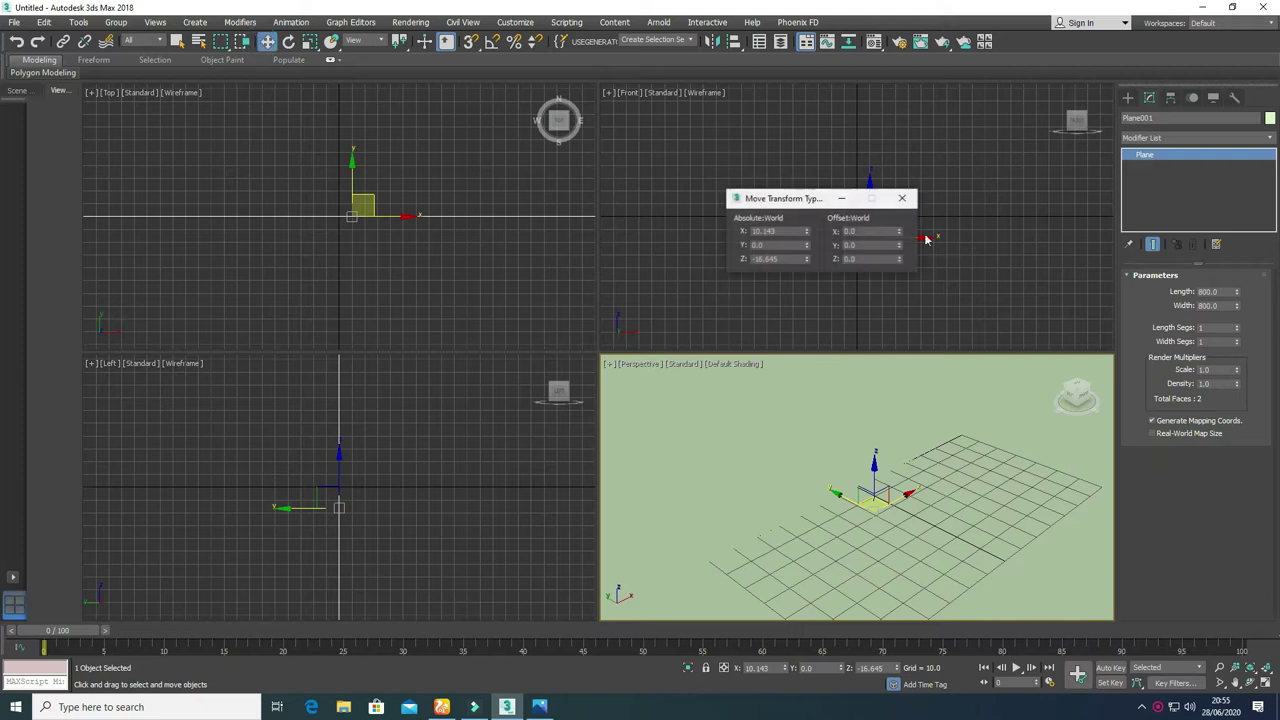
Step: Move the plane to the world origin by setting its absolute X, Y and Z coordinates to 0
double_click(770, 232)
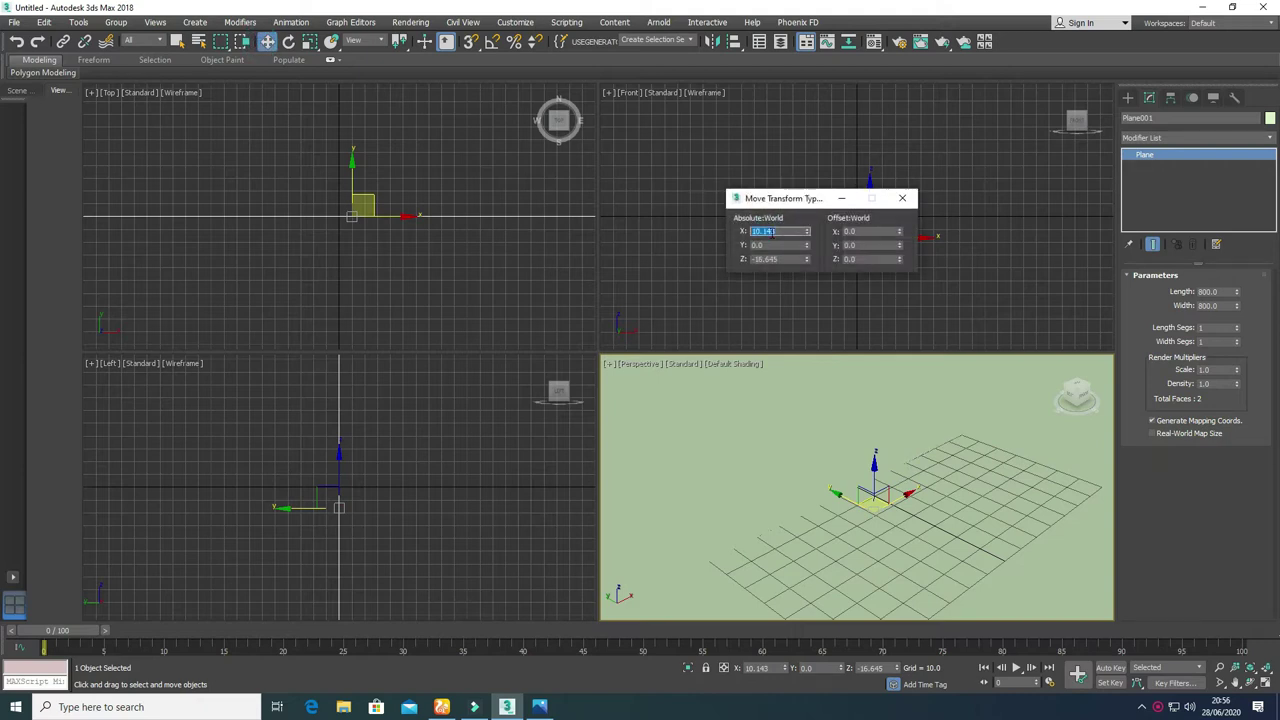
key(Tab)
text(0)
key(Tab)
text(0)
key(Return)
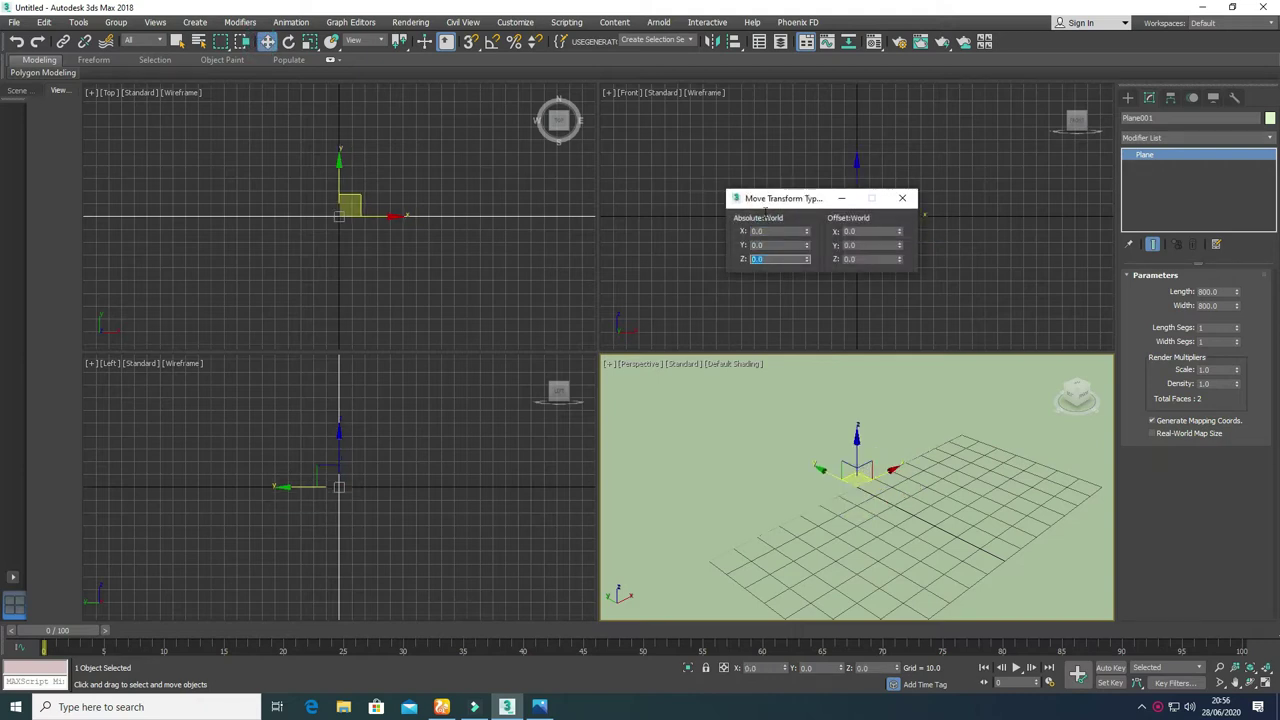
click(904, 200)
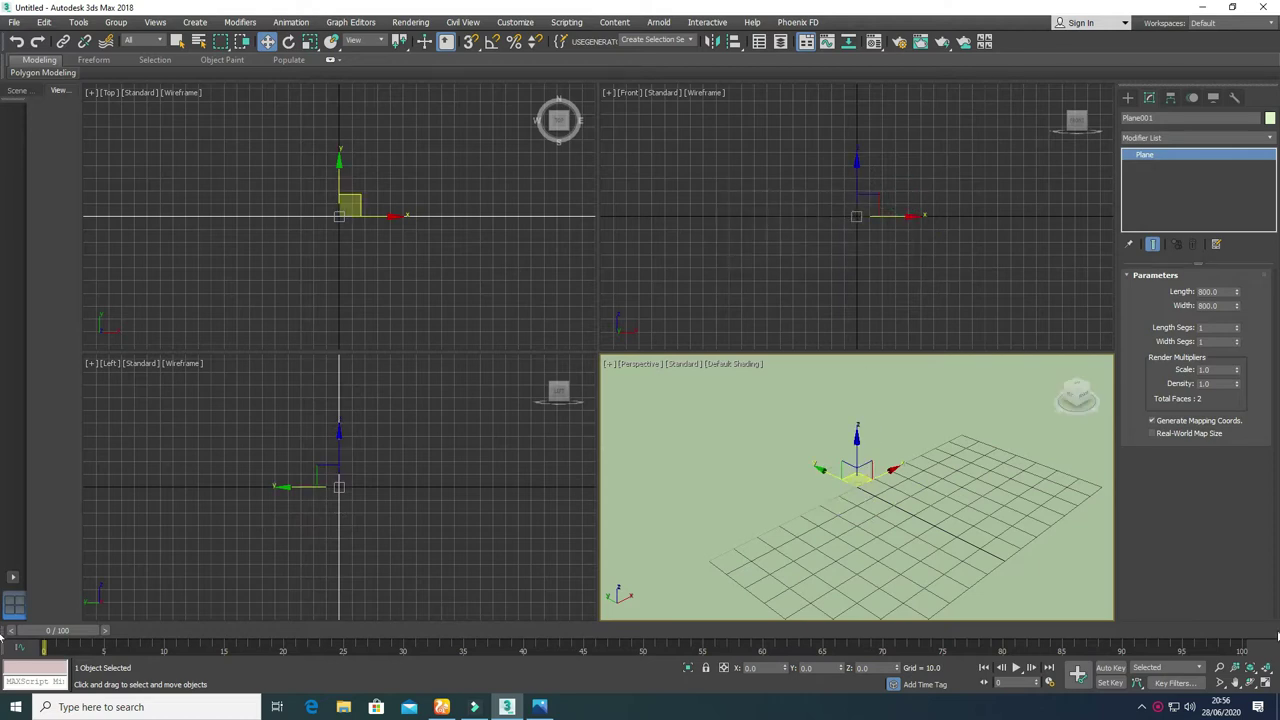
Step: Switch the Front viewport from wireframe to default shading with the whole plane framed
click(1263, 682)
click(1265, 668)
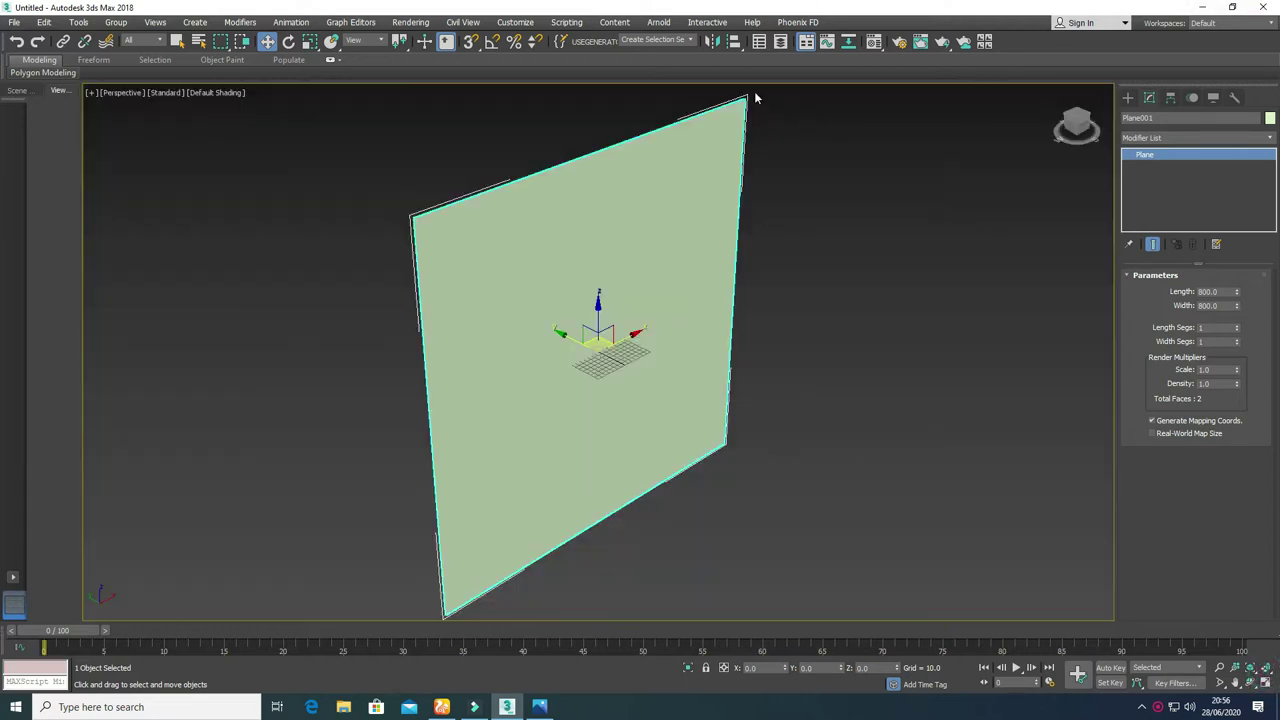
click(754, 413)
key(alt+w)
click(902, 226)
key(F3)
scroll(832, 252, down, 4)
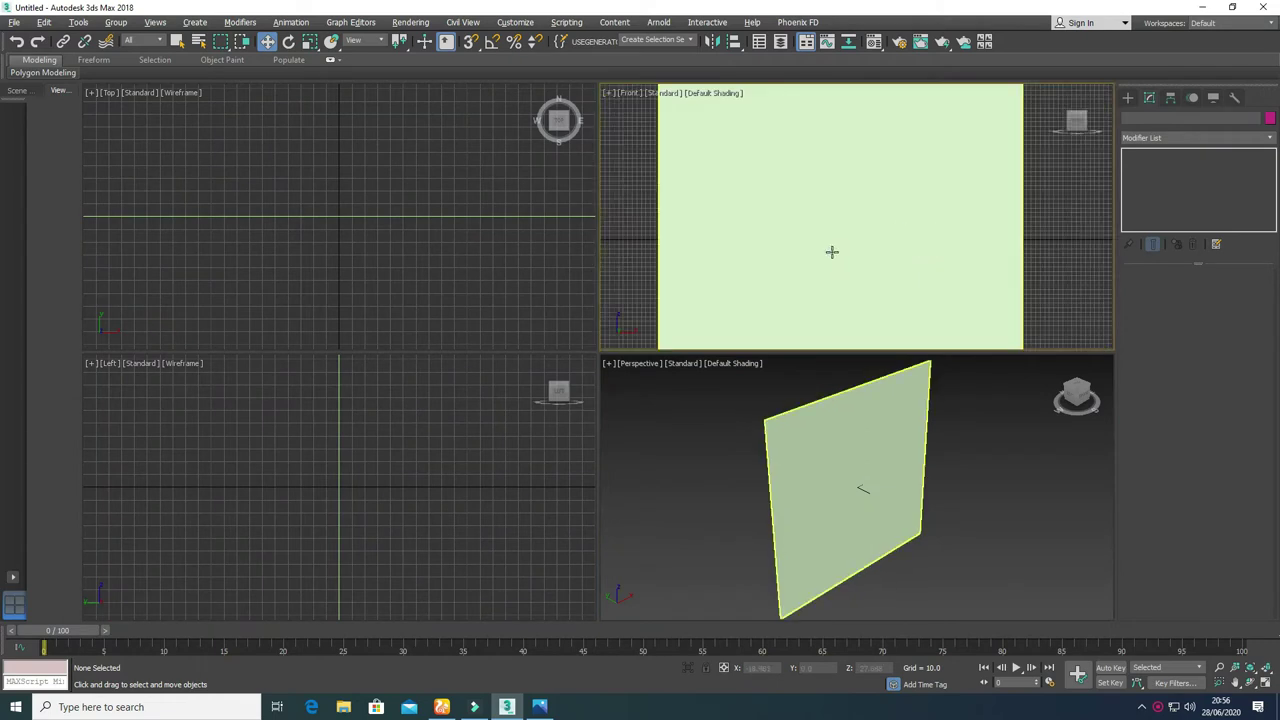
click(1267, 668)
Step: Assign the first default material to the plane with Bell pepper.jpg as its diffuse bitmap, and display the map in the viewports
click(869, 282)
key(m)
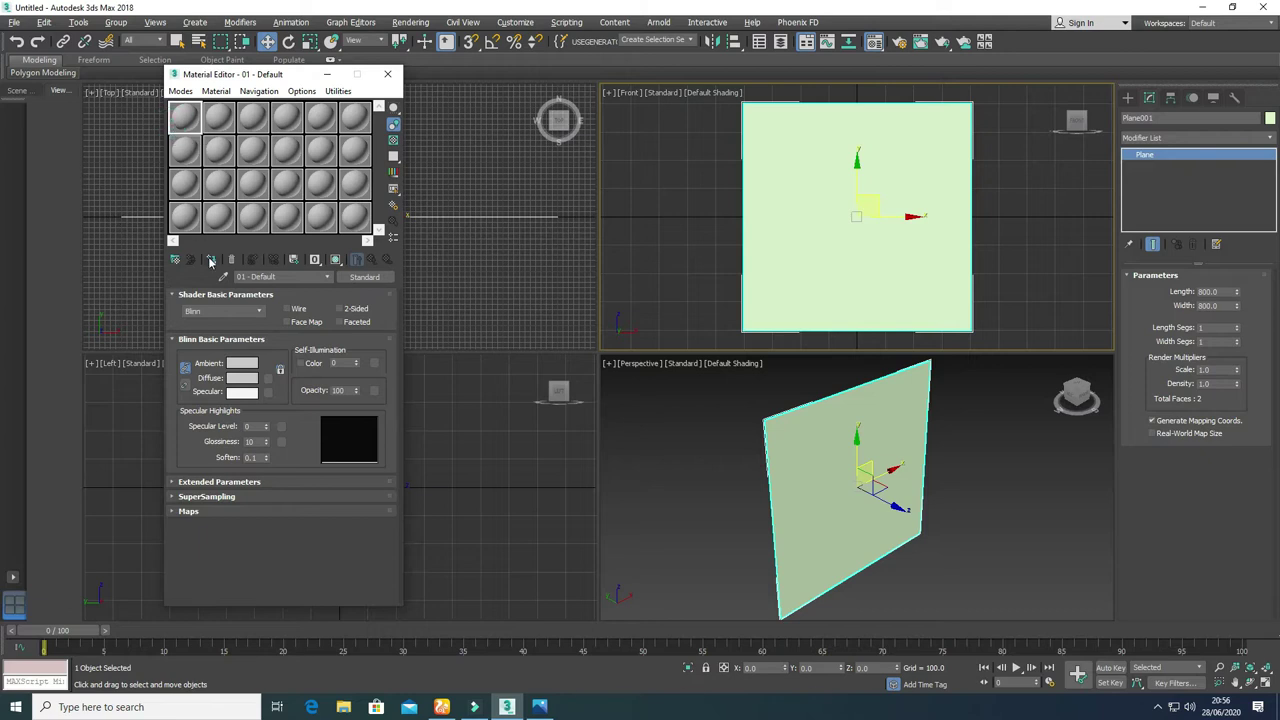
click(211, 260)
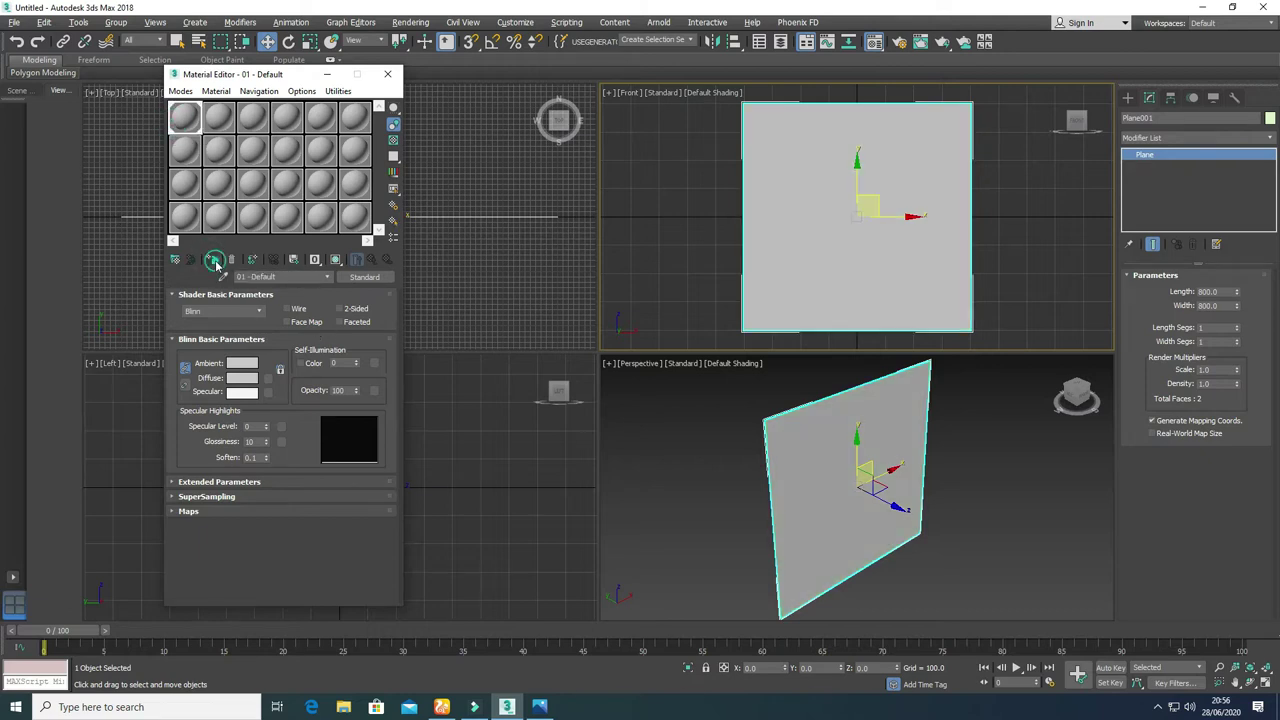
click(267, 378)
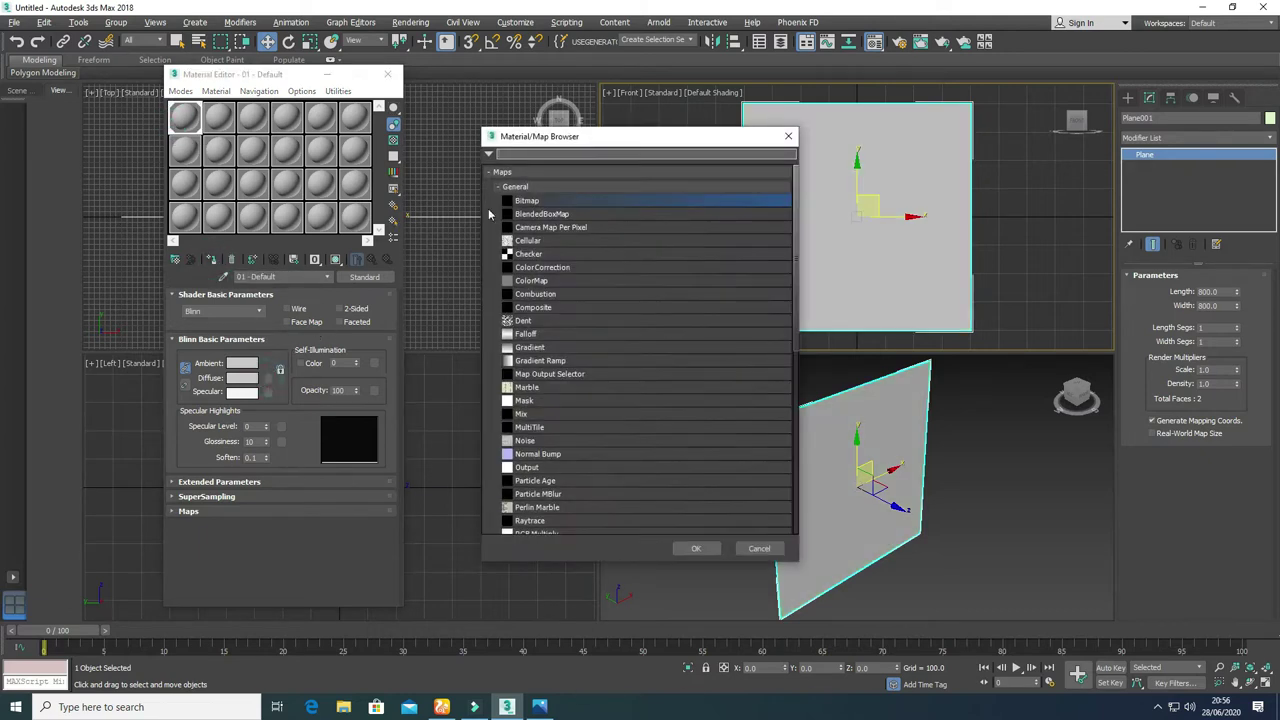
double_click(540, 202)
double_click(115, 120)
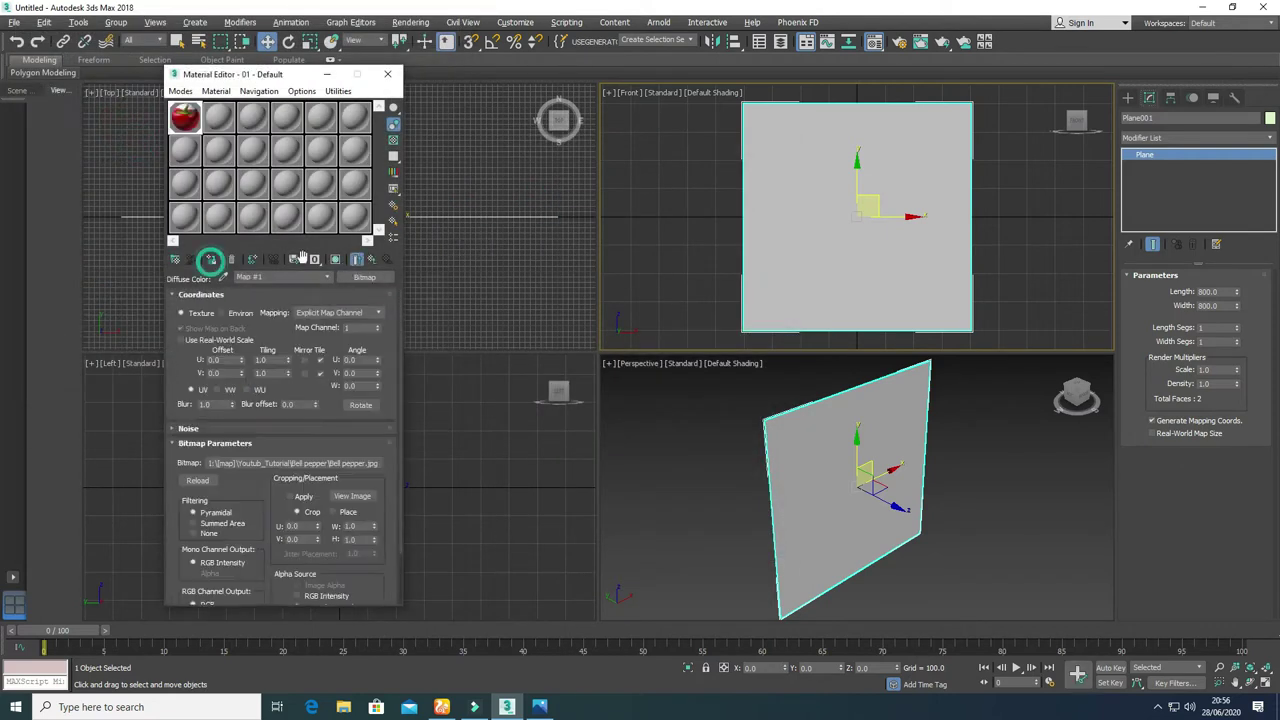
click(335, 259)
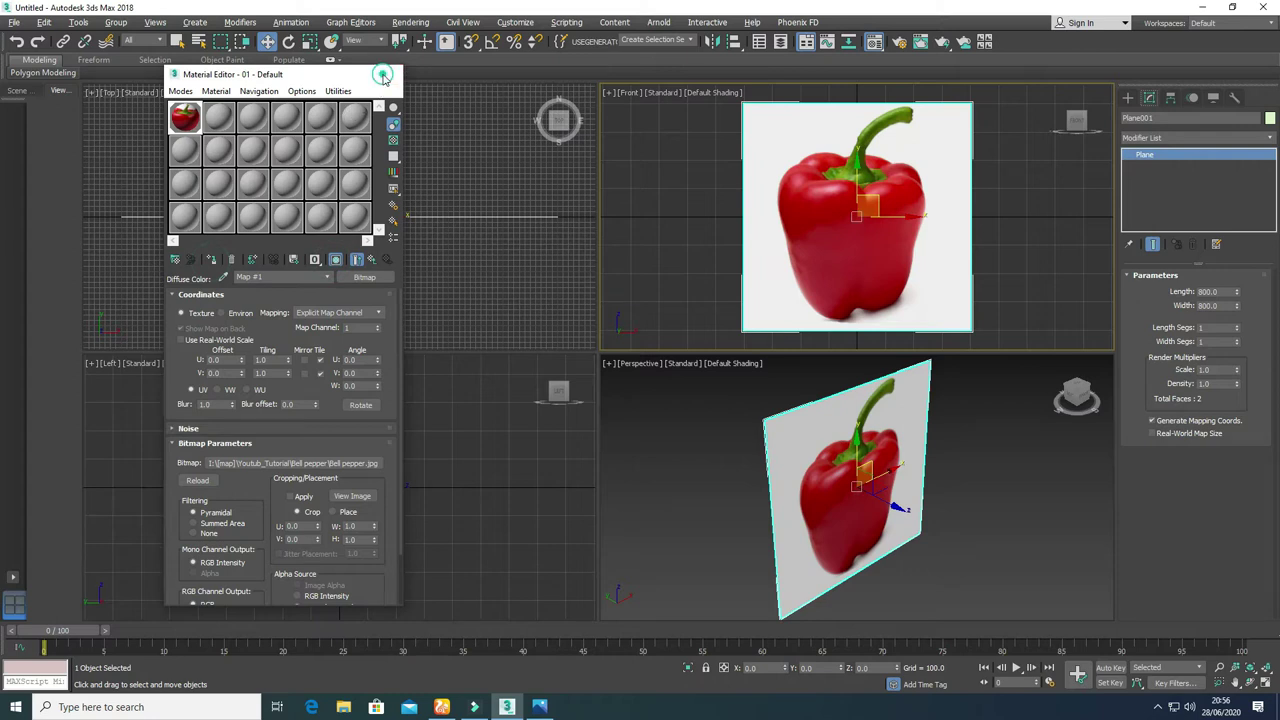
click(383, 75)
Step: Move the reference plane backward along Y in the Top view to about 788
click(363, 222)
drag(349, 214, 346, 42)
middle_drag(338, 201, 325, 271)
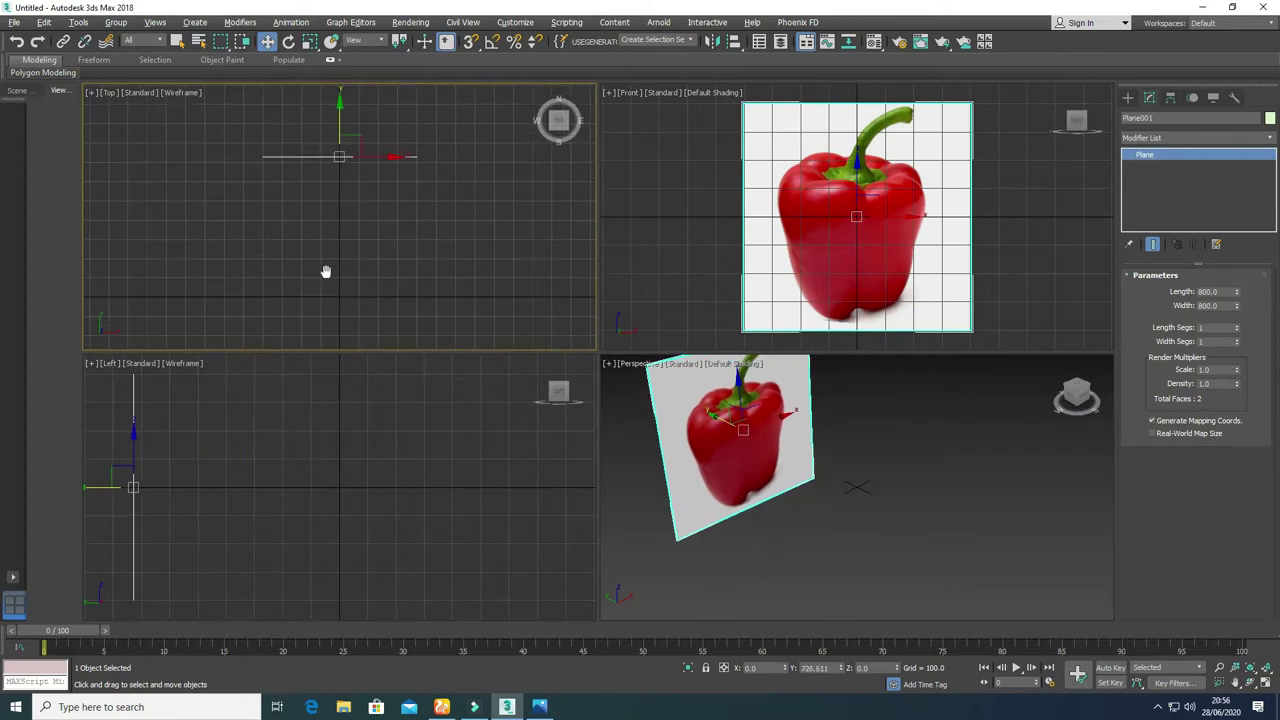
drag(339, 121, 339, 109)
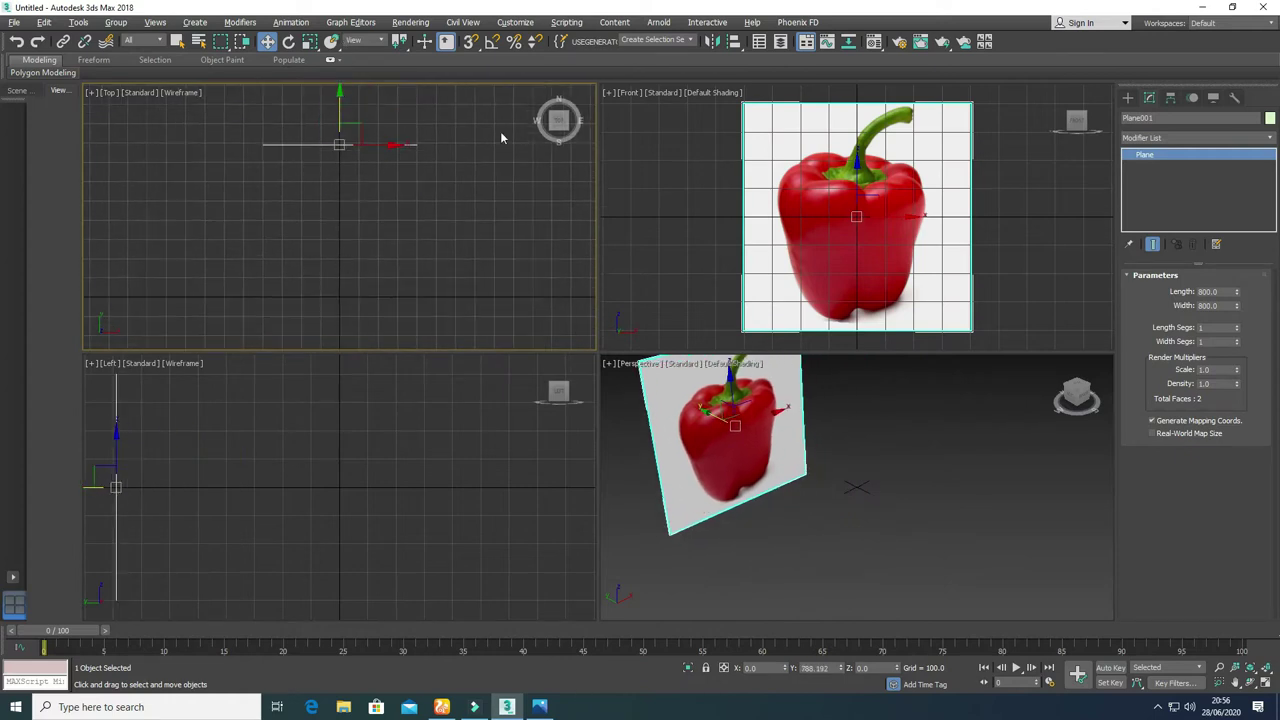
Step: Disable Show Frozen in Gray for the reference plane and freeze it
scroll(880, 238, down, 2)
mouse_move(868, 418)
middle_down()
mouse_move(983, 523)
mouse_move(890, 493)
middle_up()
click(908, 190)
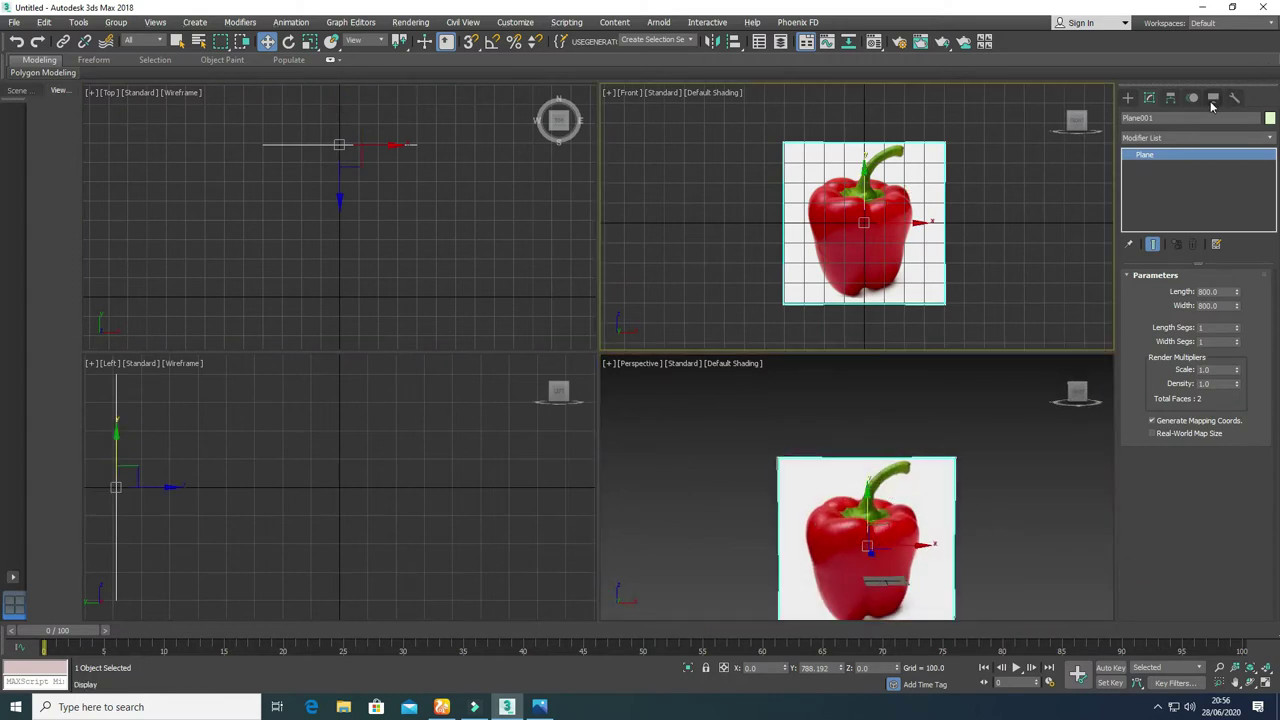
click(1212, 102)
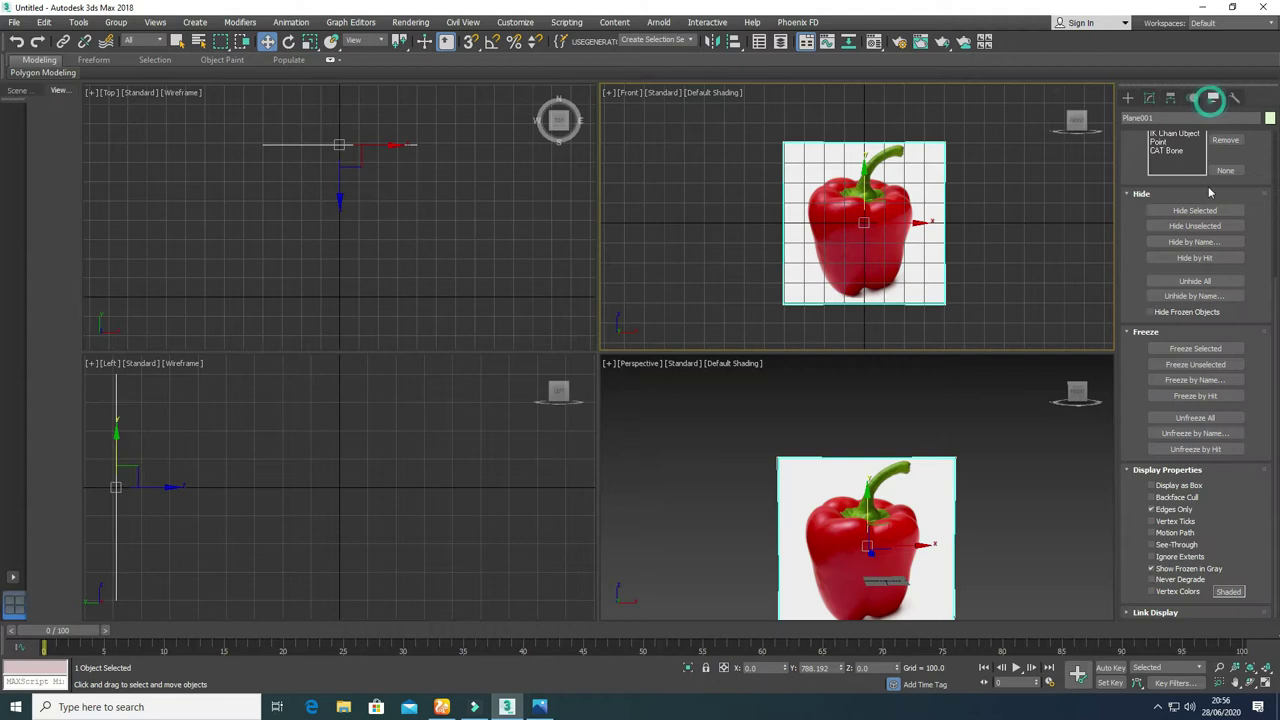
click(1152, 569)
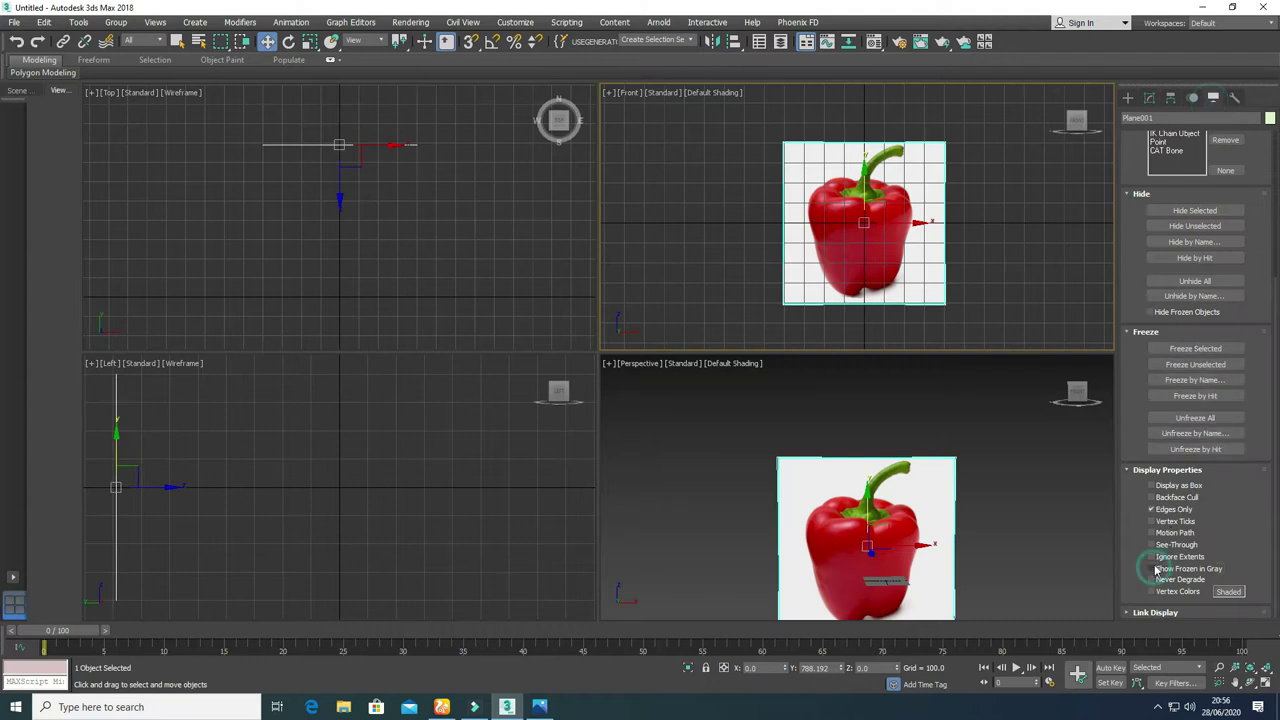
click(1195, 349)
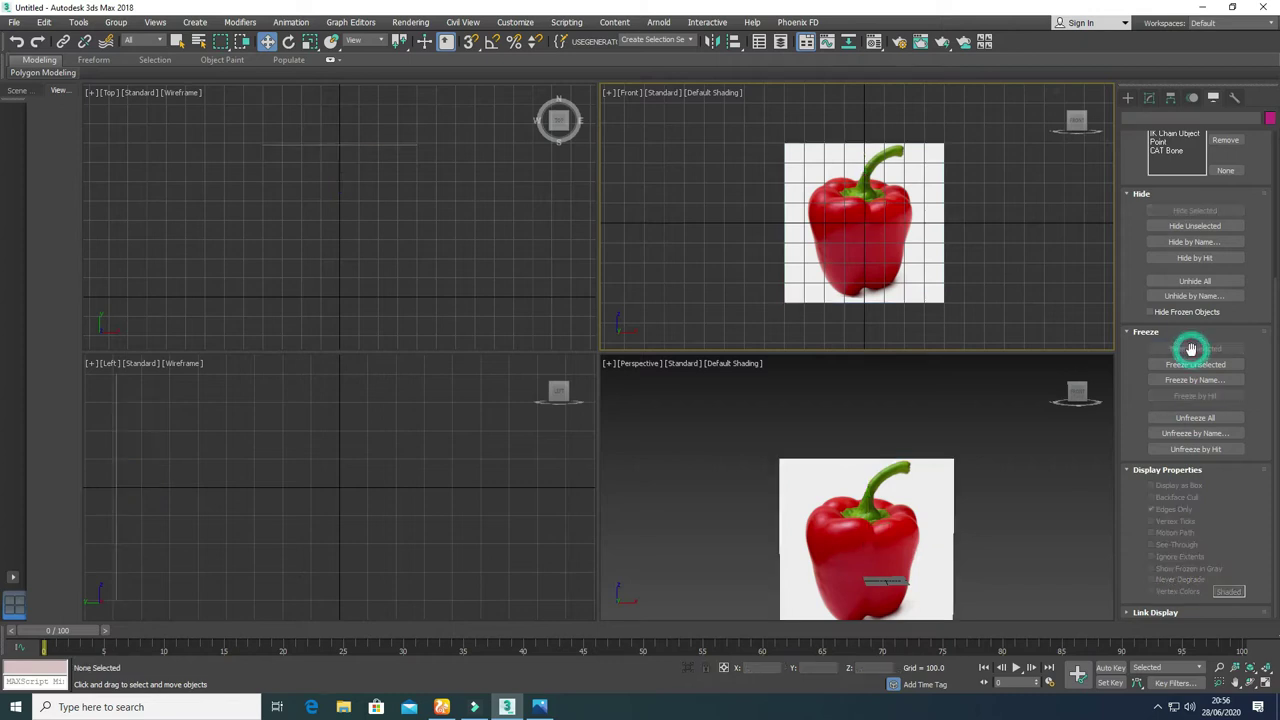
Step: Create a sphere at the origin in the Top view with radius 250 and 12 segments
click(1127, 97)
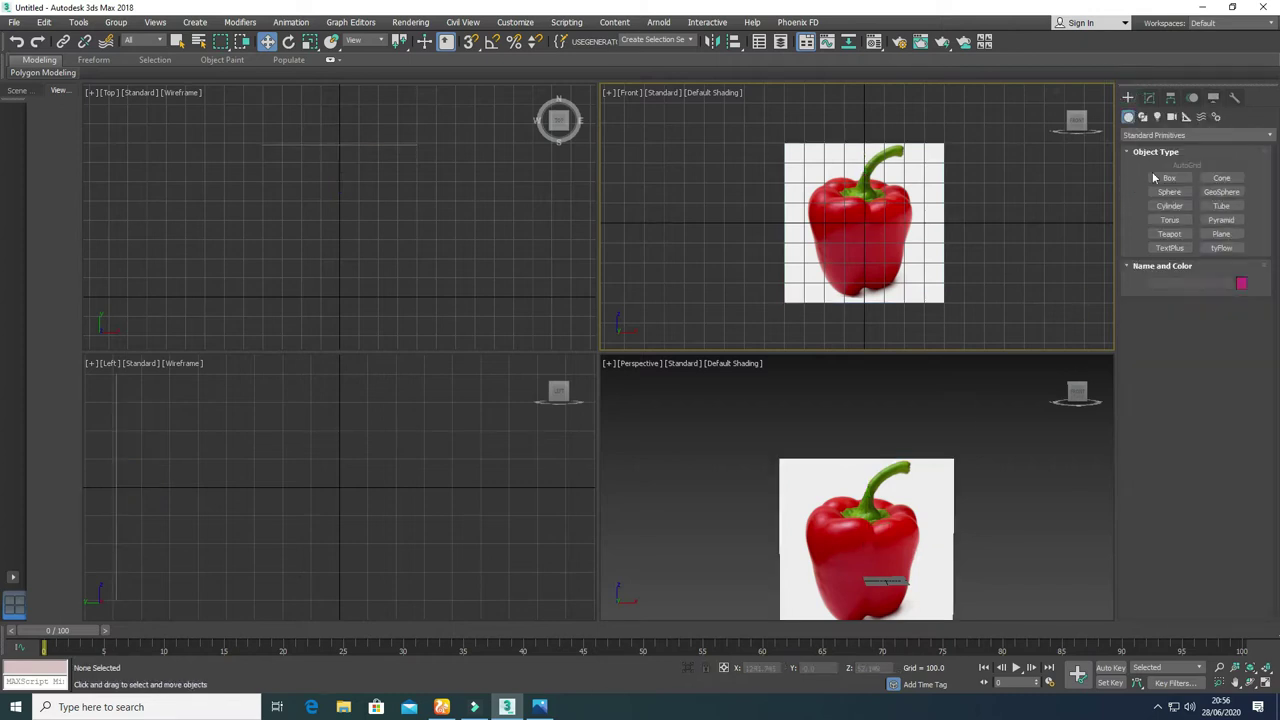
click(1169, 191)
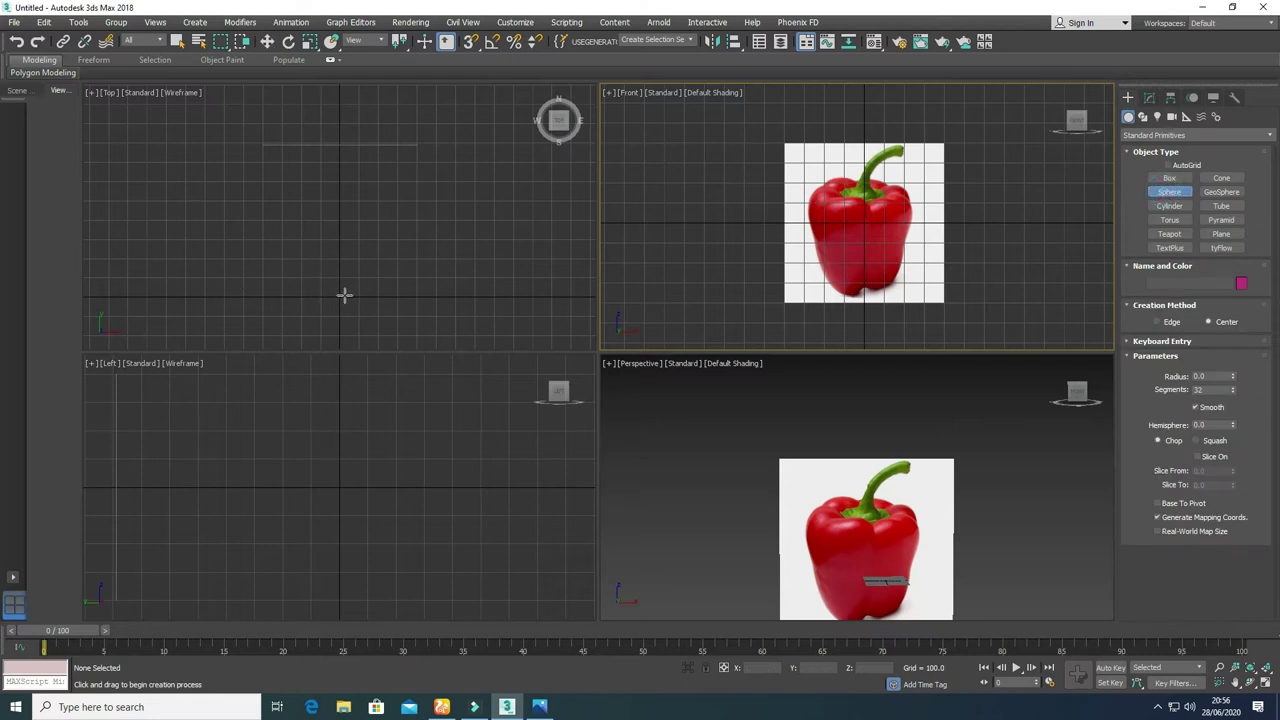
drag(339, 297, 347, 348)
double_click(1208, 376)
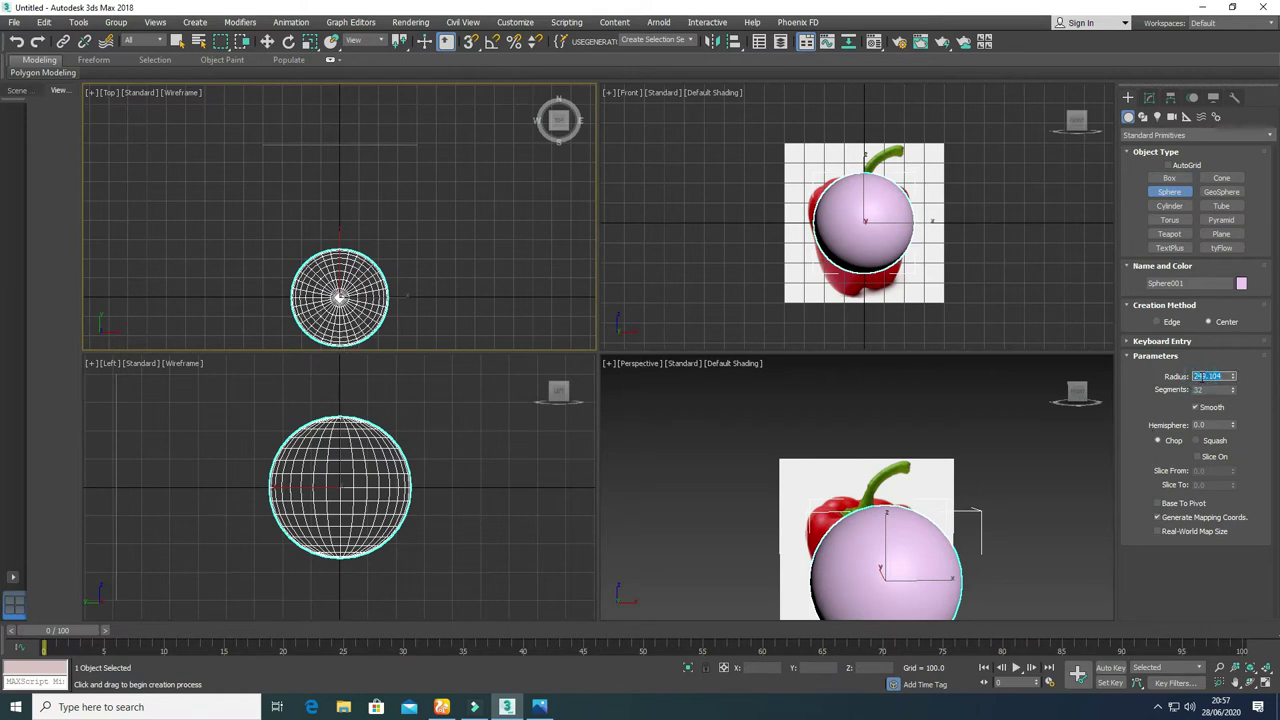
text(250)
key(Return)
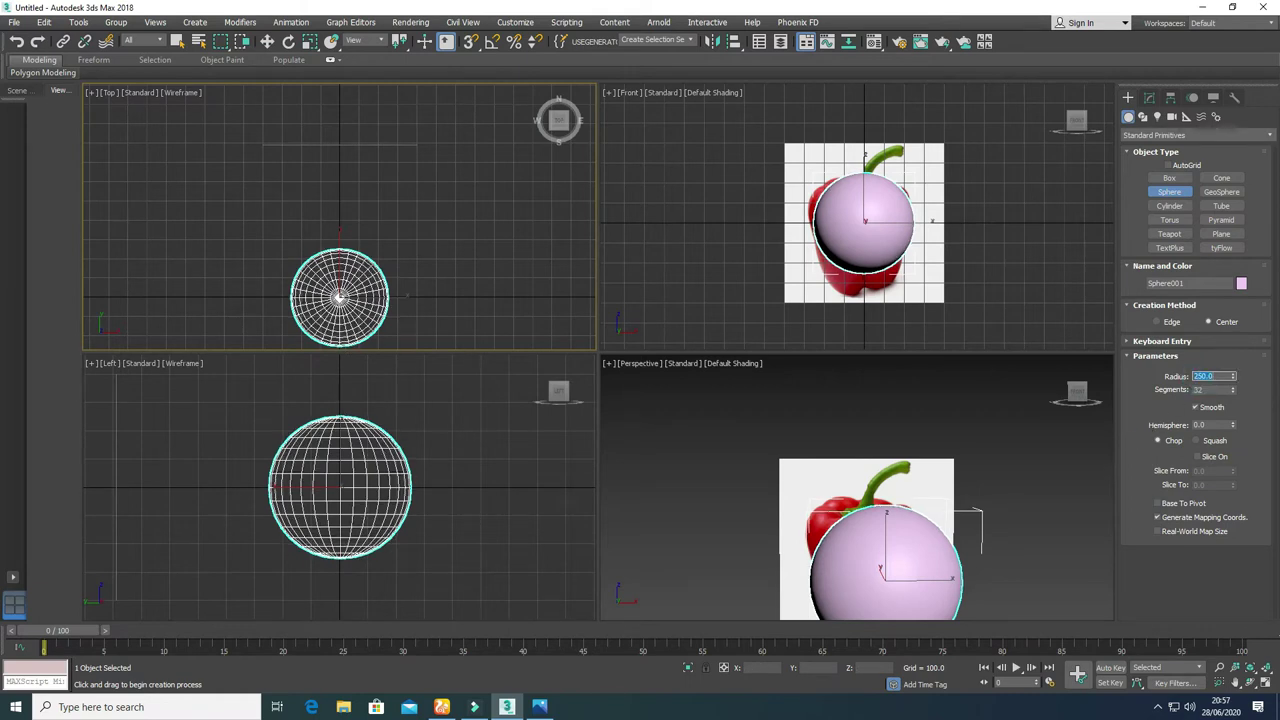
double_click(1205, 389)
text(12)
key(Return)
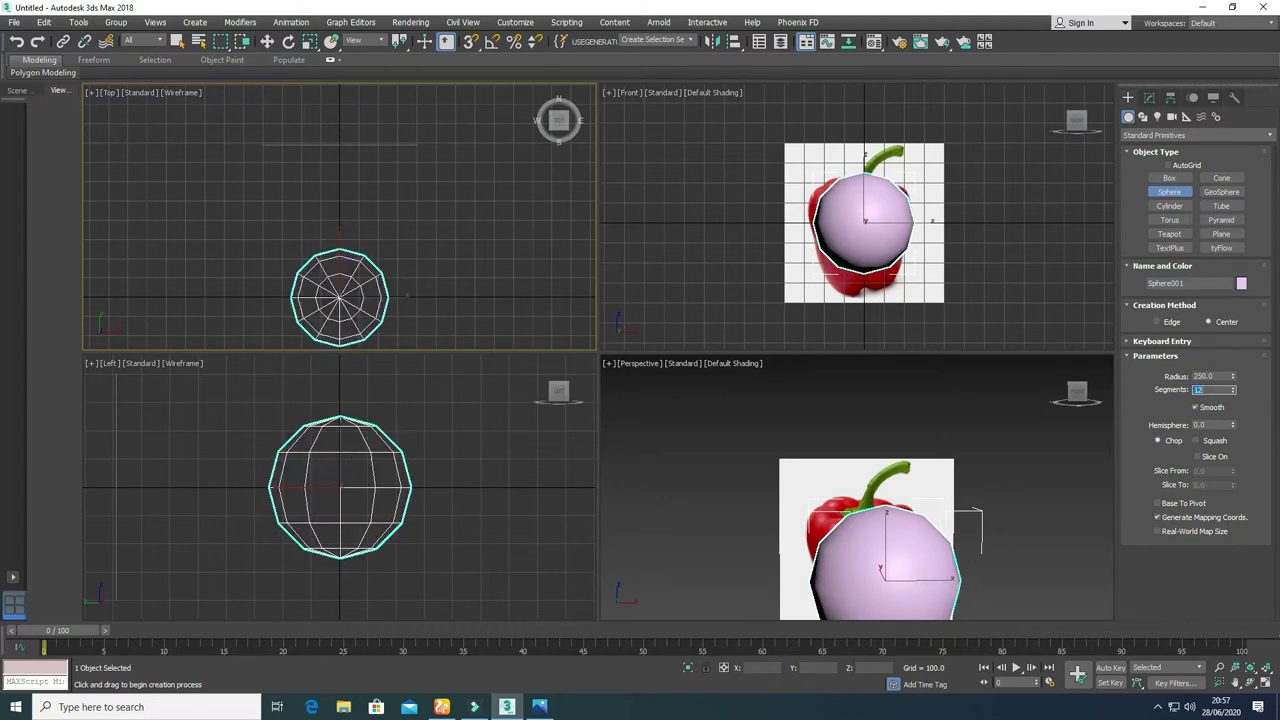
right_click(880, 422)
Step: Move the sphere over the pepper in the Front view, to about X -6 and Z -53, and show edged faces
right_click(817, 186)
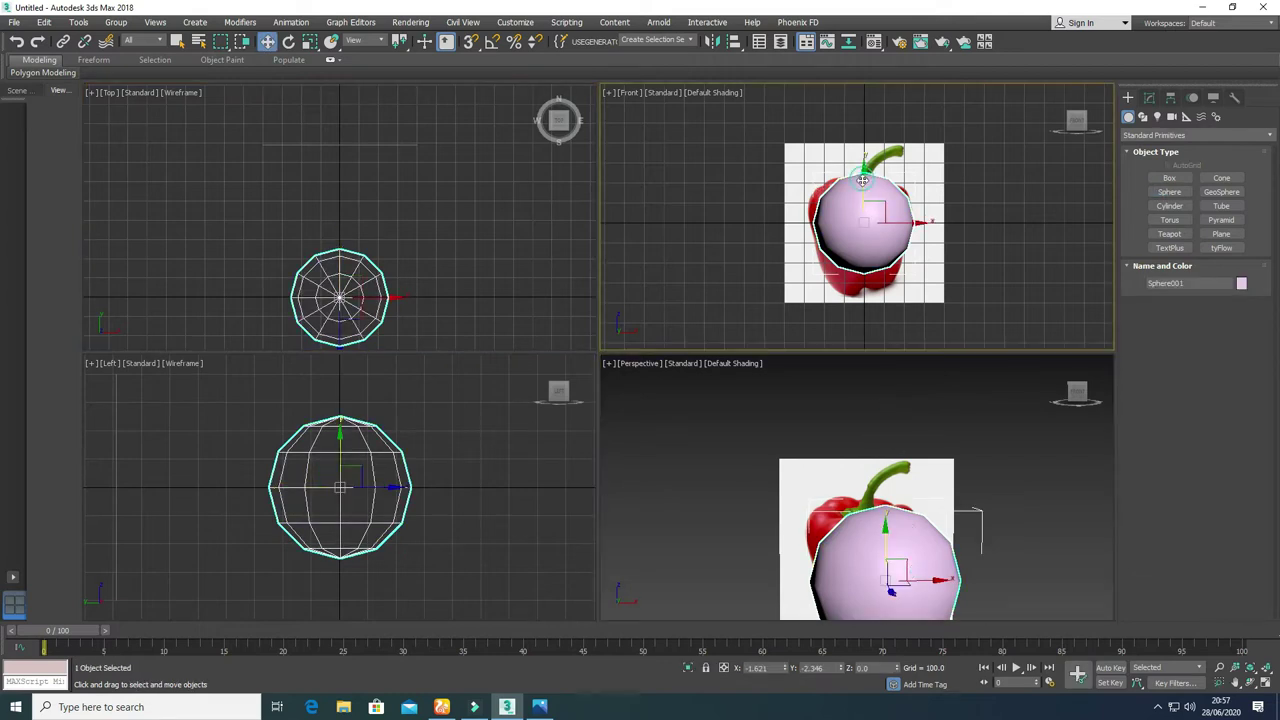
drag(862, 180, 862, 191)
drag(908, 229, 915, 236)
key(F4)
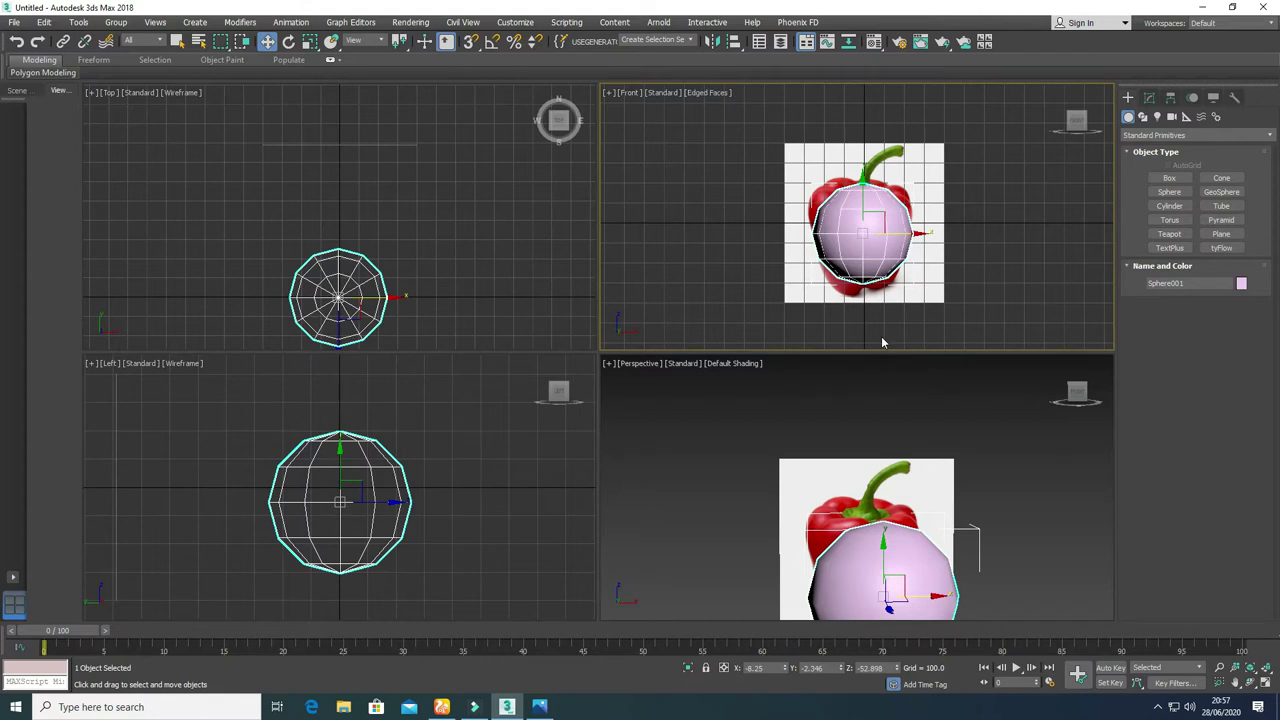
Step: Convert the sphere to an Editable Poly
key(alt+w)
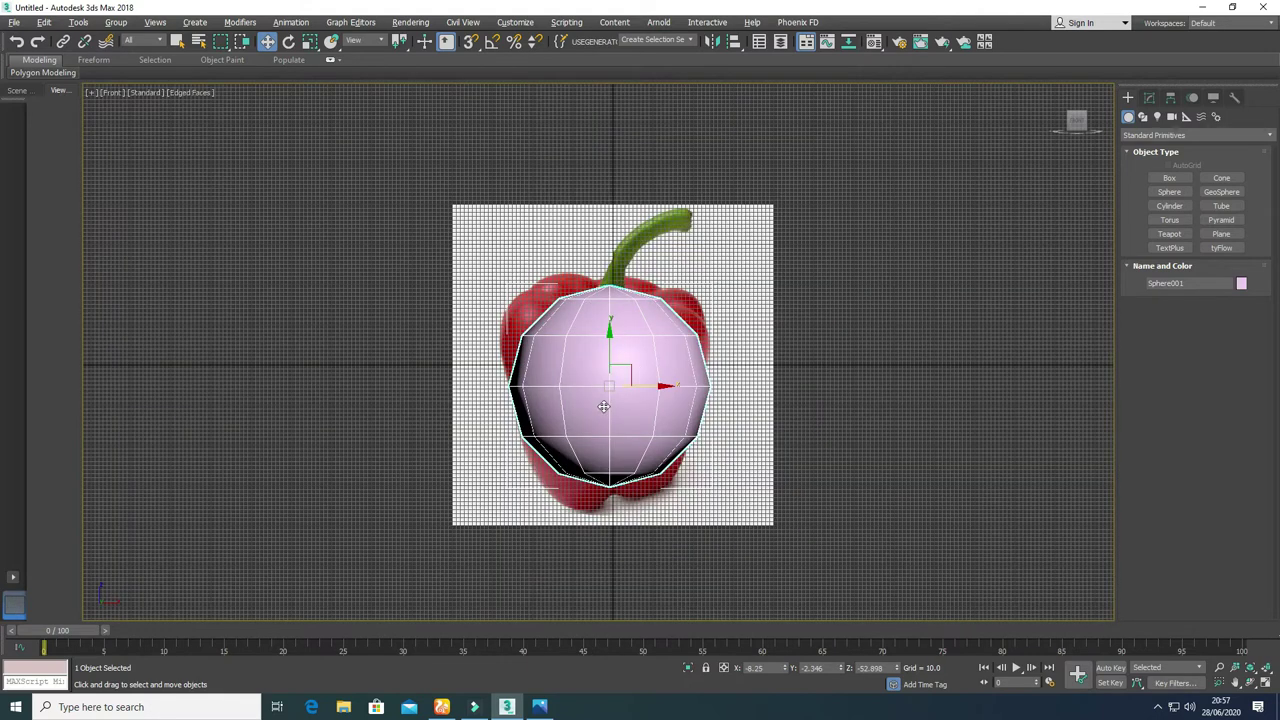
right_click(603, 405)
mouse_move(710, 537)
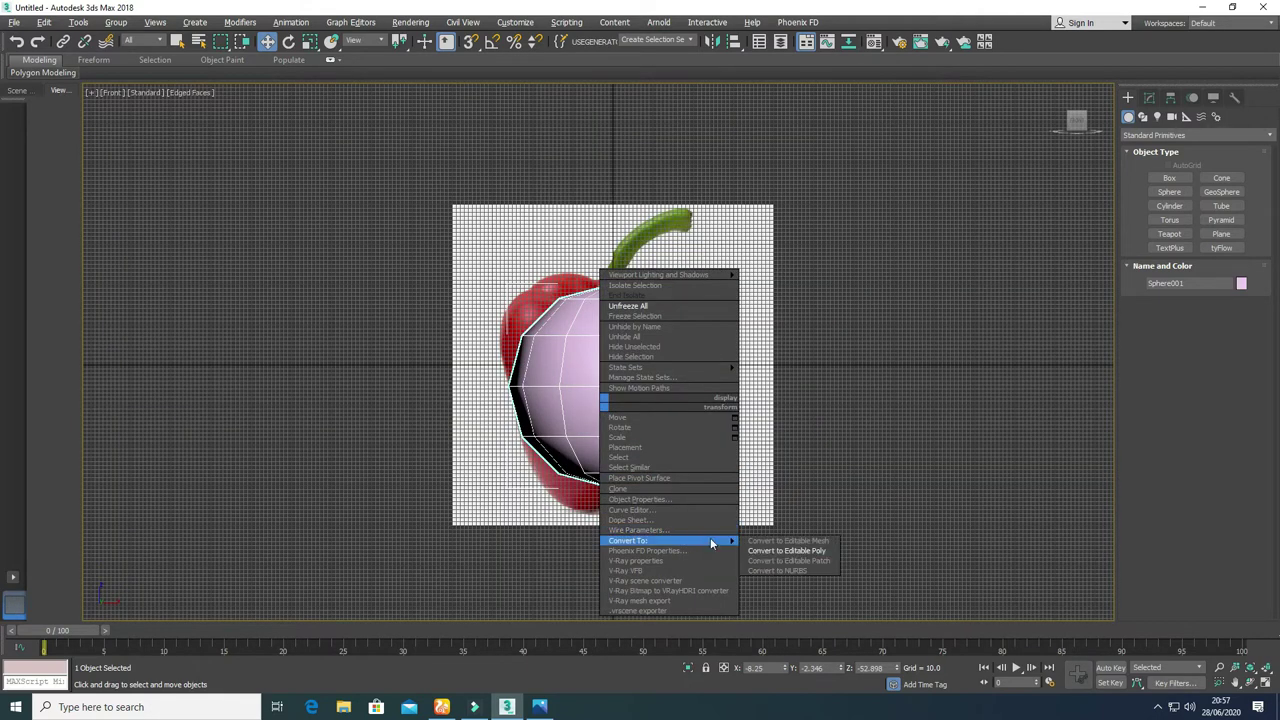
click(795, 551)
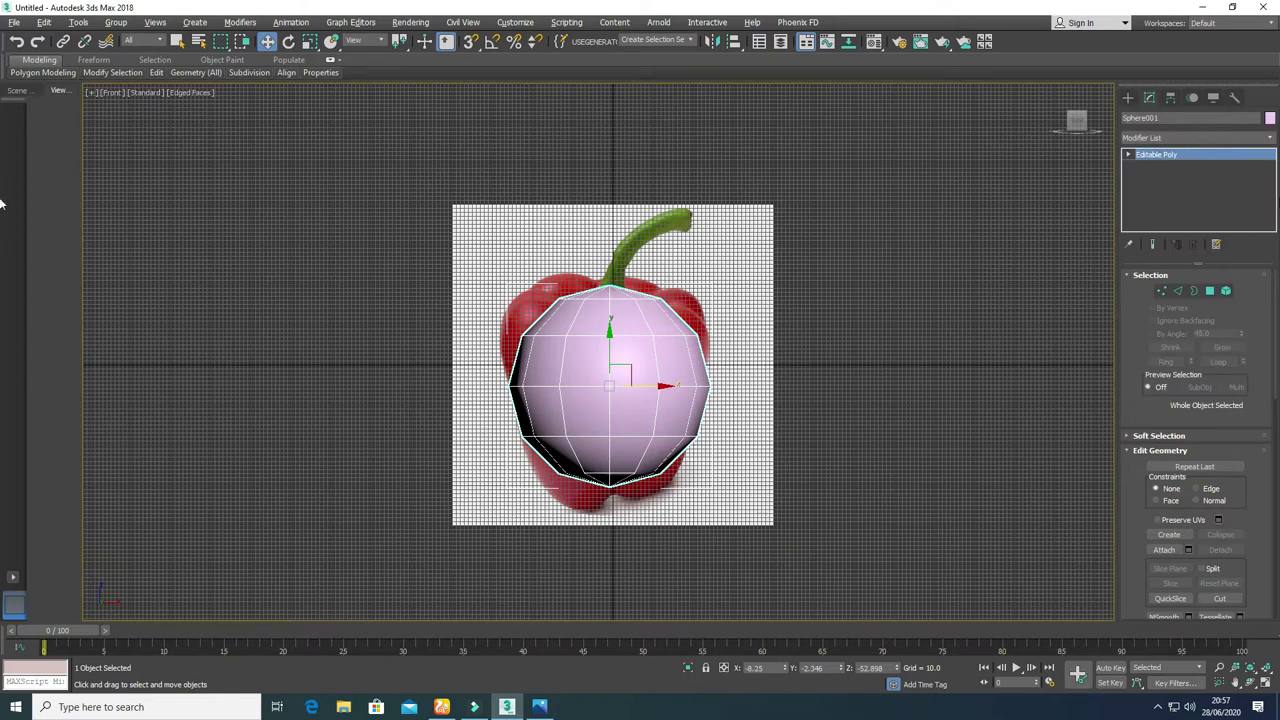
Step: Delete the polygons forming the bottom and top caps of the sphere
click(1210, 292)
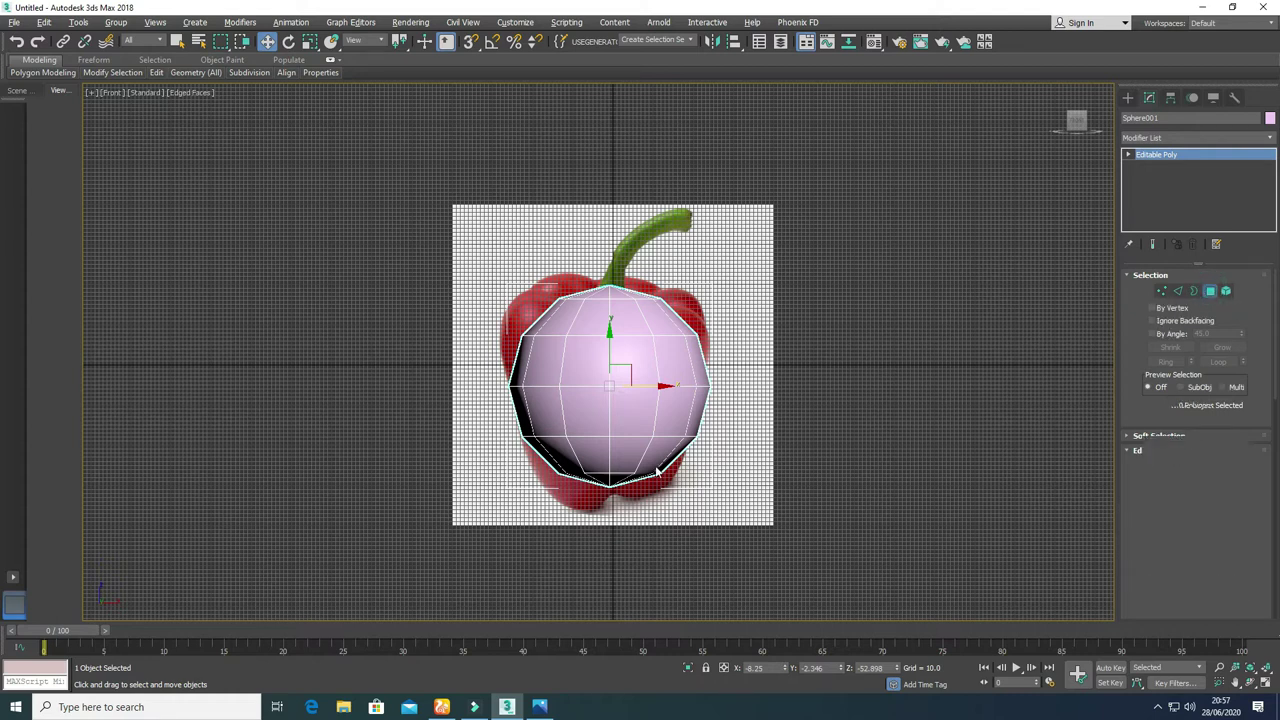
key(g)
scroll(560, 490, up, 3)
drag(585, 496, 698, 457)
click(696, 467)
scroll(611, 562, down, 2)
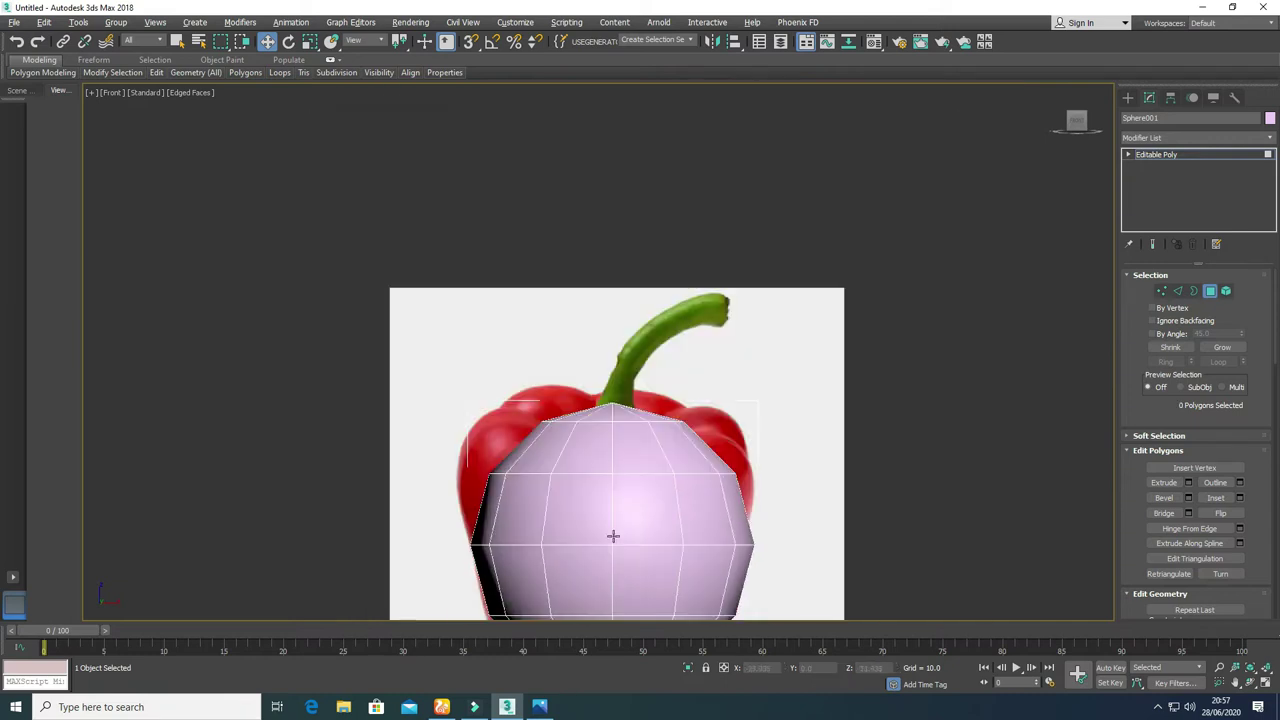
drag(586, 374, 656, 422)
click(650, 442)
scroll(571, 289, down, 4)
Step: Stretch the body toward the pepper's height by moving the two lower vertex rows down and the three upper rows up
click(1161, 291)
drag(447, 361, 719, 462)
drag(572, 345, 570, 390)
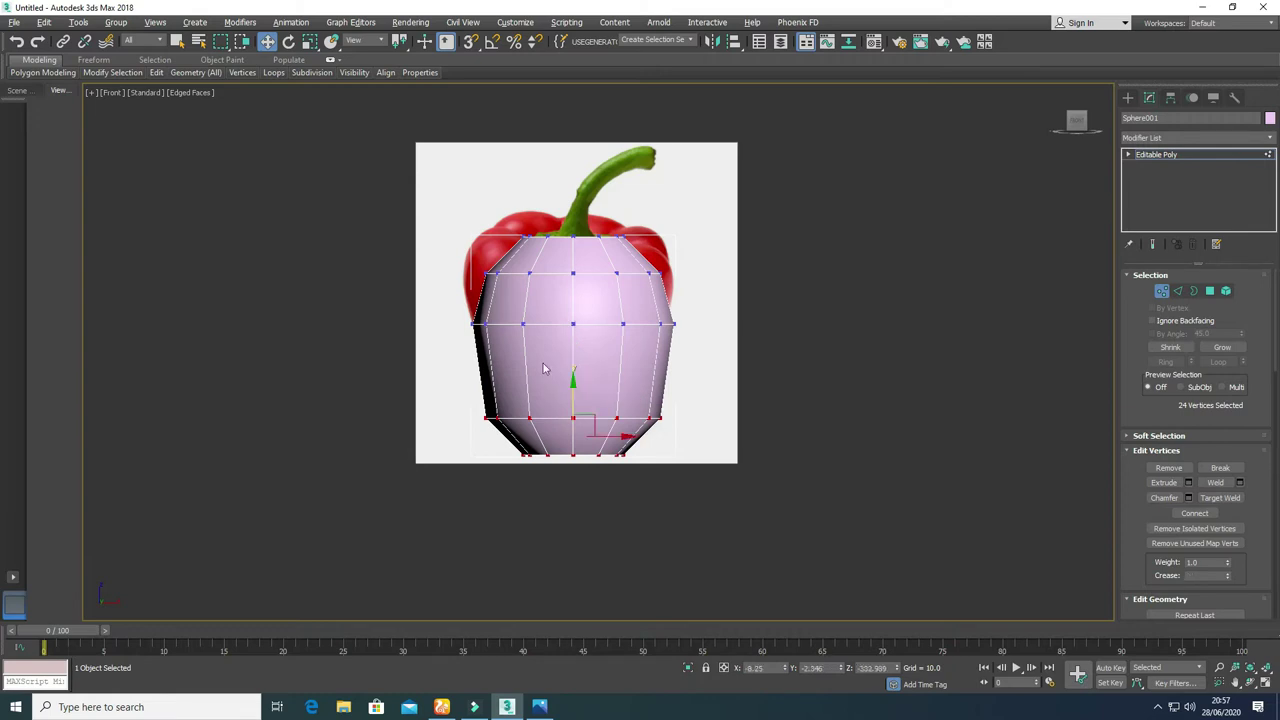
click(398, 294)
drag(411, 213, 723, 356)
middle_drag(561, 344, 567, 378)
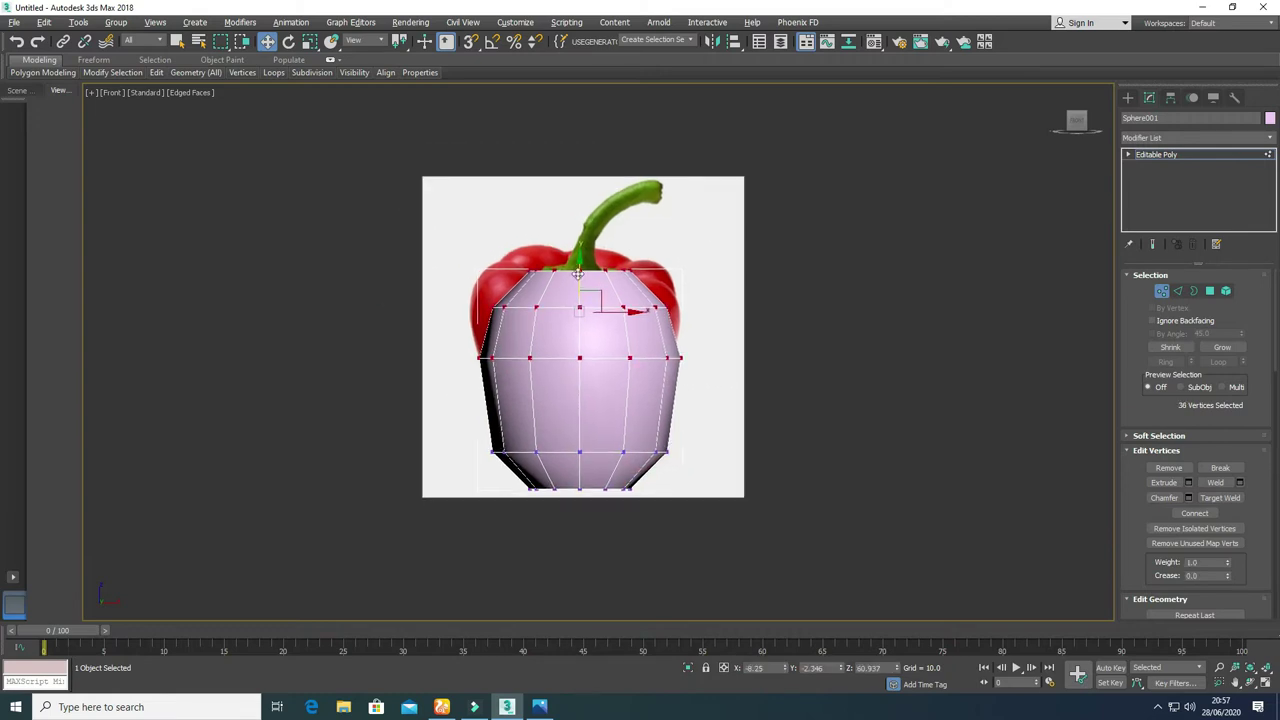
drag(578, 276, 578, 254)
Step: Scale the two upper vertex rows to about 119%, and widen the topmost row further to match the pepper's shoulders
drag(443, 220, 690, 306)
key(r)
mouse_move(586, 264)
mouse_down()
mouse_move(586, 231)
mouse_move(586, 249)
mouse_up()
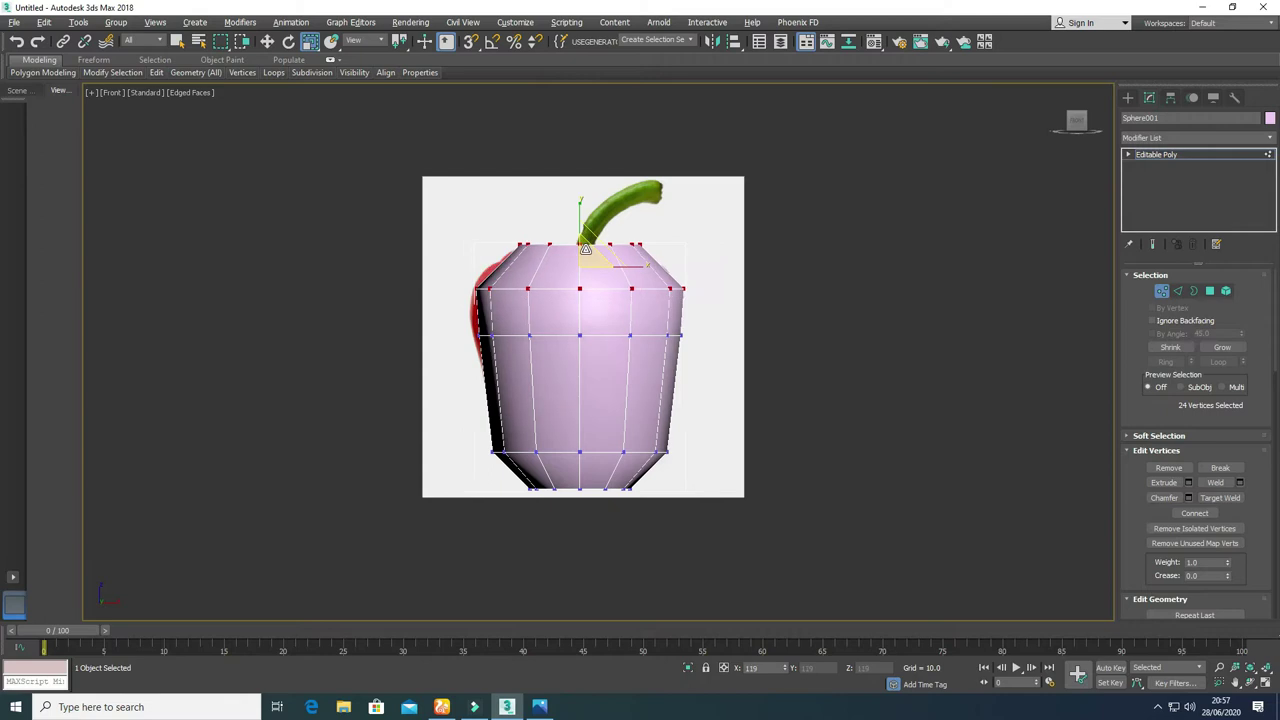
drag(428, 206, 708, 264)
mouse_move(587, 245)
mouse_down()
mouse_move(593, 208)
mouse_move(590, 226)
mouse_up()
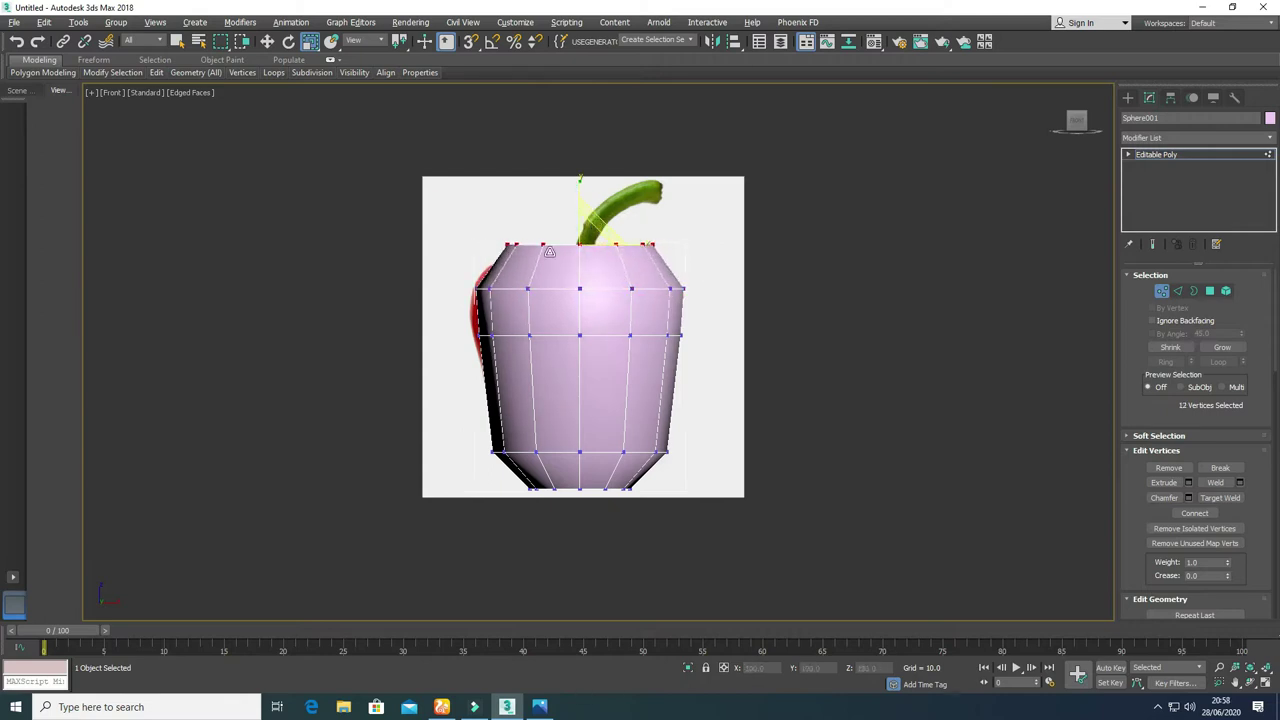
Step: Raise the second vertex row slightly and scale up the third row to follow the pepper's outline
drag(451, 275, 712, 308)
key(w)
drag(579, 245, 578, 233)
drag(462, 318, 744, 360)
key(r)
drag(591, 322, 597, 326)
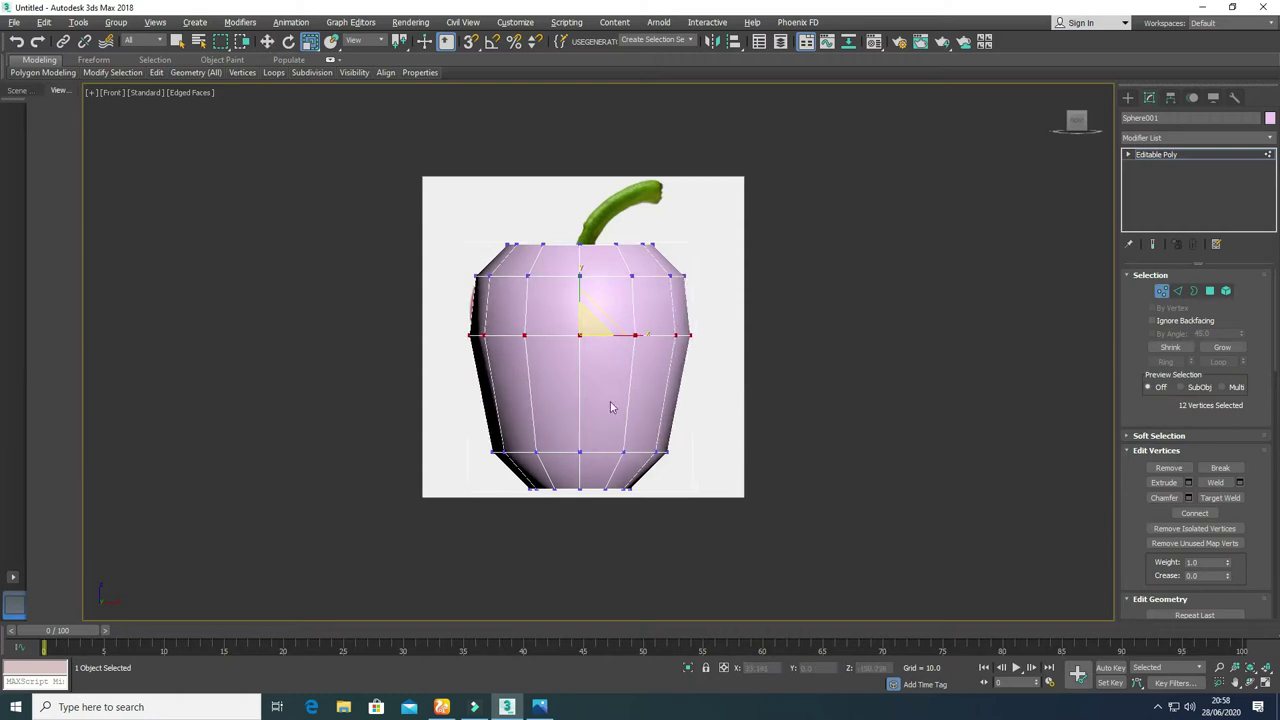
Step: Extend the border of the bottom opening inward as a new edge ring scaled to about 42%
middle_drag(614, 395, 630, 390)
scroll(626, 406, up, 5)
key(alt+w)
click(905, 520)
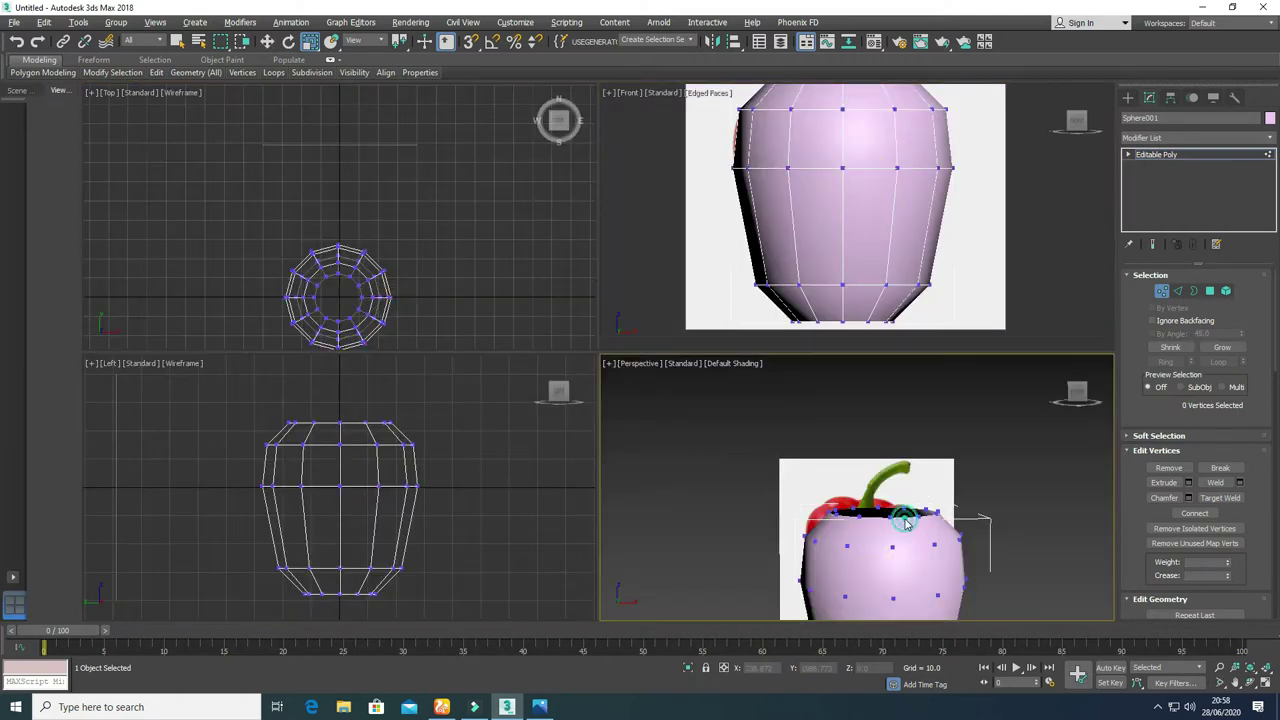
key(alt+w)
scroll(604, 497, down, 4)
middle_drag(605, 496, 624, 444)
key(F4)
click(1193, 291)
click(621, 559)
key(alt+w)
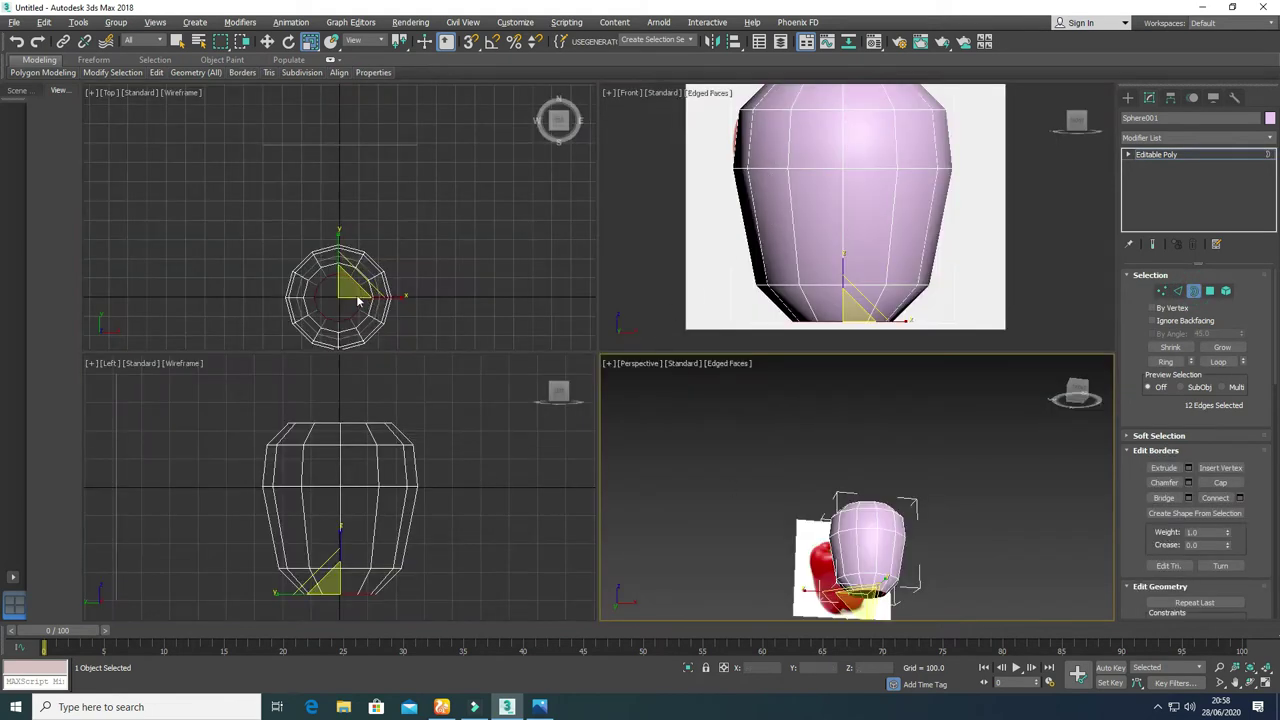
scroll(358, 300, up, 5)
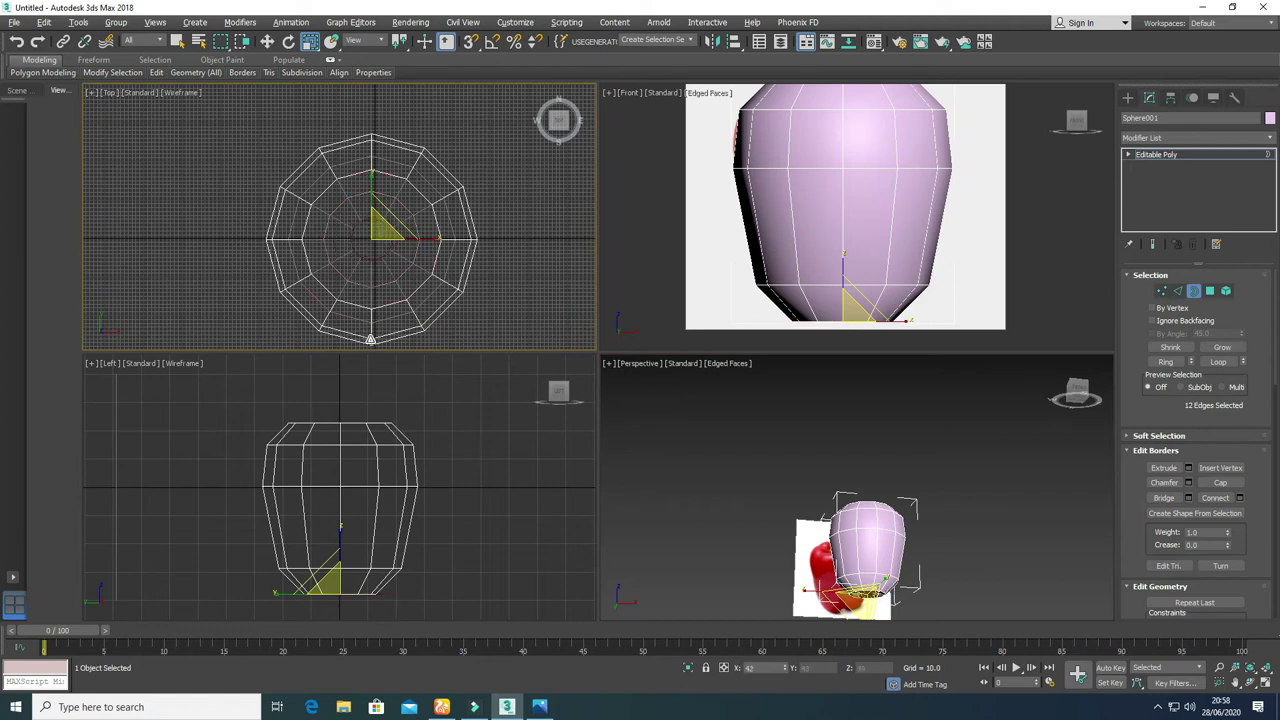
scroll(825, 217, up, 3)
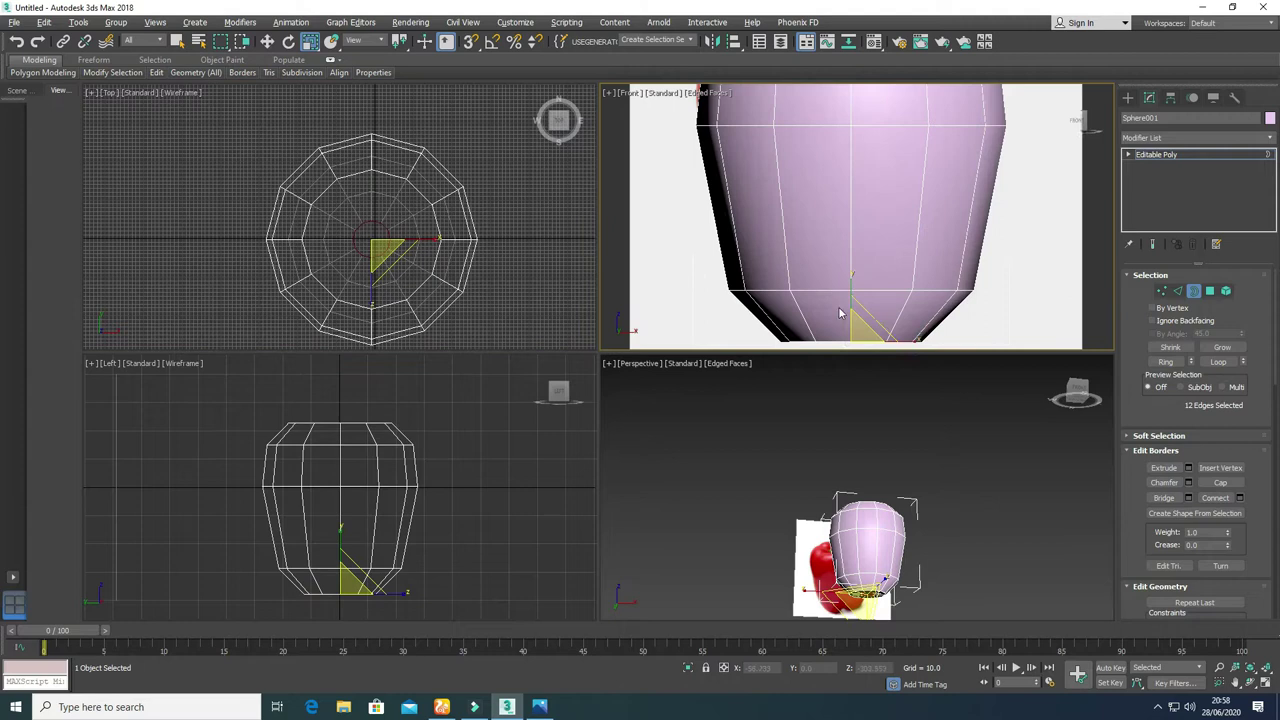
Step: Move the new inner bottom ring down slightly below the base row
key(w)
drag(848, 229, 849, 233)
right_click(898, 462)
middle_click(447, 512)
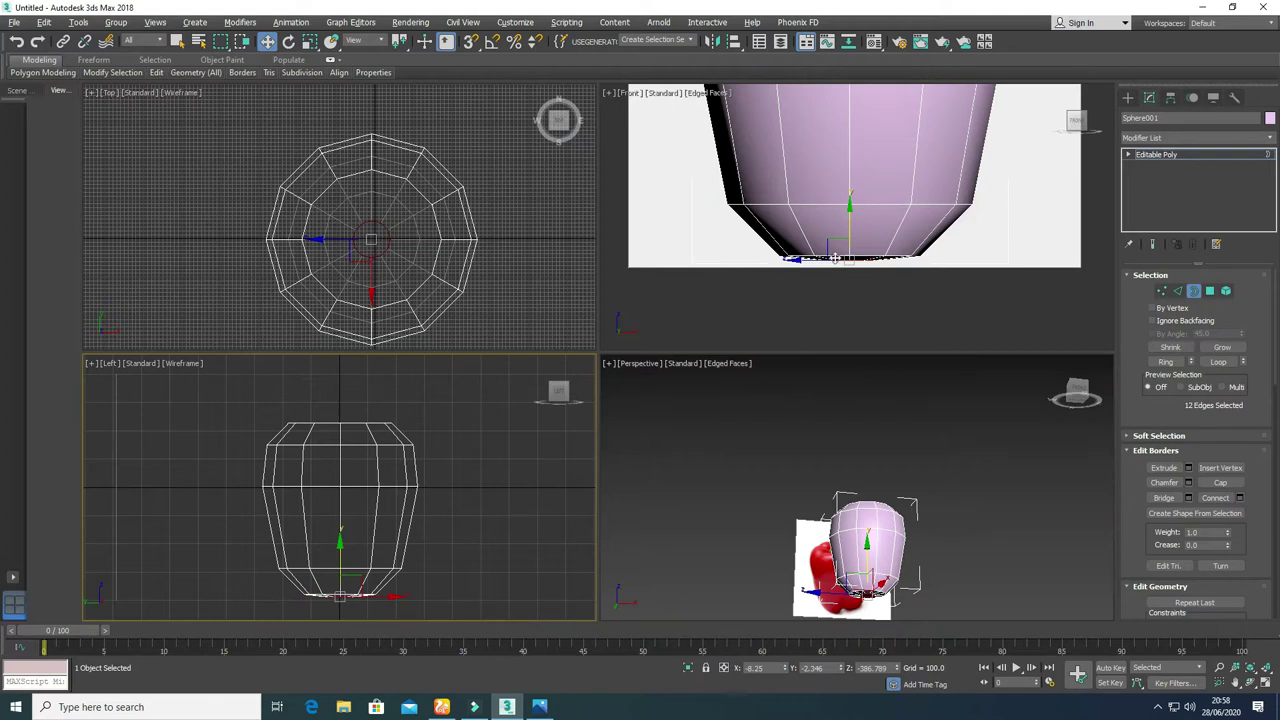
scroll(835, 258, down, 2)
Step: Connect the long vertical edges of the lower body with one new edge loop, widen it slightly and move it down
click(1177, 290)
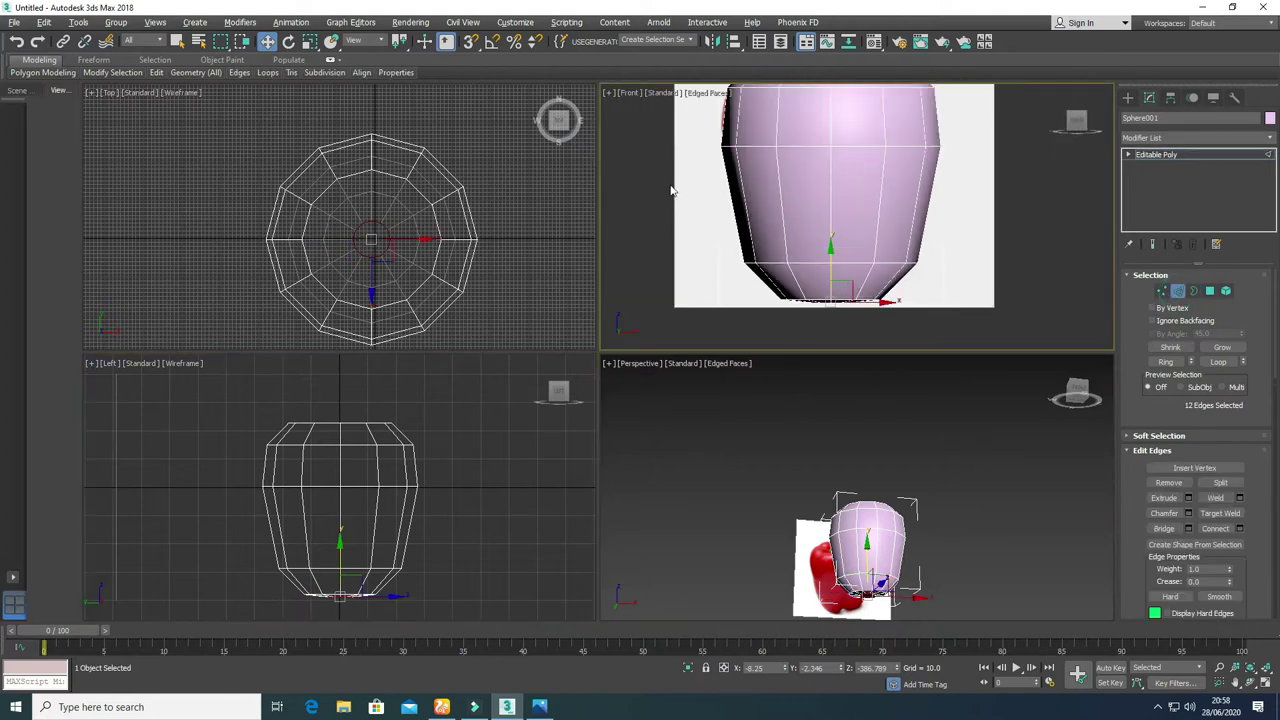
drag(714, 191, 1005, 225)
key(alt+w)
right_click(722, 290)
click(698, 347)
key(r)
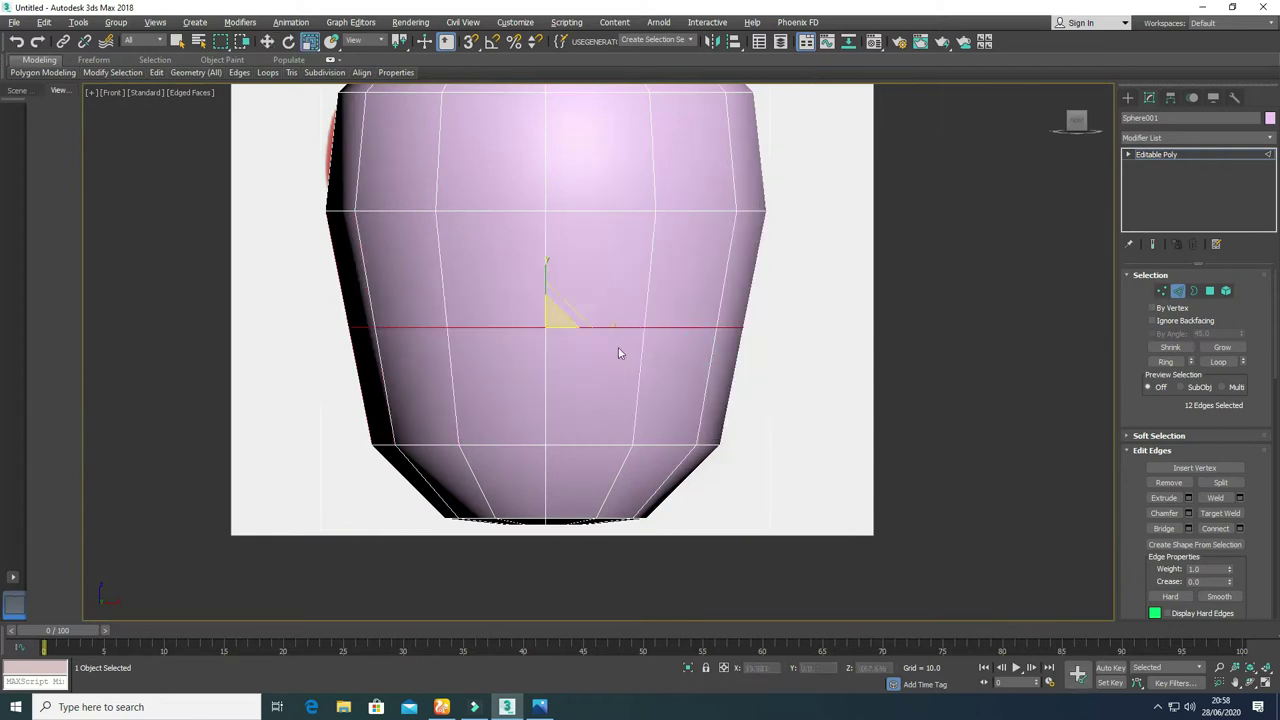
mouse_move(555, 321)
mouse_down()
mouse_move(546, 340)
mouse_move(548, 322)
mouse_up()
key(w)
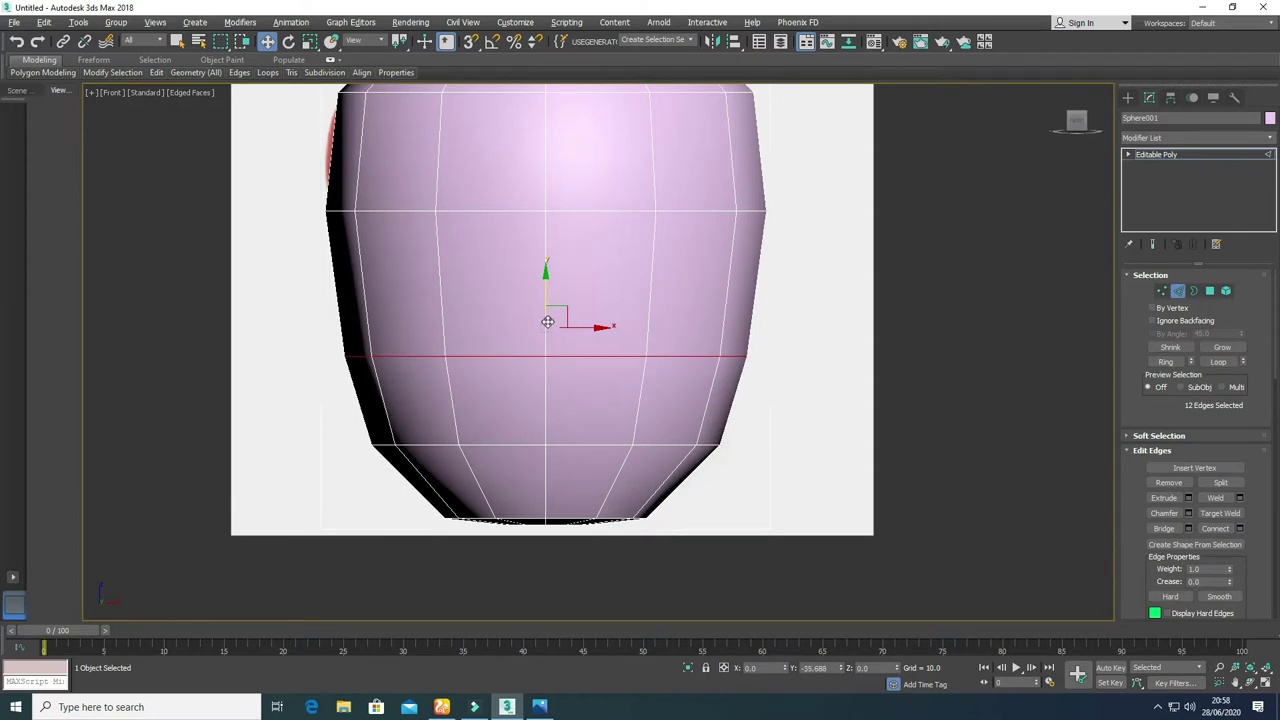
Step: Move the widest vertex row up toward the shoulders, and raise the second row from the rim slightly
scroll(548, 322, down, 2)
middle_drag(548, 318, 550, 379)
click(1161, 290)
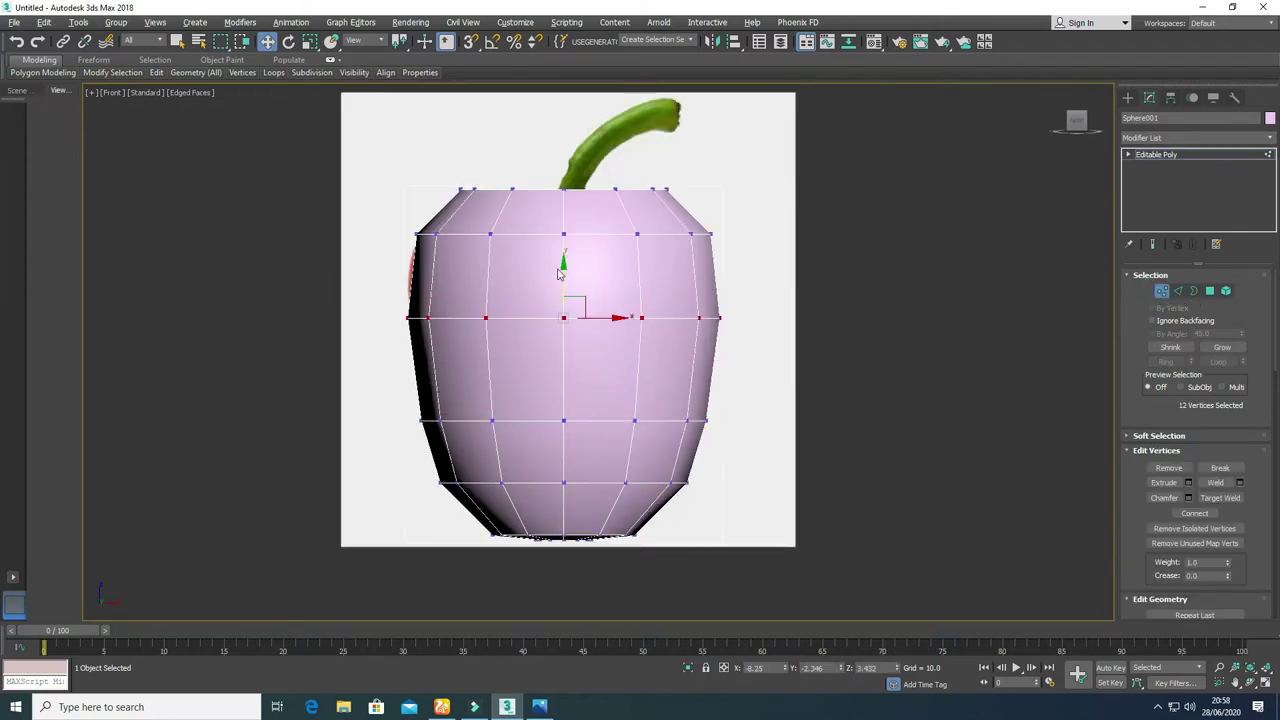
drag(560, 272, 558, 224)
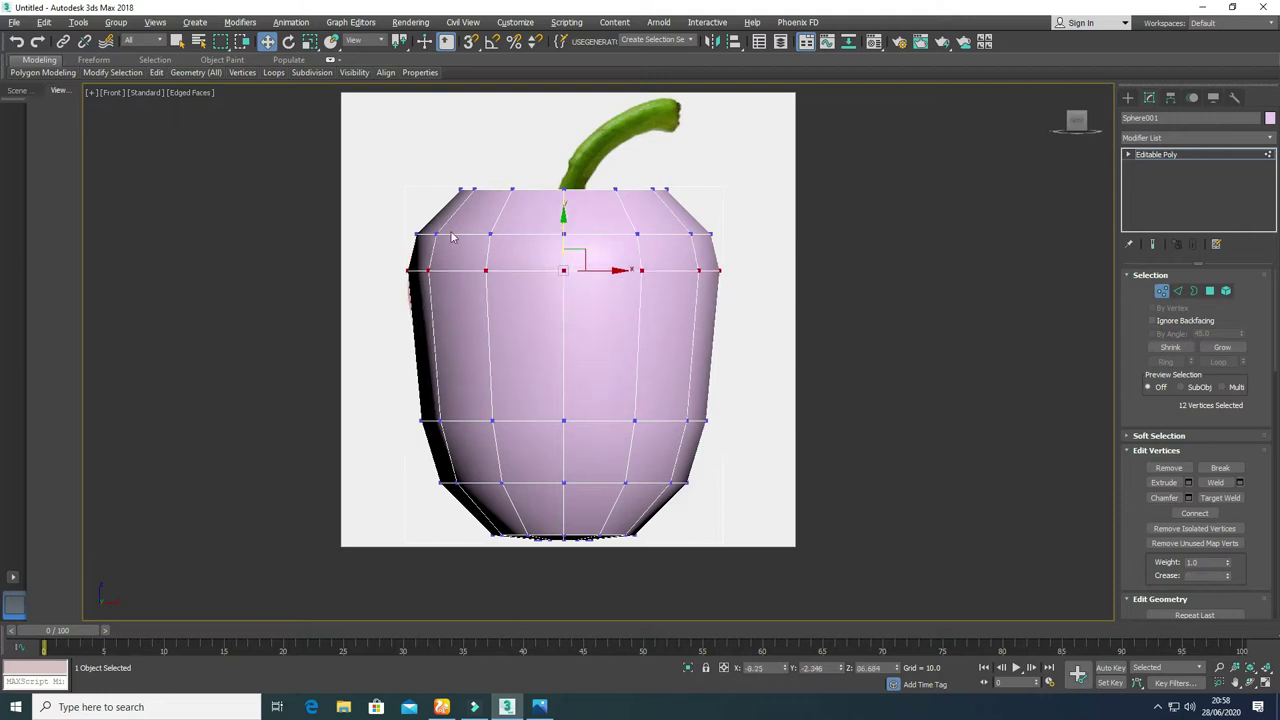
drag(394, 214, 777, 263)
drag(563, 198, 562, 183)
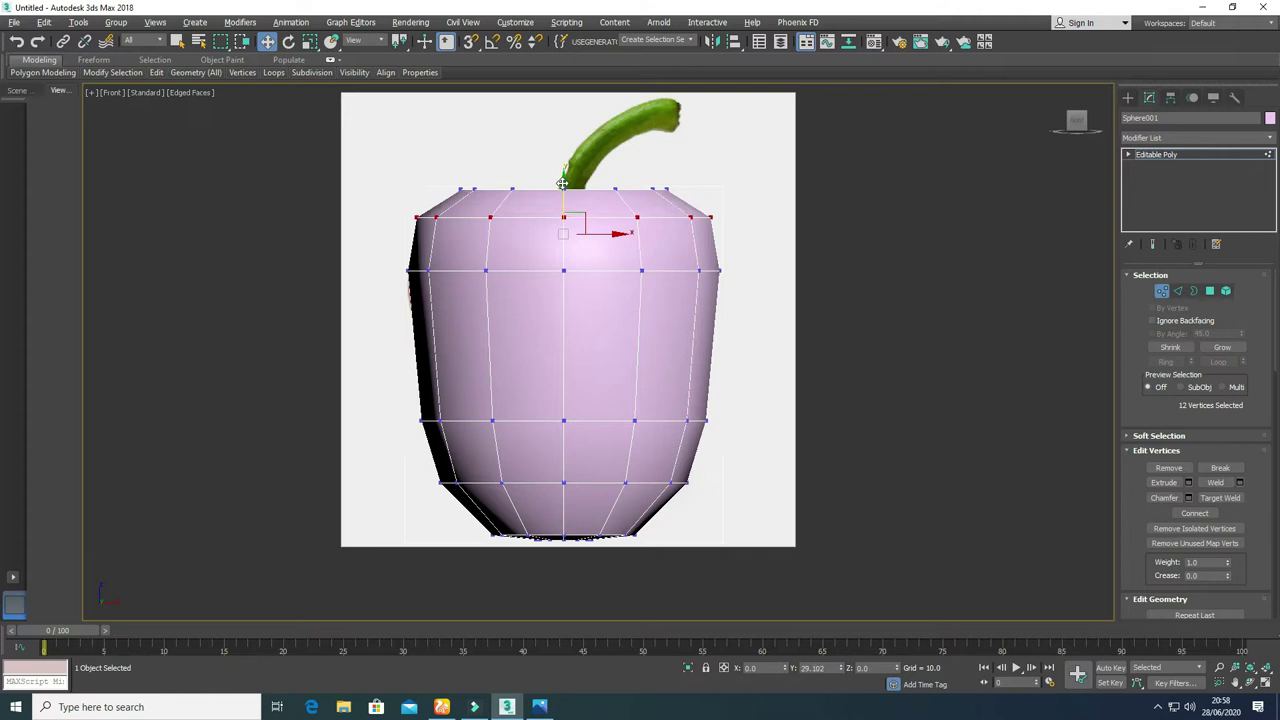
click(444, 166)
Step: Move the two lower body vertex rows down, and scale all the lower rows including the base to 80%
drag(407, 382, 788, 497)
drag(565, 398, 565, 423)
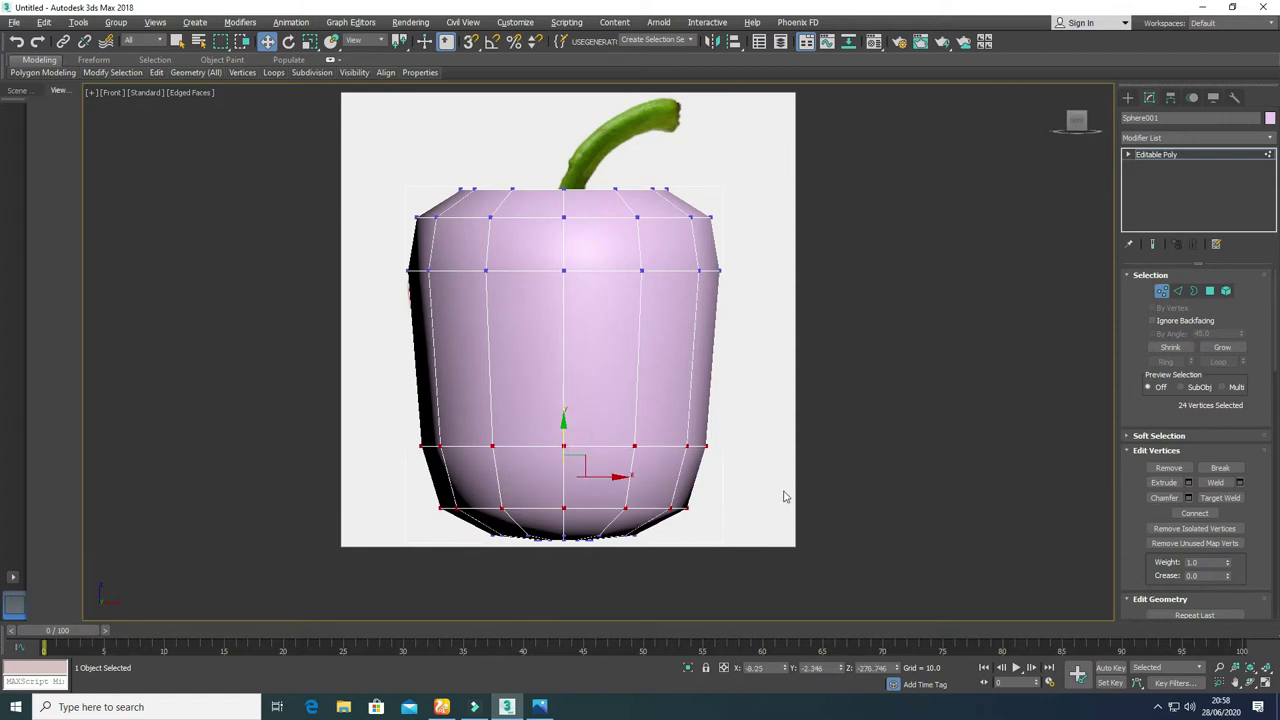
drag(365, 396, 740, 578)
key(r)
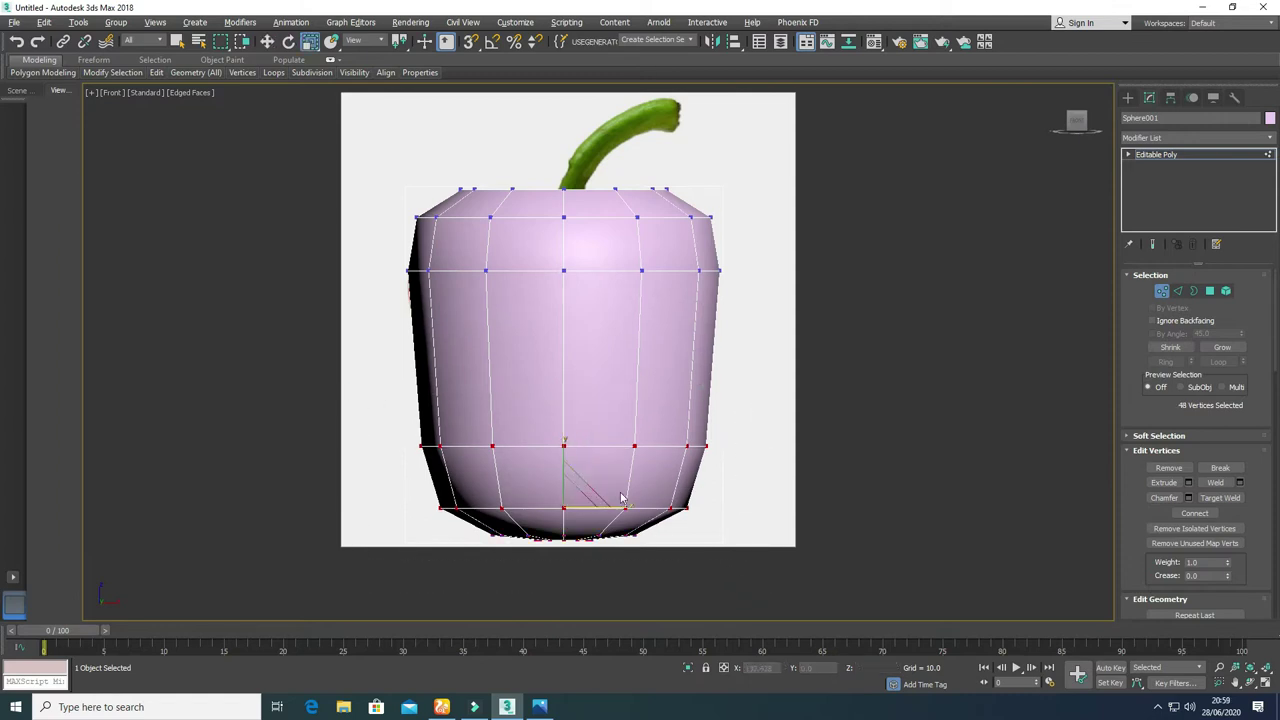
drag(568, 498, 566, 516)
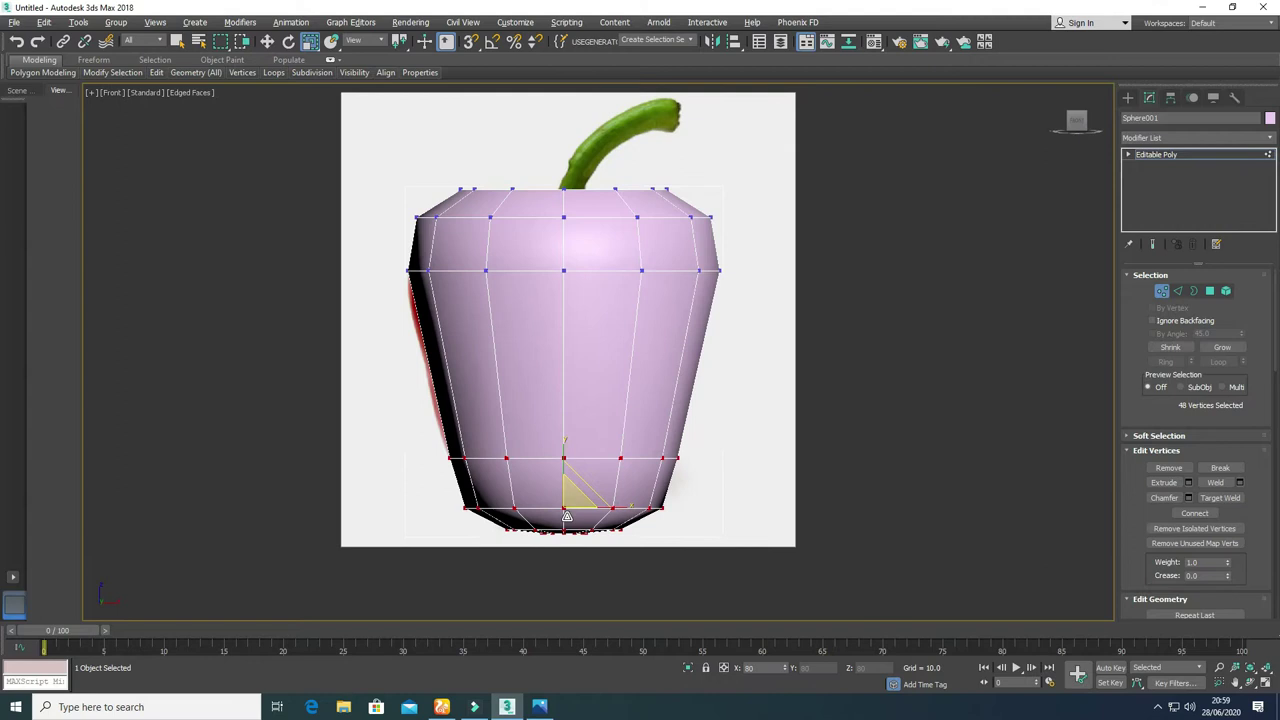
Step: Lower the widest vertex row slightly to follow the pepper's outline
drag(380, 259, 780, 333)
key(w)
drag(563, 229, 563, 234)
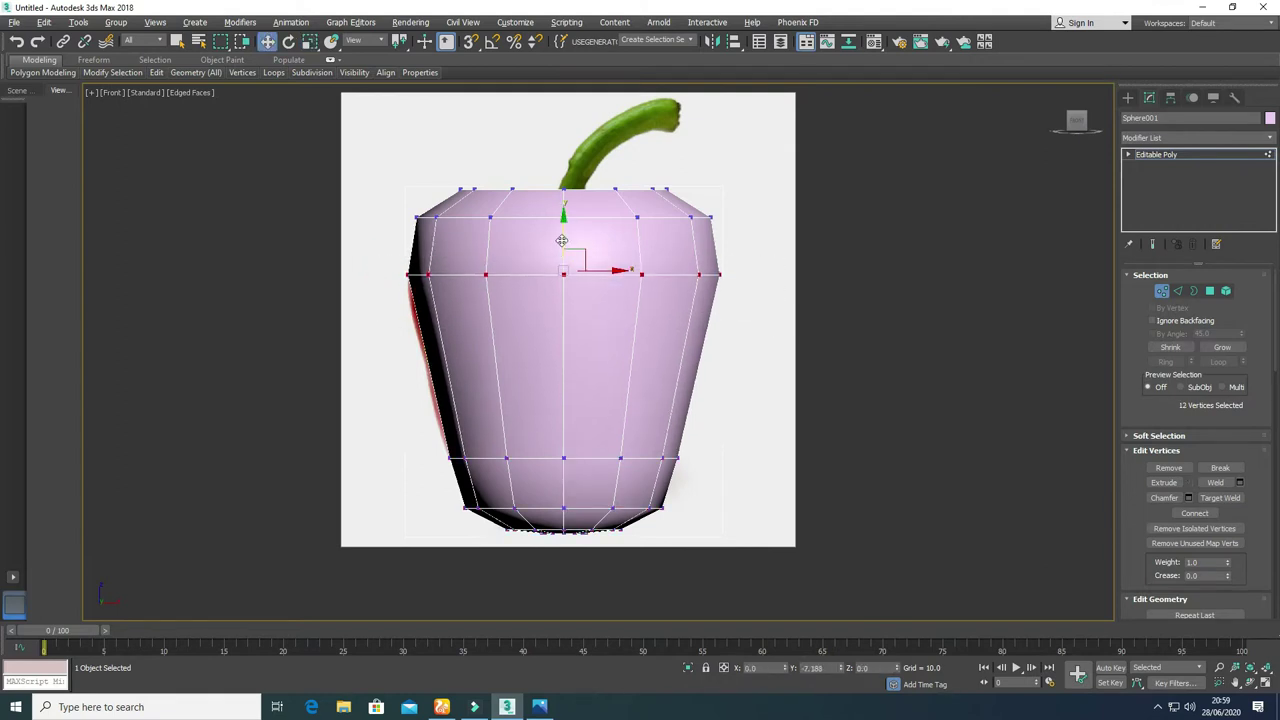
key(alt+w)
click(868, 468)
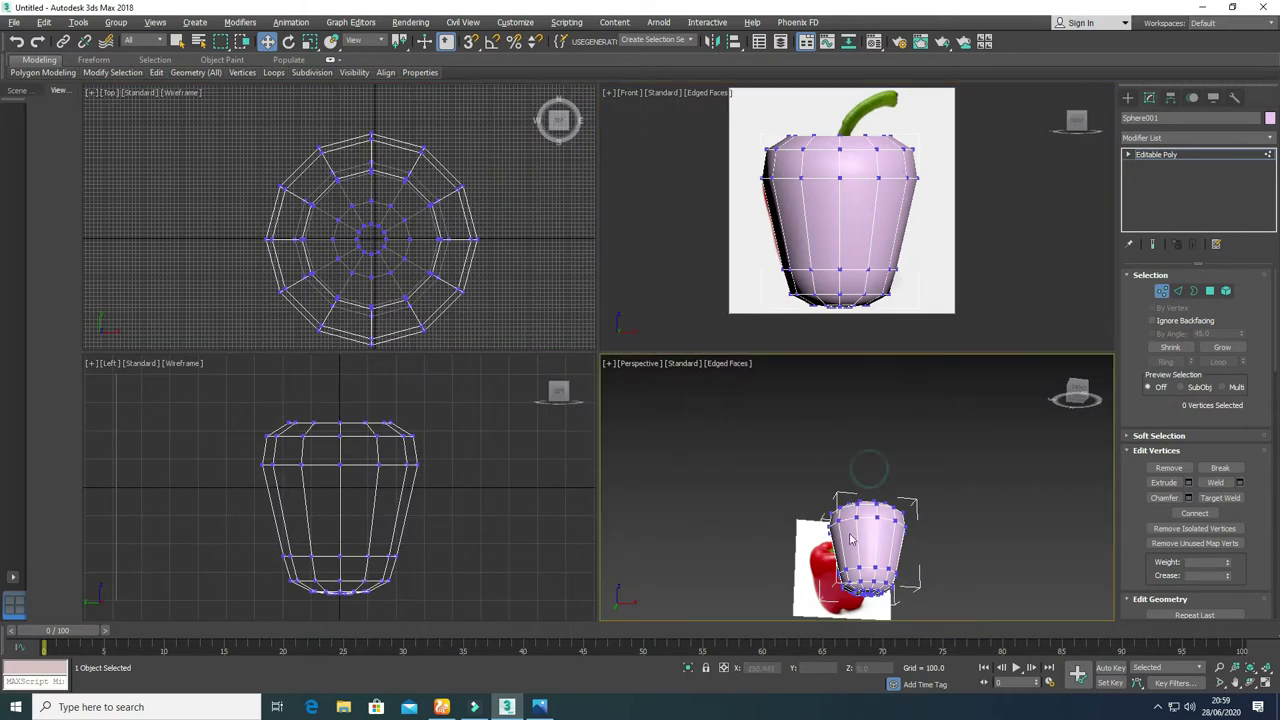
alt+middle_drag(843, 527, 848, 495)
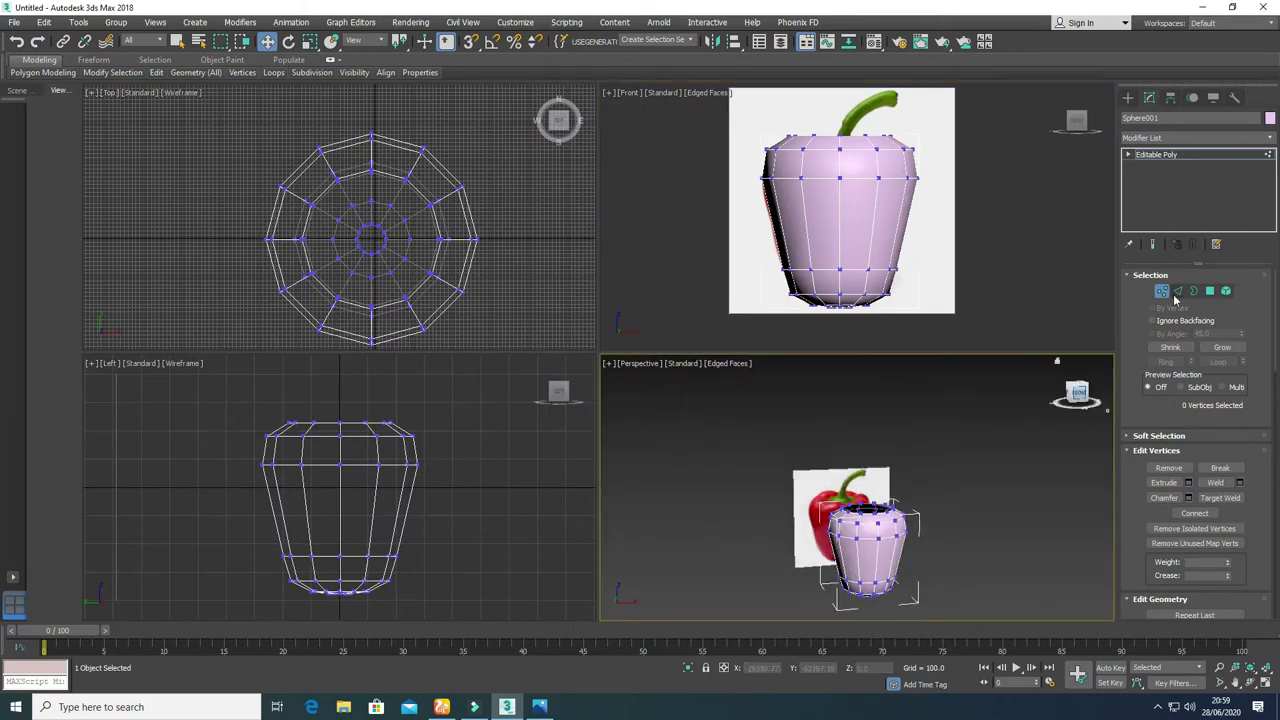
click(1178, 291)
click(524, 261)
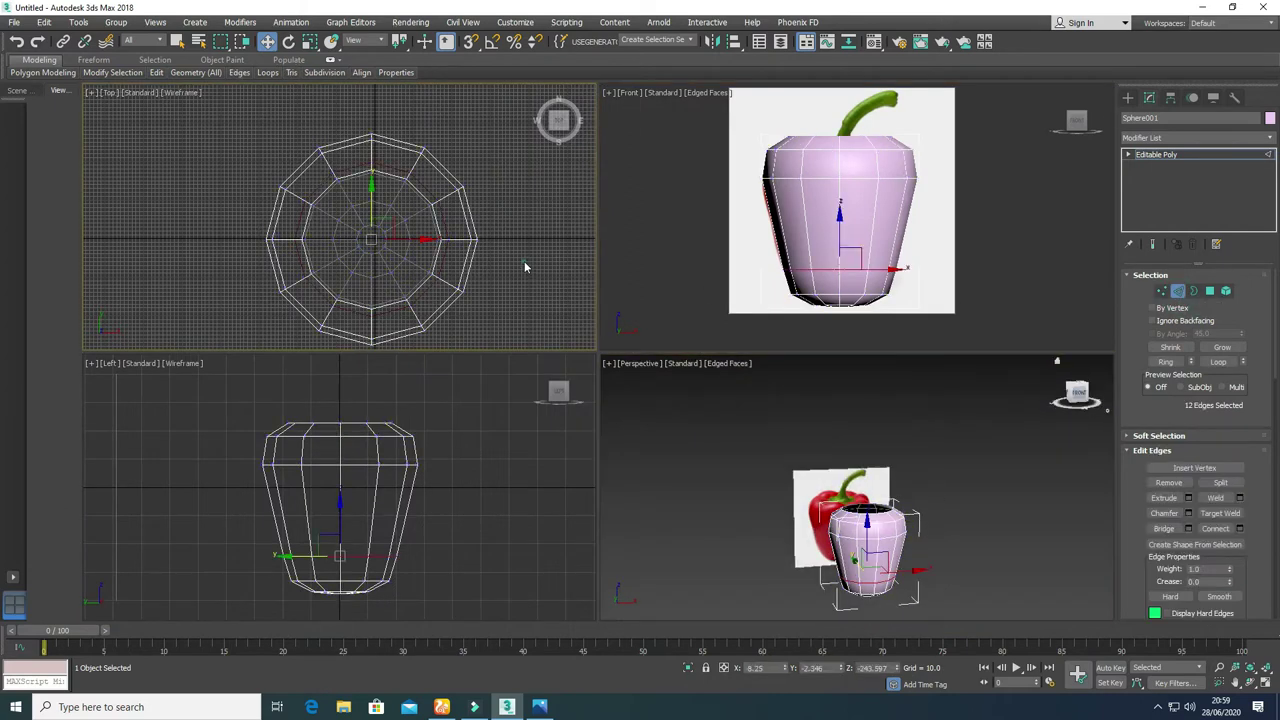
key(alt+w)
double_click(663, 212)
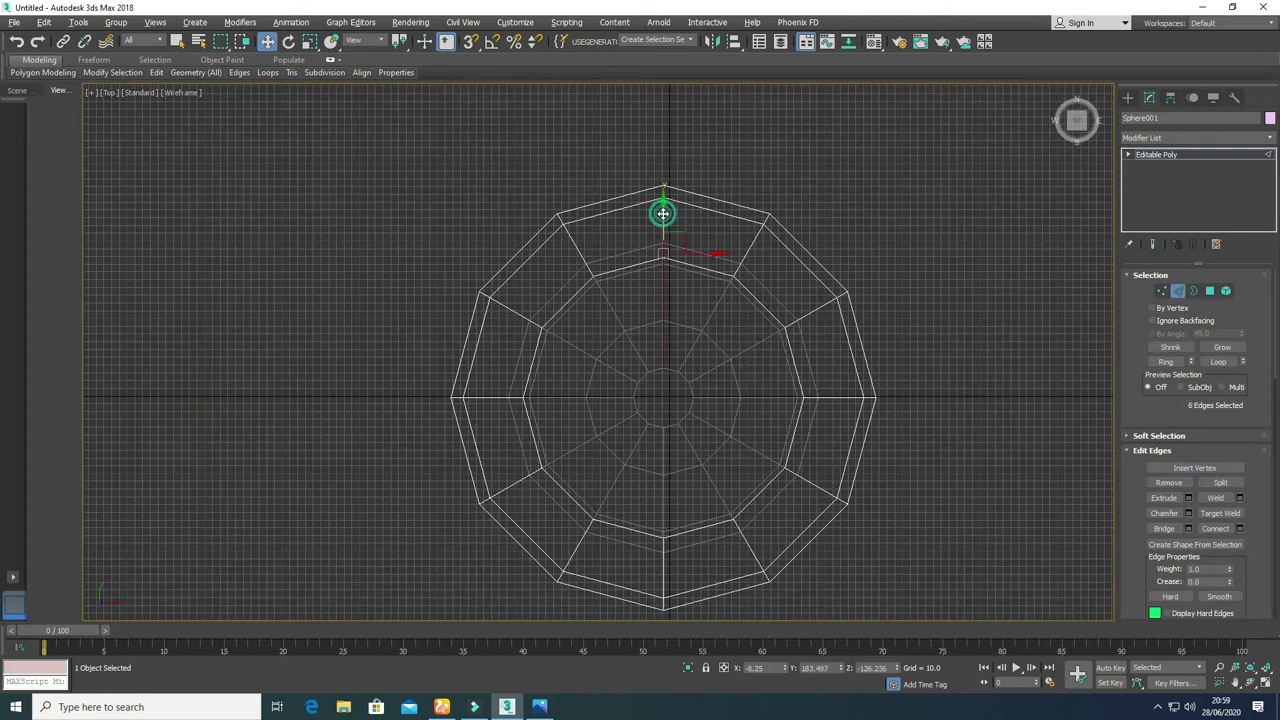
ctrl+double_click(665, 568)
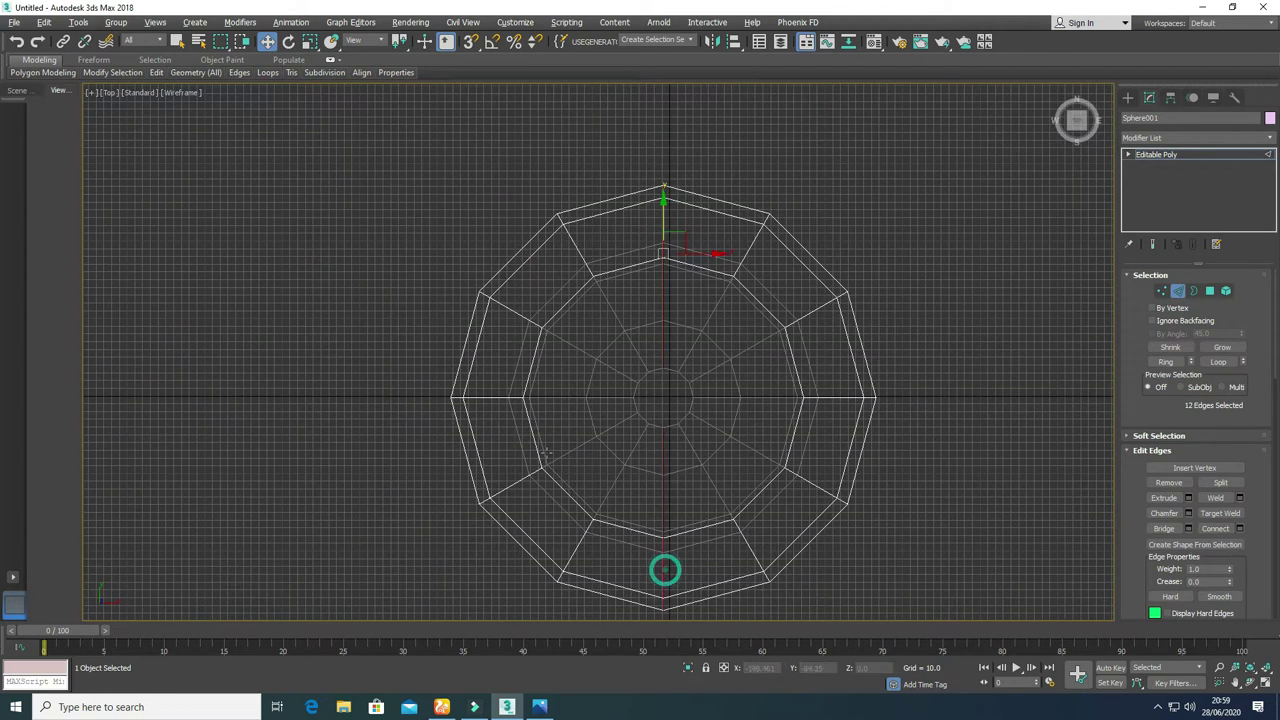
ctrl+double_click(502, 398)
ctrl+double_click(846, 399)
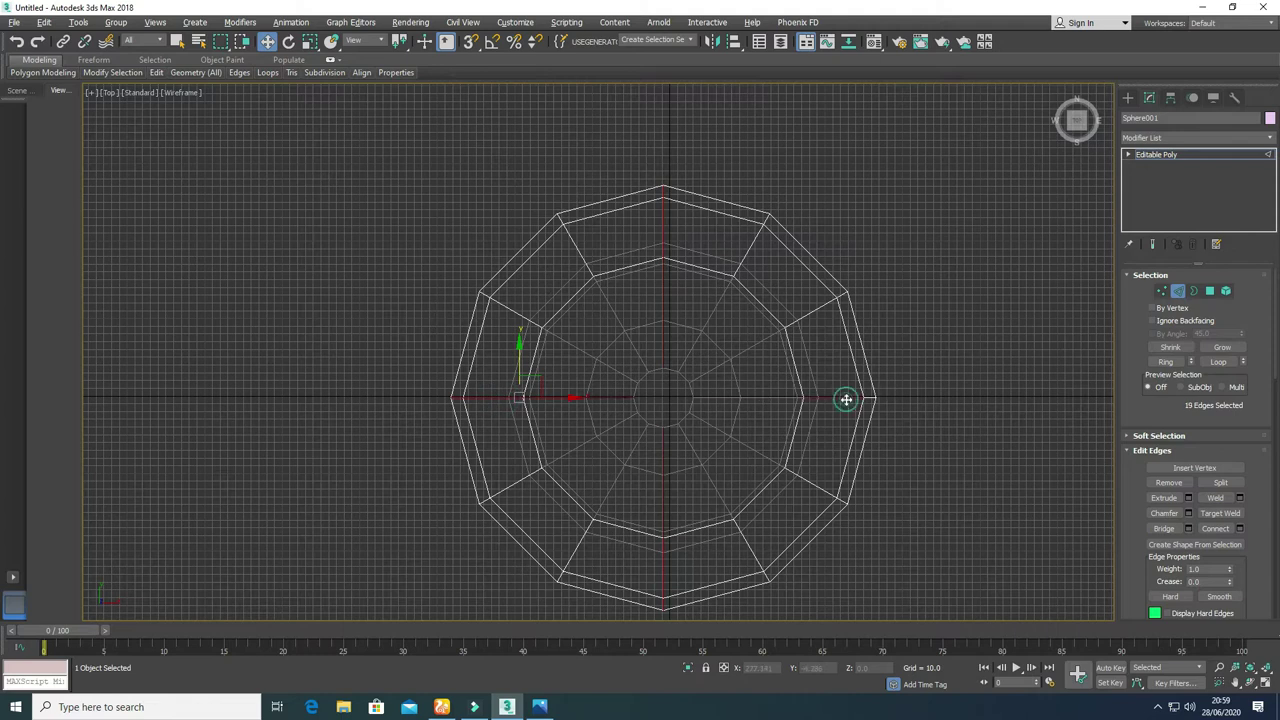
key(alt+w)
right_click(841, 514)
scroll(861, 448, up, 2)
key(alt+w)
scroll(614, 440, up, 3)
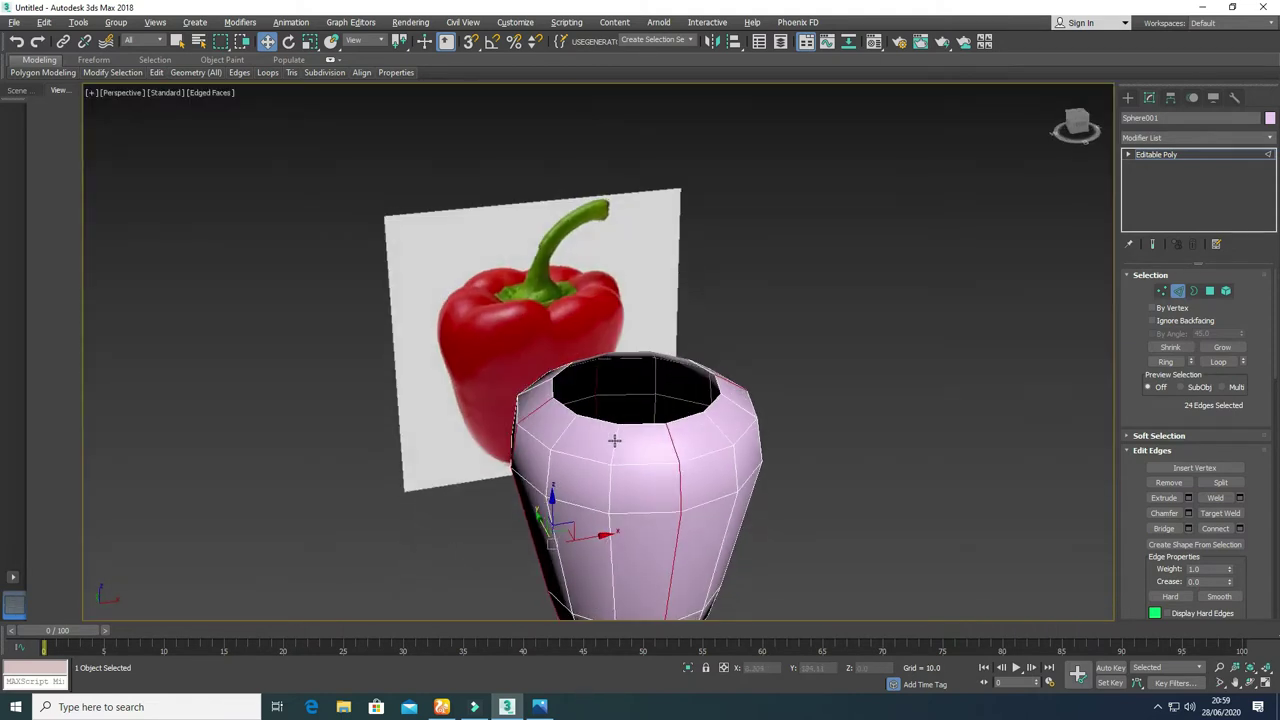
Step: Extend the border of the top opening inward as a new edge ring and lower it slightly
click(1194, 291)
click(712, 393)
key(r)
drag(623, 386, 616, 400)
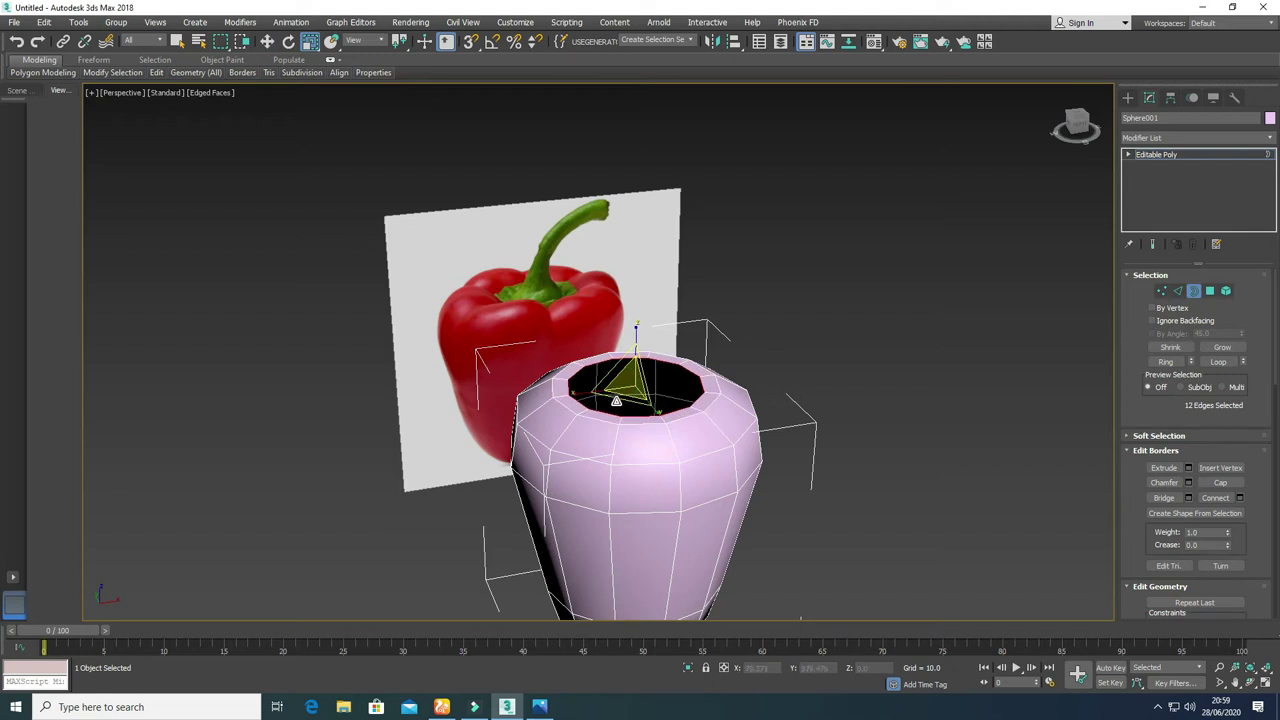
scroll(616, 400, up, 4)
key(w)
drag(669, 323, 660, 412)
Step: Extend the top border inward with two more smaller rings, moving each one down to form a funnel-shaped hollow
key(r)
key(w)
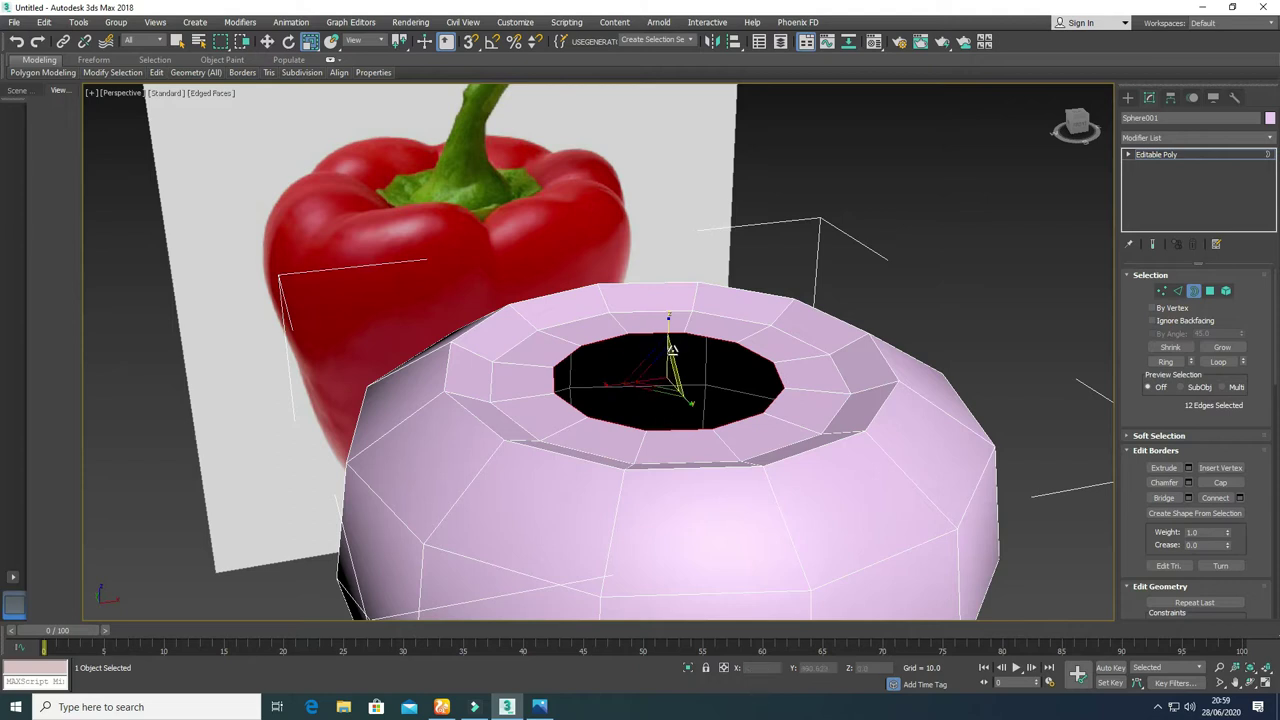
drag(667, 340, 663, 466)
key(r)
key(w)
drag(663, 367, 662, 400)
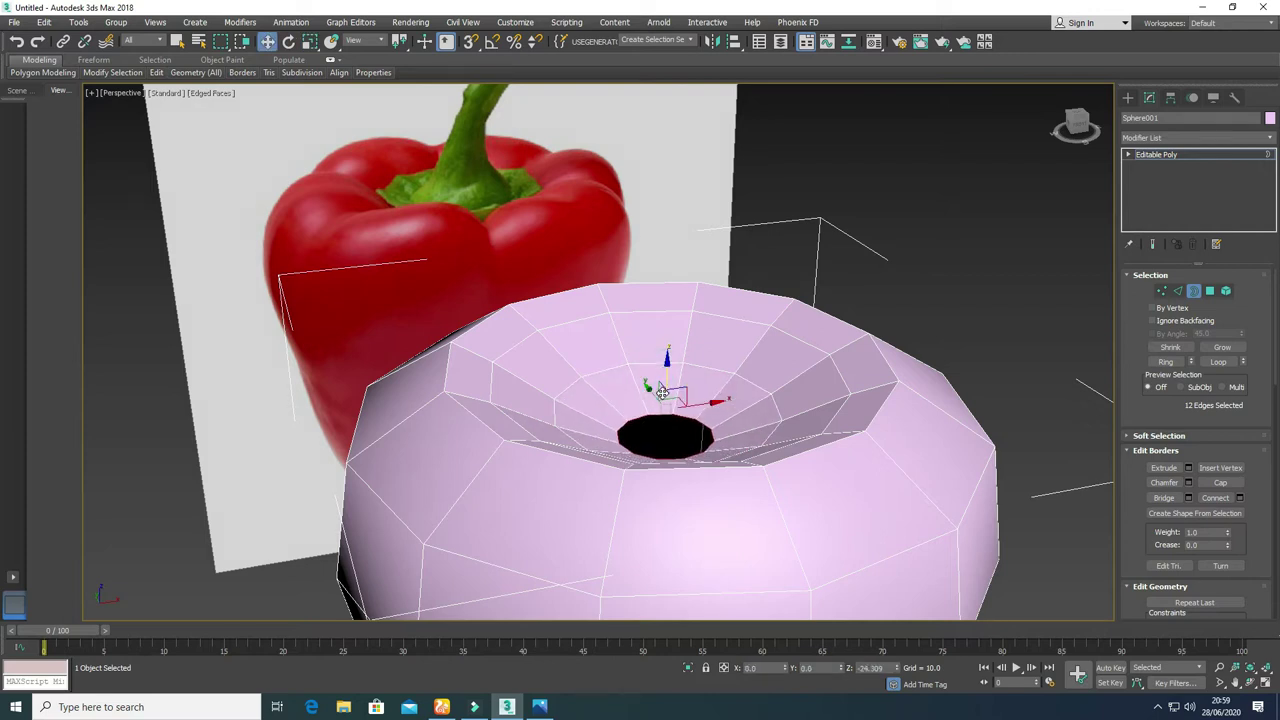
Step: Raise the first edge loop inside the top rim slightly to soften the hollow's edge
click(1178, 290)
double_click(819, 349)
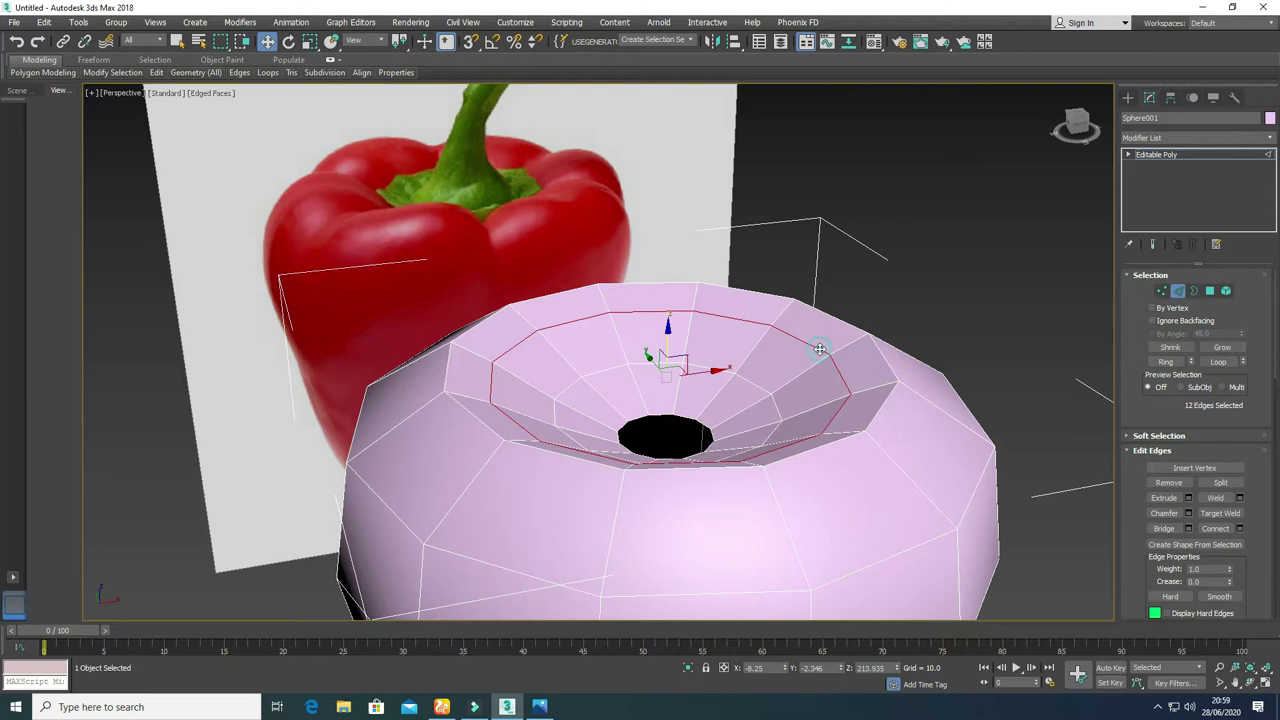
key(r)
drag(662, 368, 668, 322)
key(w)
scroll(660, 355, down, 4)
alt+middle_drag(640, 430, 615, 388)
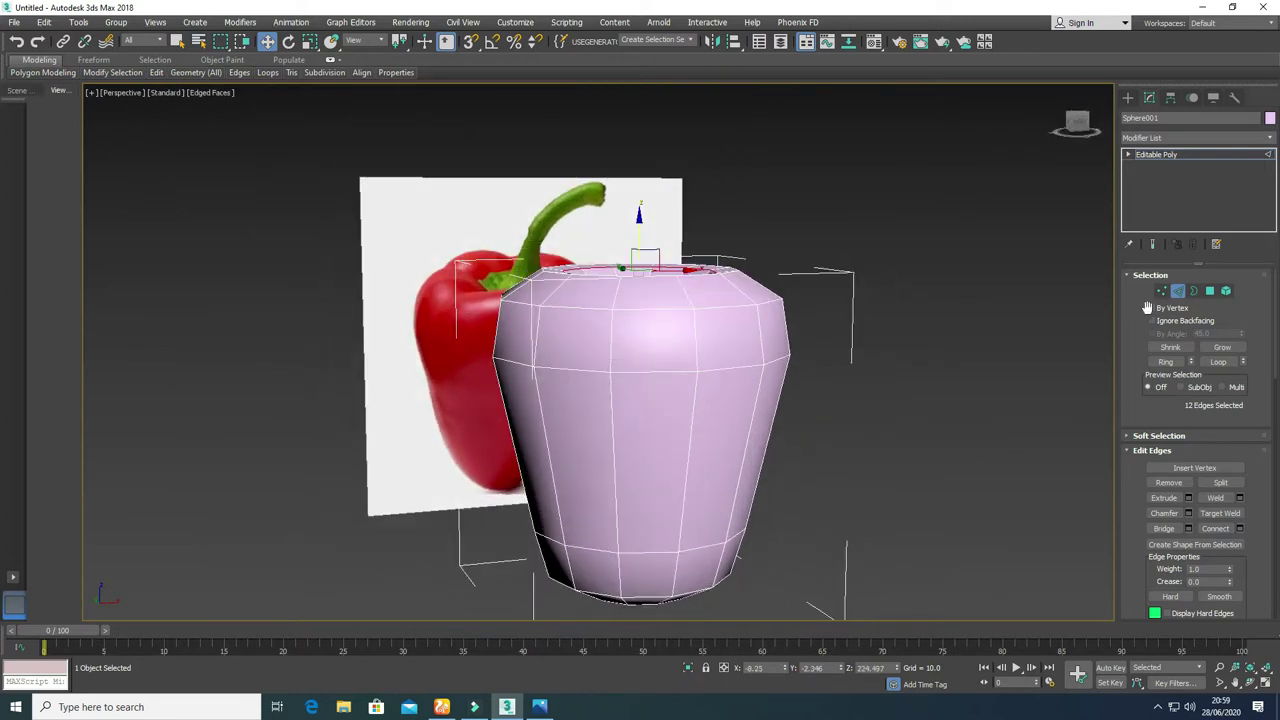
Step: Select the four vertical edge loops running down the front, back and both sides of the body
click(1193, 291)
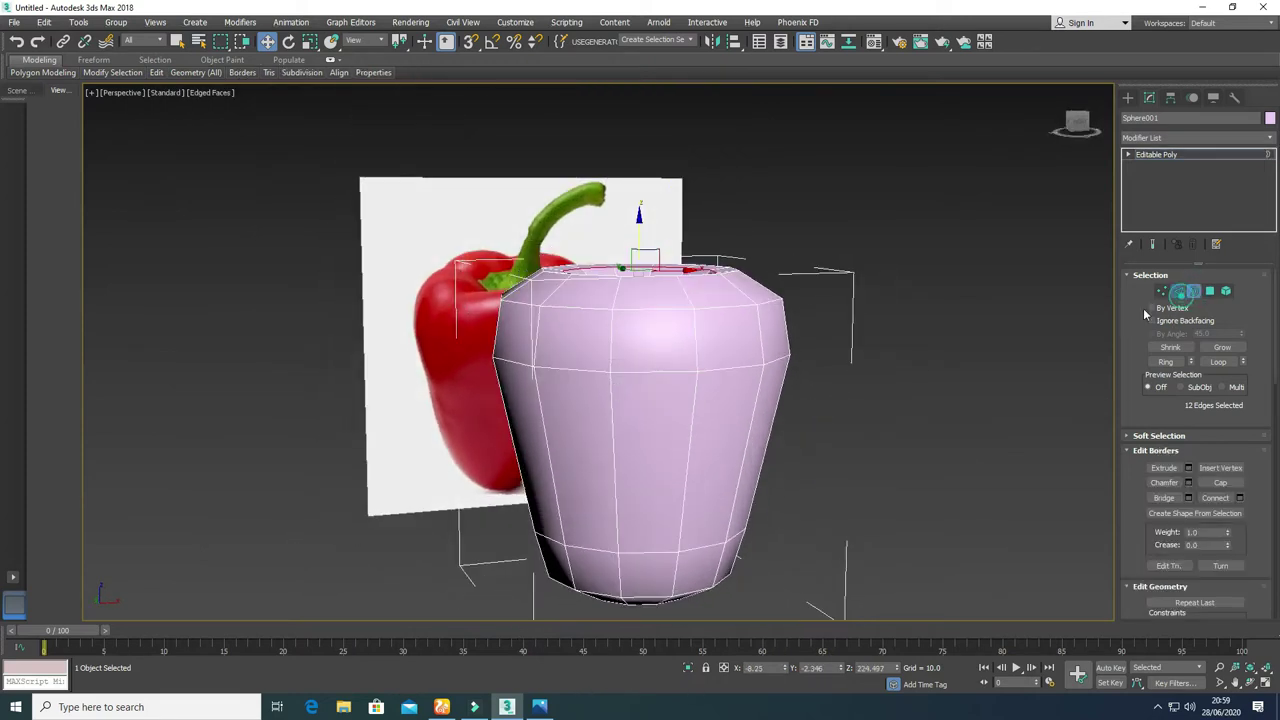
click(1177, 291)
key(alt+w)
key(alt+w)
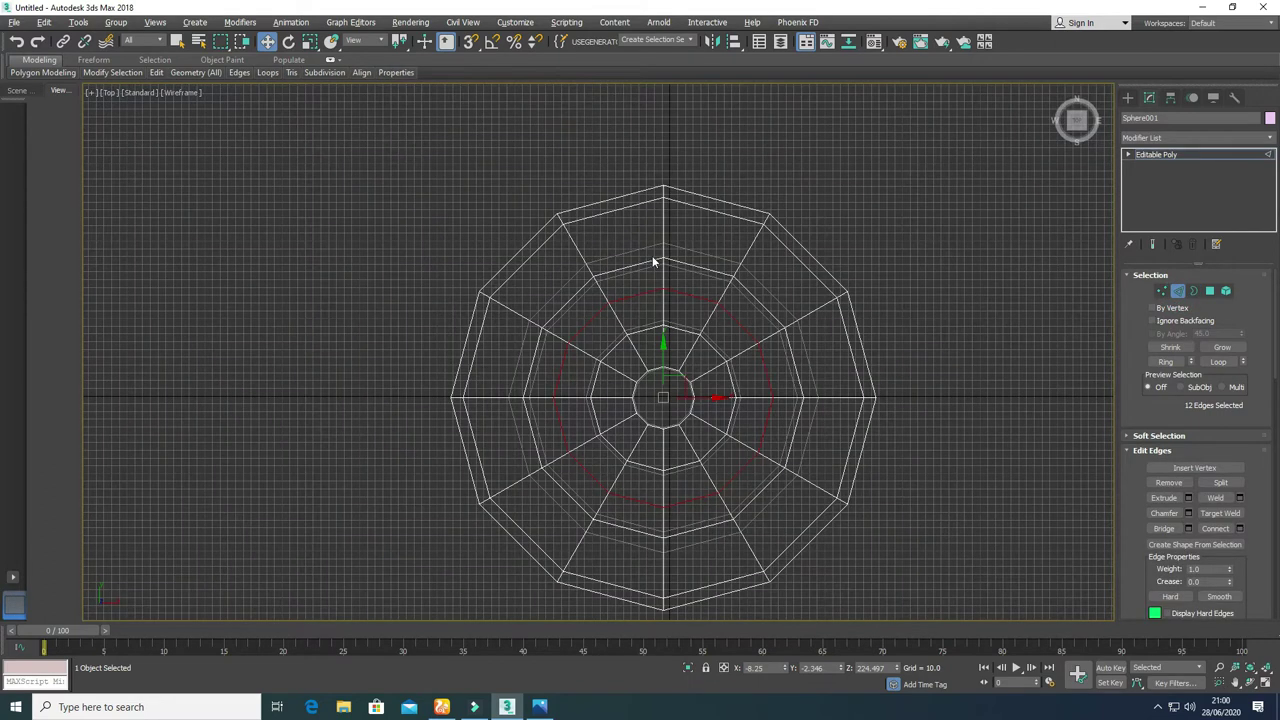
double_click(663, 222)
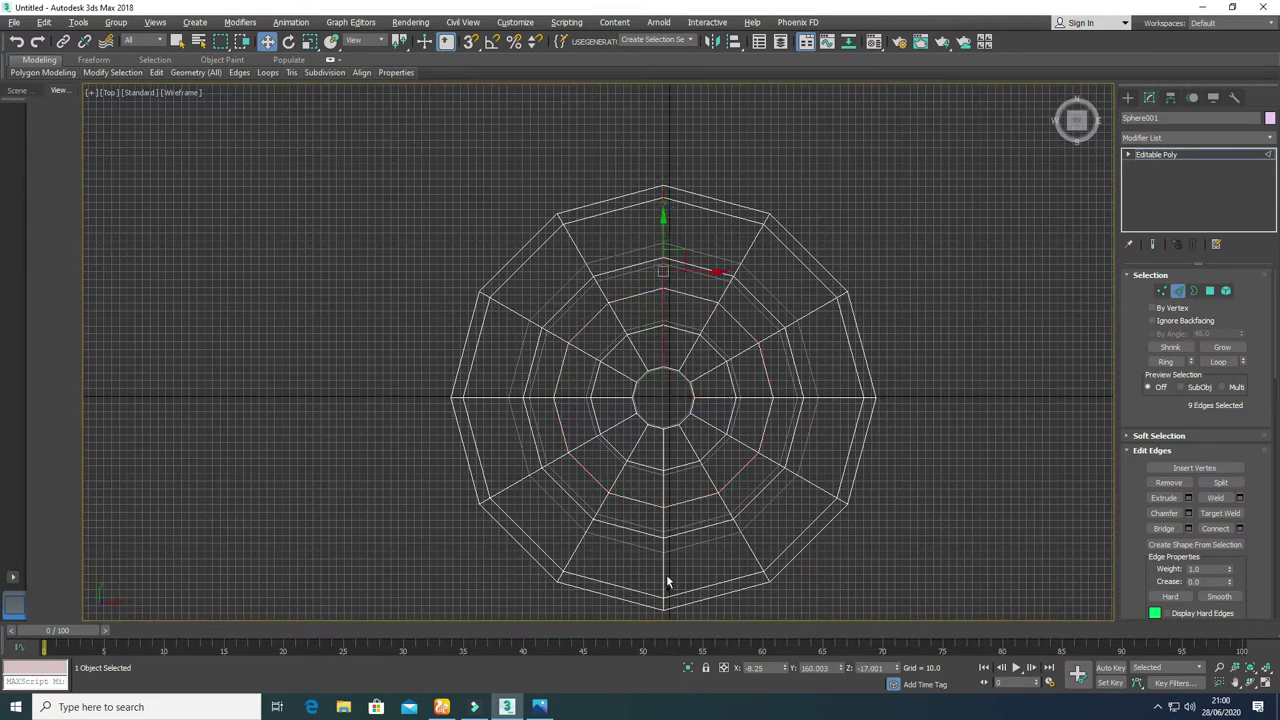
double_click(665, 572)
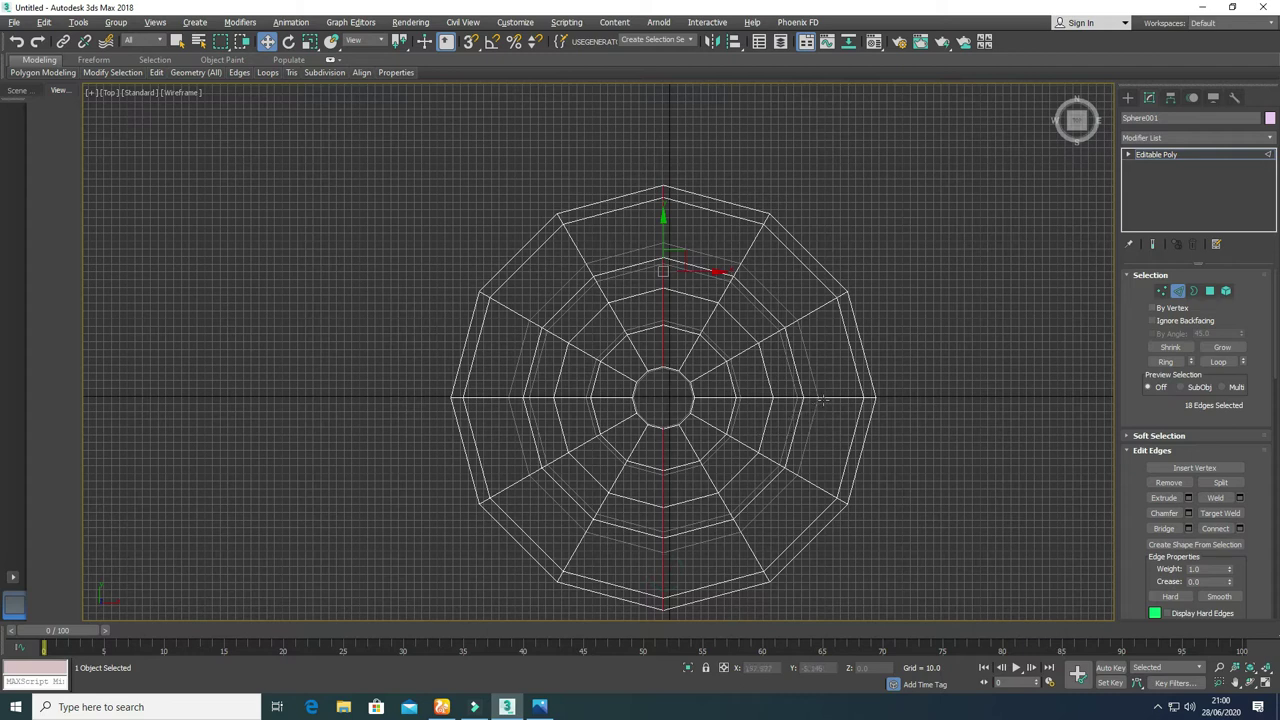
ctrl+double_click(826, 397)
ctrl+double_click(491, 397)
key(alt+w)
right_click(680, 467)
key(alt+w)
alt+middle_drag(660, 470, 625, 479)
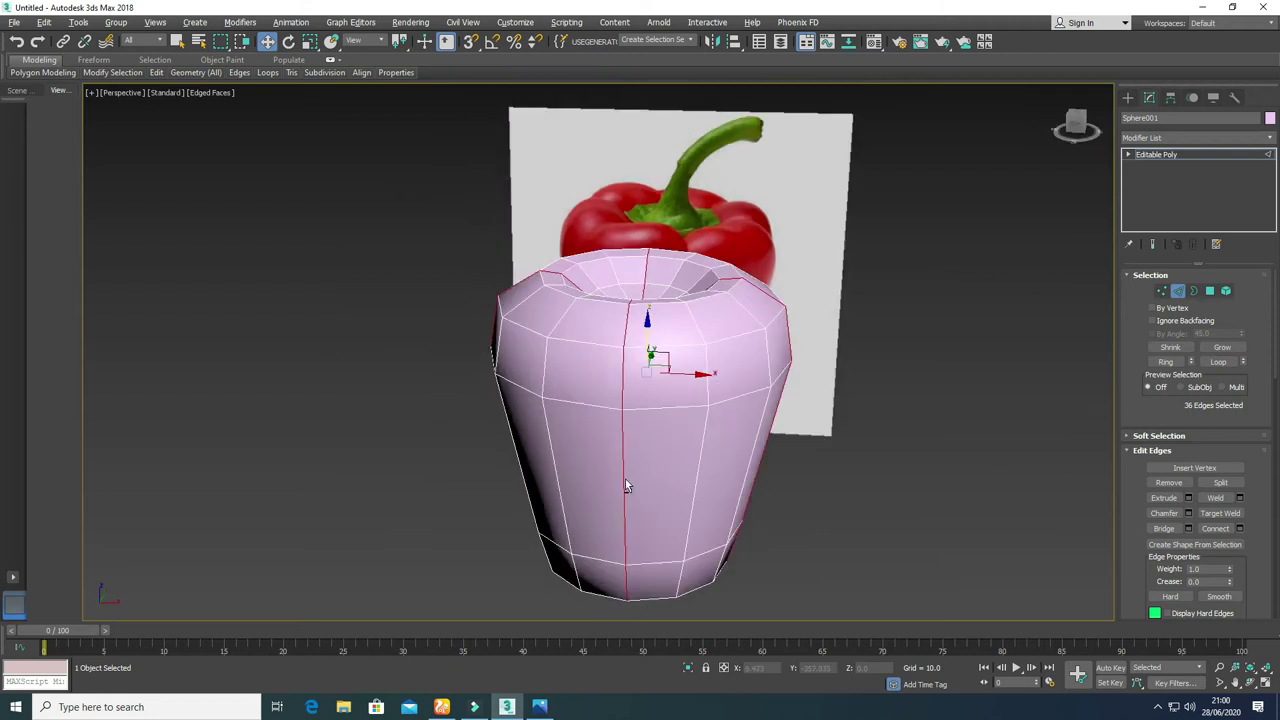
click(1188, 513)
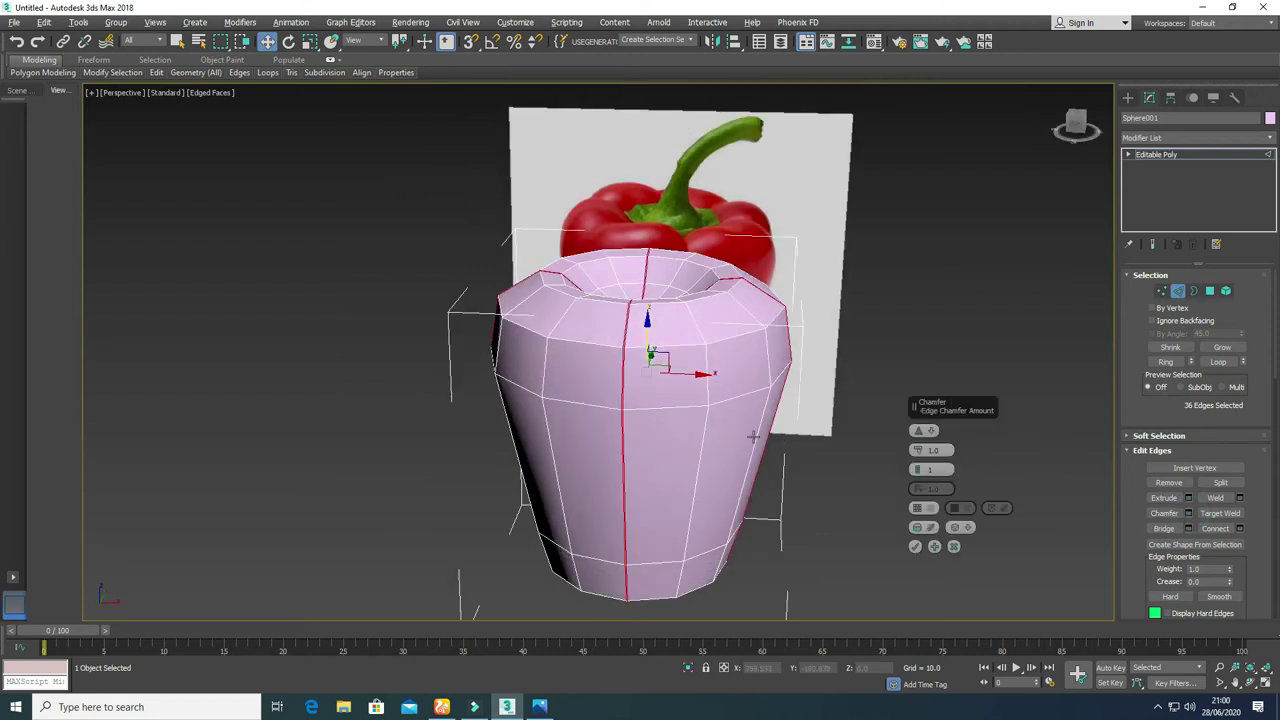
alt+middle_drag(753, 436, 718, 465)
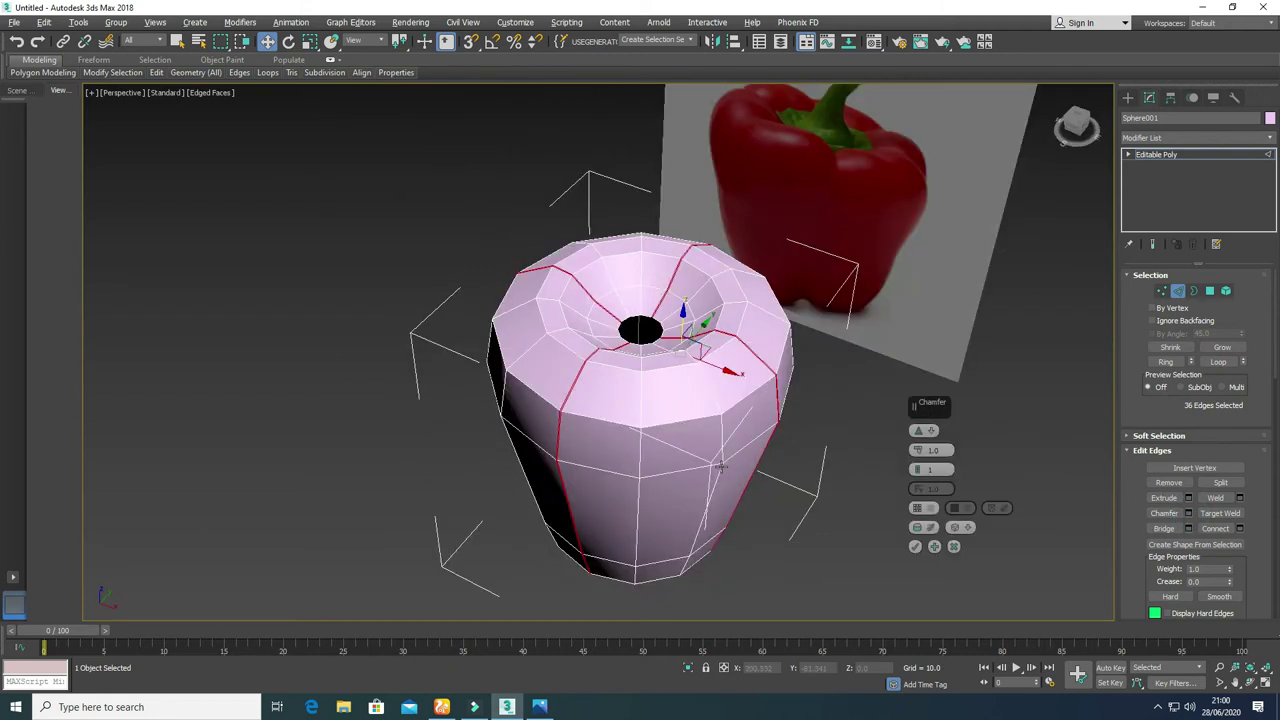
click(953, 546)
Step: Extrude the four selected vertical edge loops inward with a height of -9.625 and a width of 14.152 to form grooves
click(1188, 498)
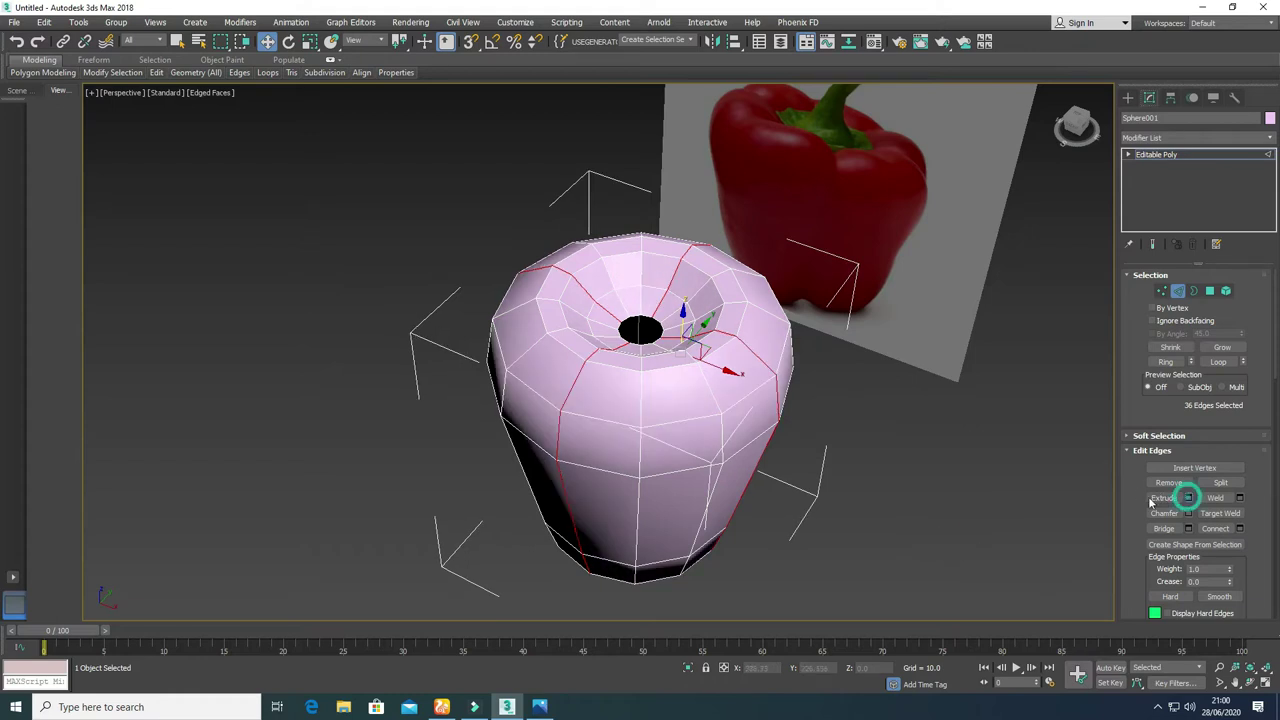
scroll(630, 380, up, 5)
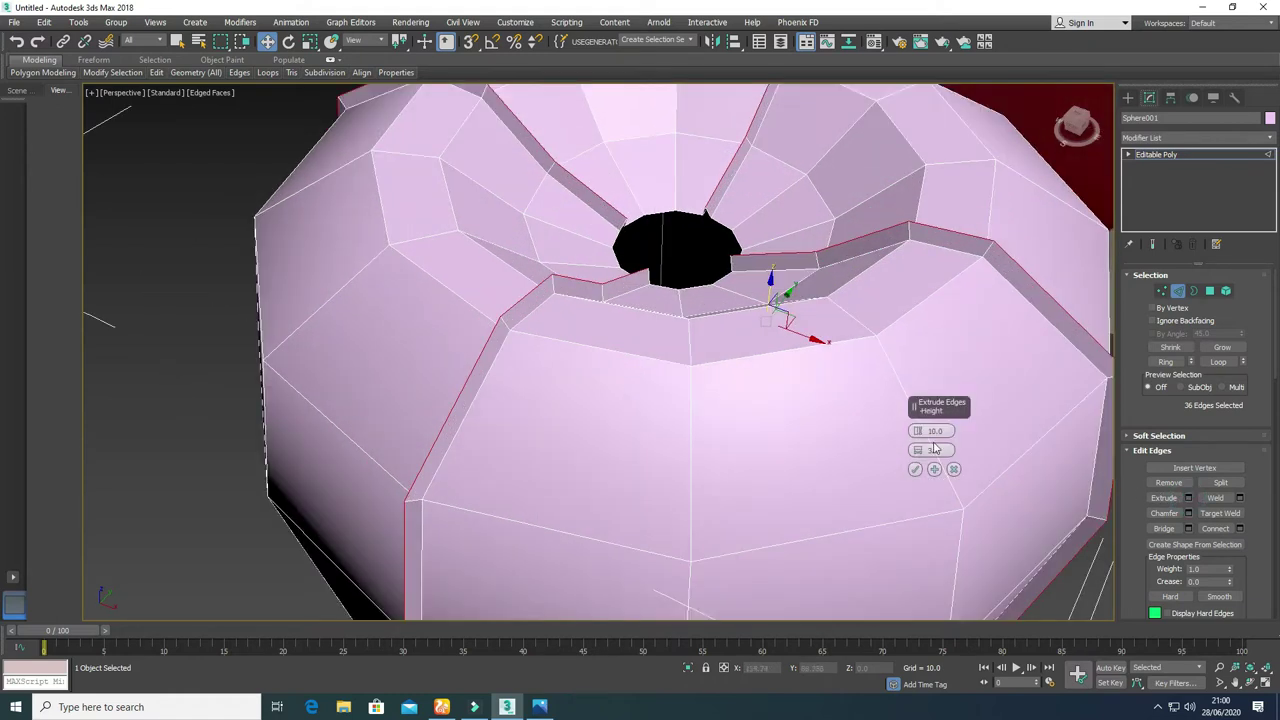
drag(917, 430, 914, 336)
drag(917, 432, 911, 564)
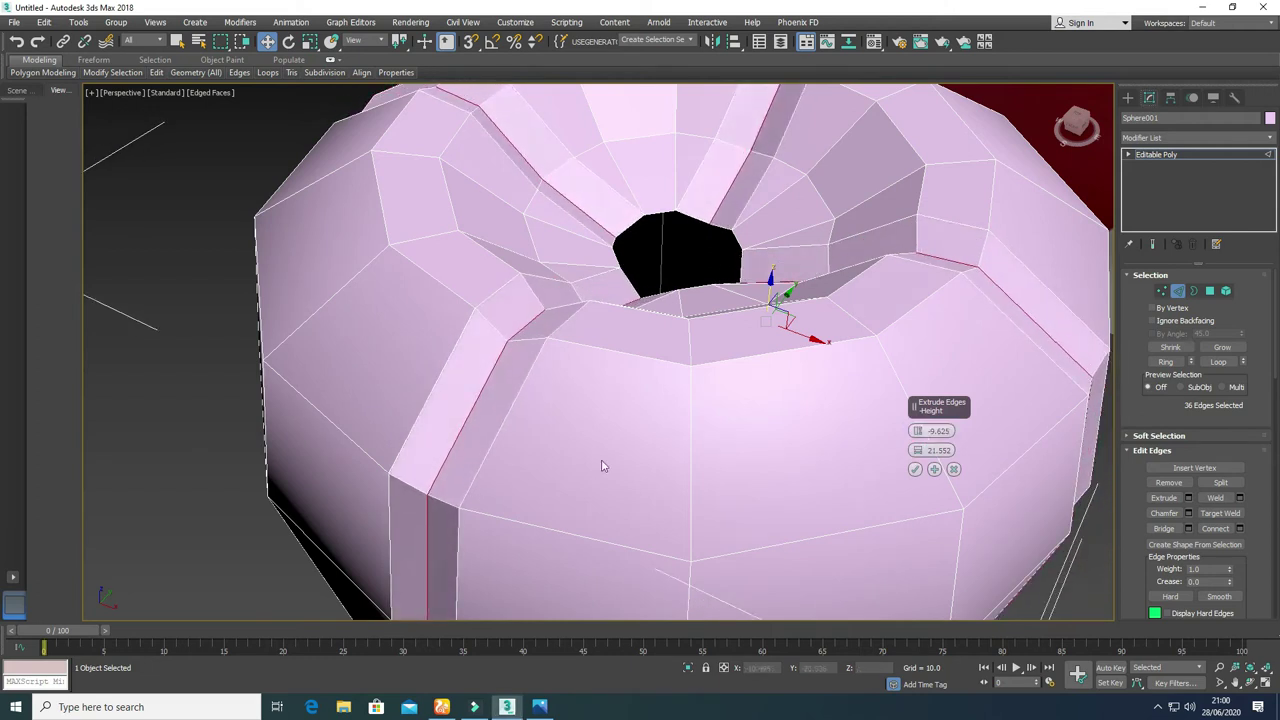
scroll(503, 454, down, 3)
alt+middle_drag(503, 454, 563, 288)
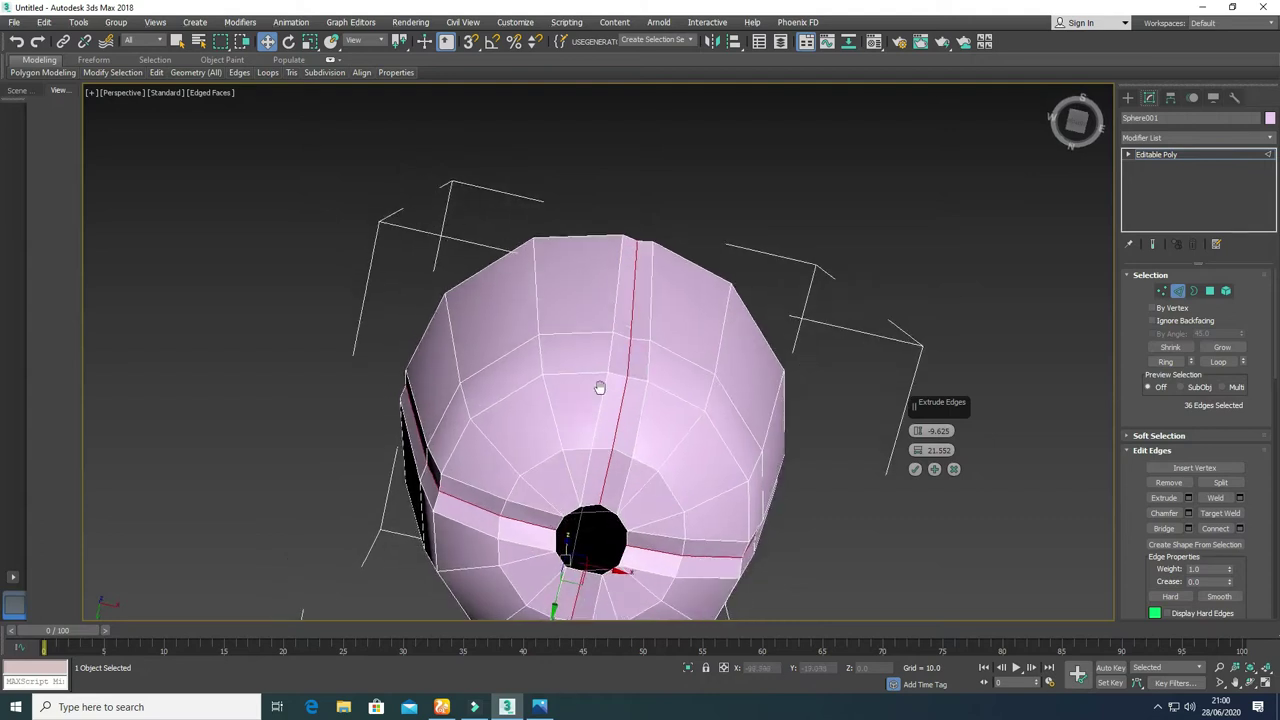
middle_drag(600, 389, 628, 294)
scroll(661, 436, up, 3)
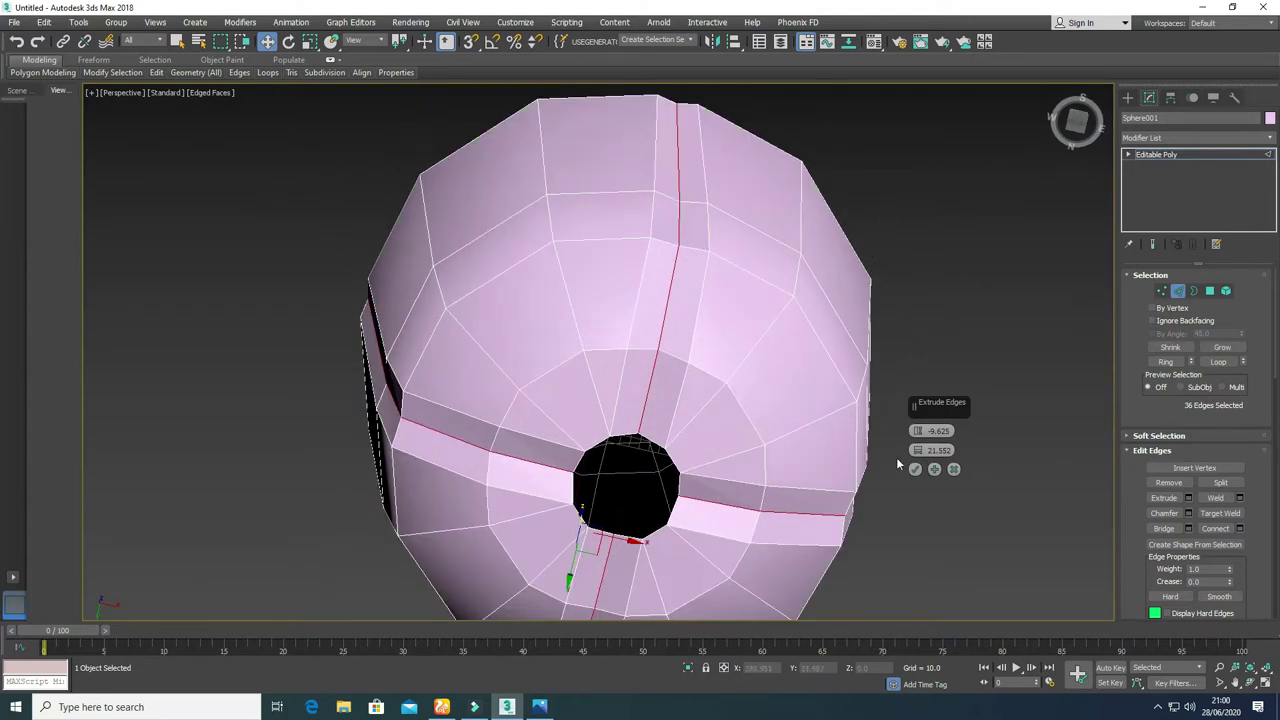
drag(916, 451, 913, 496)
alt+middle_drag(520, 370, 549, 491)
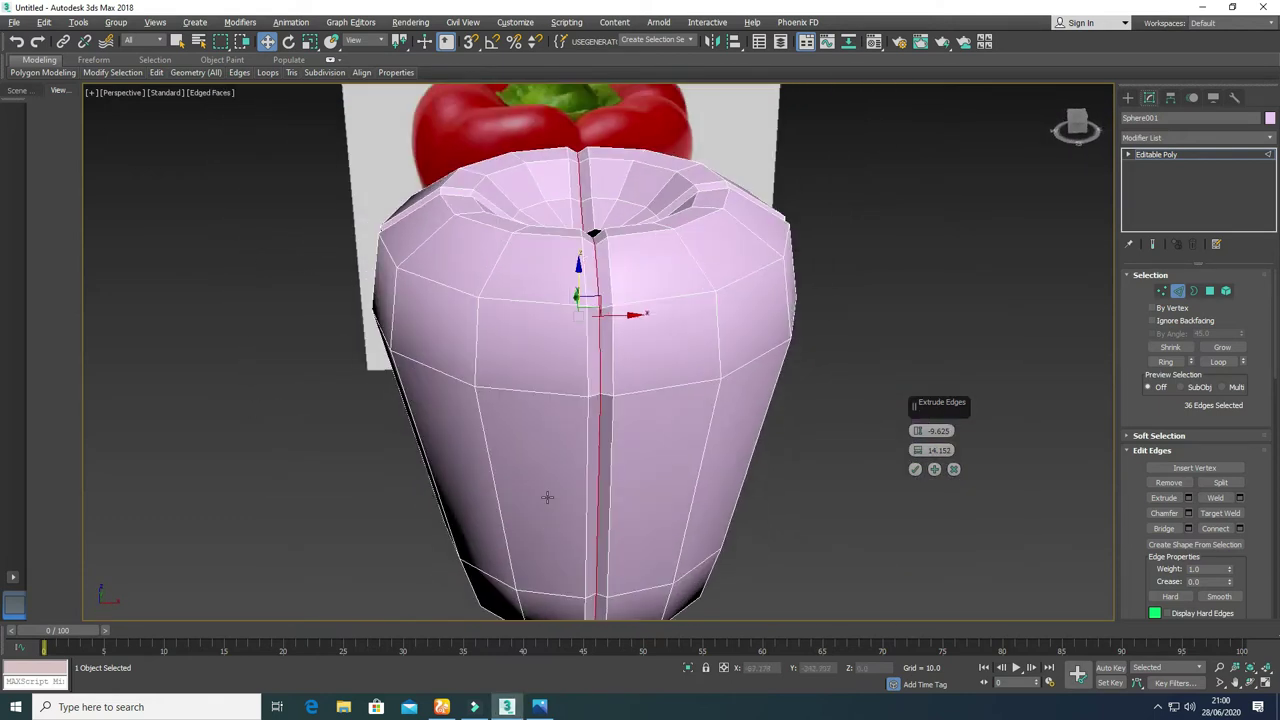
click(915, 471)
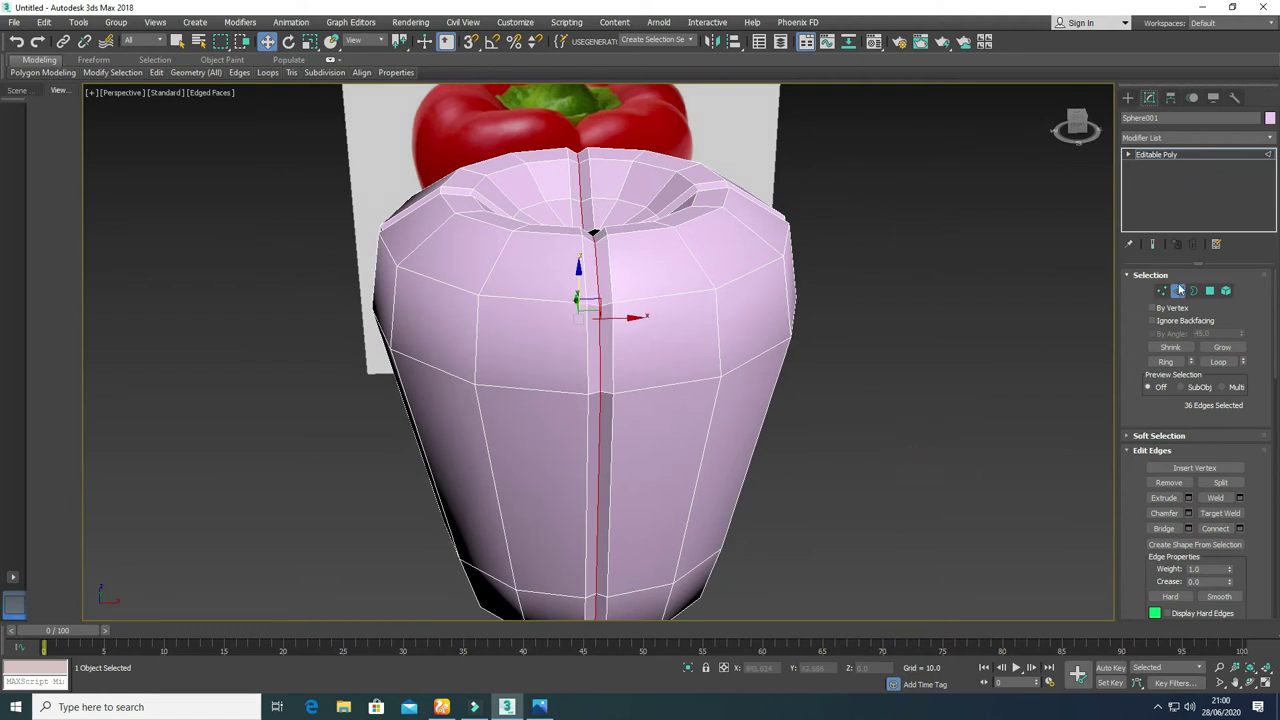
Step: Add a TurboSmooth modifier to the pepper body and preview its surface shaded without edge lines
click(1180, 289)
click(1182, 138)
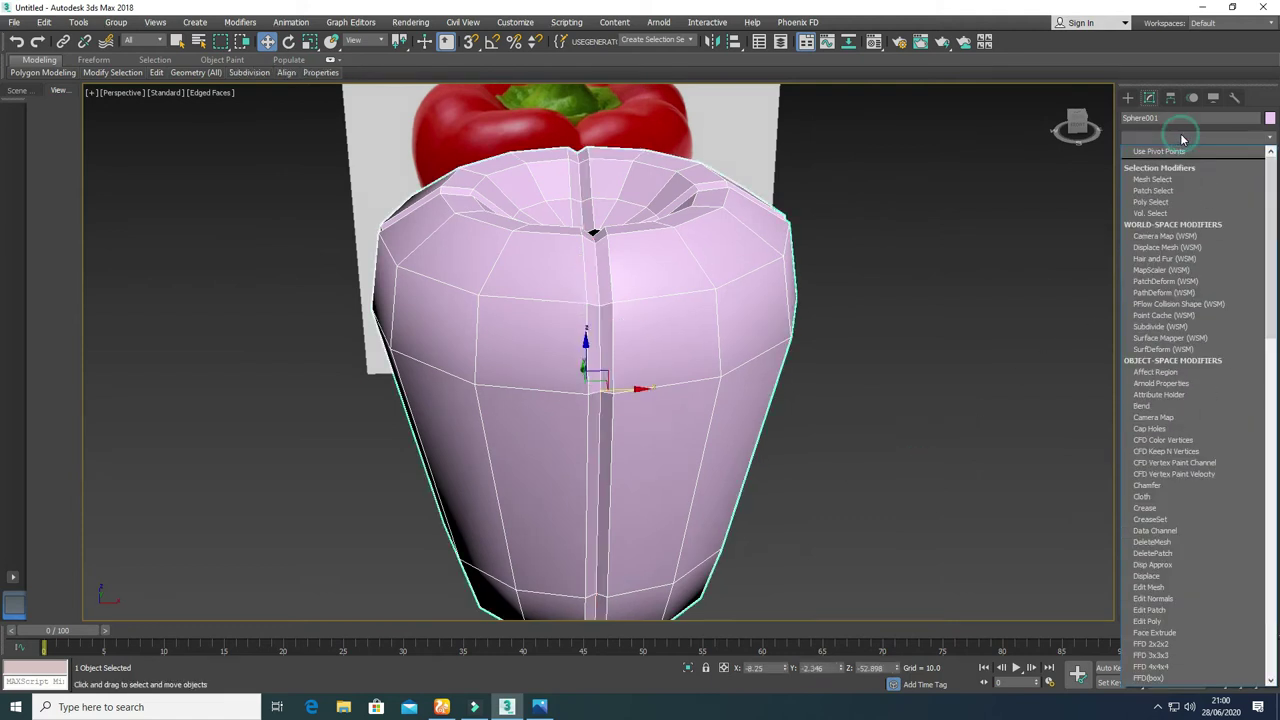
key(t)
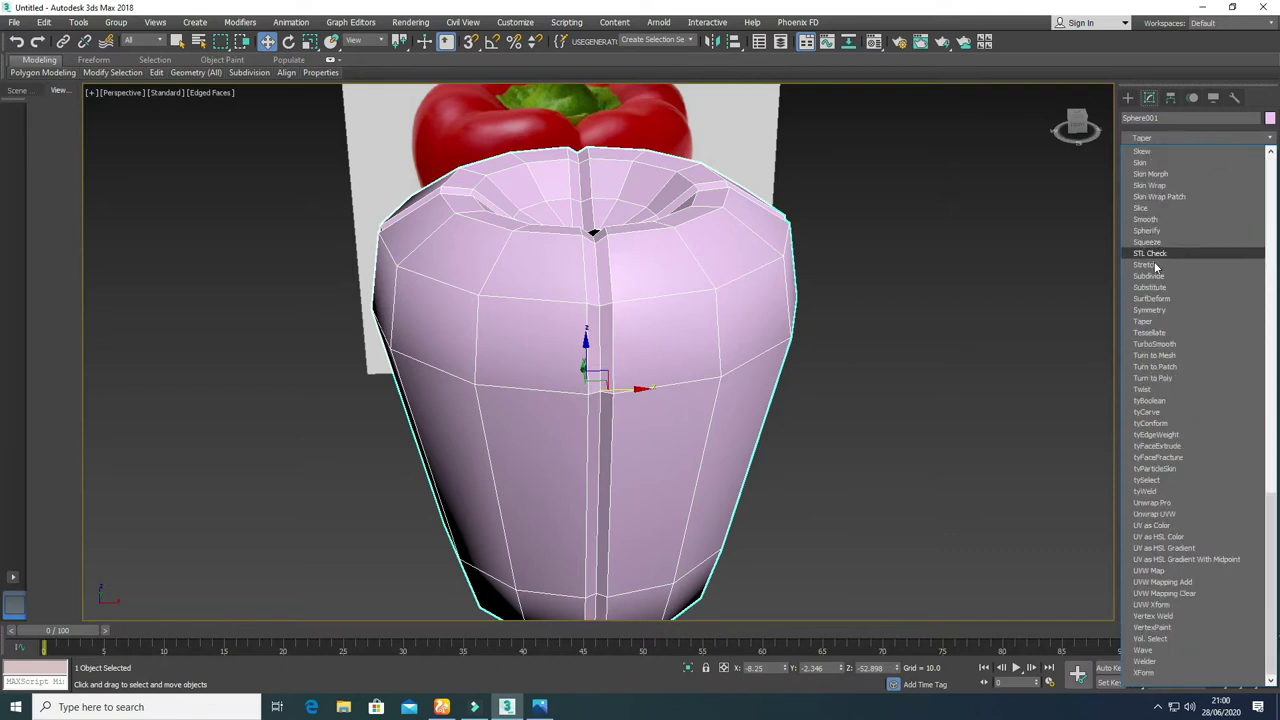
click(1153, 344)
click(931, 360)
alt+middle_drag(614, 451, 593, 467)
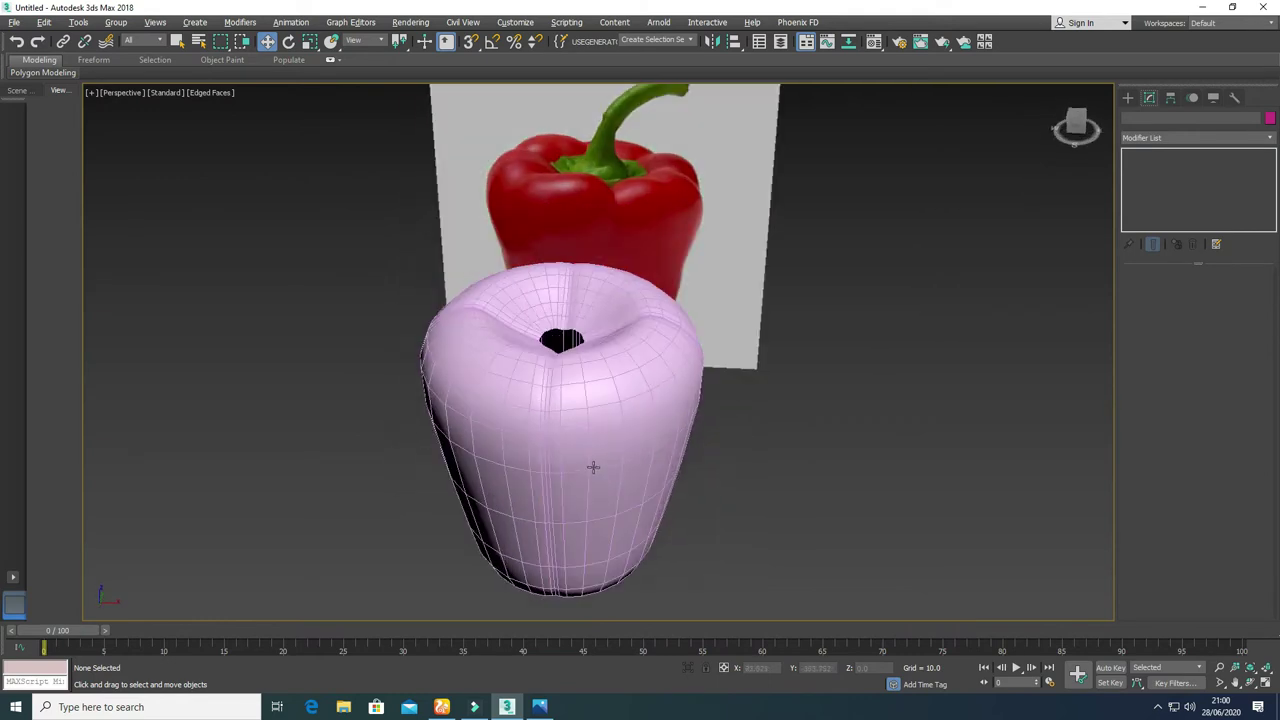
key(F4)
click(624, 428)
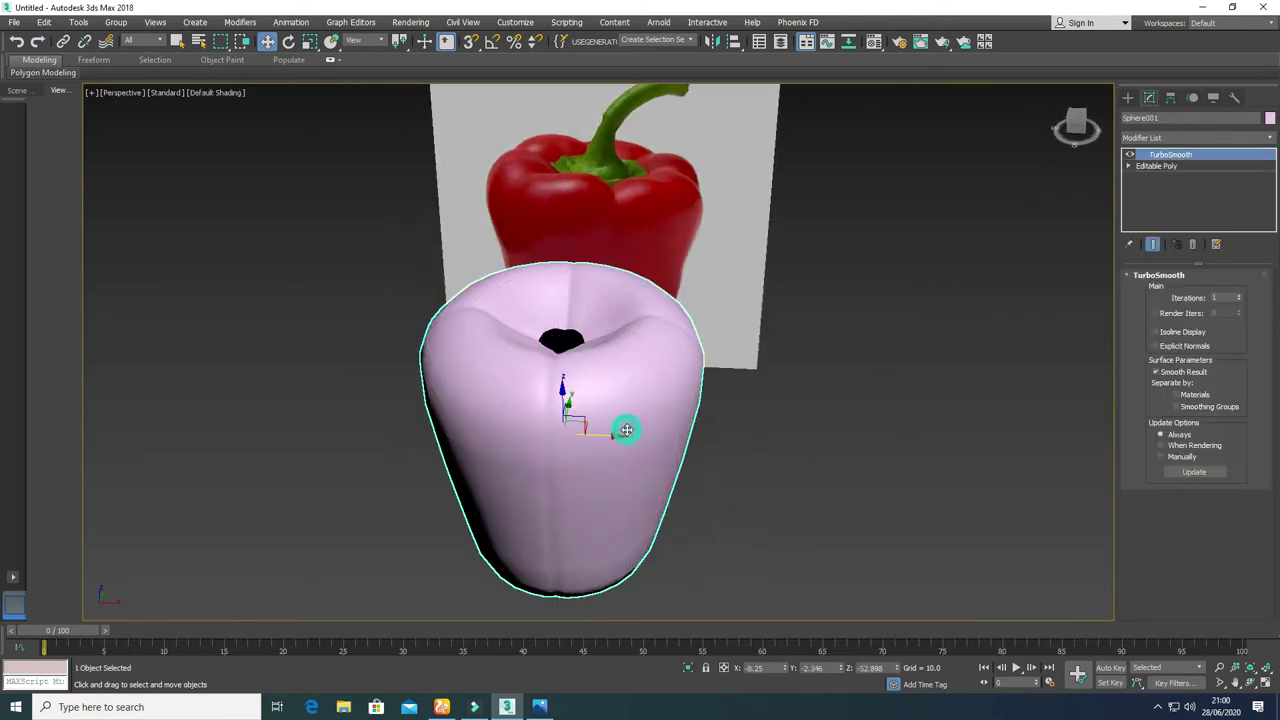
Step: Return to edge editing in the Editable Poly below TurboSmooth, with the smoothed end result displayed
key(alt+w)
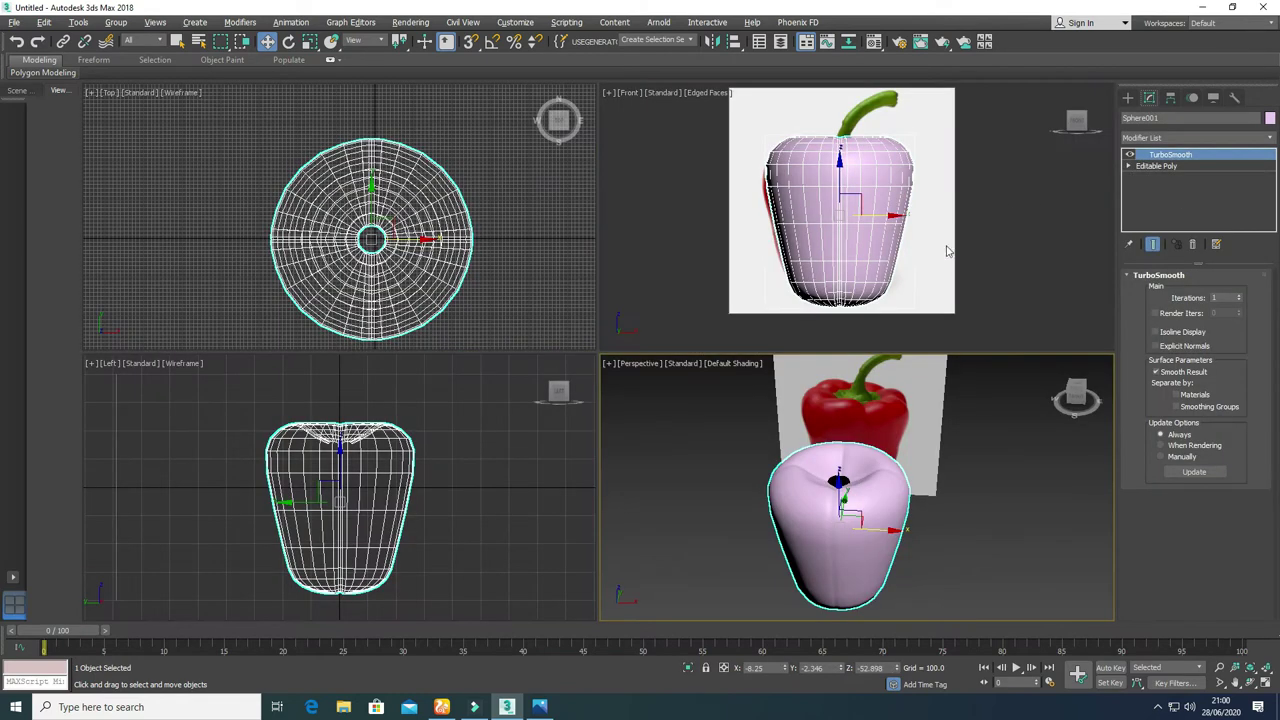
click(1130, 166)
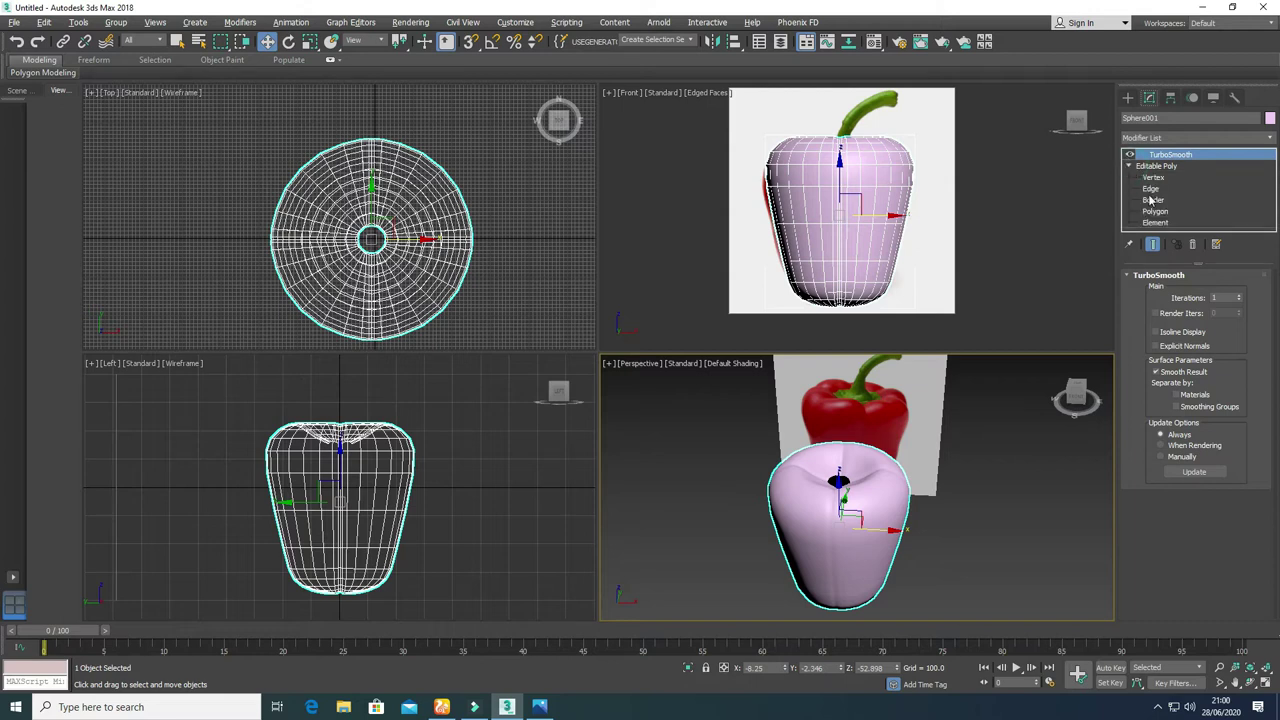
click(1152, 190)
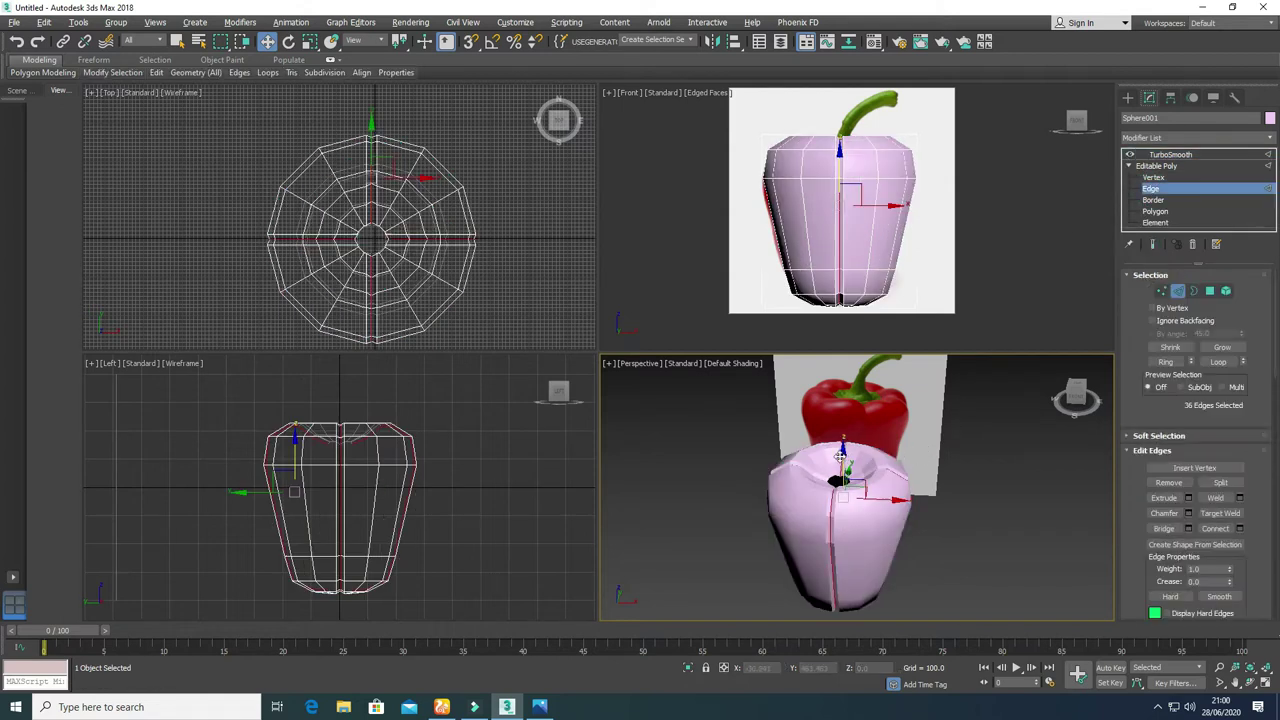
click(1153, 245)
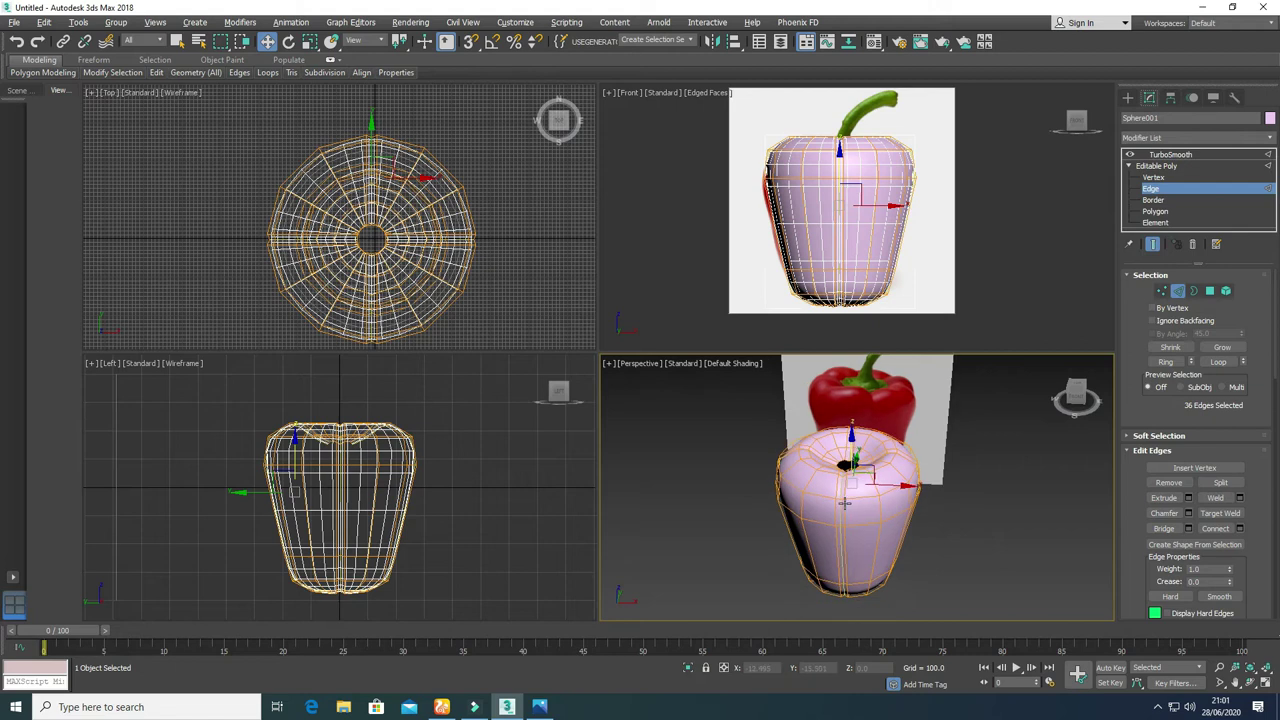
key(alt+w)
Step: Scale the four selected groove edge loops inward uniformly and compare the body with the reference in the front view
key(r)
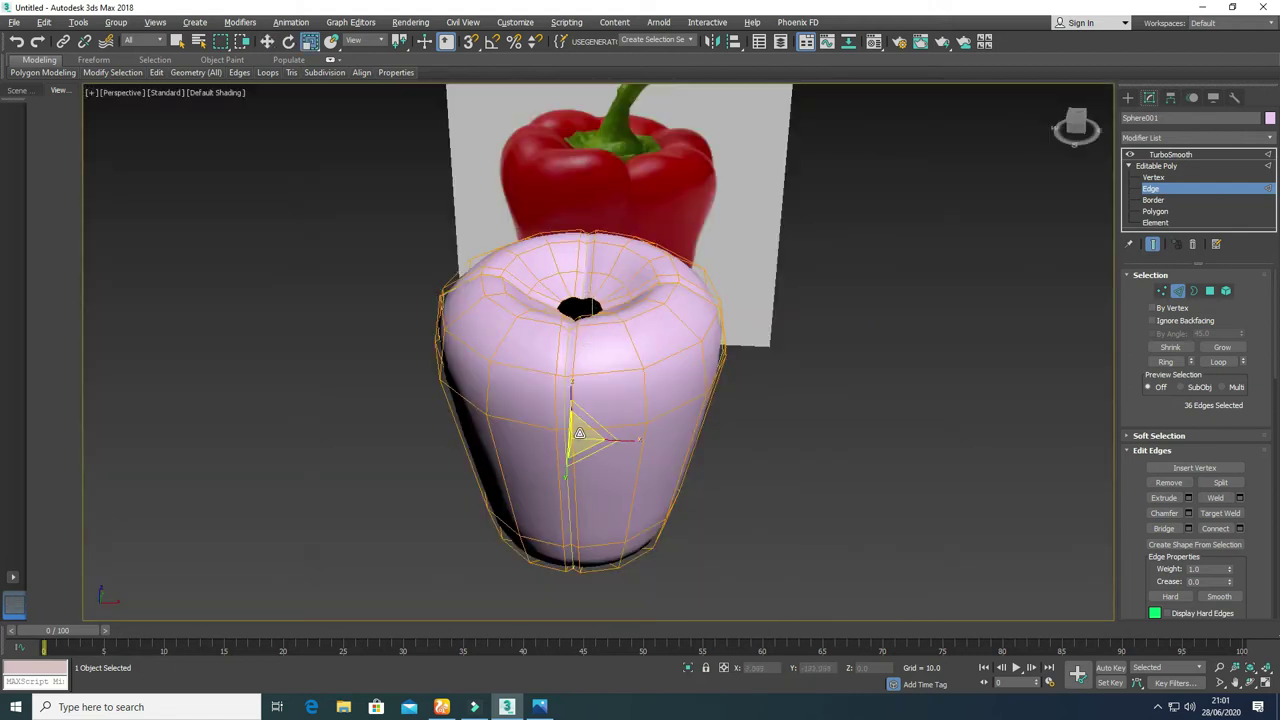
drag(579, 432, 580, 437)
alt+middle_drag(580, 437, 599, 461)
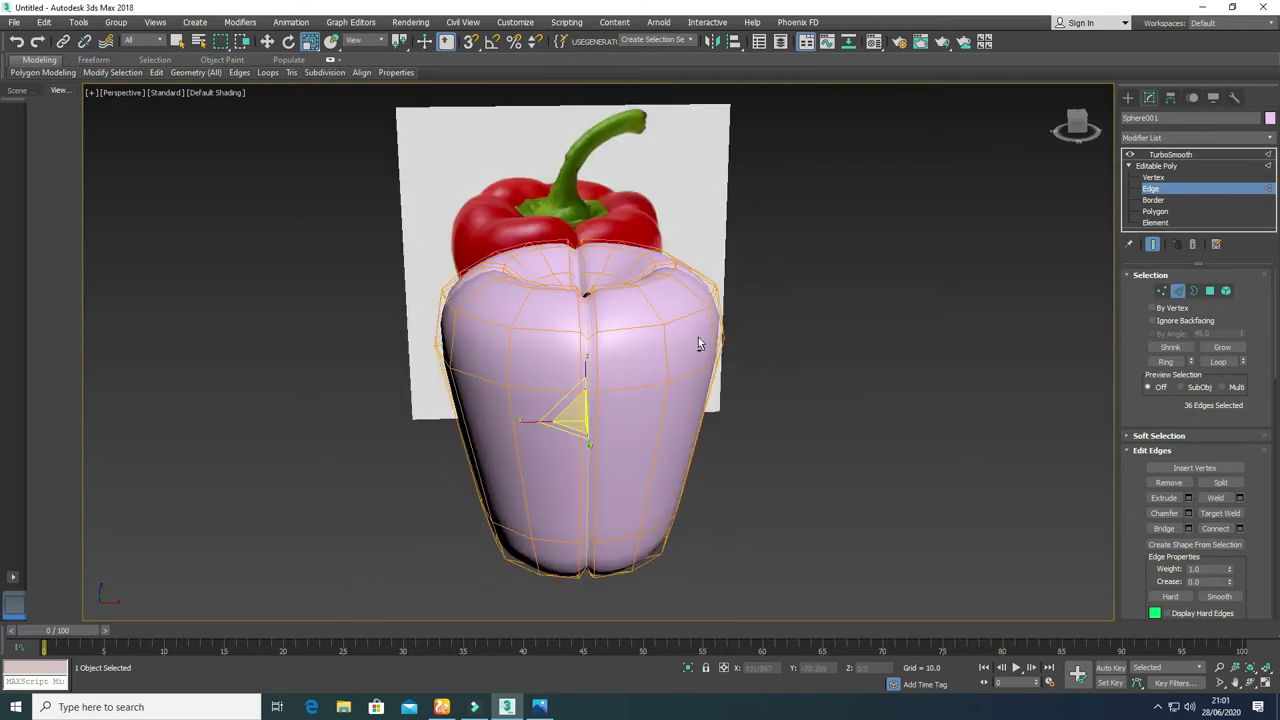
key(alt+w)
right_click(686, 280)
key(alt+w)
middle_drag(644, 258, 650, 314)
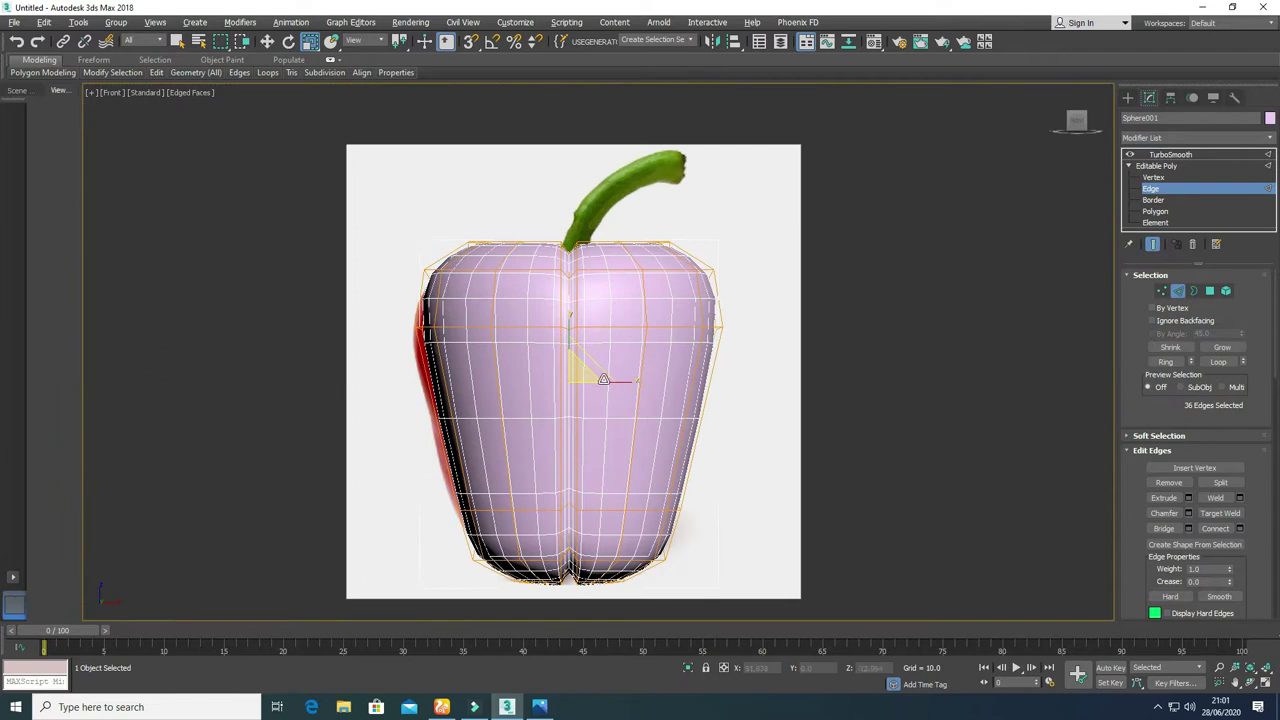
key(alt+w)
key(alt+w)
mouse_move(571, 414)
alt+middle_down()
mouse_move(594, 377)
mouse_move(553, 419)
alt+middle_up()
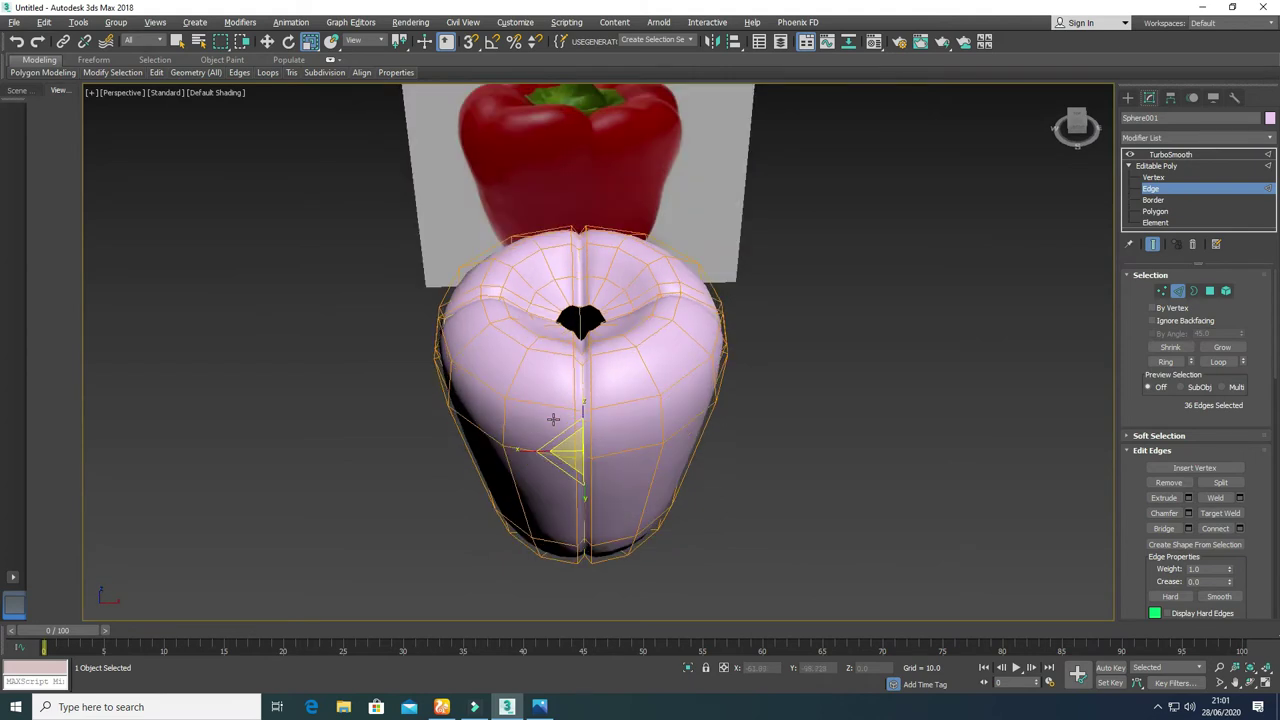
Step: Select the border of the top opening and flatten it vertically so that its edges lie level
scroll(576, 327, up, 5)
click(645, 284)
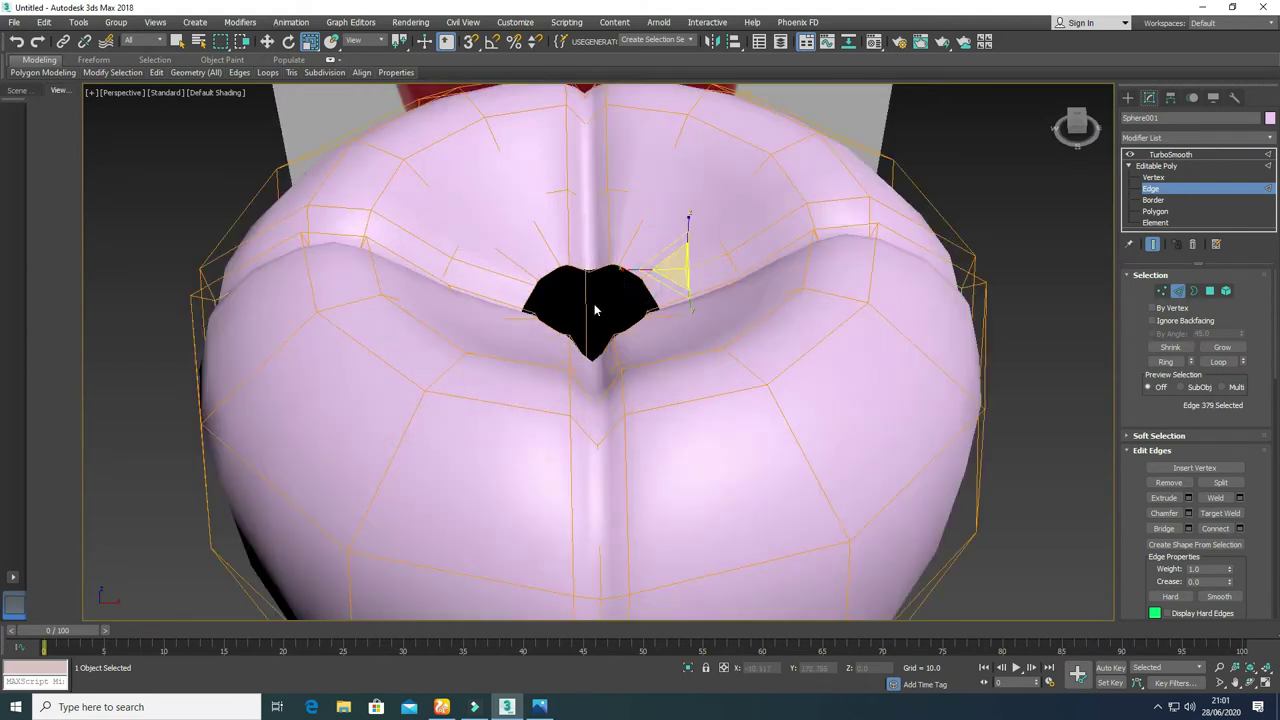
click(1192, 291)
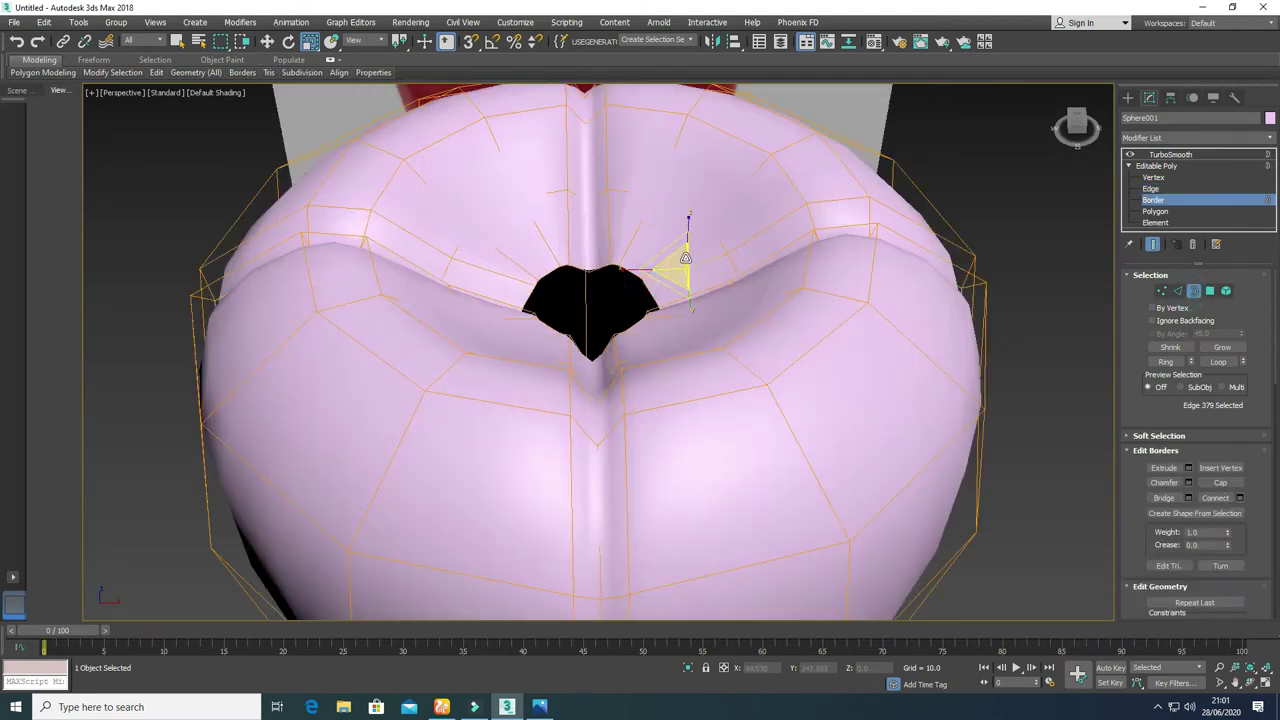
click(603, 268)
key(alt+w)
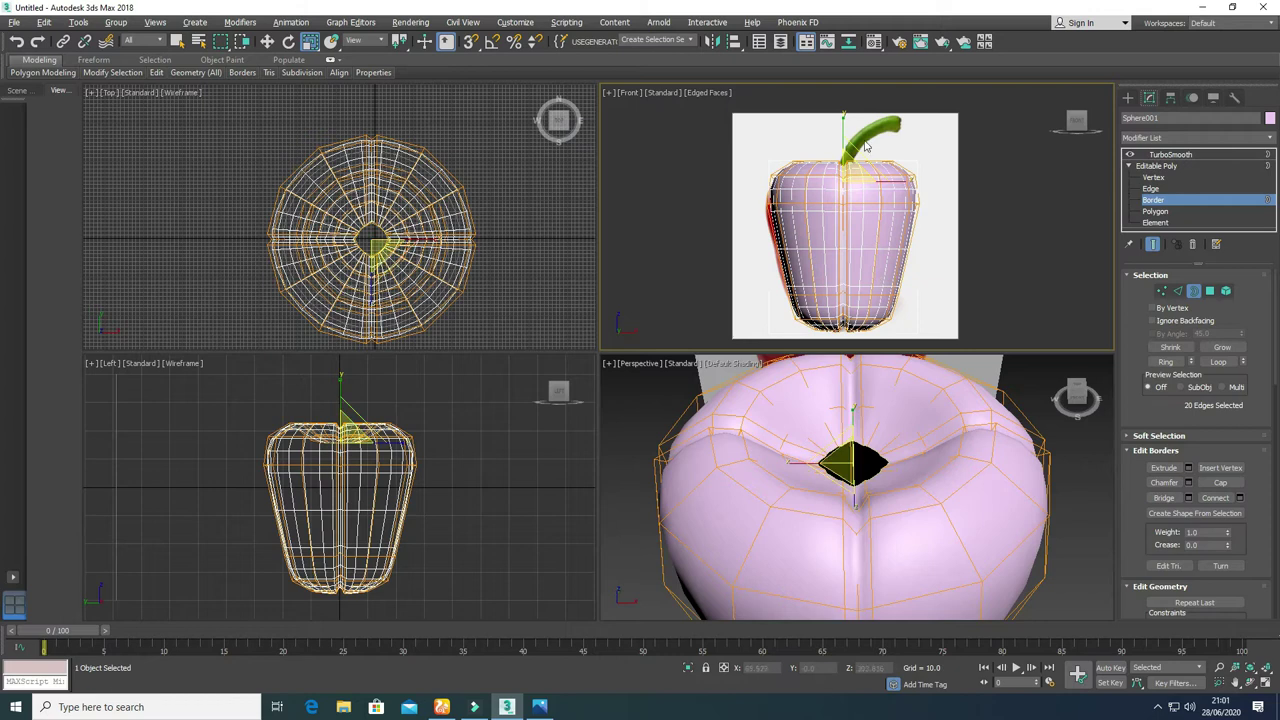
click(842, 179)
key(alt+w)
Step: Remove the TurboSmooth modifier and keep the border of the top opening selected in the Editable Poly
click(1162, 291)
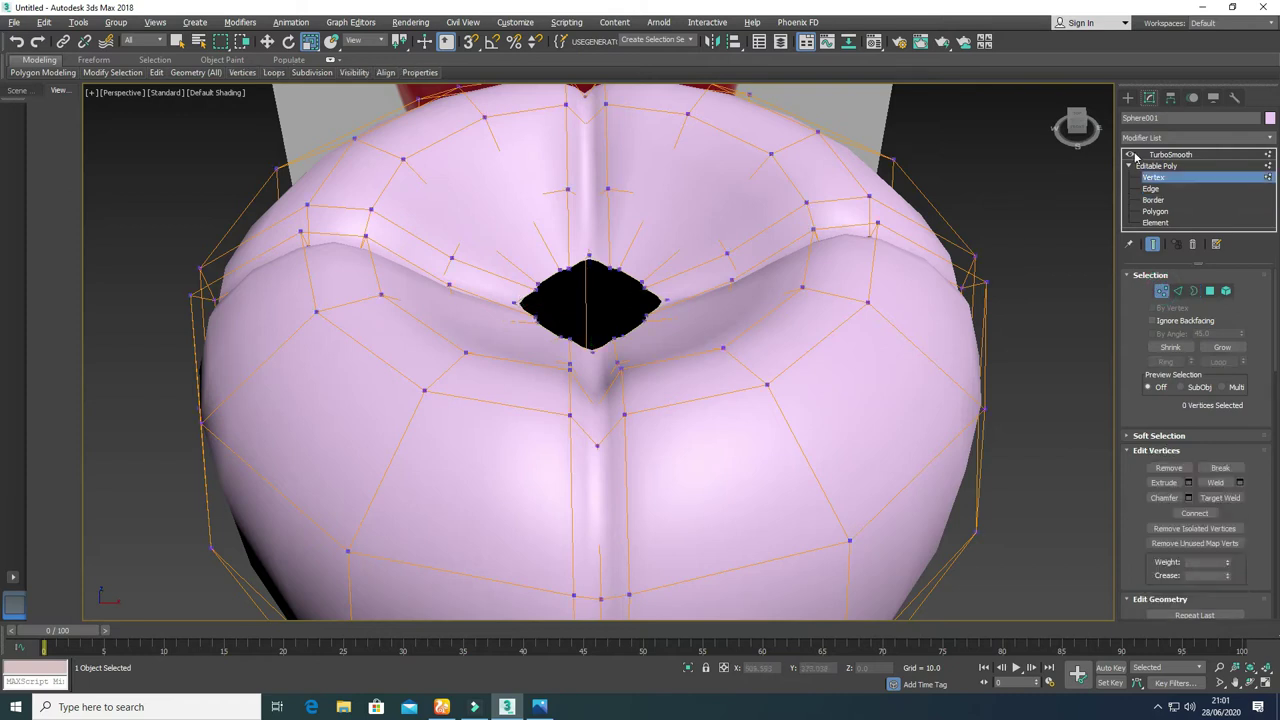
click(1131, 155)
scroll(560, 304, up, 5)
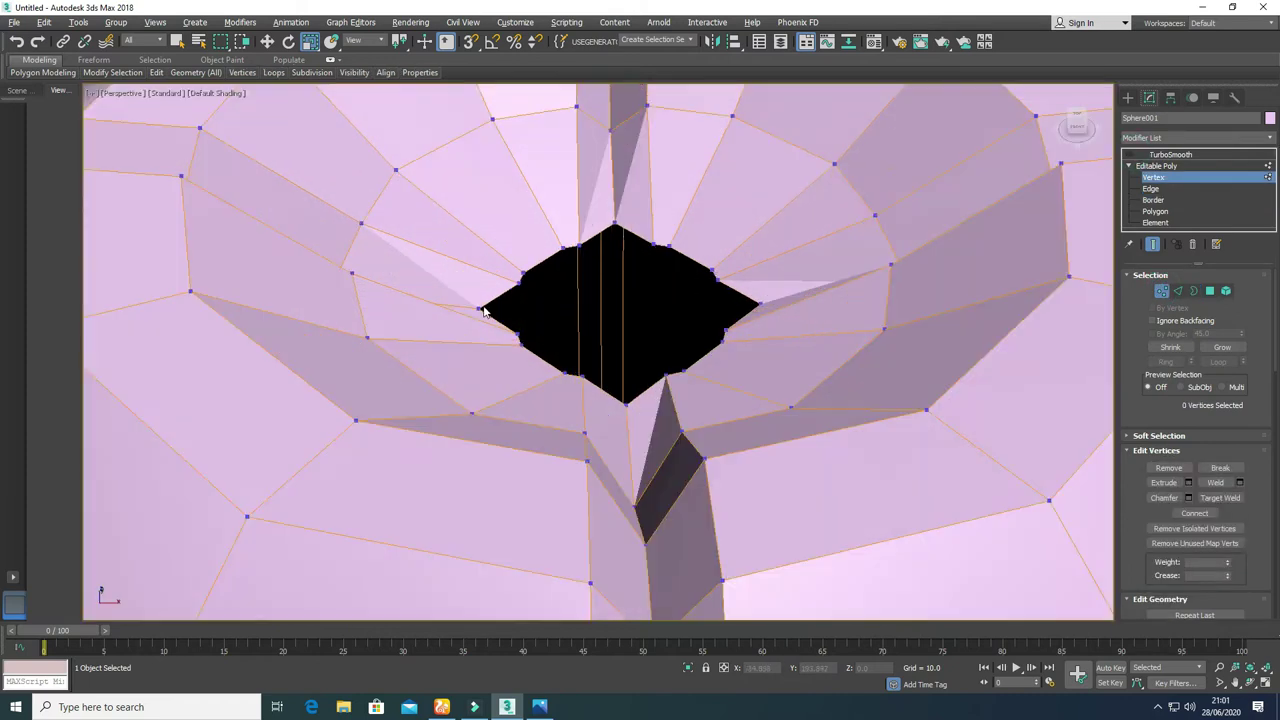
click(479, 309)
mouse_move(534, 394)
alt+middle_down()
mouse_move(493, 410)
mouse_move(513, 404)
alt+middle_up()
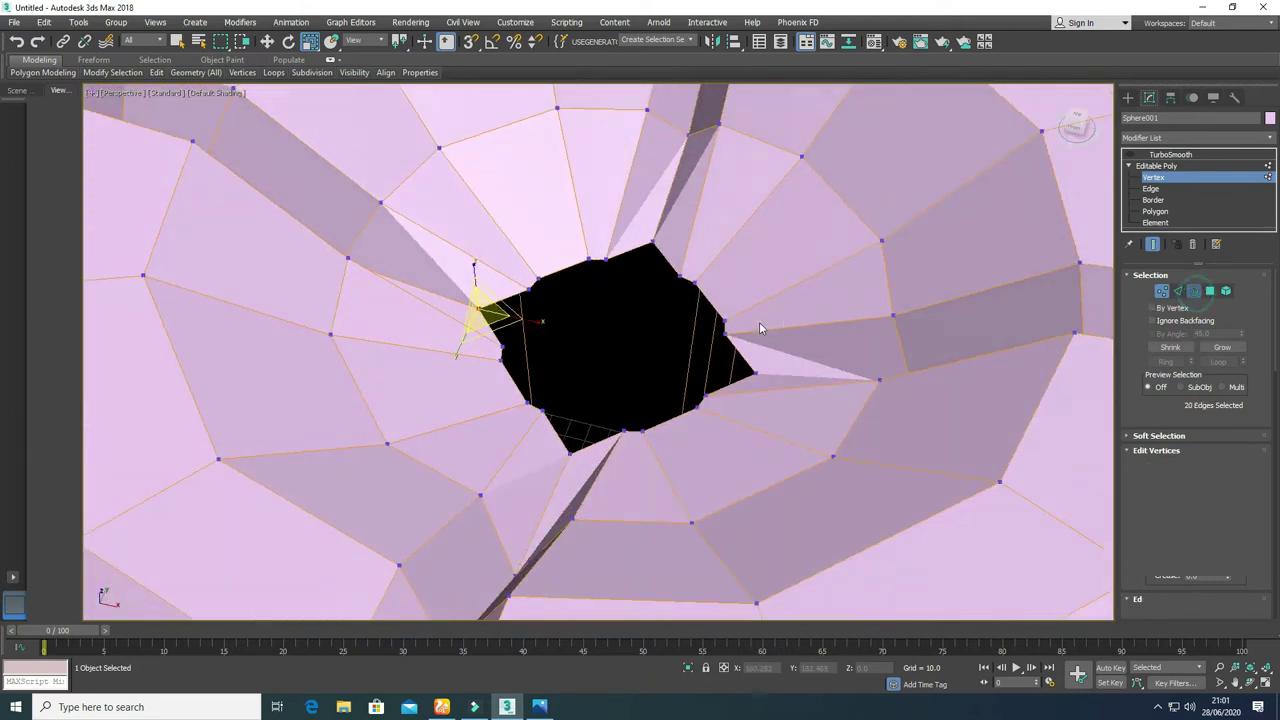
key(3)
click(738, 354)
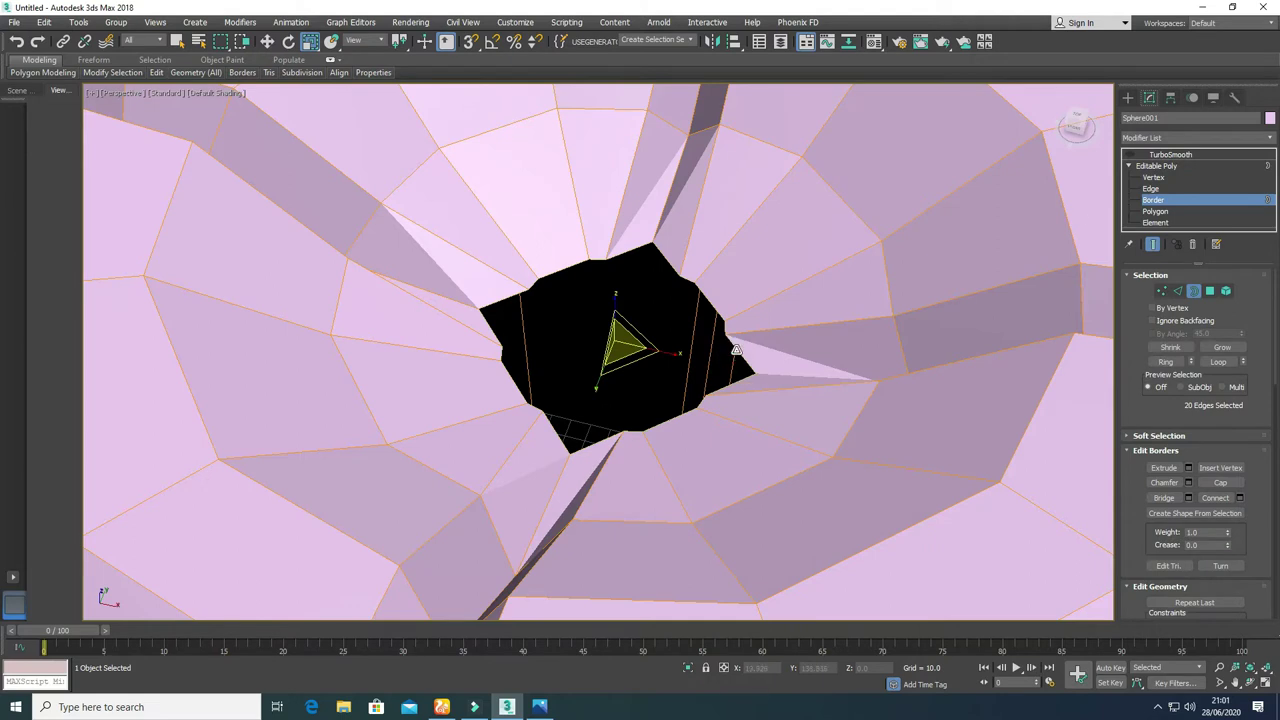
click(1192, 154)
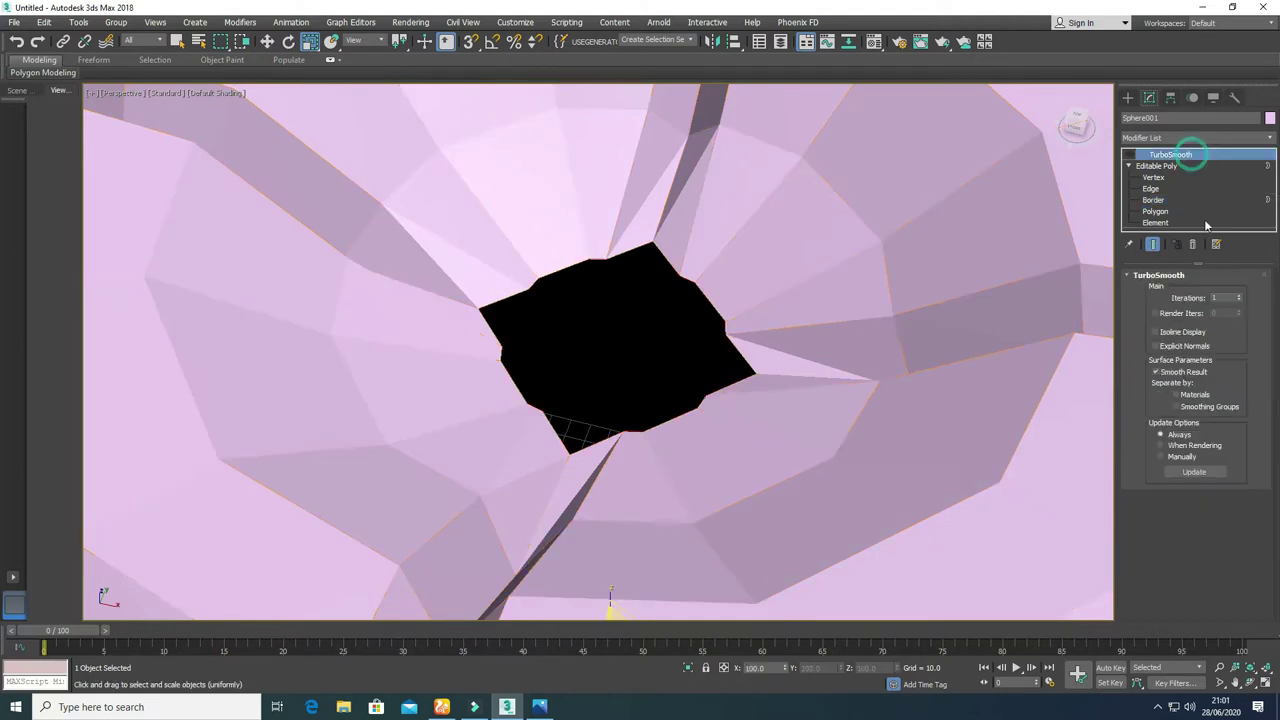
click(1192, 244)
click(1199, 188)
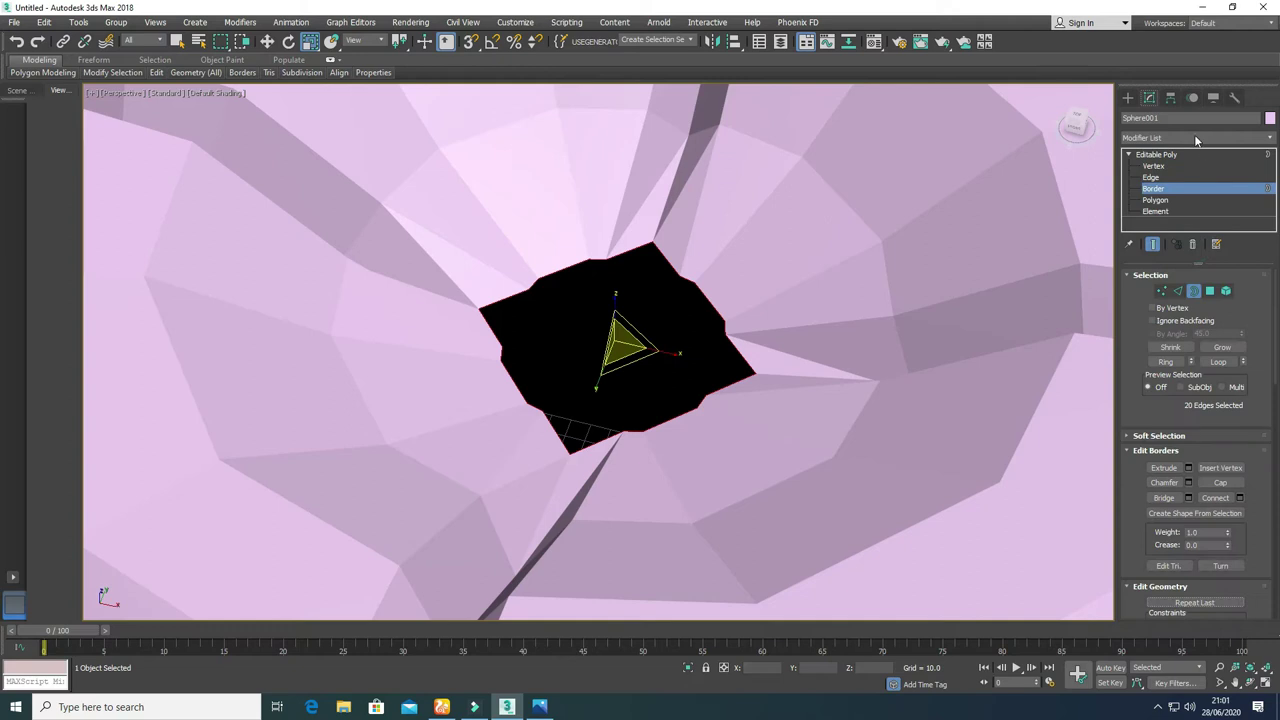
Step: Round the selected top border with a Spherify modifier and convert the body back to Editable Poly
click(1193, 138)
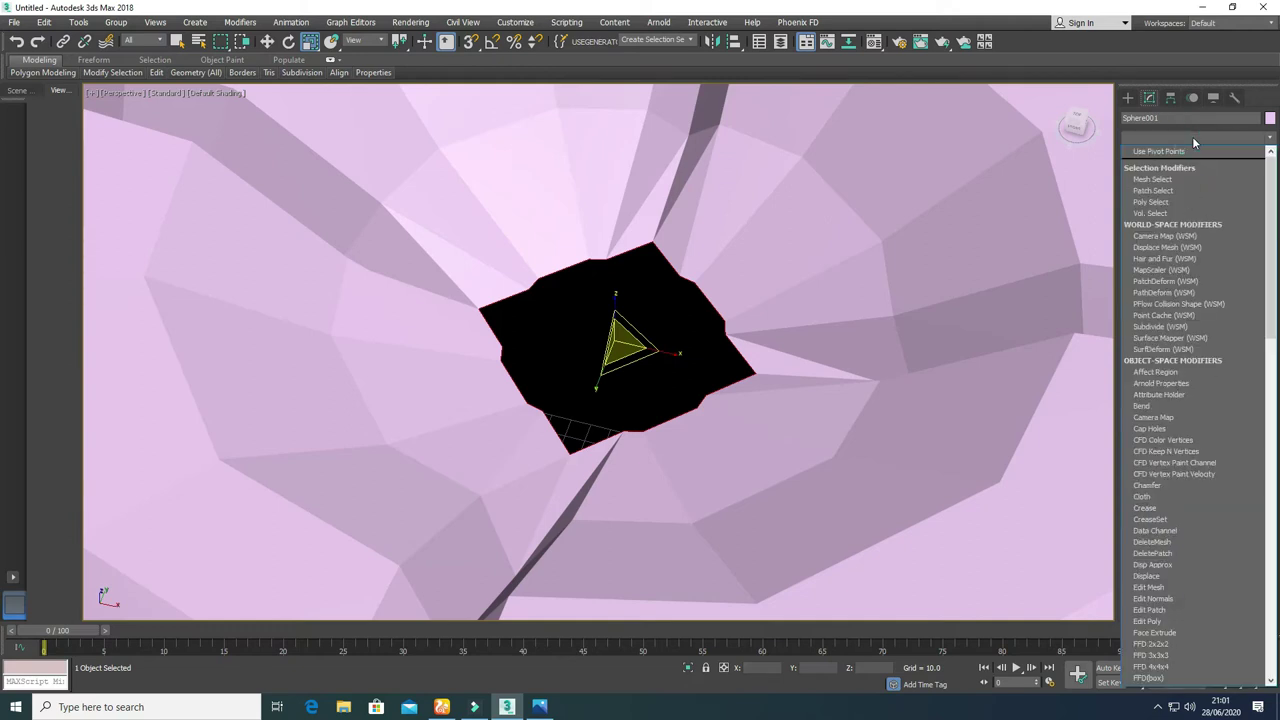
key(s)
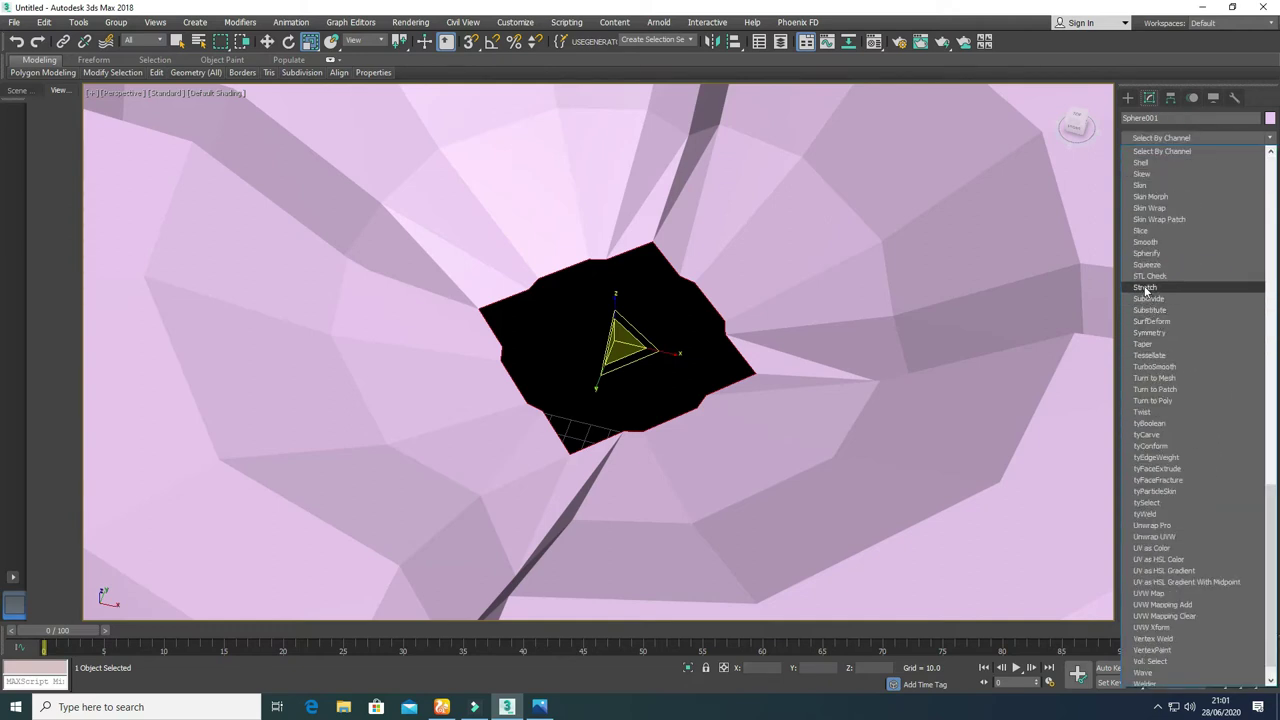
click(1148, 254)
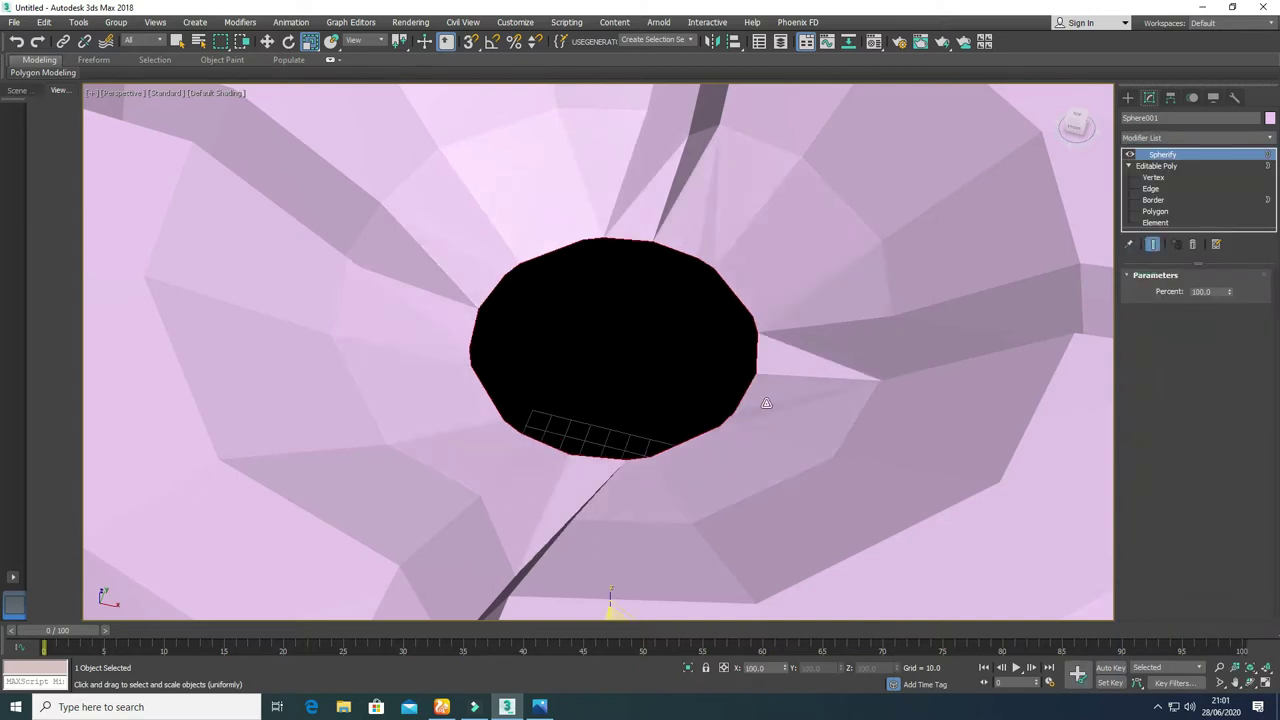
right_click(737, 445)
mouse_move(855, 582)
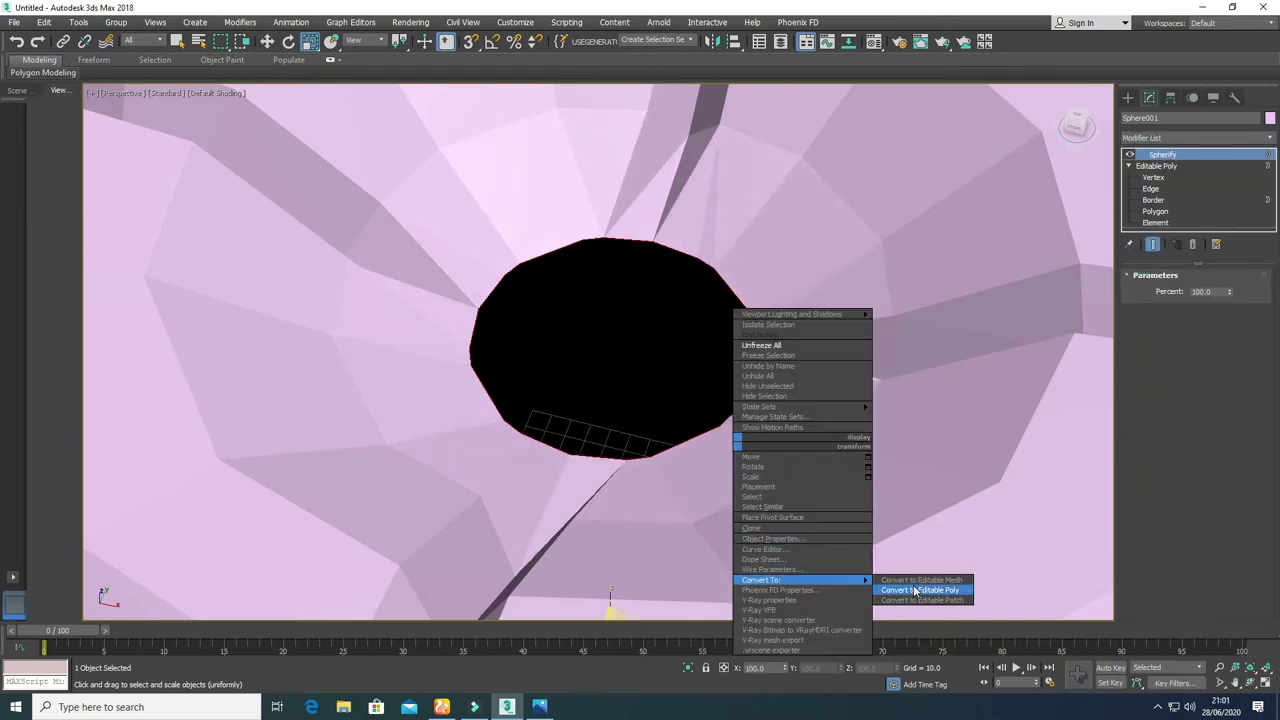
click(916, 592)
Step: Show the body's edged faces and select the border of the round top opening
scroll(575, 410, down, 6)
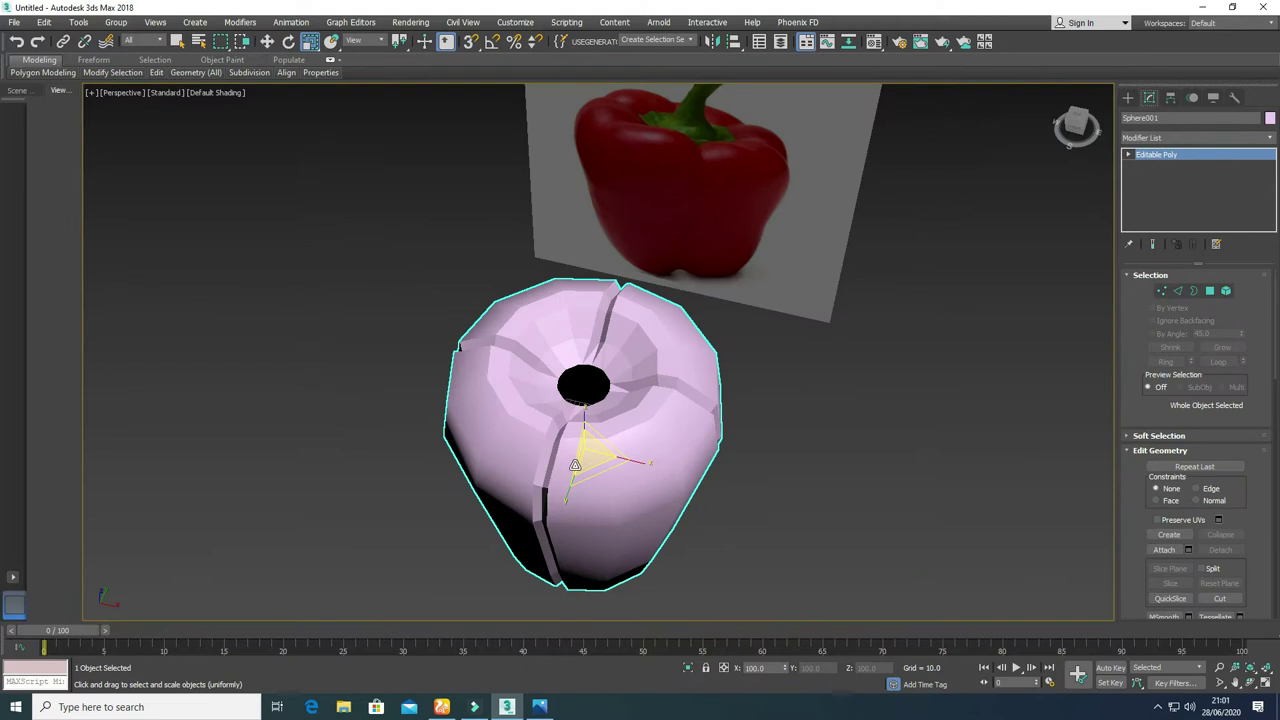
key(F4)
scroll(630, 370, up, 4)
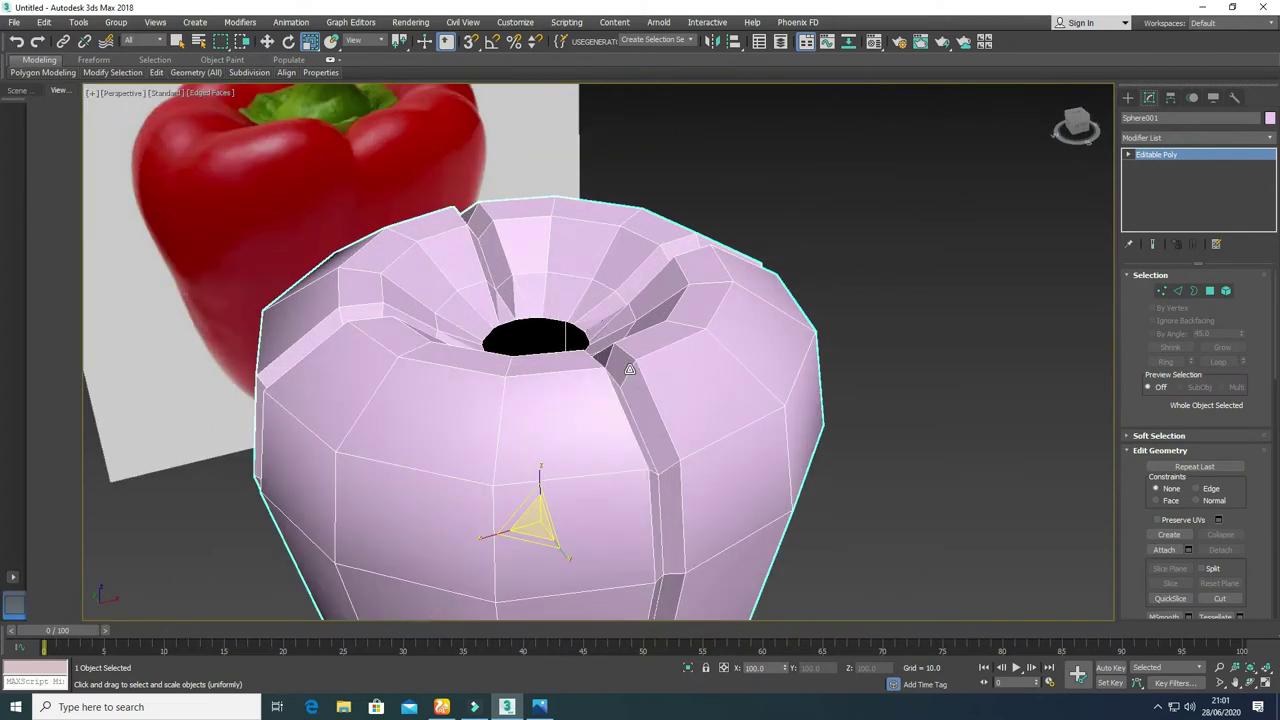
click(1194, 290)
click(583, 331)
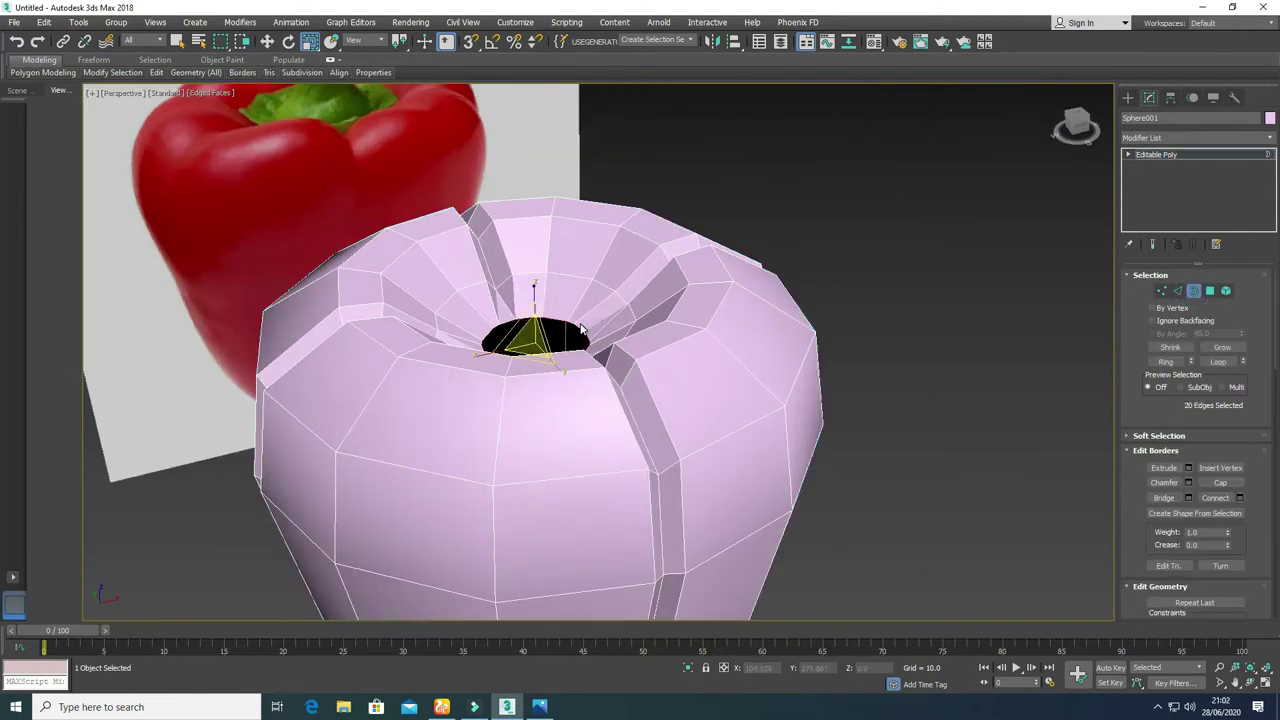
Step: Extend the selected top border upward and widen it to form a short raised ring inside the opening
key(w)
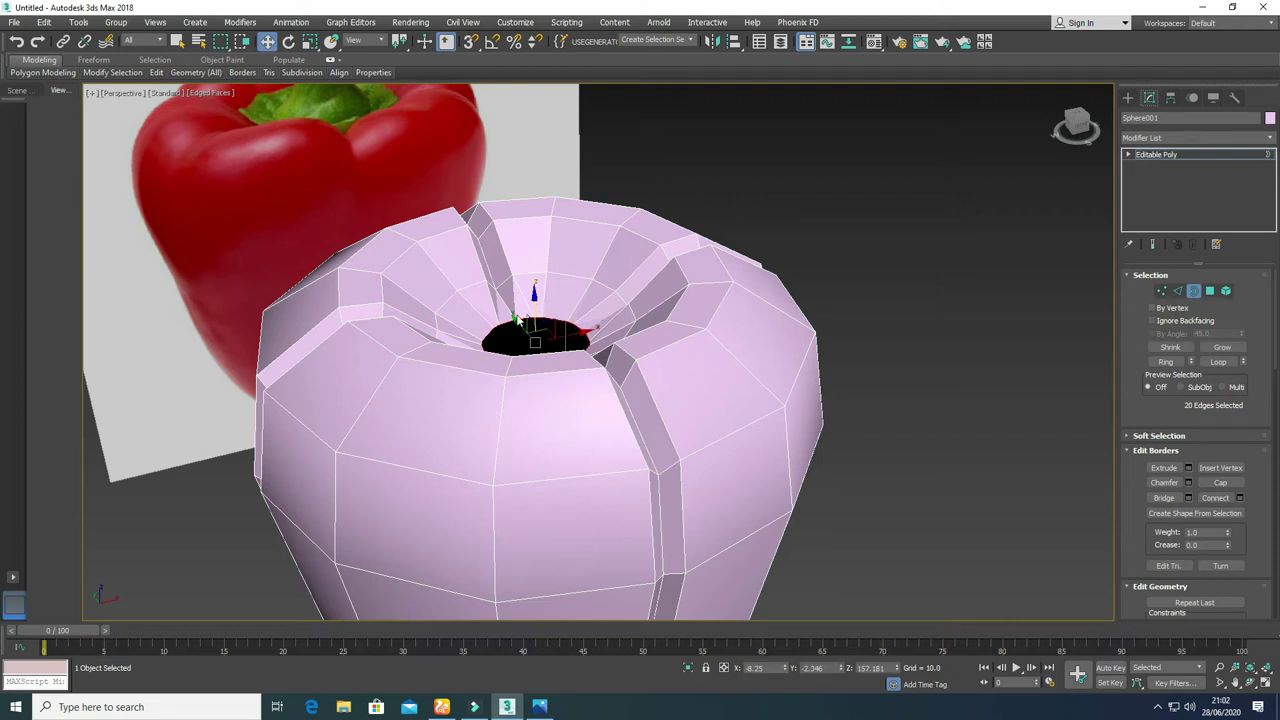
middle_drag(520, 322, 570, 325)
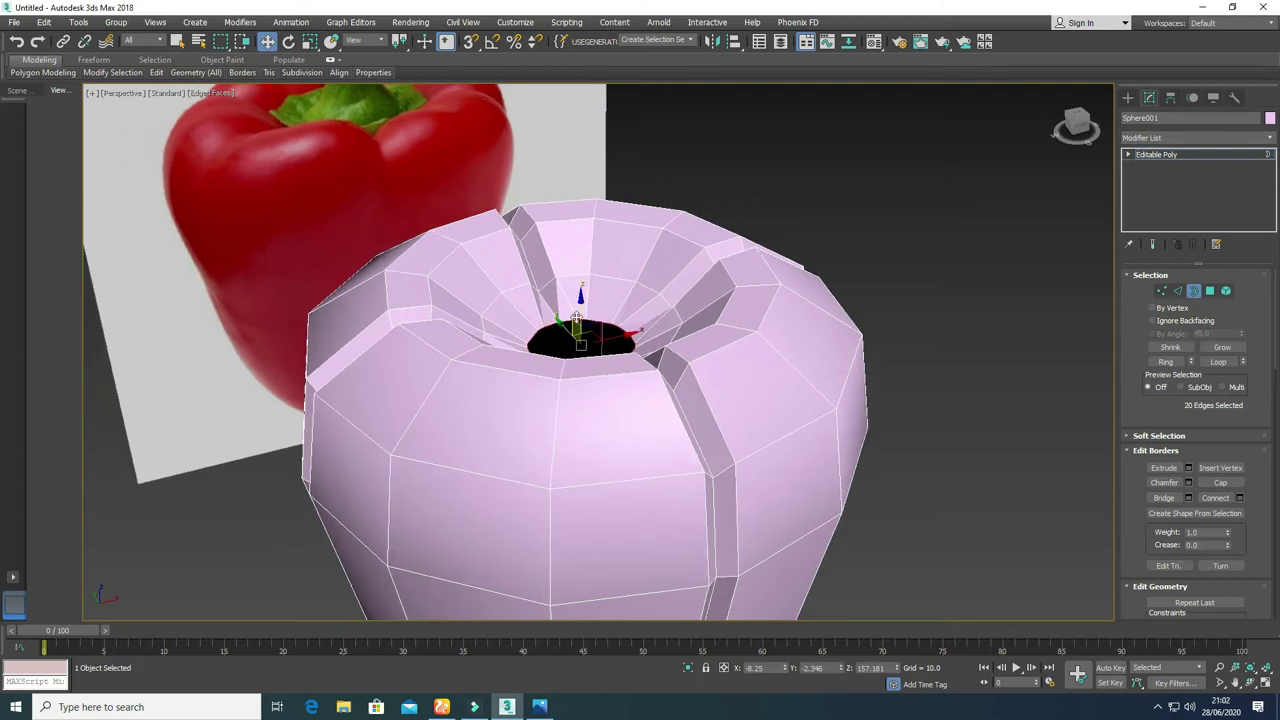
mouse_move(579, 313)
mouse_down()
mouse_move(573, 325)
mouse_move(580, 311)
mouse_move(586, 322)
mouse_move(579, 295)
mouse_up()
key(r)
key(w)
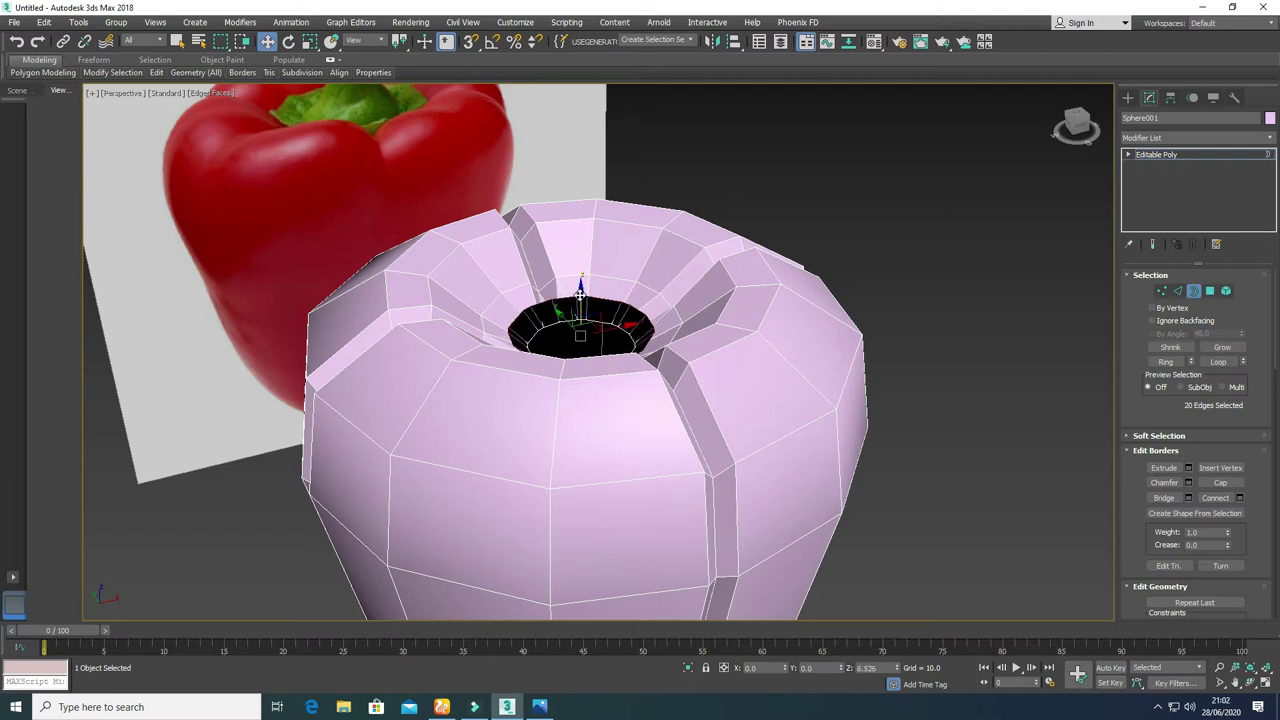
Step: Extend the raised border inward into a flat collar, lower its inner edge slightly and narrow the hole towards the stem's width
key(r)
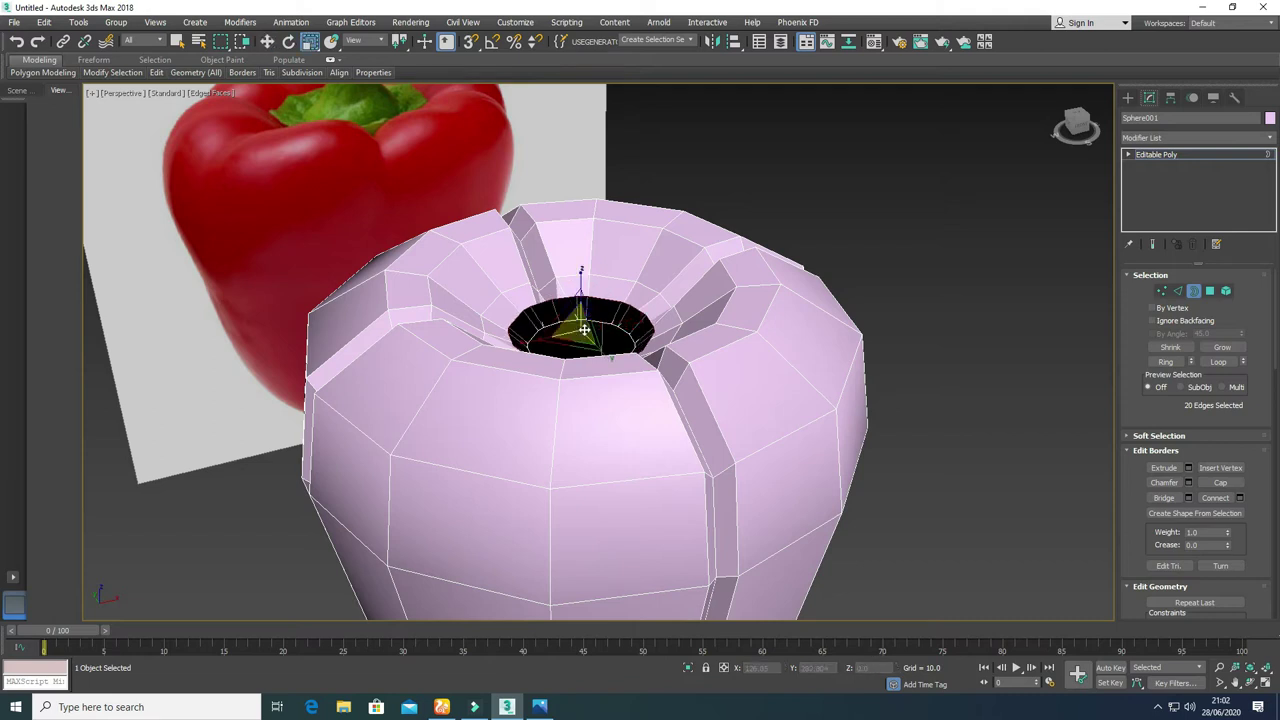
drag(578, 320, 578, 332)
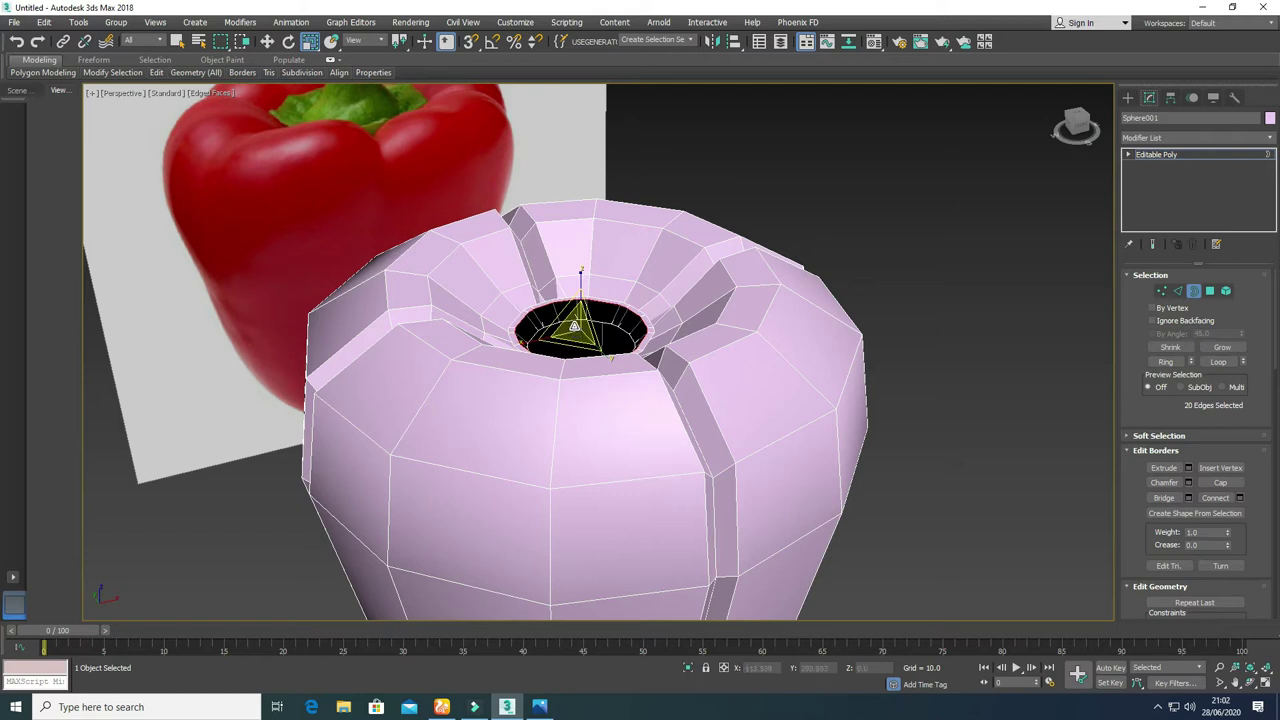
drag(575, 325, 585, 358)
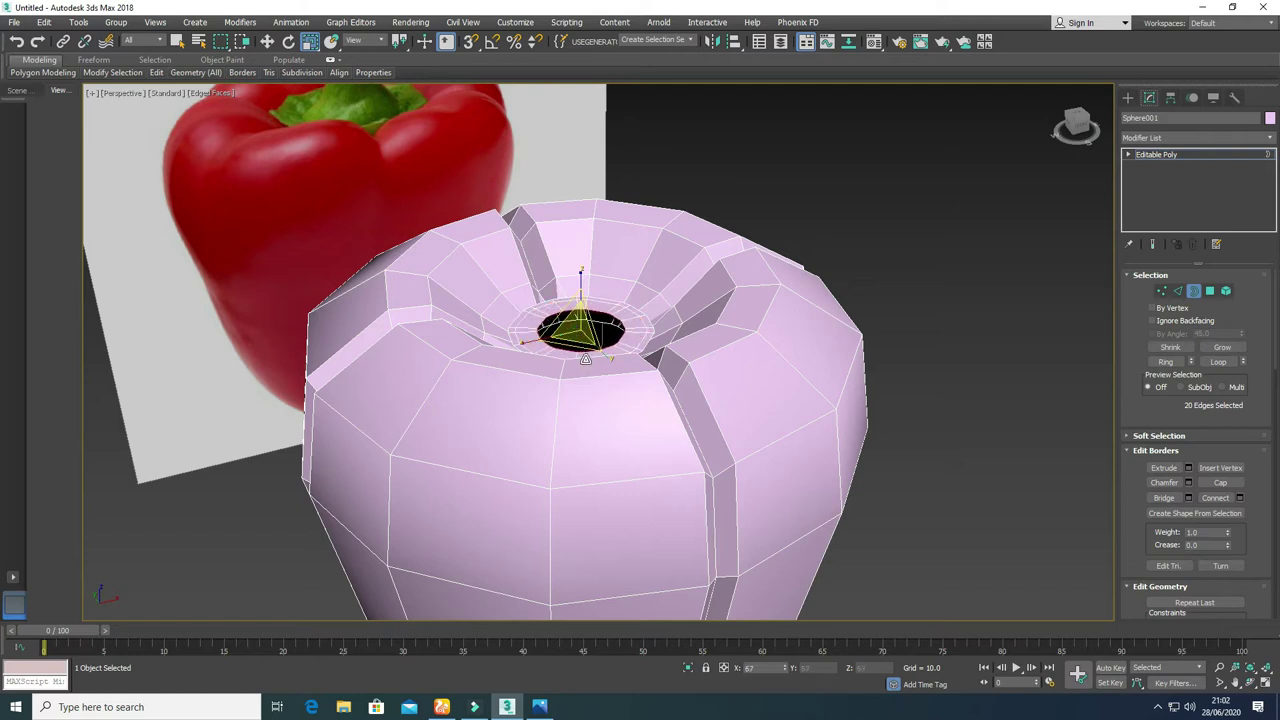
key(w)
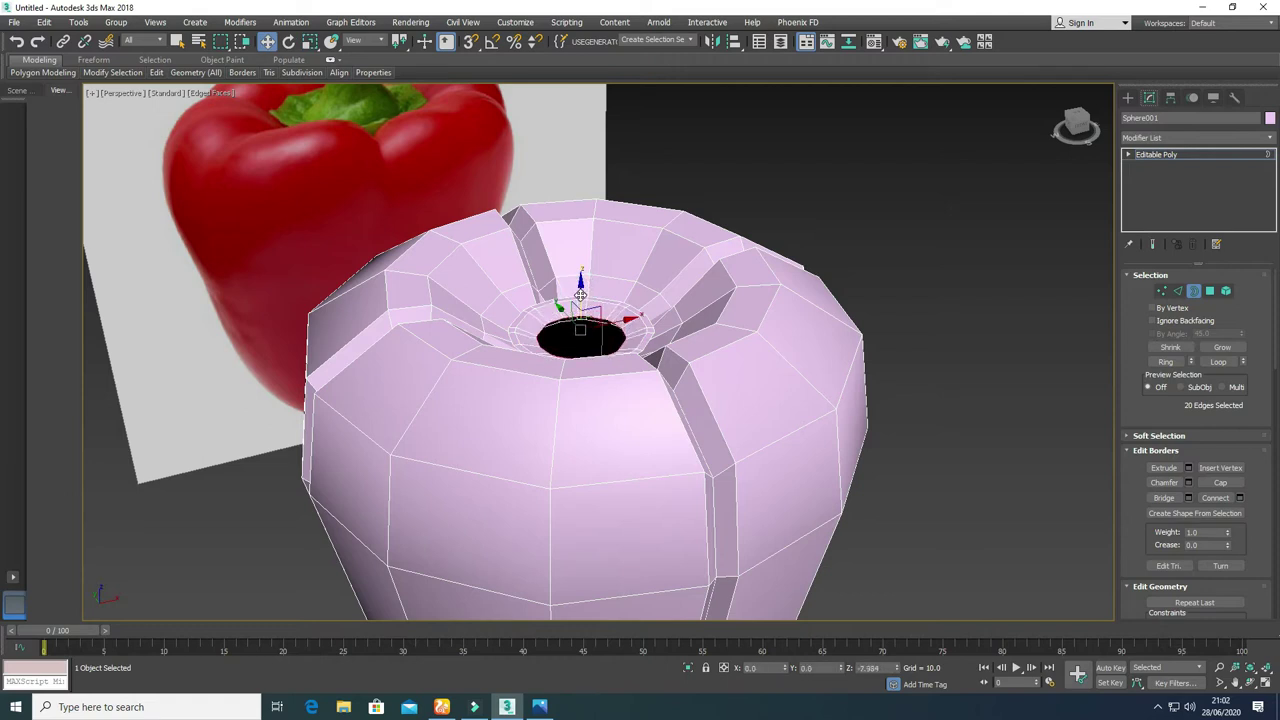
key(r)
drag(579, 332, 577, 409)
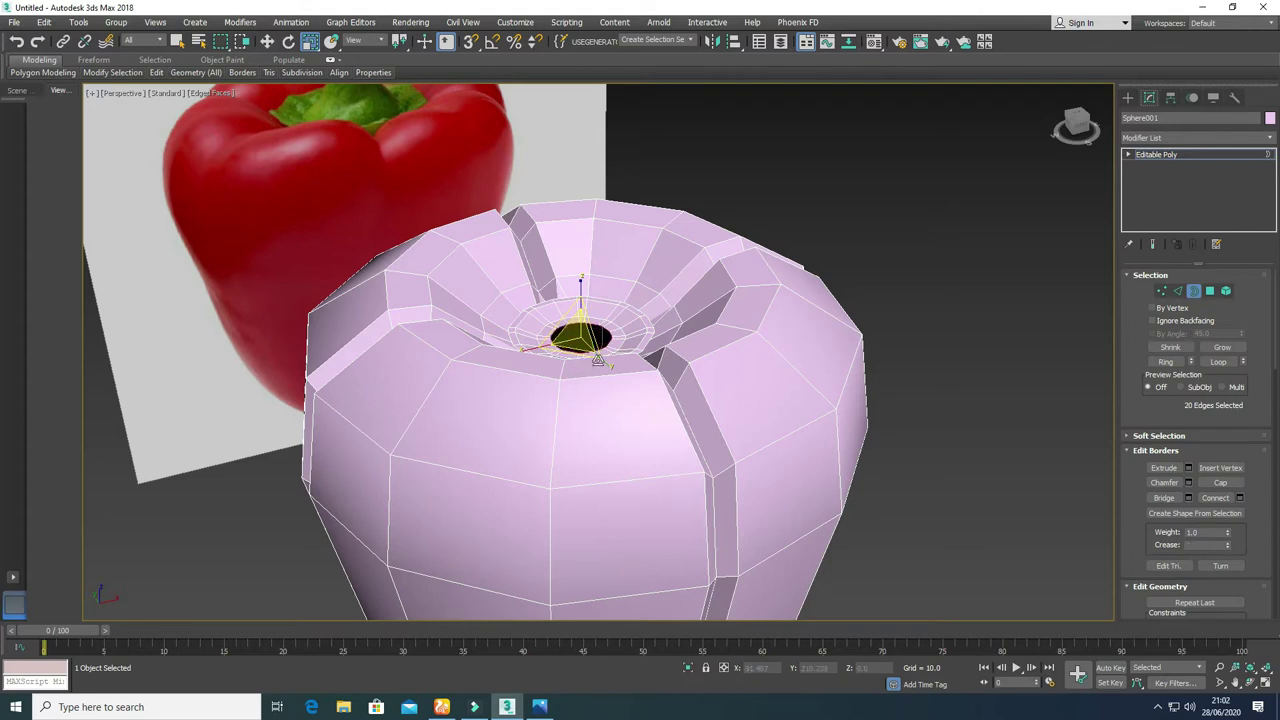
Step: In the see-through front view, raise the narrowed border to the base of the reference stem and scale it to fit
key(alt+w)
key(alt+w)
middle_drag(569, 322, 561, 393)
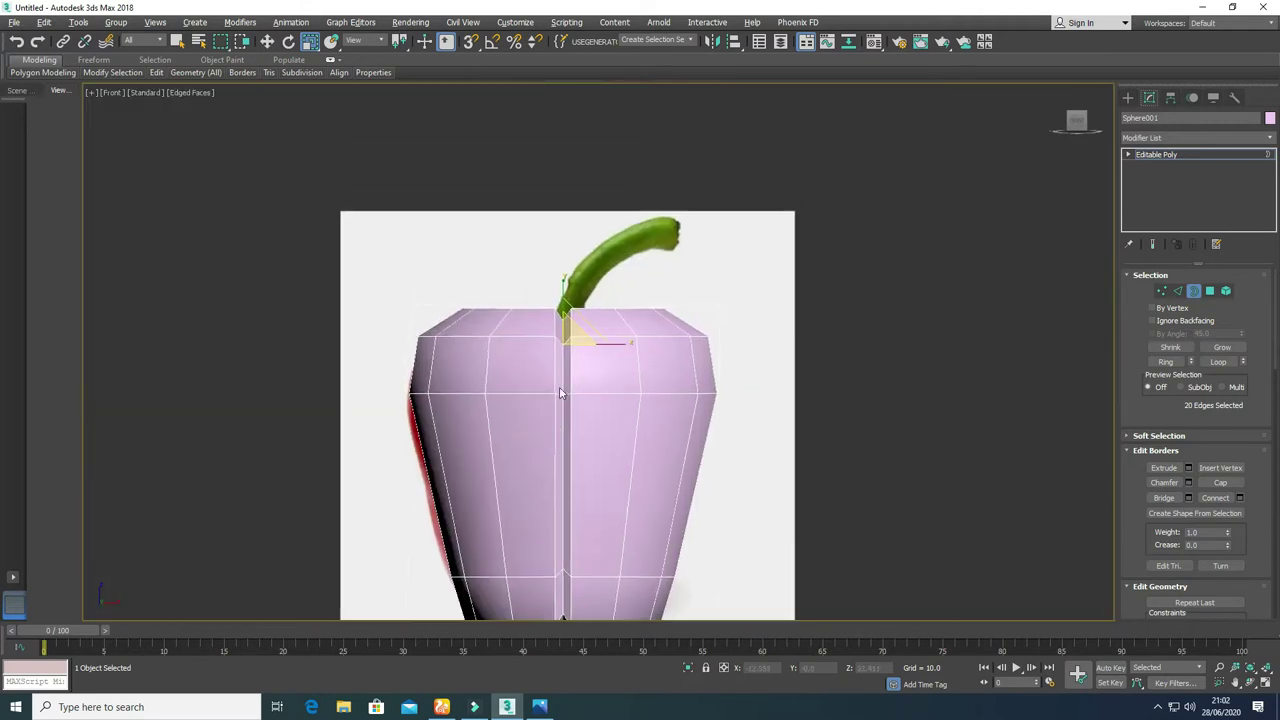
key(alt+x)
middle_drag(563, 332, 562, 382)
scroll(562, 382, up, 2)
key(w)
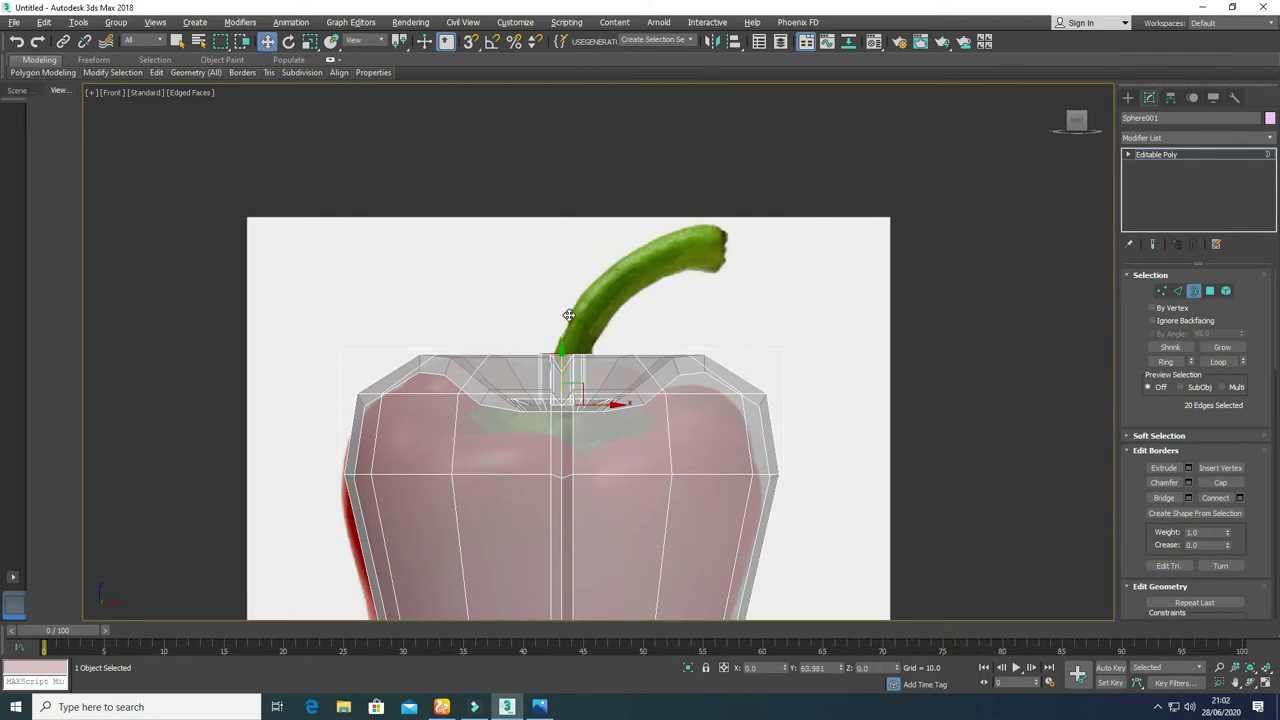
key(r)
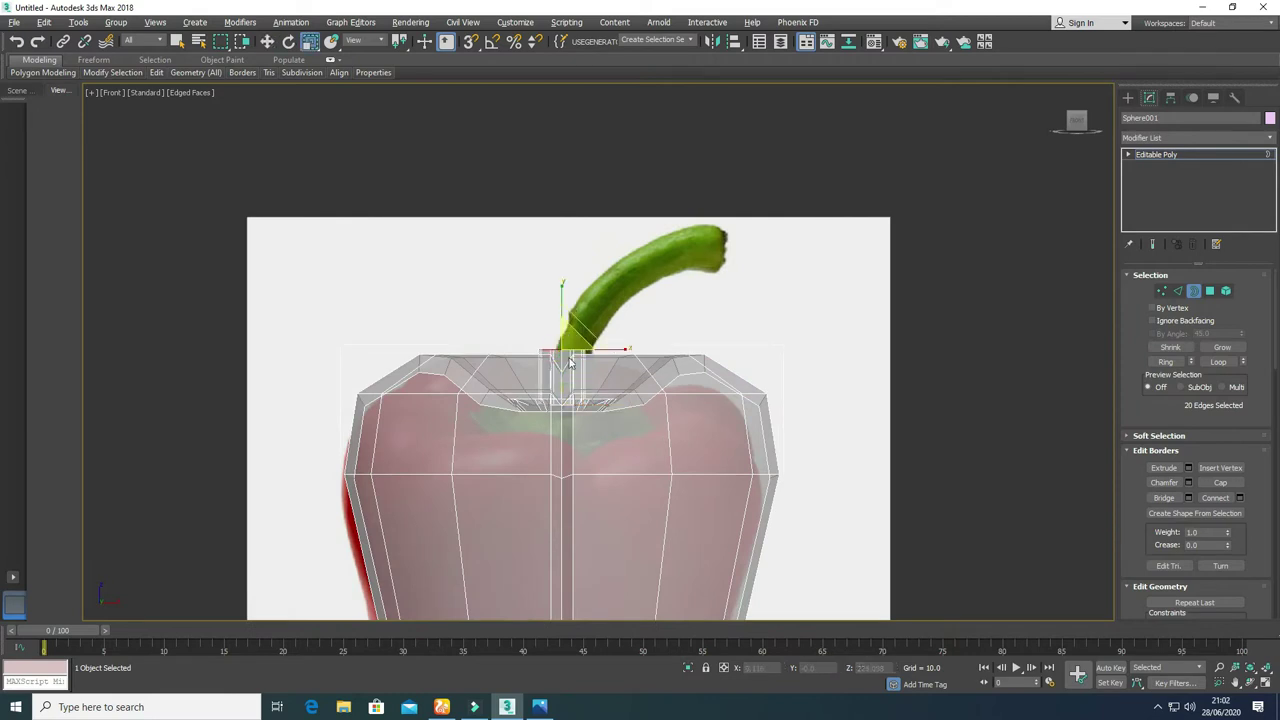
drag(575, 342, 575, 357)
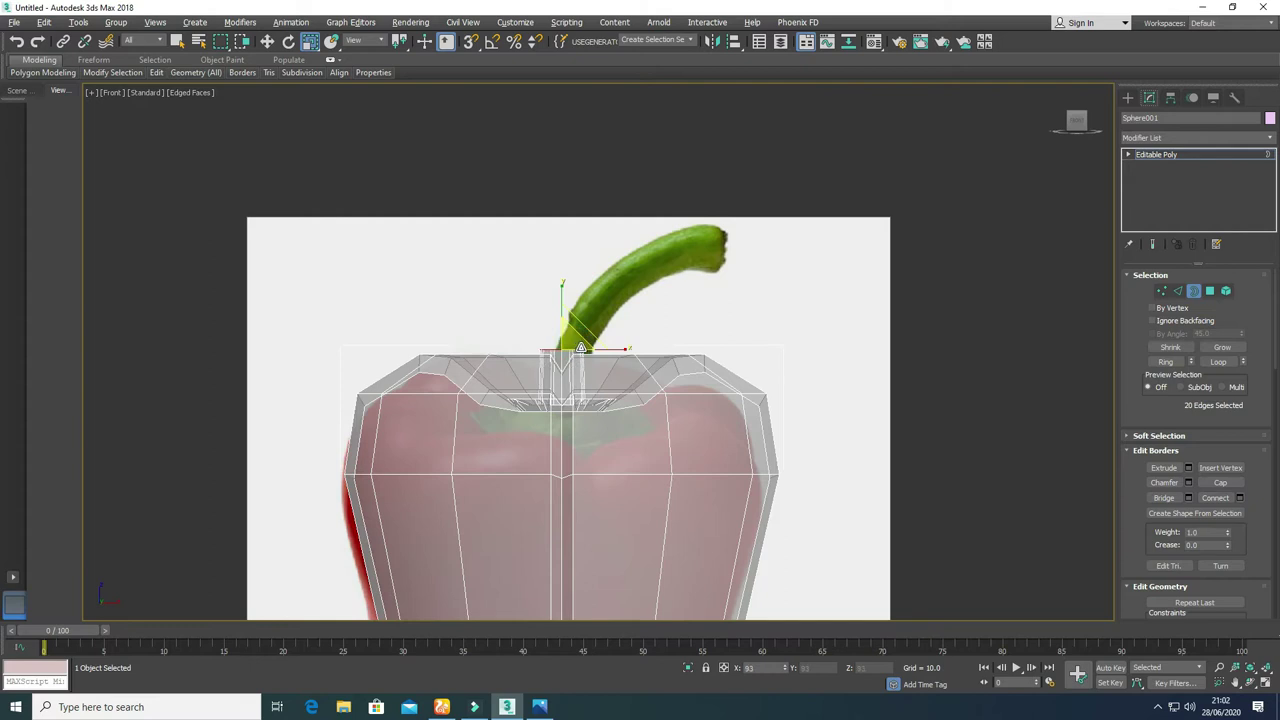
Step: Extrude the border up along the reference stem as its first slanted segment, rotating and scaling the end to match
key(e)
key(w)
shift+drag(586, 328, 606, 281)
key(e)
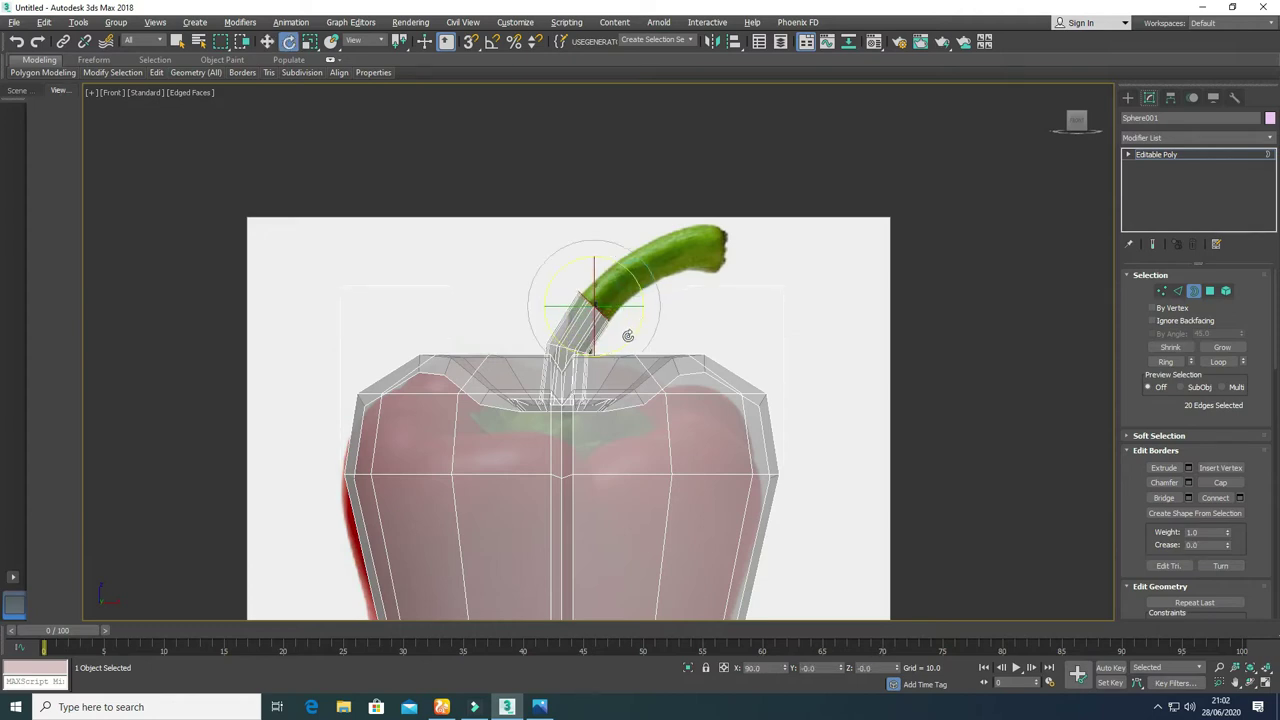
scroll(626, 341, up, 4)
key(r)
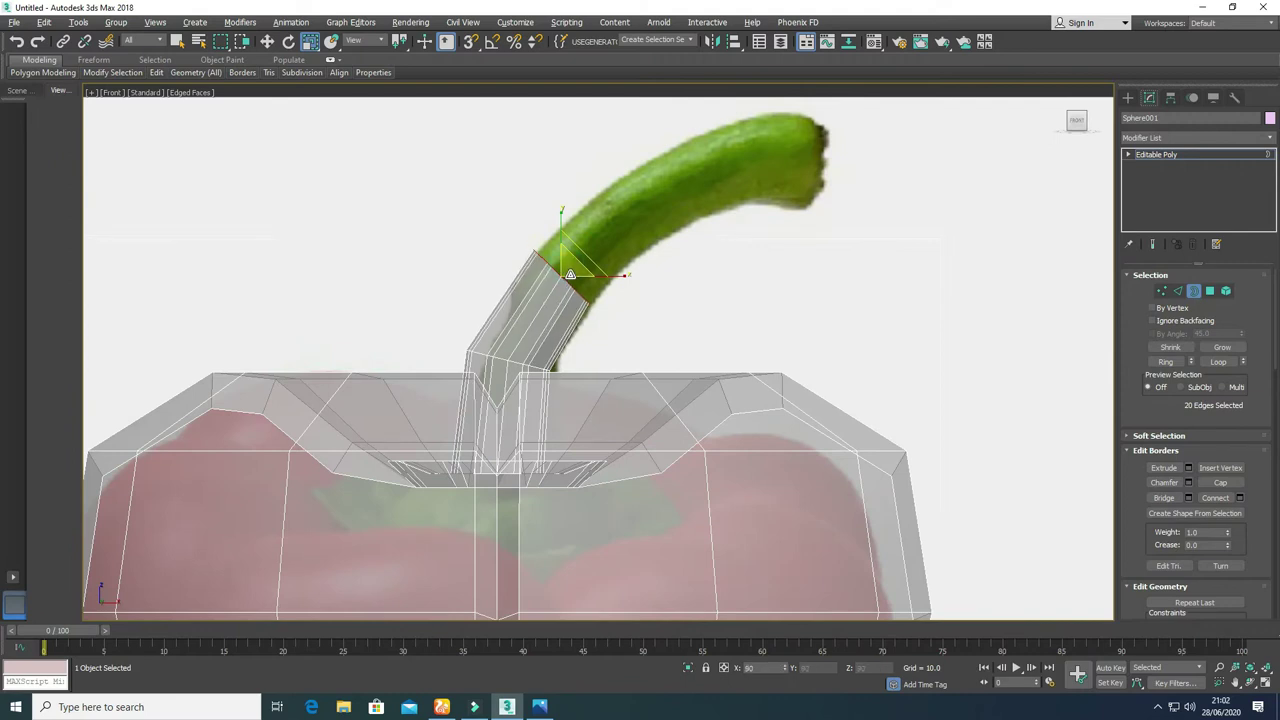
Step: Extend the stem with a second segment along the reference curve and rotate its end across the stem's direction
key(w)
shift+drag(579, 261, 652, 197)
key(e)
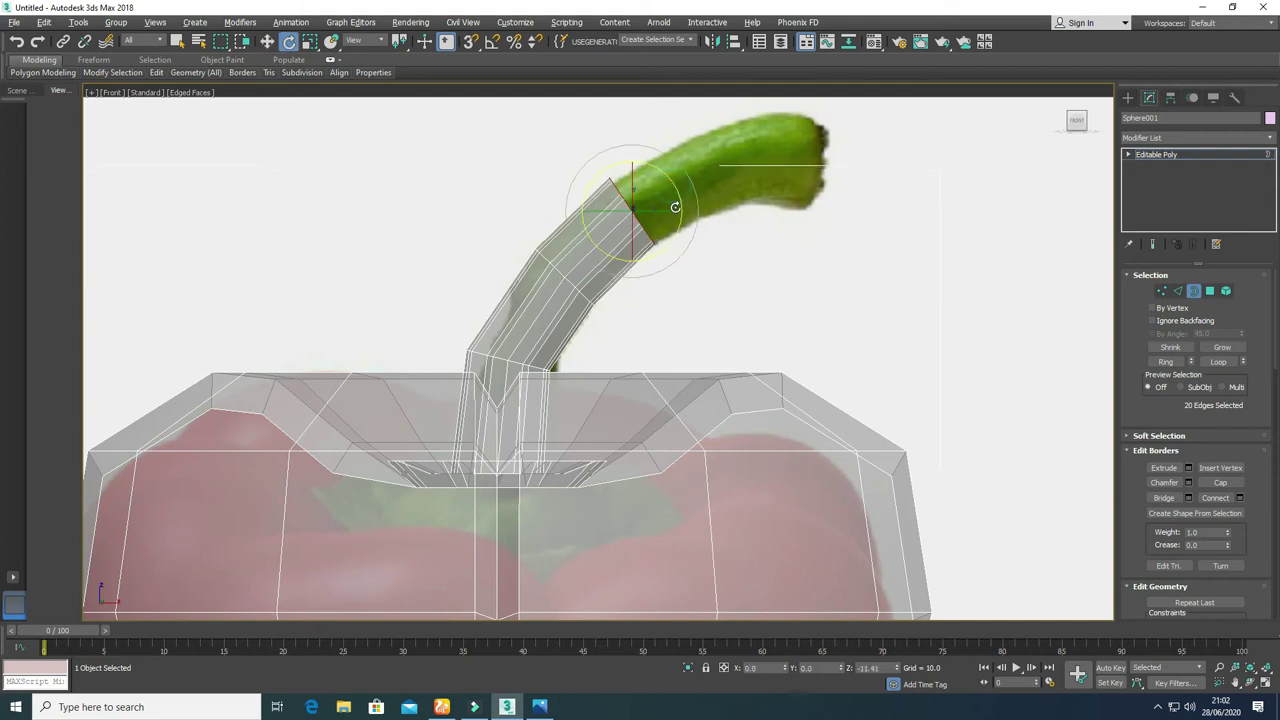
middle_drag(673, 185, 524, 323)
Step: Continue the stem in further segments along the curve to its thick tip, rotating and scaling each end to the reference
key(w)
drag(524, 322, 708, 272)
key(e)
key(w)
key(r)
key(w)
key(r)
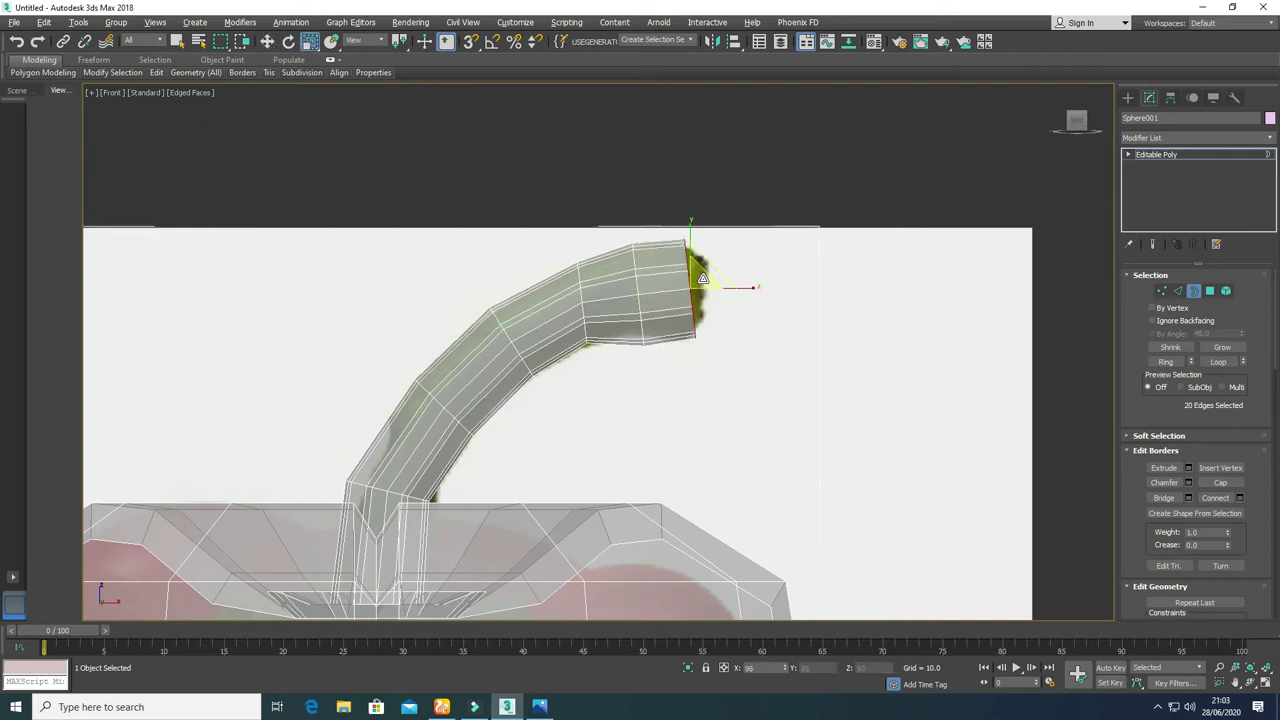
Step: Add a short tapering segment at the stem's tip by scaling down the end border and moving it outward
drag(703, 282, 733, 375)
key(w)
key(r)
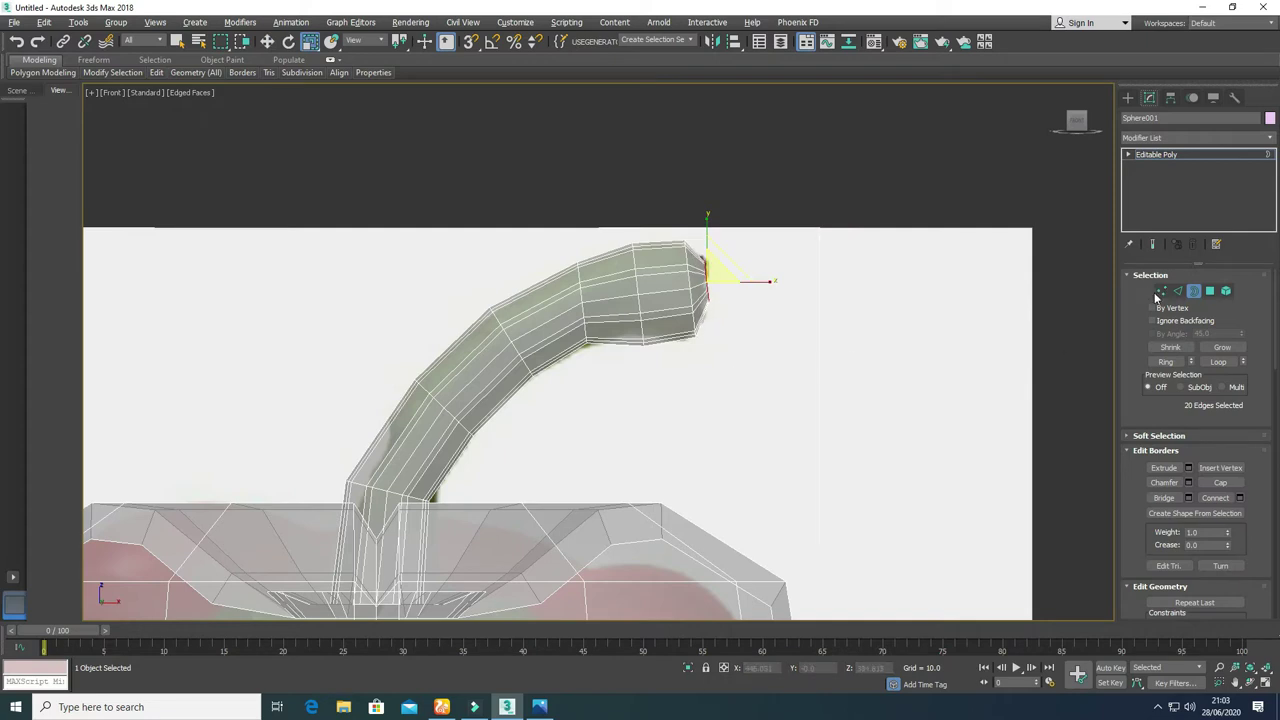
Step: Move the two vertex rings behind the stem's tip outward along the stem to follow the reference outline
click(1162, 291)
drag(603, 224, 674, 374)
drag(640, 282, 692, 271)
key(w)
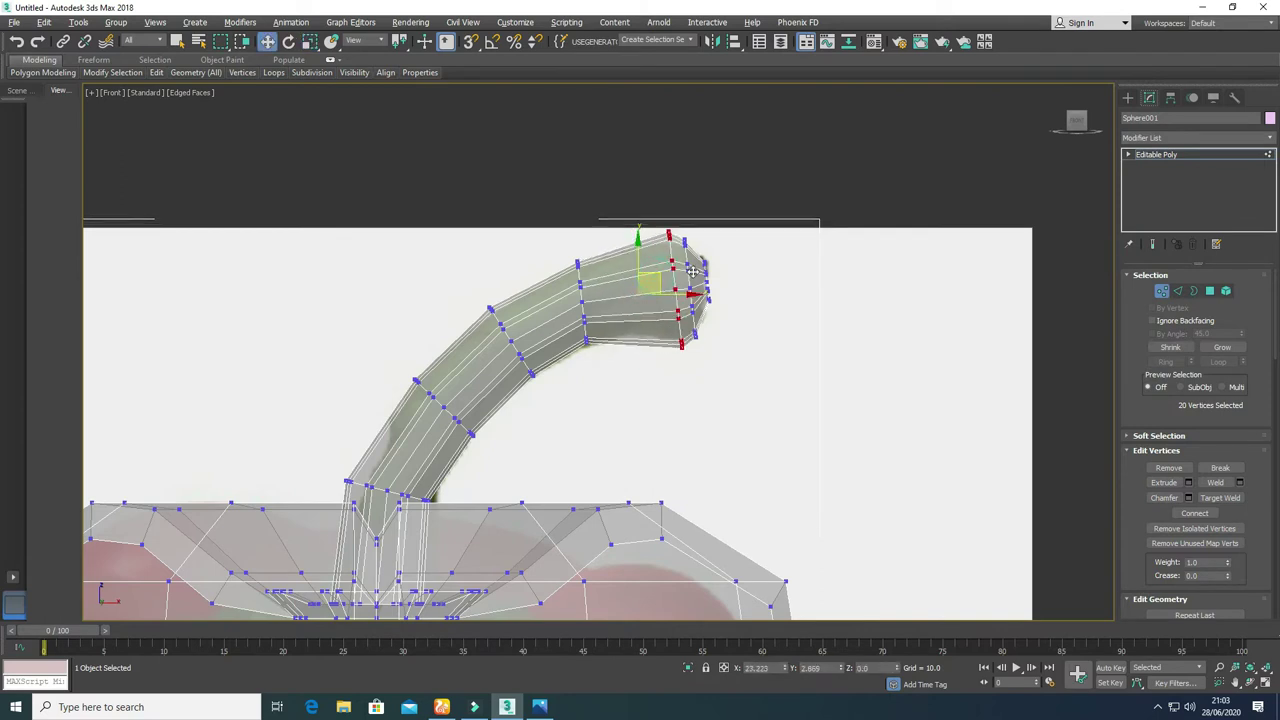
drag(563, 231, 618, 380)
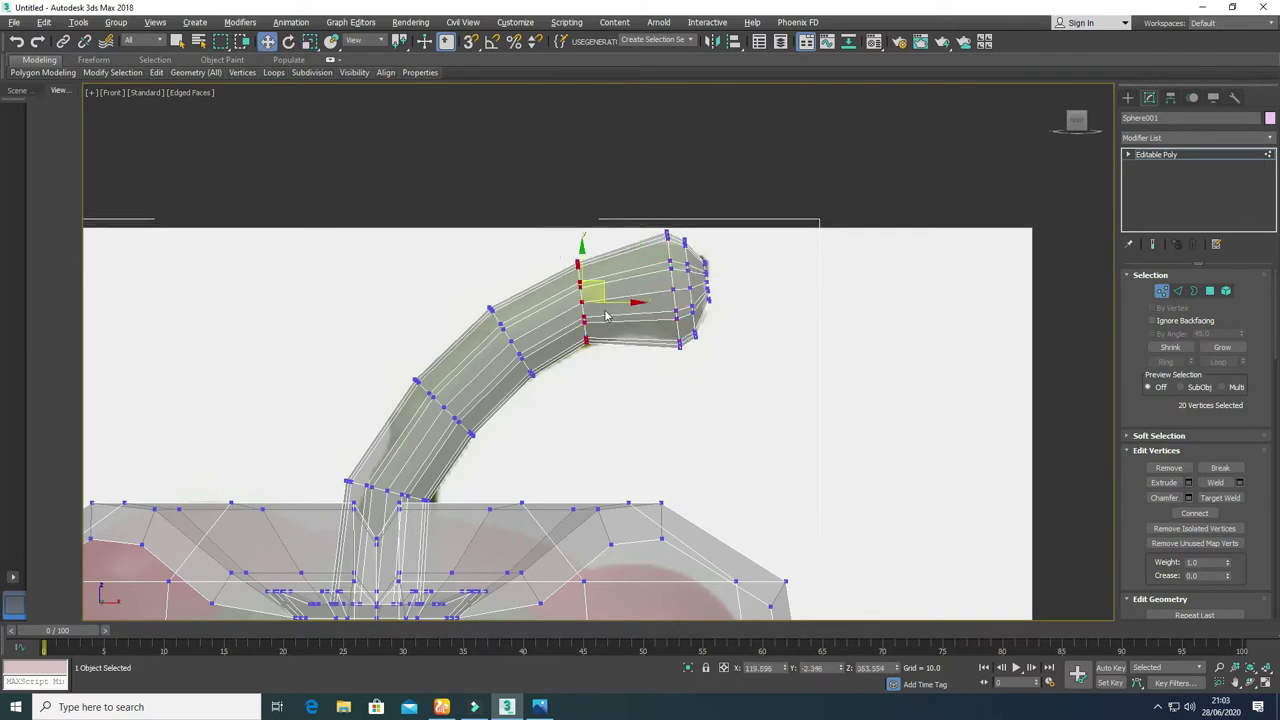
drag(601, 289, 631, 281)
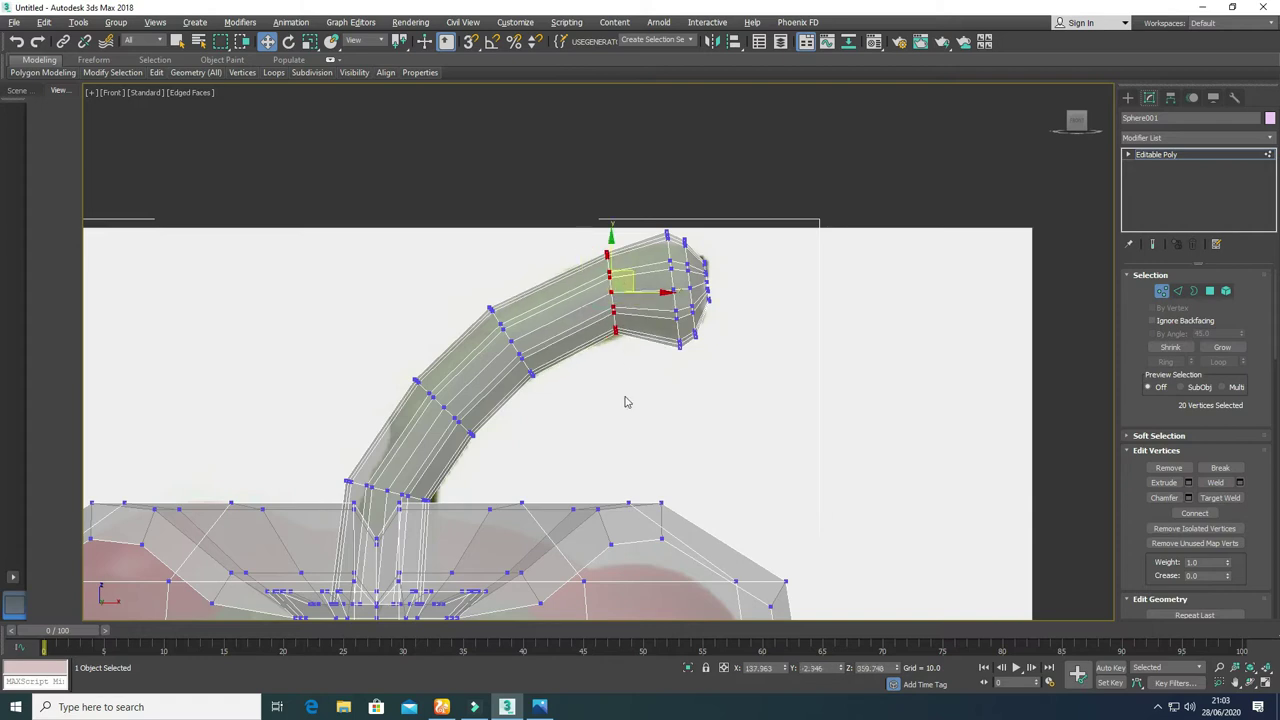
Step: Turn off see-through display, select the lengthwise edges across the body's middle and connect them with a new horizontal loop
scroll(624, 400, down, 5)
key(alt+x)
middle_drag(586, 451, 608, 369)
click(610, 378)
click(1186, 294)
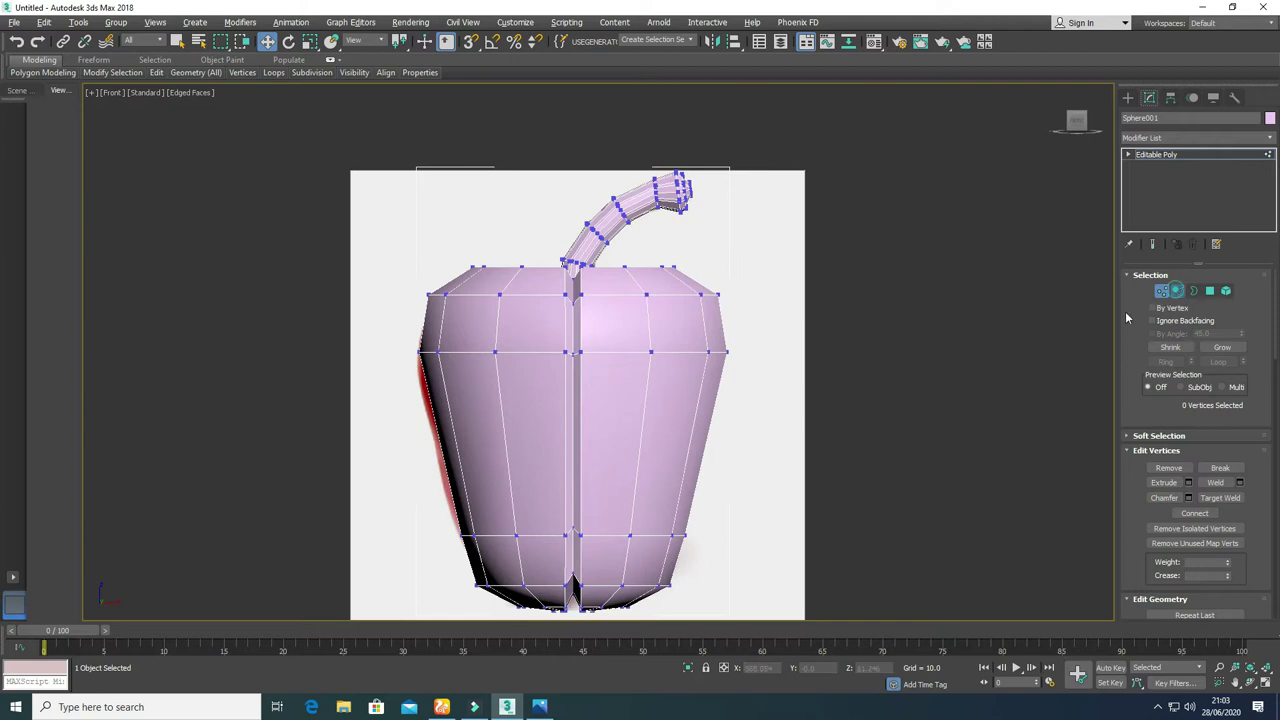
drag(374, 414, 812, 442)
right_click(603, 460)
click(578, 498)
Step: Scale and shift the new middle edge loop to follow the pepper's outline, and clear the selection
key(r)
drag(576, 436, 618, 446)
key(w)
click(894, 480)
Step: Examine the body and stem in perspective and trace one lengthwise edge loop from the top view
key(alt+w)
click(860, 524)
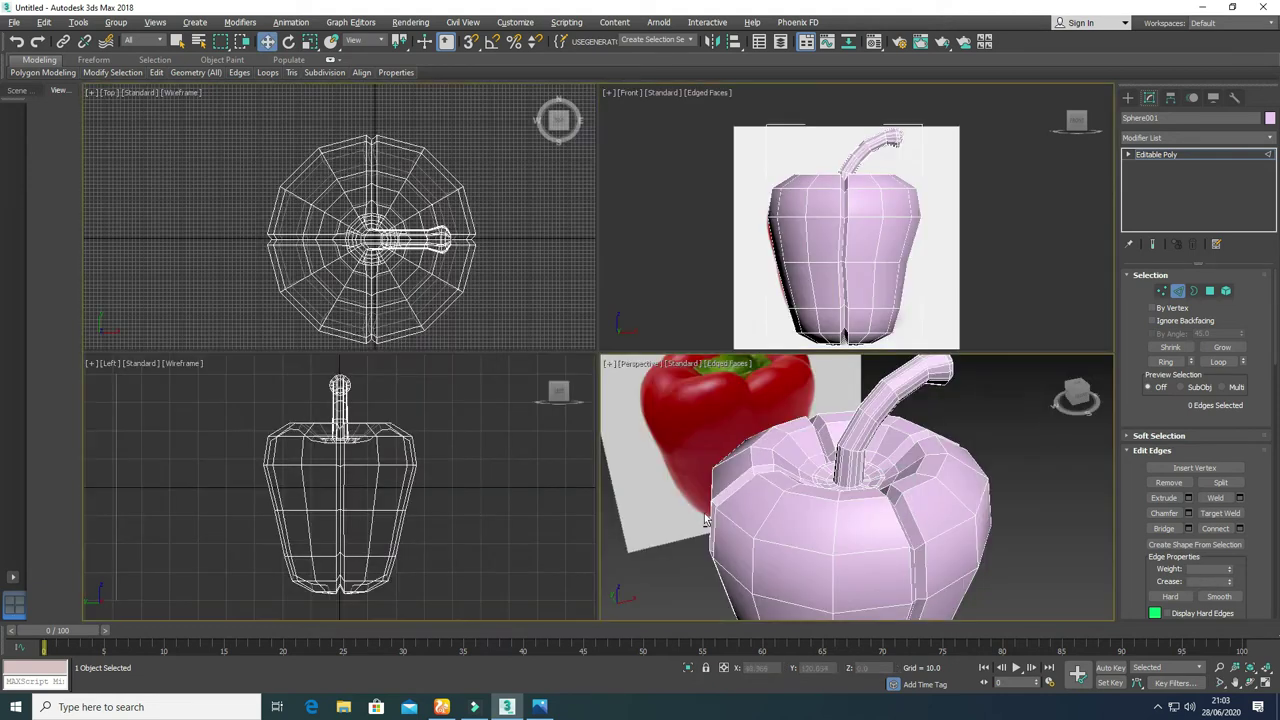
key(alt+w)
mouse_move(617, 486)
alt+middle_down()
mouse_move(608, 464)
mouse_move(573, 478)
mouse_move(578, 502)
mouse_move(604, 493)
mouse_move(605, 507)
alt+middle_up()
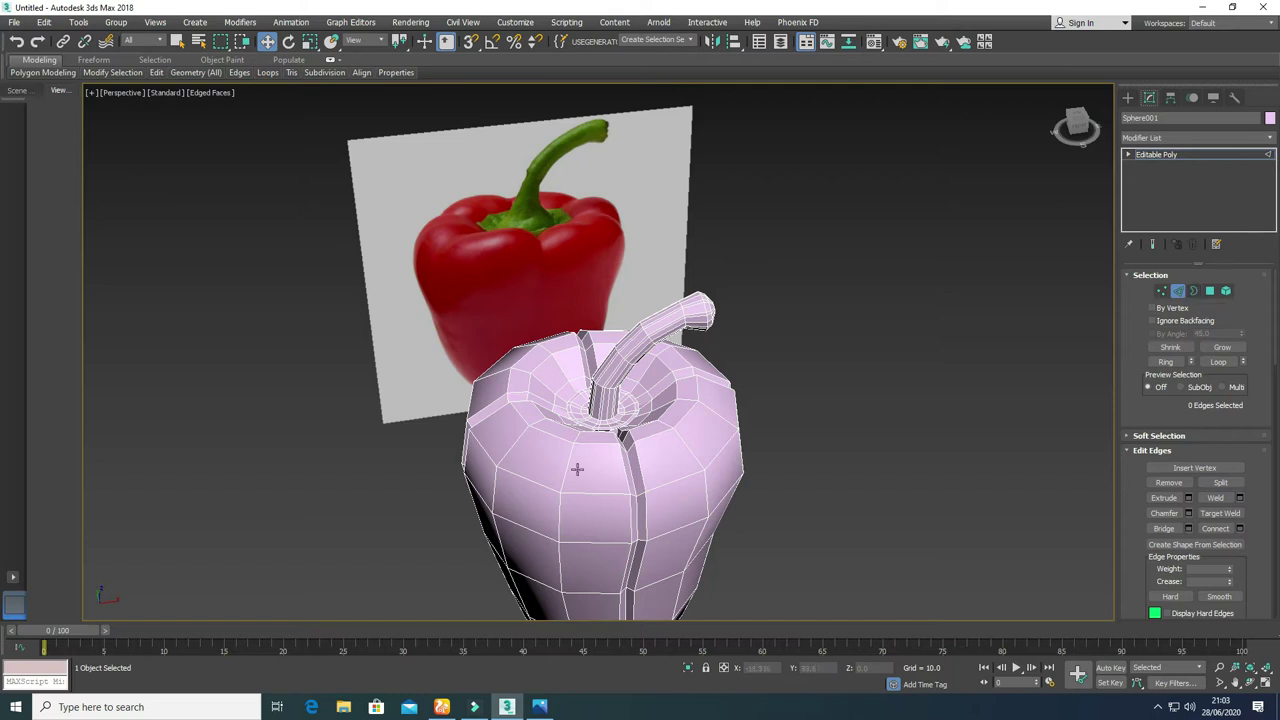
click(512, 444)
key(alt+w)
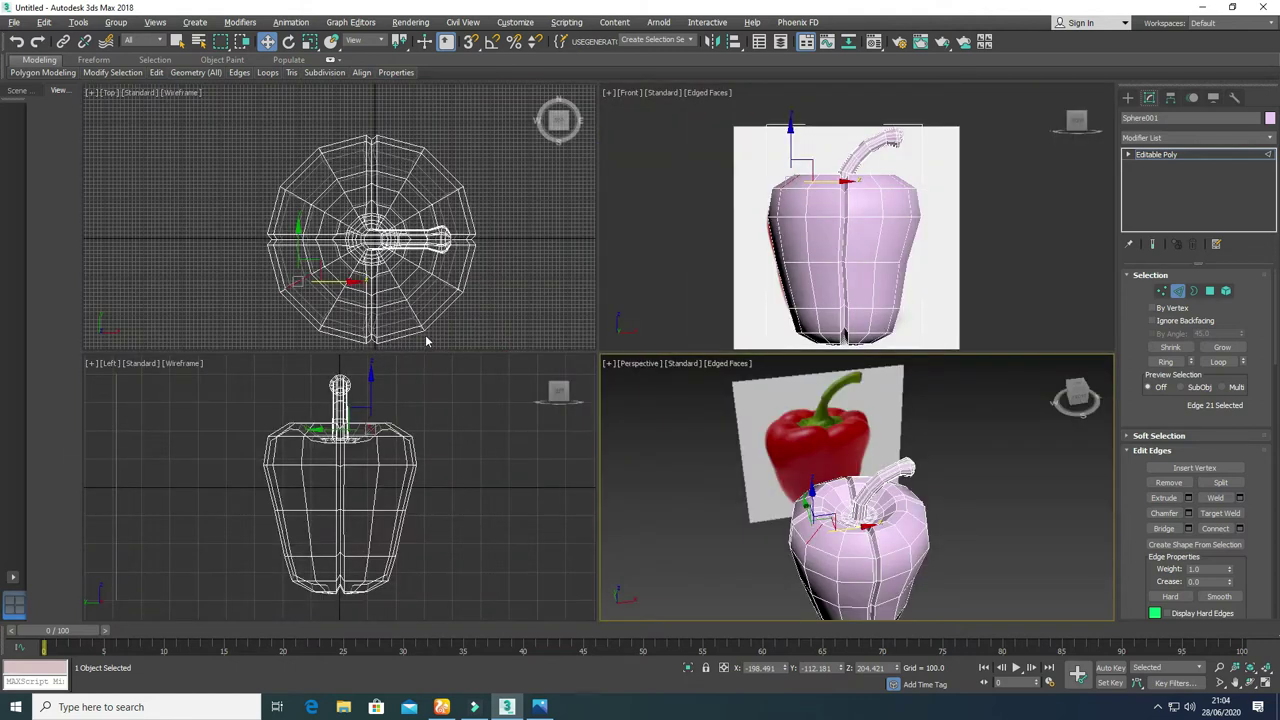
right_click(430, 314)
key(alt+w)
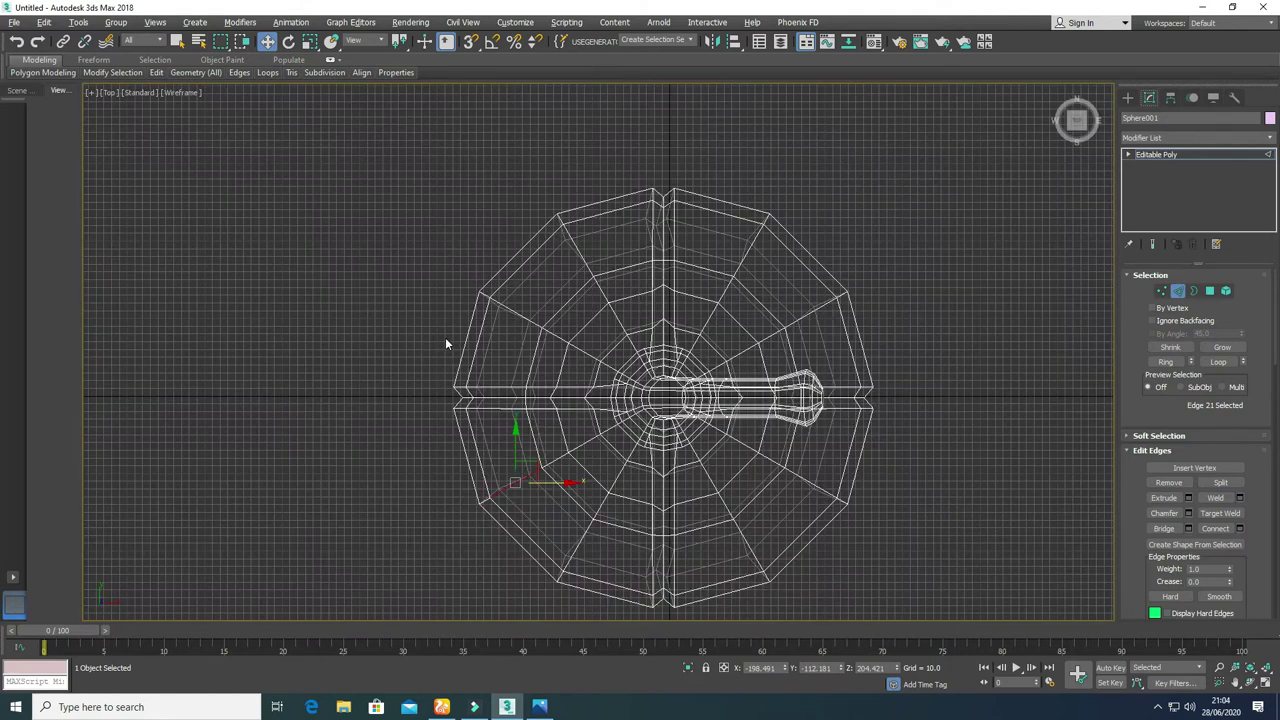
scroll(584, 476, up, 2)
double_click(574, 438)
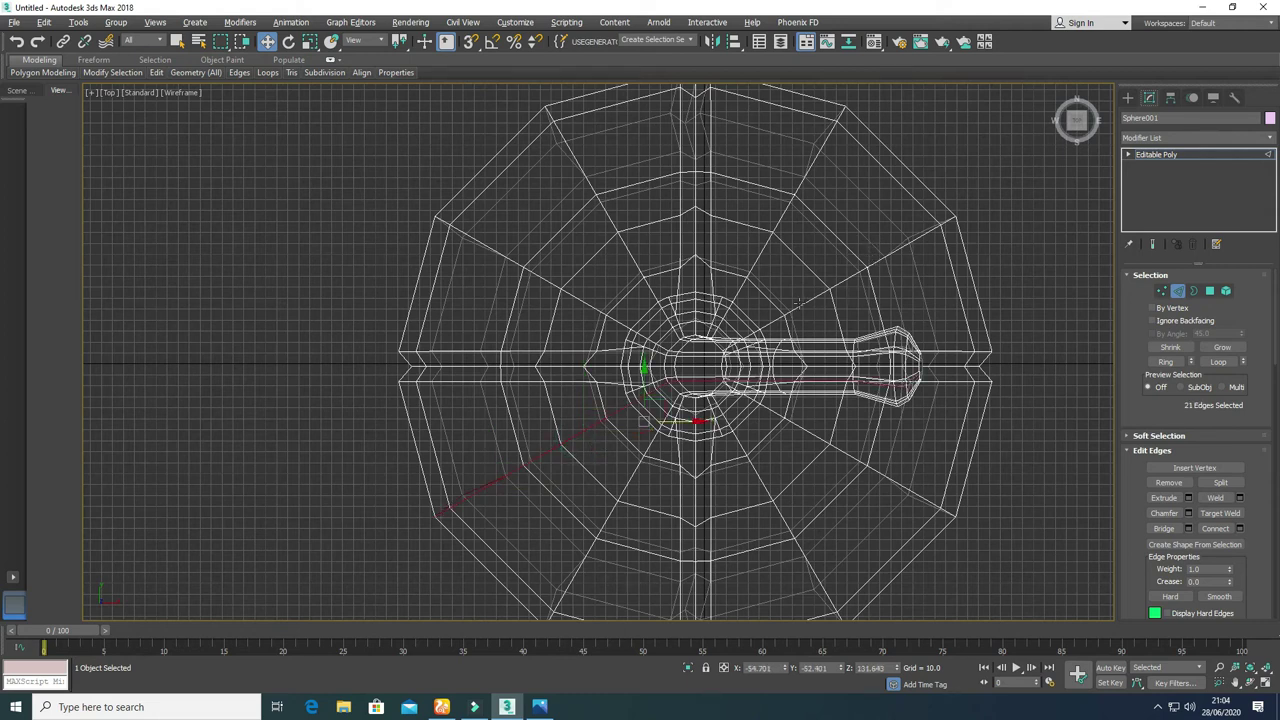
key(alt+w)
right_click(862, 474)
key(alt+w)
middle_drag(597, 468, 1073, 320)
scroll(600, 300, up, 5)
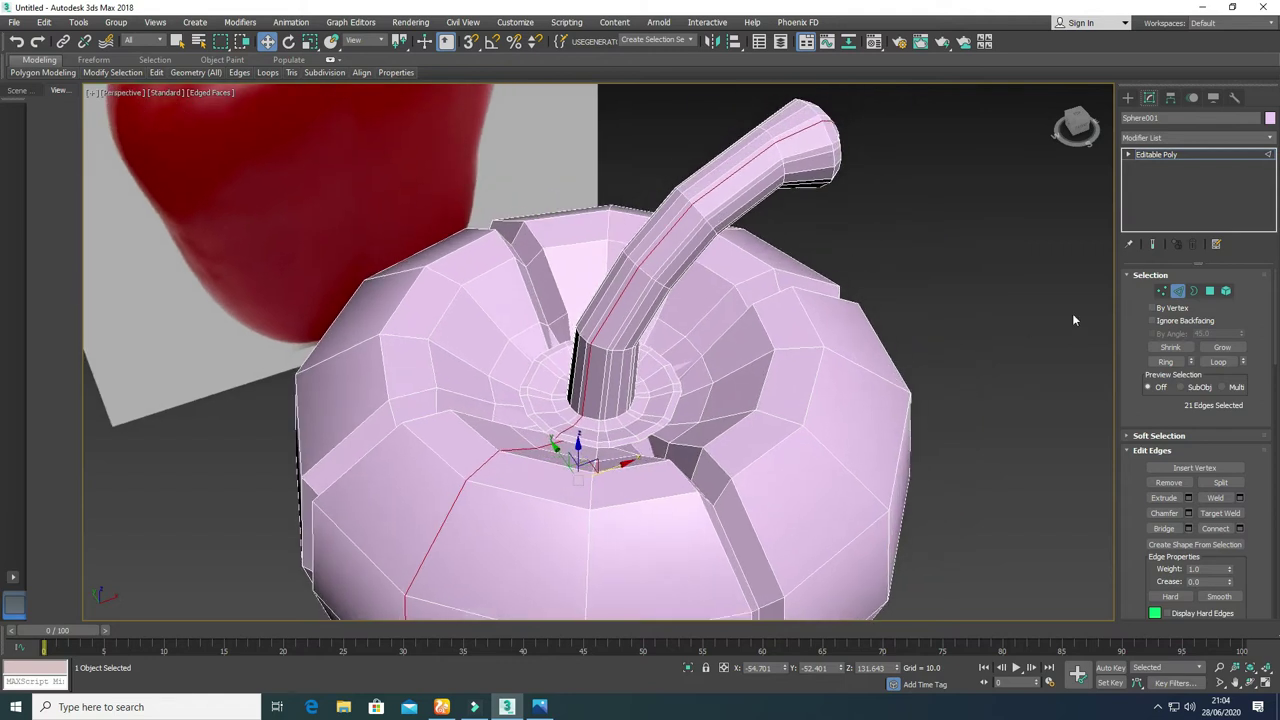
Step: Select the polygons of the stem's outer end in Polygon mode in the front view
click(1211, 291)
key(alt+w)
click(905, 181)
key(alt+w)
drag(672, 206, 794, 140)
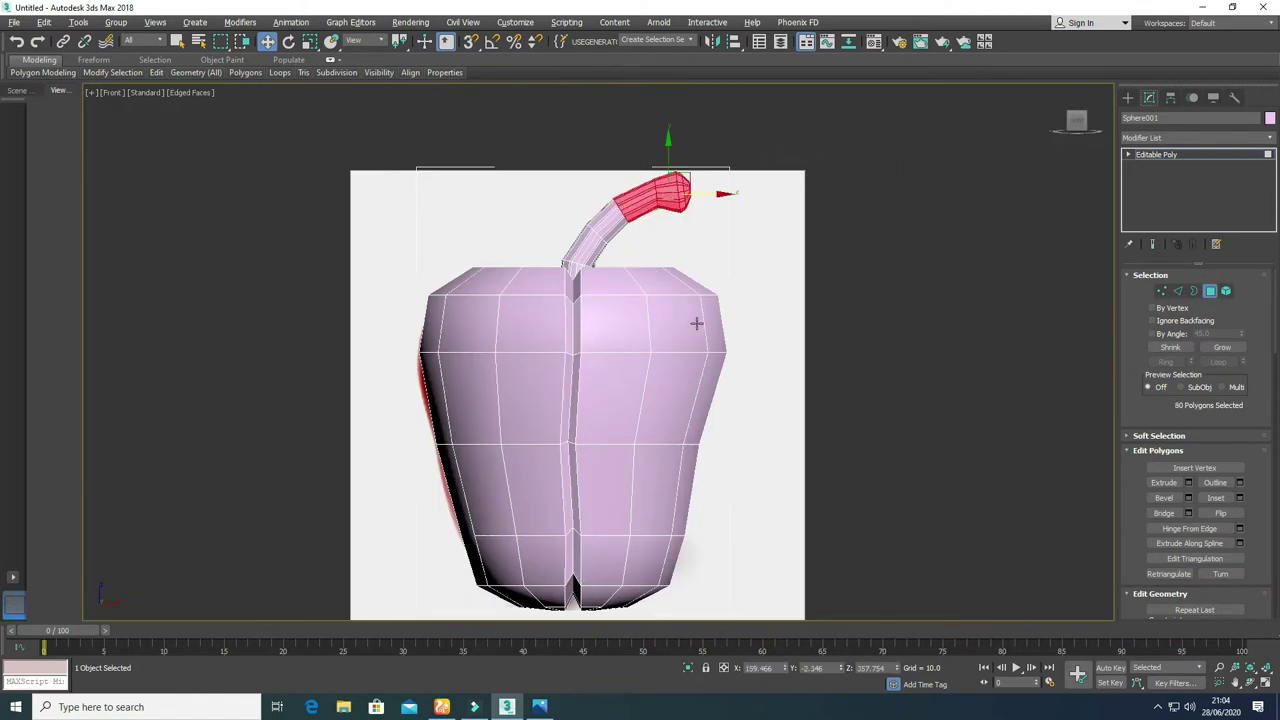
Step: Grow the polygon selection from the stem's outer end down over the whole stem and the collar around its base
key(alt+w)
right_click(1097, 452)
key(alt+w)
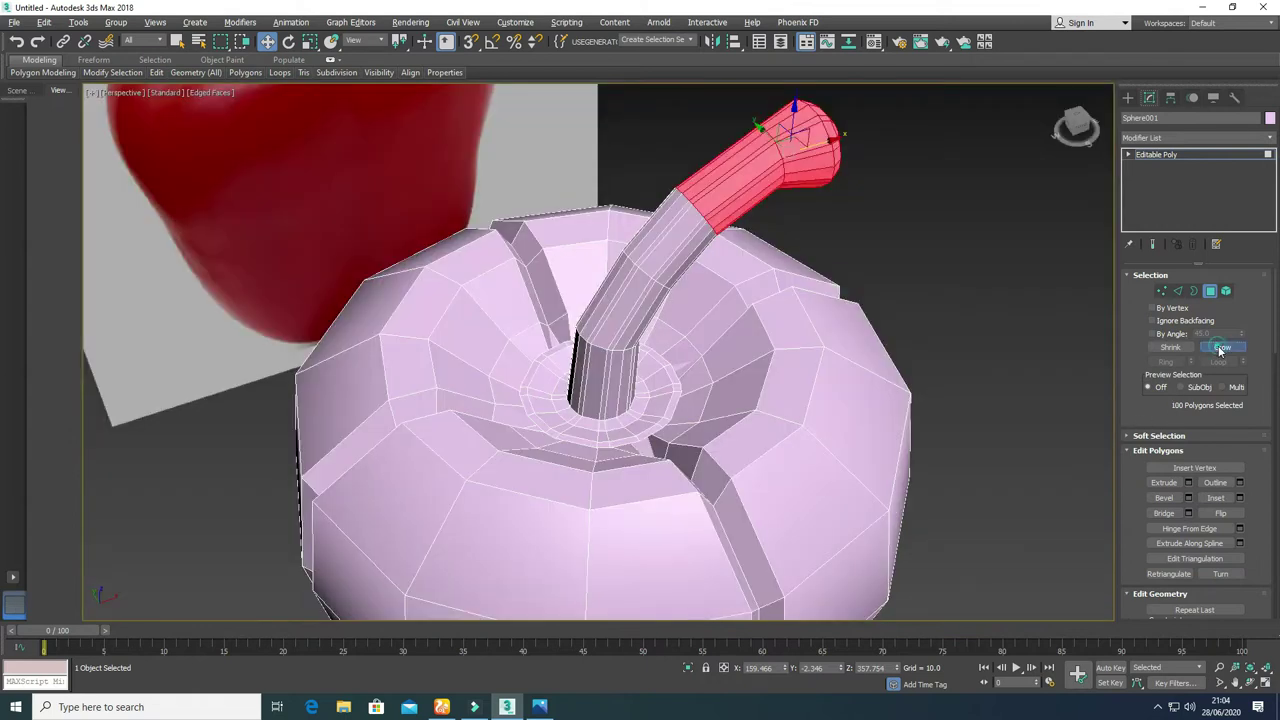
click(1221, 347)
click(1221, 347)
click(1221, 347)
click(1221, 347)
click(1221, 347)
click(1221, 347)
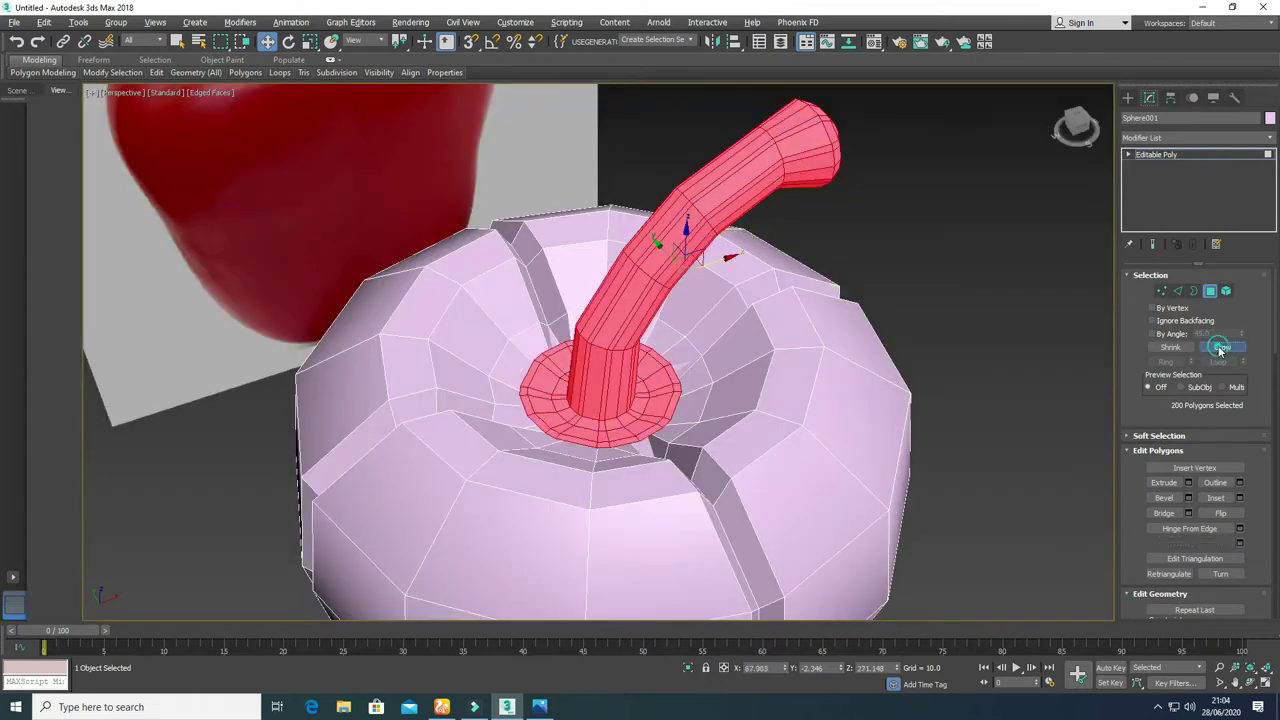
mouse_move(612, 400)
alt+middle_down()
mouse_move(633, 390)
mouse_move(615, 397)
alt+middle_up()
click(1221, 347)
mouse_move(519, 425)
alt+middle_down()
mouse_move(513, 458)
mouse_move(521, 430)
alt+middle_up()
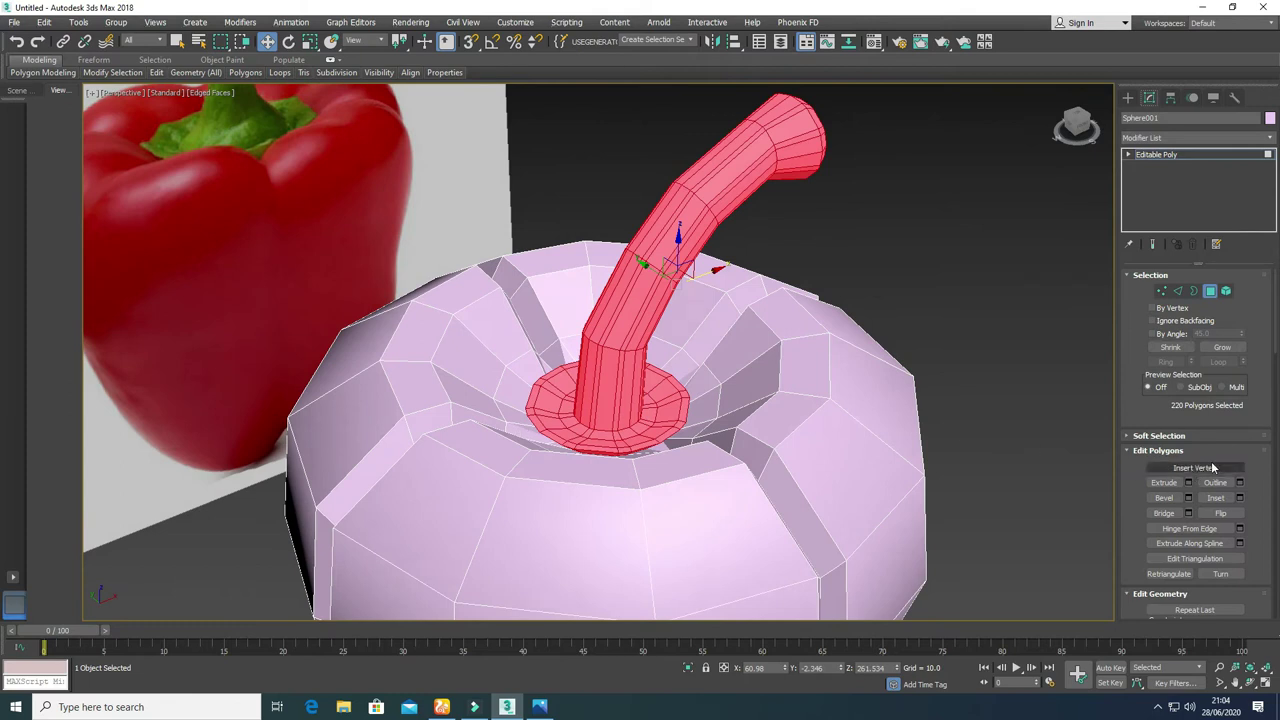
Step: Detach the selected stem and collar polygons as a separate object, and enter Edge mode on the pepper body
scroll(1227, 413, down, 3)
click(1236, 559)
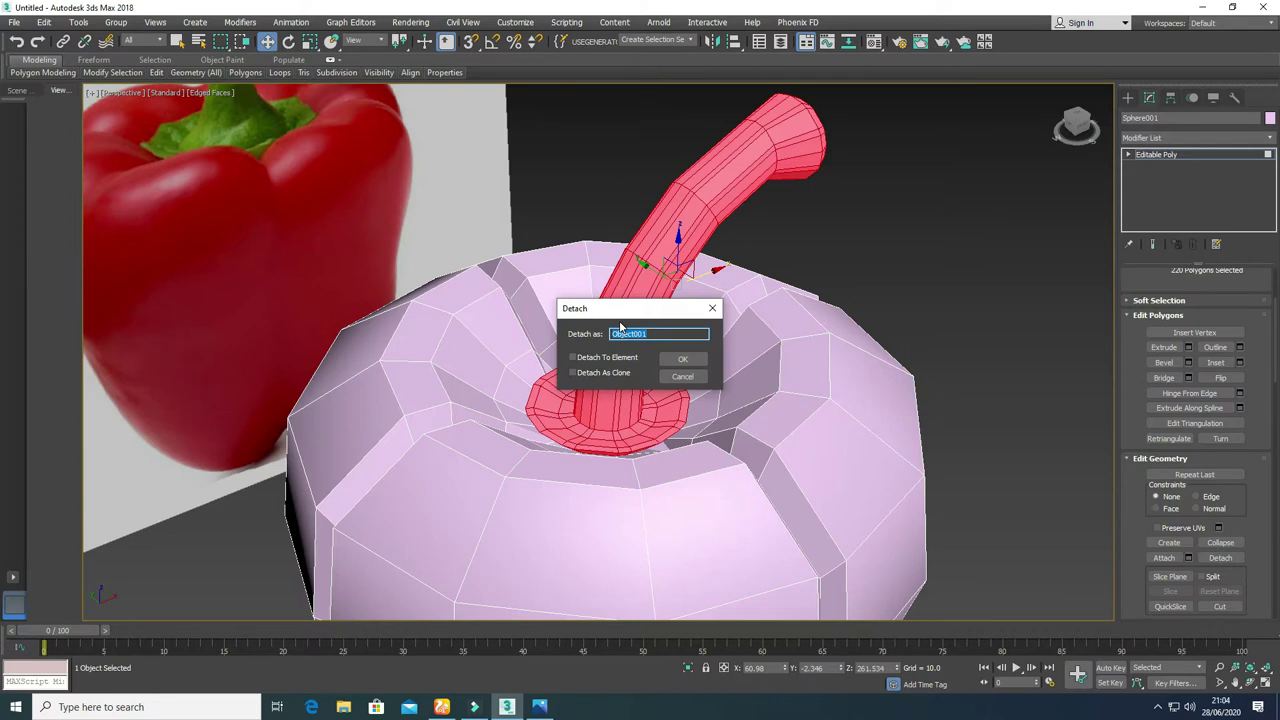
key(Return)
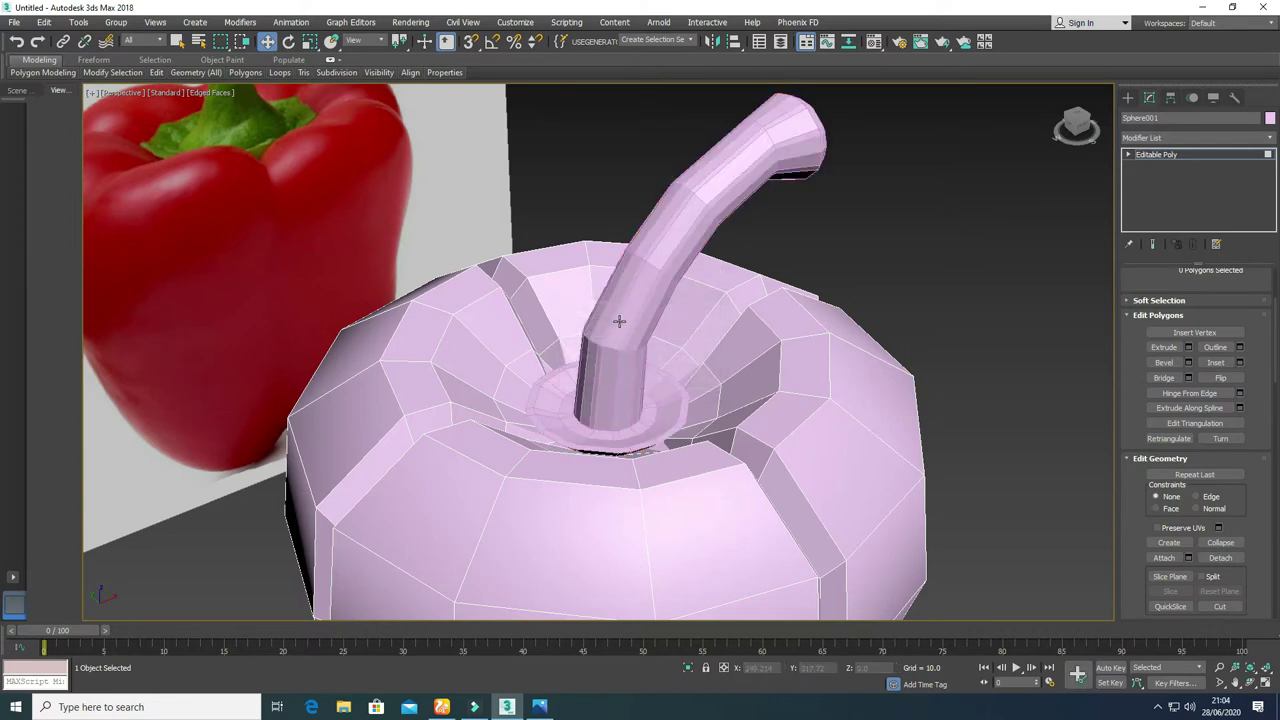
click(1165, 155)
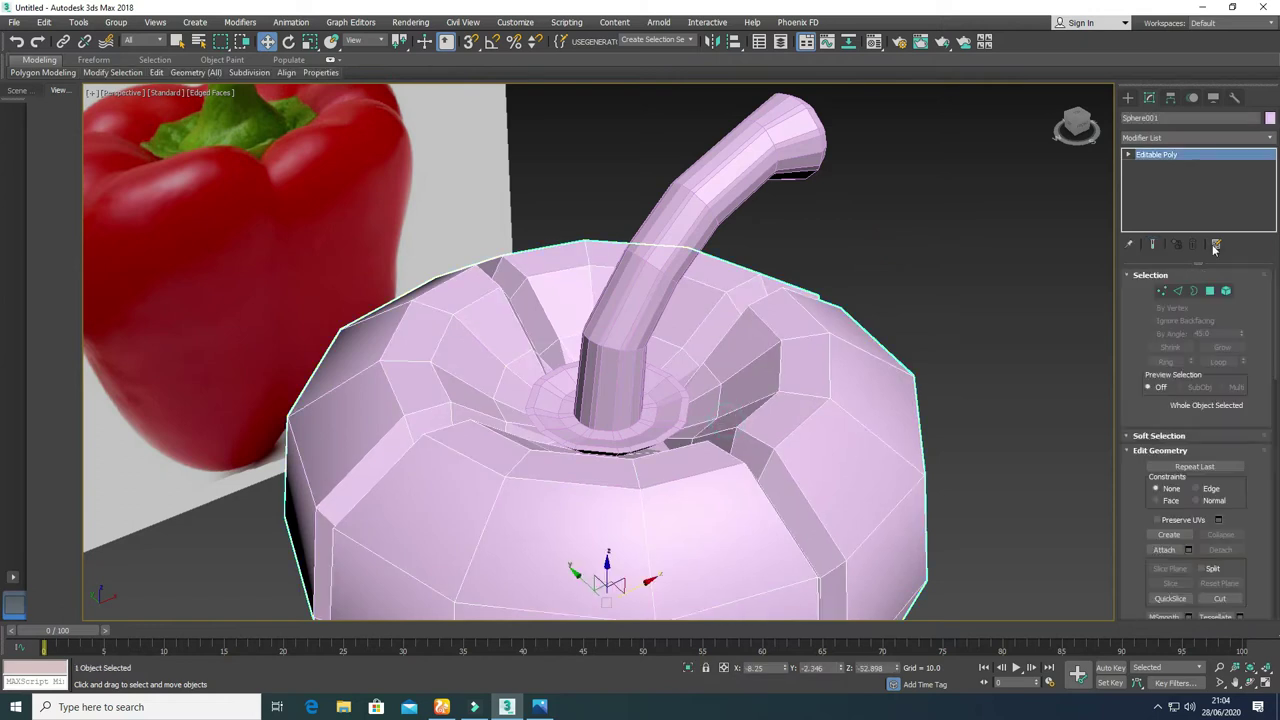
click(1177, 290)
Step: Select the eight lengthwise edge loops lying between the body's four grooves, working mostly from the top view
double_click(510, 489)
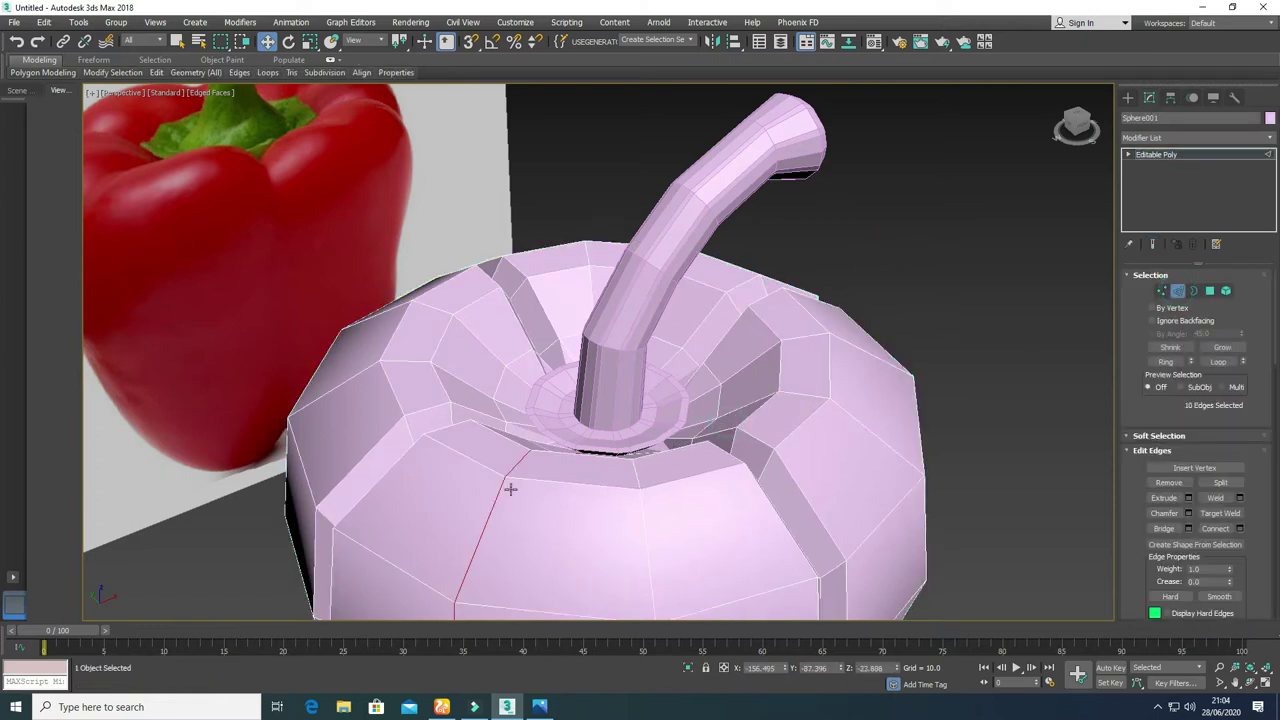
key(alt+w)
key(alt+w)
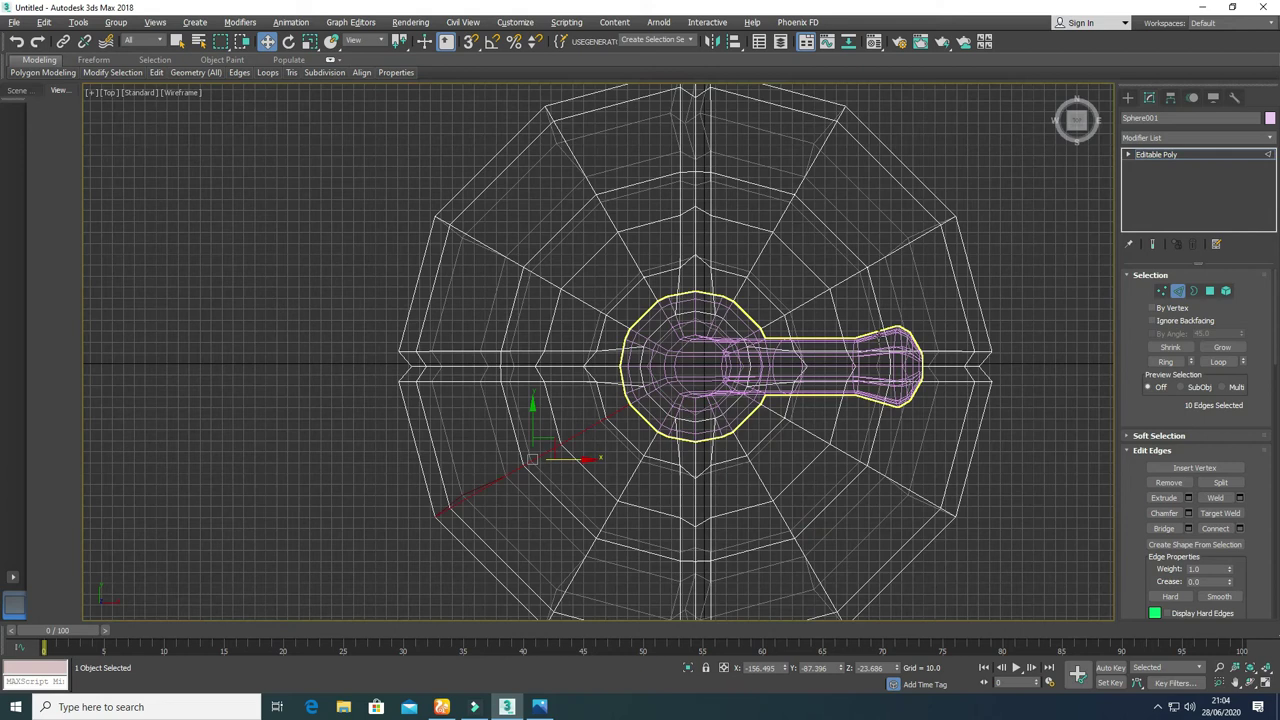
ctrl+double_click(840, 280)
ctrl+double_click(780, 213)
ctrl+double_click(606, 214)
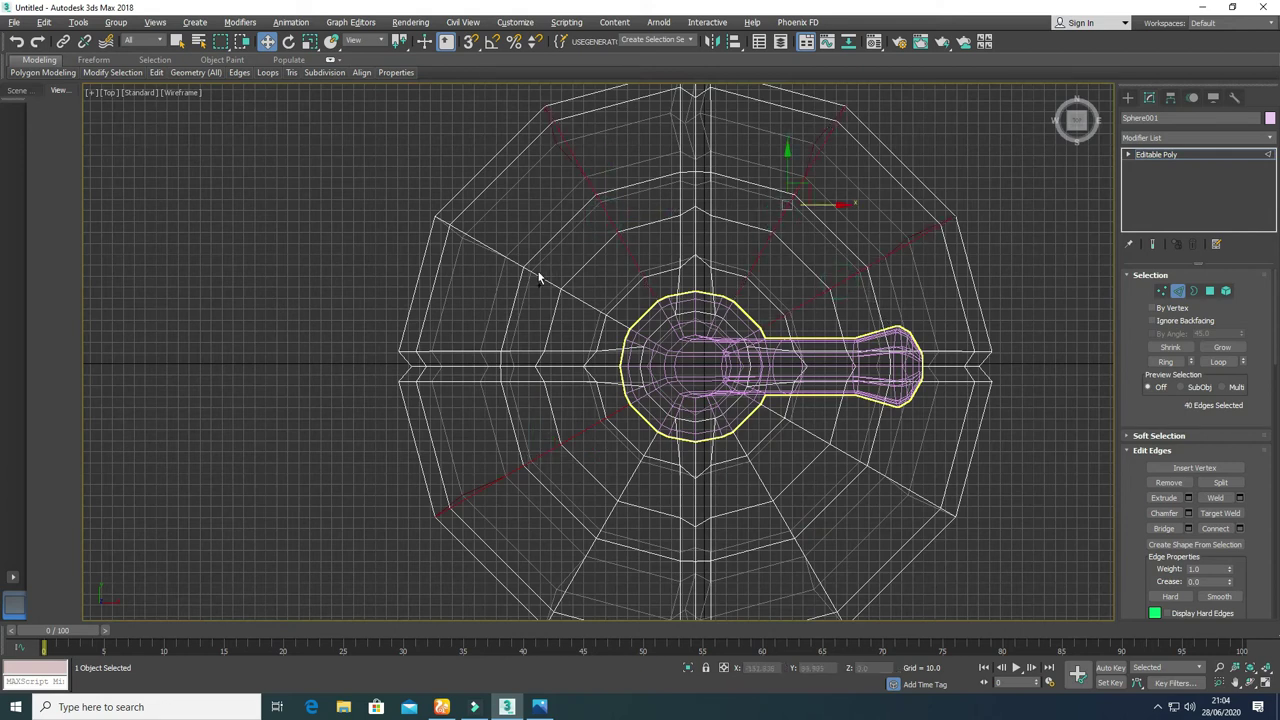
ctrl+double_click(538, 279)
ctrl+double_click(761, 477)
ctrl+double_click(632, 480)
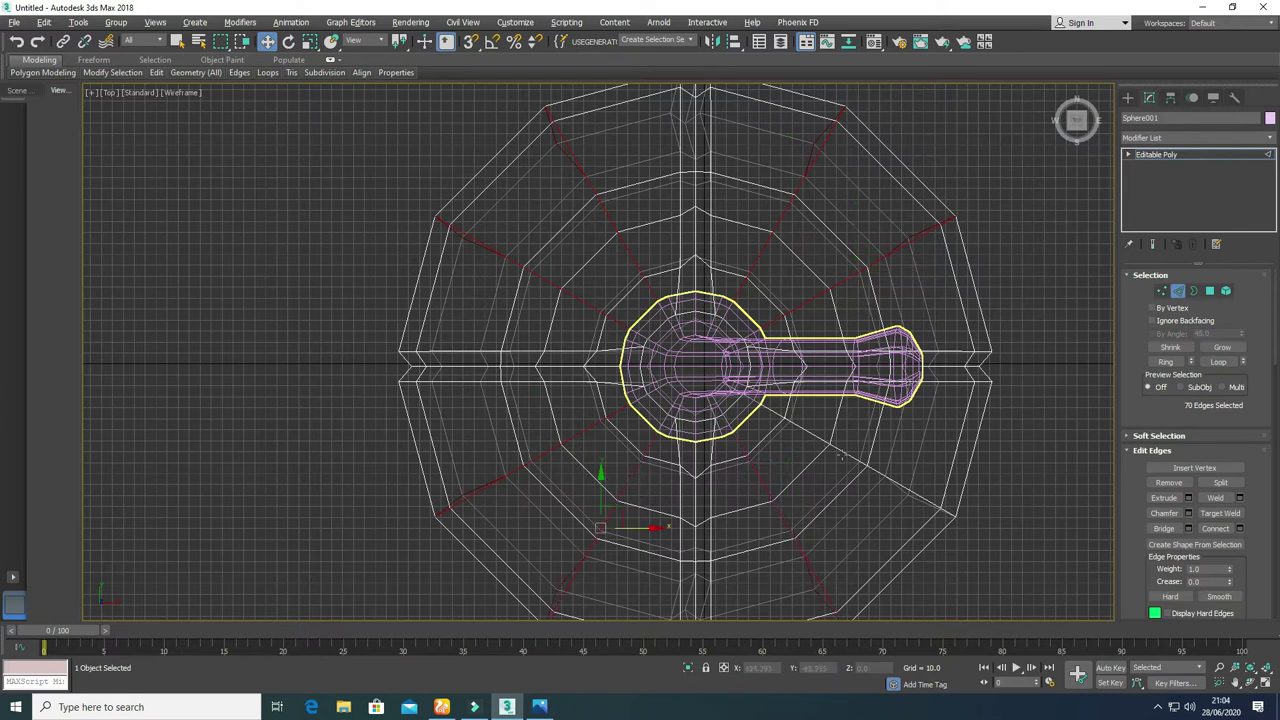
ctrl+double_click(913, 488)
key(alt+w)
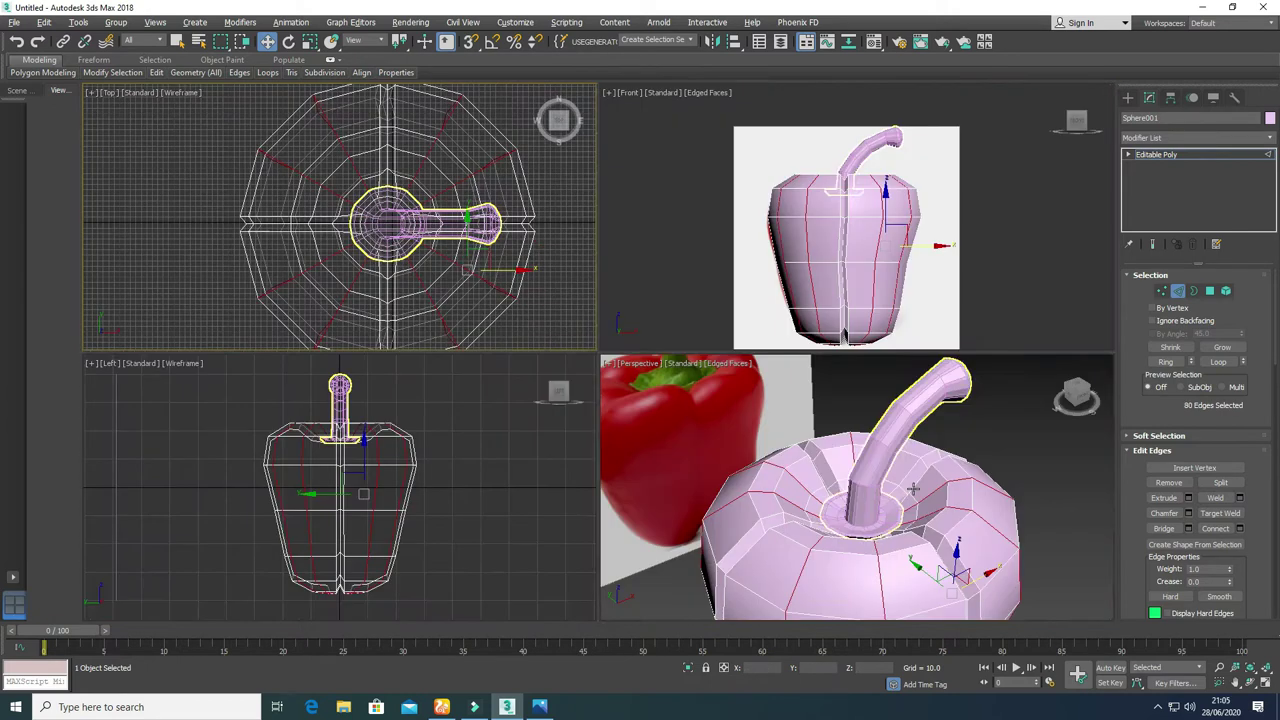
key(alt+w)
alt+middle_drag(652, 461, 790, 443)
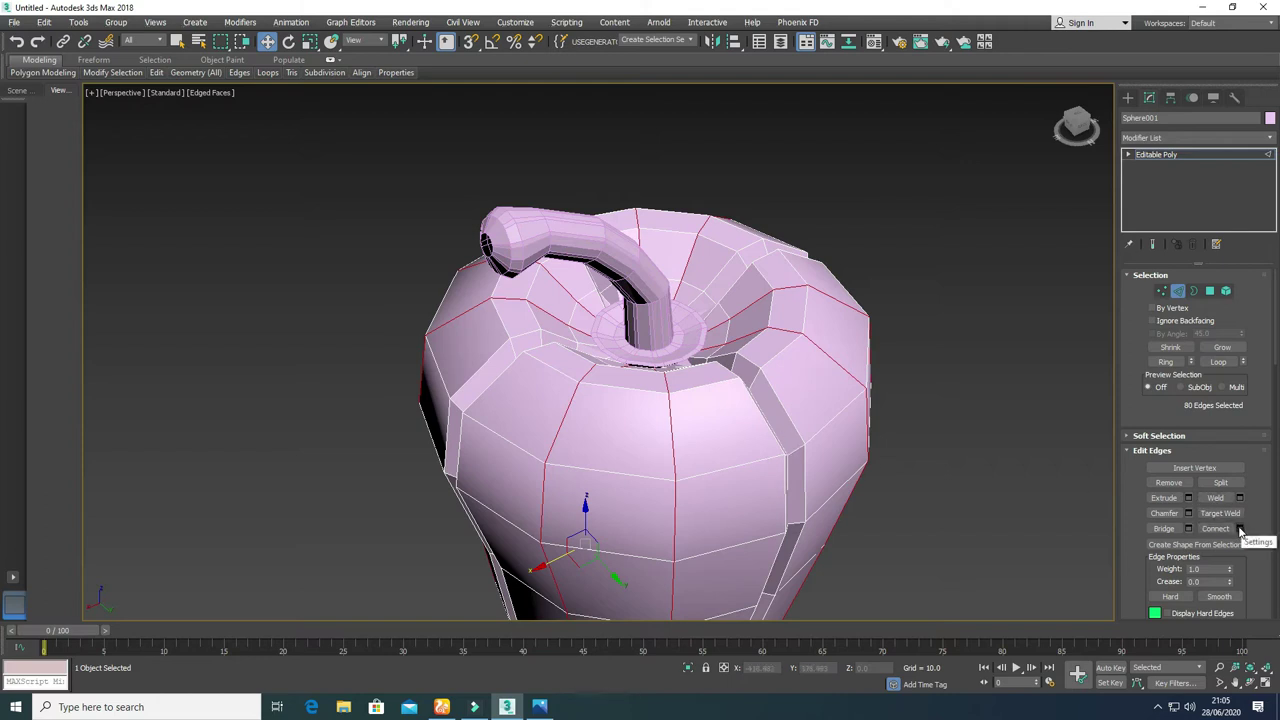
click(1188, 513)
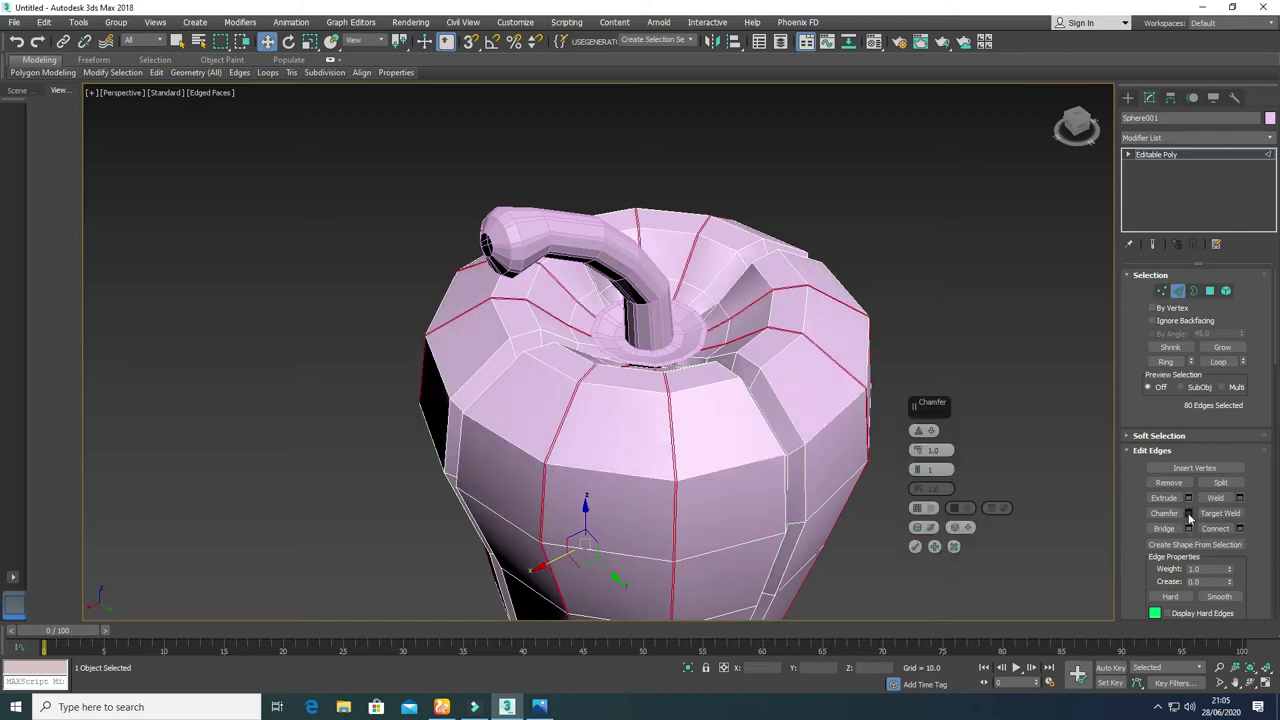
click(954, 547)
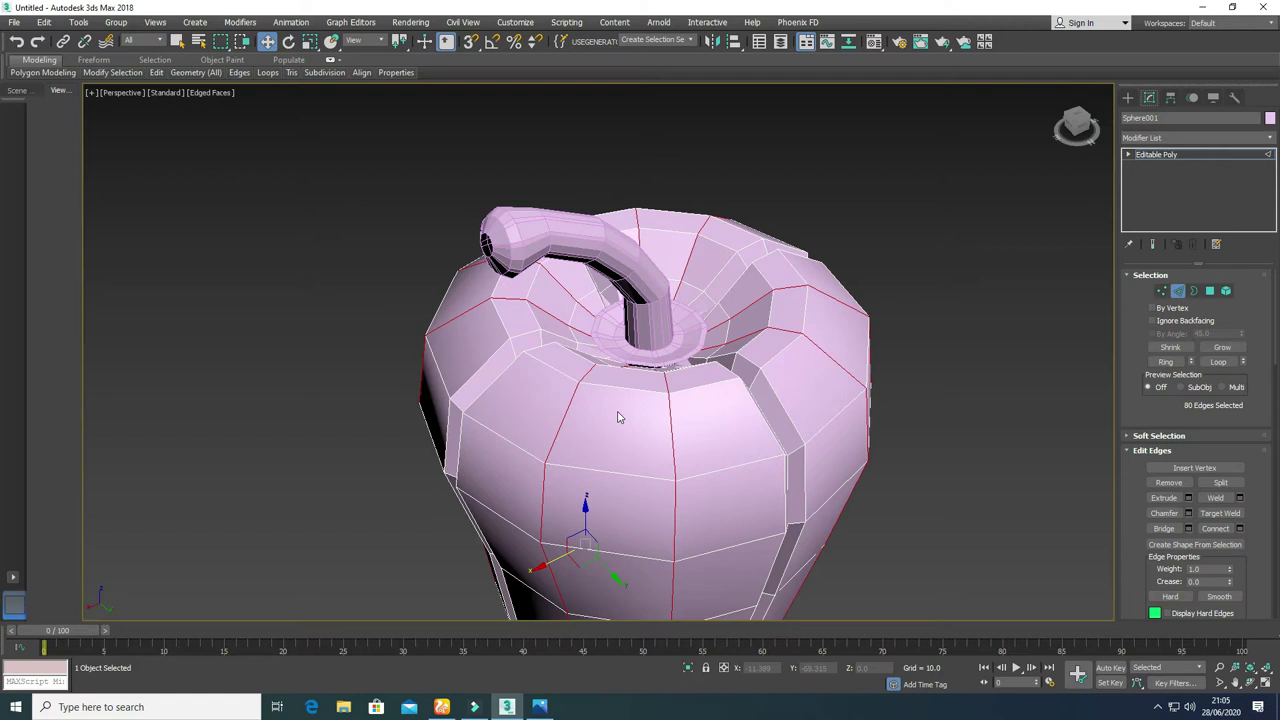
alt+middle_drag(630, 420, 604, 455)
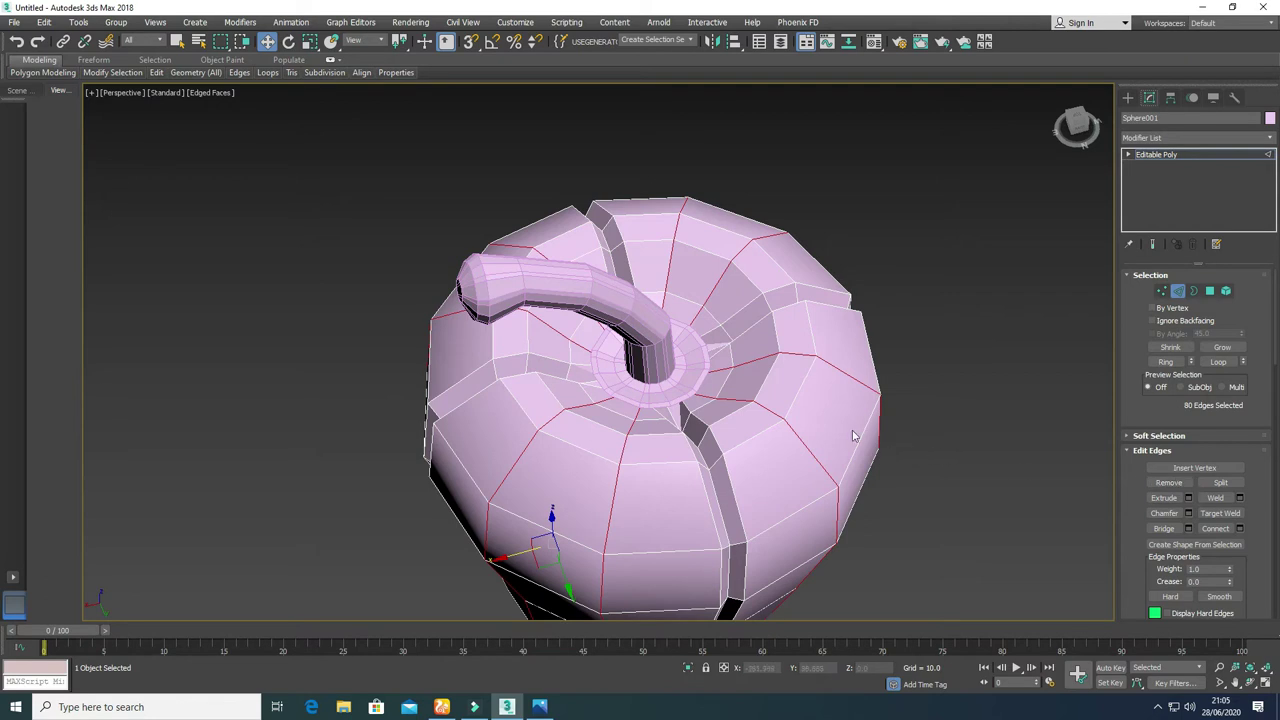
Step: Select one crosswise edge on the upper part of each of the four lobes and expand the selection to edge rings
click(604, 426)
alt+middle_drag(600, 470, 566, 440)
ctrl+click(736, 522)
middle_drag(736, 522, 579, 450)
mouse_move(637, 482)
middle_down()
mouse_move(655, 436)
mouse_move(662, 458)
mouse_move(647, 467)
middle_up()
ctrl+click(653, 507)
alt+middle_drag(751, 489, 610, 432)
click(1166, 361)
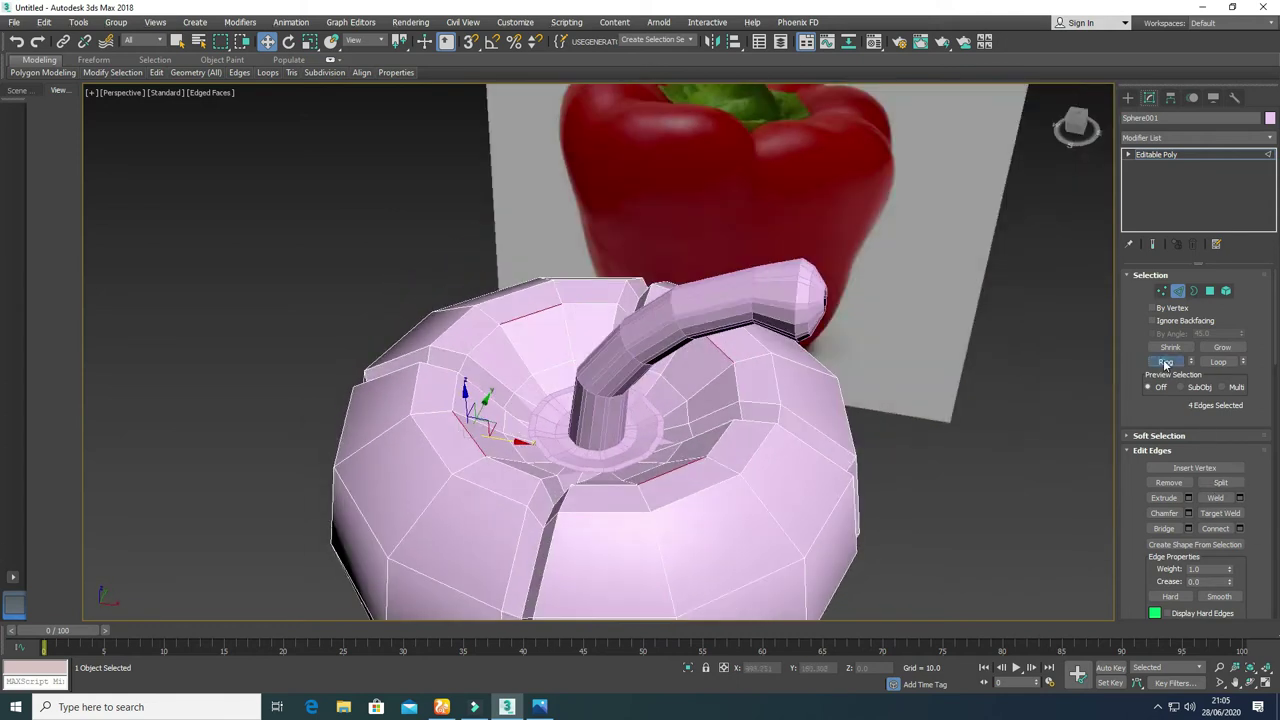
Step: Connect the ringed edges with one segment to add a lengthwise loop down the middle of each lobe
scroll(671, 437, up, 2)
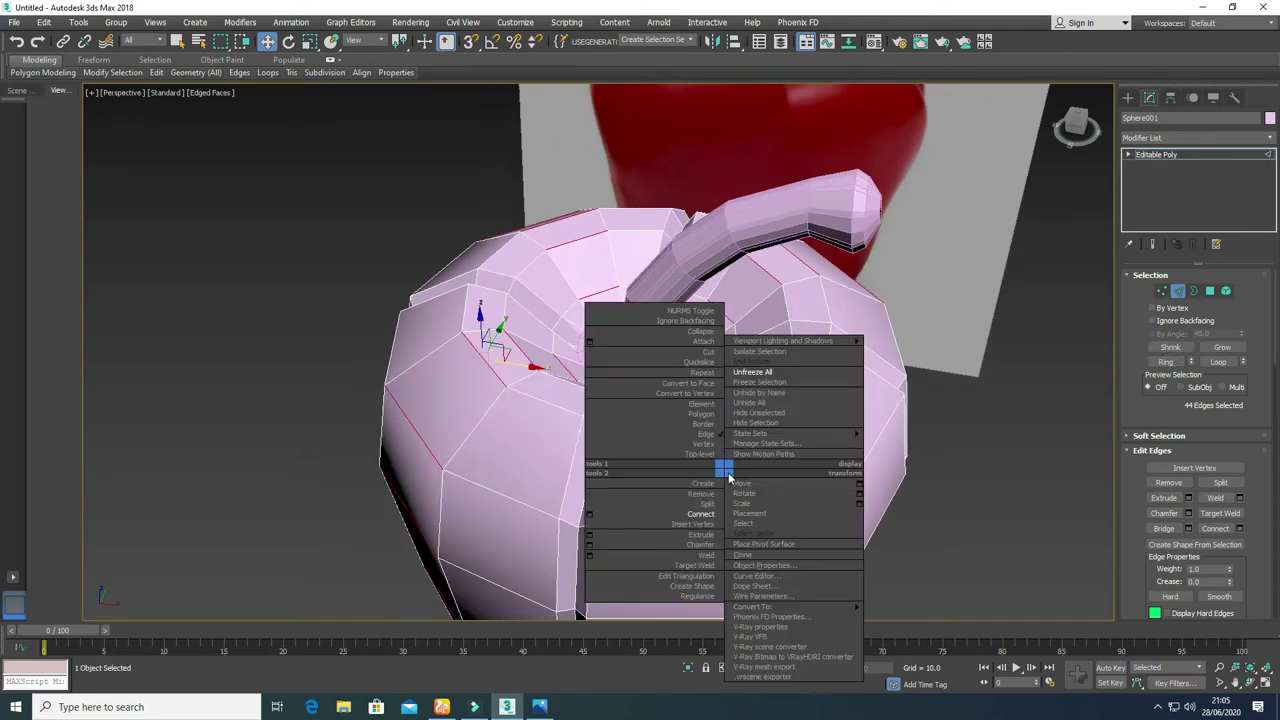
click(590, 514)
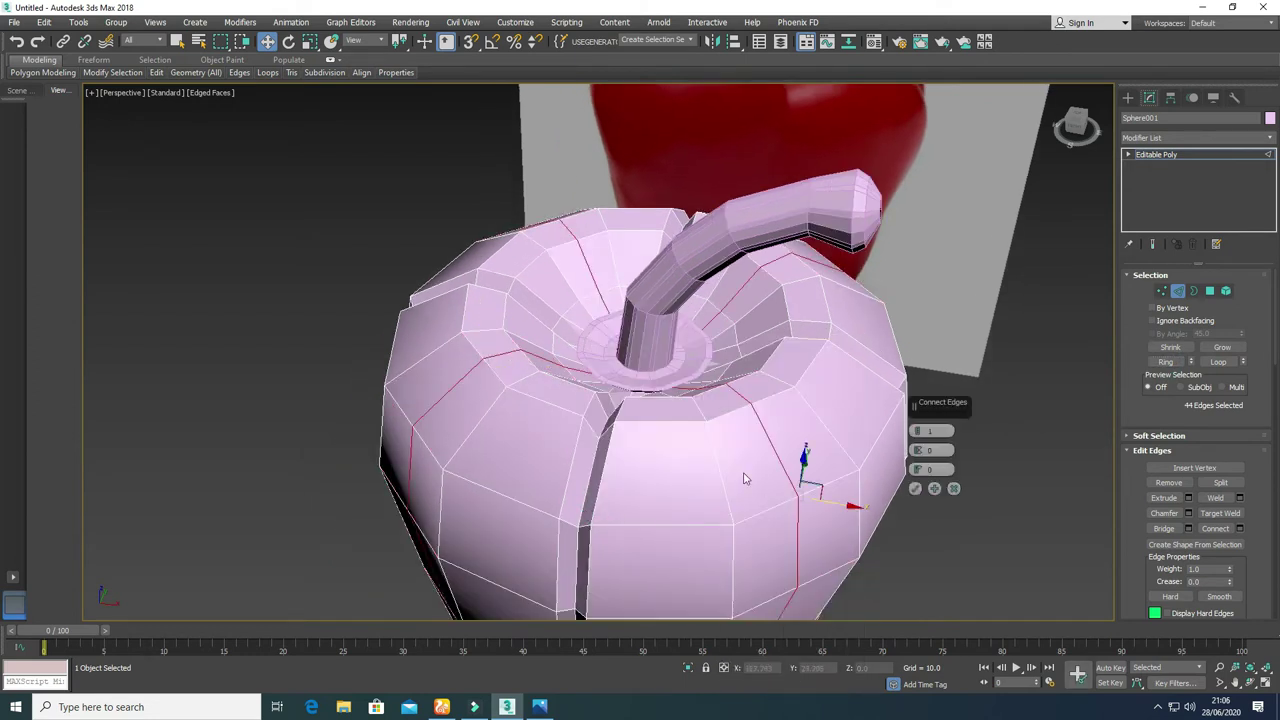
click(915, 488)
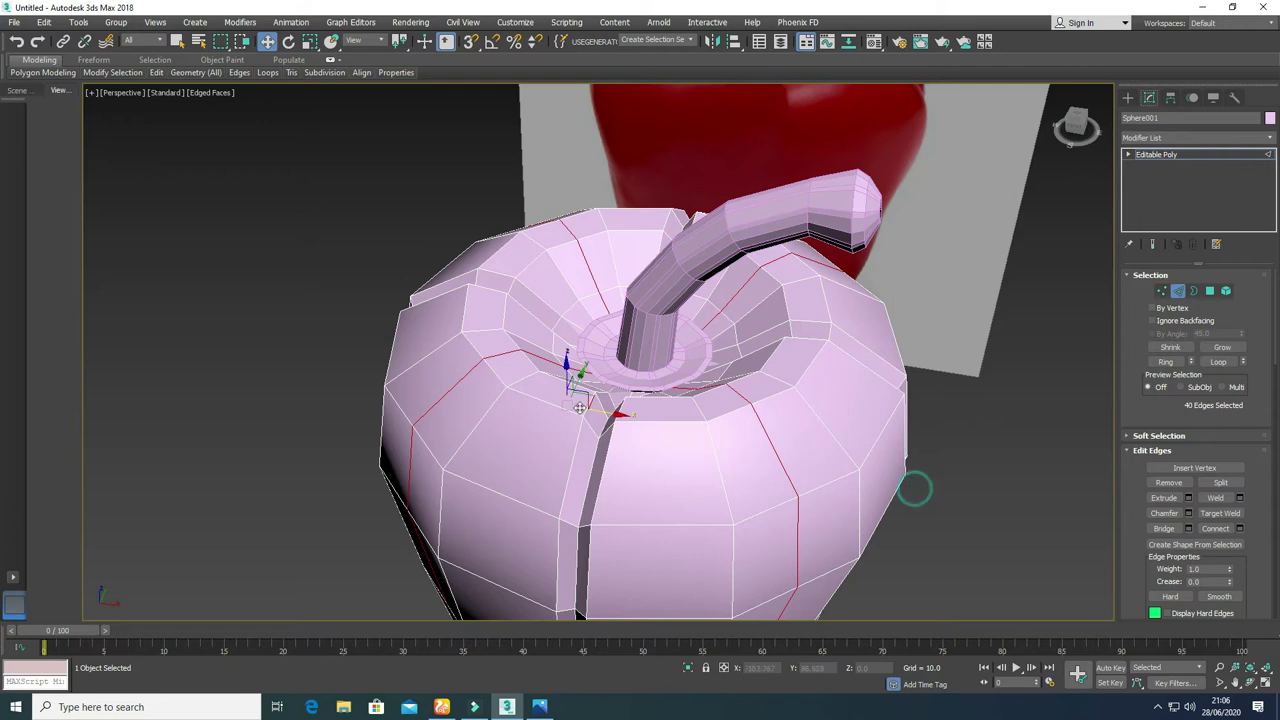
Step: Deselect the innermost edge of each new lobe loop beside the stem collar in wireframe display
scroll(593, 447, down, 4)
alt+middle_drag(593, 447, 655, 431)
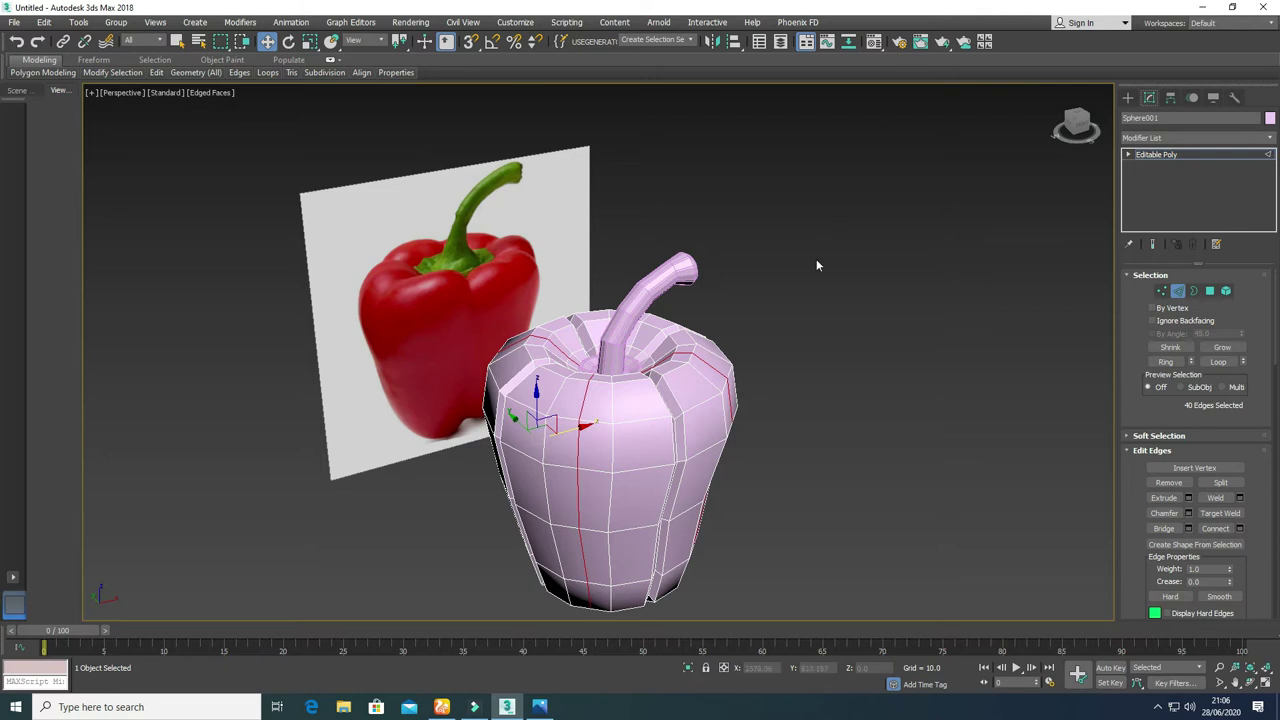
key(alt+w)
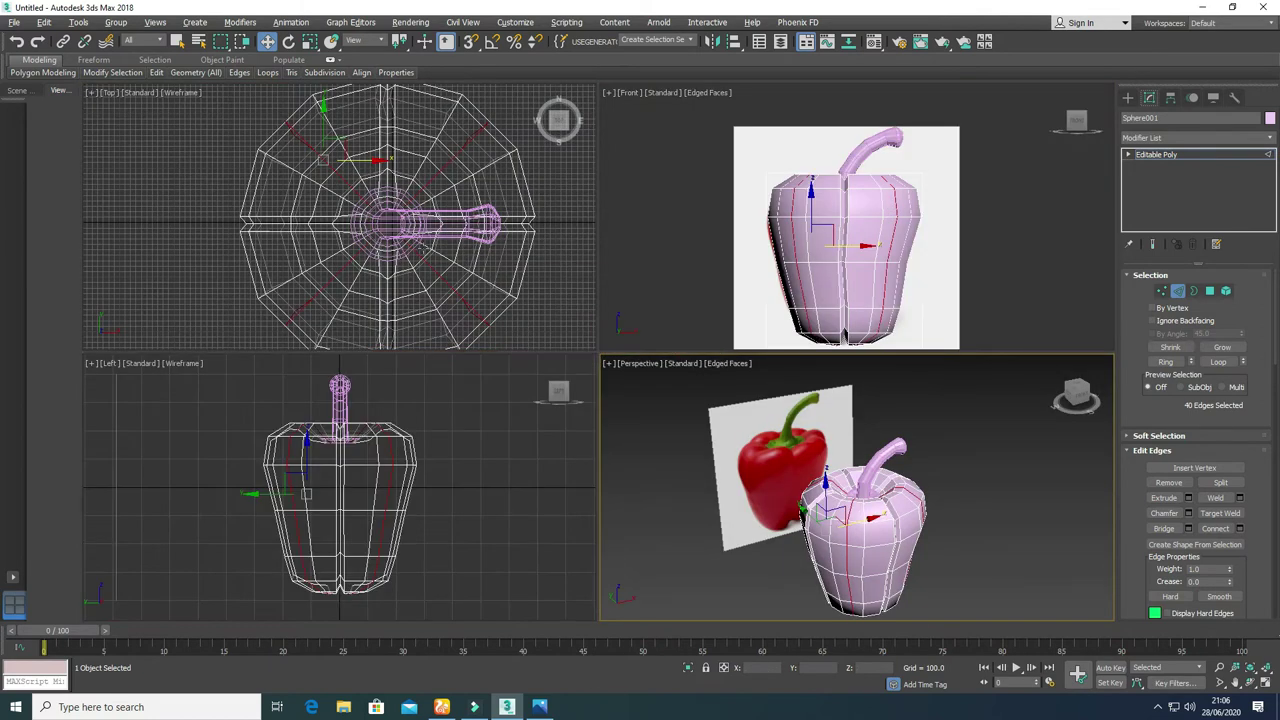
key(alt+w)
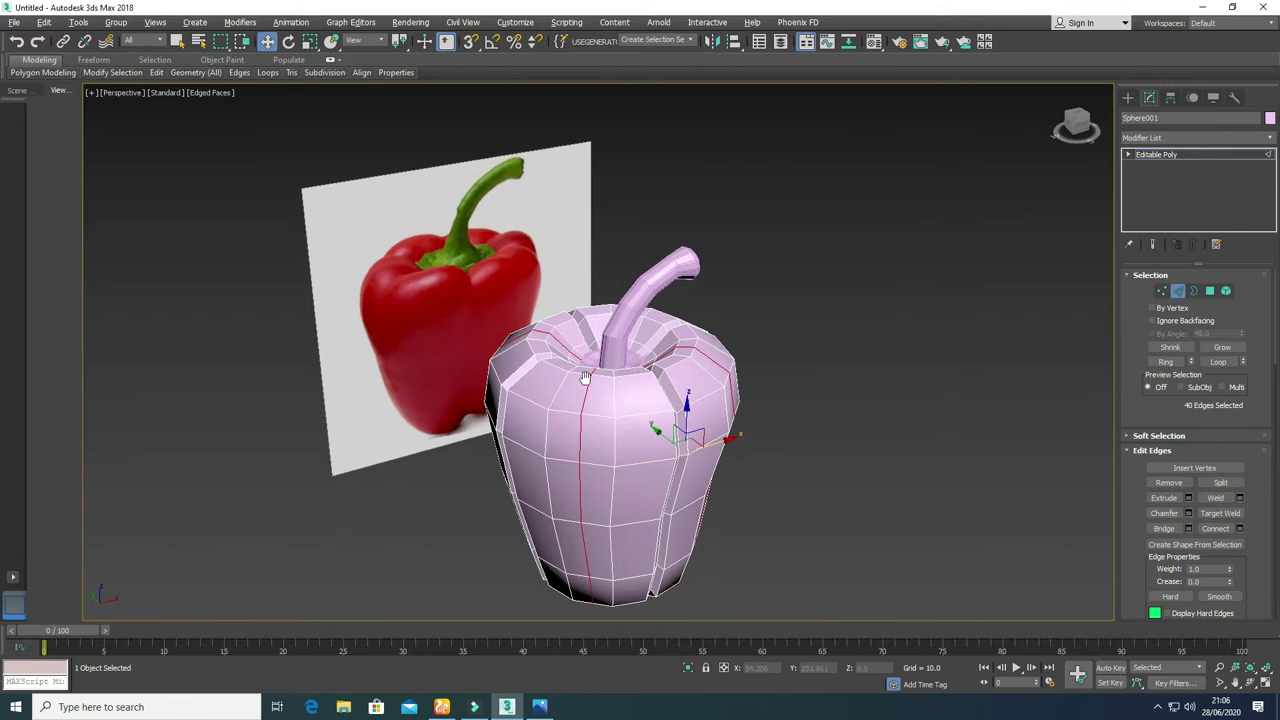
scroll(586, 377, up, 4)
alt+middle_drag(591, 372, 584, 379)
key(F3)
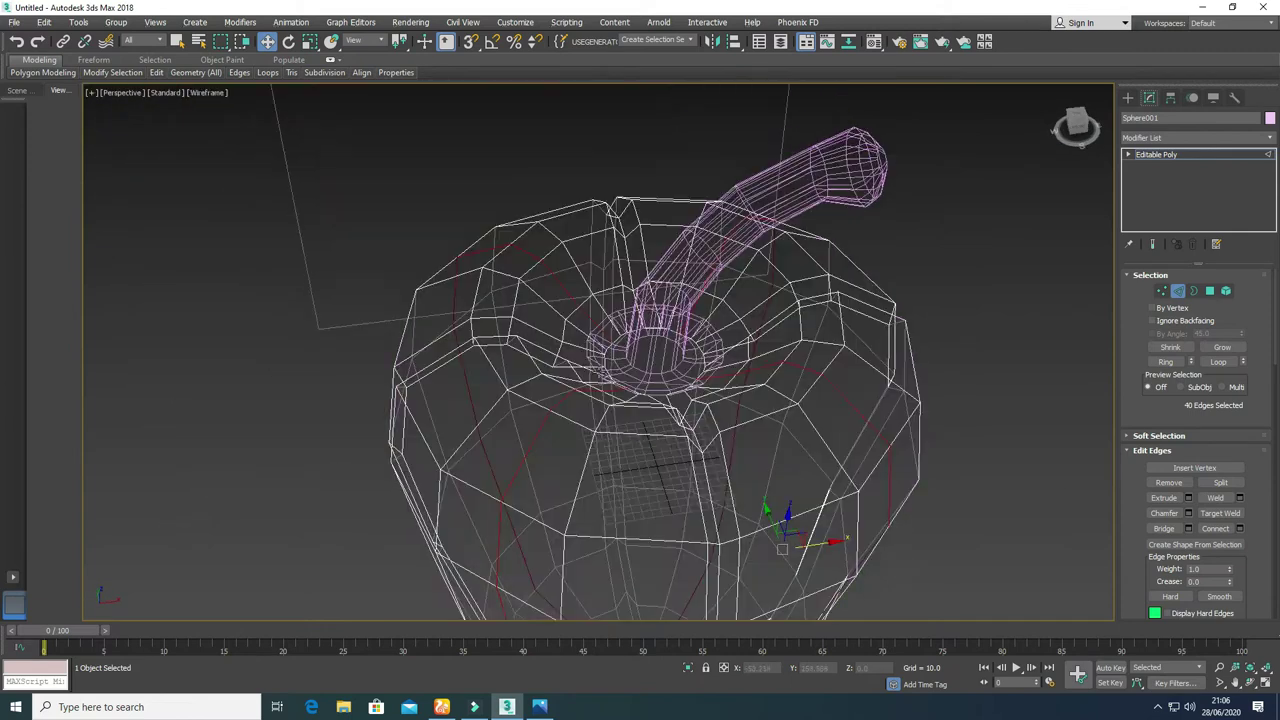
scroll(620, 365, up, 2)
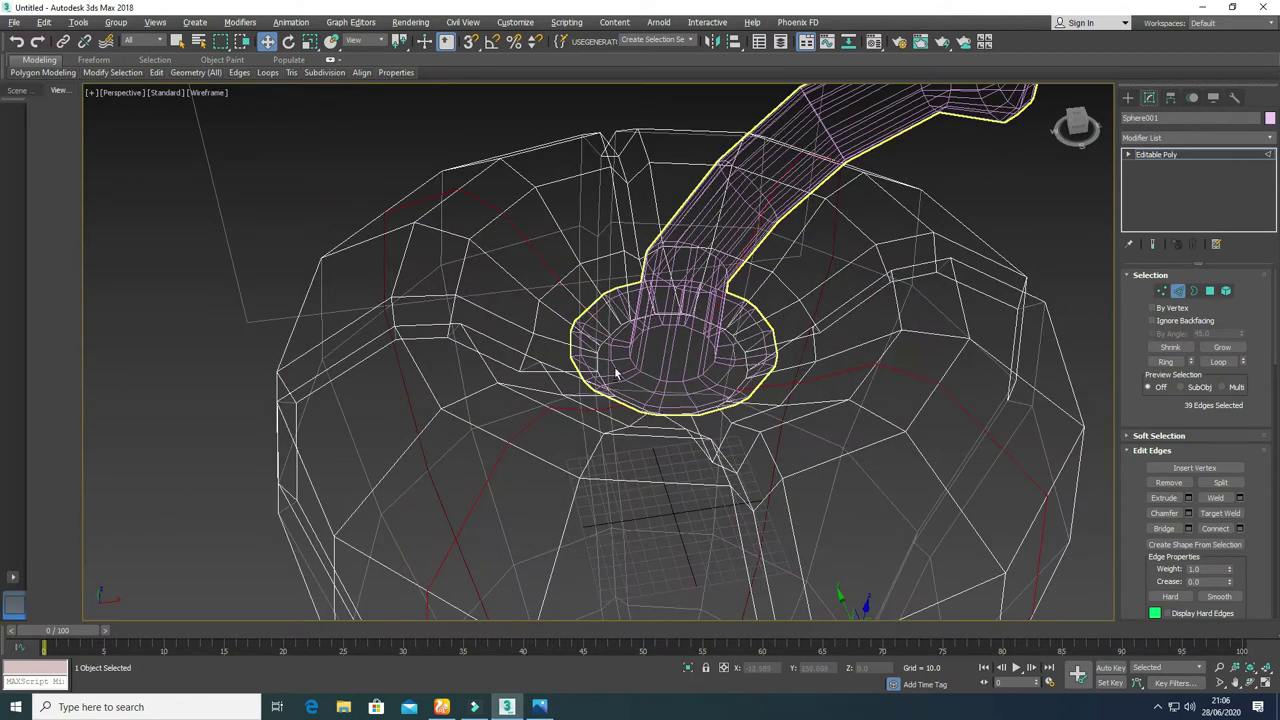
alt+click(609, 411)
alt+click(768, 390)
alt+click(717, 313)
Step: Deselect one more edge per lobe loop within the hollow around the stem
alt+middle_drag(717, 313, 765, 464)
alt+click(784, 440)
alt+click(533, 390)
alt+click(595, 237)
alt+click(798, 287)
scroll(524, 407, down, 4)
Step: Return to shaded display and deselect the loop edges that end at the hole in the pepper's underside
middle_drag(618, 463, 678, 321)
key(F3)
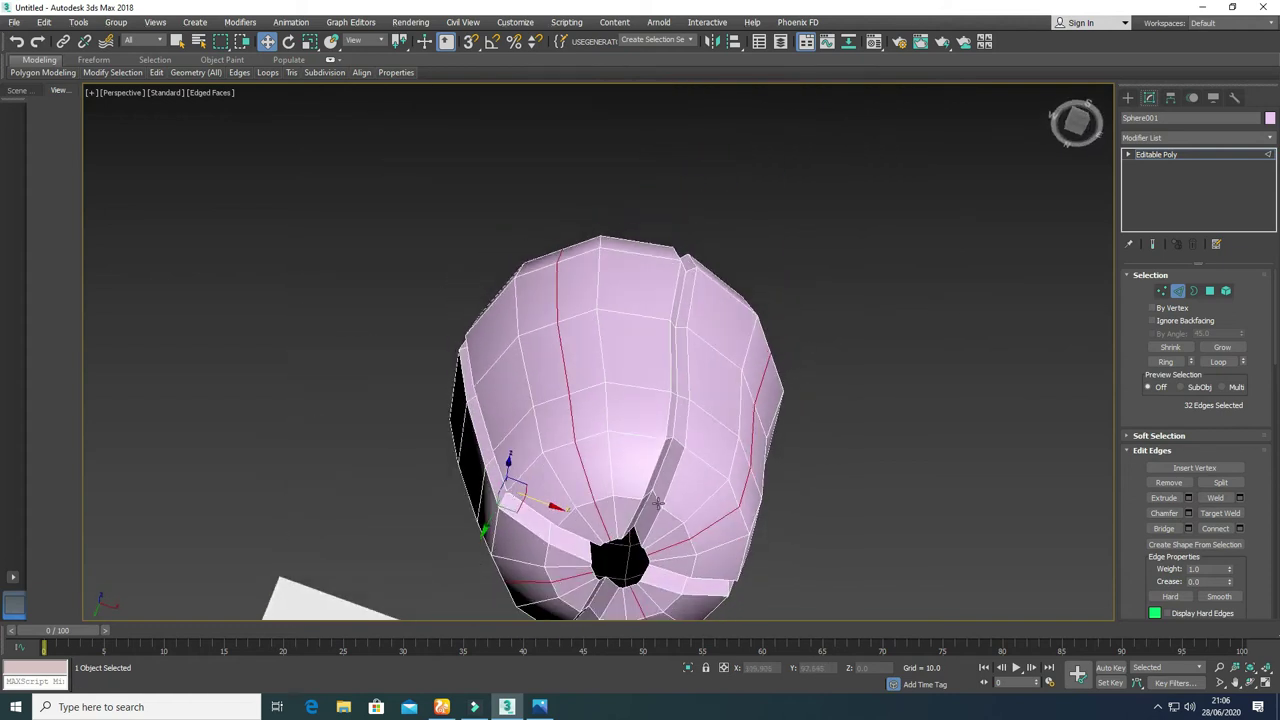
alt+click(568, 578)
Step: Raise the remaining selected lobe edges by about 37.8 units along Z to form crests
alt+middle_drag(620, 440, 632, 517)
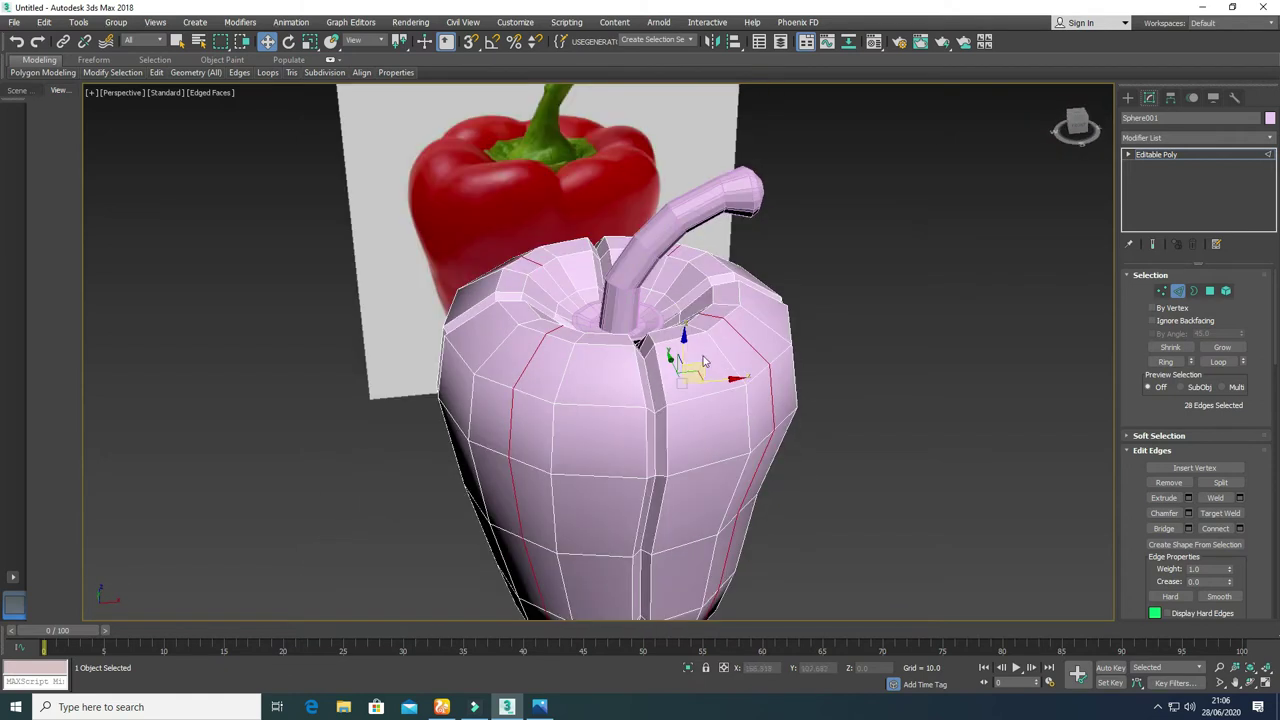
drag(682, 342, 684, 322)
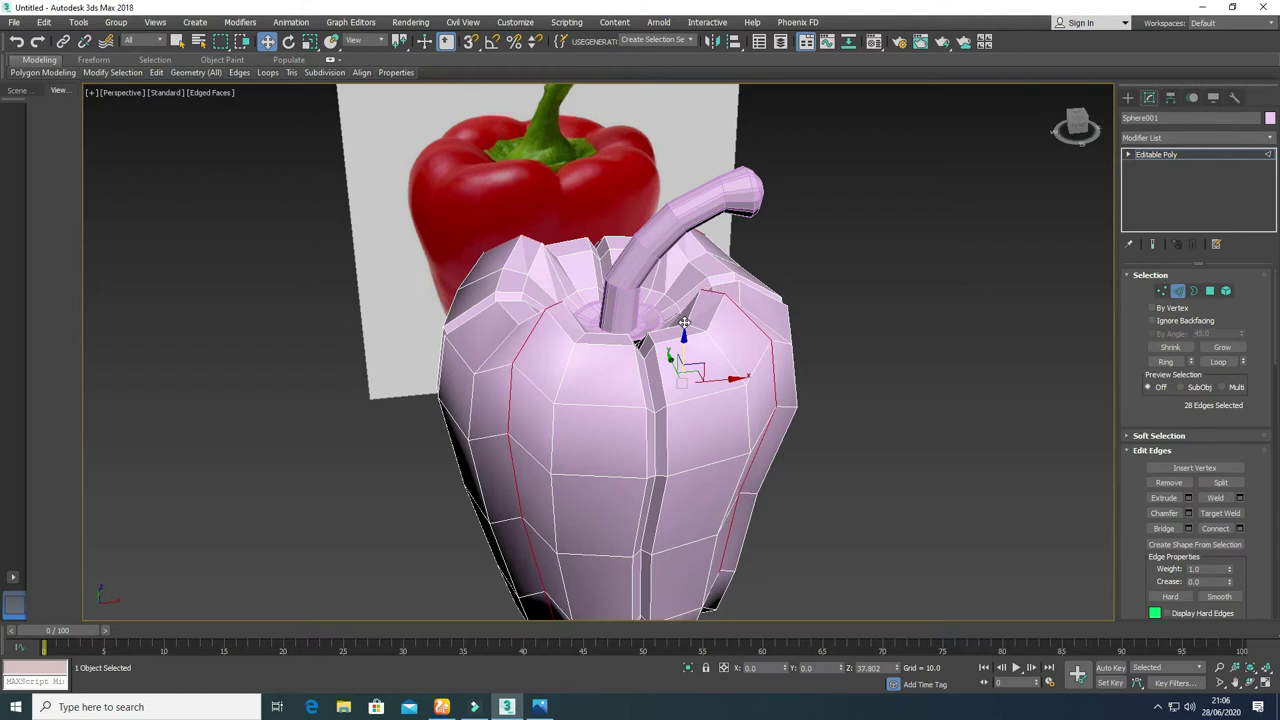
mouse_move(614, 423)
alt+middle_down()
mouse_move(654, 409)
mouse_move(632, 419)
alt+middle_up()
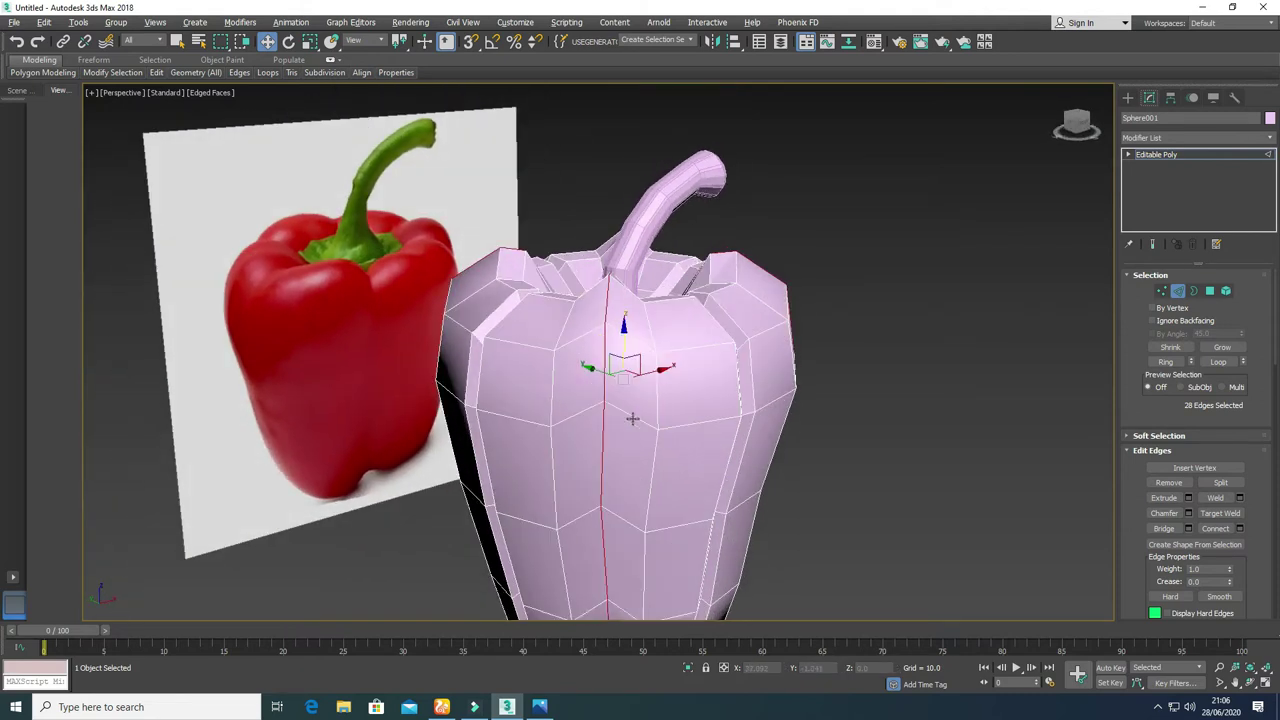
Step: Leave Edge mode and apply a TurboSmooth modifier with one iteration to the pepper body
click(1177, 292)
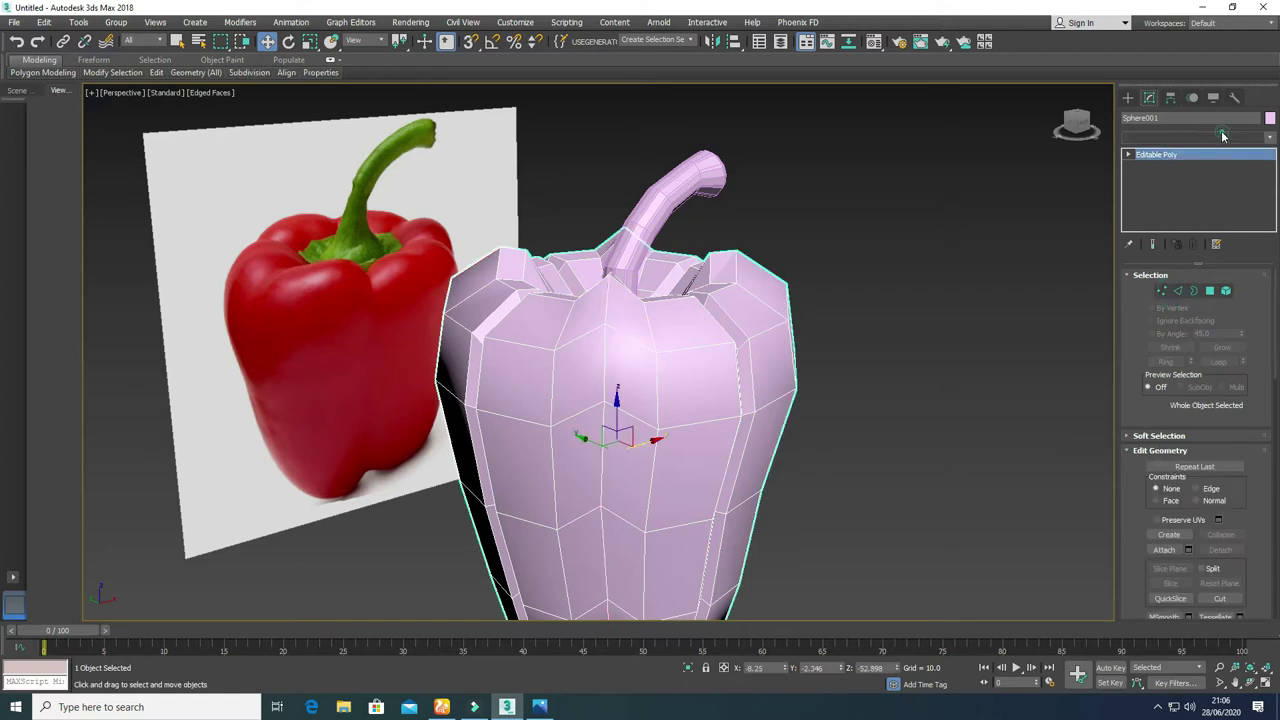
click(1221, 136)
scroll(1214, 162, down, 10)
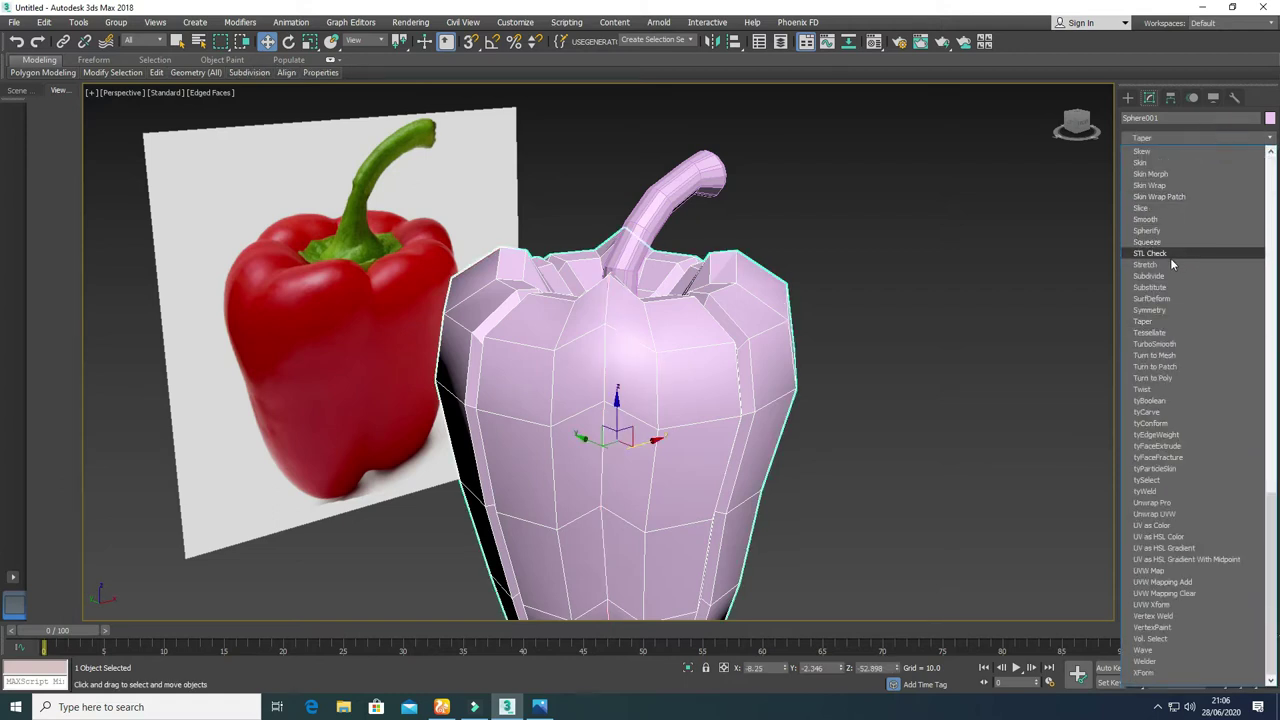
click(1156, 344)
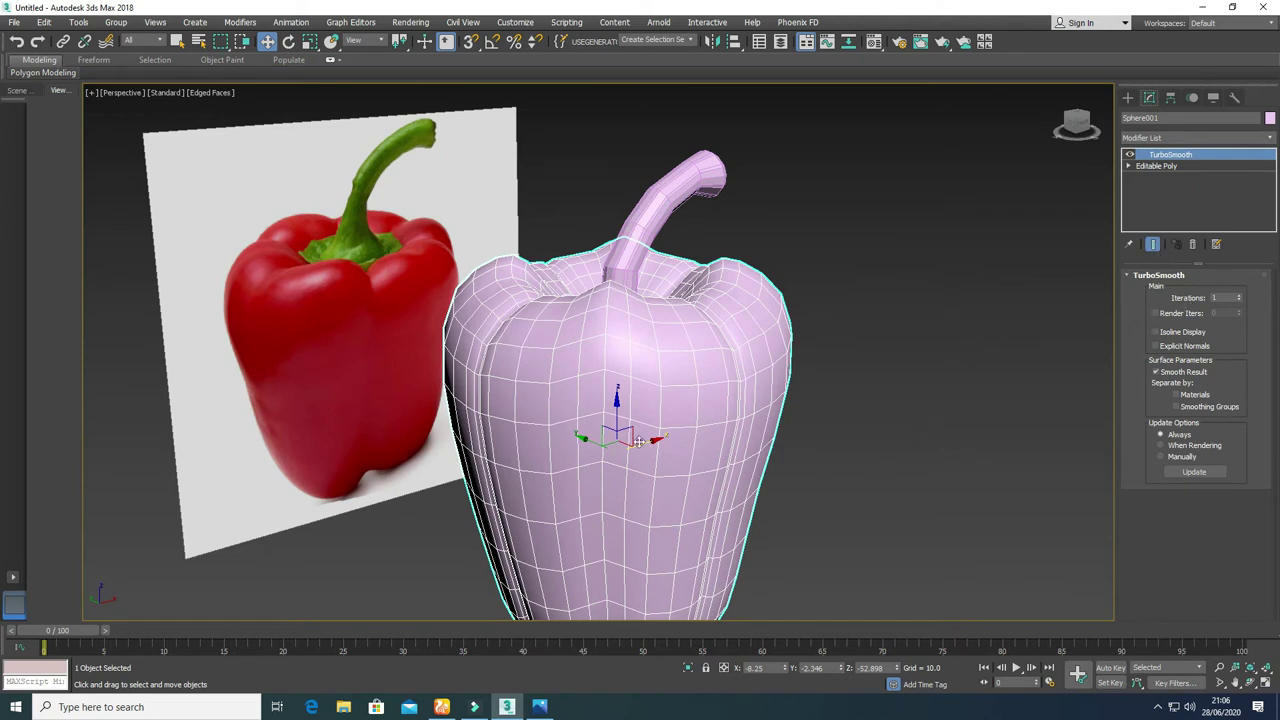
scroll(639, 441, down, 3)
mouse_move(639, 441)
alt+middle_down()
mouse_move(649, 349)
mouse_move(660, 478)
mouse_move(700, 465)
mouse_move(651, 458)
alt+middle_up()
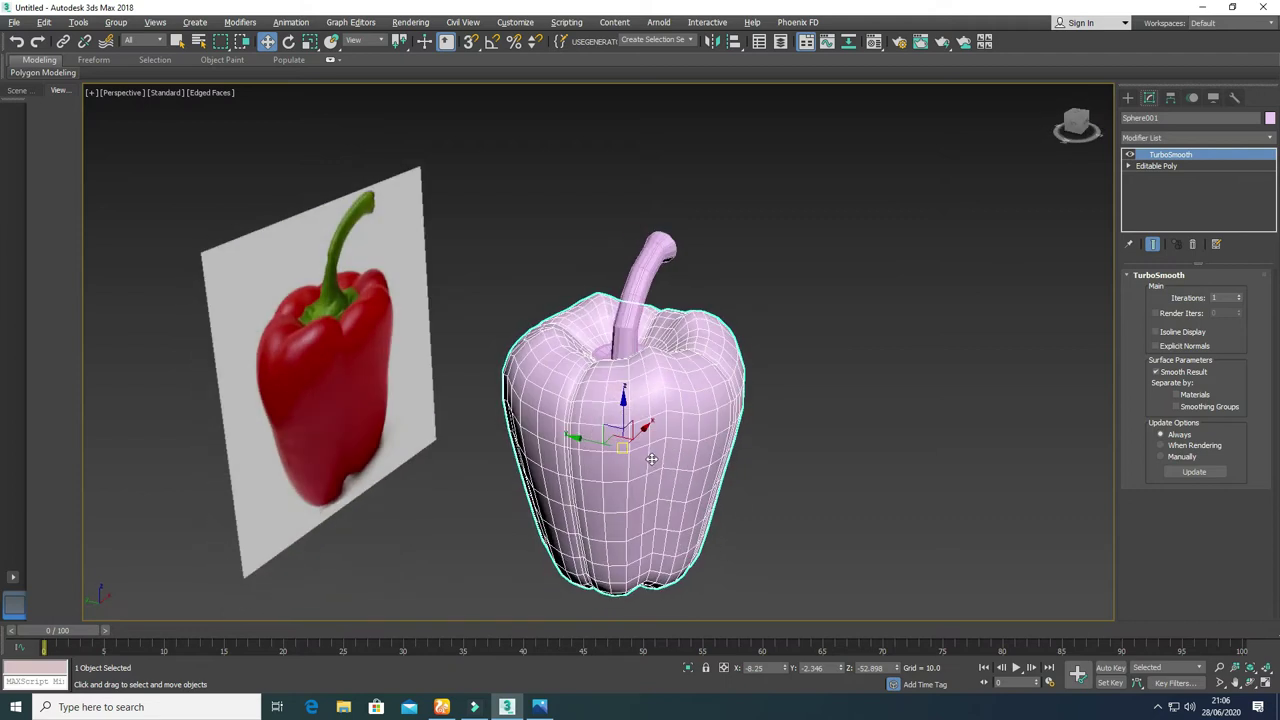
Step: Return to the Edge level of the Editable Poly beneath TurboSmooth and show the smoothed end result while editing
click(1128, 167)
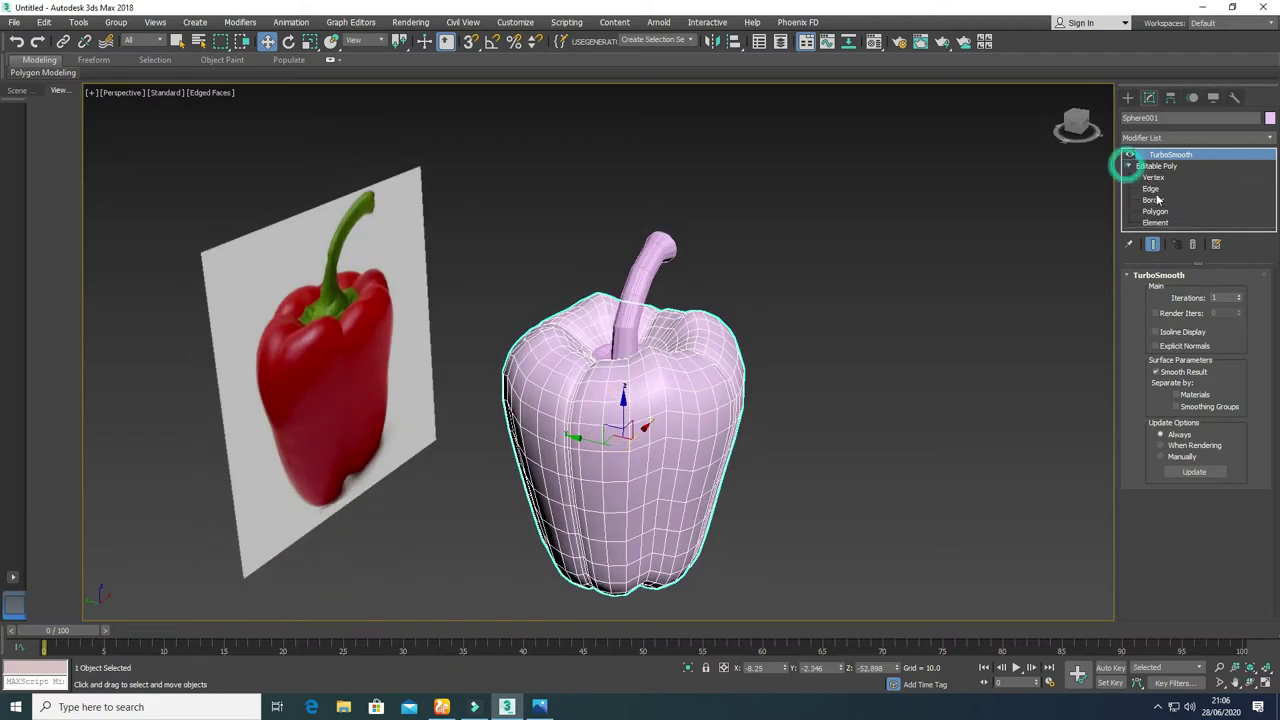
click(1151, 189)
scroll(695, 423, up, 2)
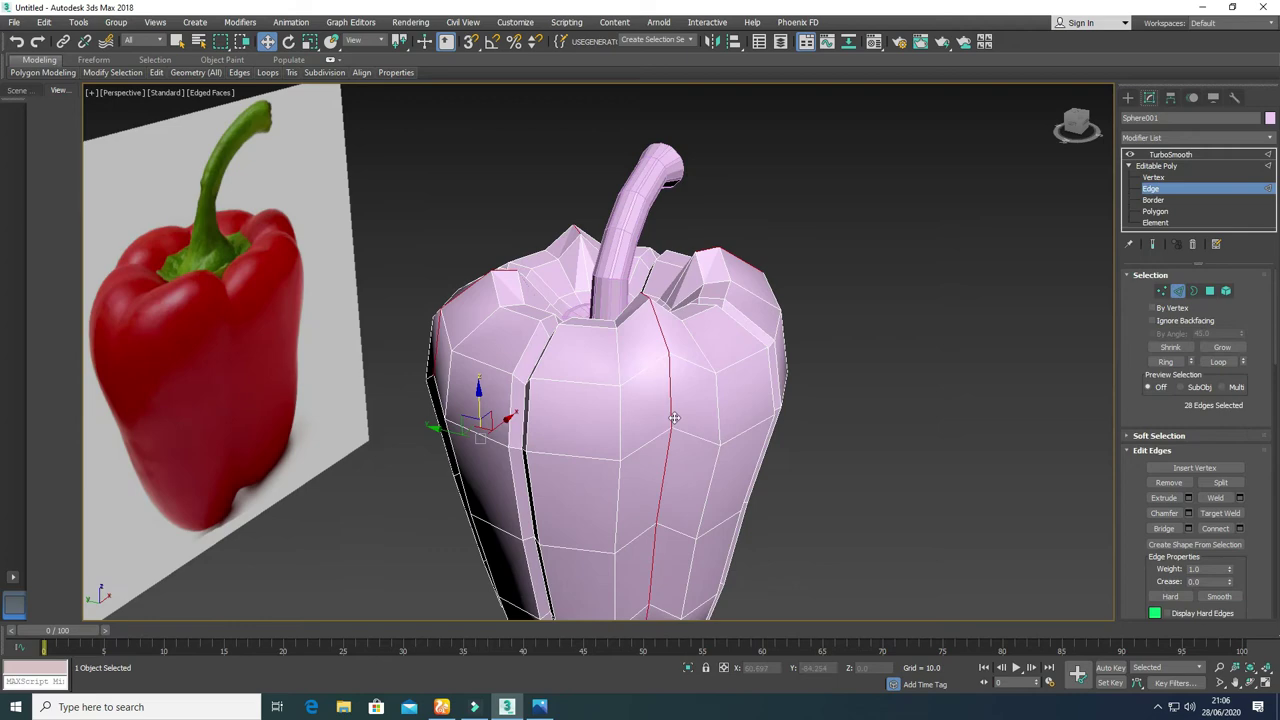
click(1152, 244)
Step: Select eight edges on the upper shoulders of the lobes, working all the way around the pepper
alt+middle_drag(453, 376, 622, 390)
click(643, 375)
ctrl+click(556, 380)
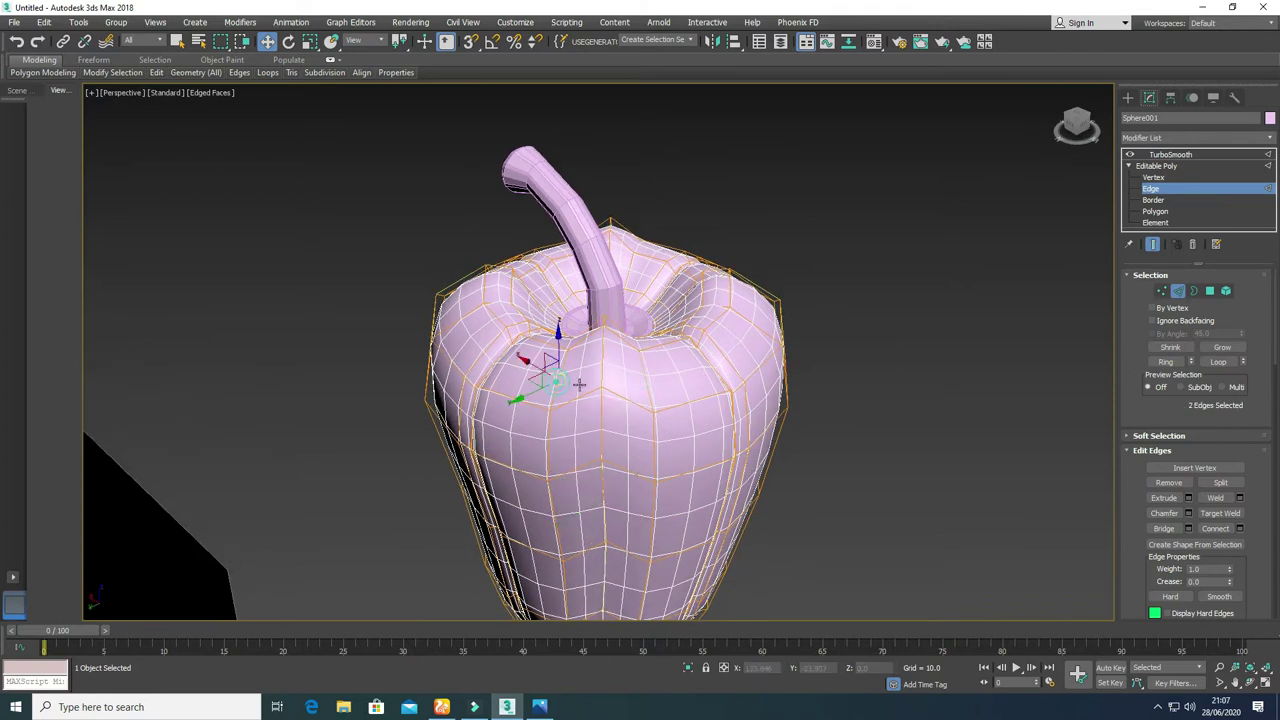
alt+middle_drag(675, 423, 588, 424)
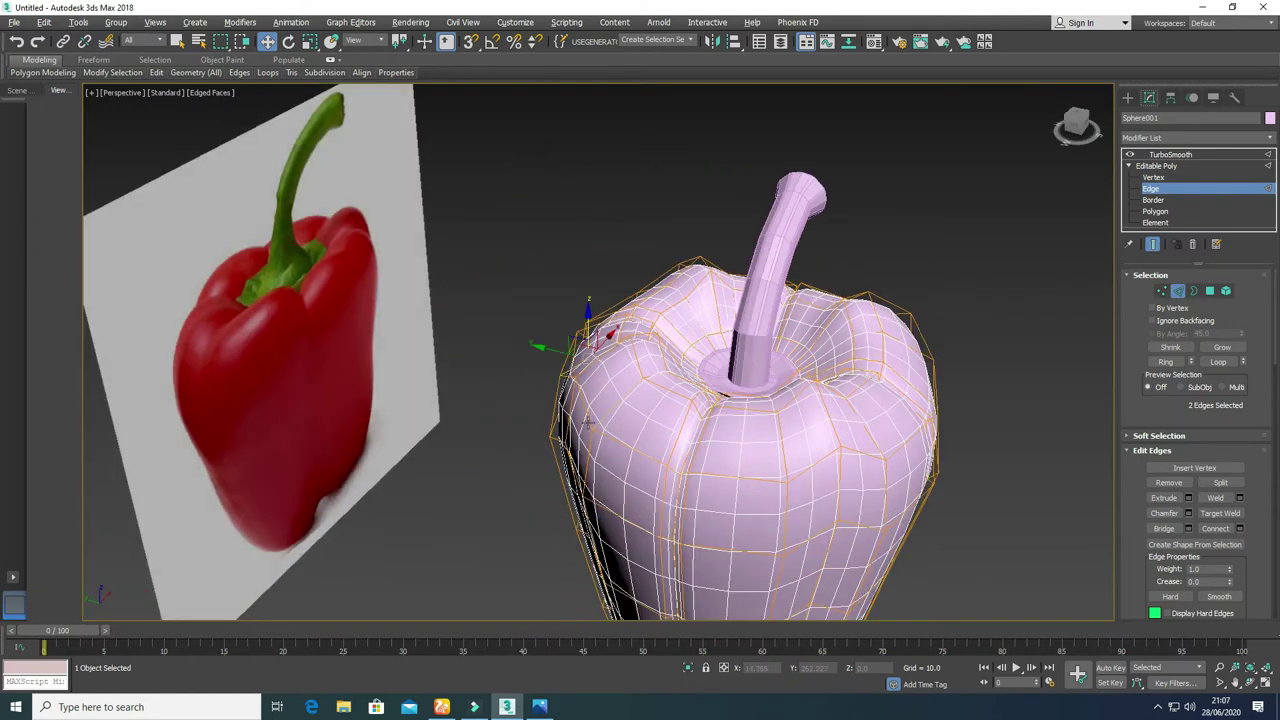
alt+middle_drag(686, 447, 603, 408)
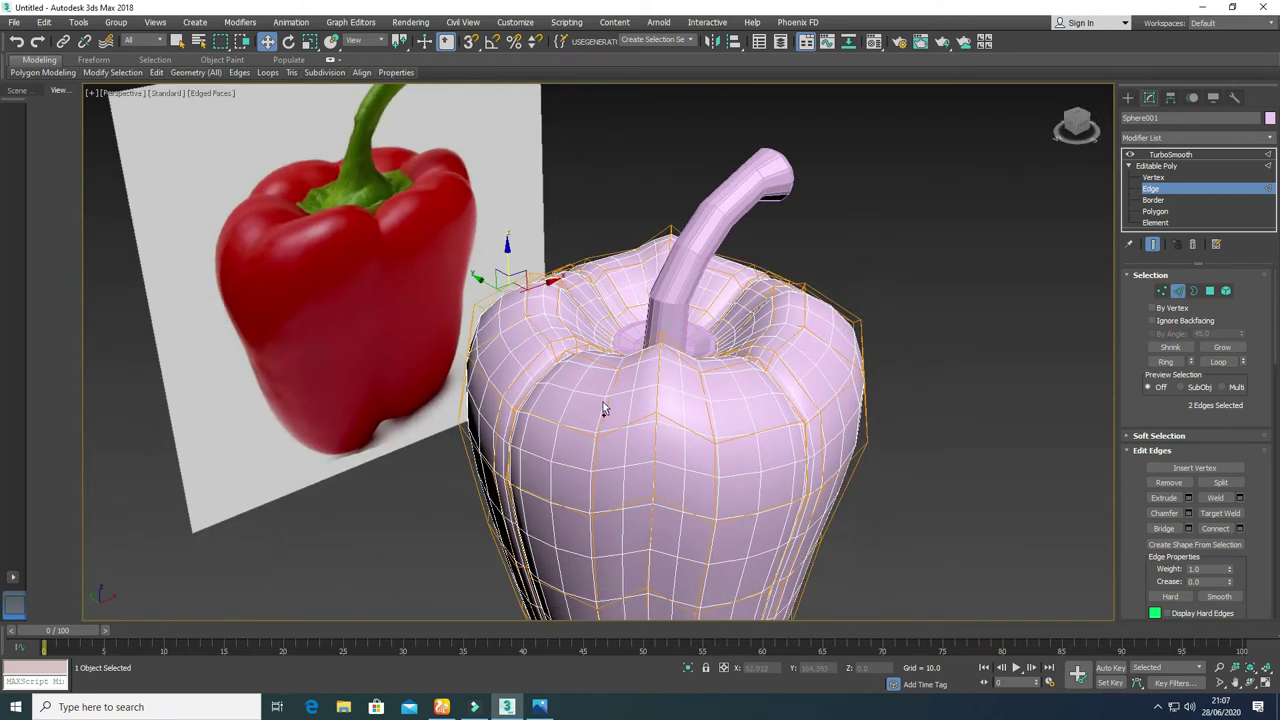
ctrl+click(603, 412)
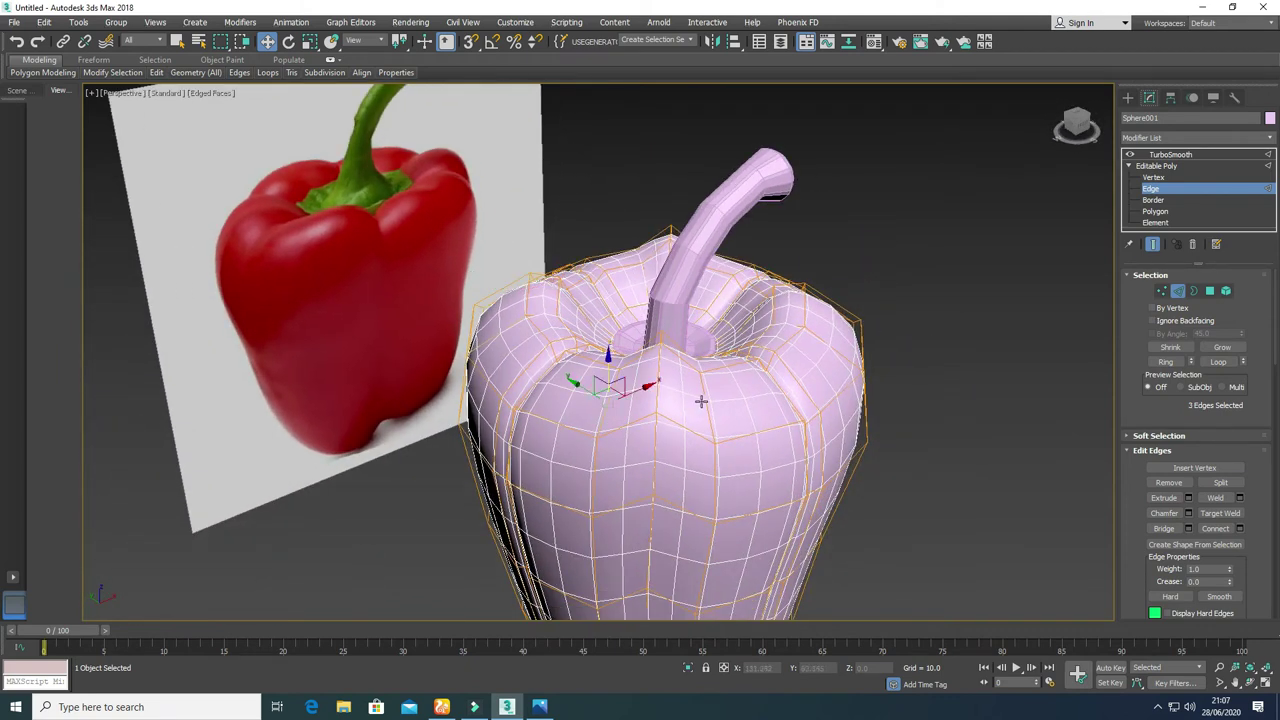
alt+middle_drag(650, 437, 588, 408)
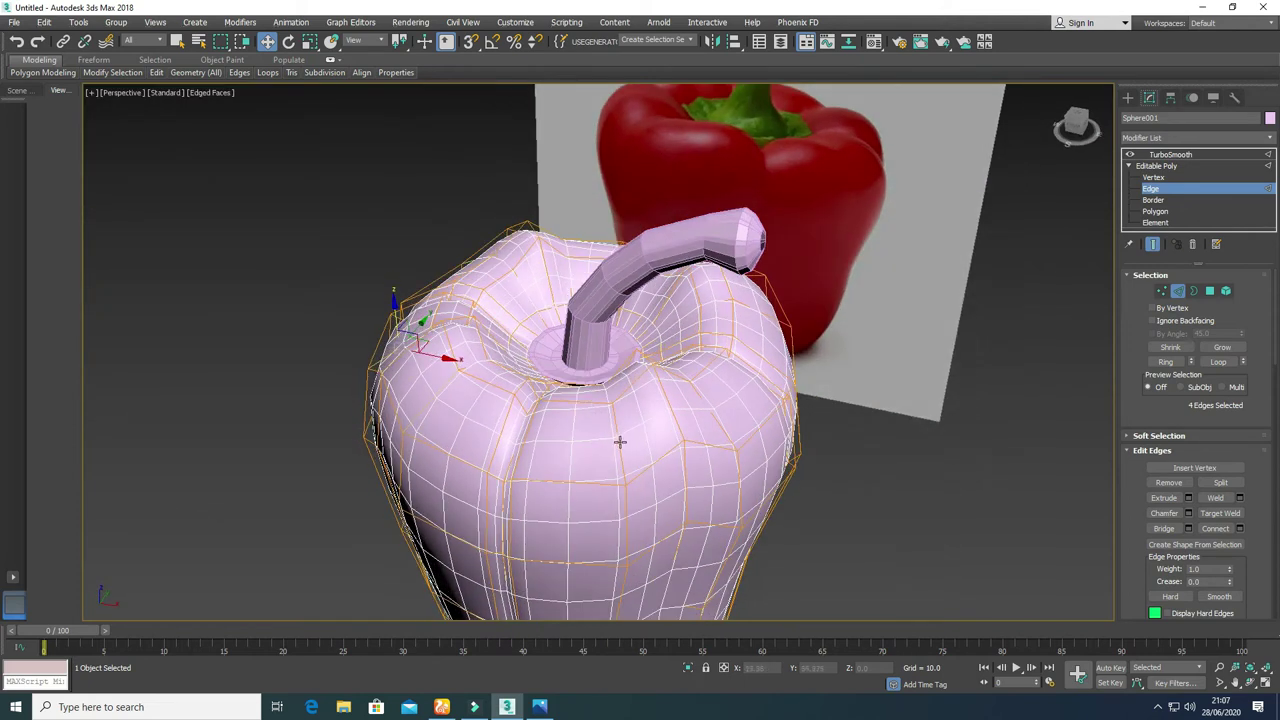
ctrl+click(616, 442)
alt+middle_drag(678, 462, 535, 488)
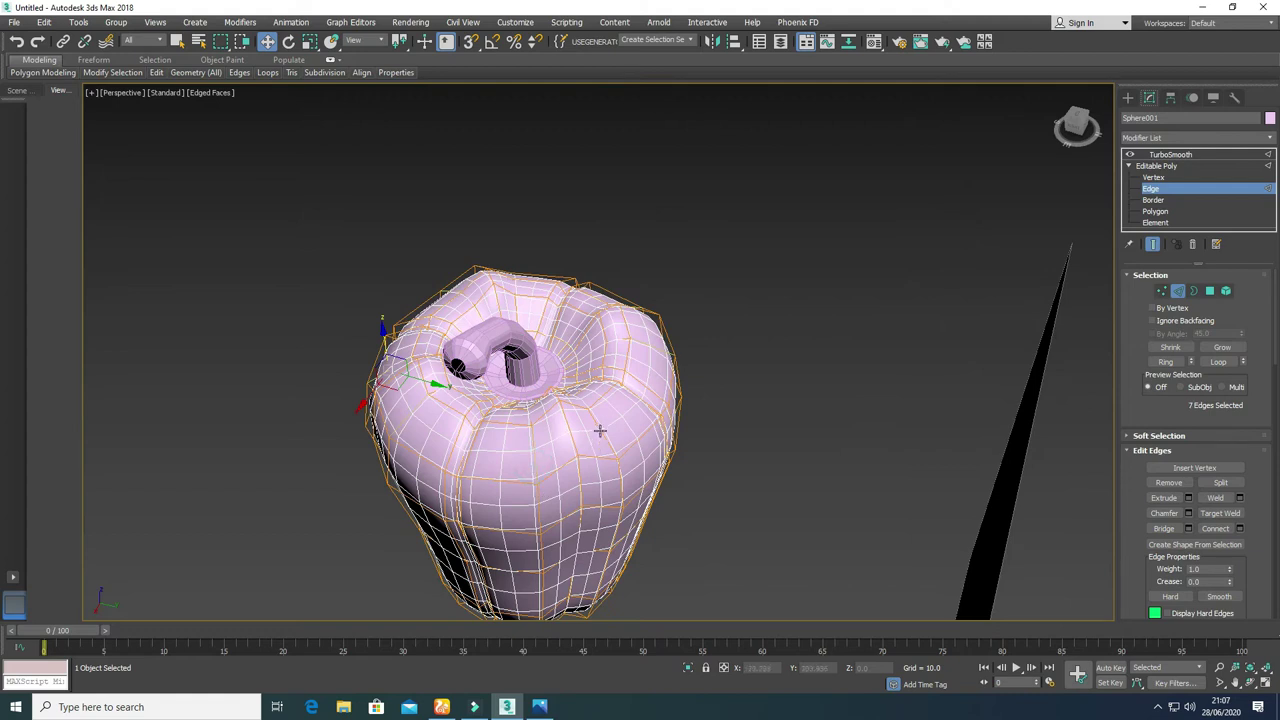
alt+middle_drag(476, 470, 543, 417)
scroll(563, 397, up, 3)
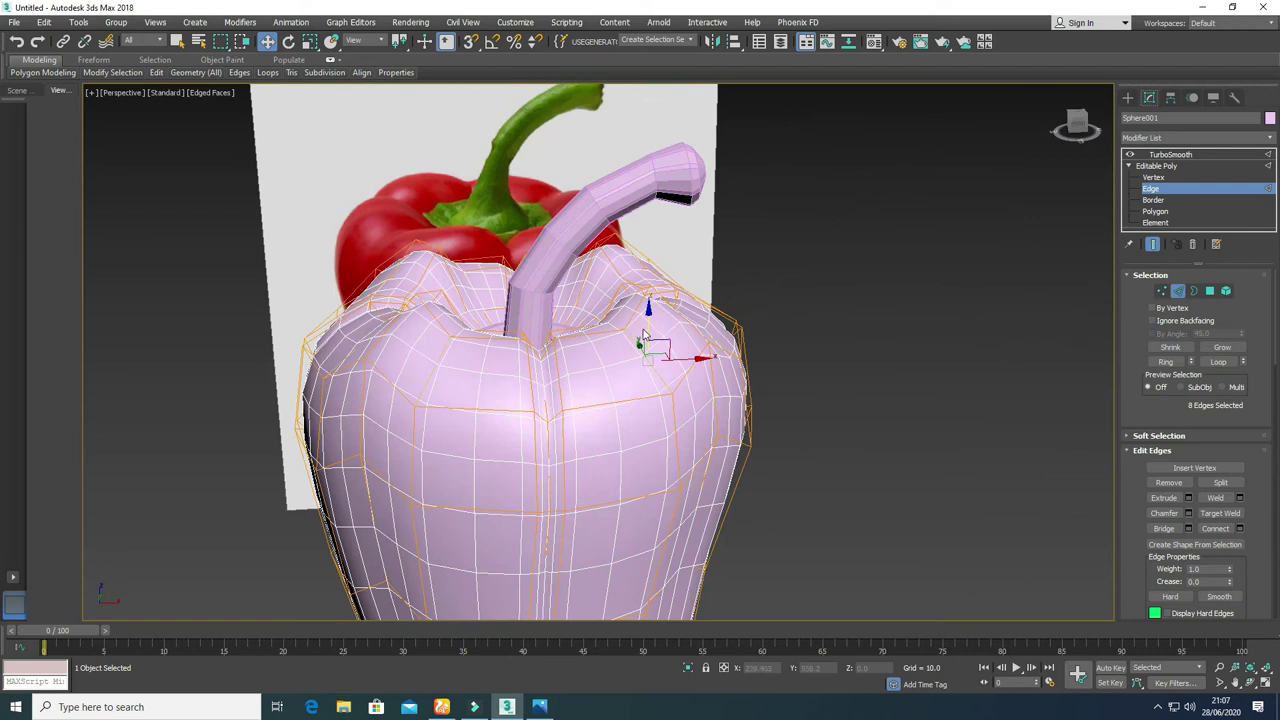
Step: Raise the selected shoulder edges slightly along Z and leave Edge mode
mouse_move(646, 326)
mouse_down()
mouse_move(639, 287)
mouse_move(641, 316)
mouse_move(636, 305)
mouse_up()
scroll(584, 408, down, 2)
mouse_move(585, 409)
middle_down()
mouse_move(590, 369)
mouse_move(586, 400)
mouse_move(603, 410)
middle_up()
scroll(567, 373, down, 3)
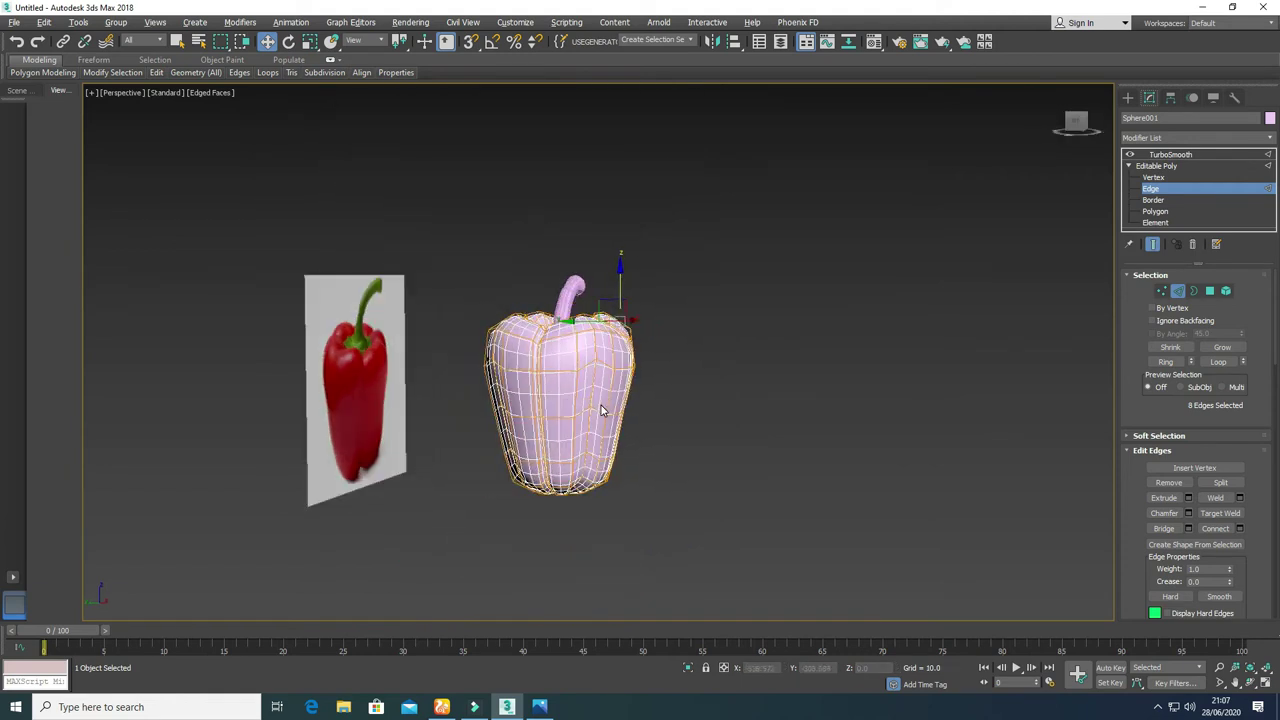
click(1177, 291)
click(776, 425)
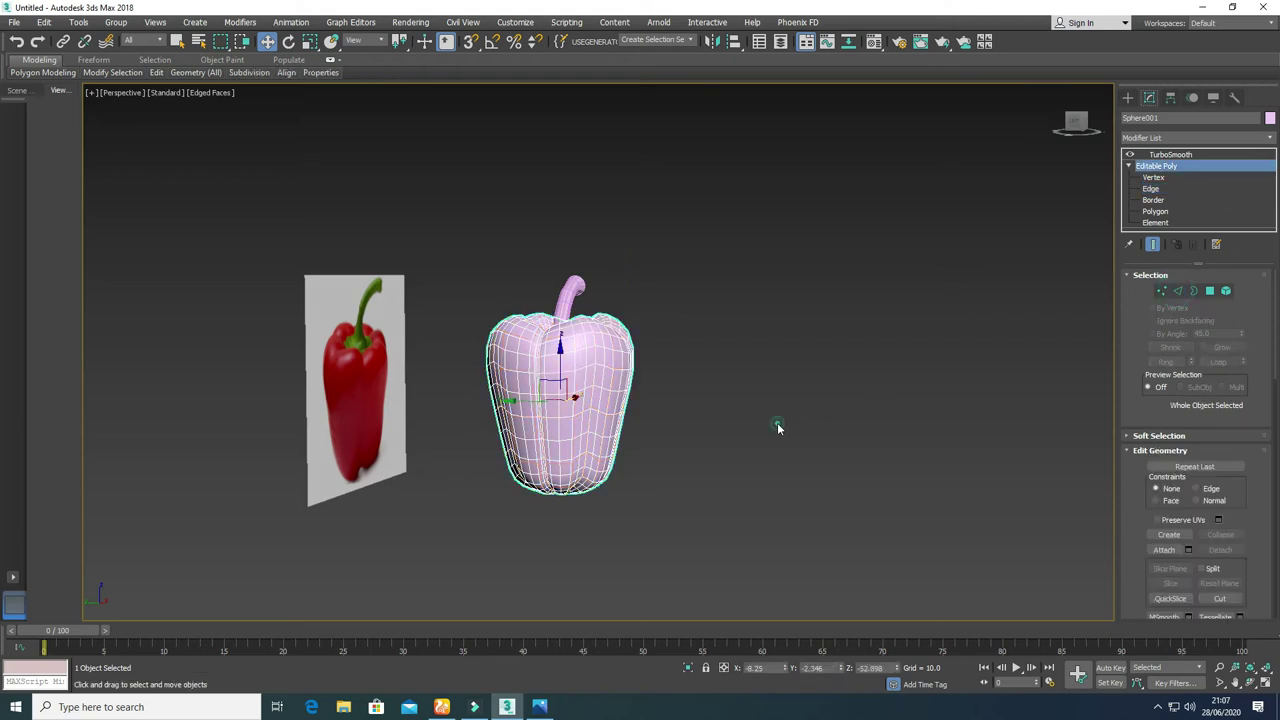
Step: Apply a TurboSmooth modifier to the stem, then deselect it and view the model without edged faces
click(576, 281)
click(575, 284)
click(1172, 137)
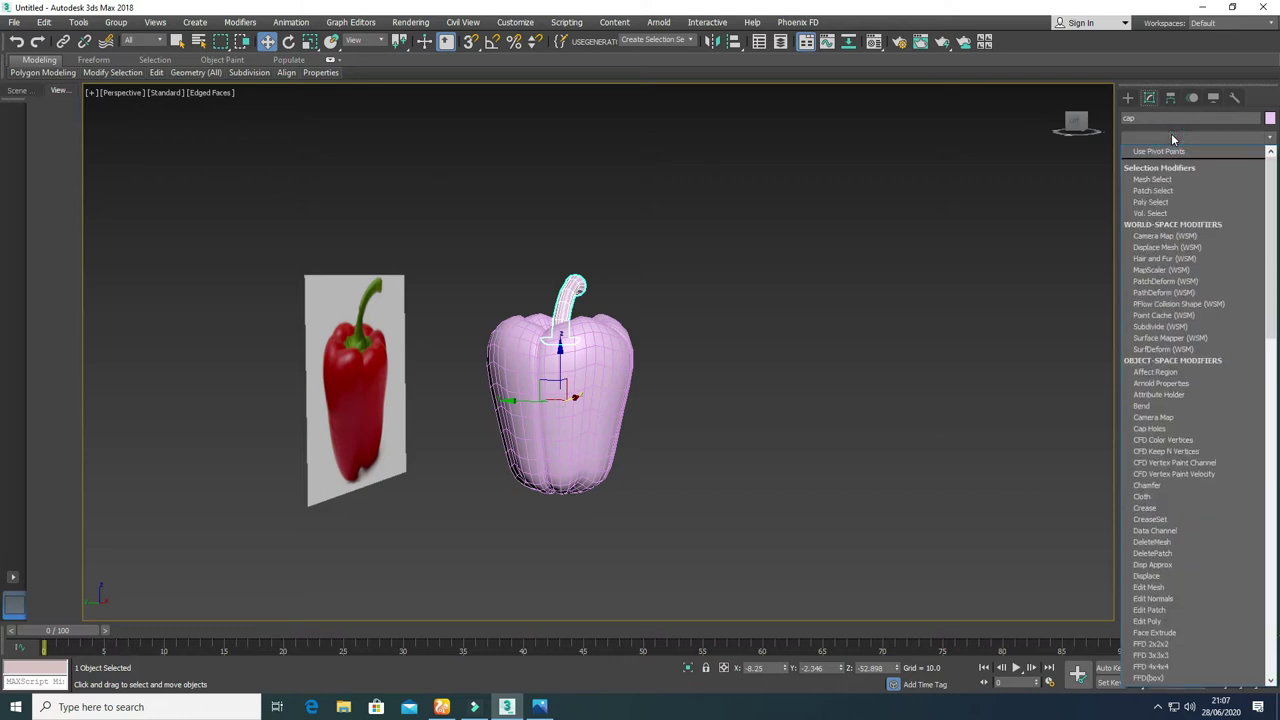
scroll(1172, 350, down, 10)
click(1172, 348)
click(790, 463)
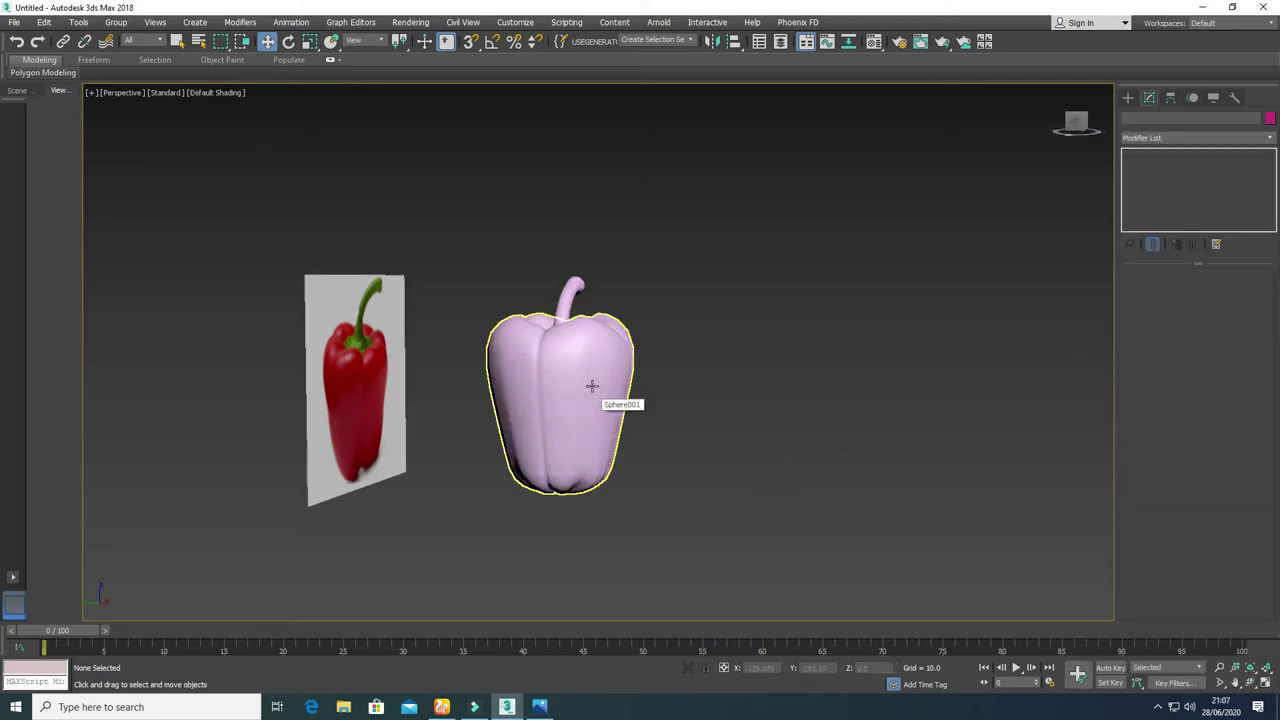
Step: Remove TurboSmooth from the pepper body and select the border of the hole in its underside
alt+middle_drag(590, 388, 618, 333)
click(619, 332)
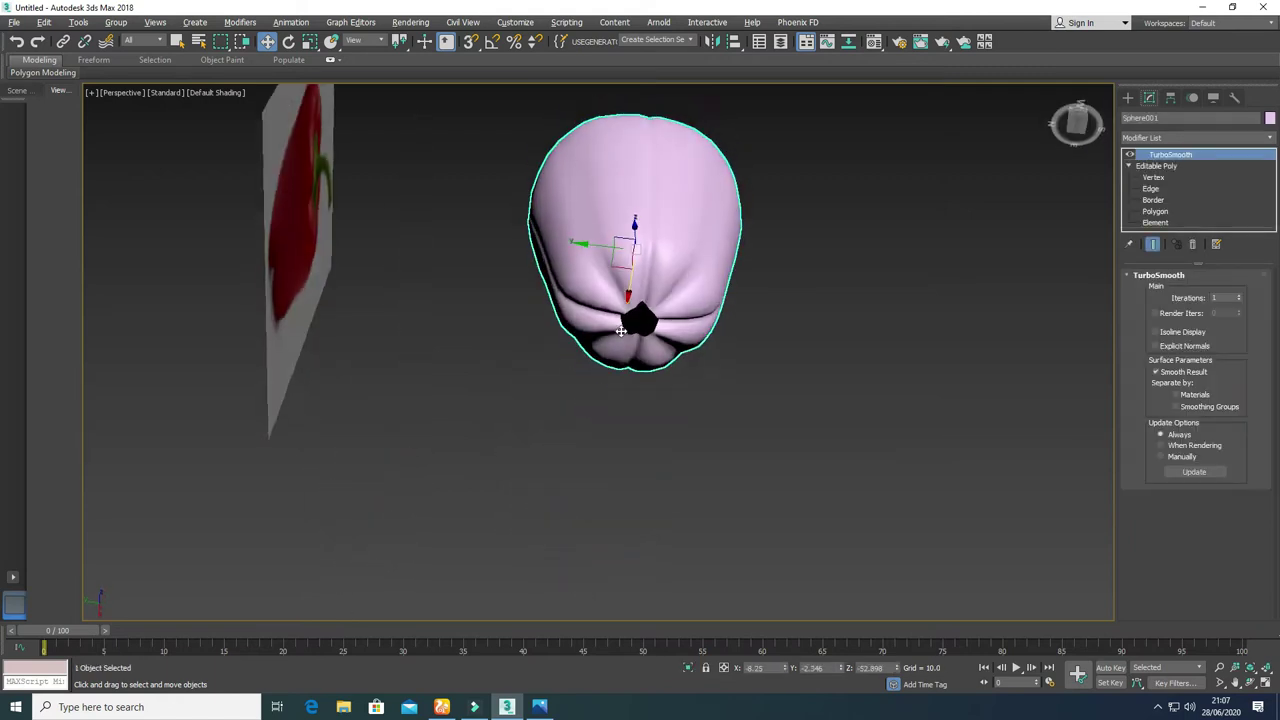
scroll(641, 316, up, 4)
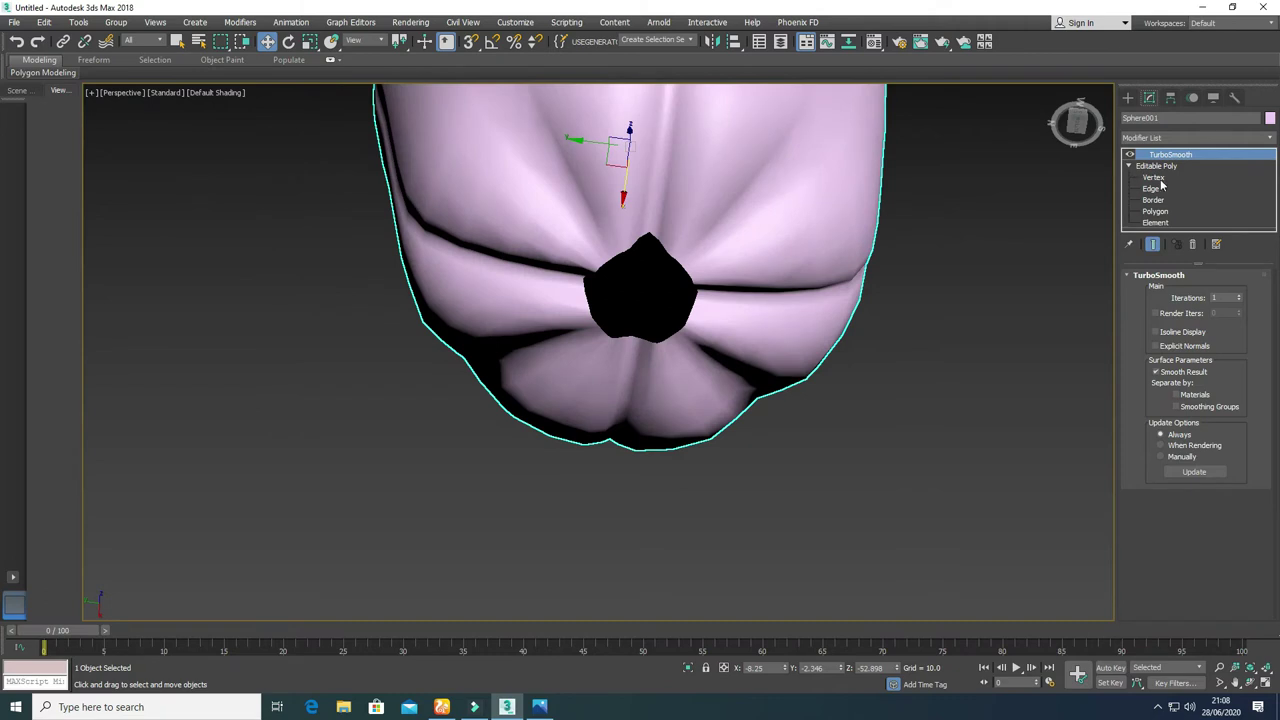
click(1191, 245)
click(1154, 189)
click(683, 268)
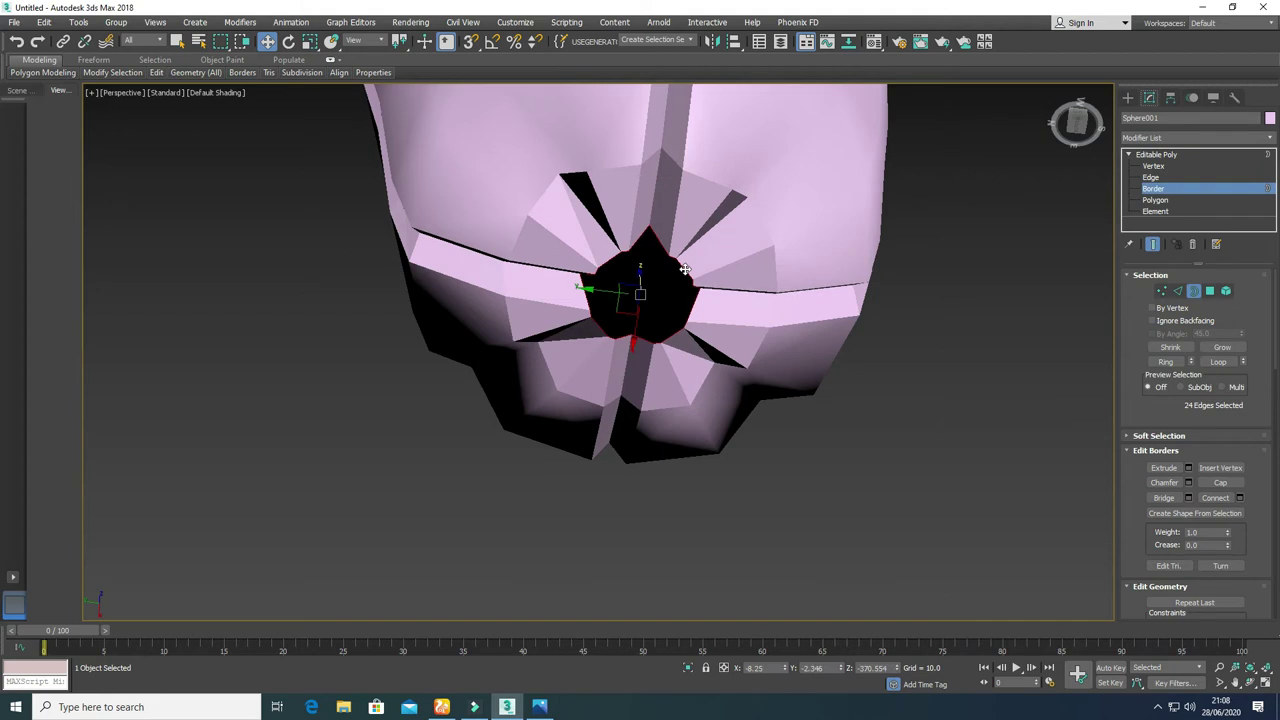
Step: Apply a Spherify modifier to the selected hole border and convert the body back to an Editable Poly
click(1160, 138)
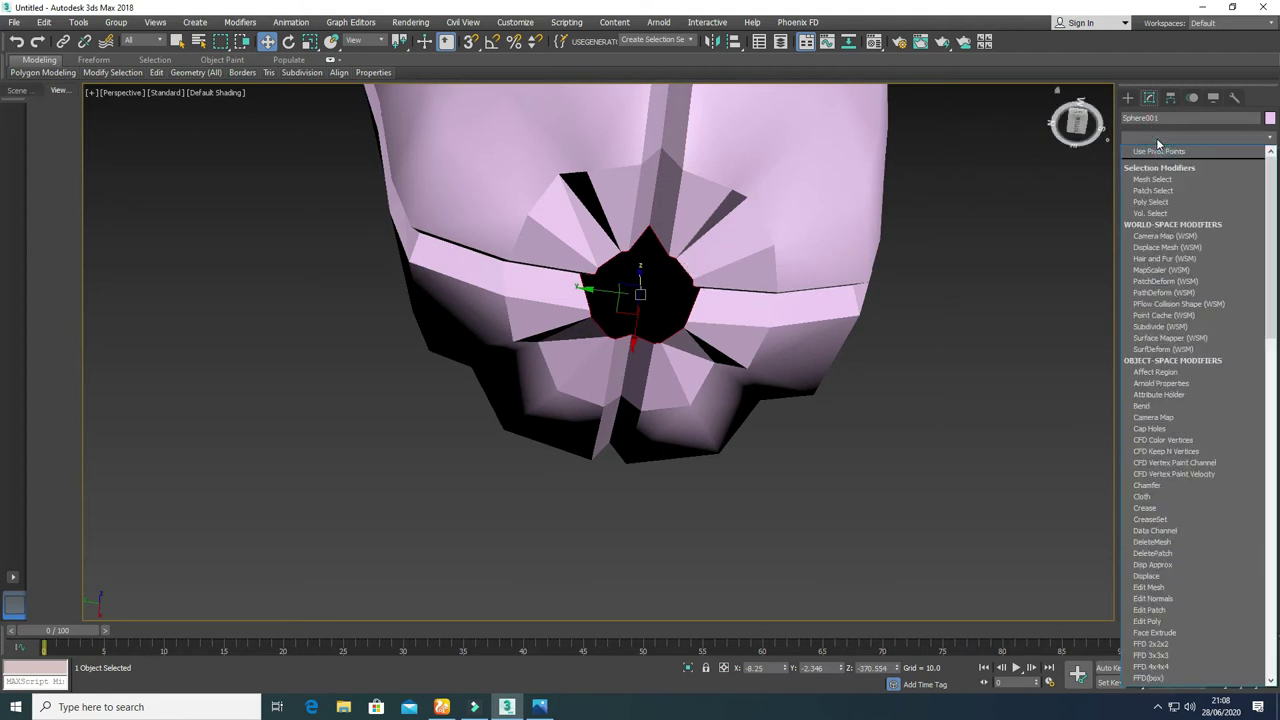
key(s)
key(s)
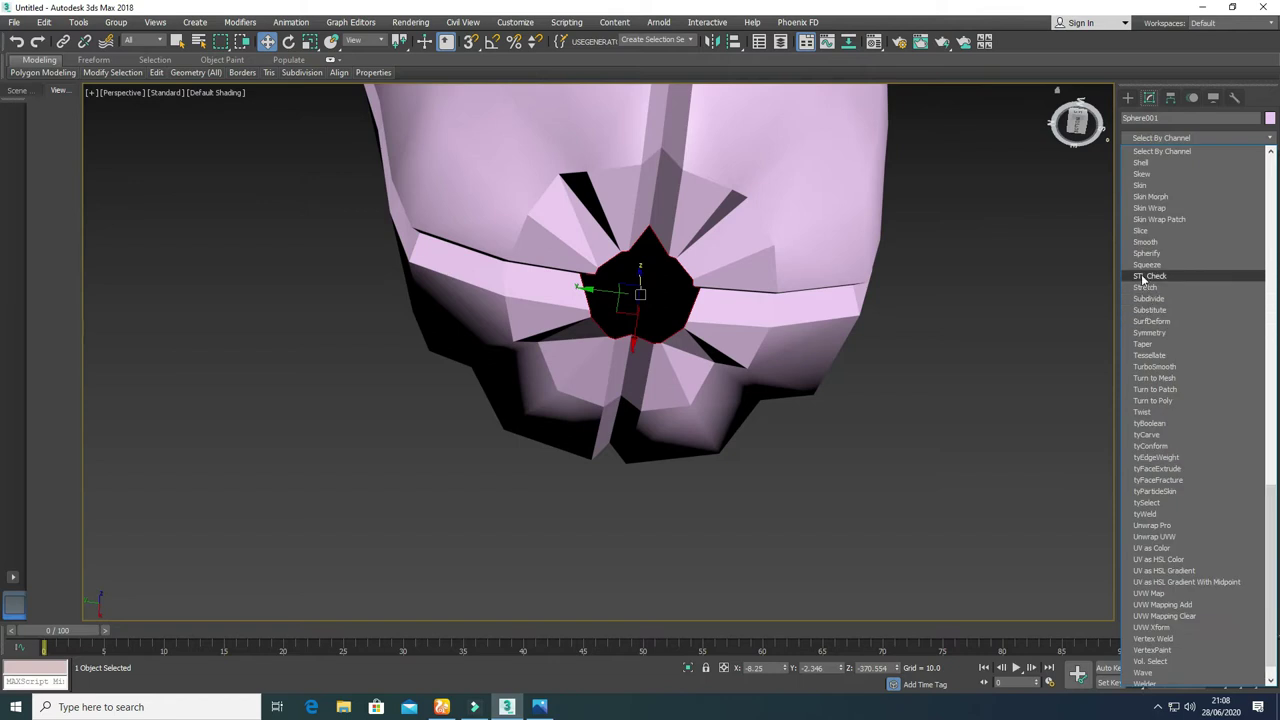
click(1147, 254)
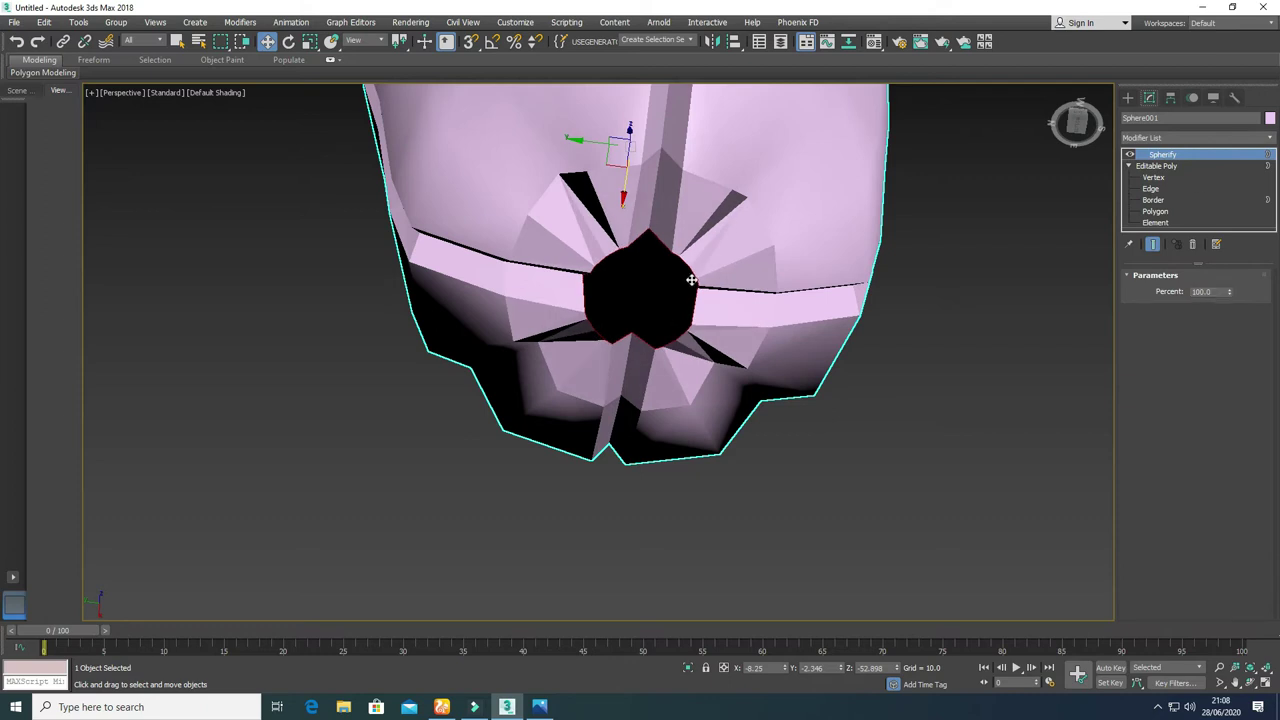
right_click(668, 245)
mouse_move(740, 375)
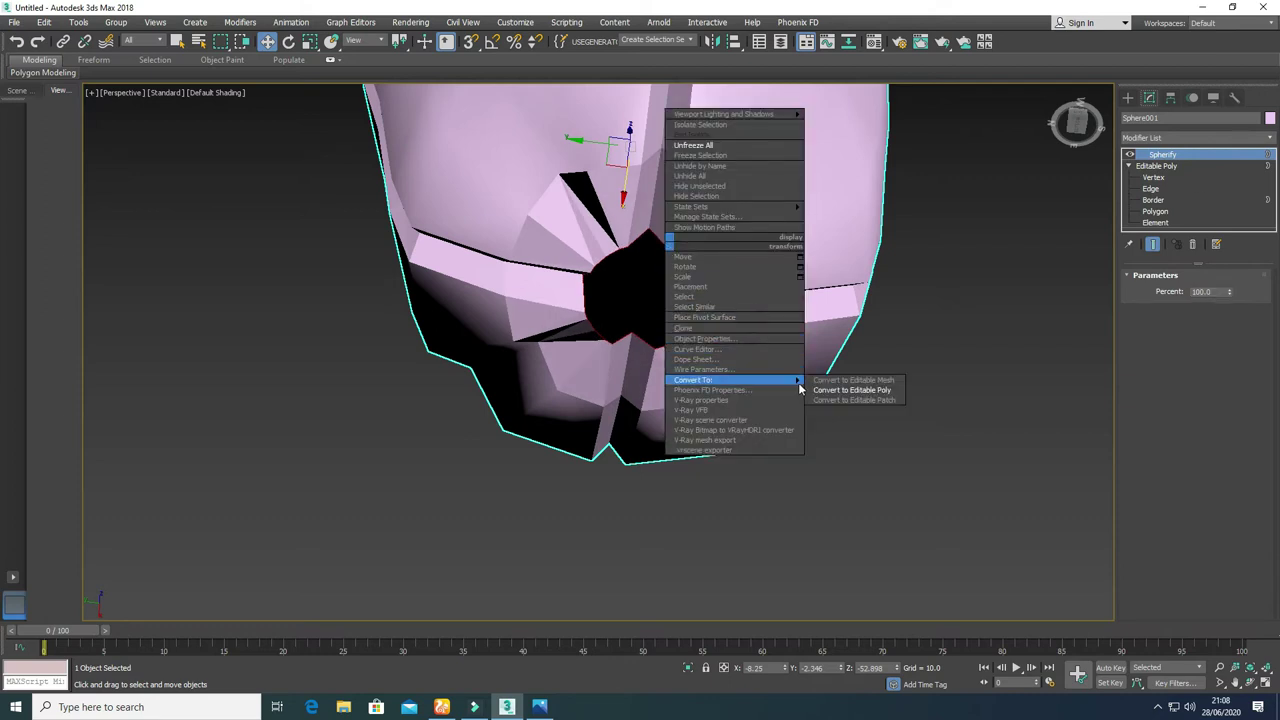
click(866, 390)
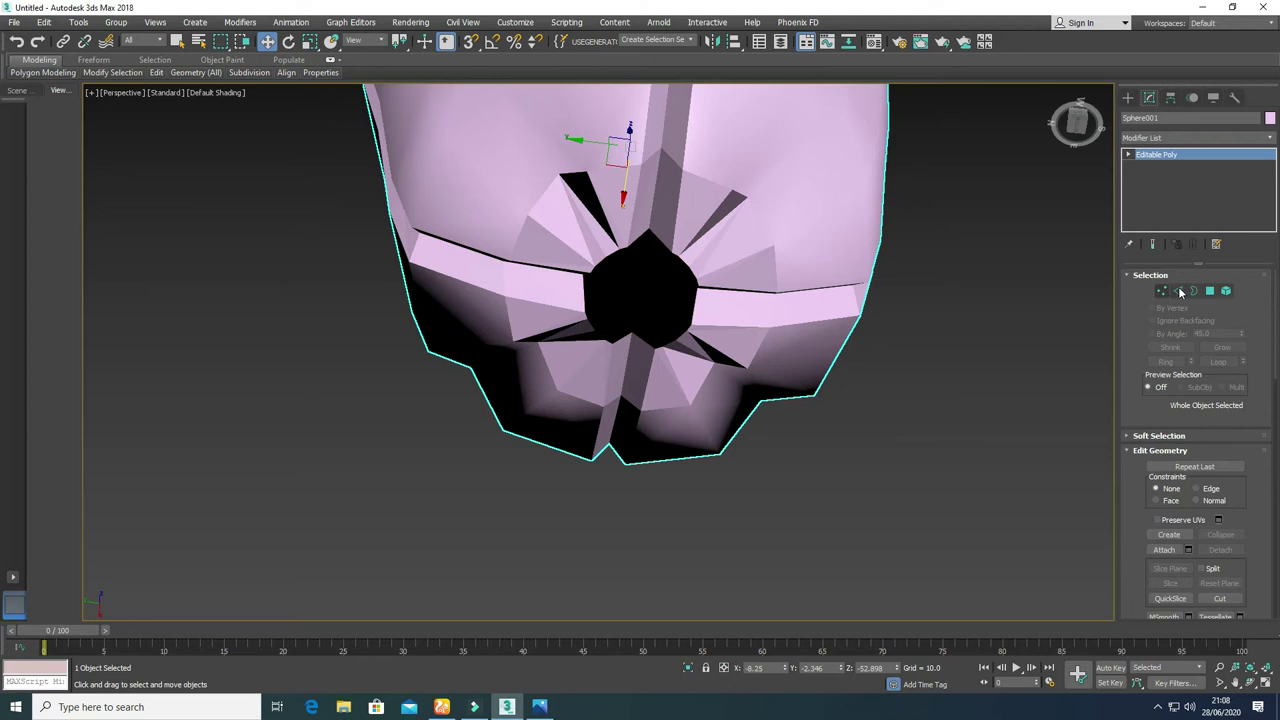
Step: Select the two opposite vertices that spoil the hole's round outline and scale them closer together
click(1161, 291)
click(648, 228)
ctrl+click(632, 333)
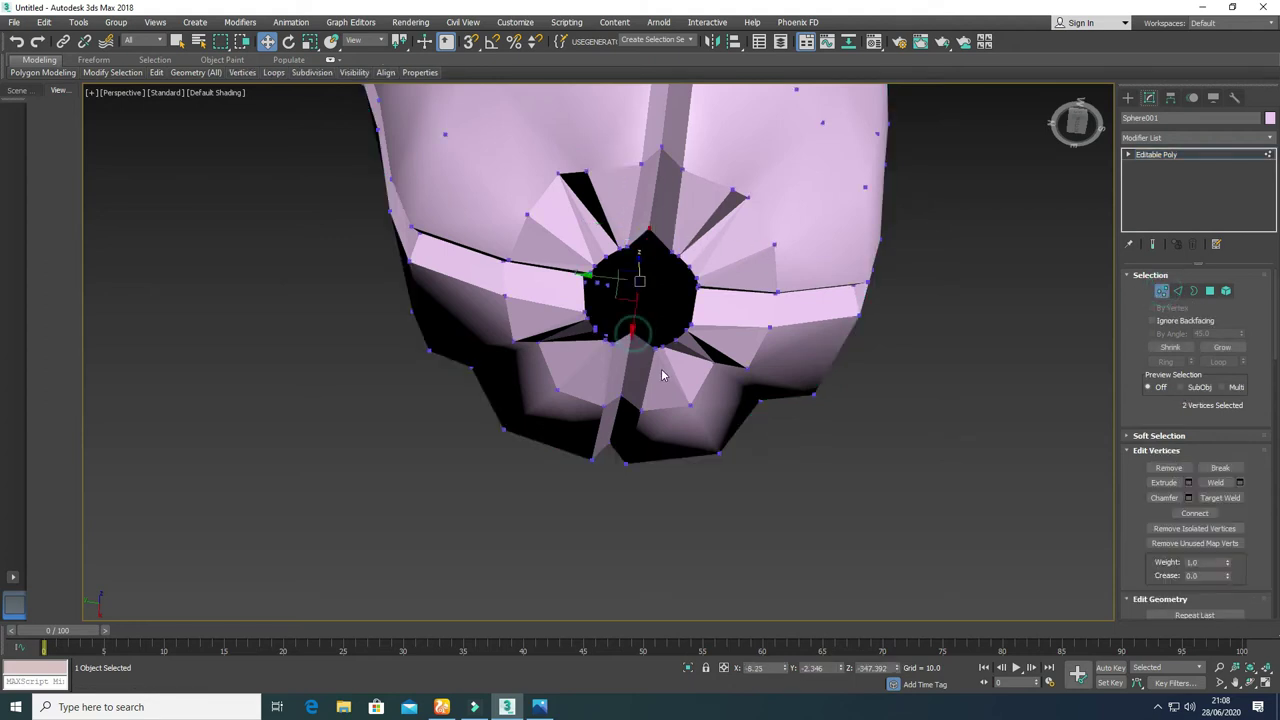
key(r)
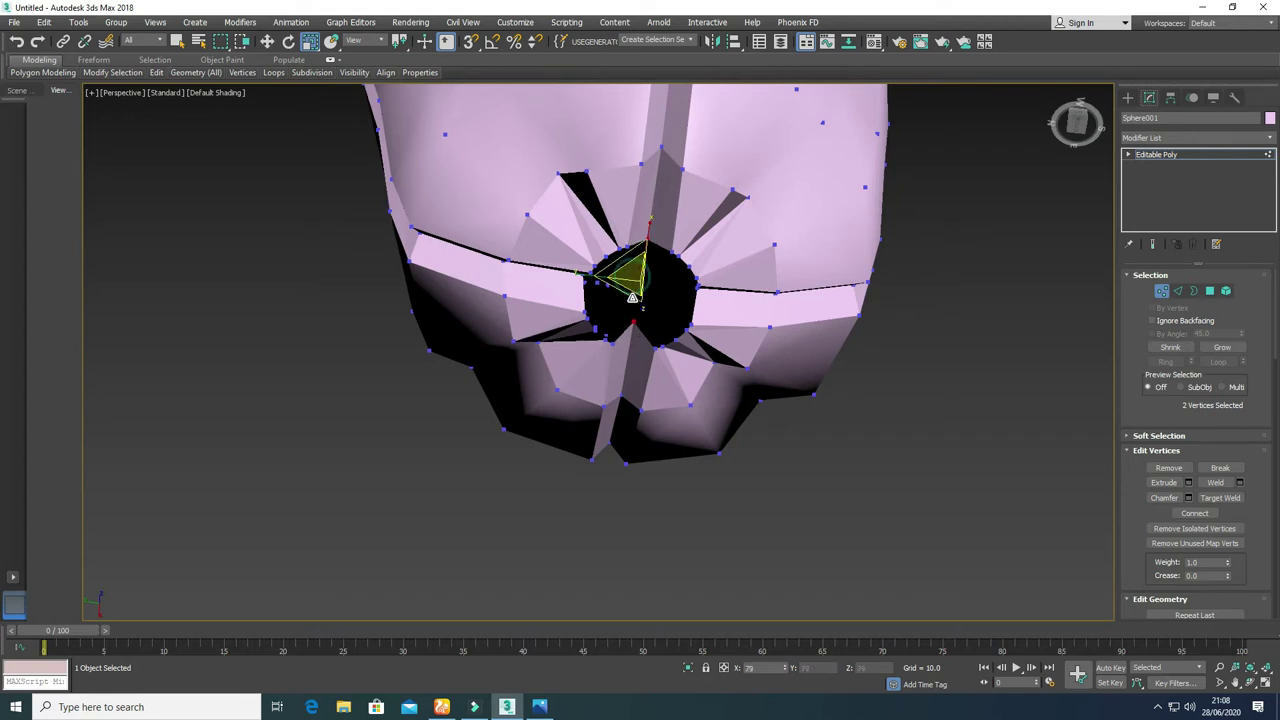
drag(635, 287, 630, 303)
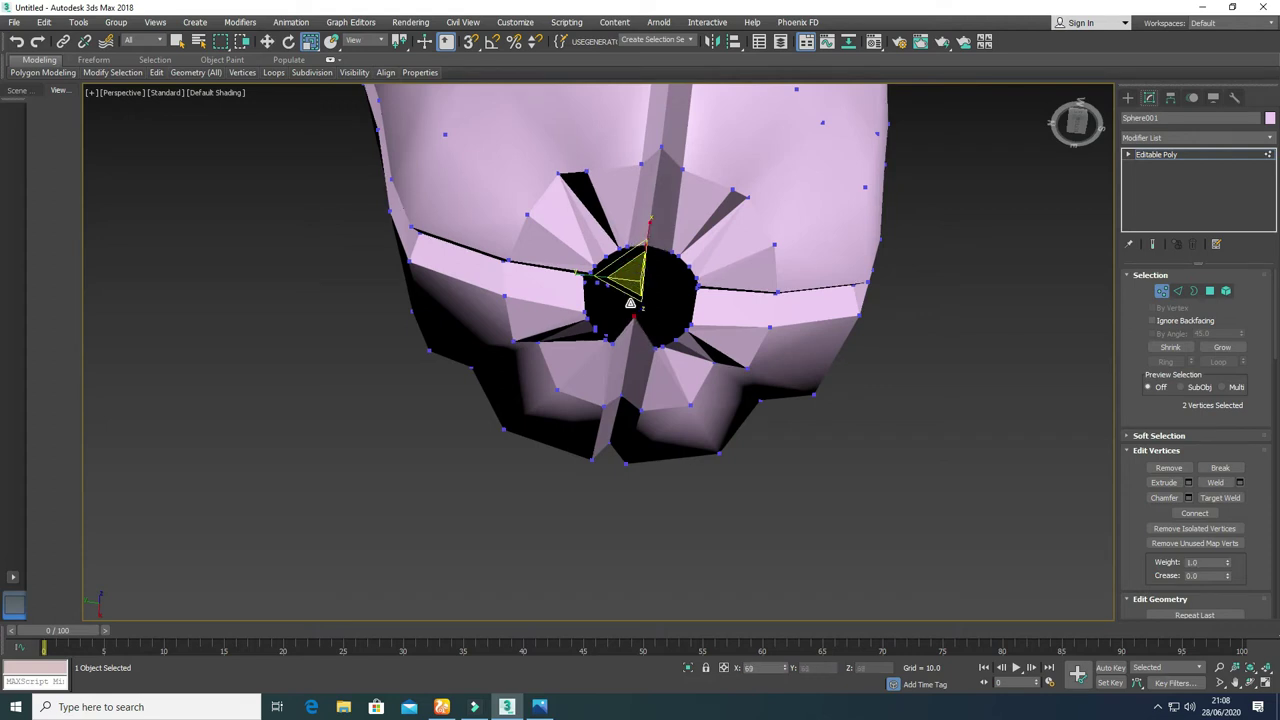
click(623, 364)
Step: Move the two opposite rim vertices individually along X to round the hole, then clear the selection
click(632, 323)
key(w)
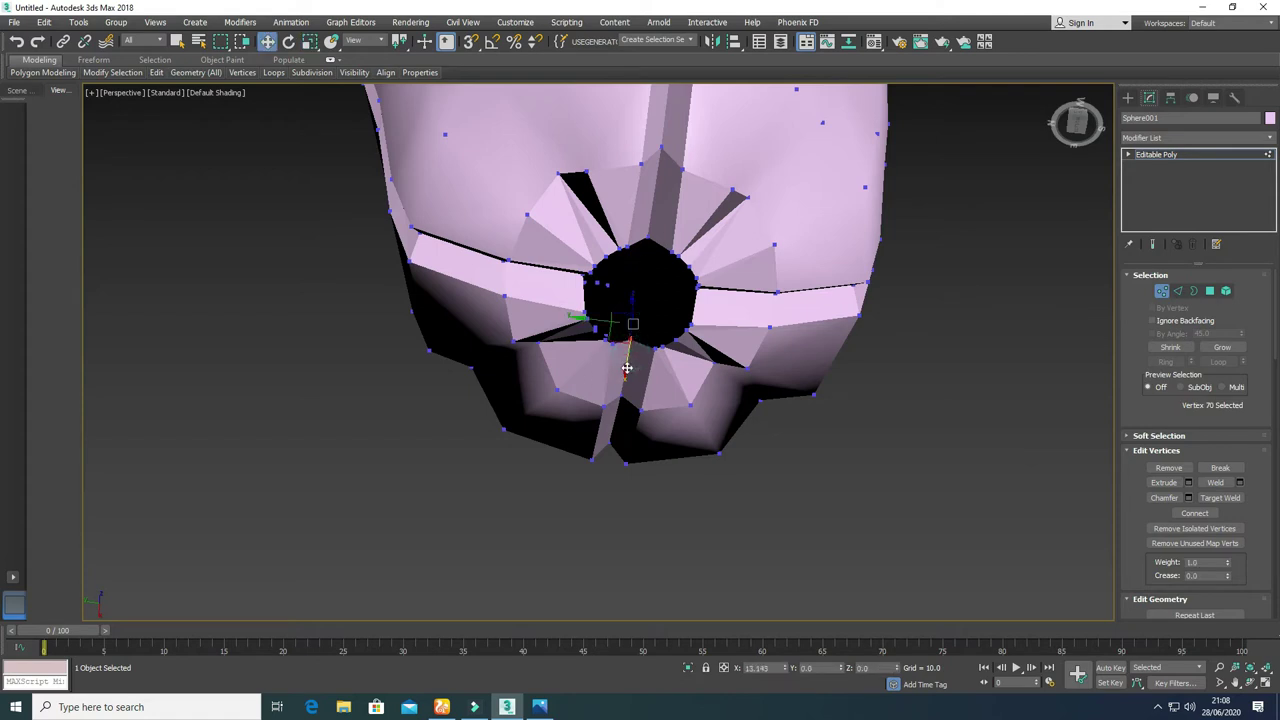
click(645, 234)
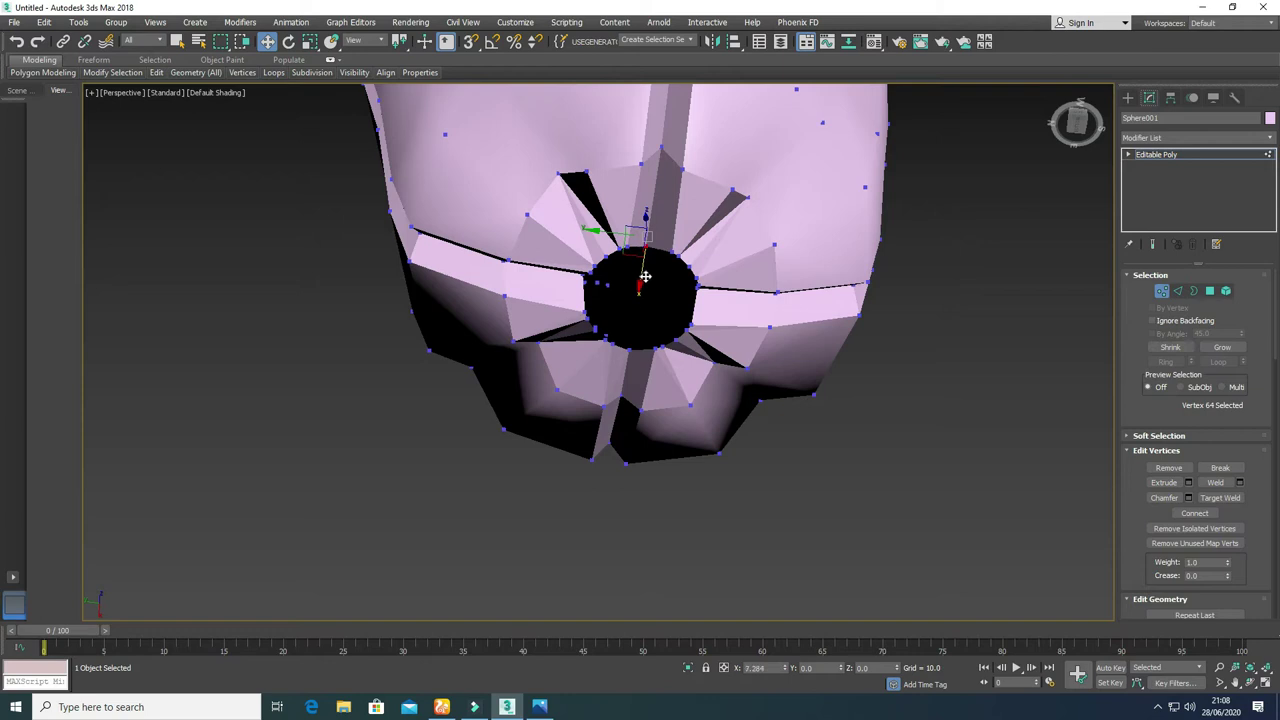
click(815, 374)
Step: Select the hole's border and extend it inward as a new face ring scaled to about half size
click(1193, 291)
click(685, 287)
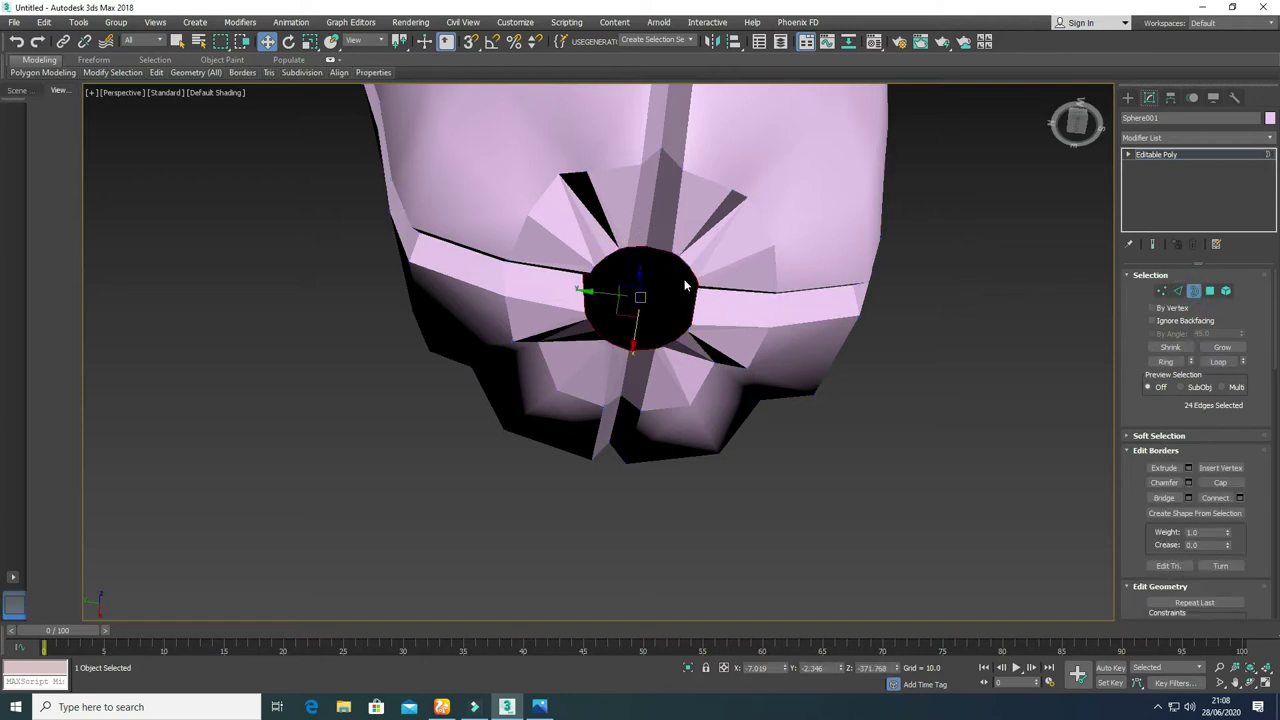
key(r)
drag(657, 291, 638, 354)
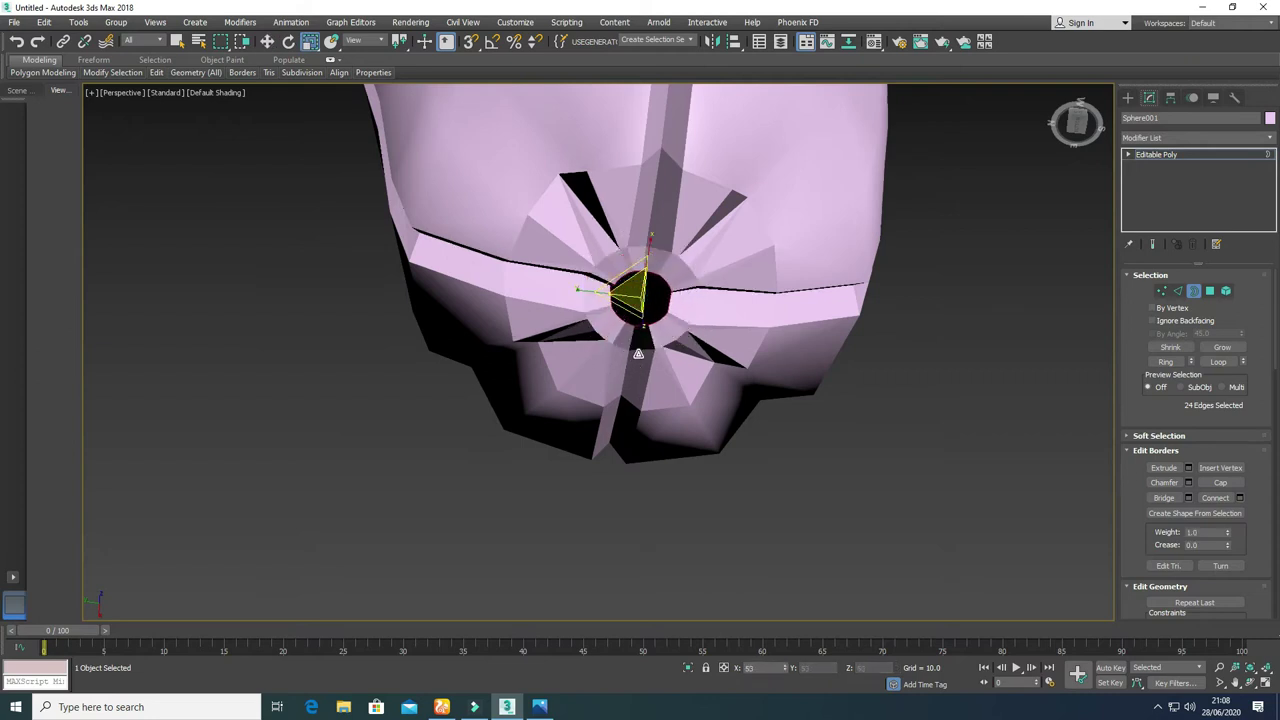
Step: Flatten the new inner border vertically by scaling it in the Front view
alt+middle_drag(733, 357, 634, 316)
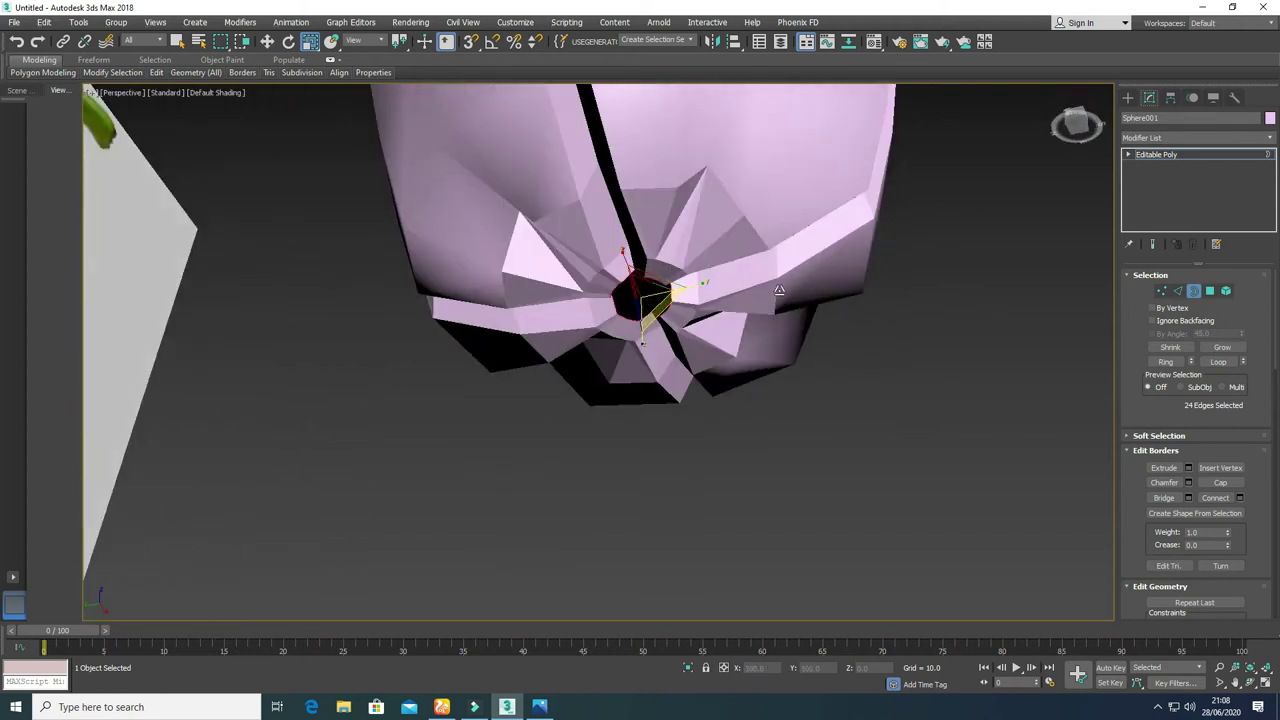
key(alt+w)
middle_drag(856, 335, 859, 293)
scroll(853, 294, up, 4)
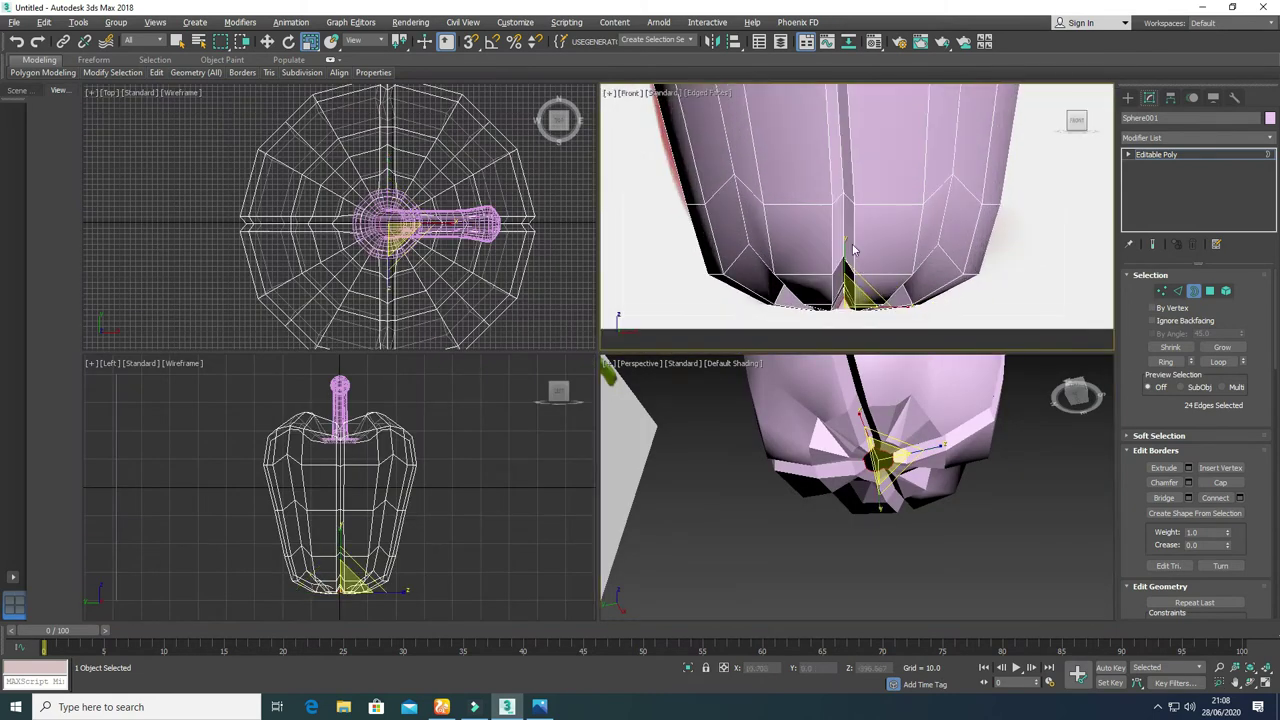
drag(846, 243, 787, 665)
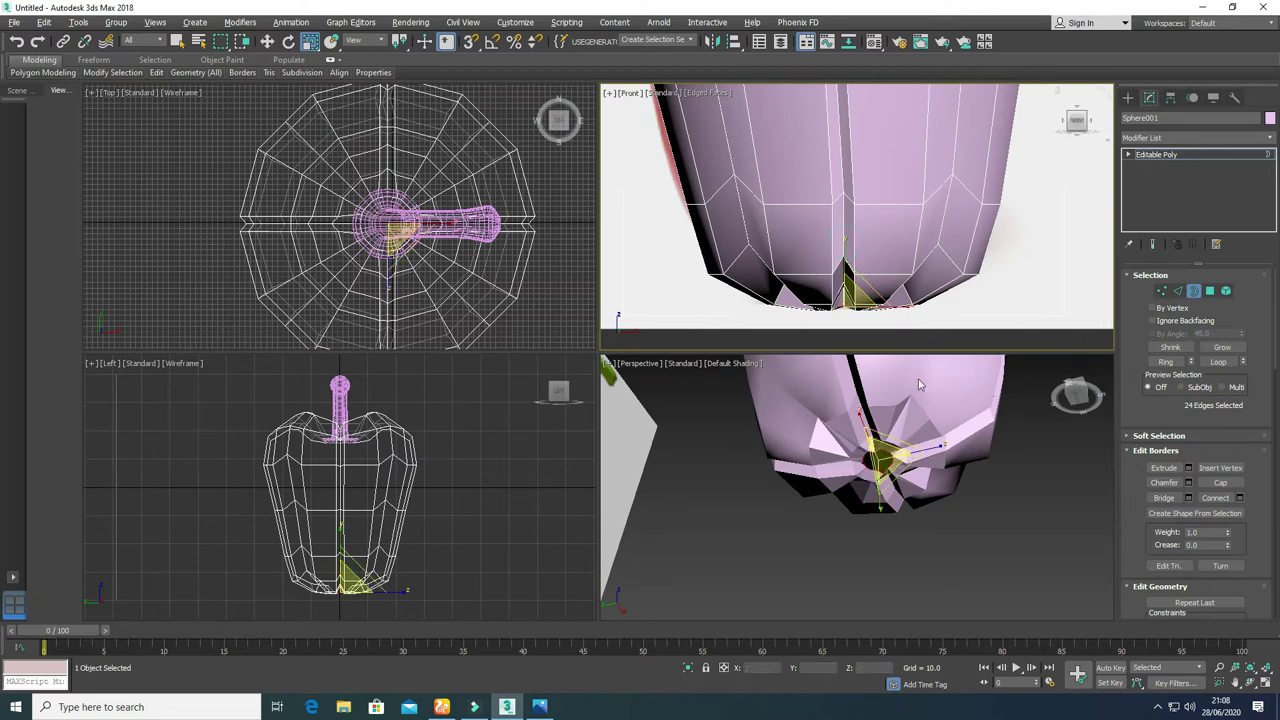
middle_drag(854, 293, 870, 257)
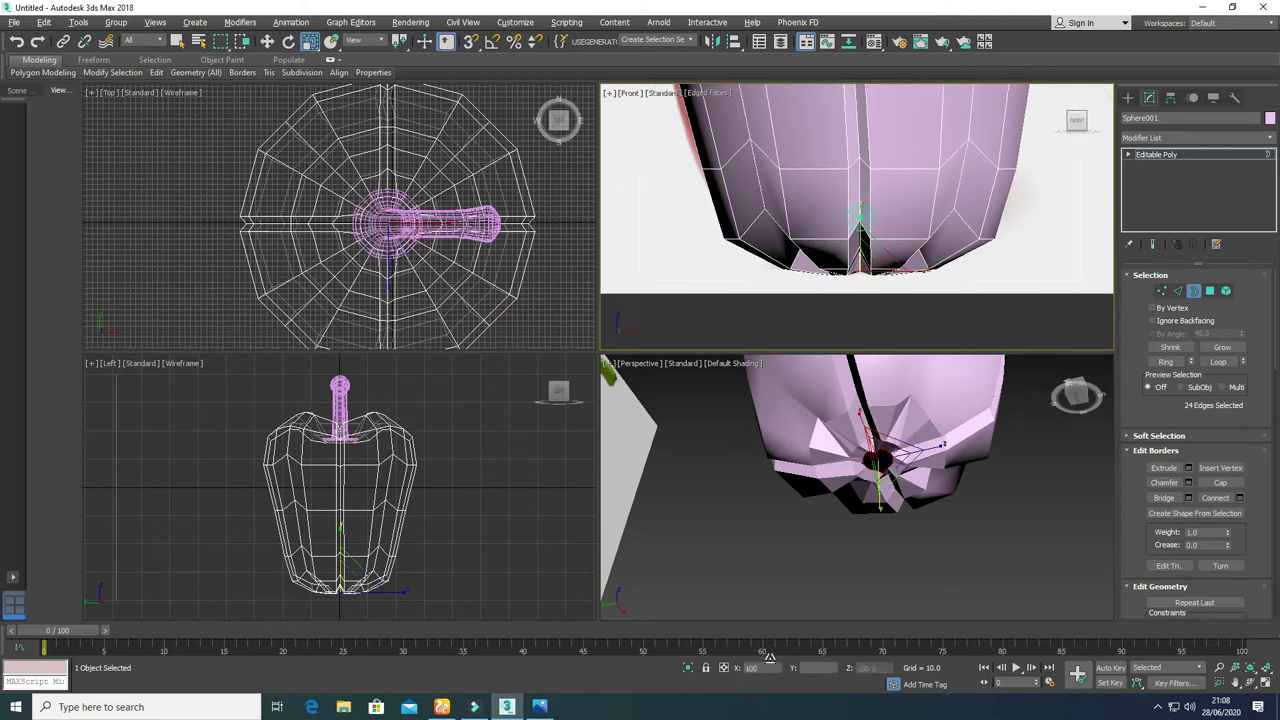
middle_click(903, 485)
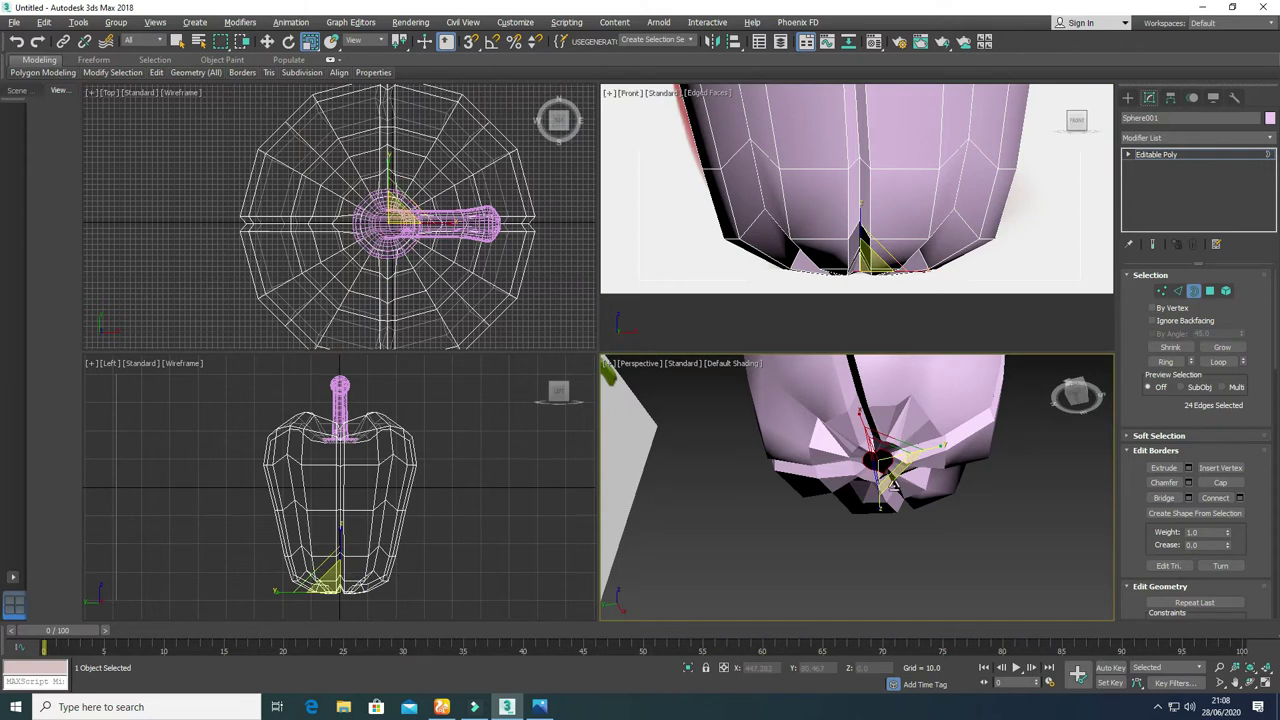
Step: Show edged faces in the maximized Perspective view and extend the hole's border inward with another scaled-down face ring
key(alt+w)
scroll(650, 275, up, 2)
middle_drag(652, 275, 617, 360)
scroll(617, 359, up, 2)
key(F4)
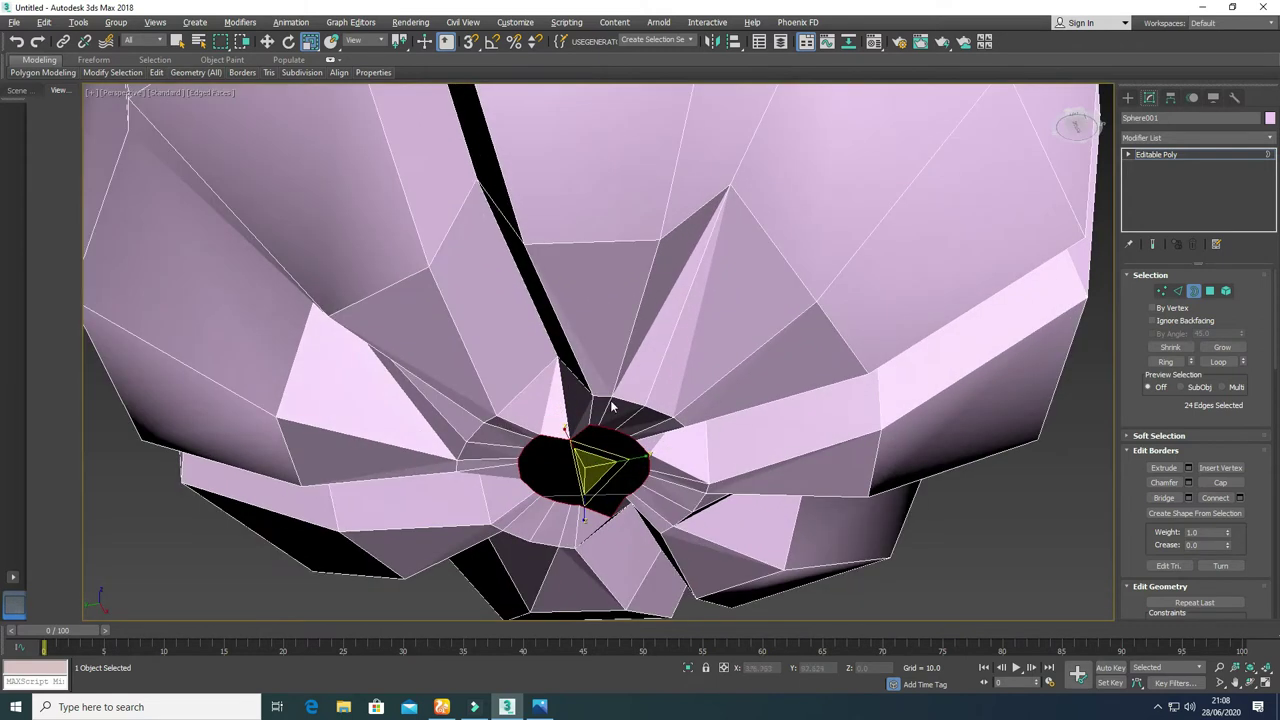
shift+drag(588, 462, 575, 545)
alt+middle_drag(699, 452, 628, 397)
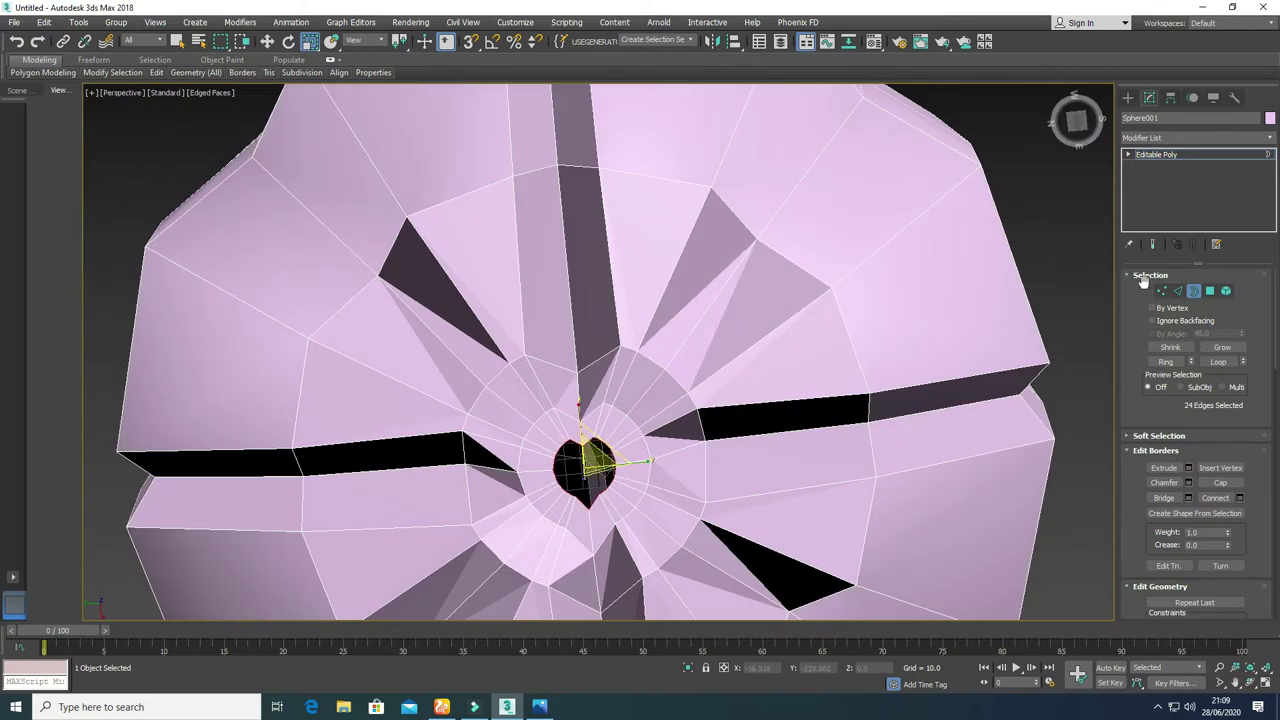
Step: Move the two out-of-line vertices of the innermost rim along X to make the small hole round
click(1161, 291)
key(w)
click(587, 484)
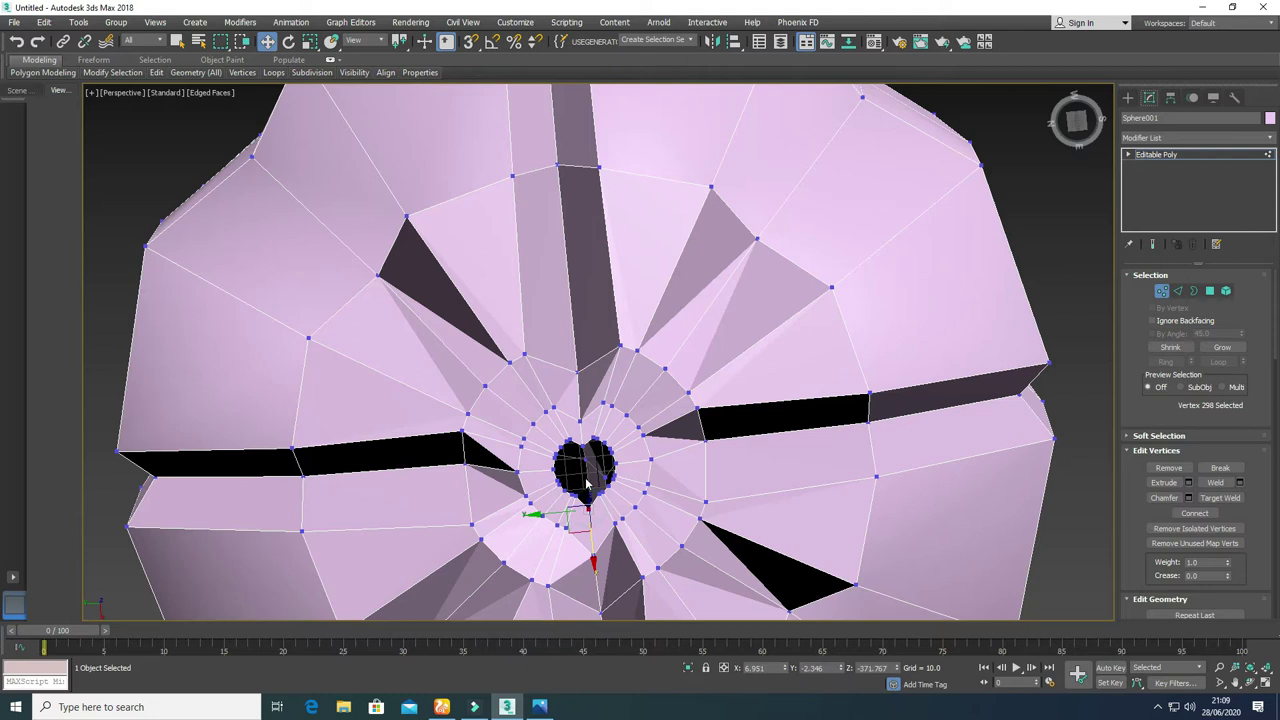
drag(590, 541, 586, 512)
click(581, 437)
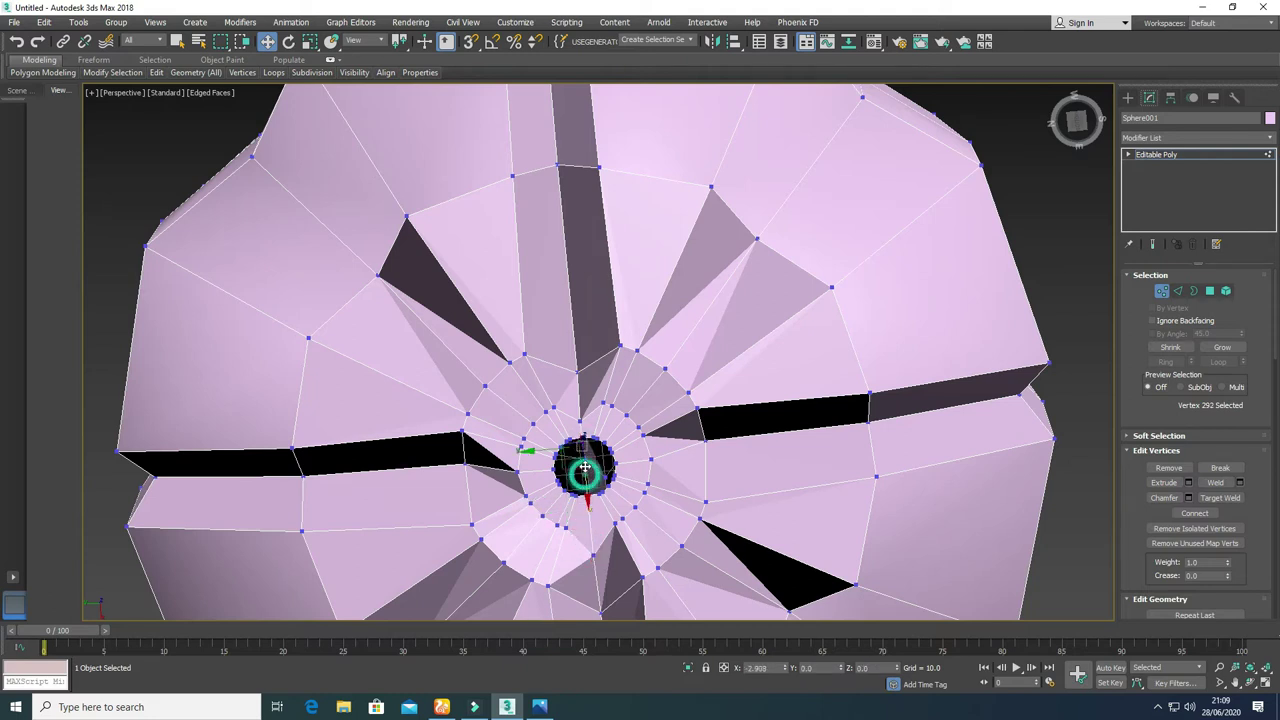
Step: Extend the underside hole's border inward as another scaled-down face ring and cap the remaining opening
click(1195, 290)
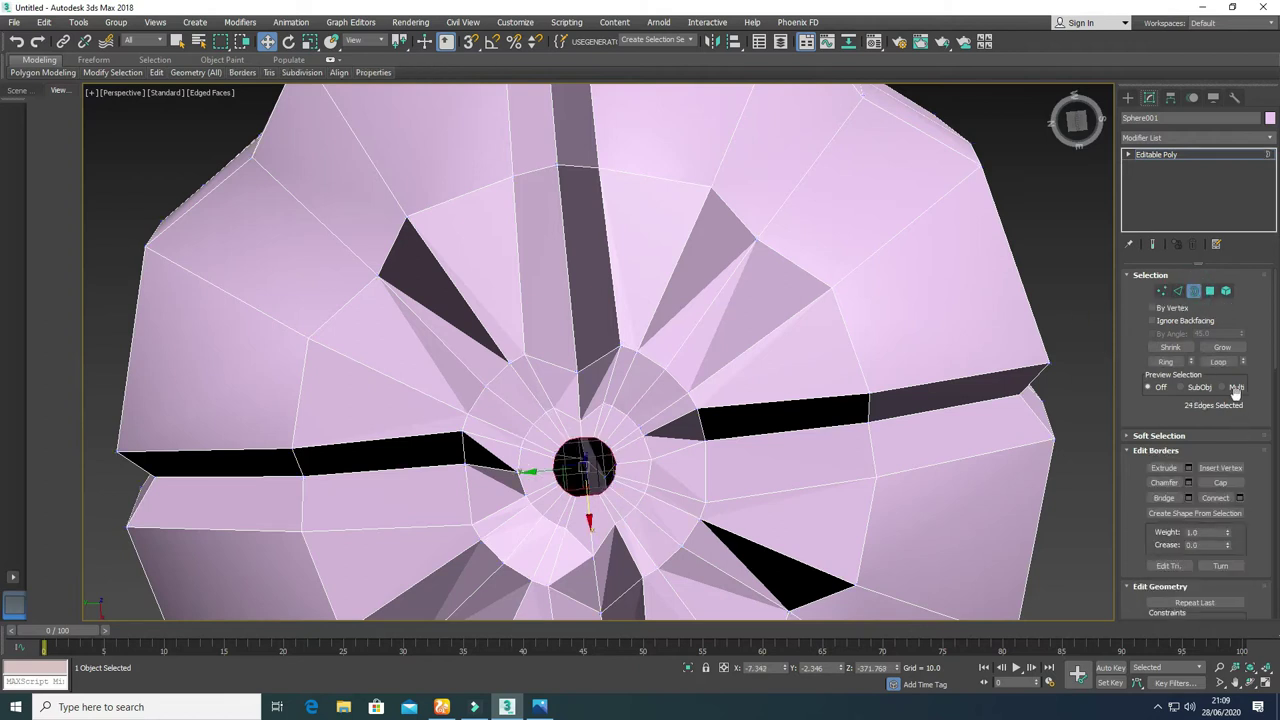
click(1211, 290)
click(1194, 291)
key(r)
shift+drag(596, 468, 571, 550)
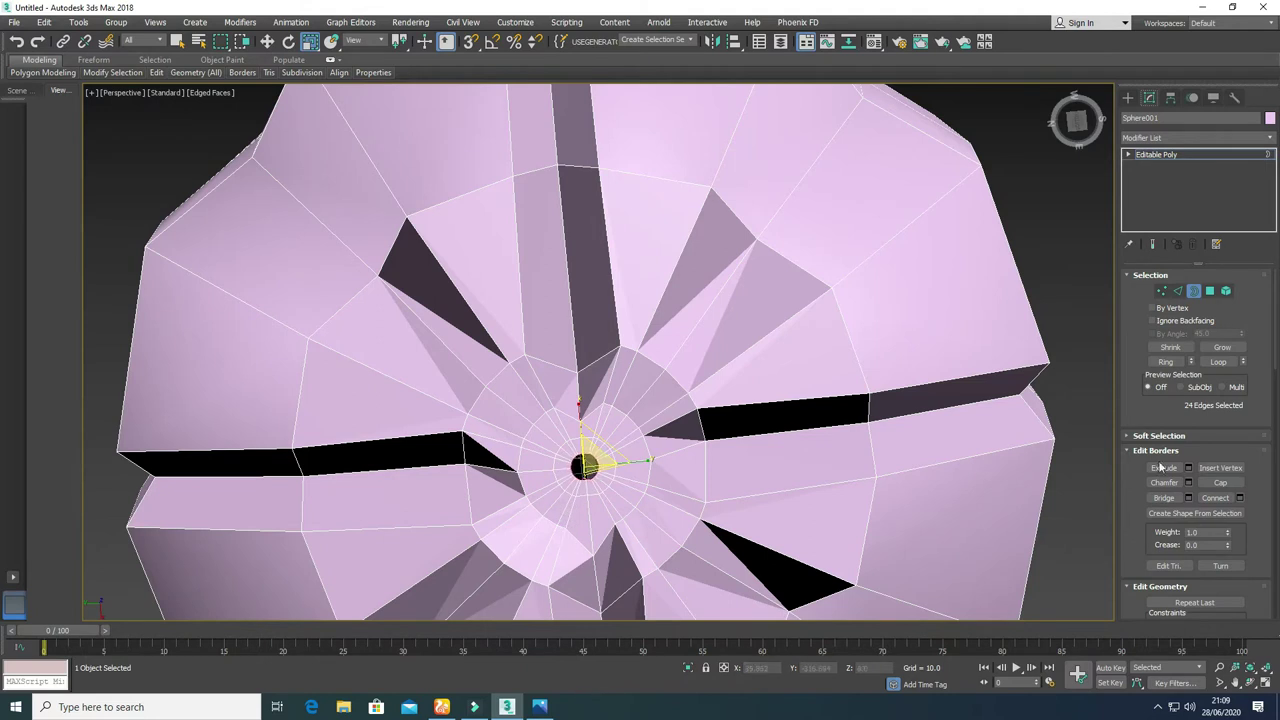
click(1222, 484)
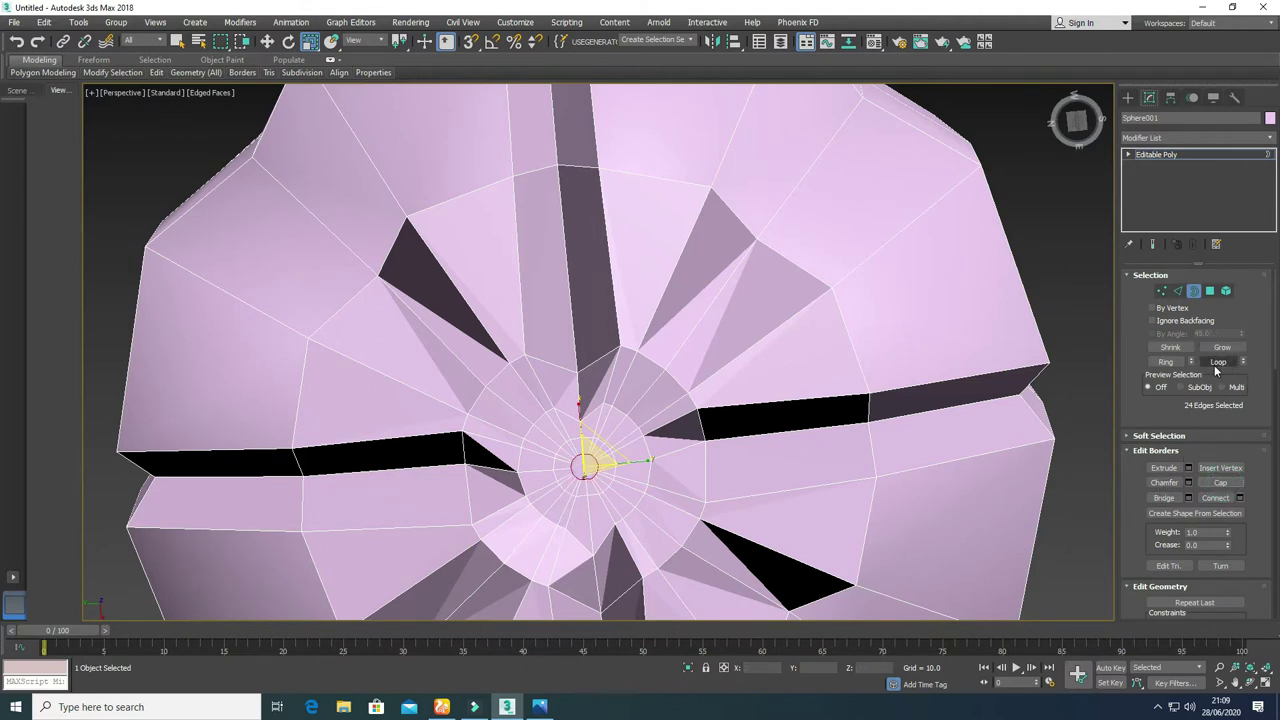
Step: Select the new cap polygon at the center of the underside and extrude it by 10.0
click(1210, 292)
click(586, 467)
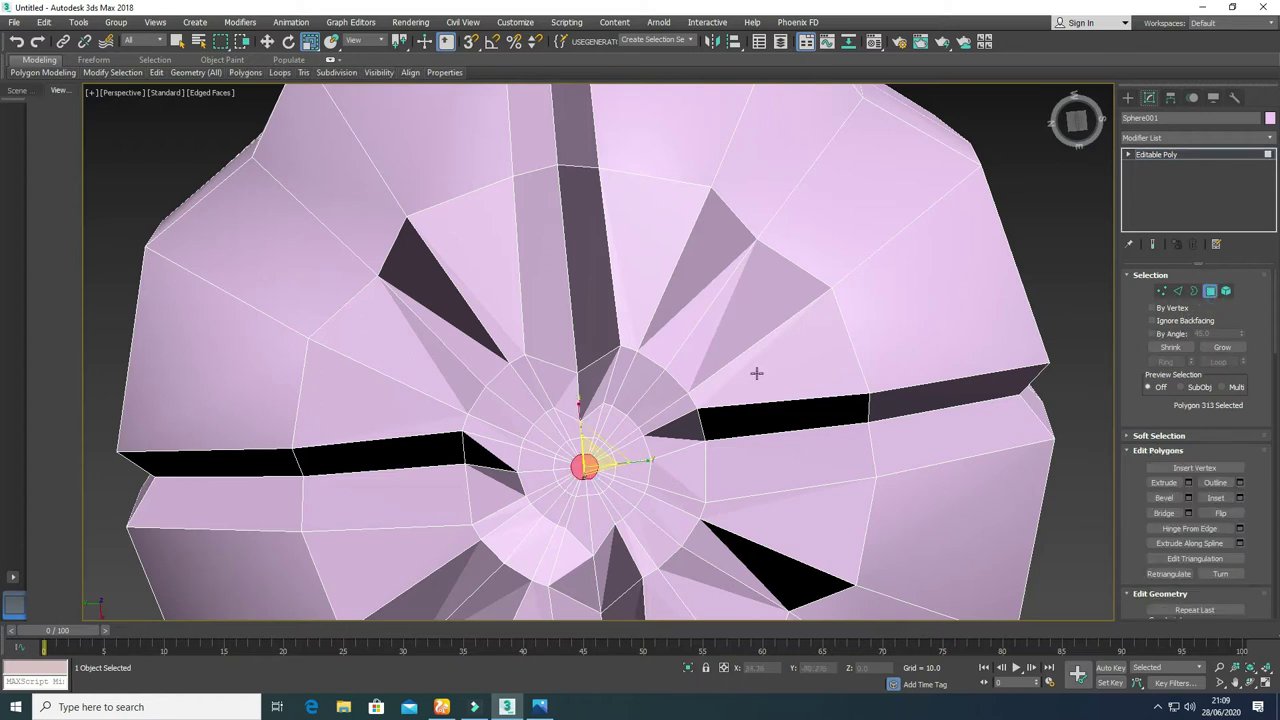
key(alt+w)
key(w)
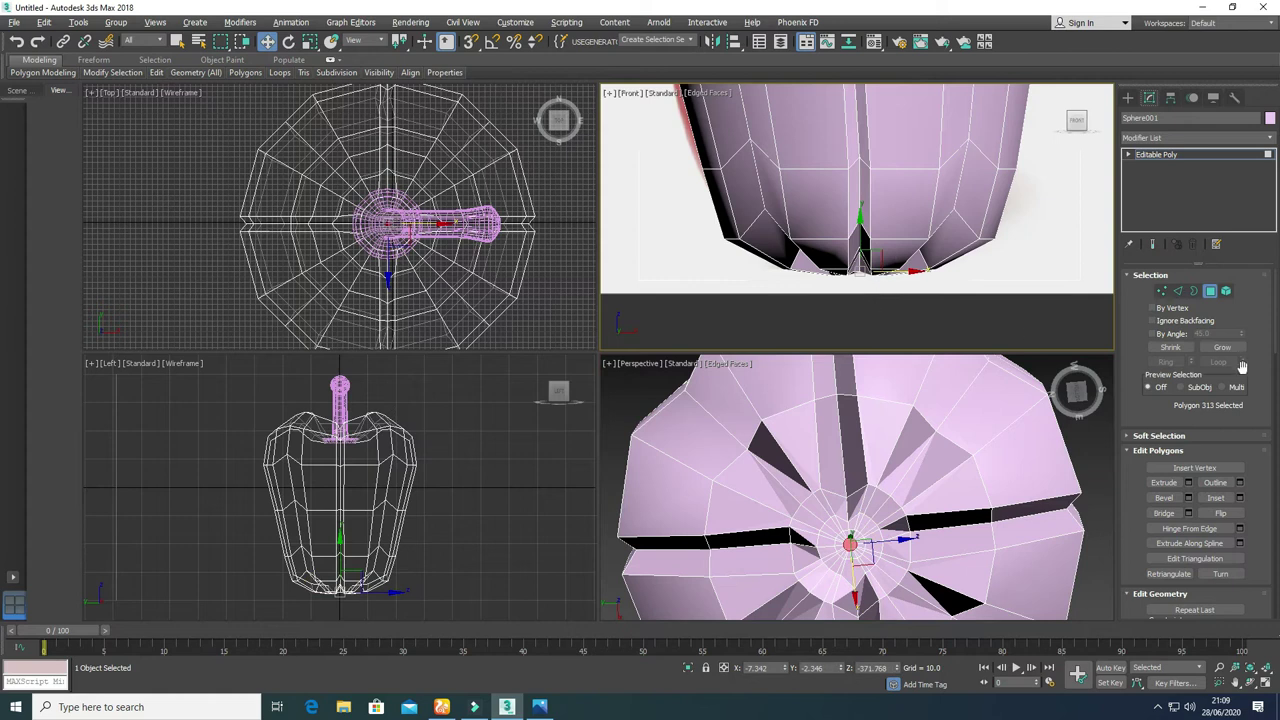
click(1188, 483)
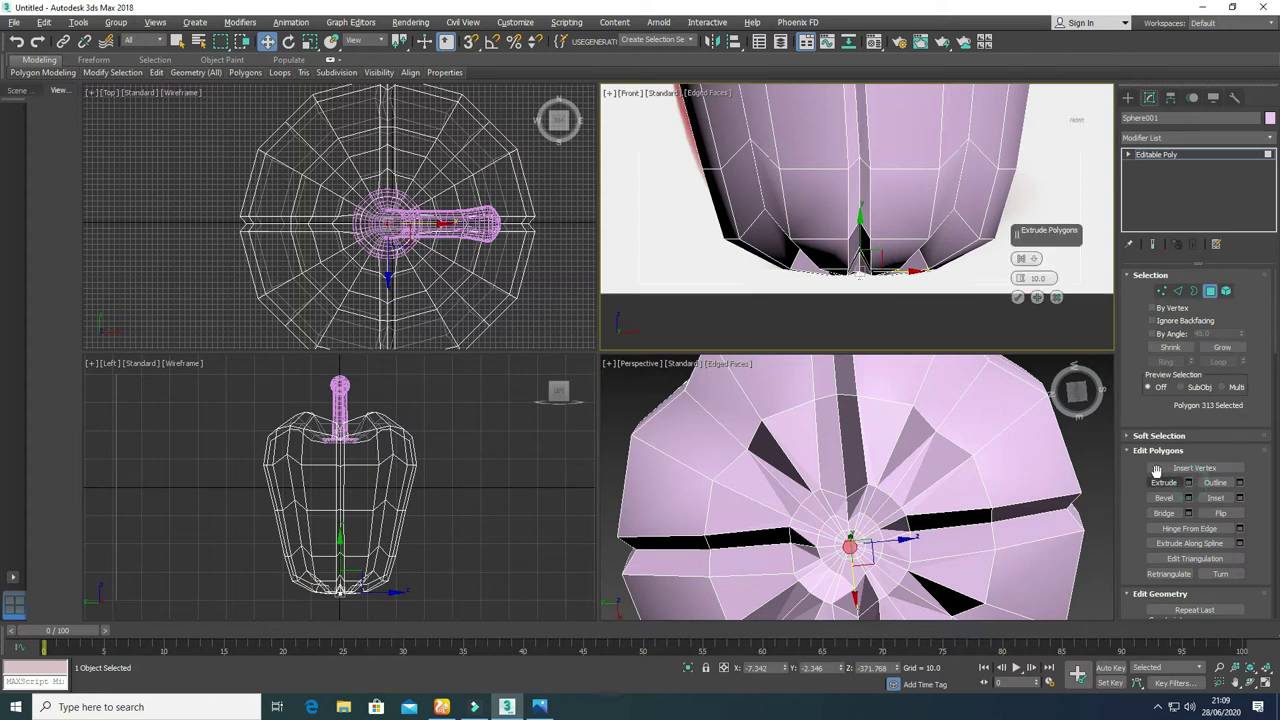
click(1019, 296)
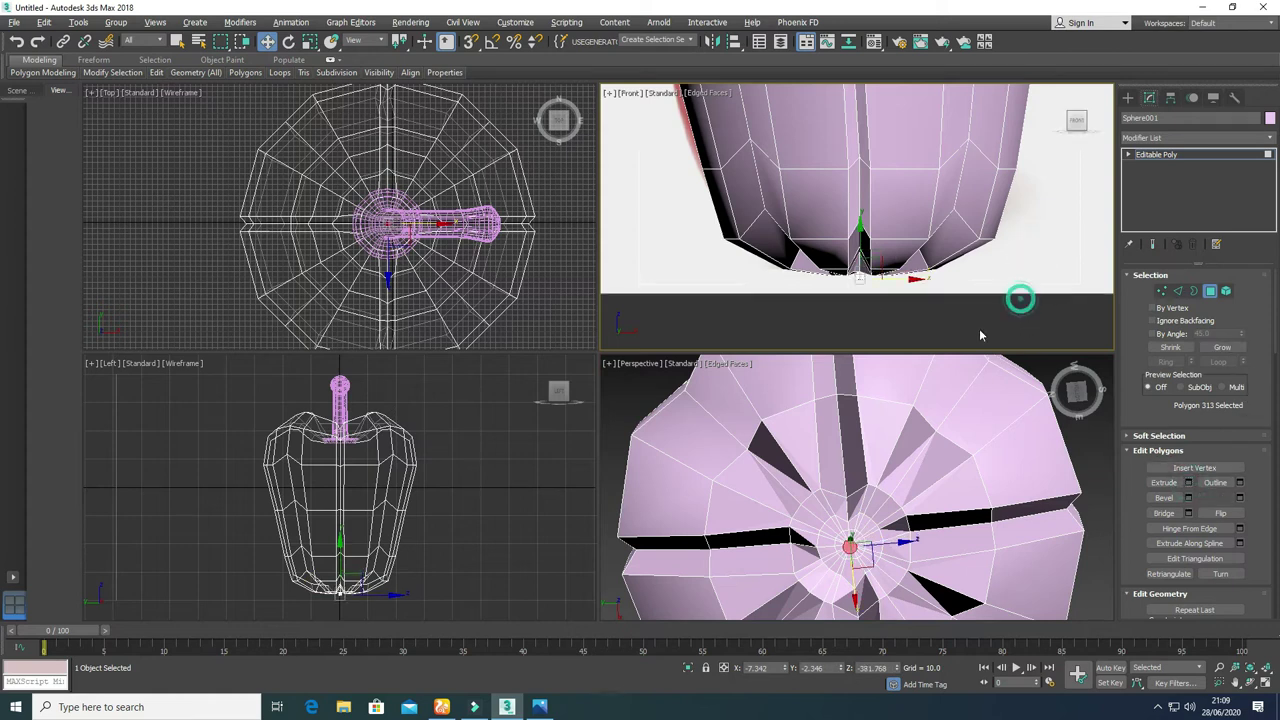
Step: Shrink the extruded cap polygon and move it up about 5.5 units in the Front view
key(r)
scroll(855, 277, up, 3)
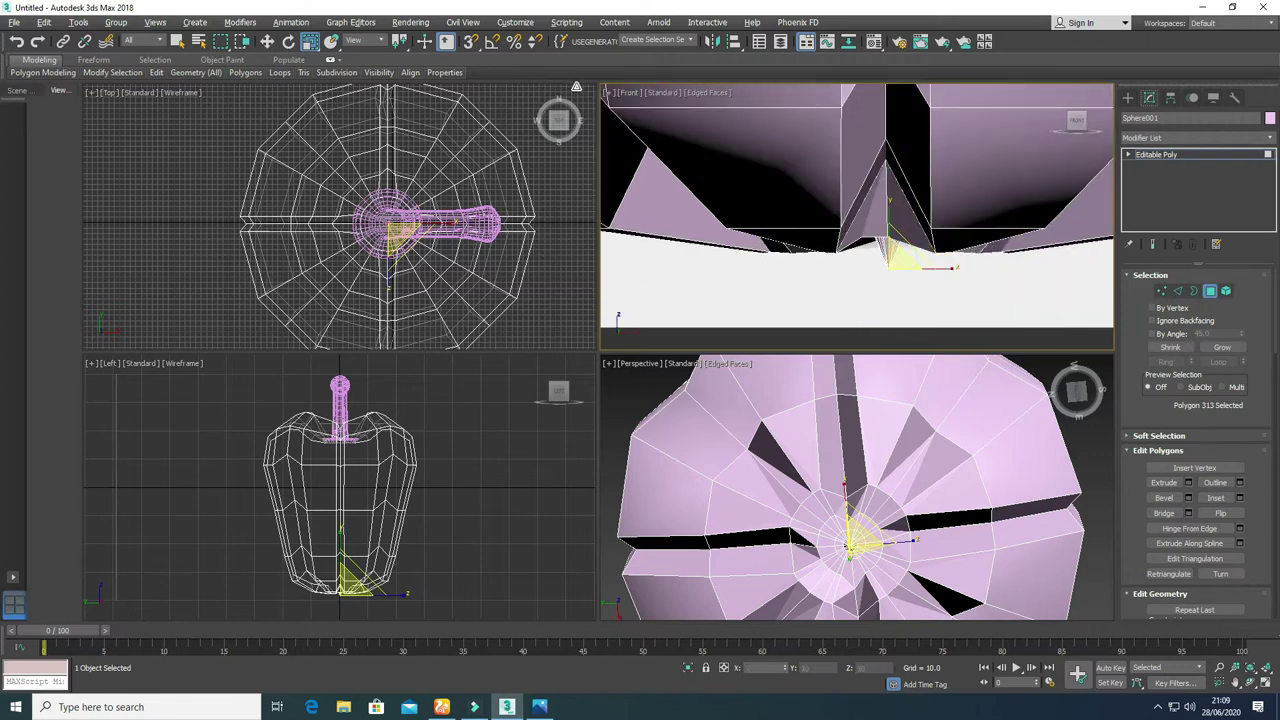
key(w)
drag(886, 228, 891, 211)
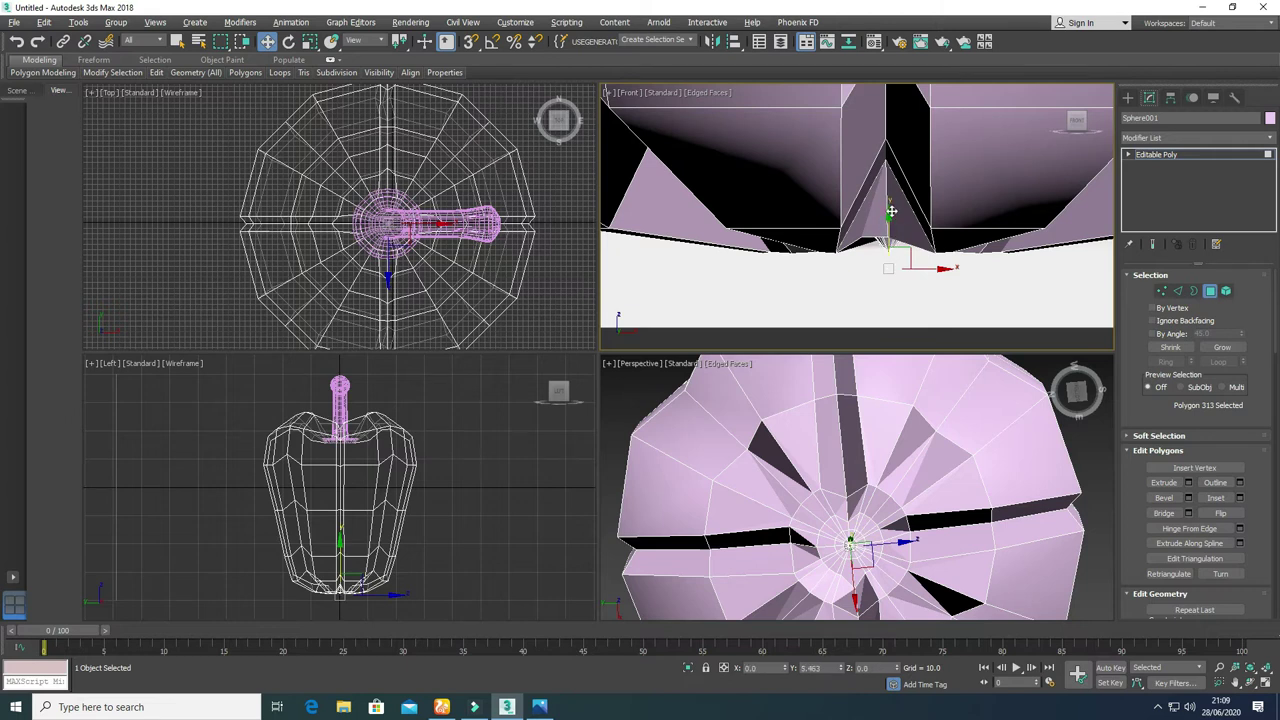
Step: Leave polygon editing, apply a TurboSmooth modifier to the pepper body and turn off edged faces in the Perspective view
scroll(903, 254, down, 5)
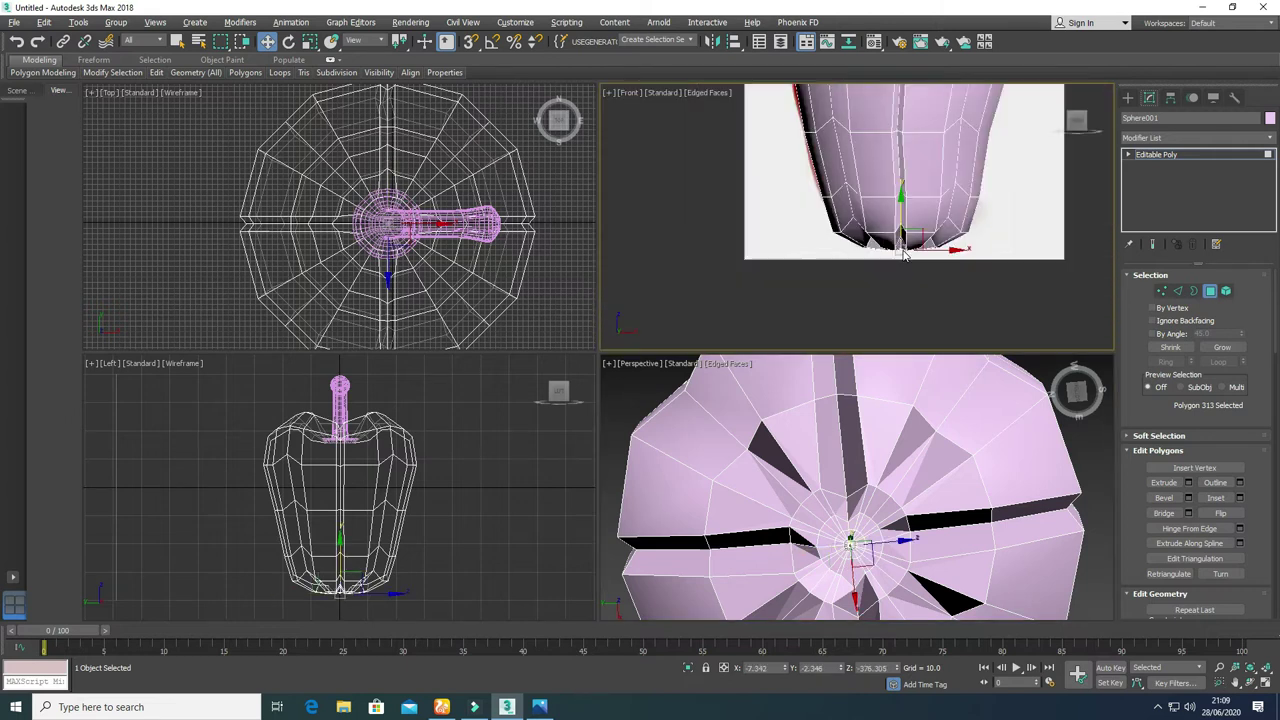
scroll(903, 254, down, 3)
scroll(850, 400, down, 5)
alt+middle_drag(821, 461, 805, 577)
alt+middle_drag(866, 443, 826, 603)
scroll(824, 531, down, 3)
scroll(859, 497, down, 1)
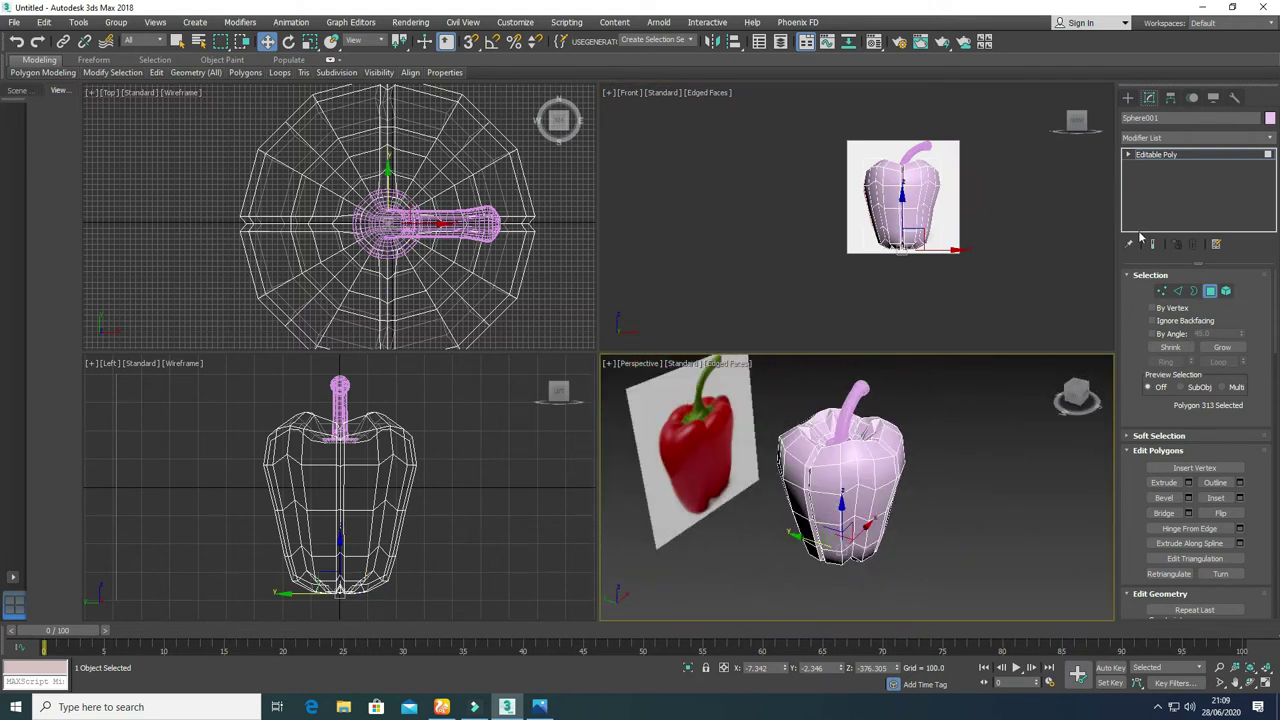
click(1210, 291)
click(1209, 139)
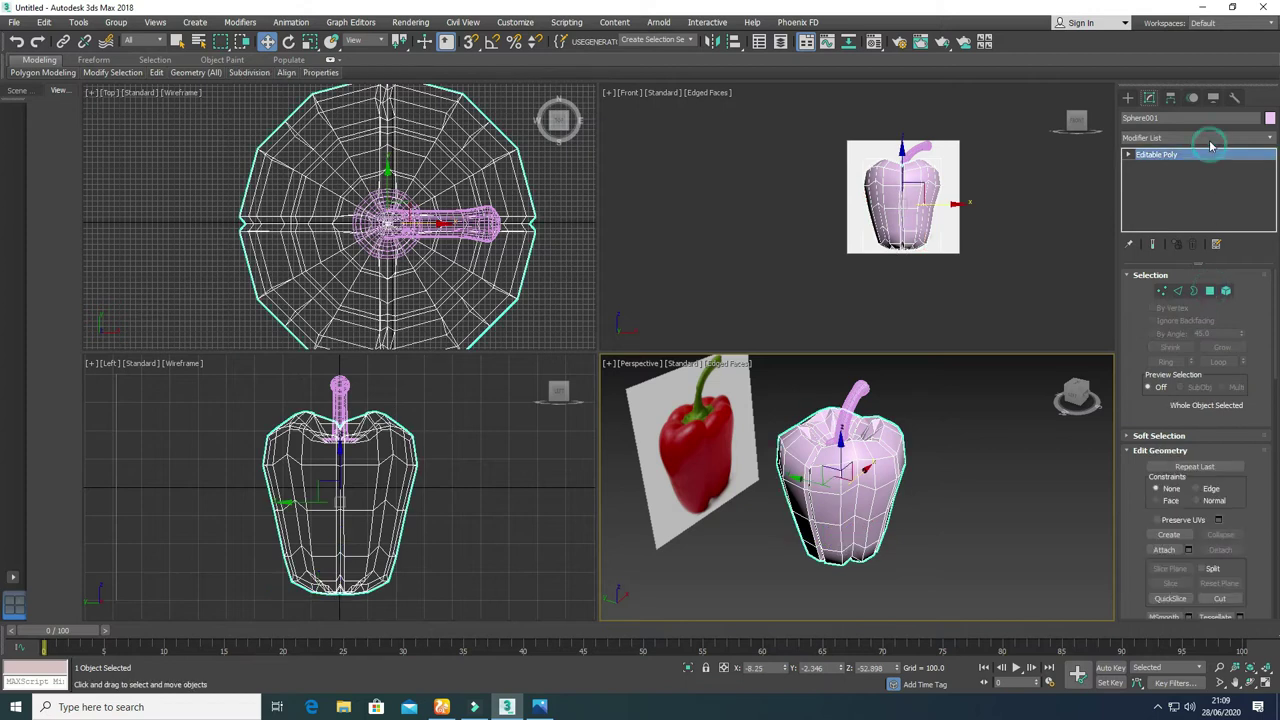
key(t)
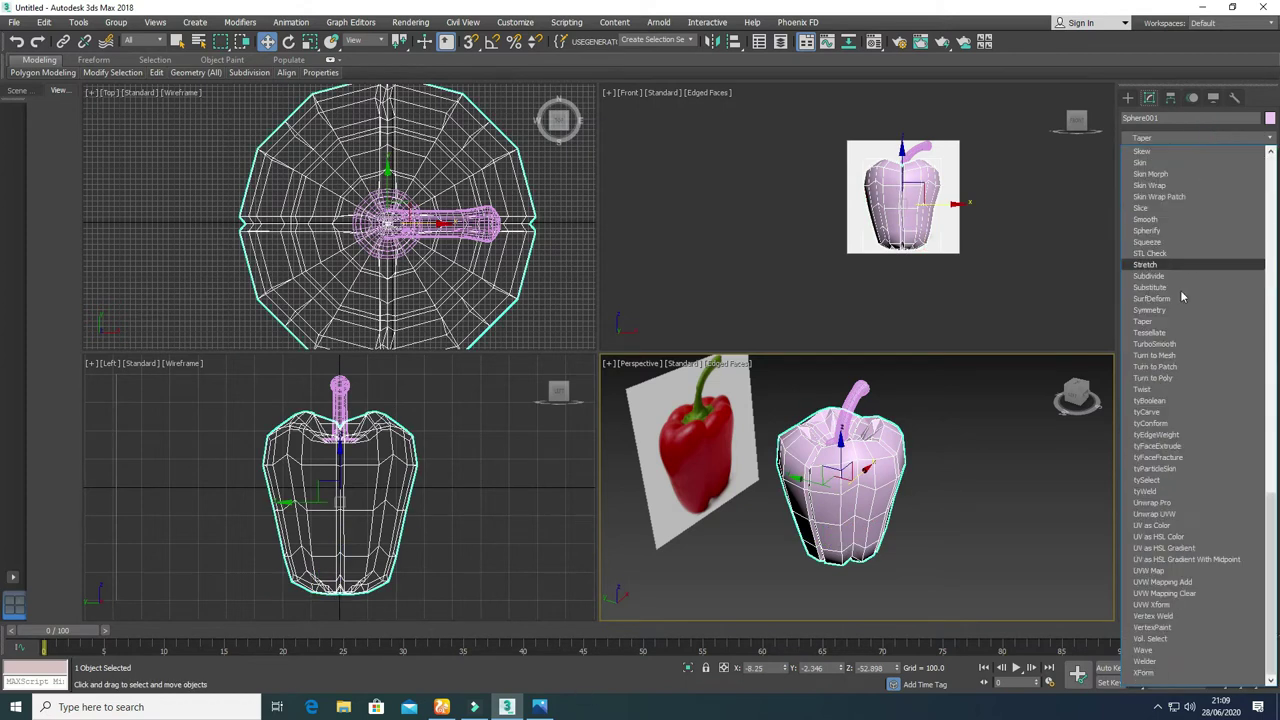
click(1165, 344)
click(940, 547)
key(F4)
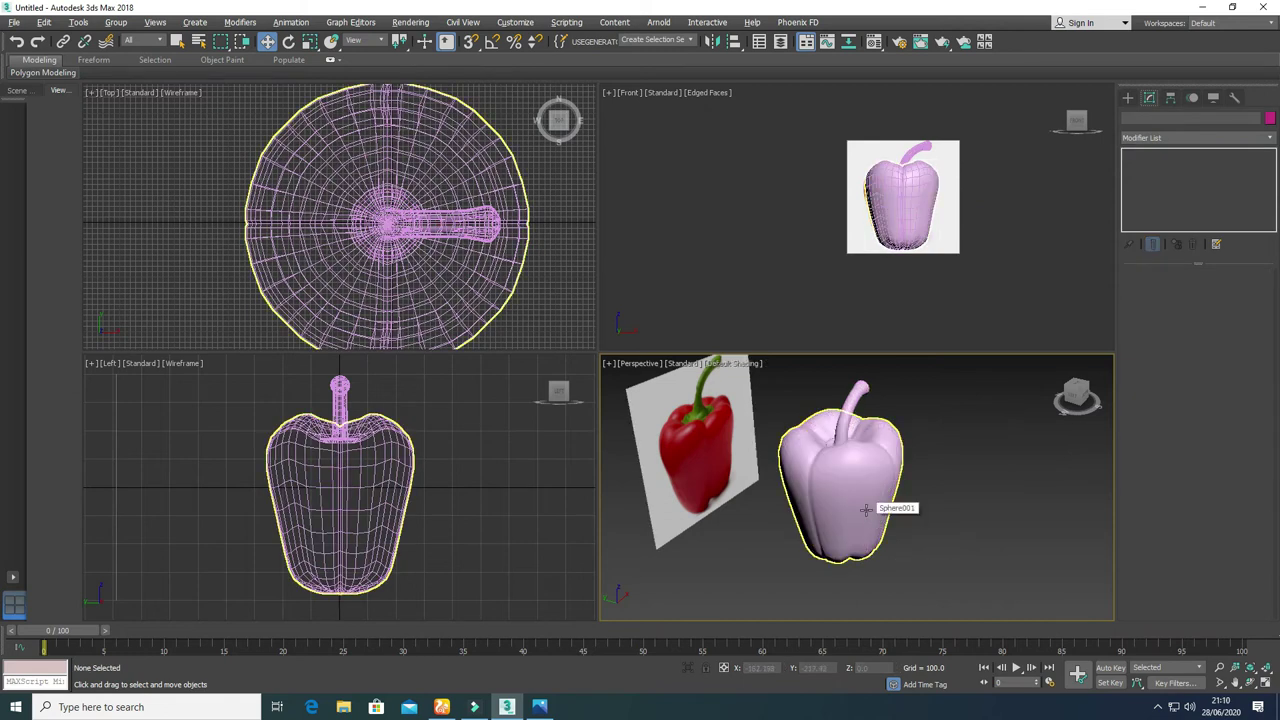
Step: Reselect the pepper body and edit its Editable Poly vertices beneath TurboSmooth with the smoothed end result shown
key(alt+w)
alt+middle_drag(609, 434, 626, 375)
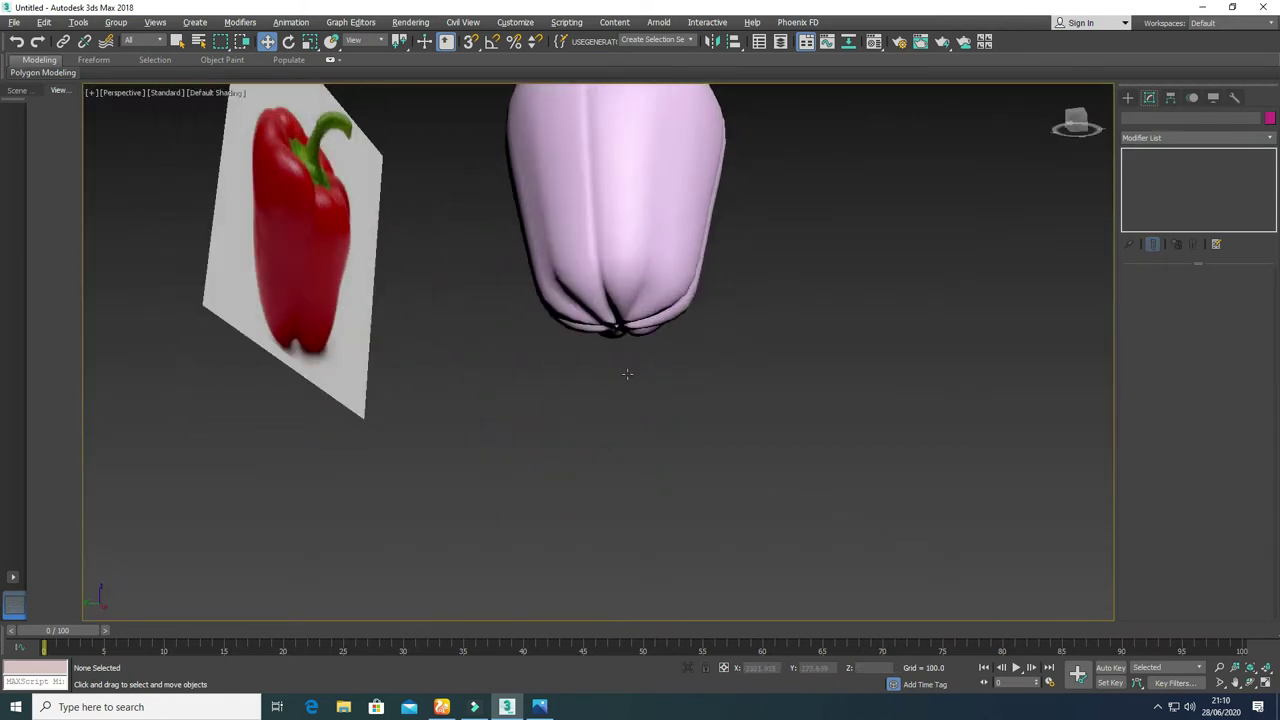
click(660, 296)
click(1129, 166)
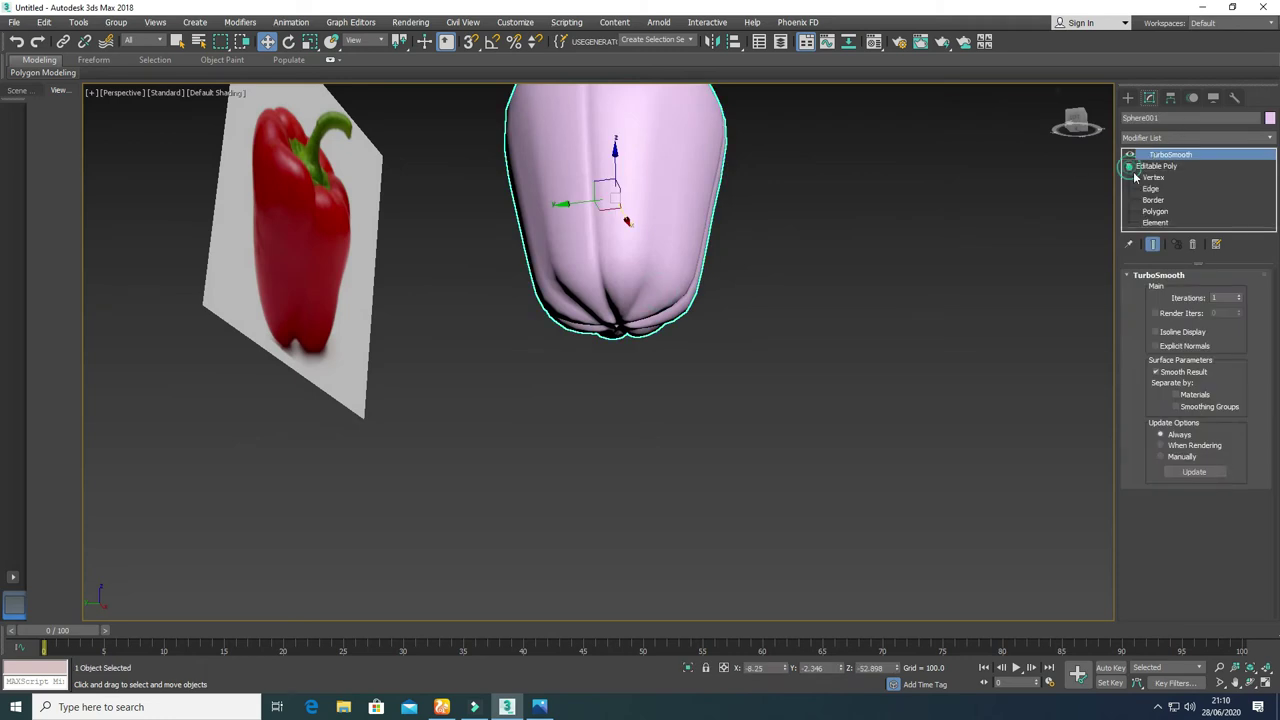
click(1153, 177)
alt+middle_drag(679, 349, 645, 452)
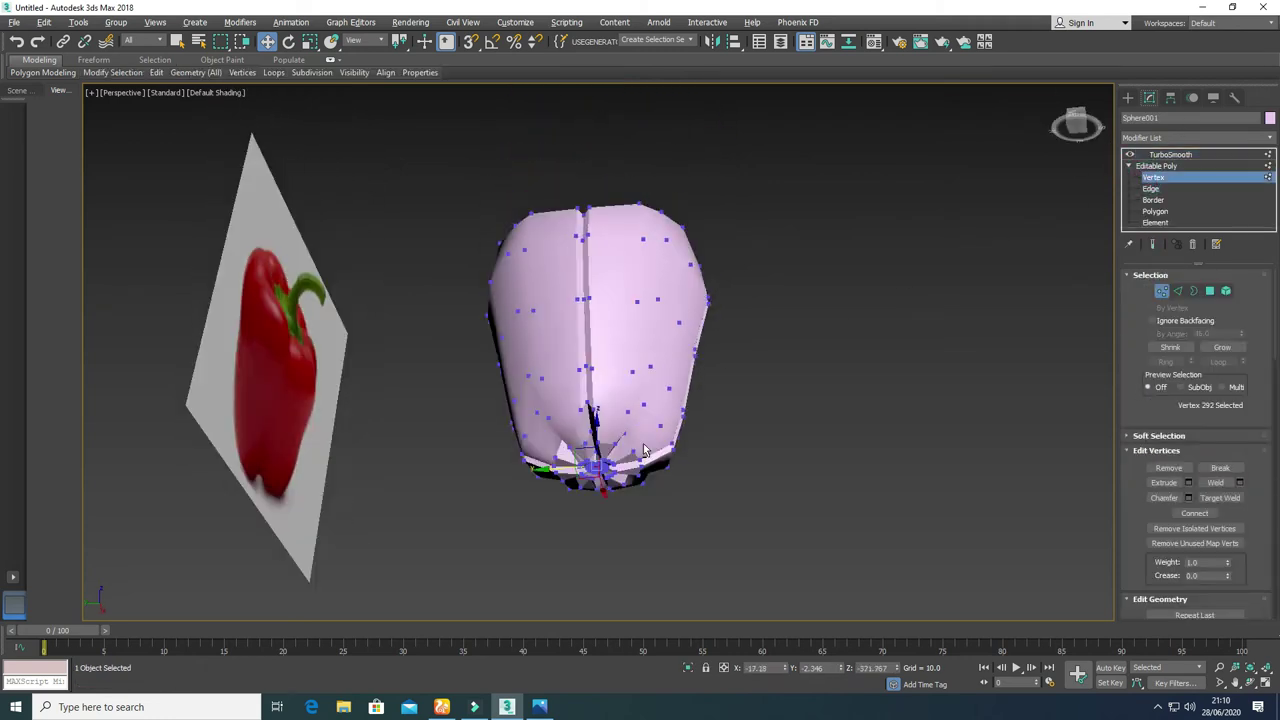
click(1152, 245)
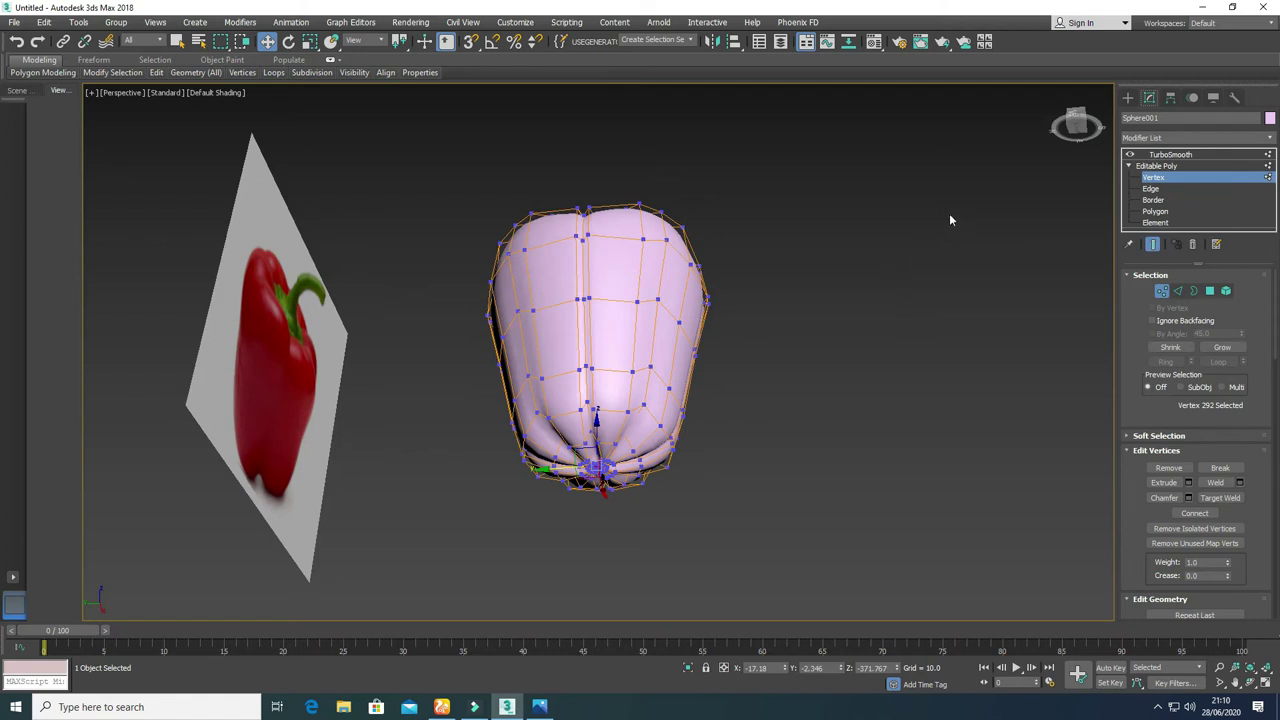
Step: Select the vertices around the center of the underside in the Front wireframe view and relax them three times
key(alt+w)
scroll(838, 290, up, 6)
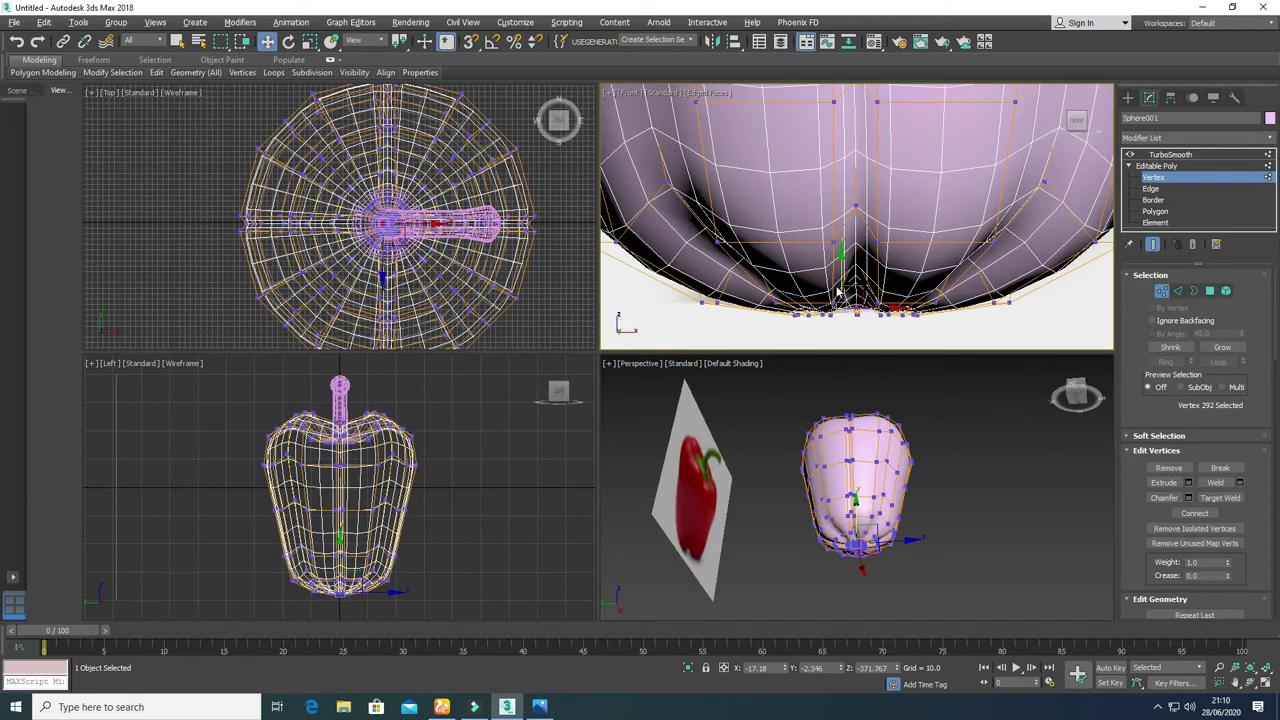
middle_drag(838, 290, 873, 263)
key(F3)
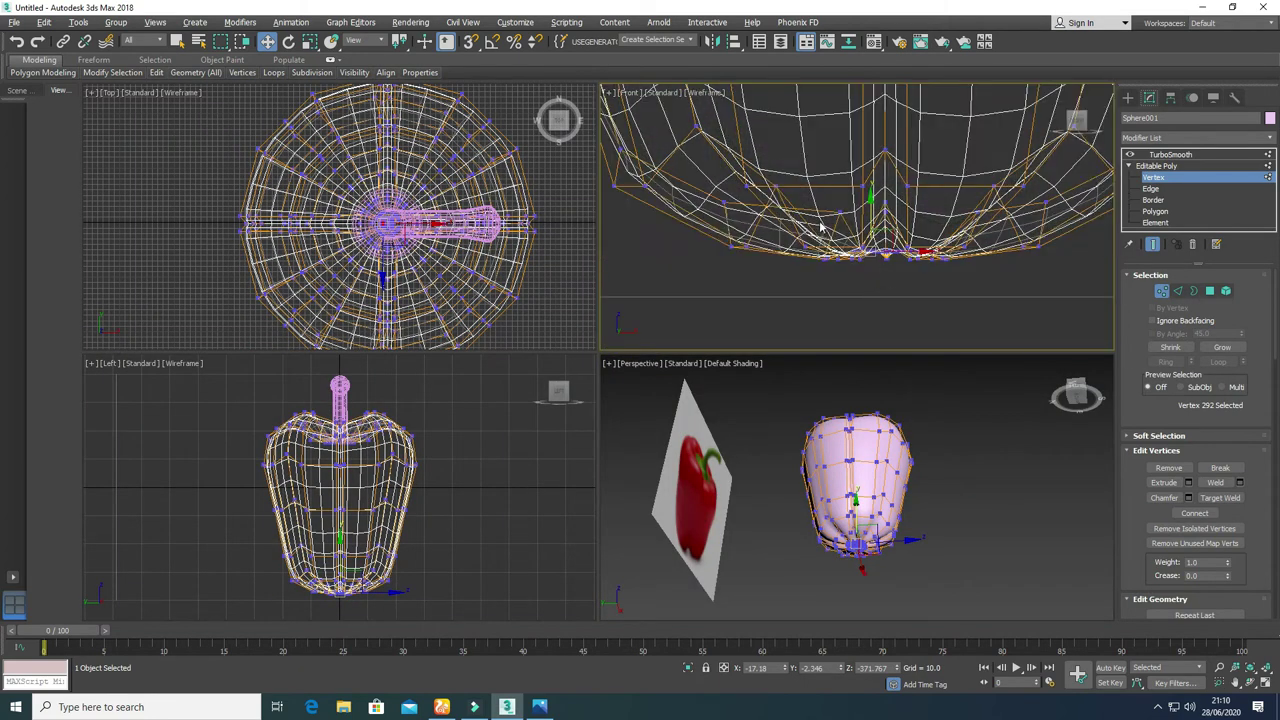
drag(791, 207, 897, 280)
drag(984, 287, 903, 282)
drag(1226, 443, 1221, 307)
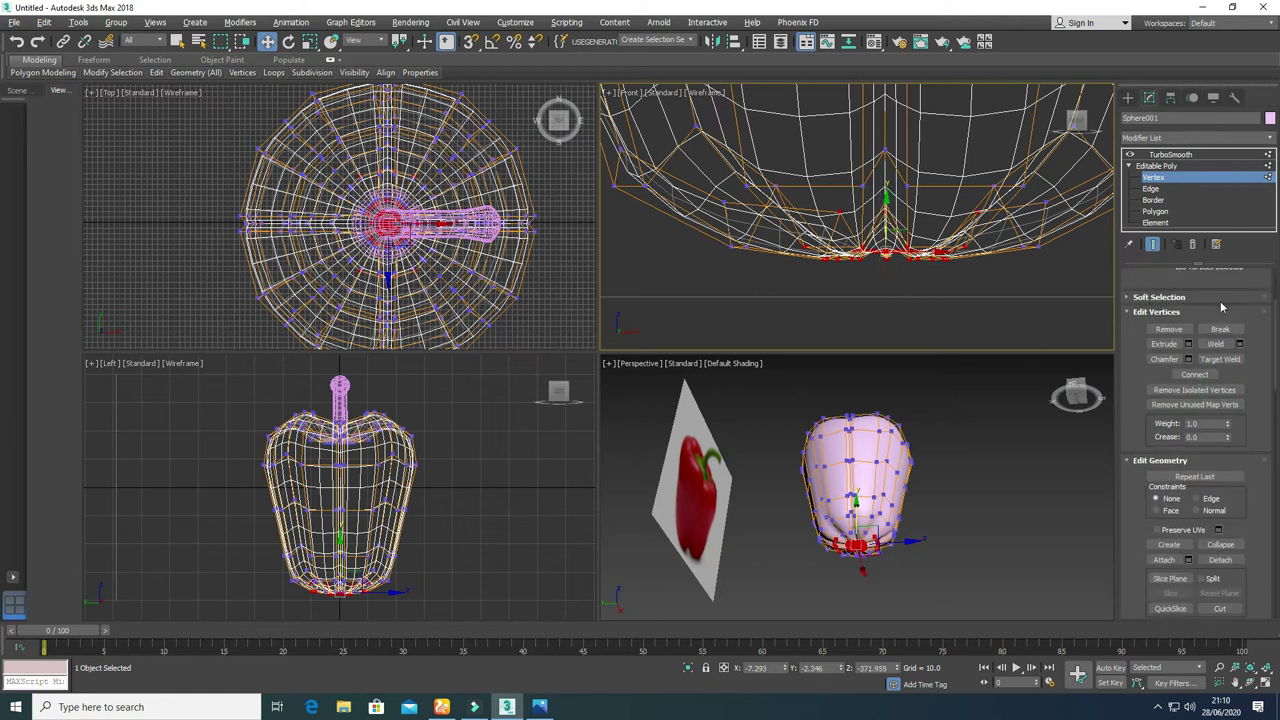
scroll(1230, 450, down, 3)
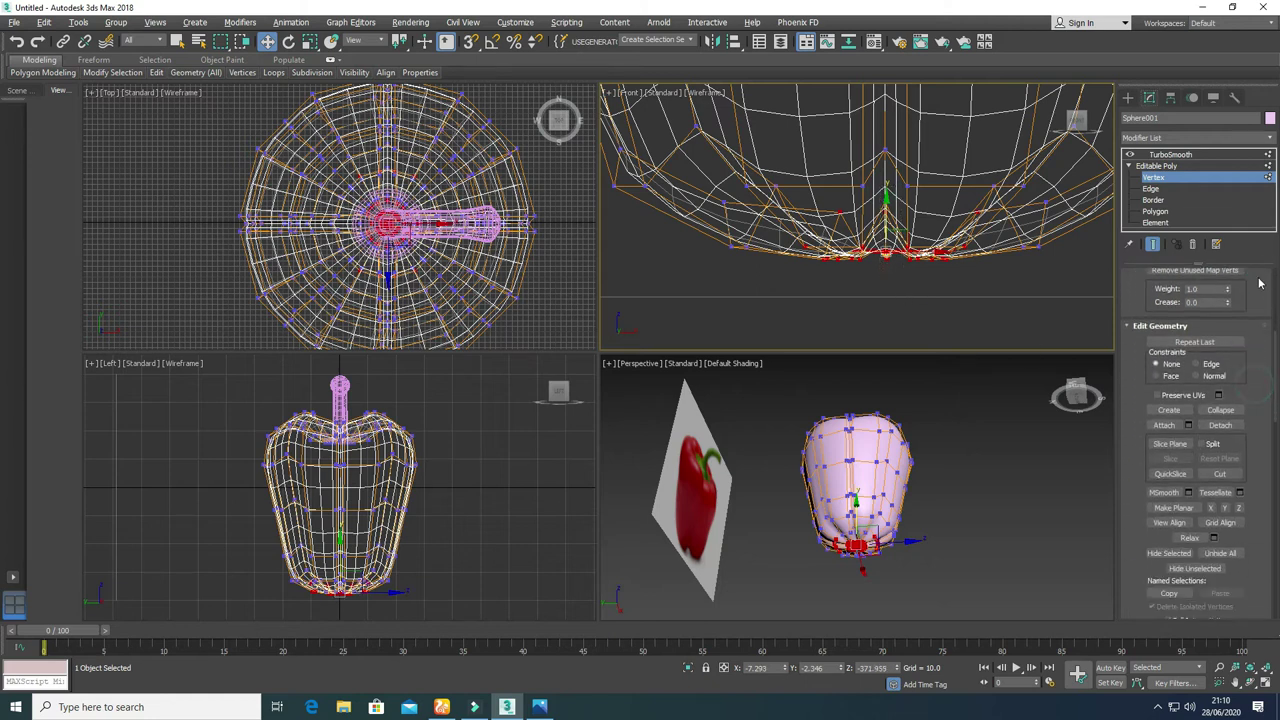
click(1193, 538)
click(1193, 538)
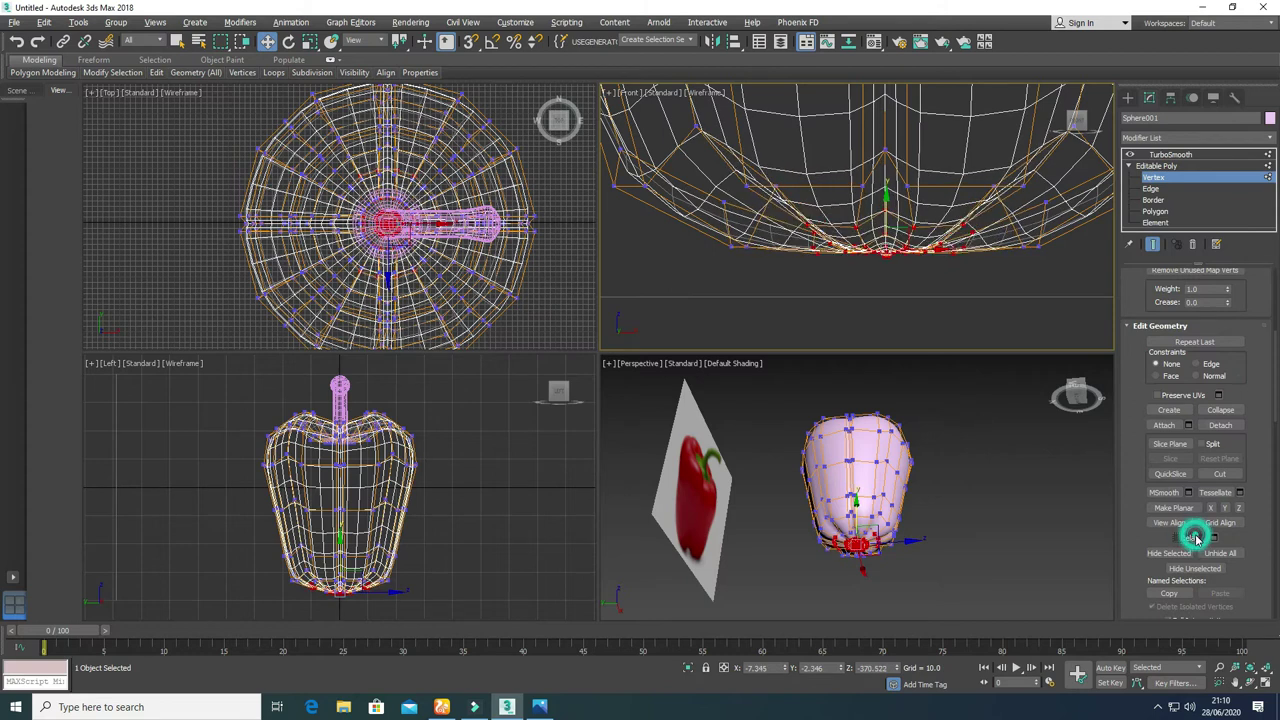
click(1192, 539)
Step: Move the relaxed underside vertices up about 11 units in the Front view
scroll(909, 530, up, 3)
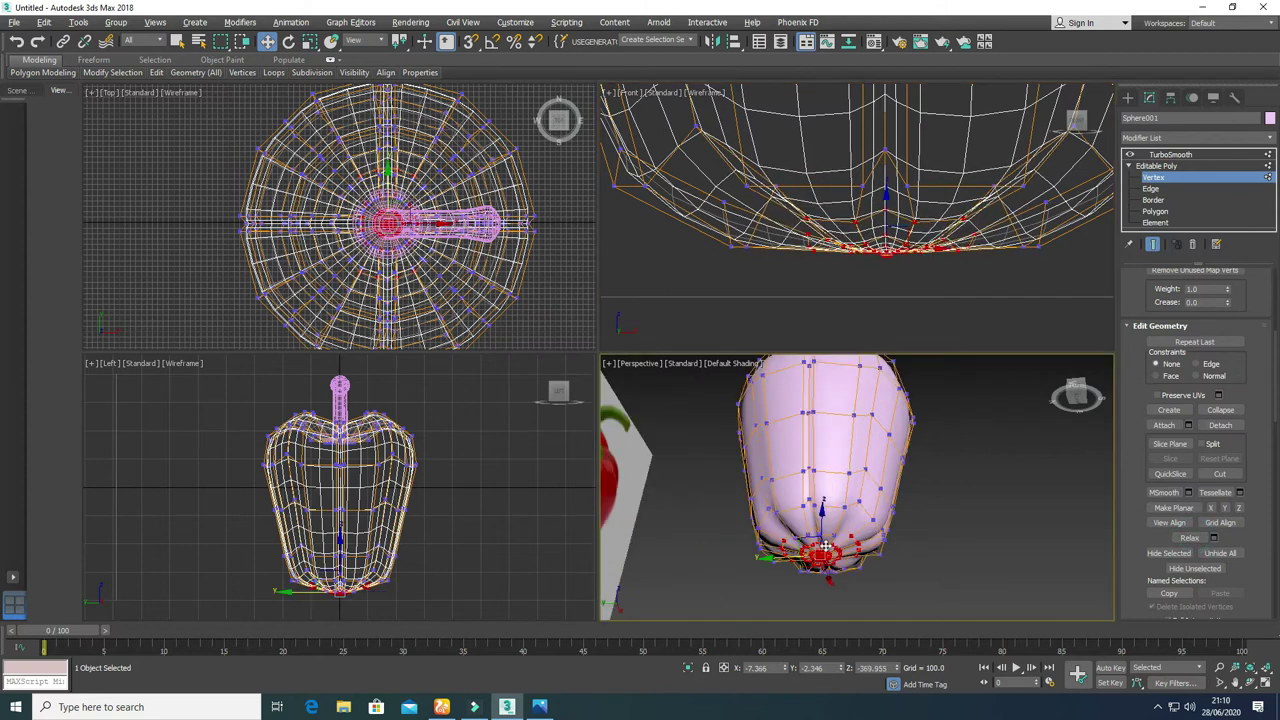
scroll(900, 230, up, 2)
drag(883, 231, 880, 189)
Step: Select a wider group of vertices across the pepper's base in the Front view and relax them
scroll(876, 196, down, 6)
scroll(854, 206, up, 3)
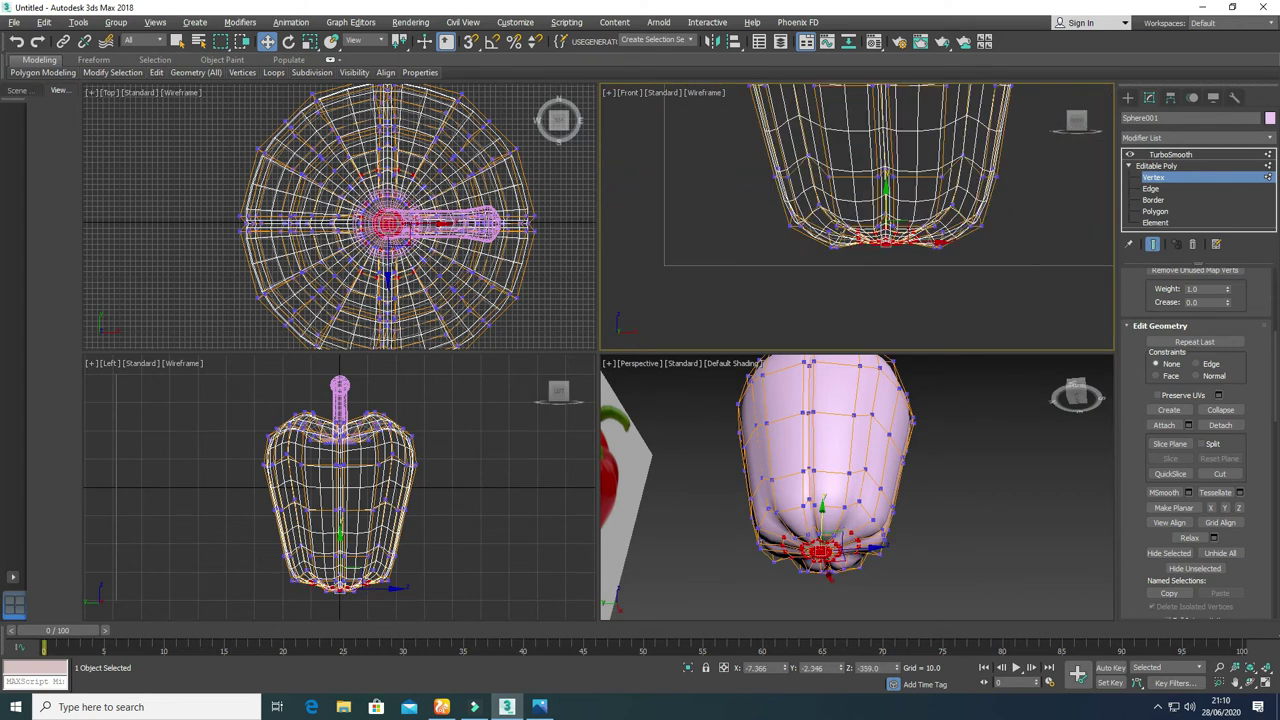
drag(823, 222, 950, 270)
click(1187, 538)
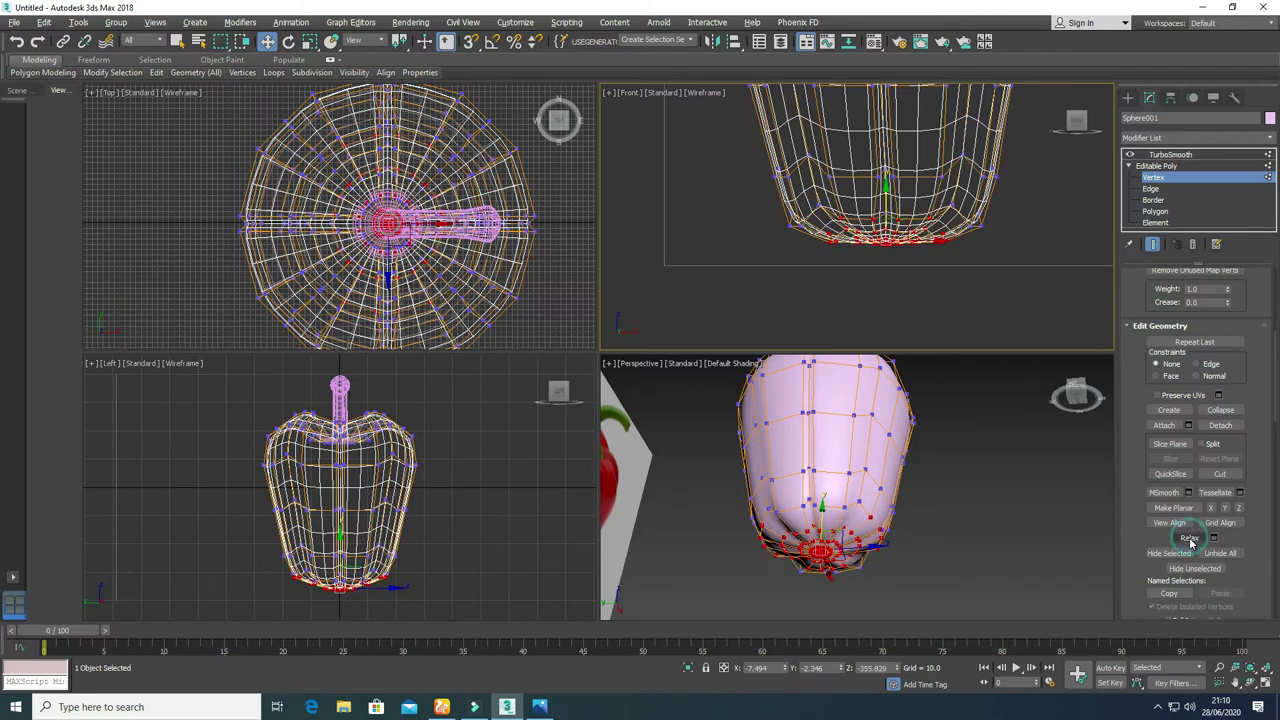
Step: Scale the selected base vertices vertically to about 56% in the Front view and check the pepper in the maximized Perspective view
key(r)
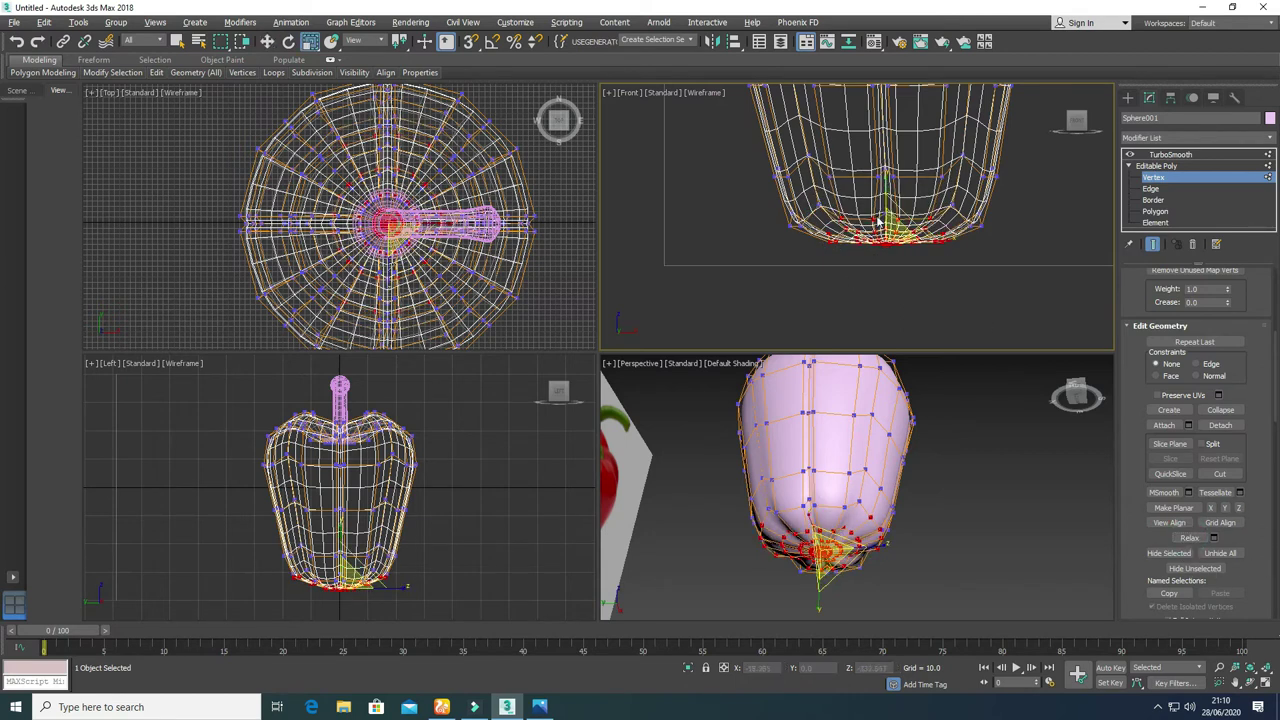
drag(885, 185, 888, 210)
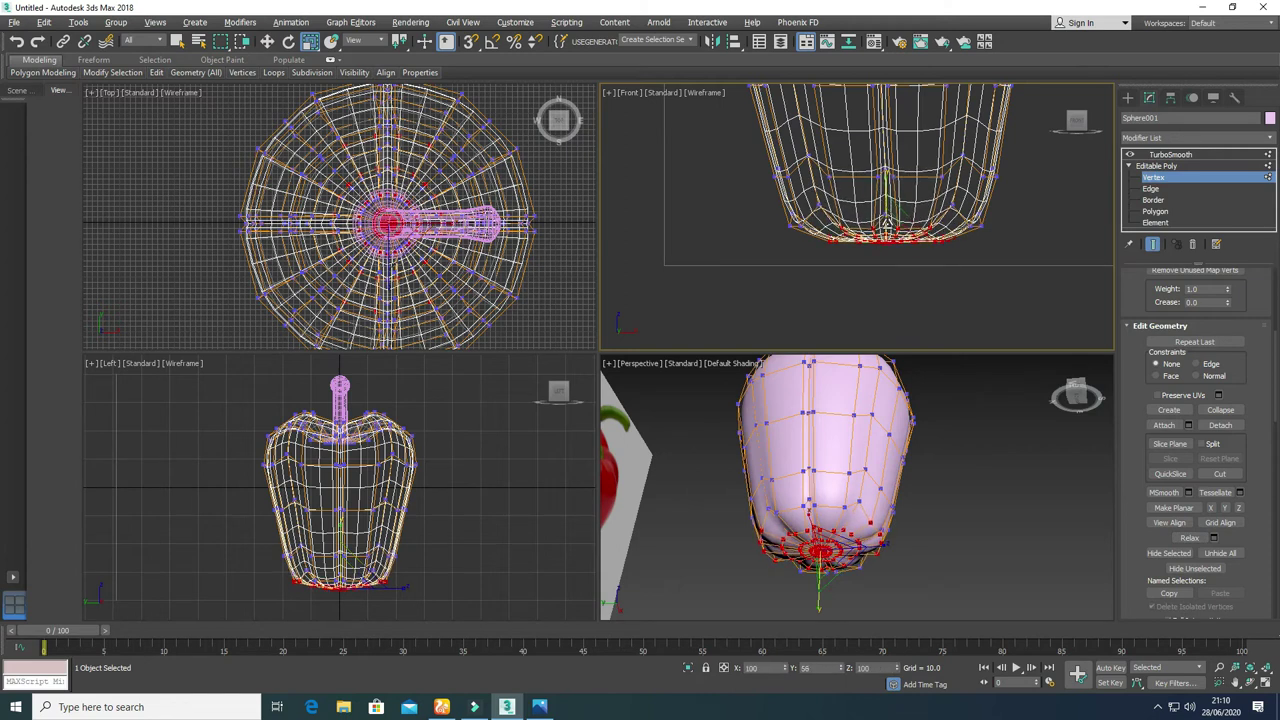
right_click(794, 491)
key(alt+w)
alt+middle_drag(575, 440, 625, 447)
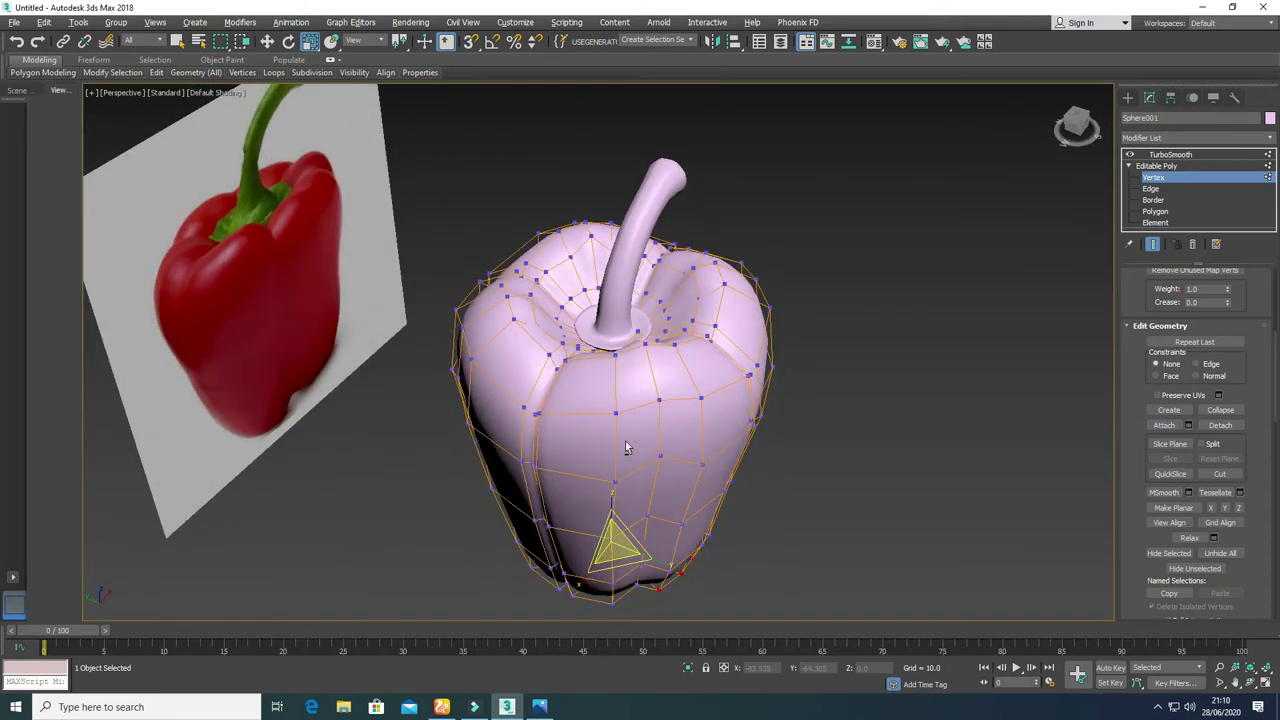
Step: Select the middle vertices on the inner slopes of the pepper's lobes around the stem and scale them inward together
scroll(607, 289, up, 4)
click(571, 177)
alt+middle_drag(571, 177, 747, 261)
ctrl+click(813, 182)
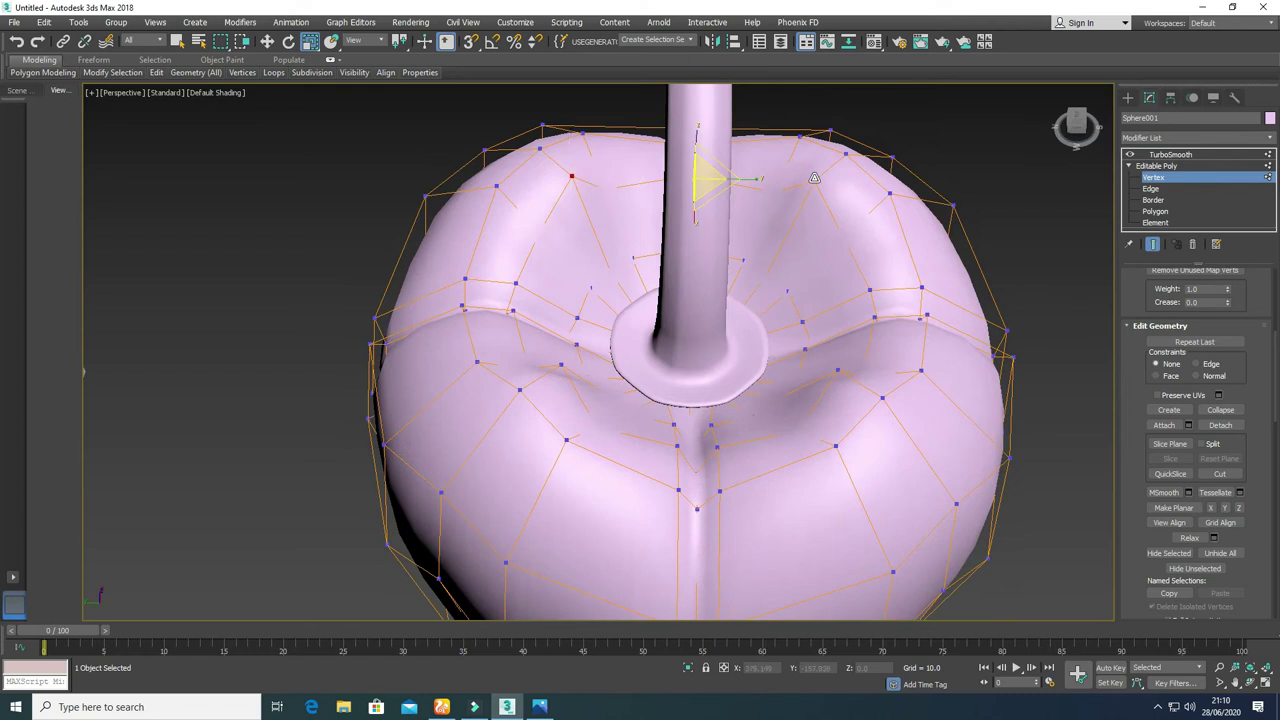
alt+middle_drag(595, 382, 709, 366)
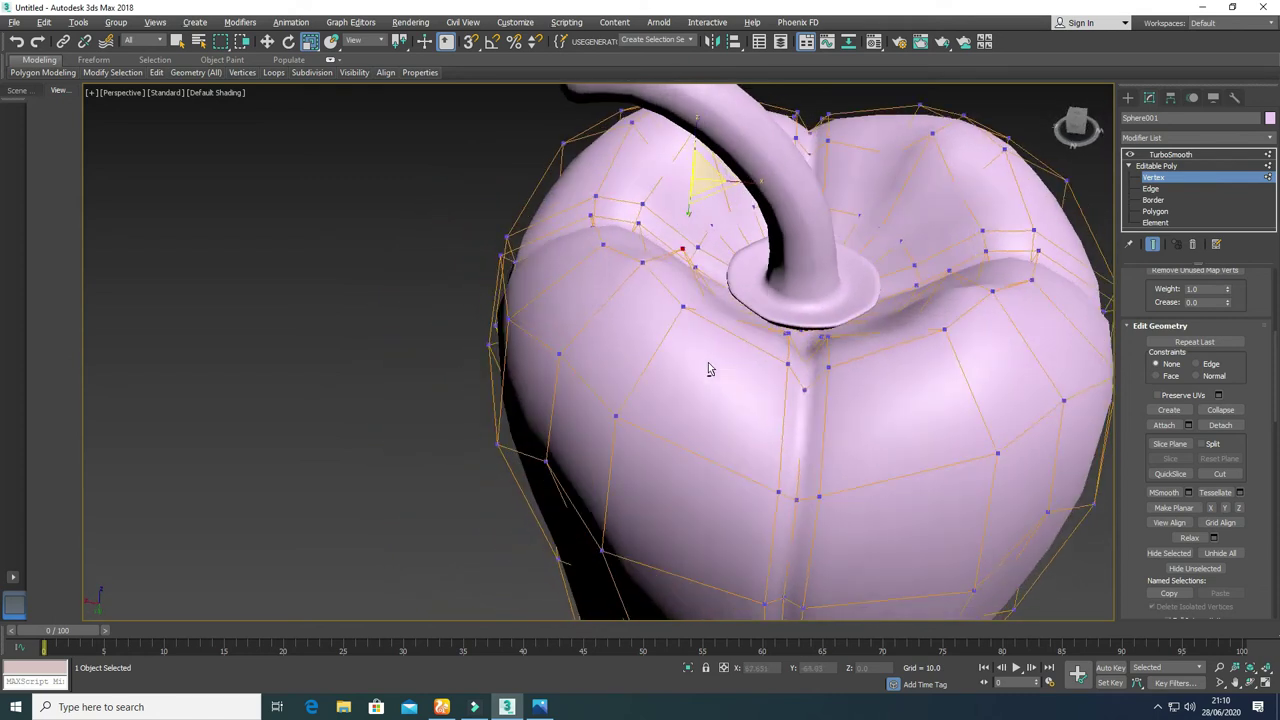
alt+middle_drag(677, 314, 735, 386)
scroll(563, 363, down, 3)
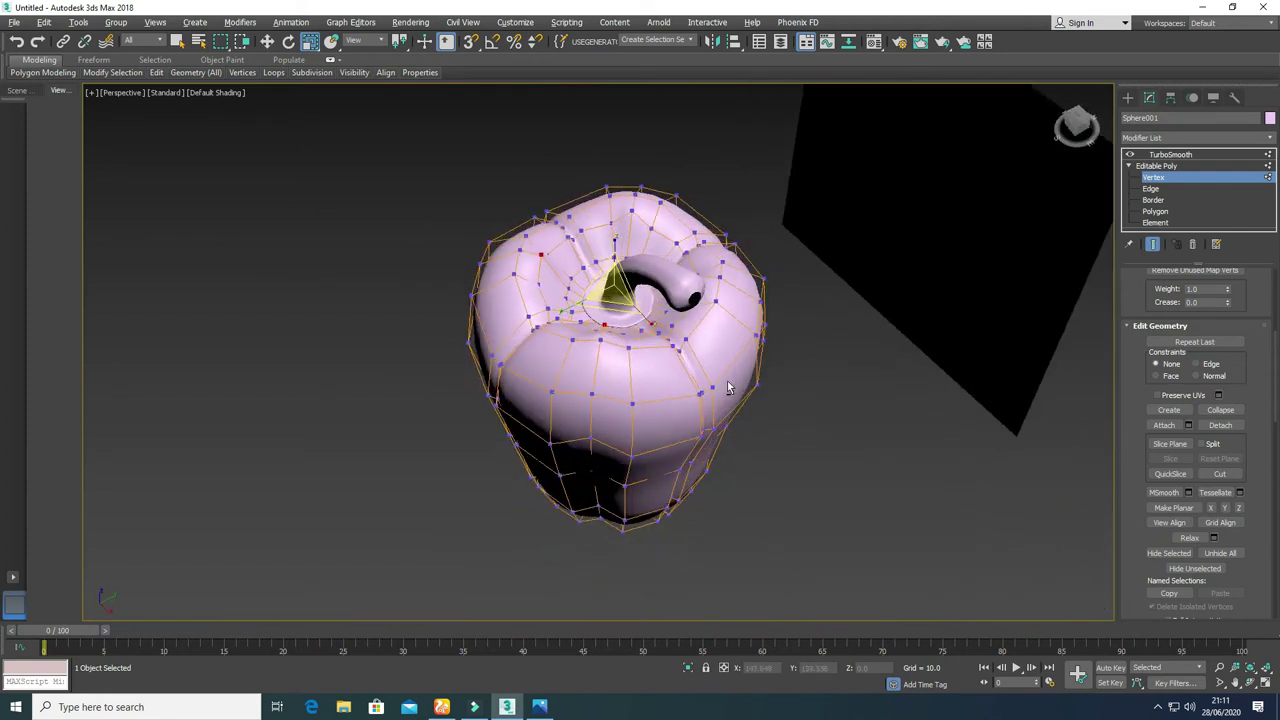
scroll(646, 262, up, 2)
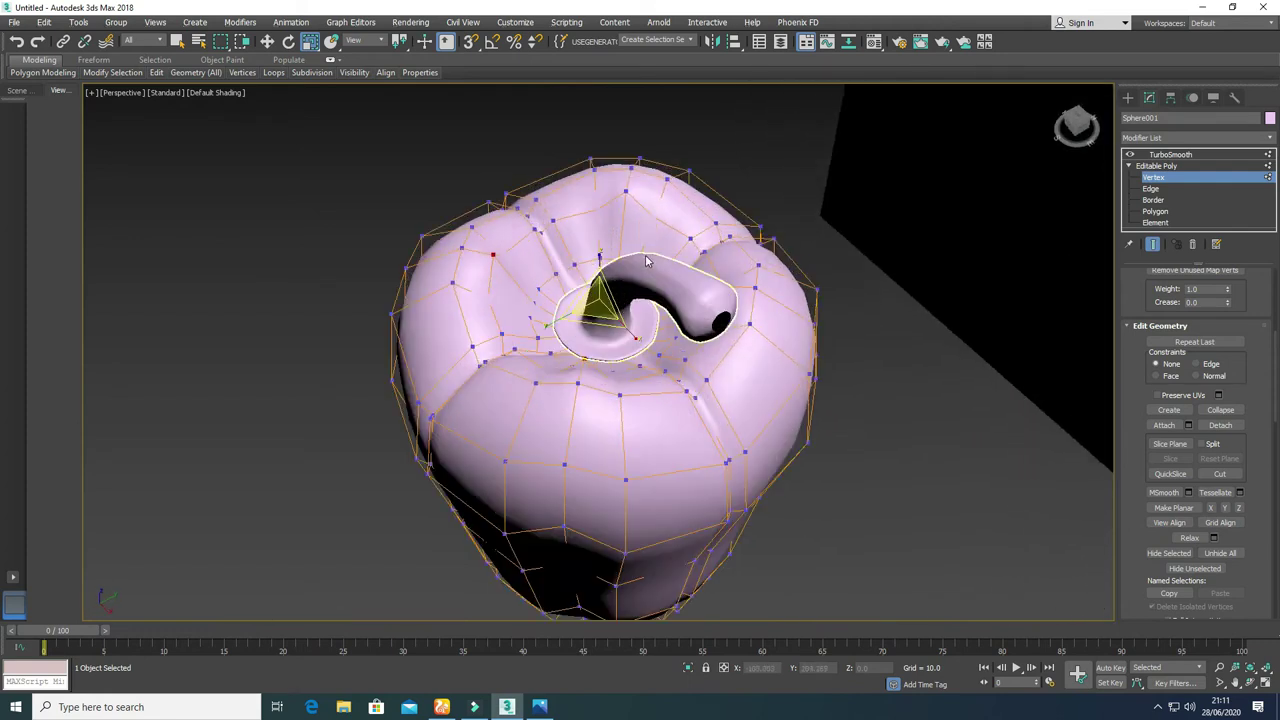
ctrl+click(623, 195)
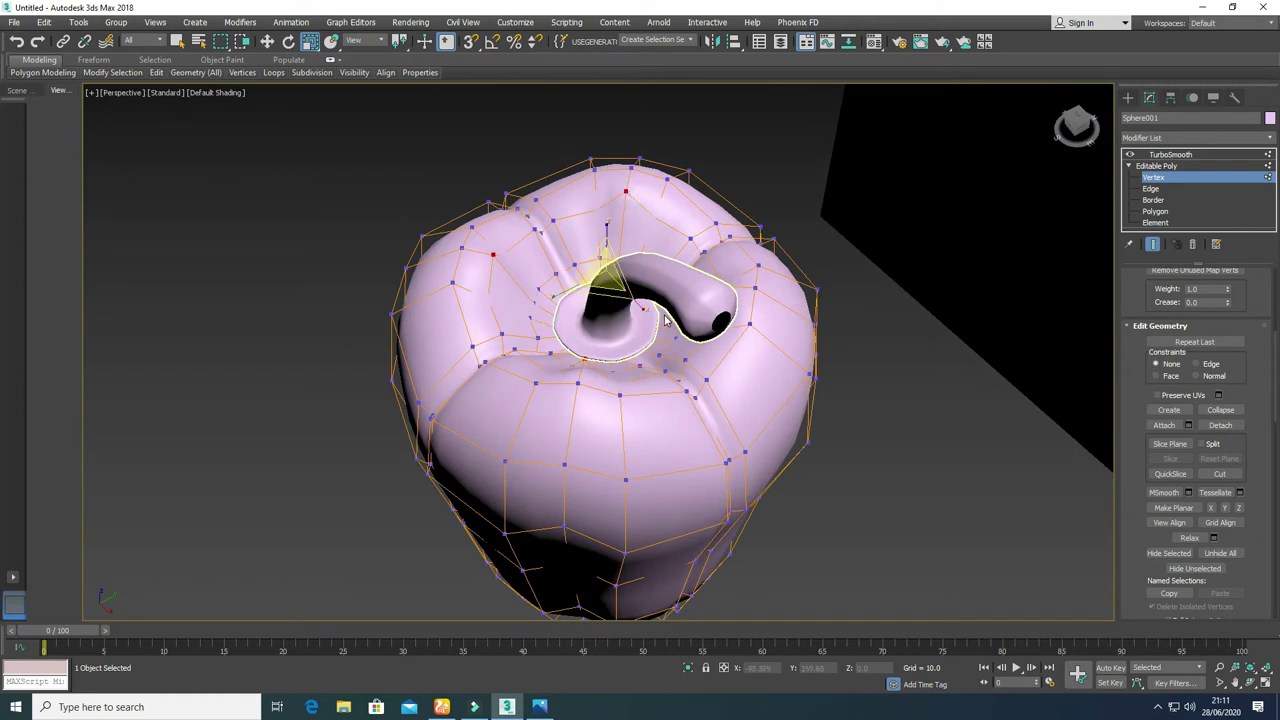
drag(606, 280, 612, 309)
alt+middle_drag(631, 340, 604, 368)
Step: Lower the selected inner lobe vertices slightly along Z to deepen the hollows around the stem, and clear the selection
key(w)
drag(607, 229, 605, 248)
scroll(587, 396, up, 1)
mouse_move(587, 397)
alt+middle_down()
mouse_move(608, 400)
mouse_move(557, 400)
mouse_move(600, 391)
alt+middle_up()
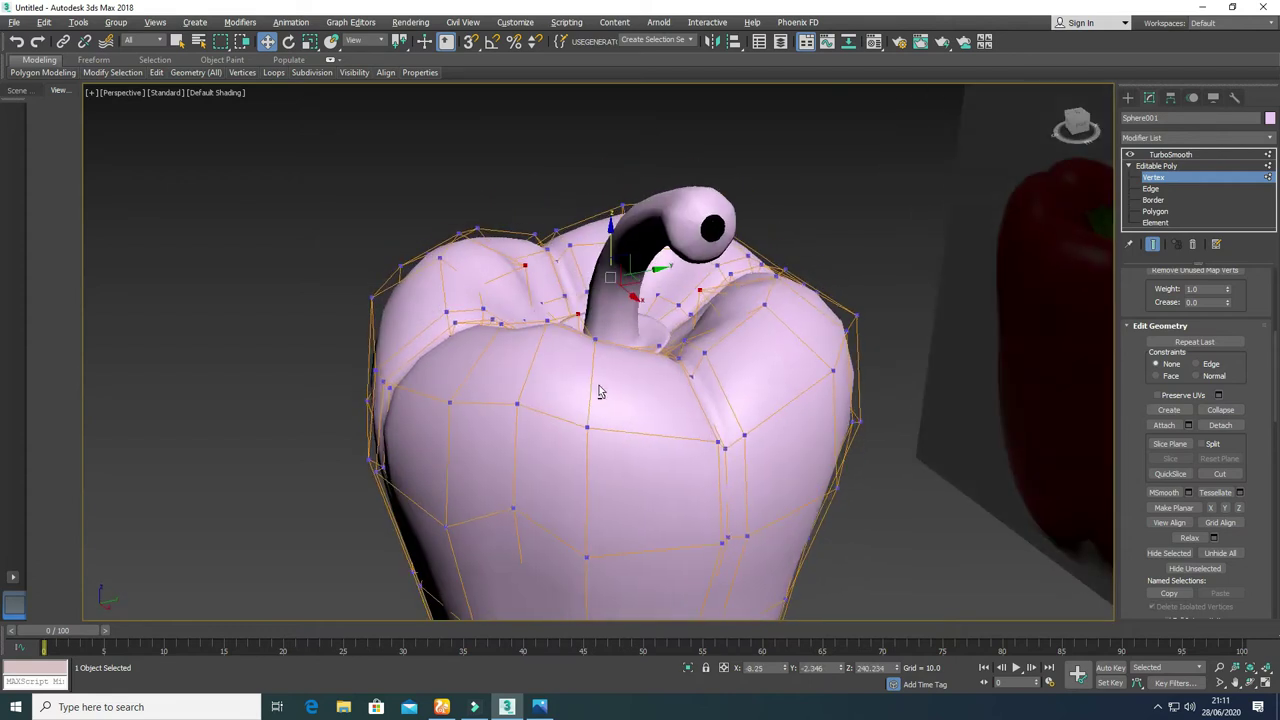
click(523, 409)
alt+middle_drag(523, 409, 600, 392)
click(684, 357)
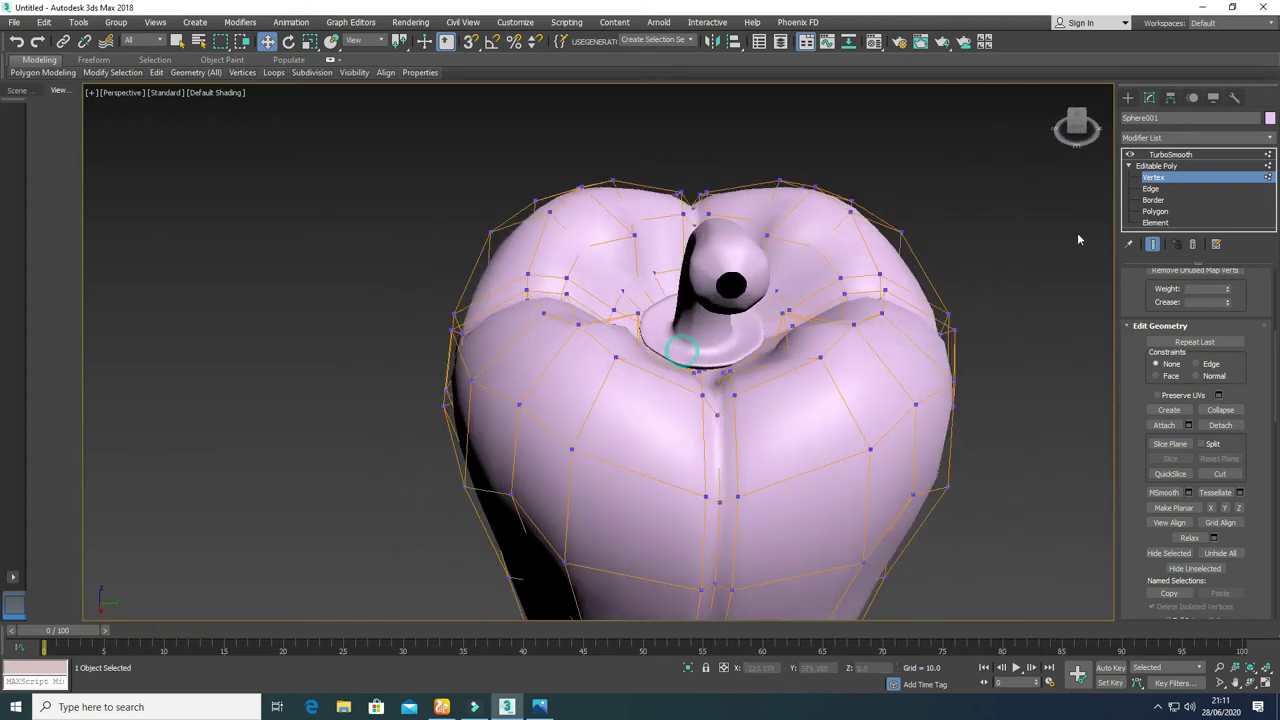
Step: Switch to the stem object and cap the open border at the stem's tip
click(1158, 166)
click(704, 340)
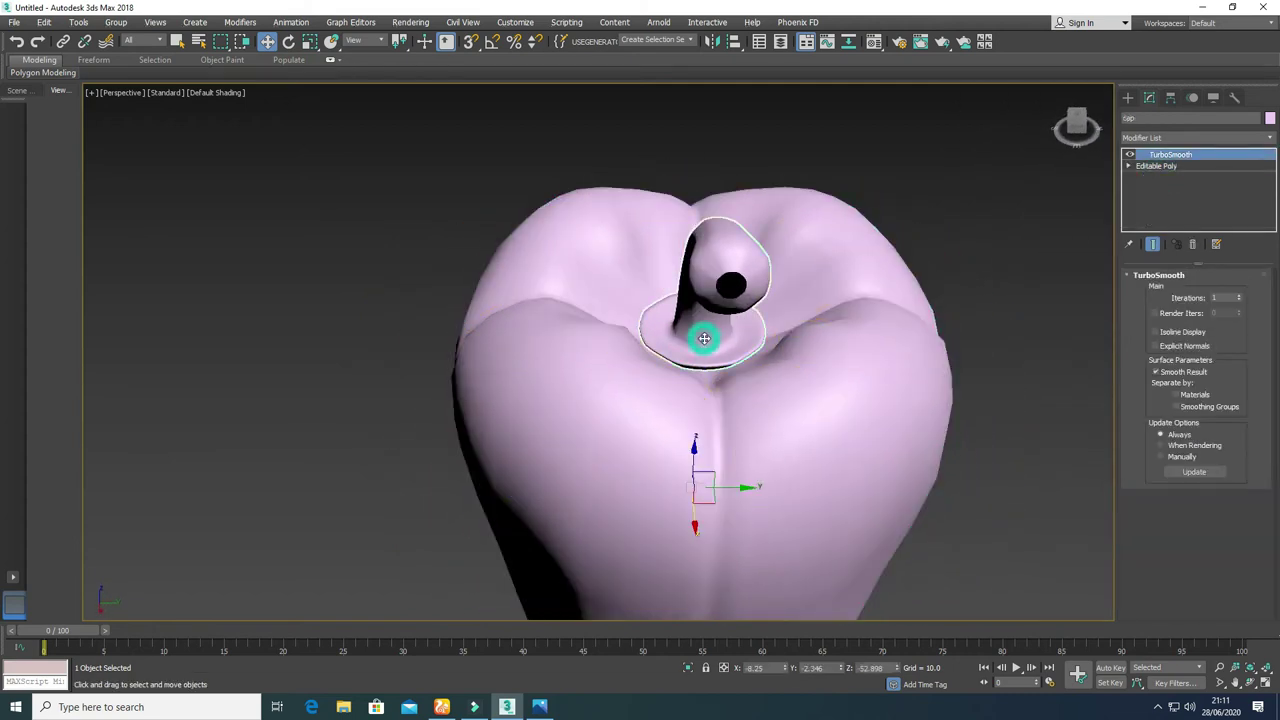
click(1129, 166)
click(1154, 211)
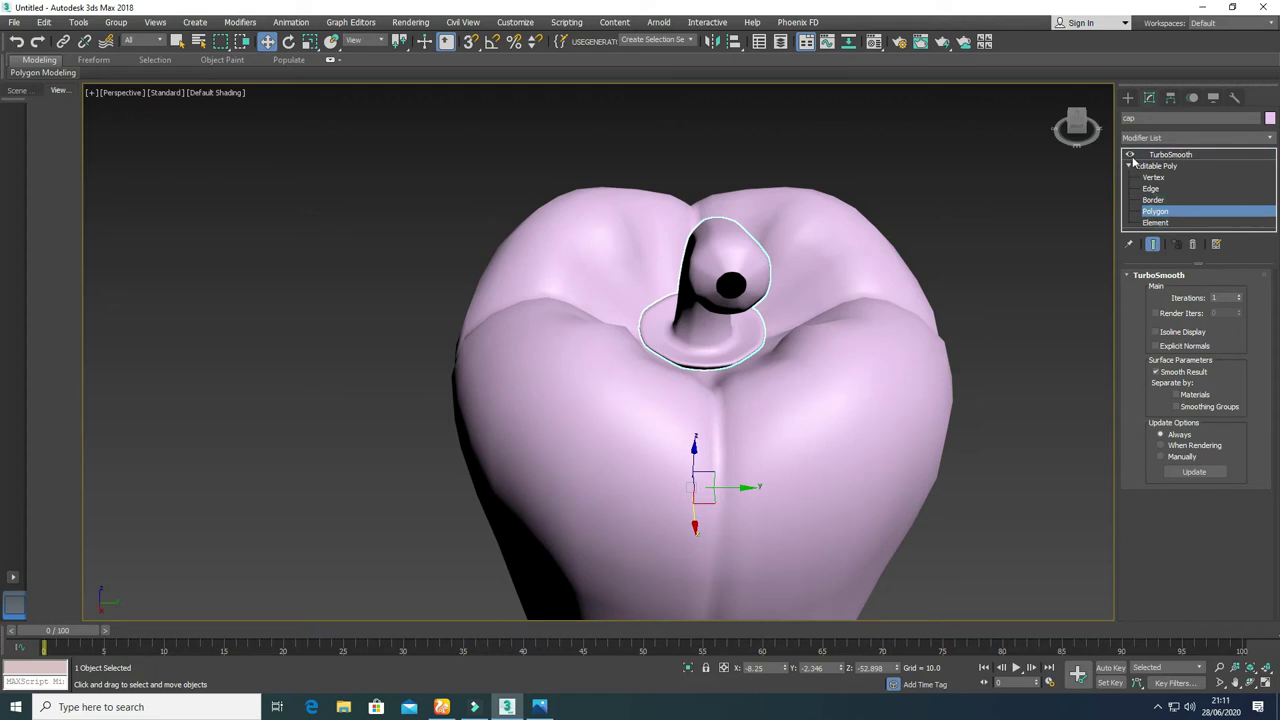
click(1154, 244)
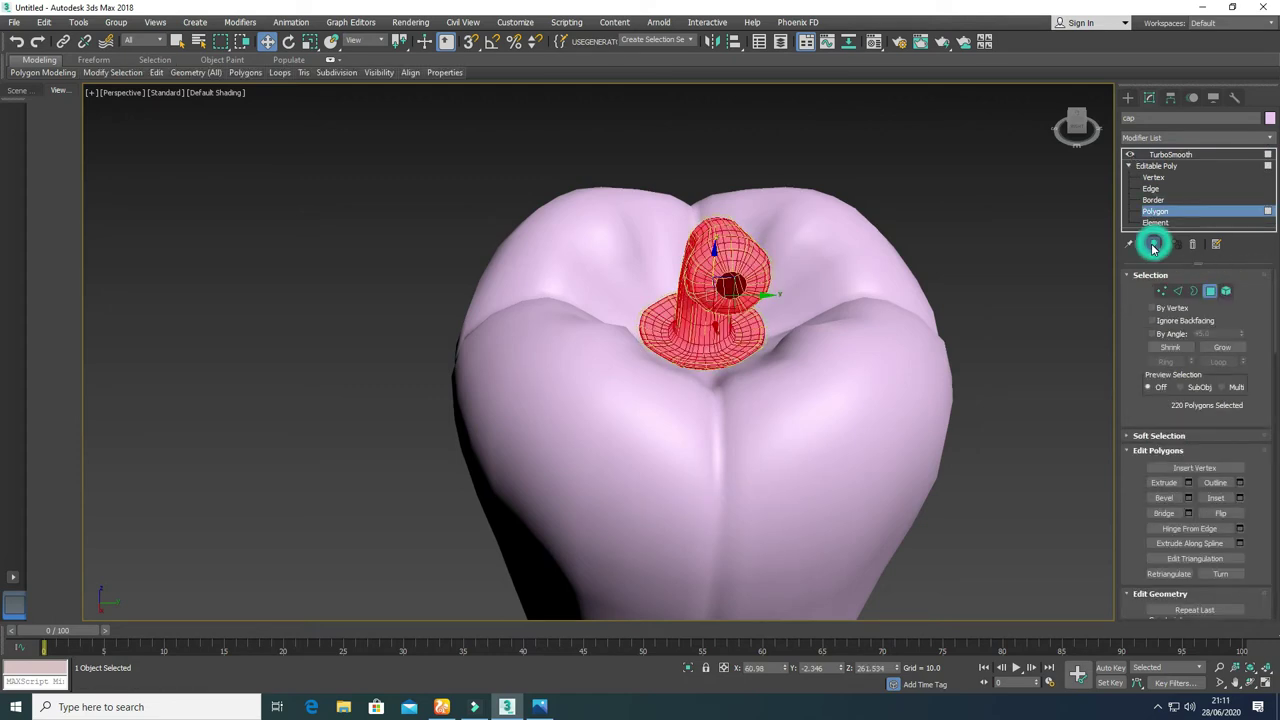
click(1153, 200)
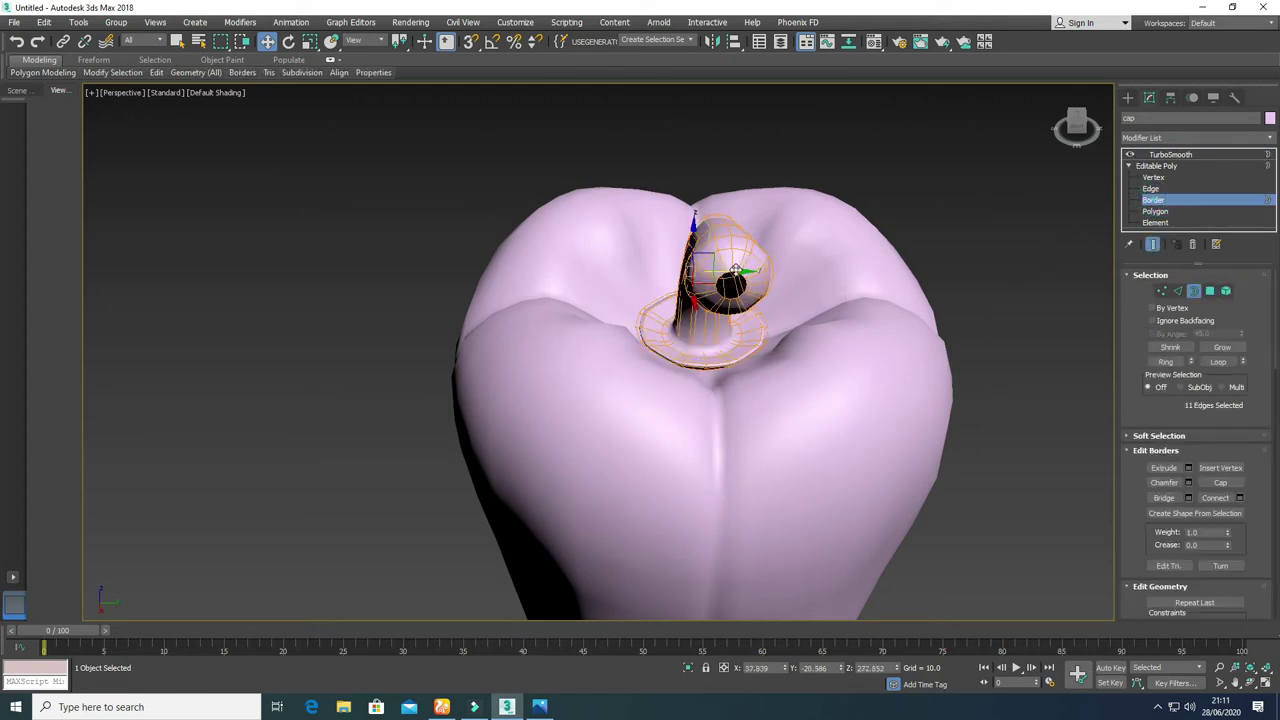
scroll(743, 298, up, 3)
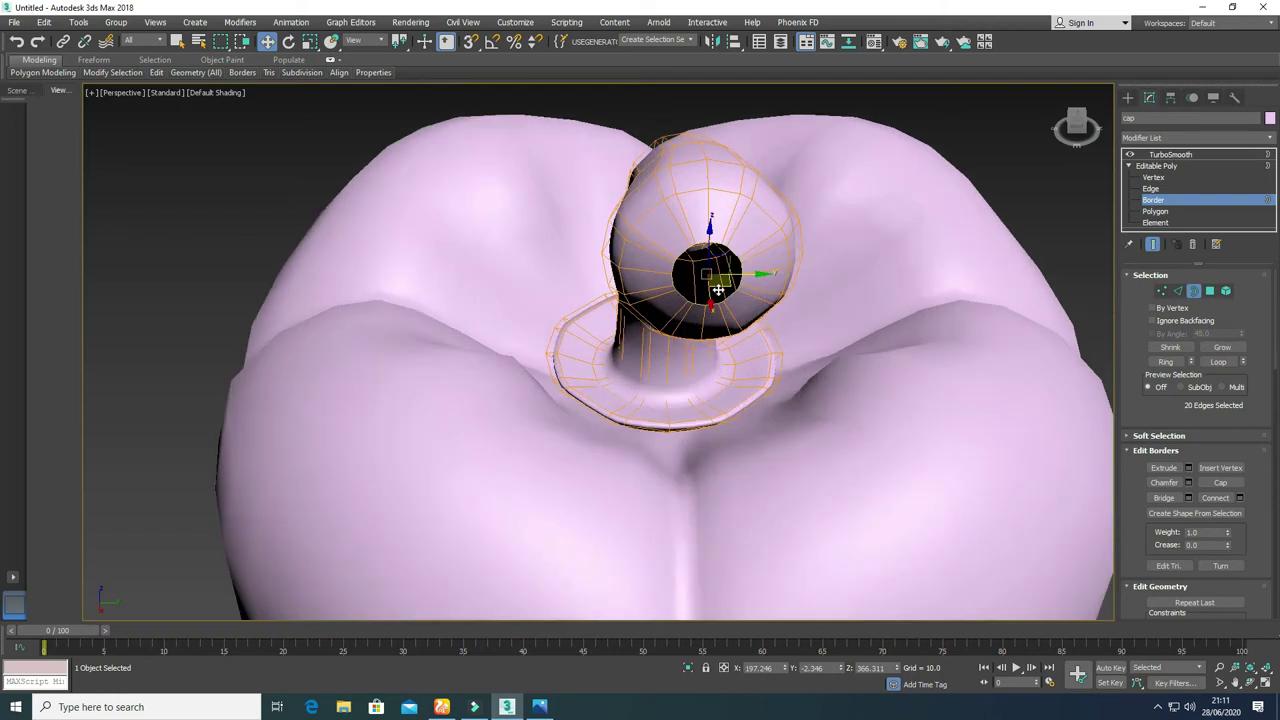
right_click(718, 289)
click(694, 334)
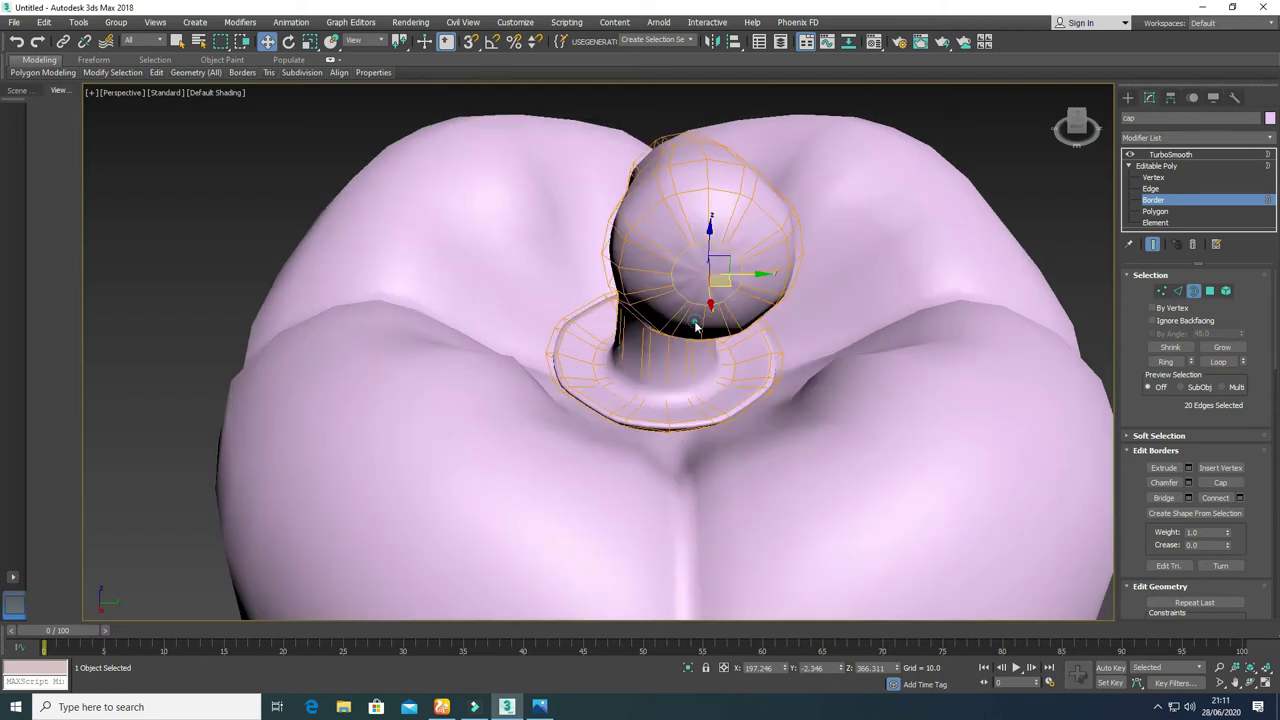
Step: Inset the new cap polygon at the stem's tip by 4.11
click(1209, 291)
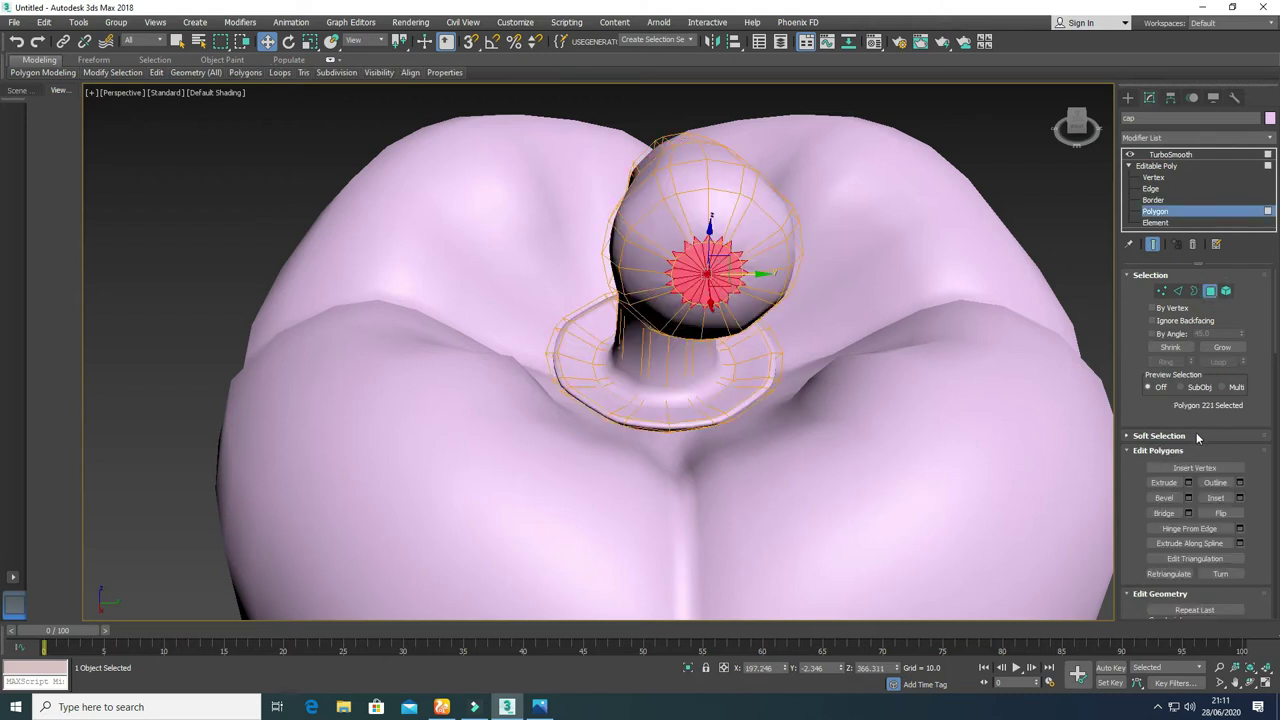
click(1239, 497)
drag(917, 450, 912, 428)
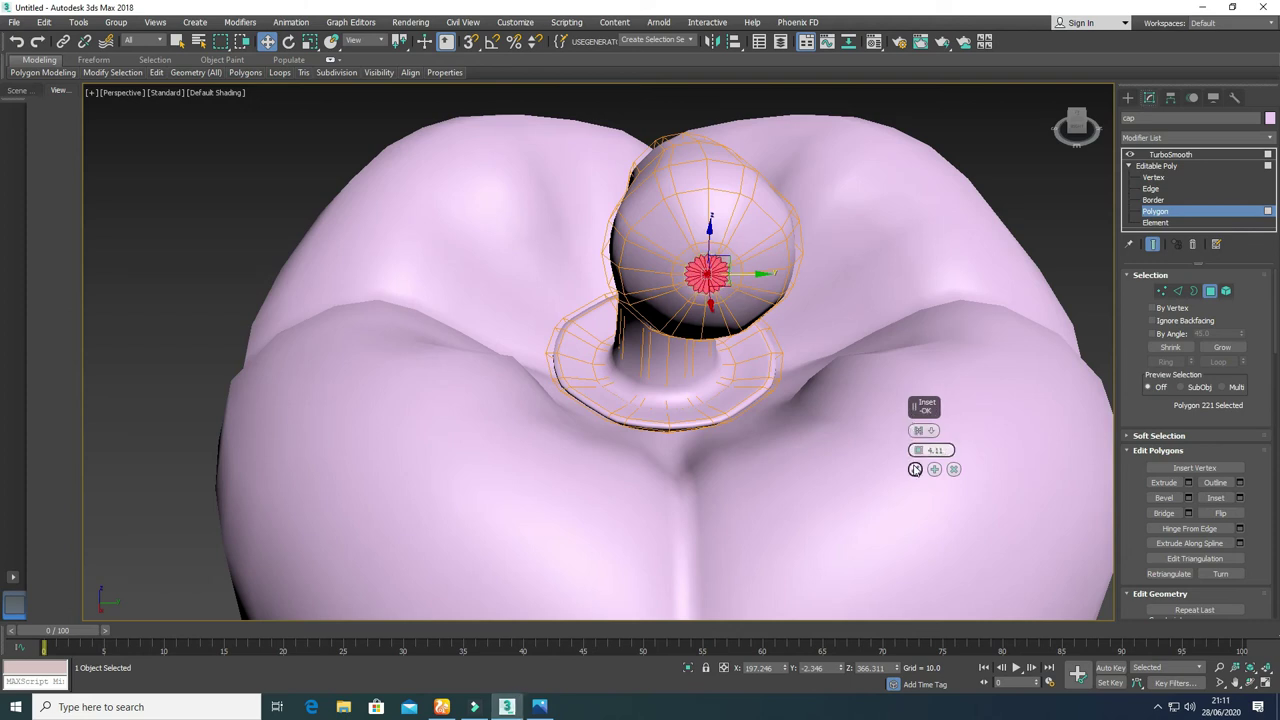
click(915, 468)
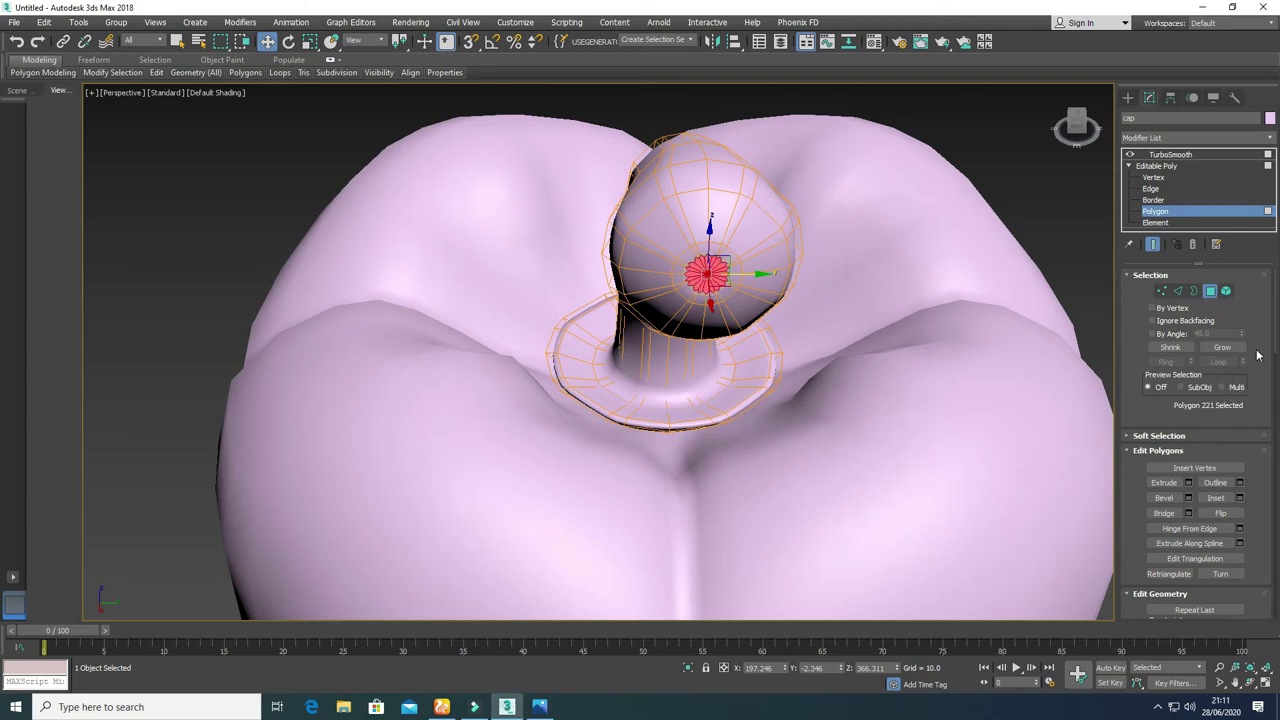
Step: Tessellate the inset polygon at the stem's tip by face and leave polygon editing
scroll(1234, 415, down, 8)
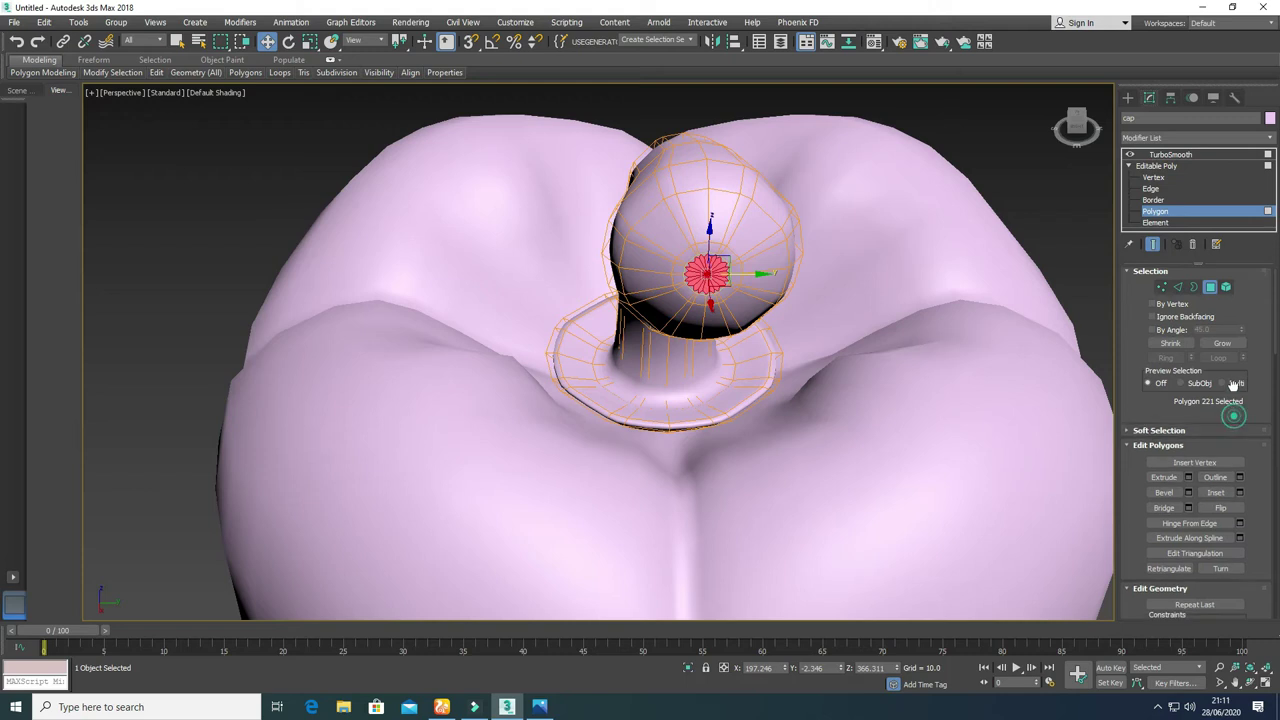
click(1191, 483)
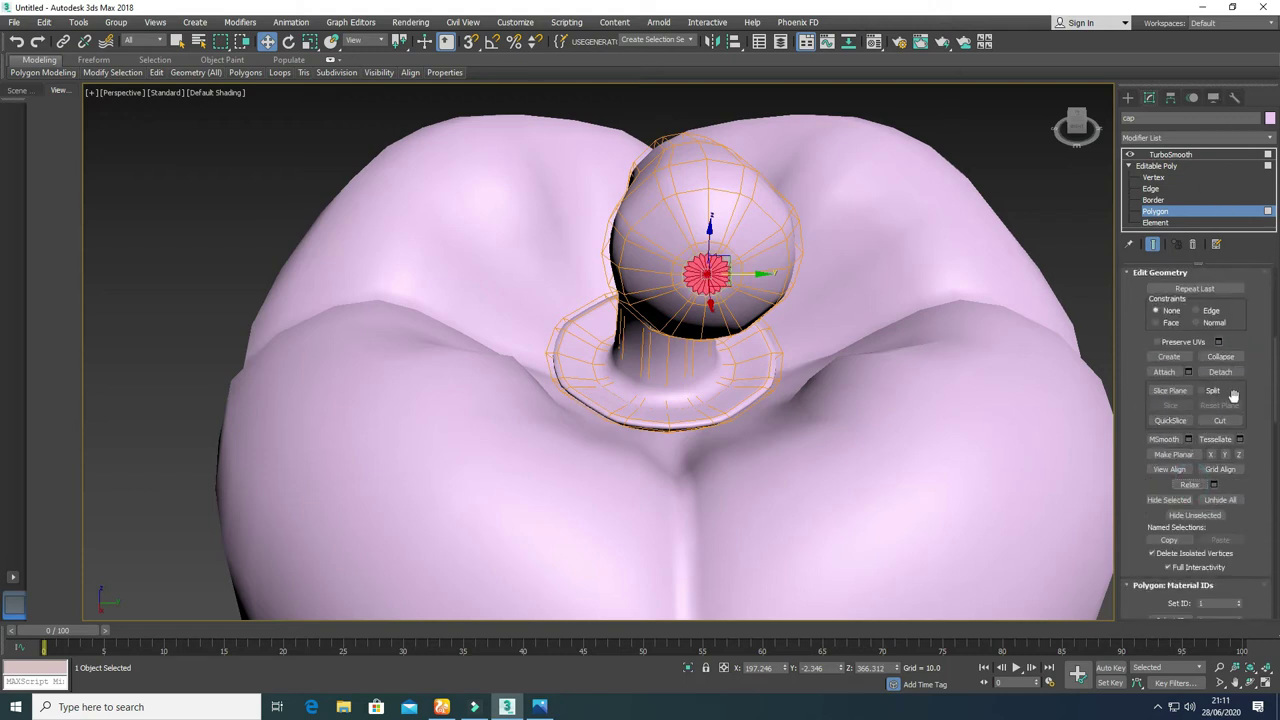
click(1239, 439)
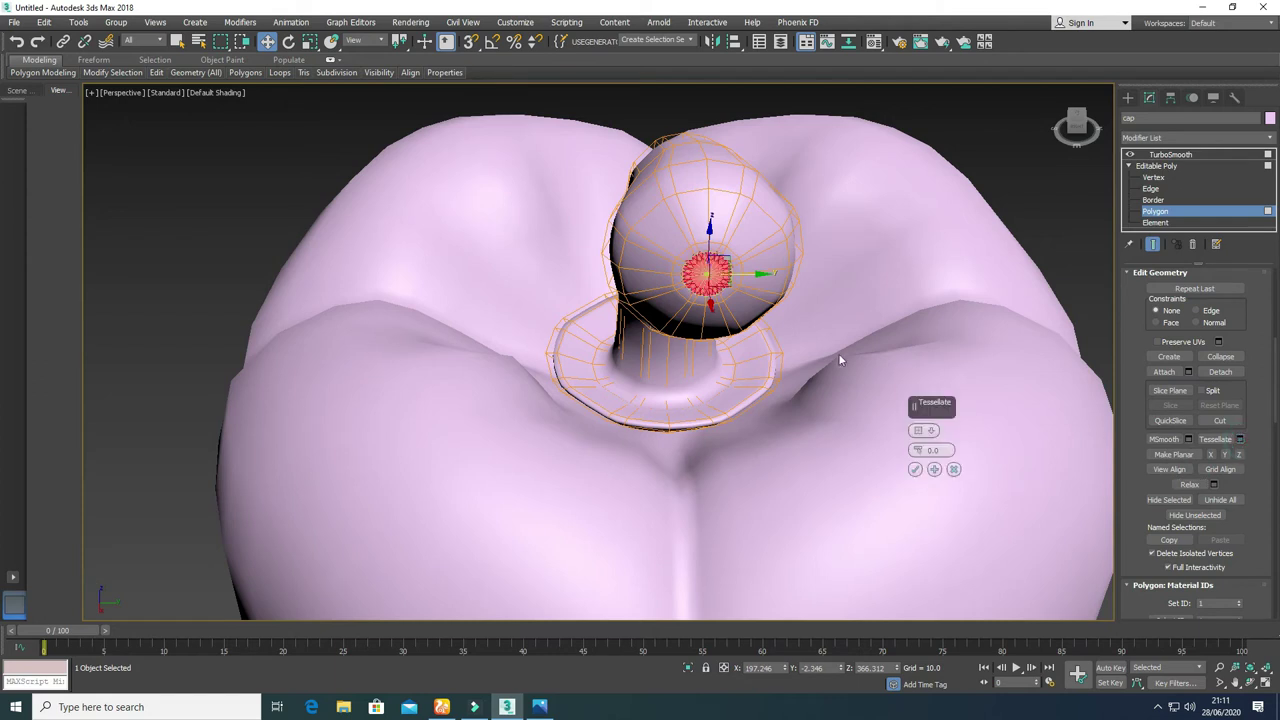
click(925, 430)
click(952, 458)
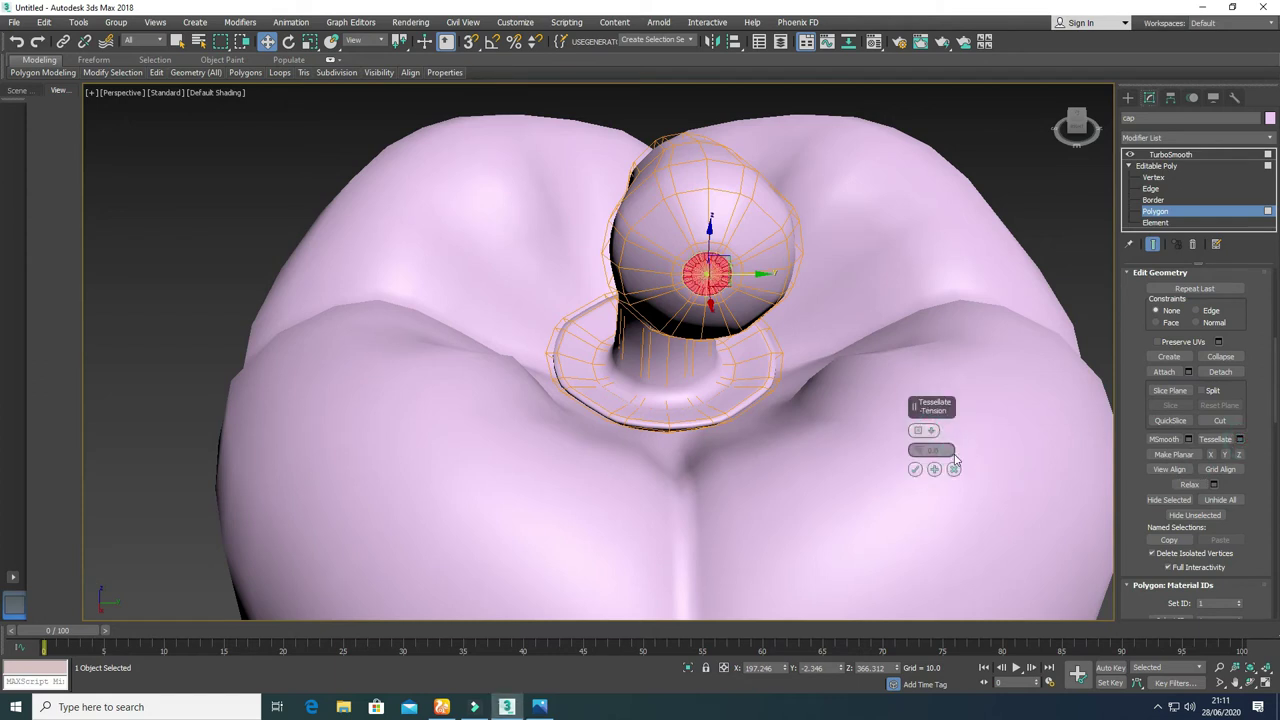
click(915, 468)
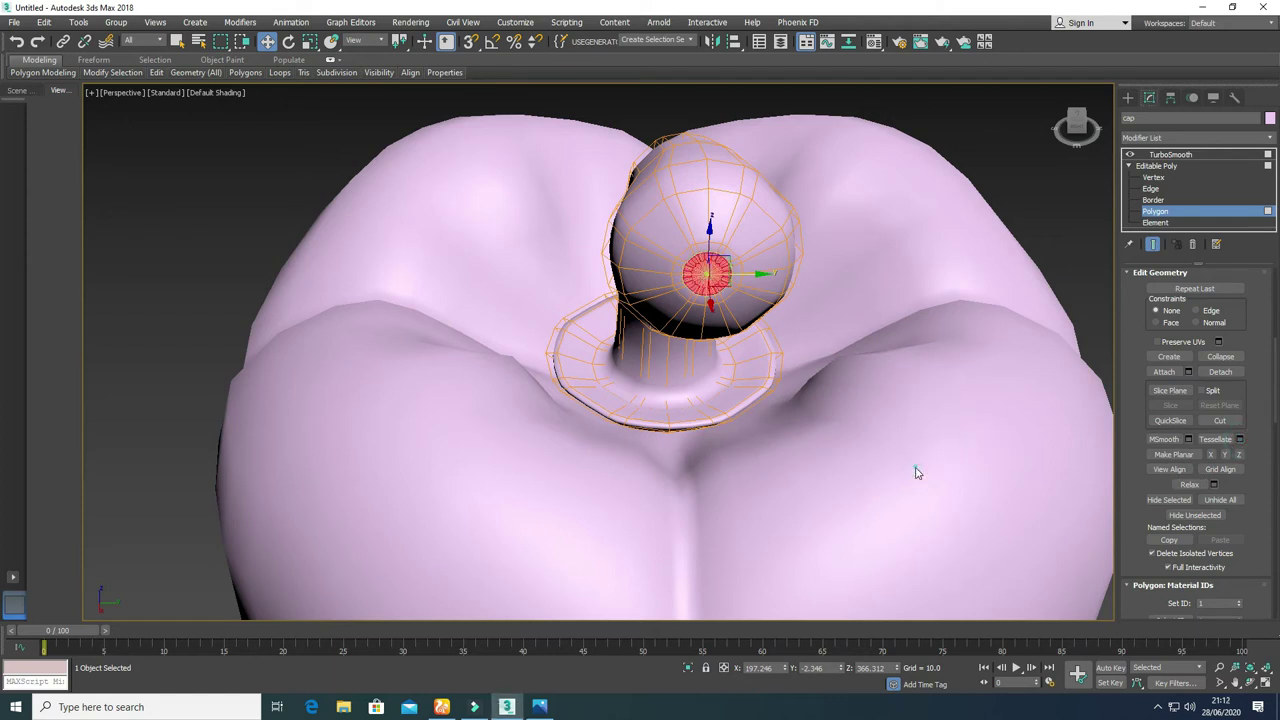
click(1153, 213)
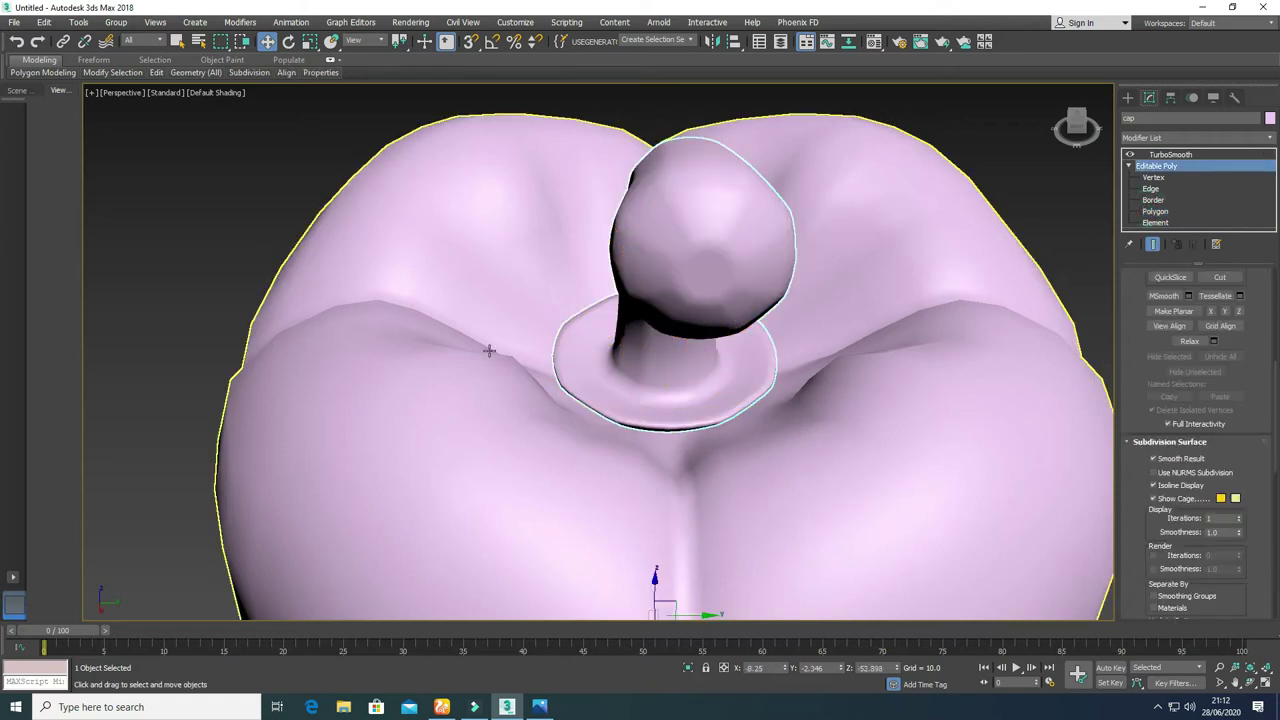
Step: Select the outer edge loop of the stem's base disc, scale it slightly outward and raise it a little along Z
scroll(489, 350, down, 4)
alt+middle_drag(521, 397, 665, 374)
scroll(538, 423, up, 4)
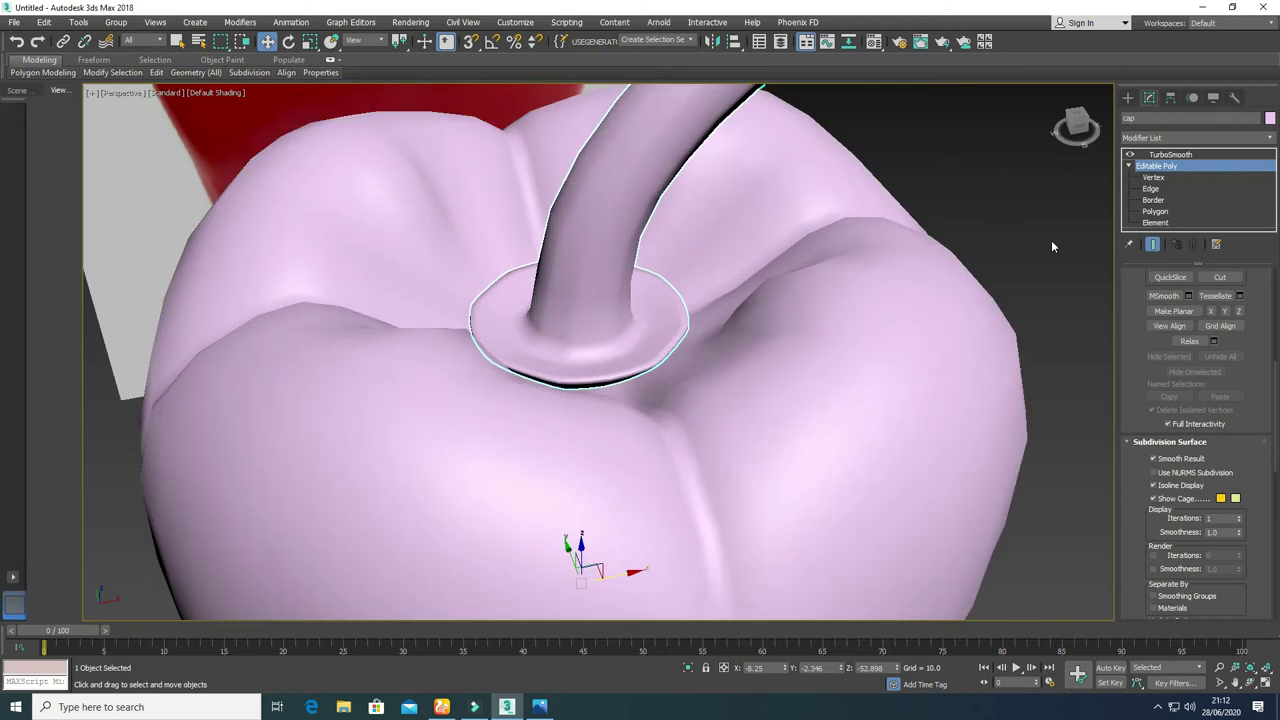
click(1152, 189)
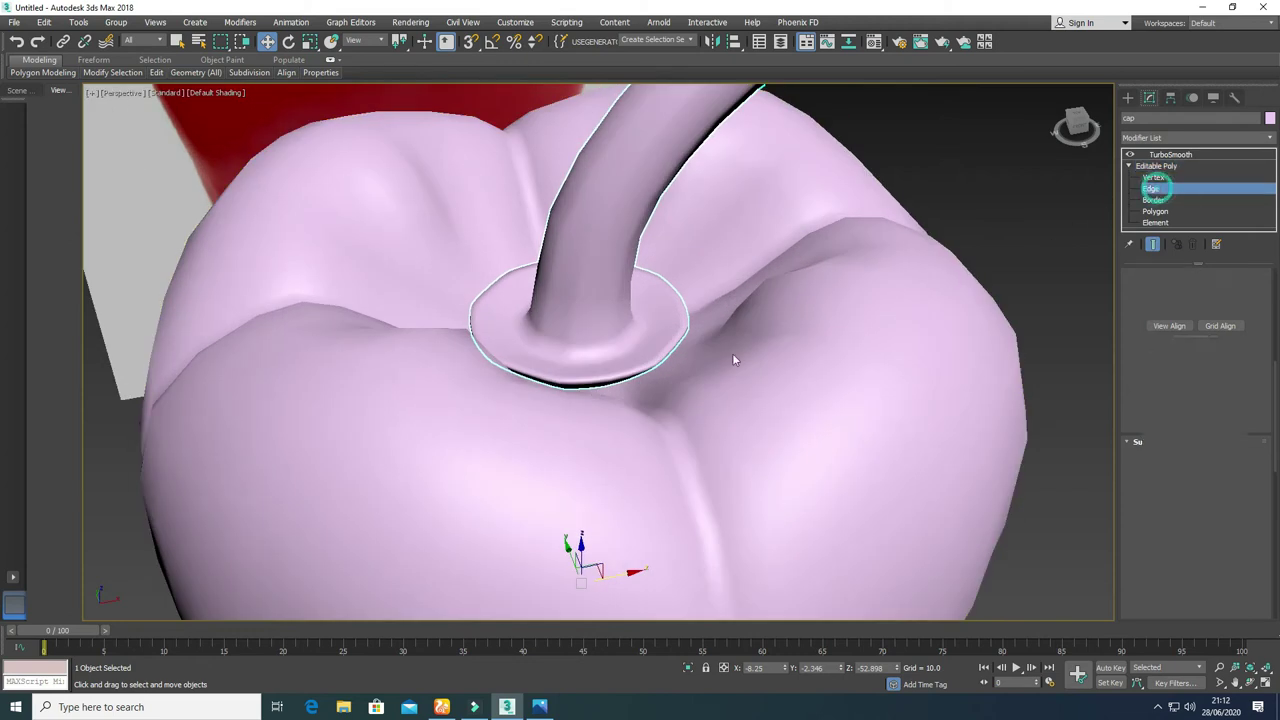
double_click(674, 349)
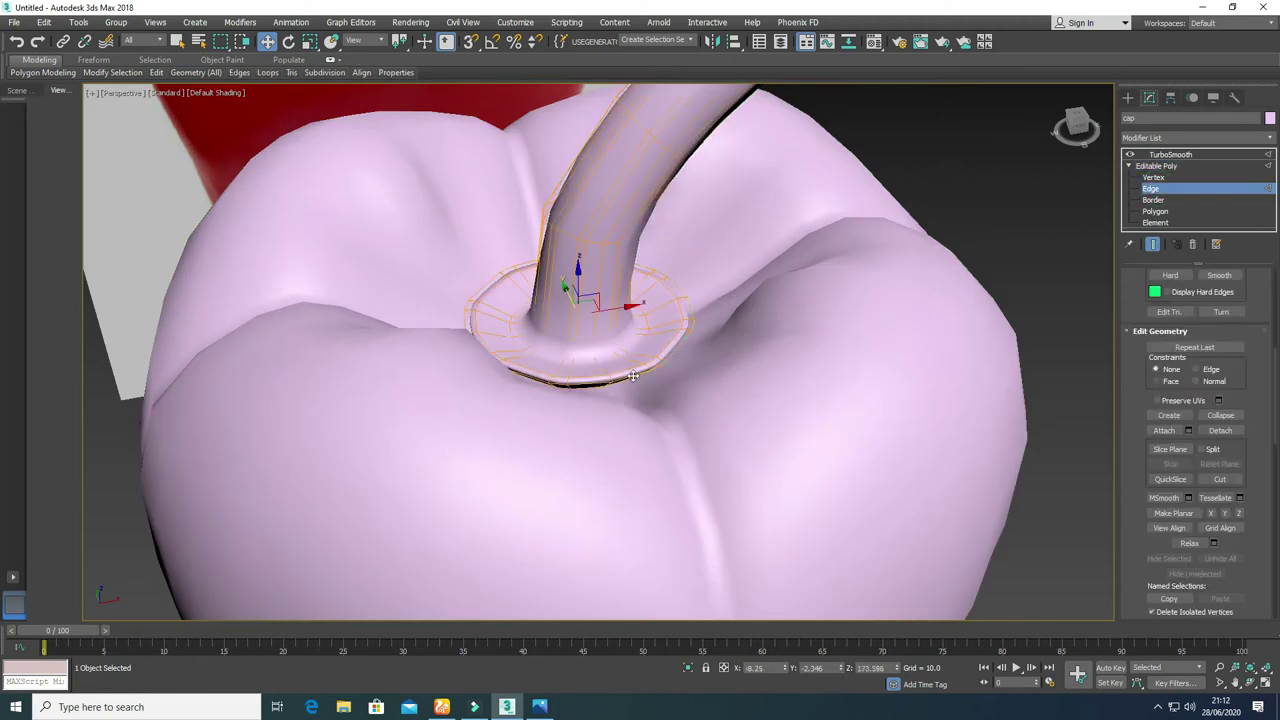
key(r)
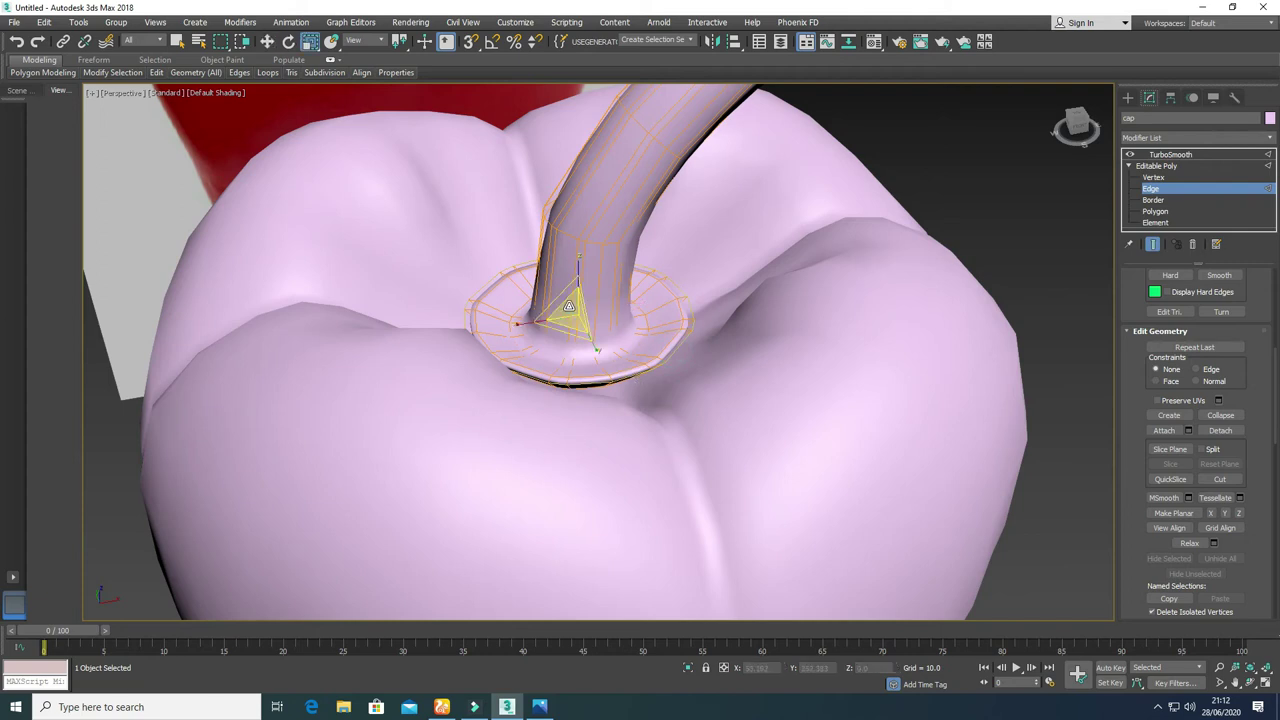
drag(568, 306, 569, 292)
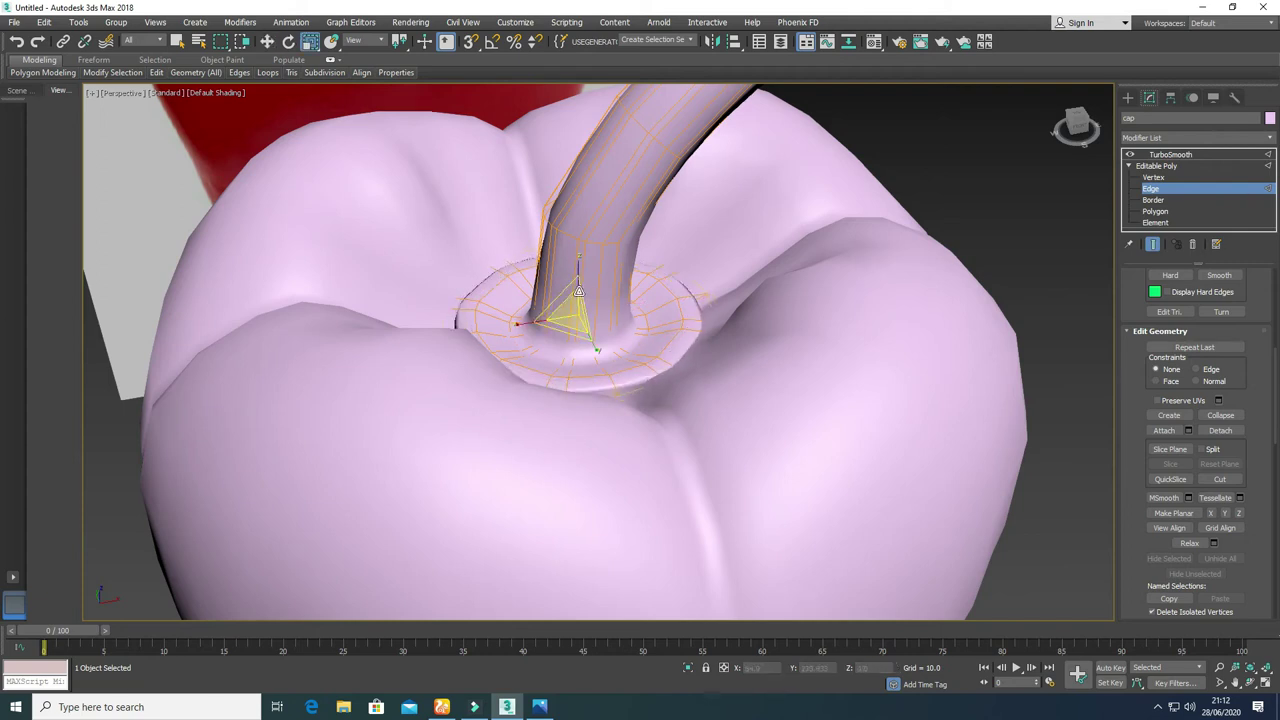
key(w)
drag(579, 281, 579, 276)
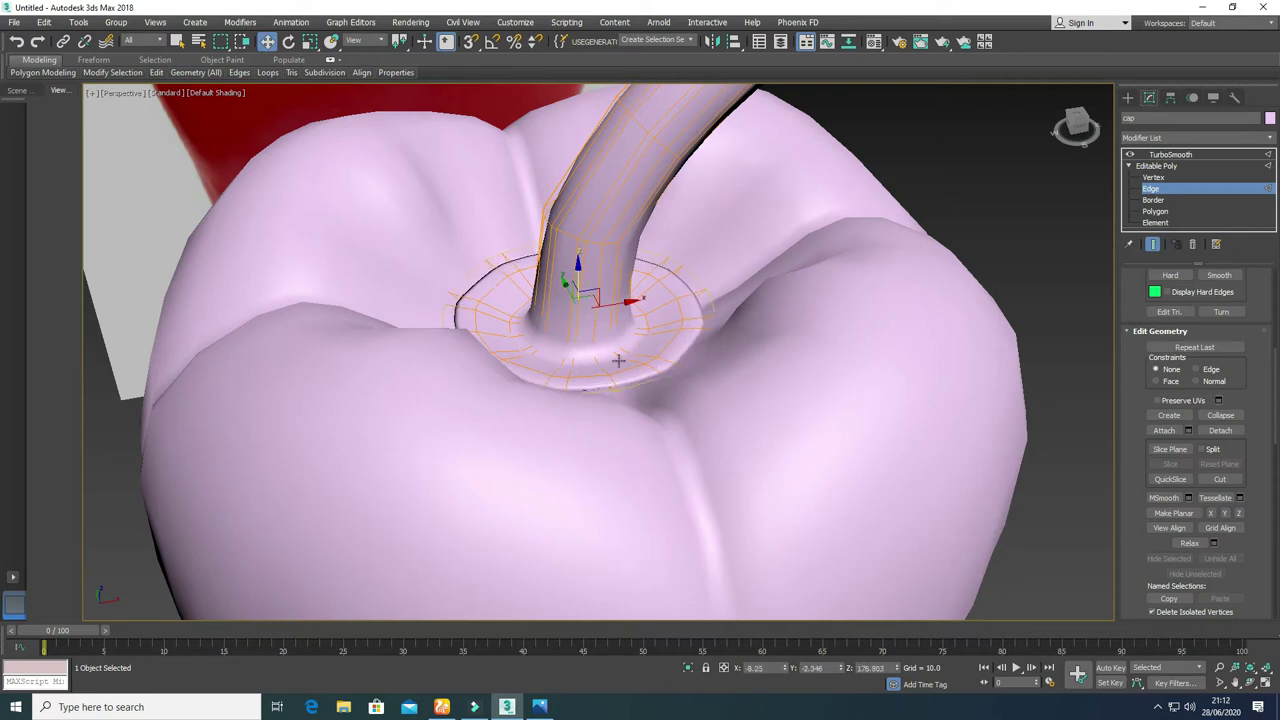
Step: Select the neighbouring rim edge loop of the stem's base disc, raise it slightly and scale it up to about 119%
drag(618, 374, 619, 374)
mouse_move(578, 283)
shift+mouse_down()
mouse_move(578, 270)
mouse_move(582, 284)
shift+mouse_up()
key(r)
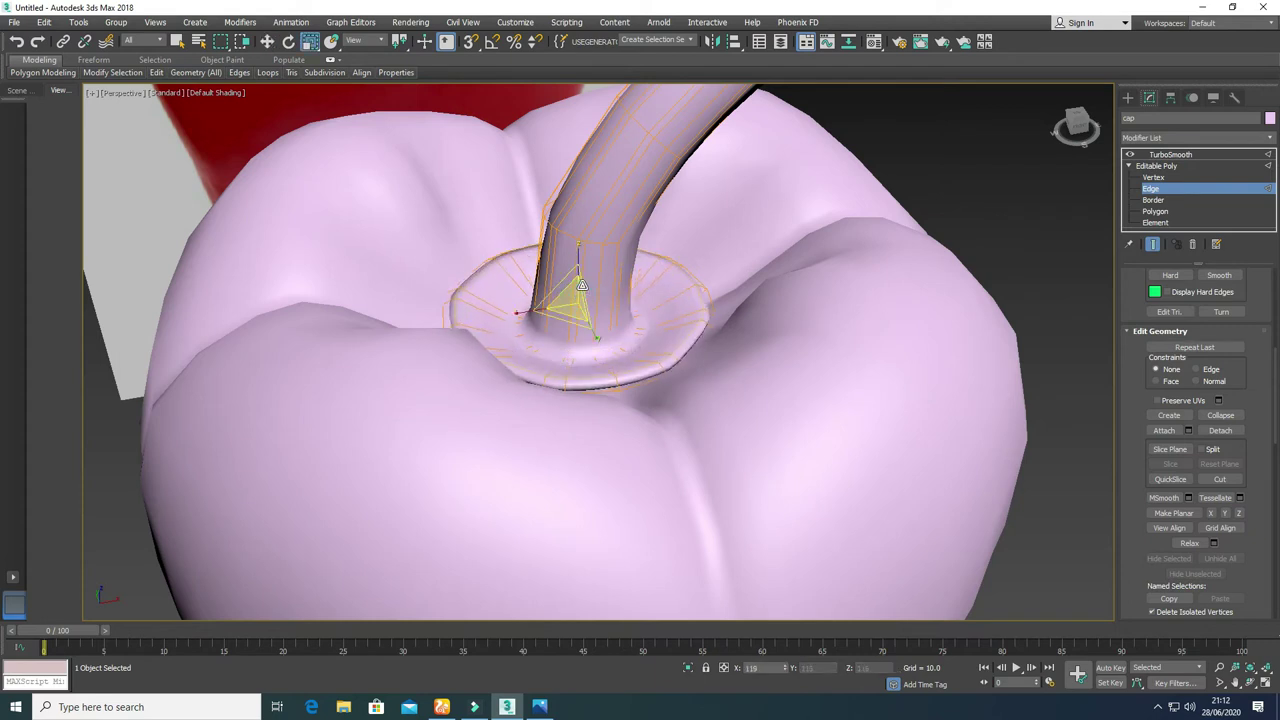
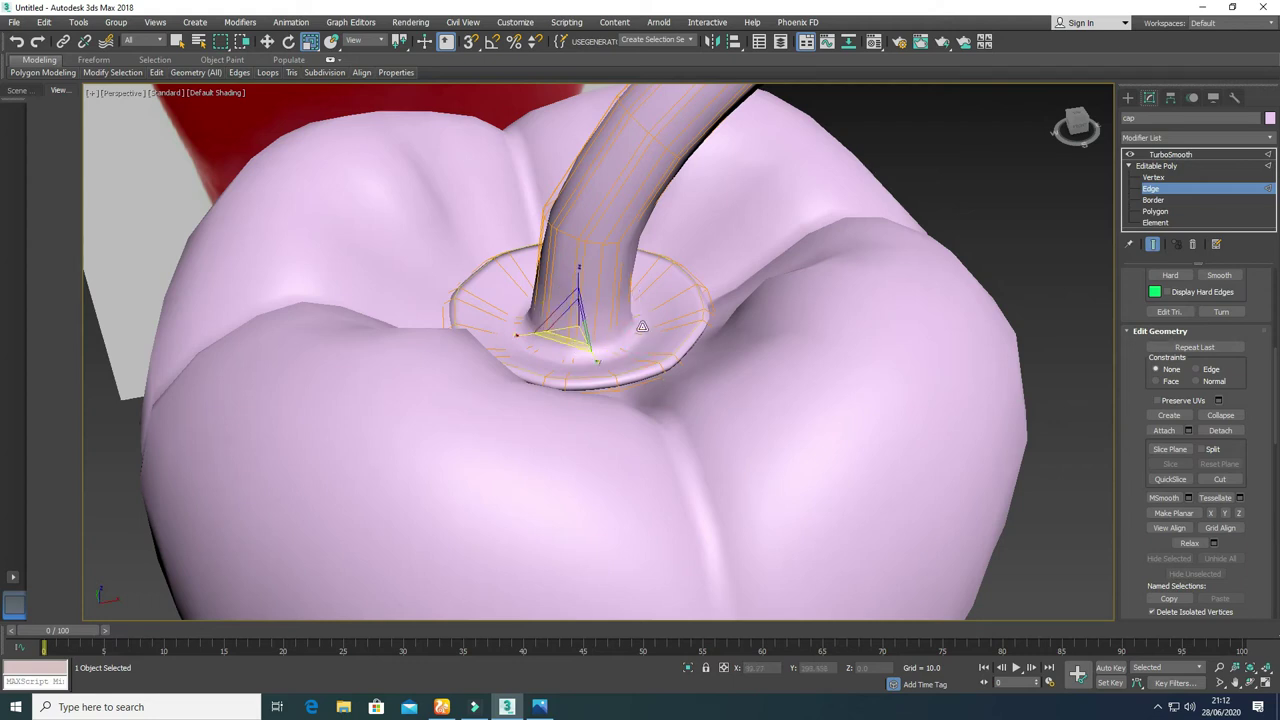
Step: Select the inner edge loop of the stem's base disc, nudge it slightly upward along Z and finish editing the edges
click(689, 306)
double_click(637, 349)
key(w)
drag(580, 274, 582, 273)
scroll(581, 273, down, 8)
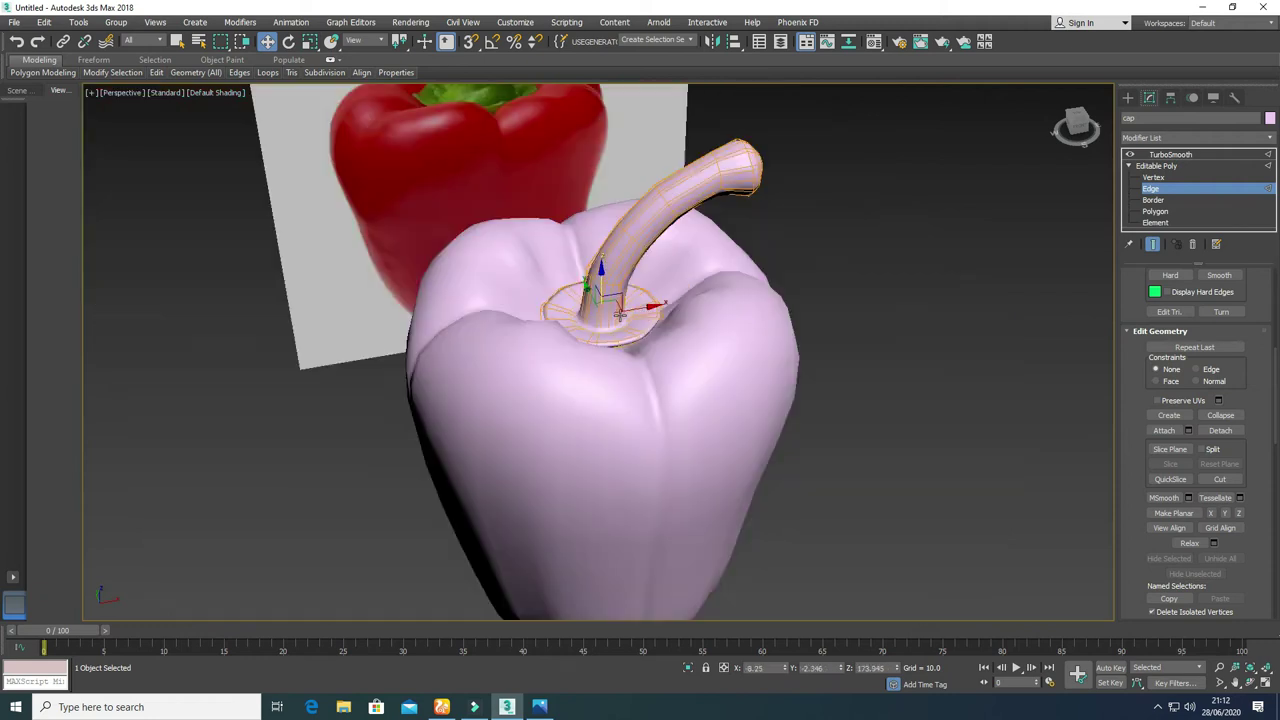
alt+middle_drag(607, 362, 568, 361)
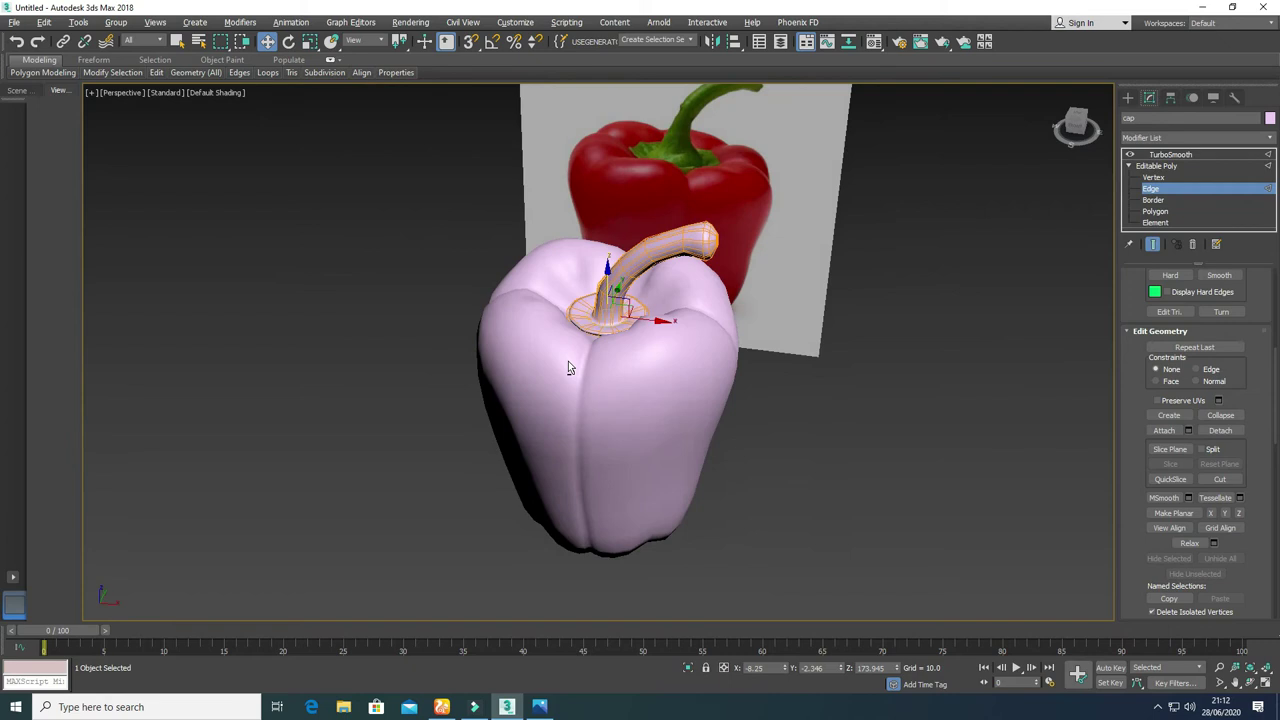
click(1155, 189)
click(740, 439)
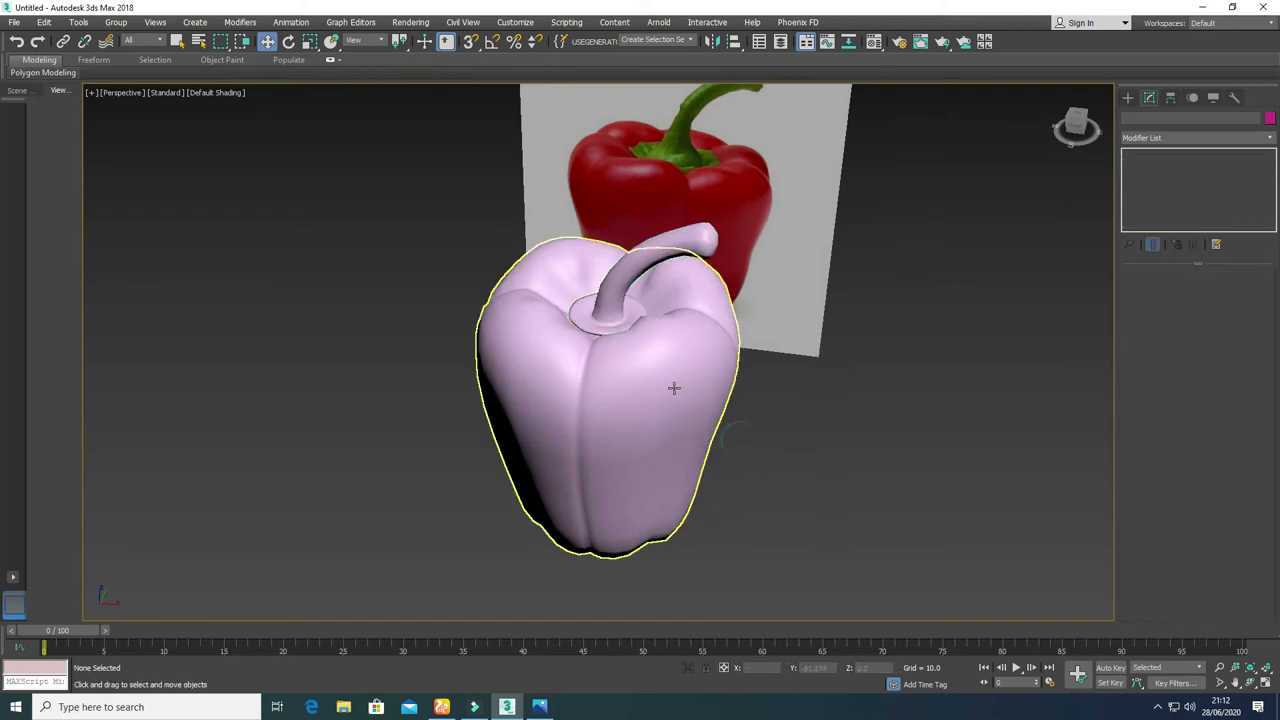
Step: Select the whole stem as an element and pick the 02 - Default material slot for it in the Material Editor
click(708, 245)
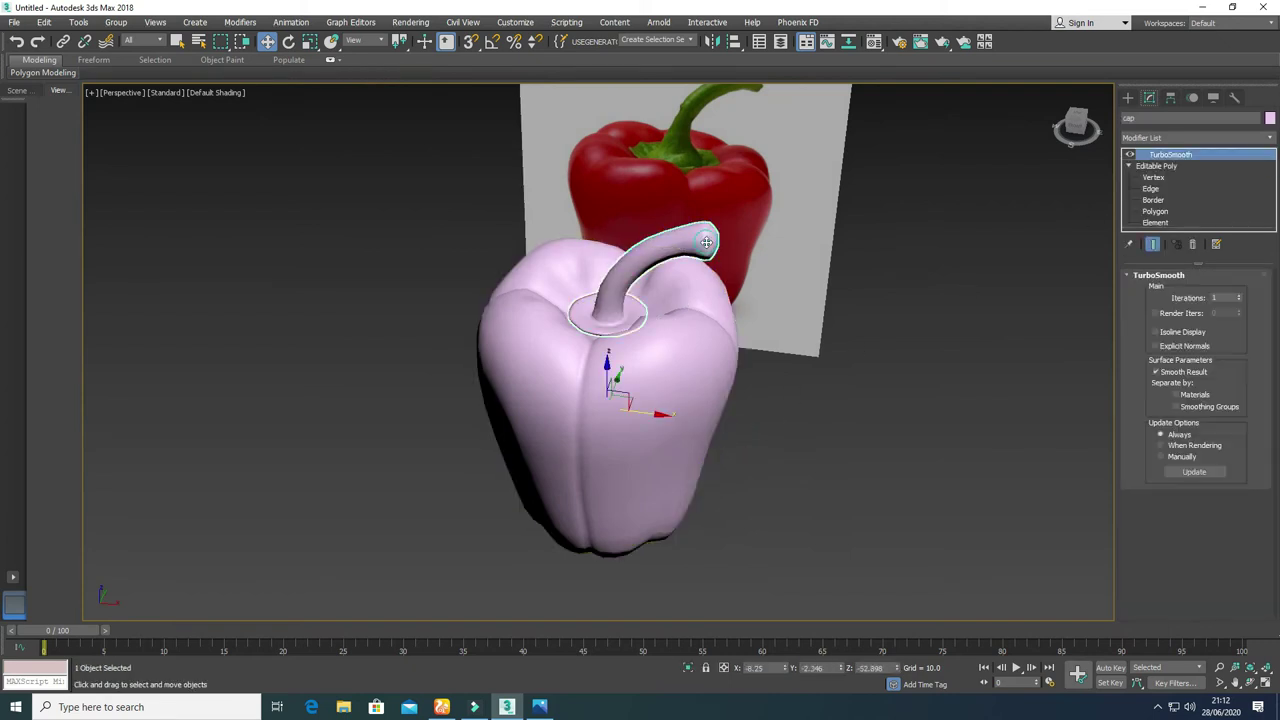
click(1158, 222)
click(700, 240)
key(m)
click(219, 116)
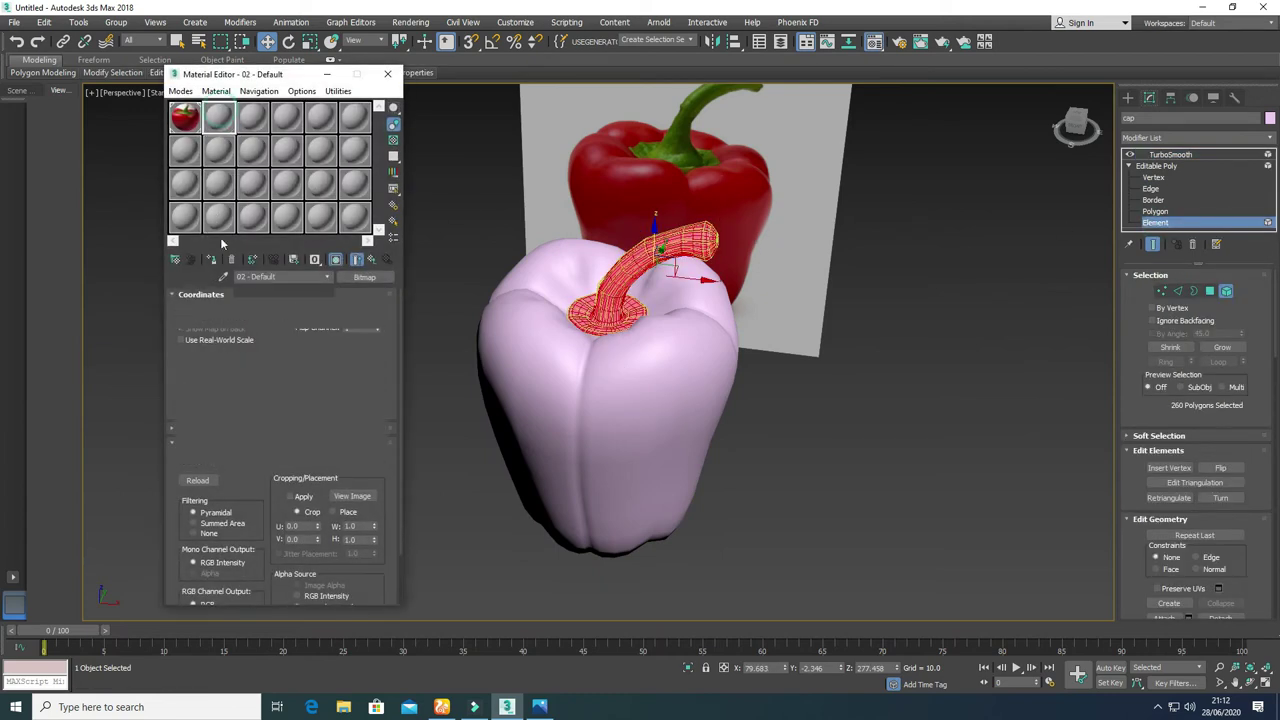
Step: Set the 02 - Default material's diffuse colour to a saturated green with hue 88 and value about 106
click(243, 378)
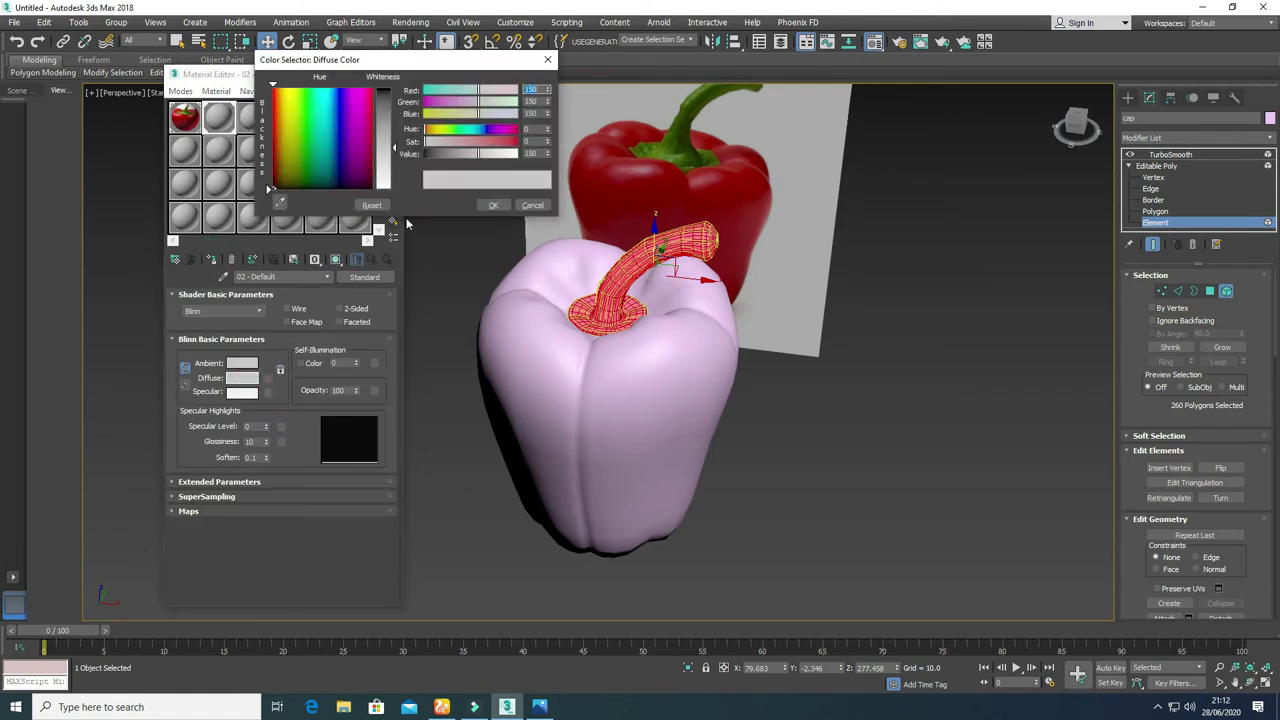
click(307, 127)
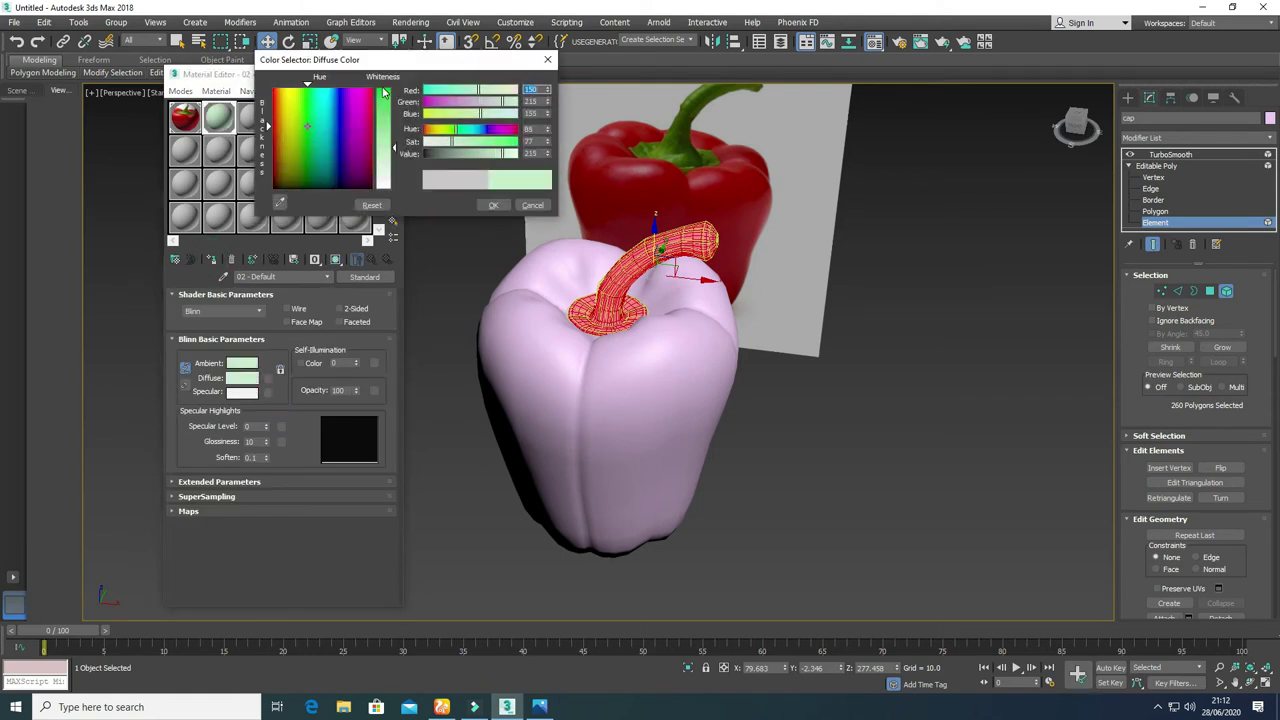
click(384, 92)
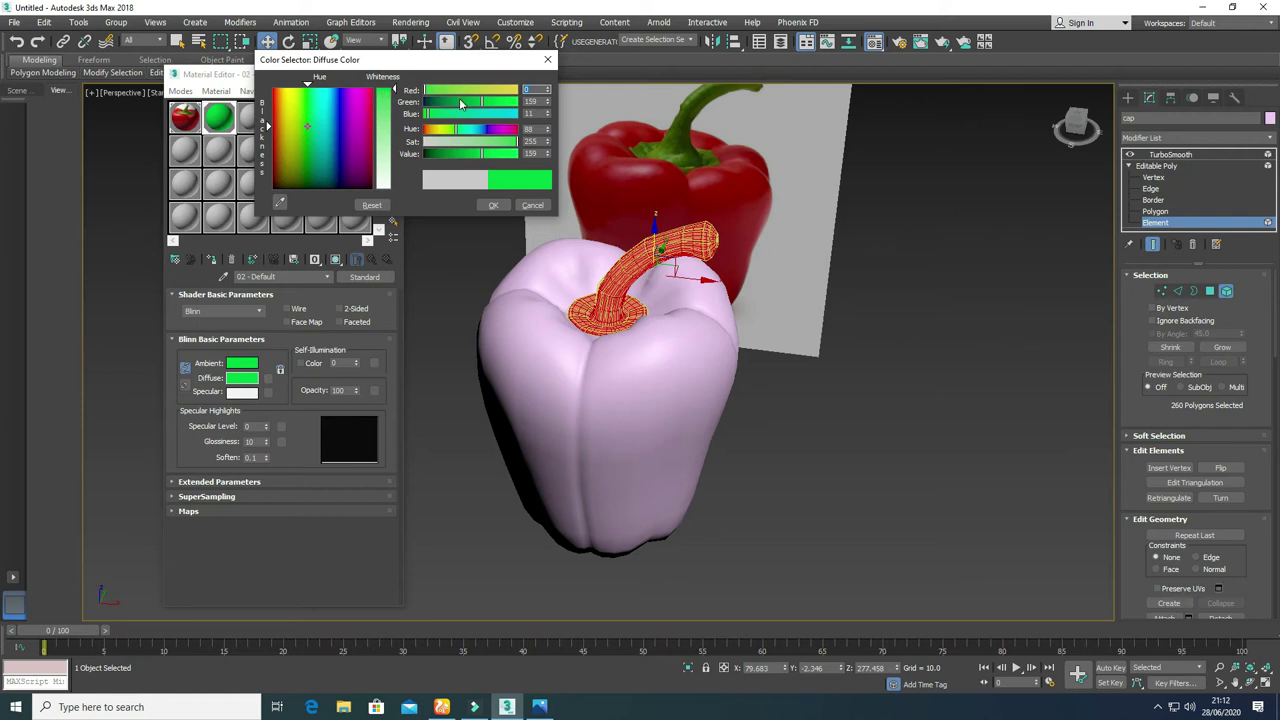
click(463, 154)
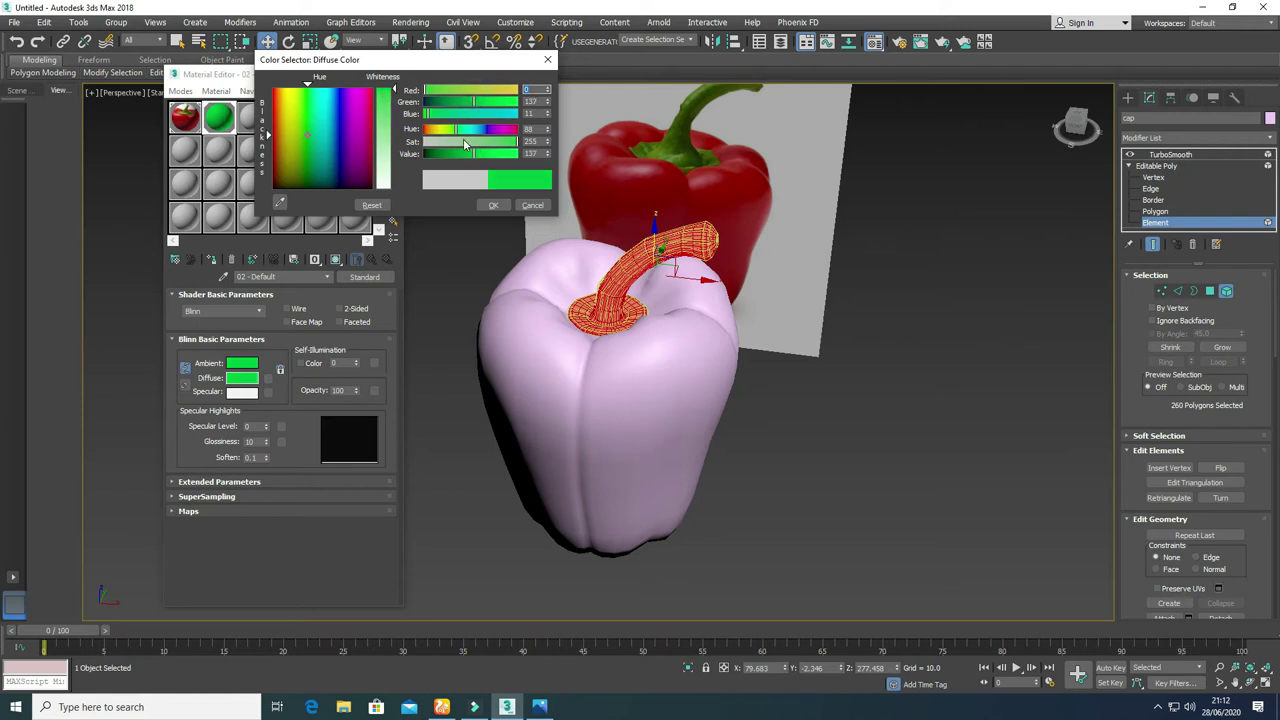
drag(463, 154, 457, 143)
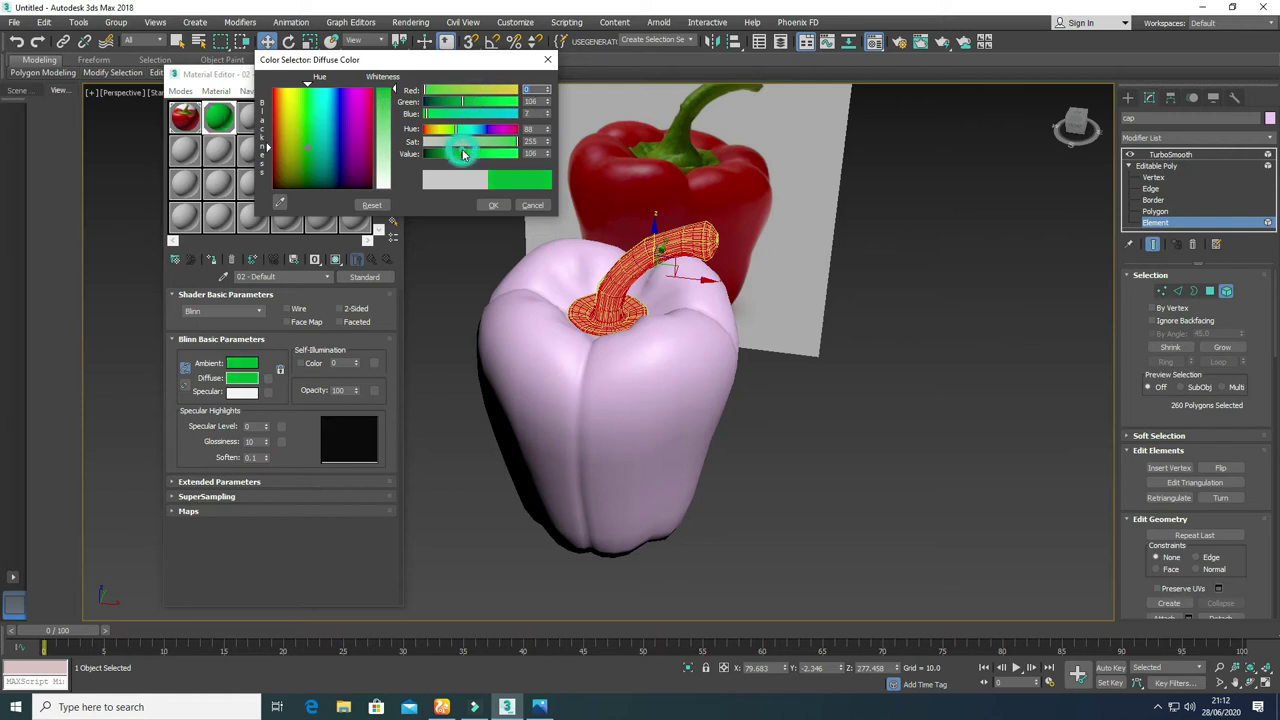
click(493, 206)
Step: Assign the green material to the selected stem element, show it shaded in the viewport and finish element editing
click(212, 261)
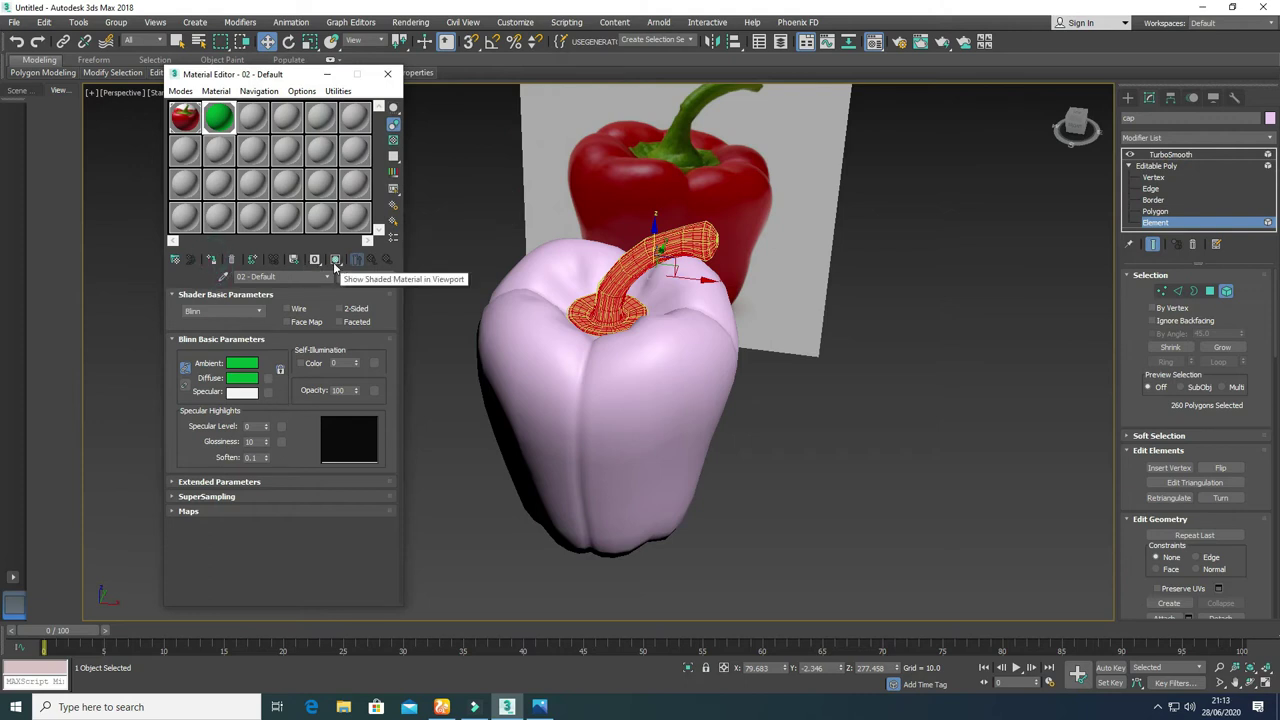
click(335, 260)
click(828, 503)
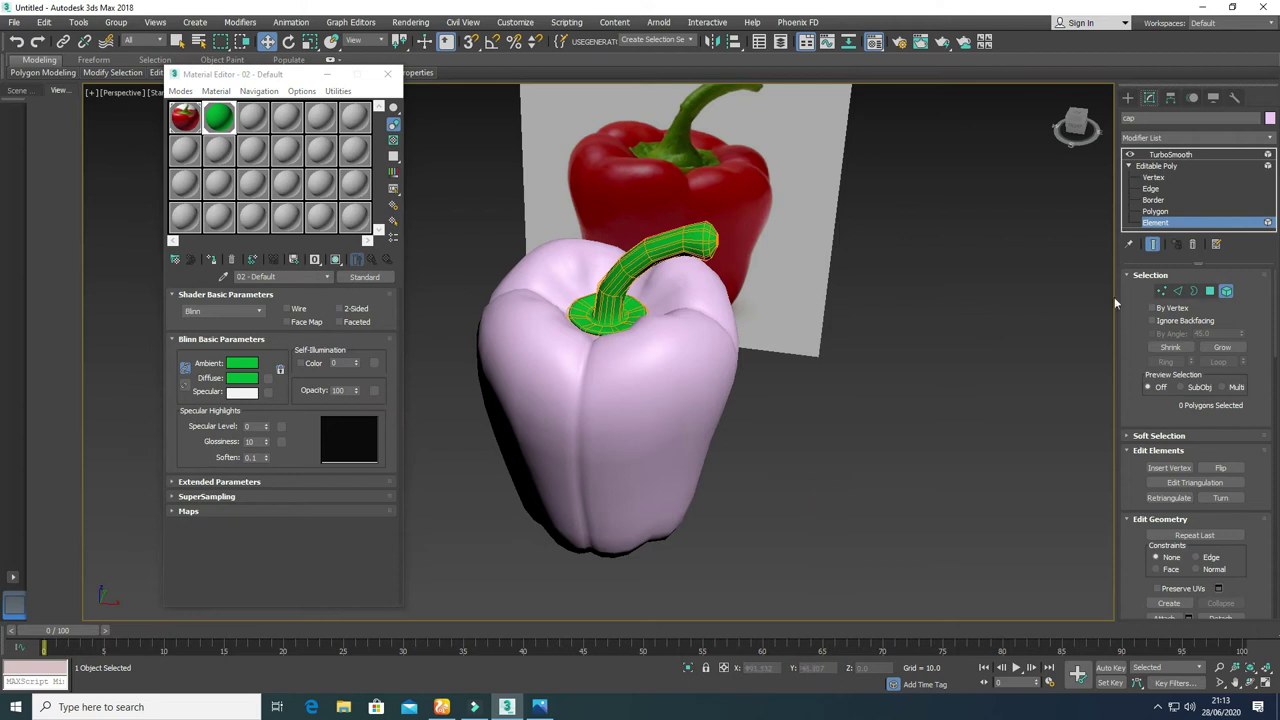
click(1176, 229)
Step: Select the pepper body and assign the 03 - Default material to it
click(639, 430)
click(252, 117)
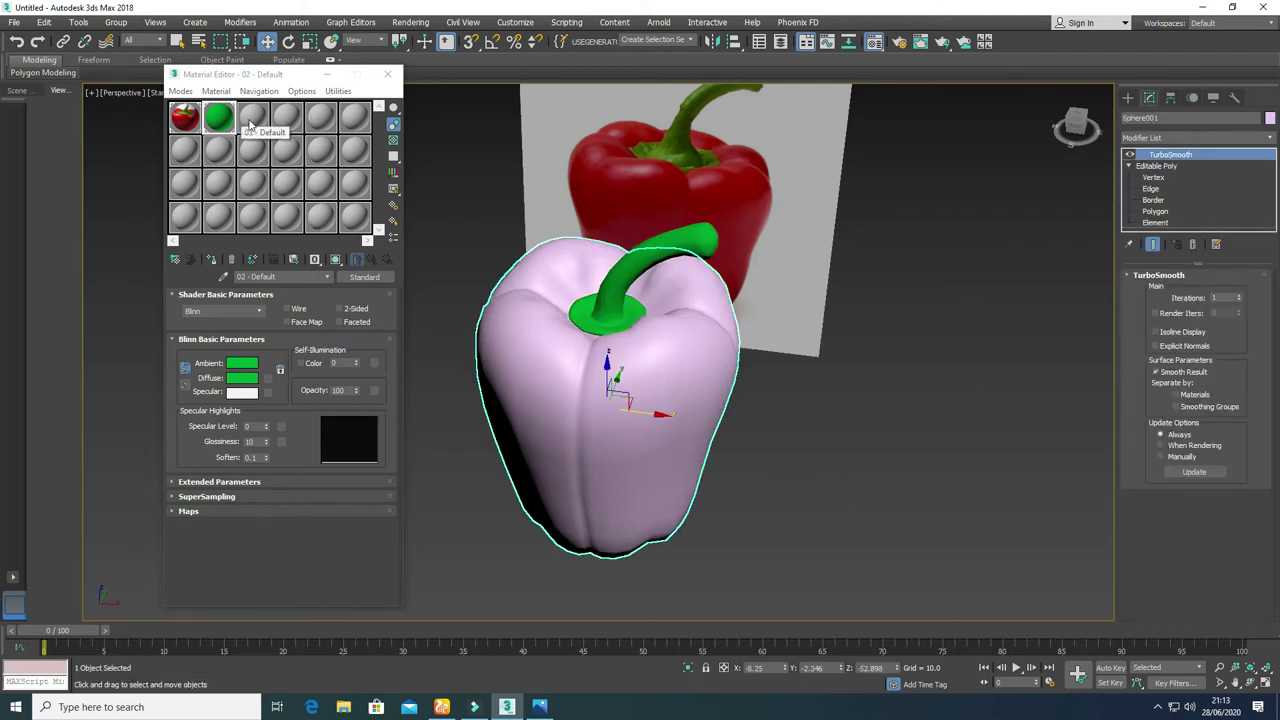
click(212, 259)
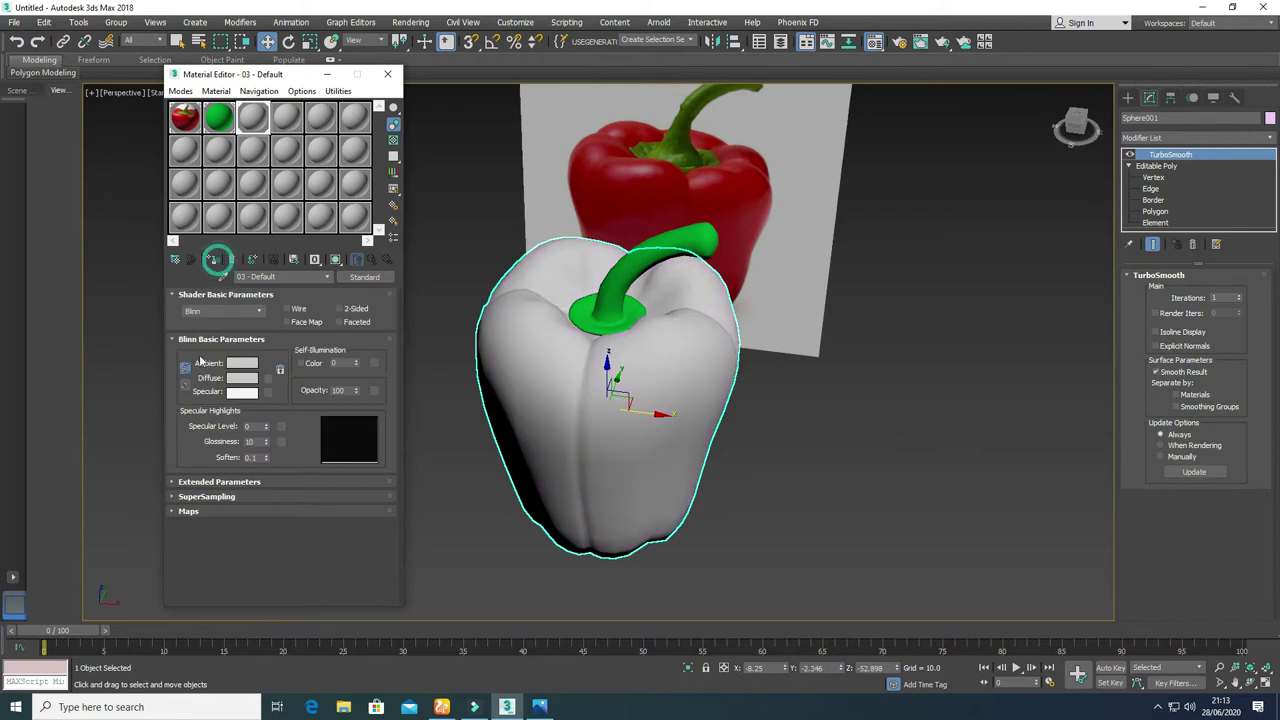
Step: Set the pepper body material's diffuse colour to a fully saturated red with green and blue at 0, slightly brightened
click(241, 378)
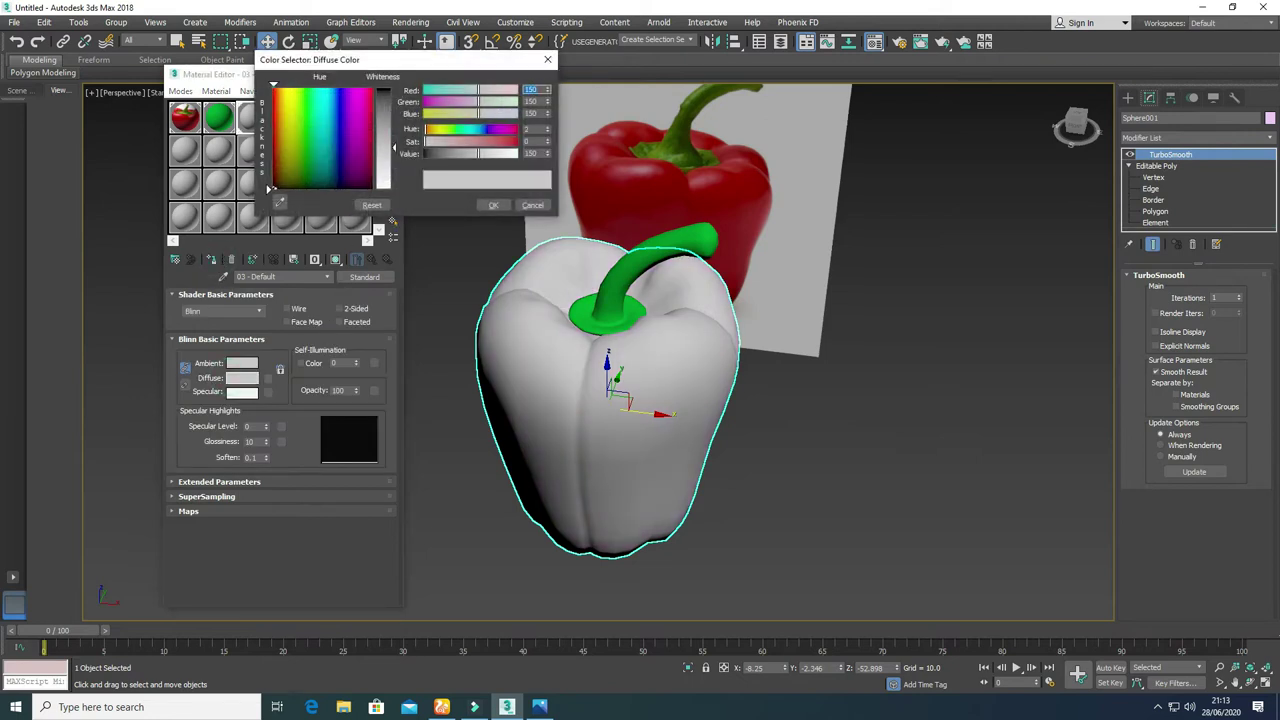
drag(490, 145, 512, 143)
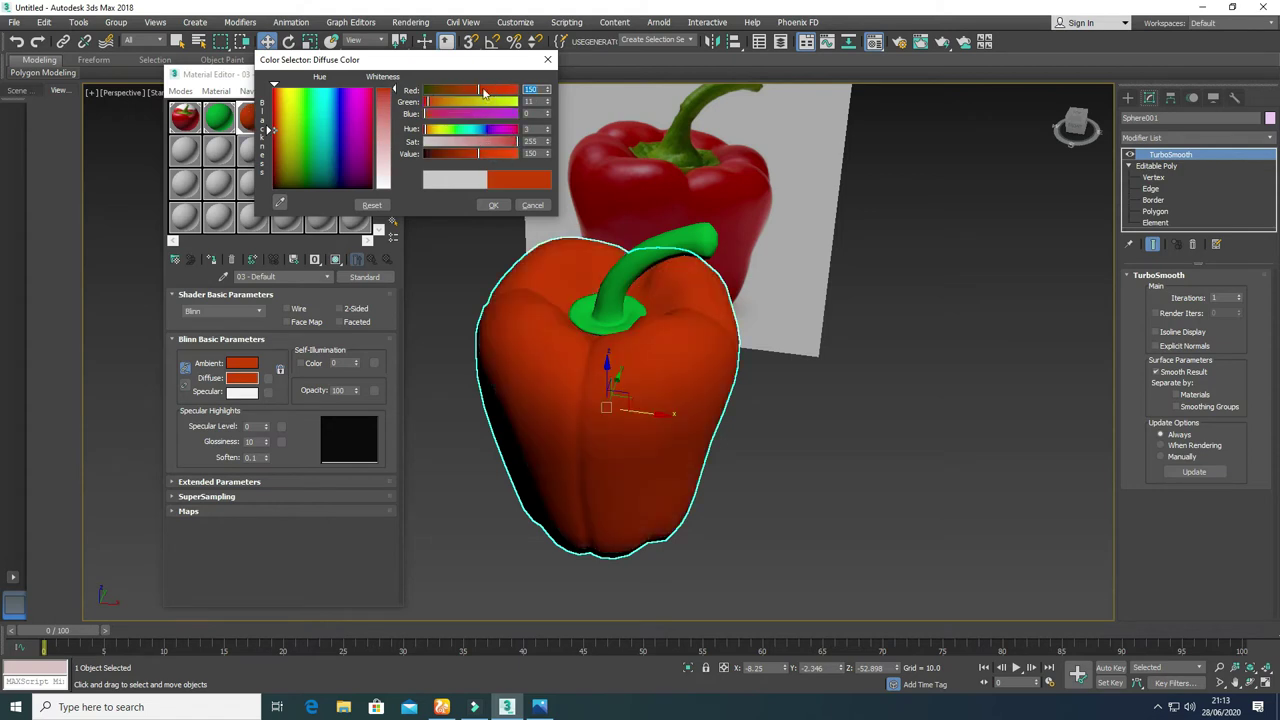
drag(430, 101, 388, 120)
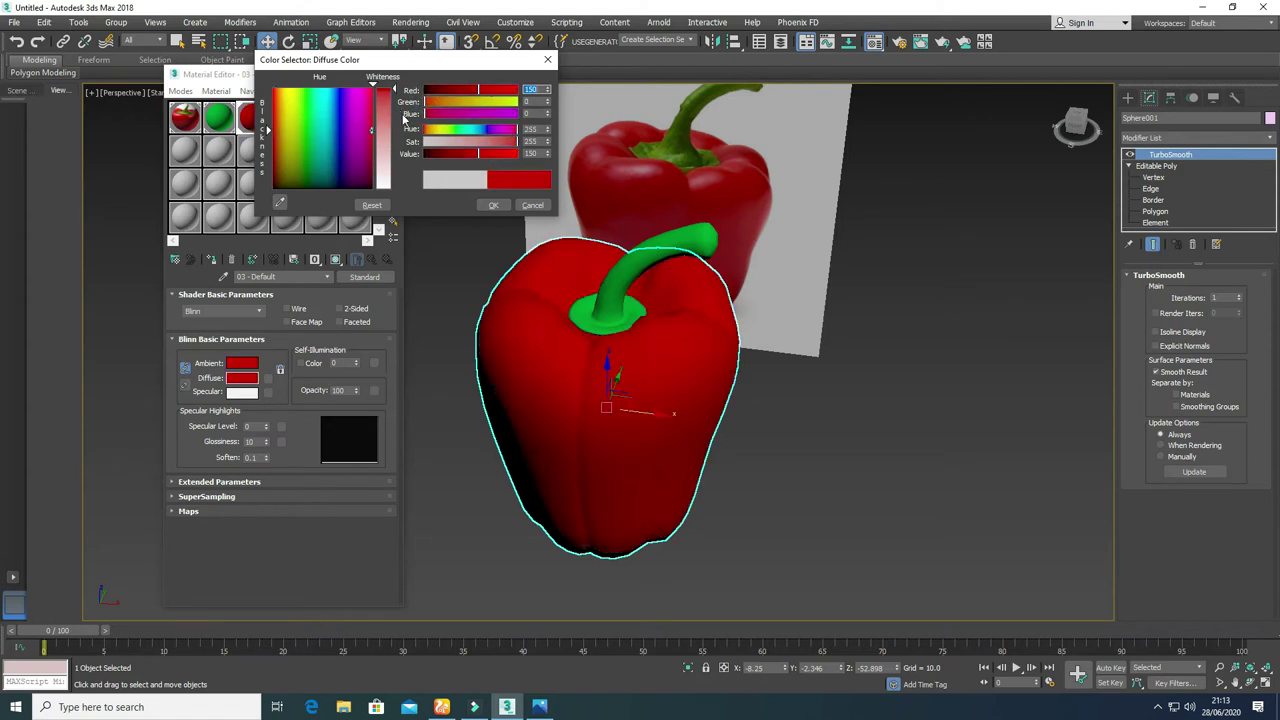
drag(479, 152, 488, 155)
click(493, 205)
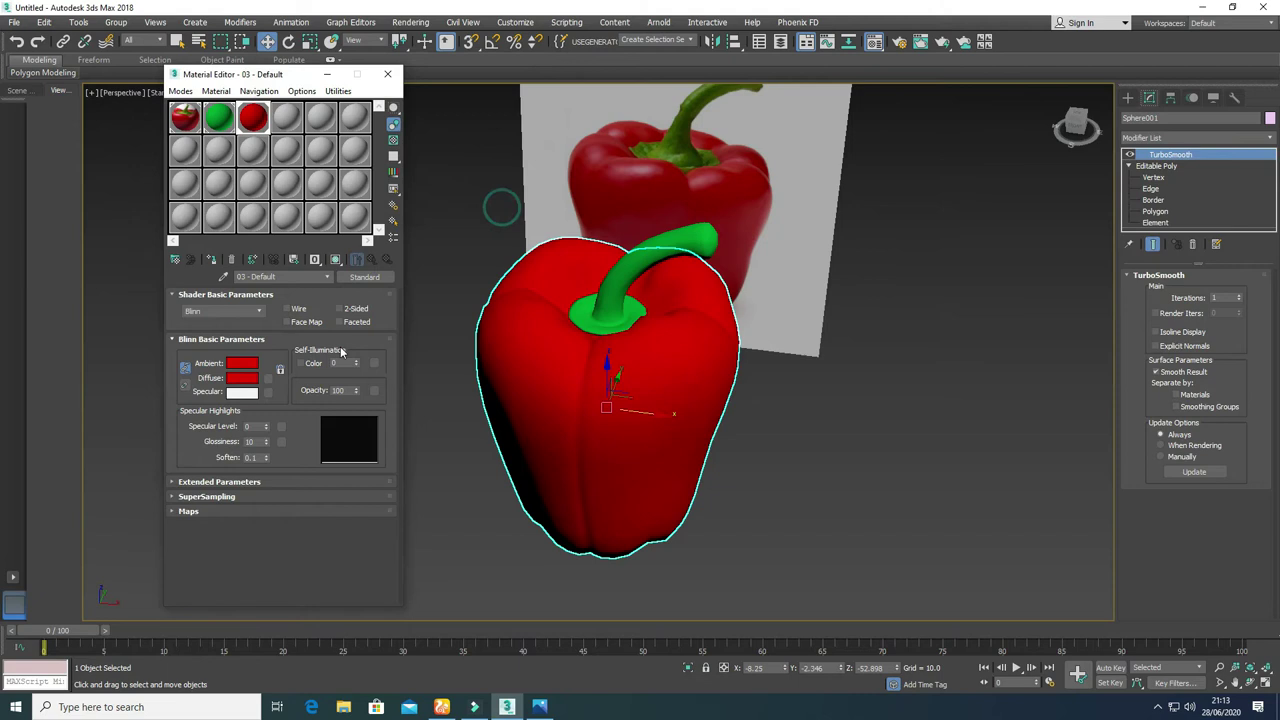
Step: Set the red material's specular level to 81 and glossiness to 34, close the Material Editor and deselect the pepper
mouse_move(265, 428)
mouse_down()
mouse_move(263, 400)
mouse_move(266, 418)
mouse_up()
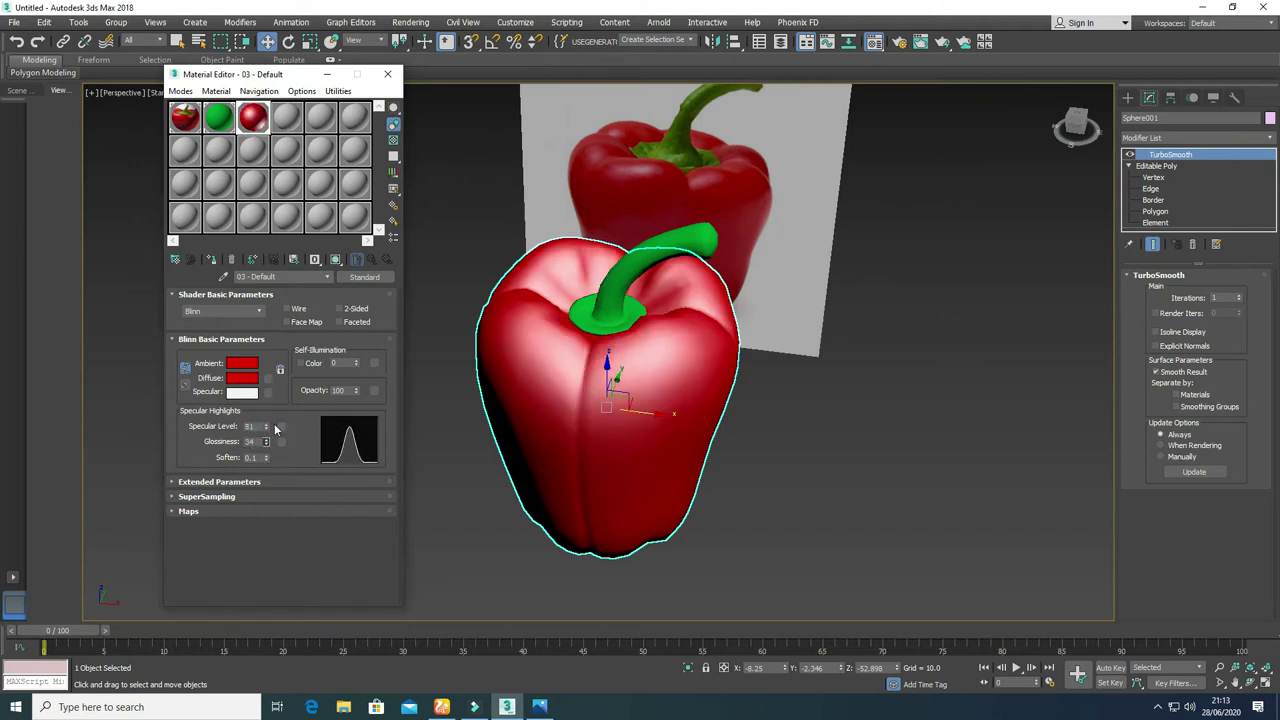
click(388, 74)
click(780, 508)
Step: Give the stem's green material a specular level of 50 and glossiness of 19, and close the Material Editor
scroll(598, 467, down, 2)
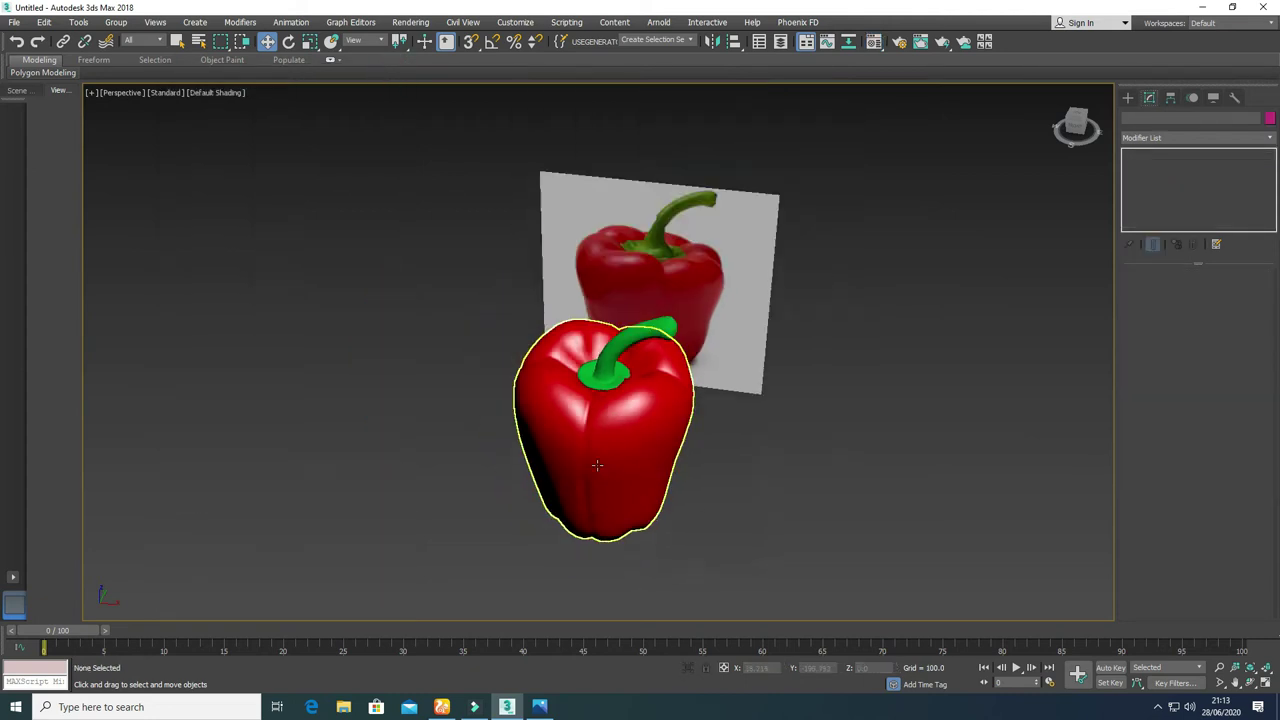
alt+middle_drag(574, 460, 496, 464)
click(647, 278)
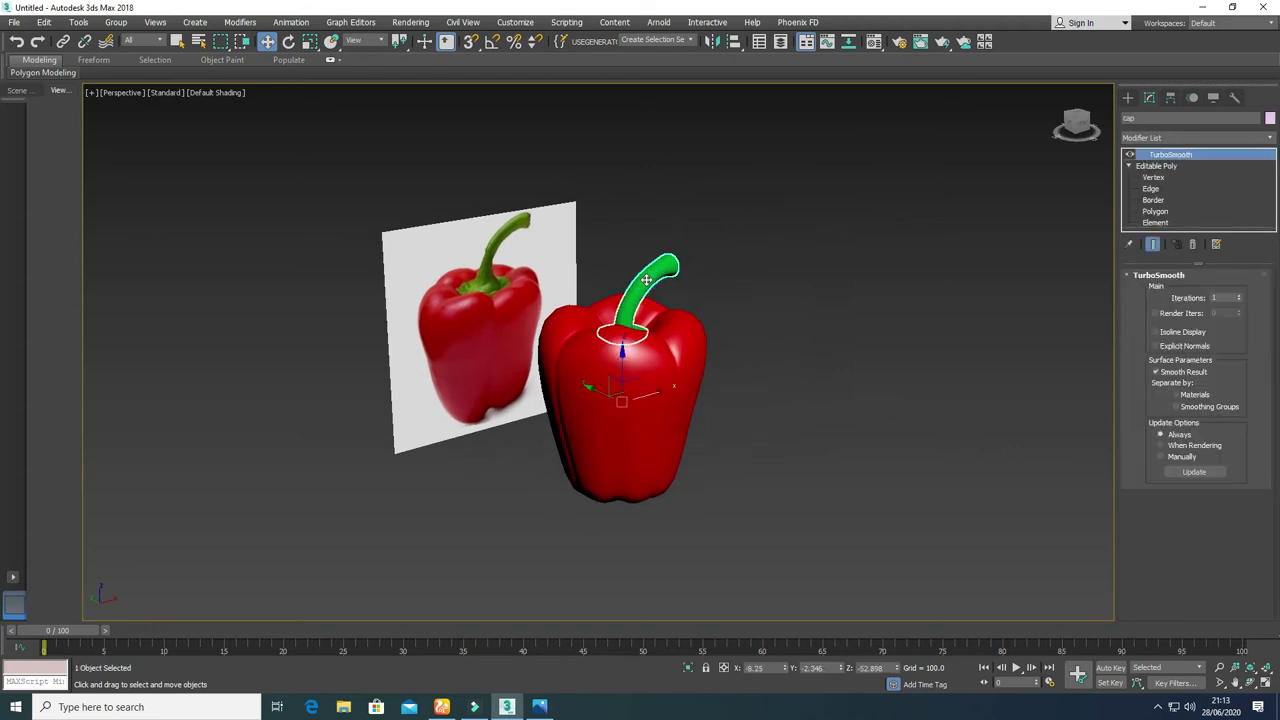
key(m)
click(220, 117)
drag(268, 425, 271, 388)
drag(267, 441, 266, 430)
click(795, 484)
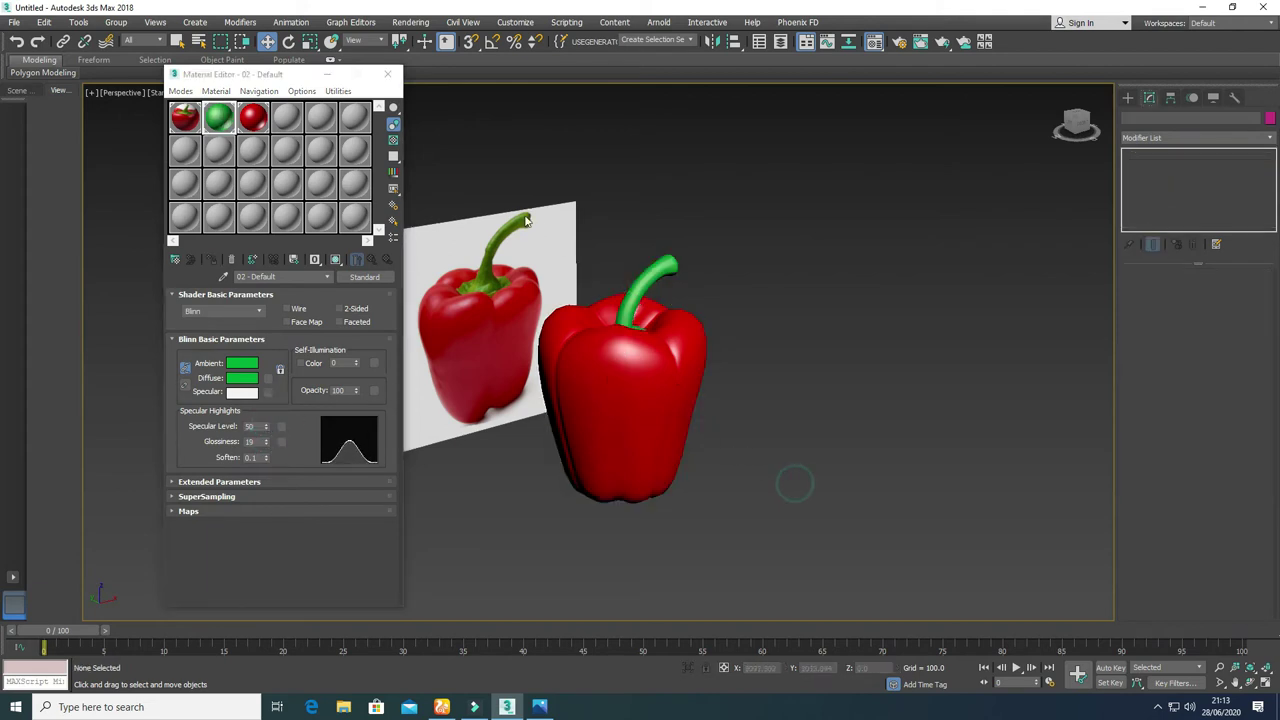
click(388, 74)
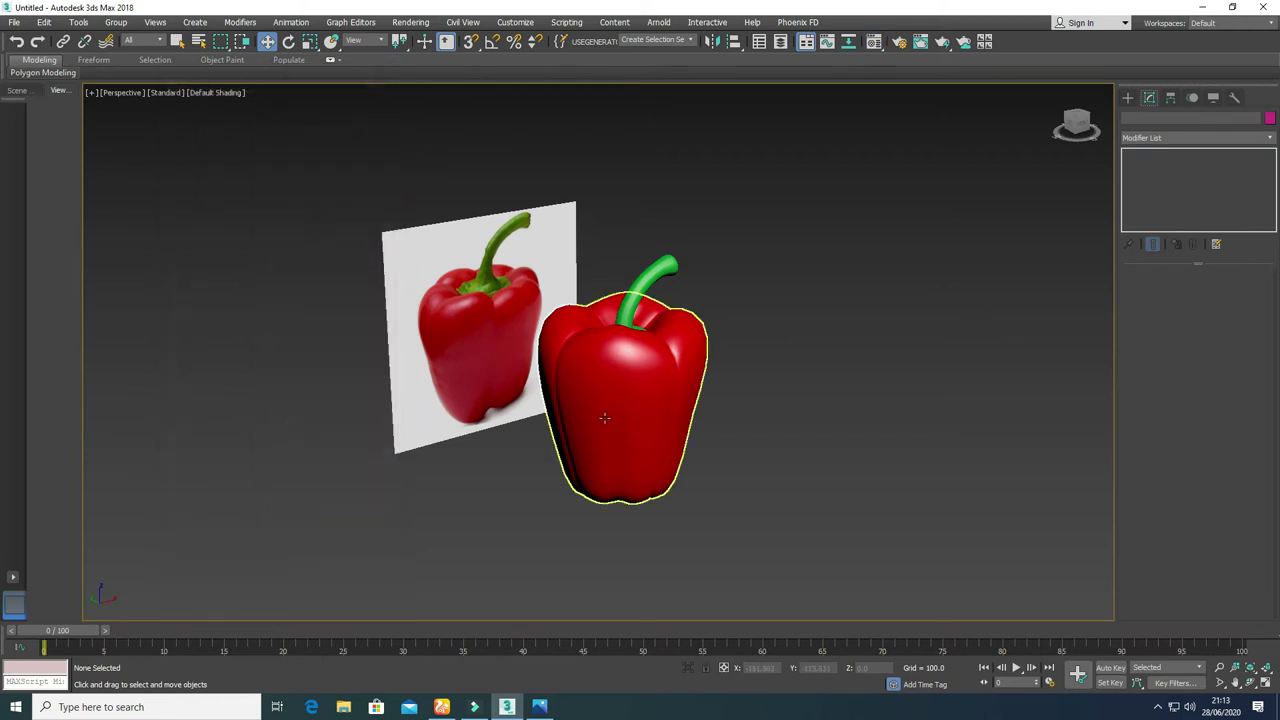
Step: Isolate the stem object and view it from the side
alt+middle_drag(608, 424, 578, 418)
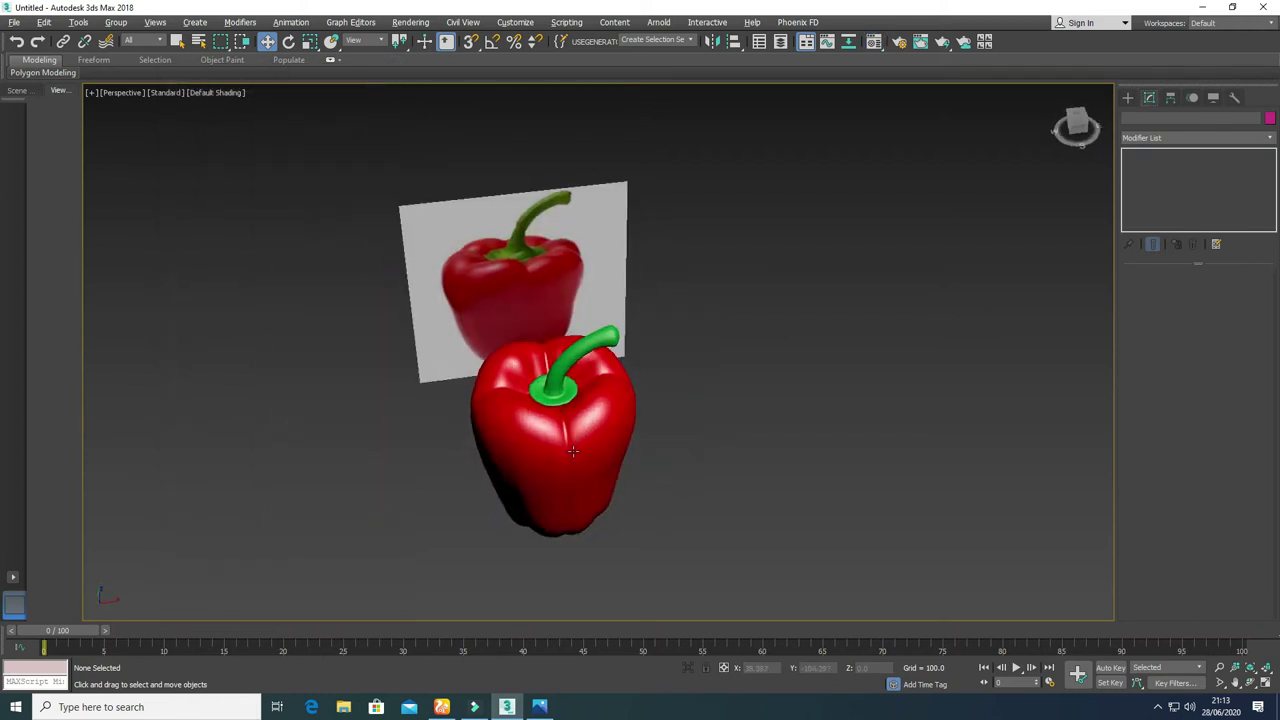
scroll(578, 418, up, 5)
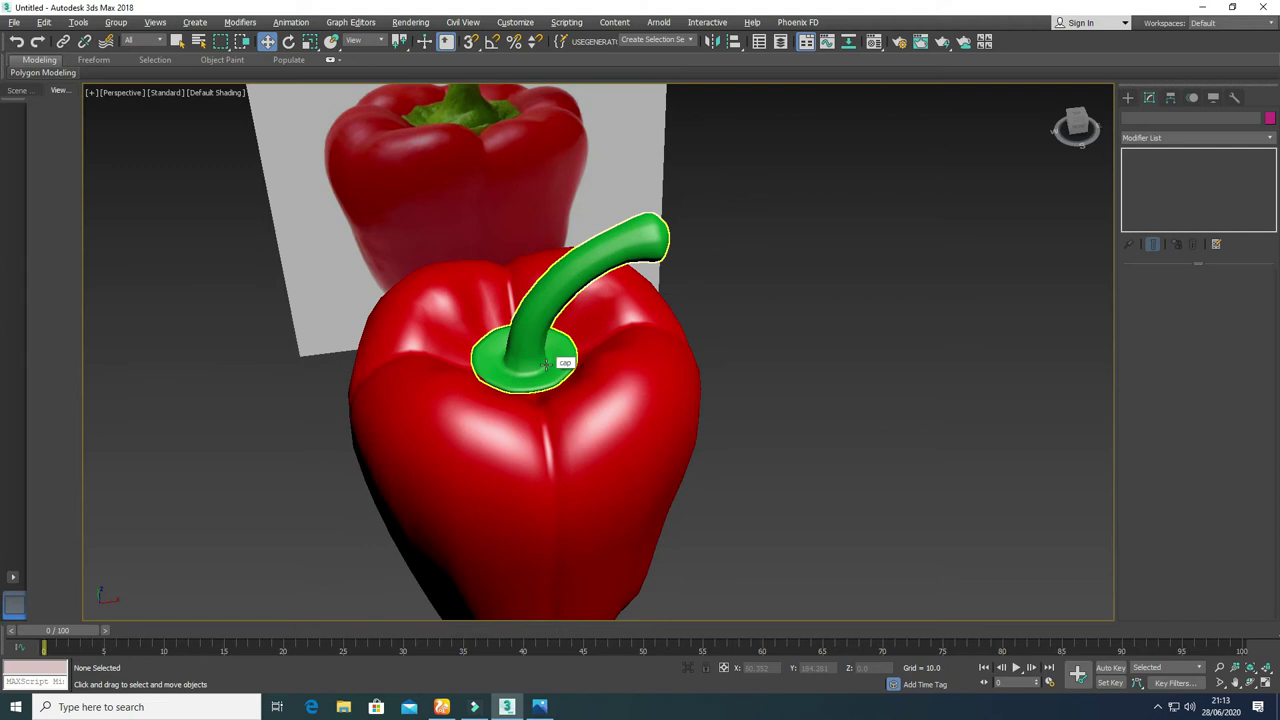
click(547, 365)
right_click(553, 356)
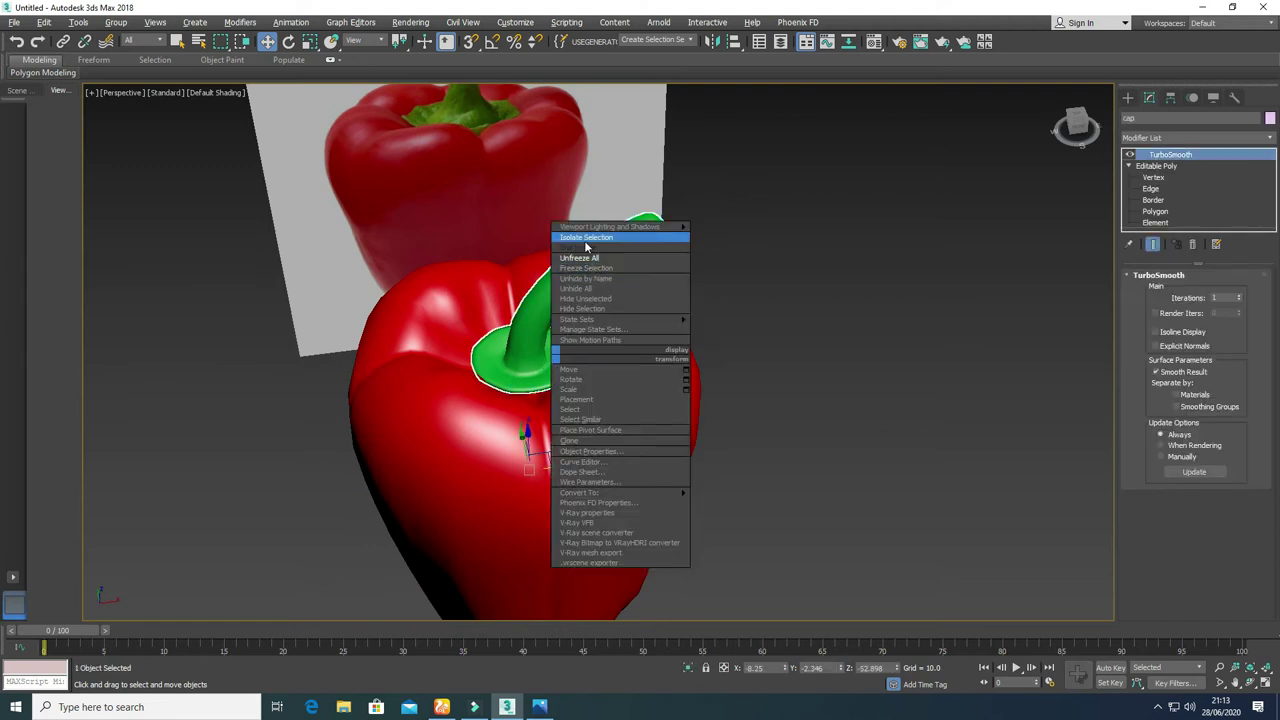
click(586, 238)
alt+middle_drag(523, 457, 930, 300)
Step: Turn off the stem's TurboSmooth display and select the full ring of rim polygons around its base disc
click(1152, 212)
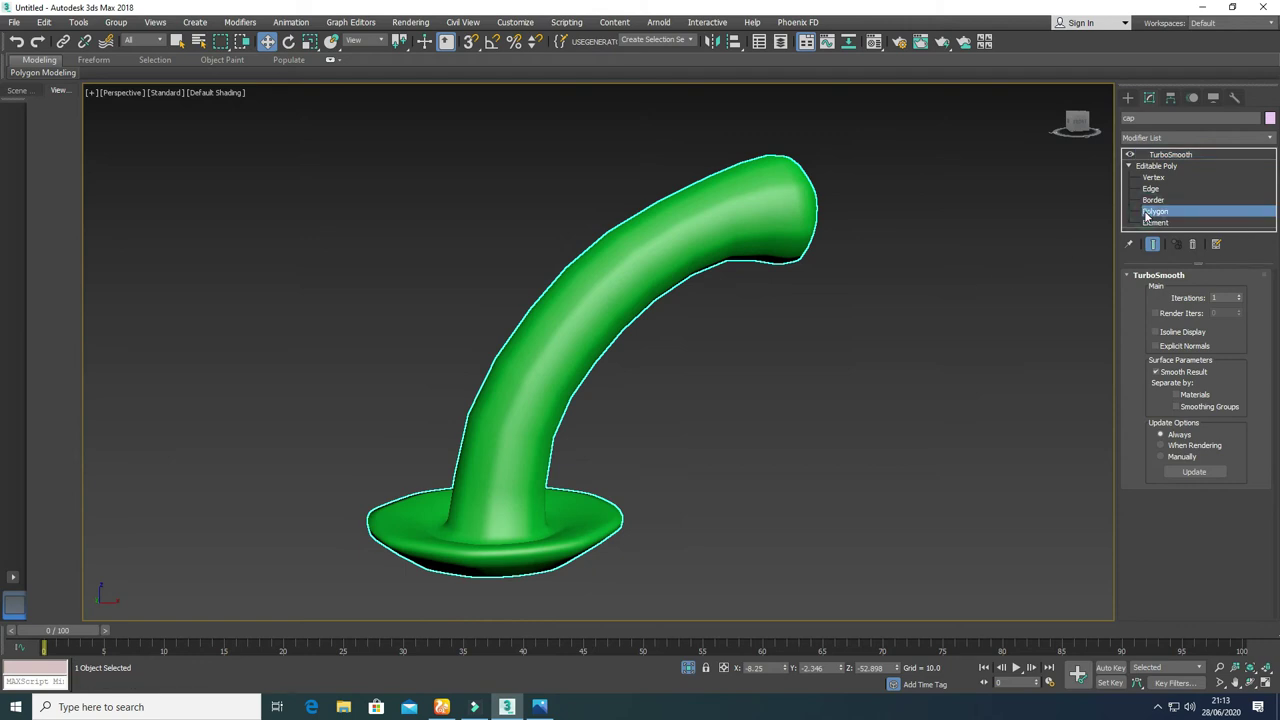
click(1130, 155)
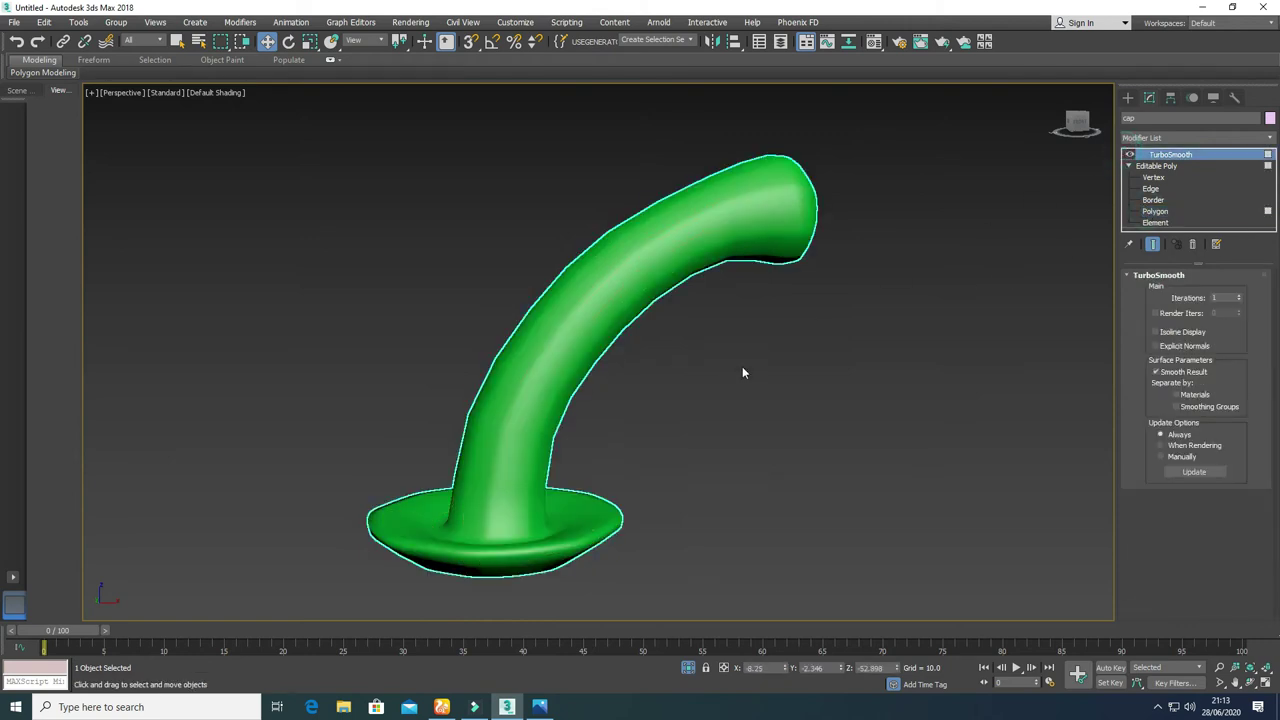
click(1158, 211)
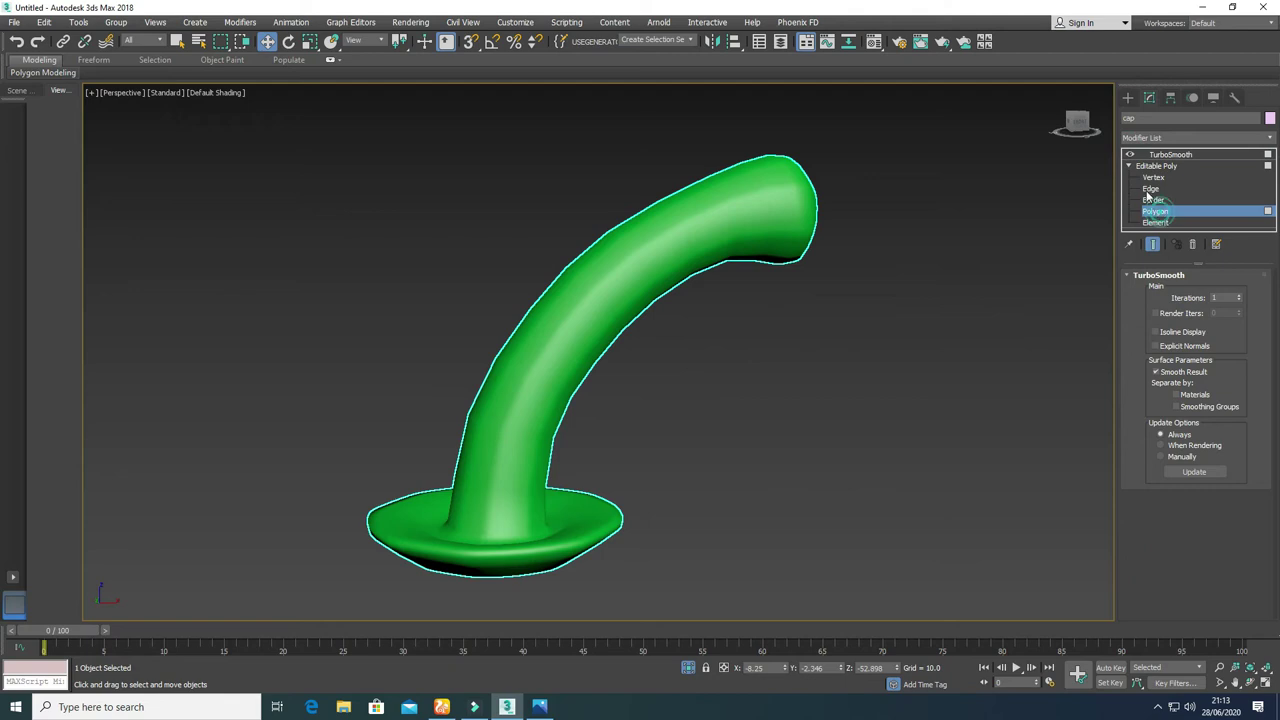
click(1129, 154)
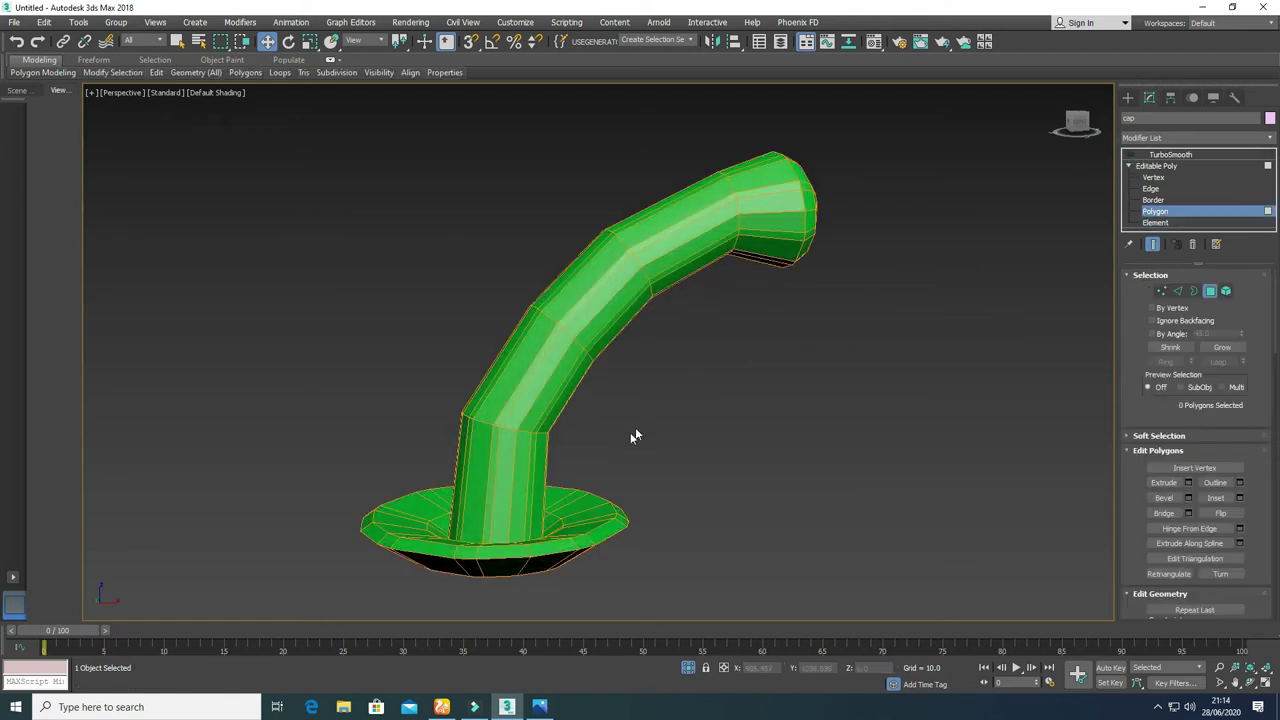
click(511, 554)
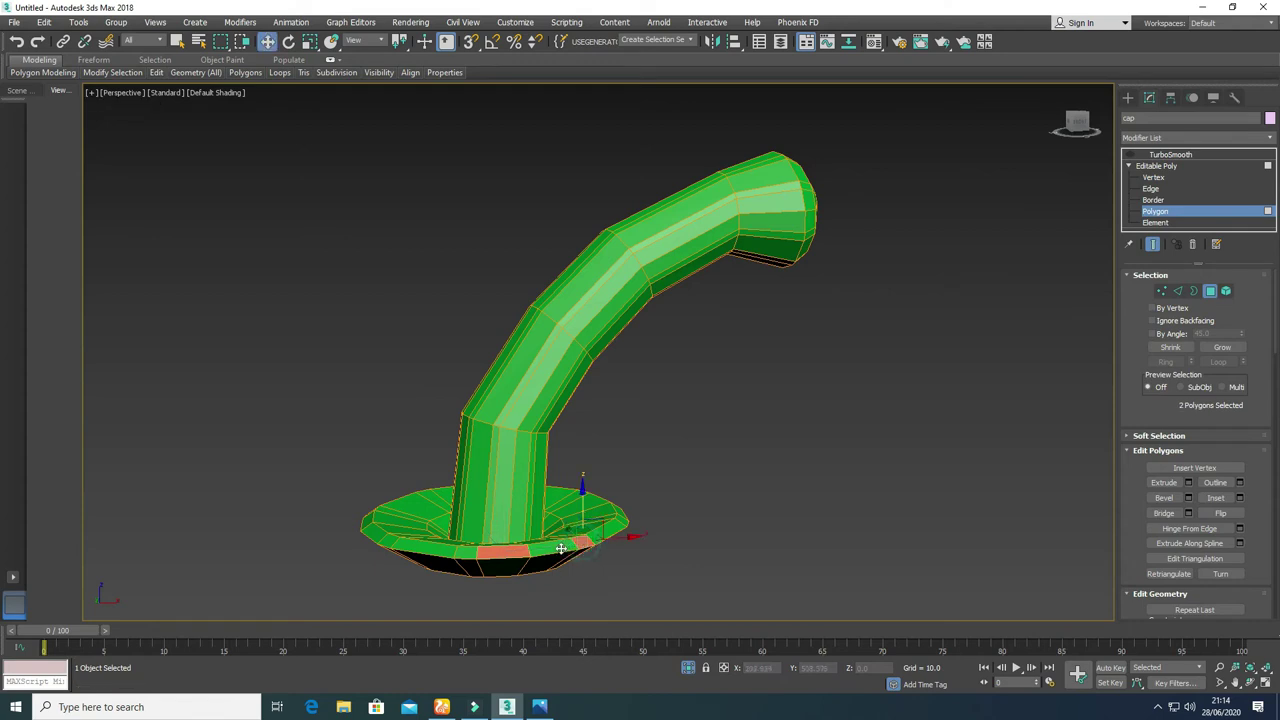
shift+click(598, 543)
middle_drag(549, 554, 567, 537)
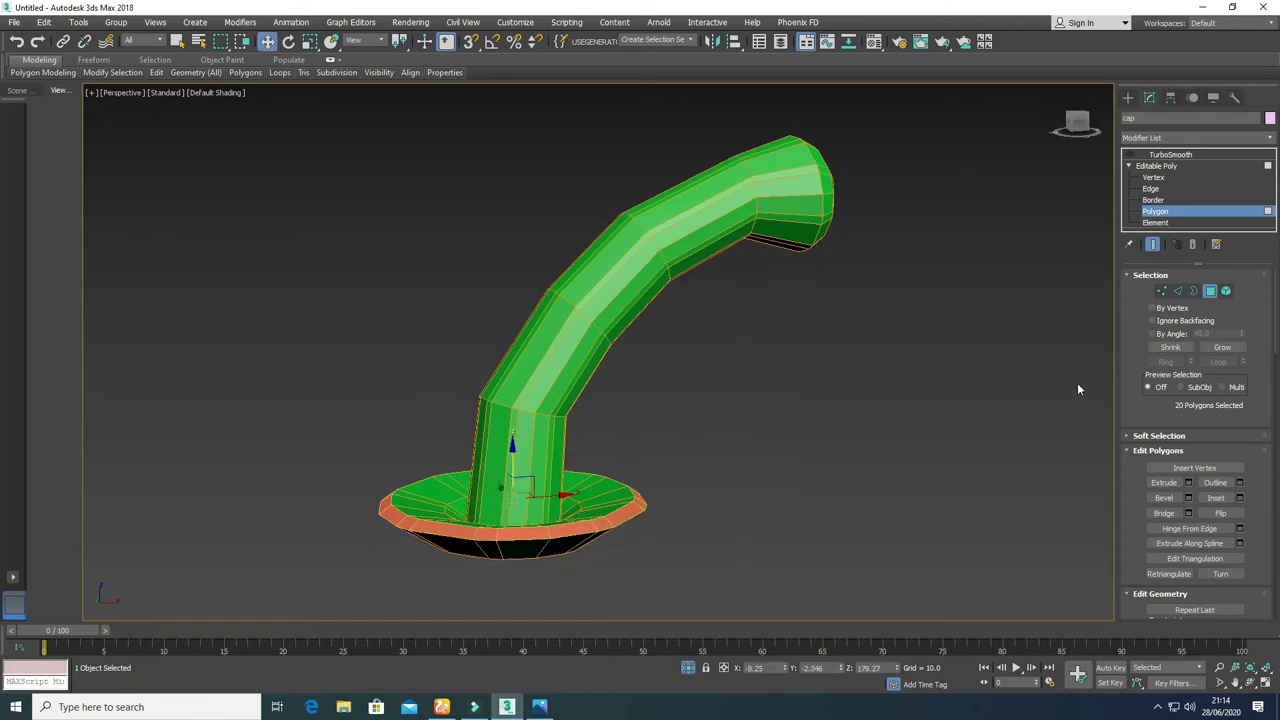
Step: Extrude the selected rim polygons of the base disc by local normal with a height of 14.29
click(1188, 483)
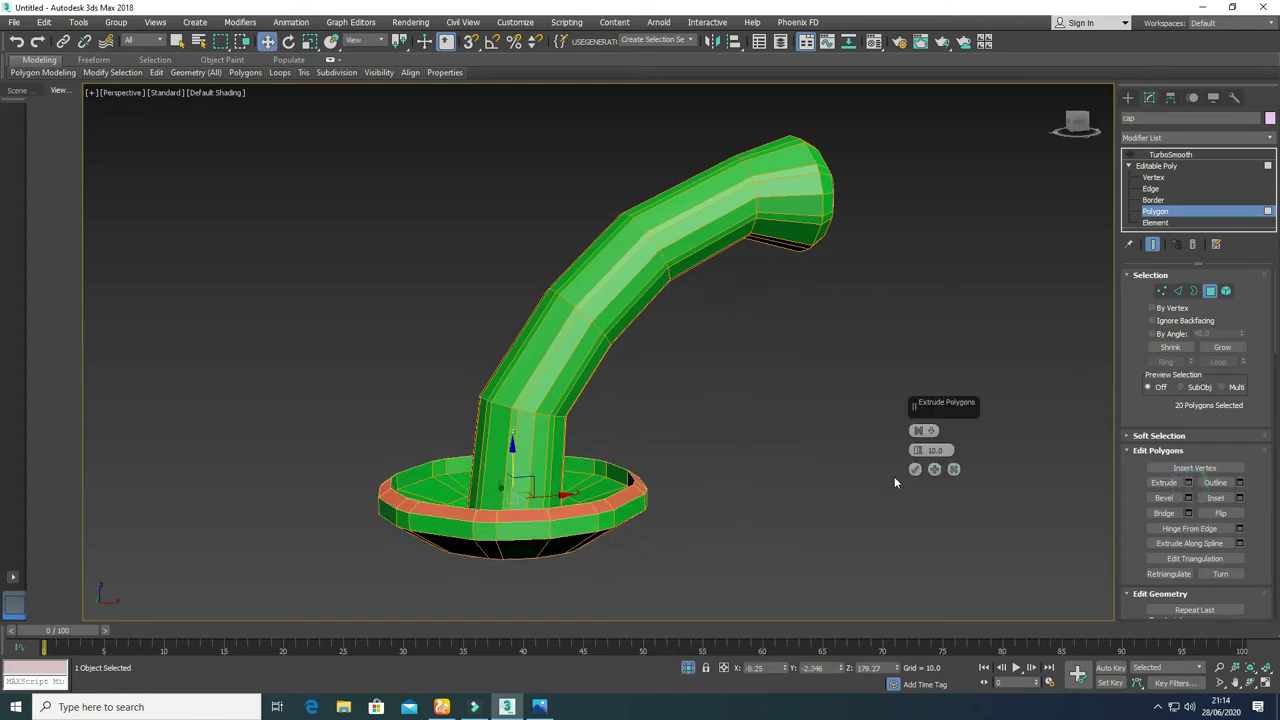
click(933, 431)
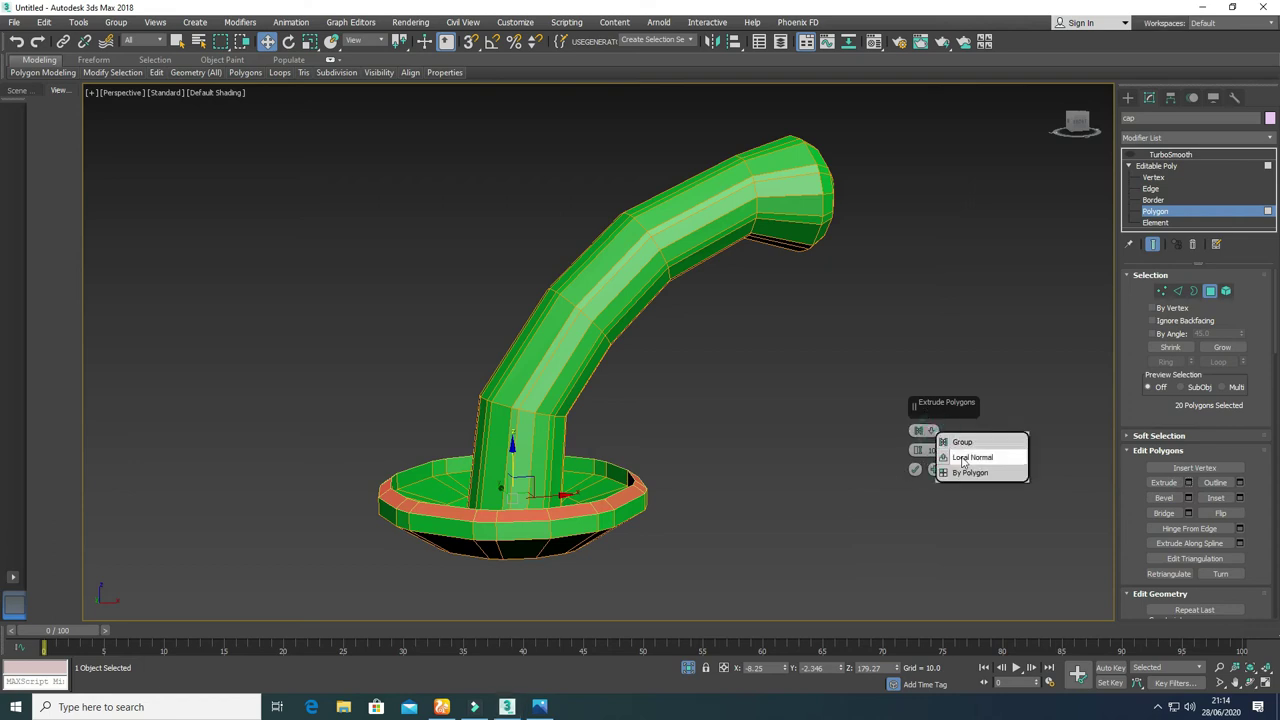
click(962, 452)
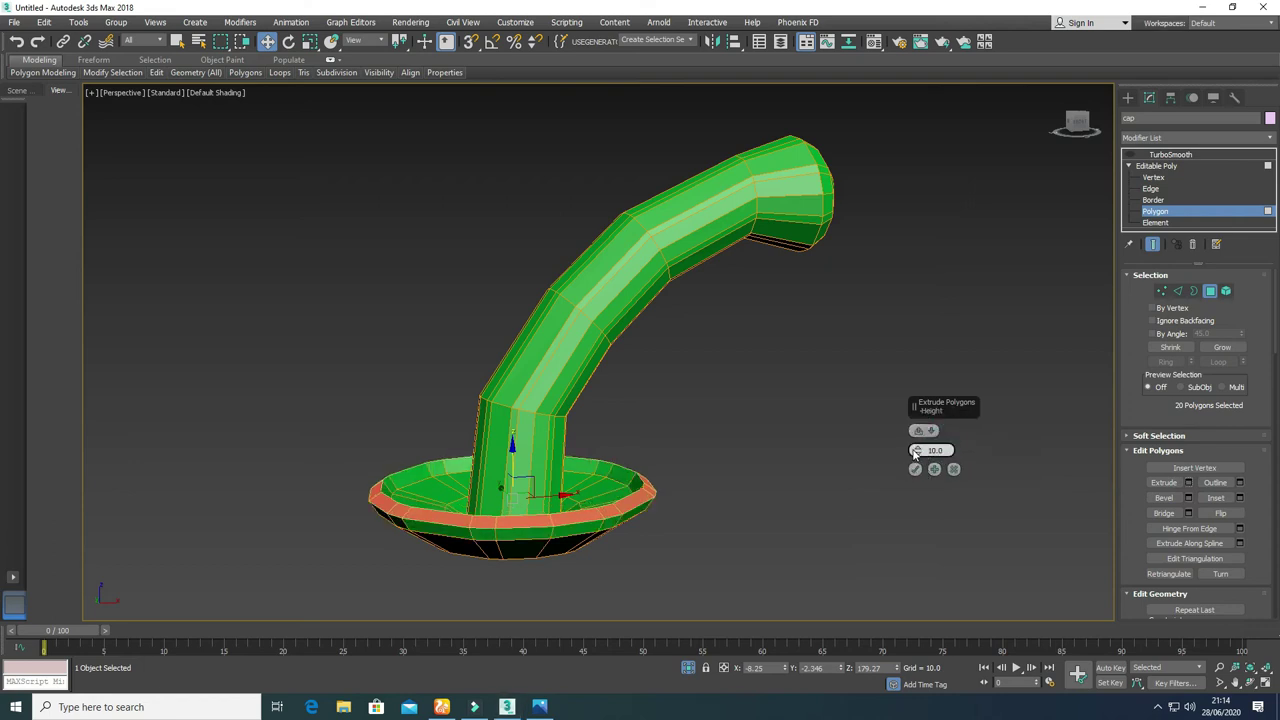
mouse_move(915, 452)
mouse_down()
mouse_move(918, 440)
mouse_move(918, 452)
mouse_up()
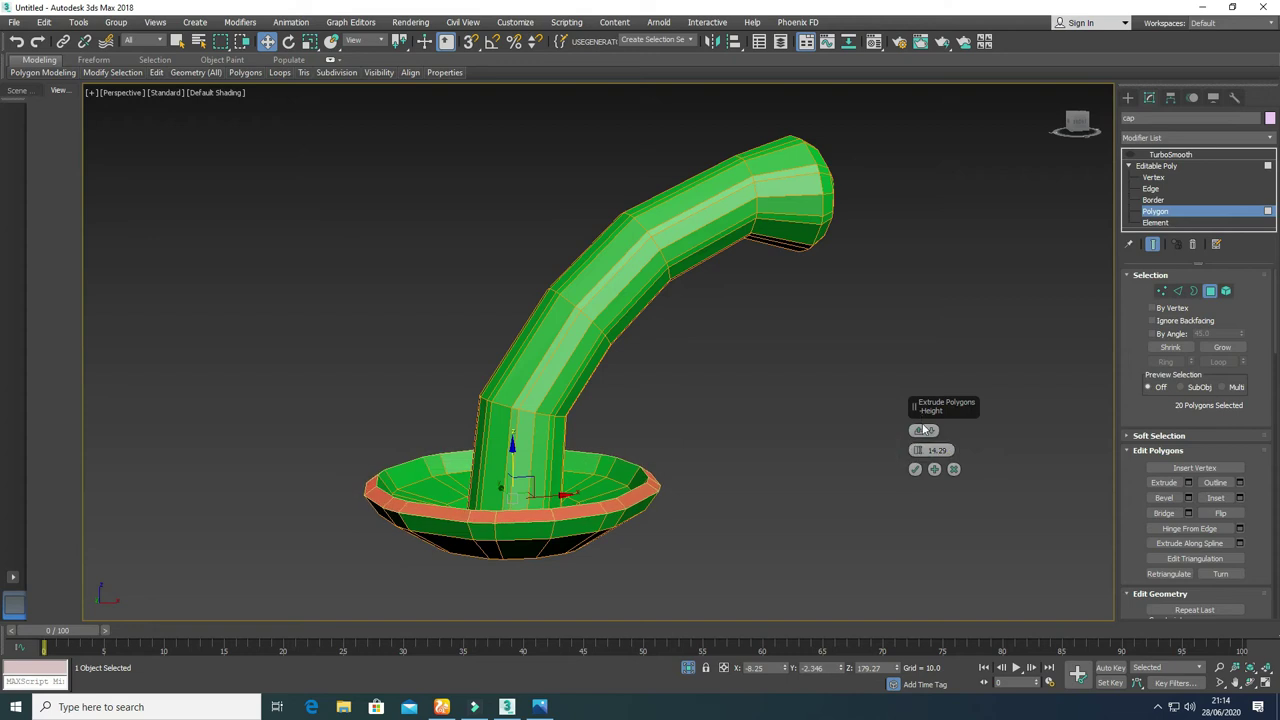
click(916, 470)
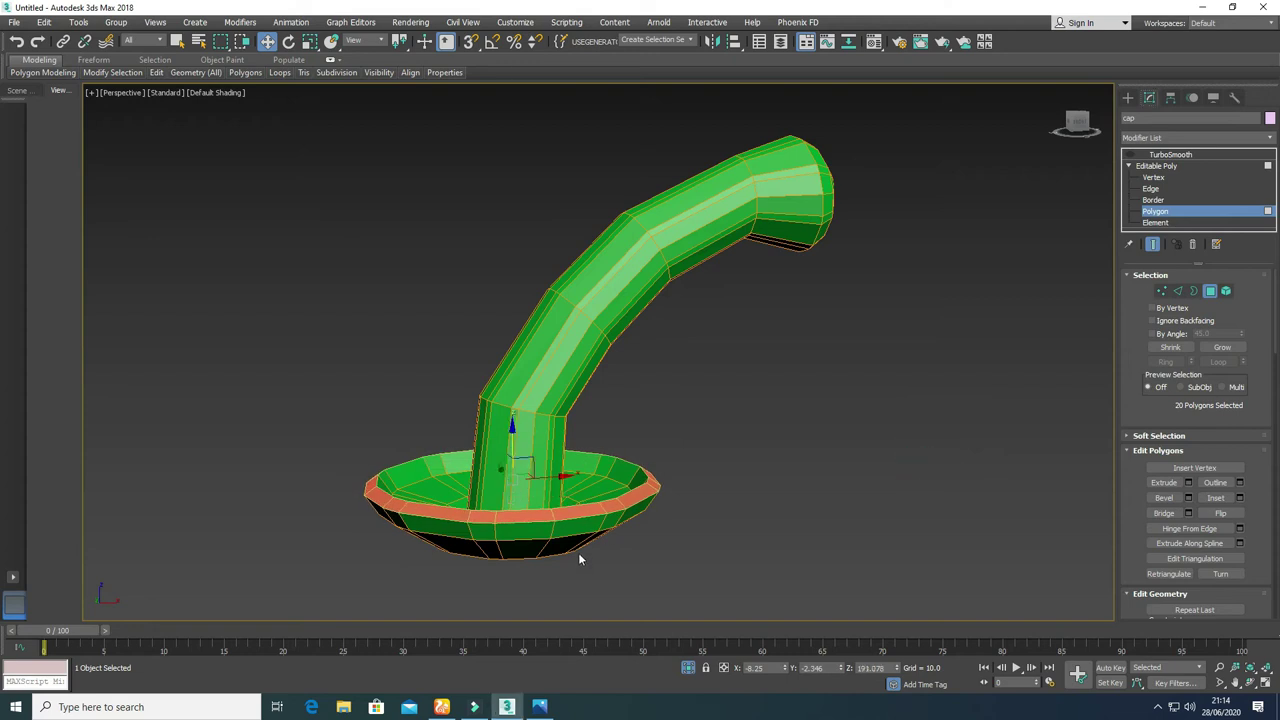
Step: Scale the extruded rim polygons outward and lower them along Z to flatten the base disc
mouse_move(509, 484)
mouse_down()
mouse_move(512, 448)
mouse_move(513, 476)
mouse_up()
key(w)
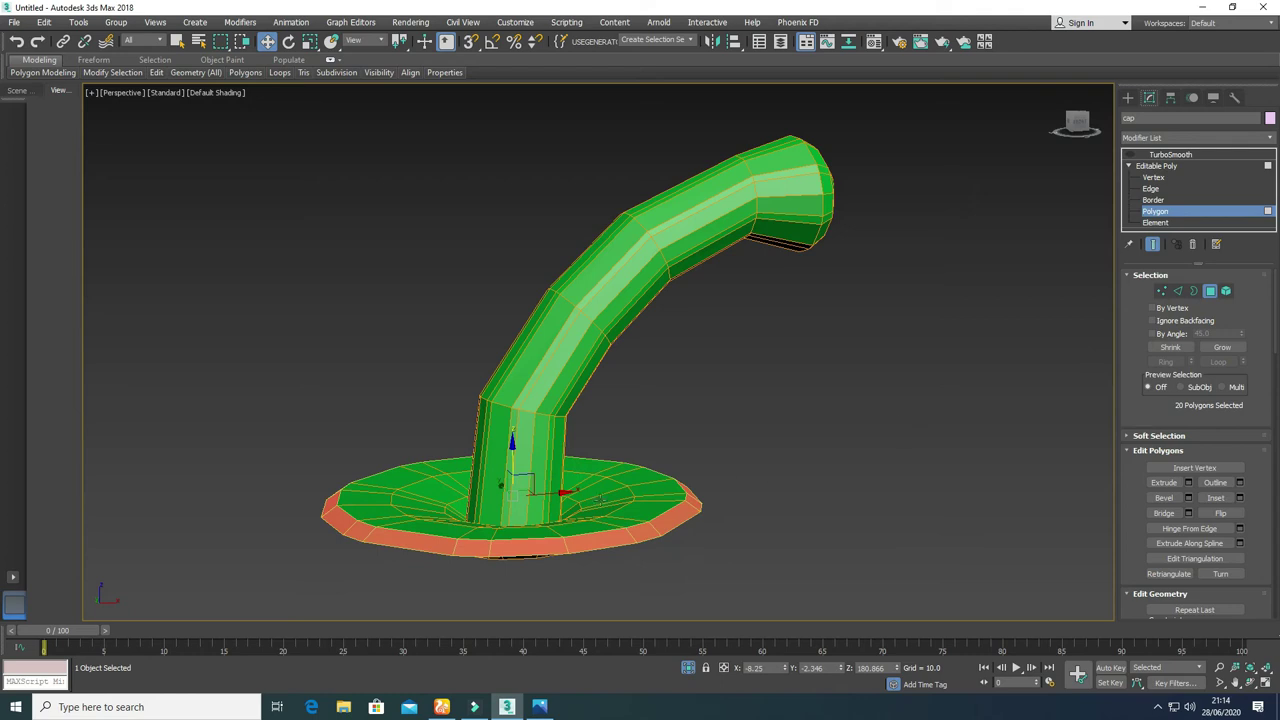
Step: Deselect polygons all around the base disc's rim, leaving only eight small, evenly spaced polygons selected
alt+middle_drag(579, 511, 572, 510)
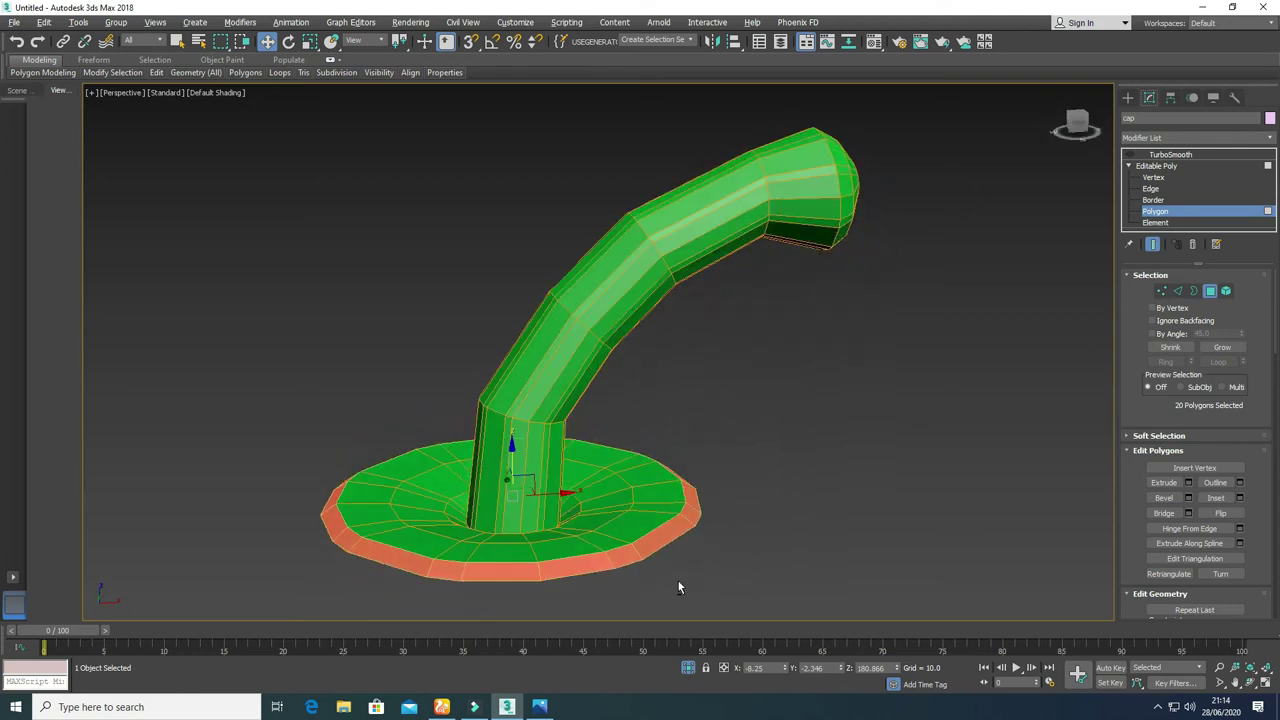
alt+click(558, 575)
alt+click(505, 578)
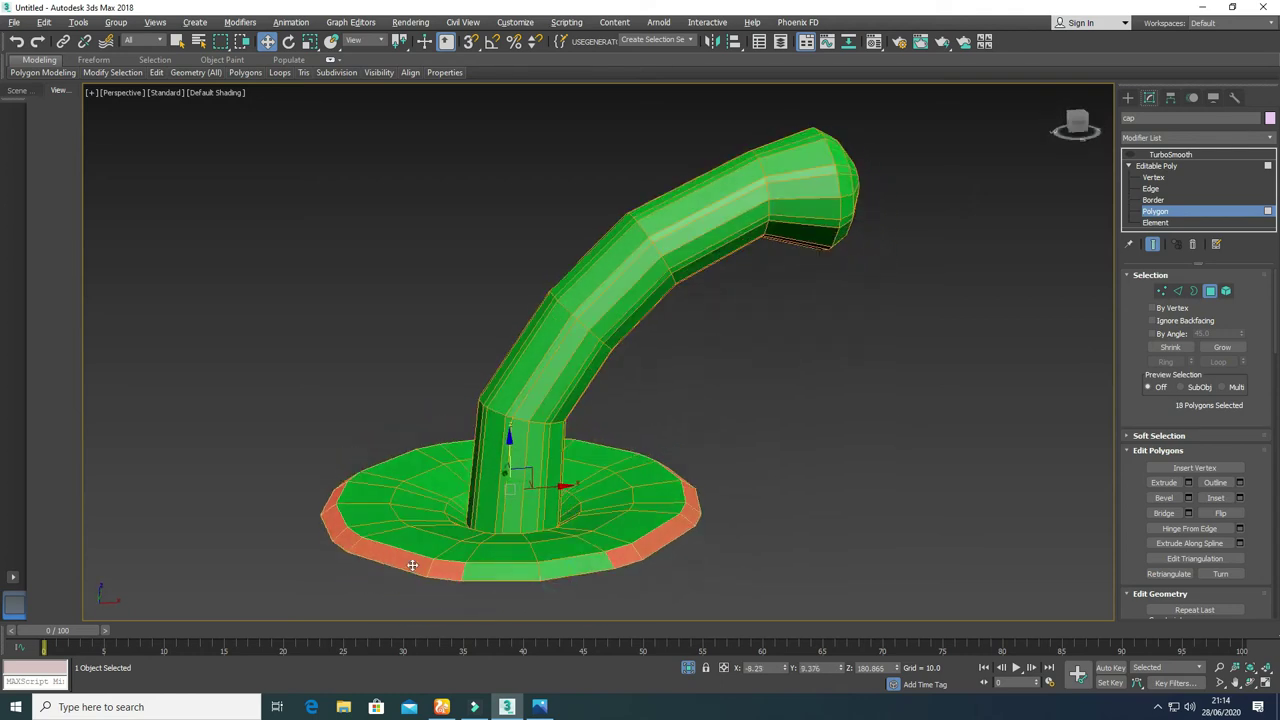
alt+click(412, 565)
alt+click(661, 540)
scroll(556, 525, down, 4)
alt+middle_drag(556, 525, 525, 533)
scroll(609, 556, up, 4)
alt+click(619, 557)
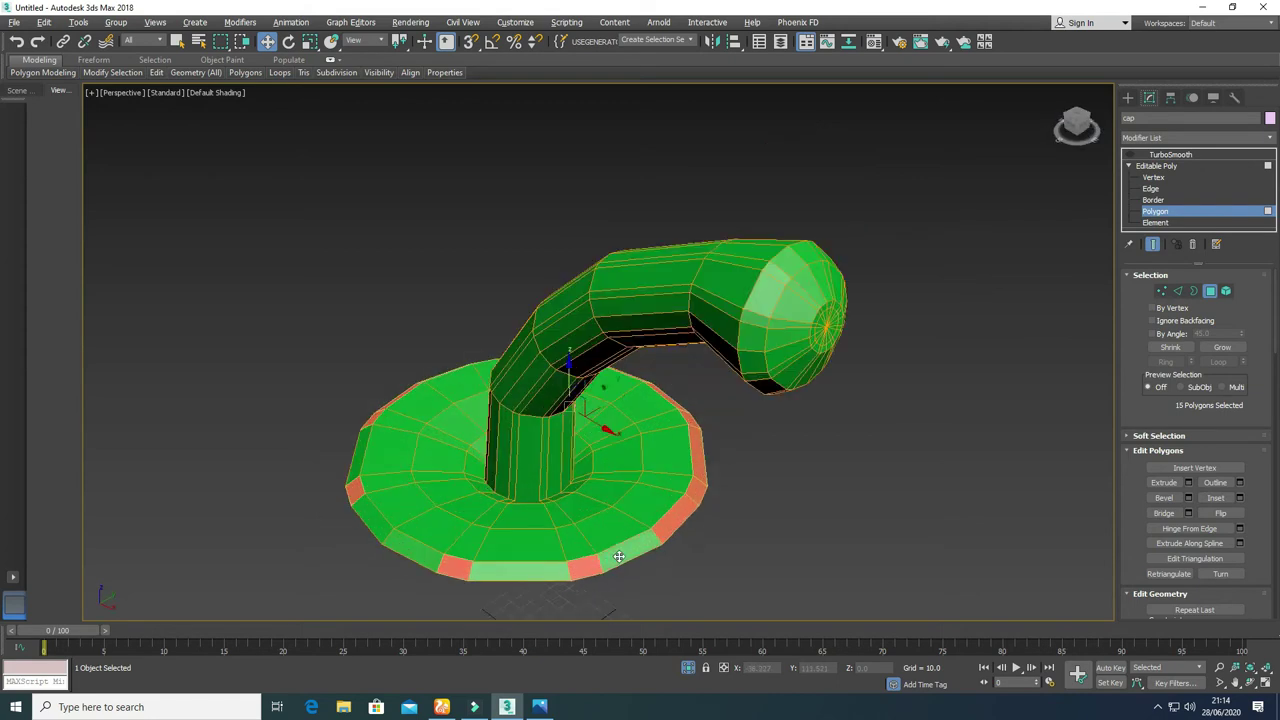
alt+click(668, 522)
scroll(650, 529, down, 2)
alt+middle_drag(649, 530, 627, 576)
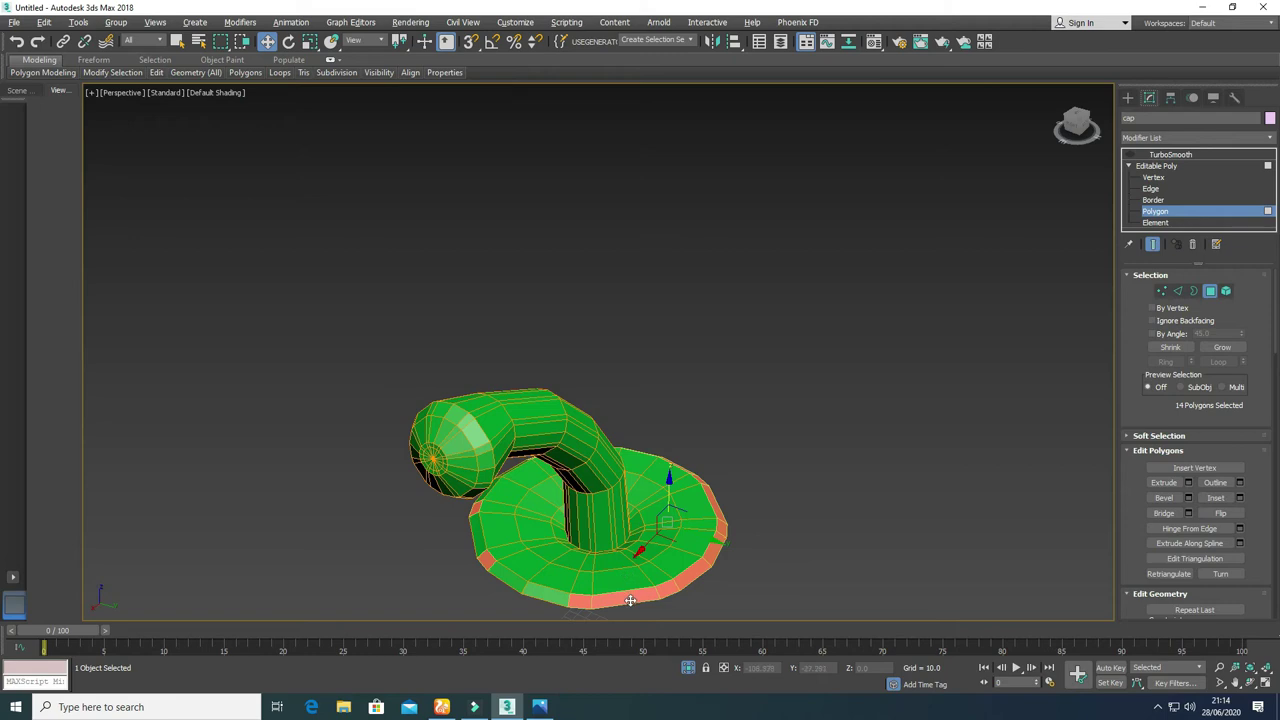
alt+click(630, 600)
alt+click(690, 576)
alt+click(714, 546)
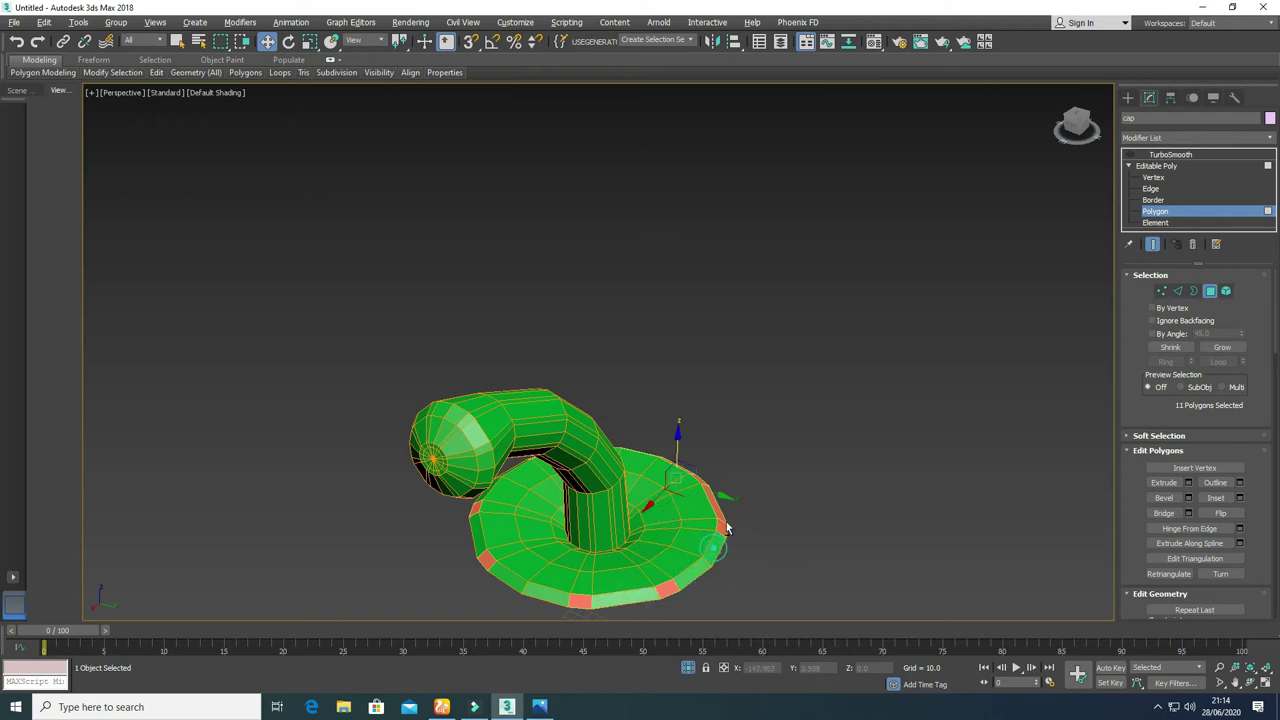
alt+middle_drag(733, 503, 709, 573)
alt+click(704, 580)
alt+click(722, 546)
scroll(722, 546, down, 4)
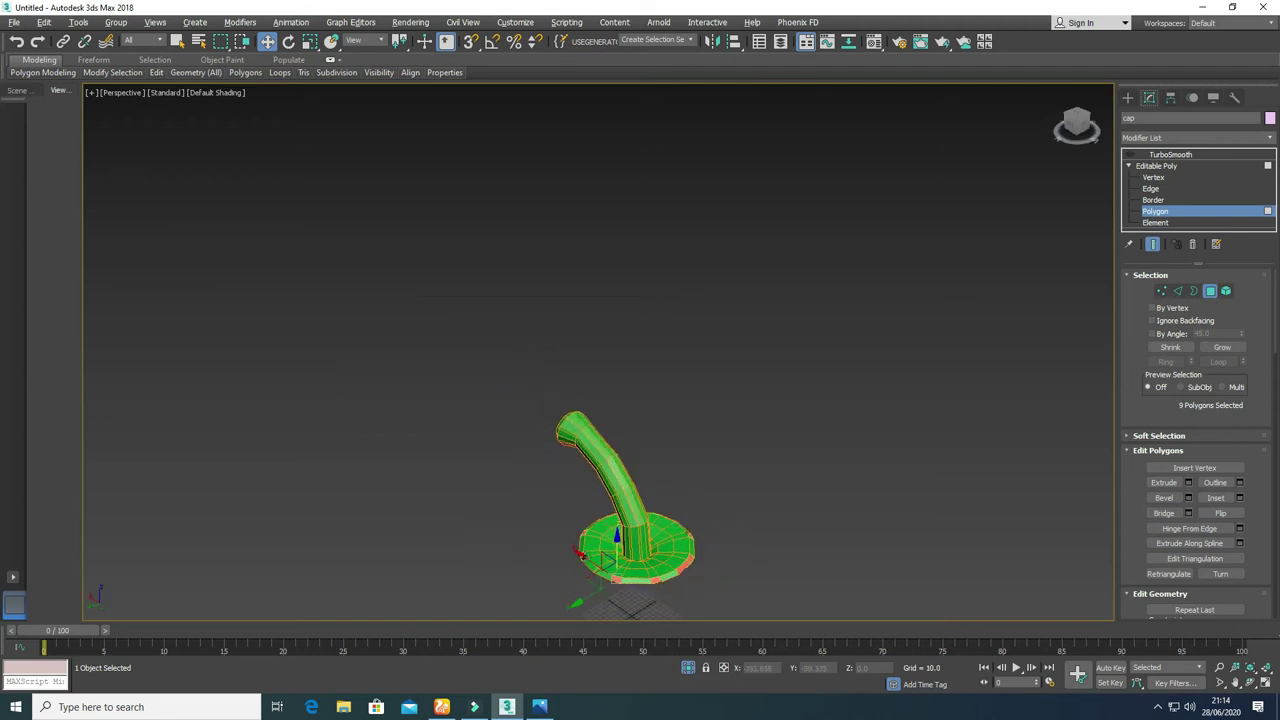
scroll(669, 567, up, 4)
alt+click(664, 549)
scroll(668, 552, down, 4)
alt+middle_drag(552, 550, 688, 560)
scroll(688, 540, up, 2)
scroll(688, 539, up, 3)
middle_drag(702, 514, 722, 501)
Step: Extrude the eight selected rim polygons with a height of 11.502
click(1190, 482)
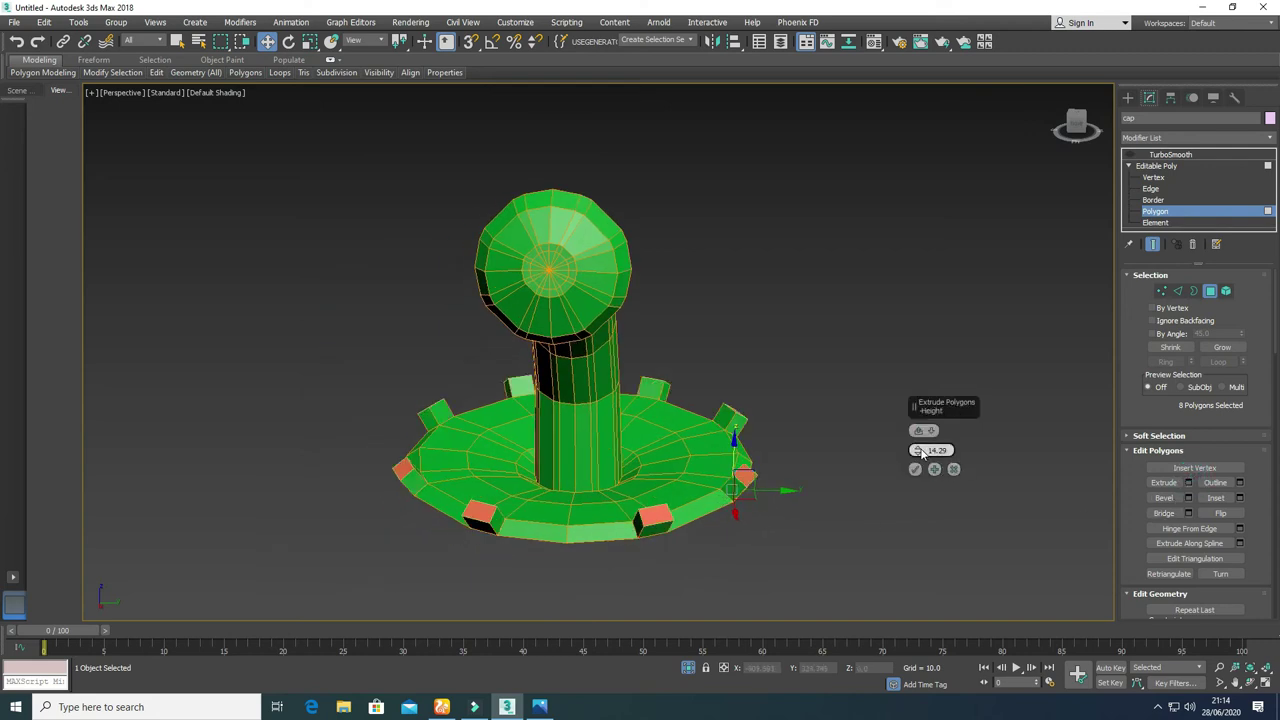
drag(917, 450, 914, 466)
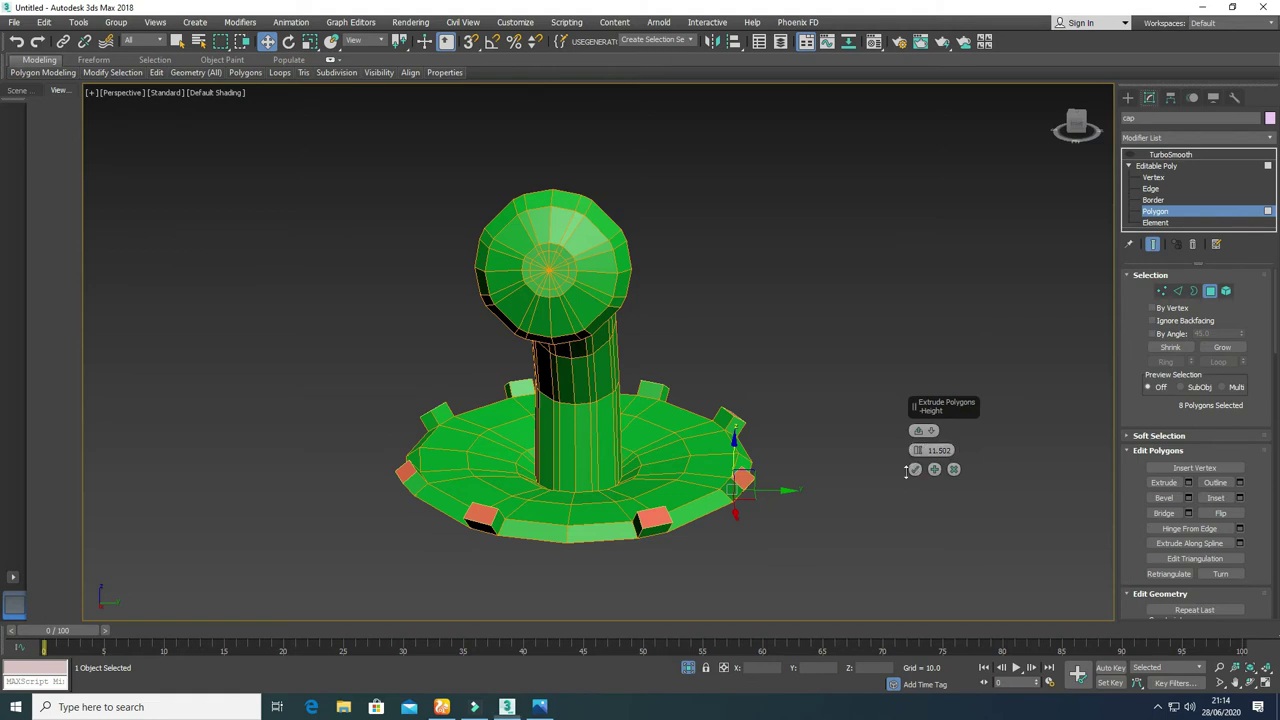
click(915, 472)
Step: Scale the eight extruded end polygons down to taper them, and lower them along Z to the level of the disc's rim
key(r)
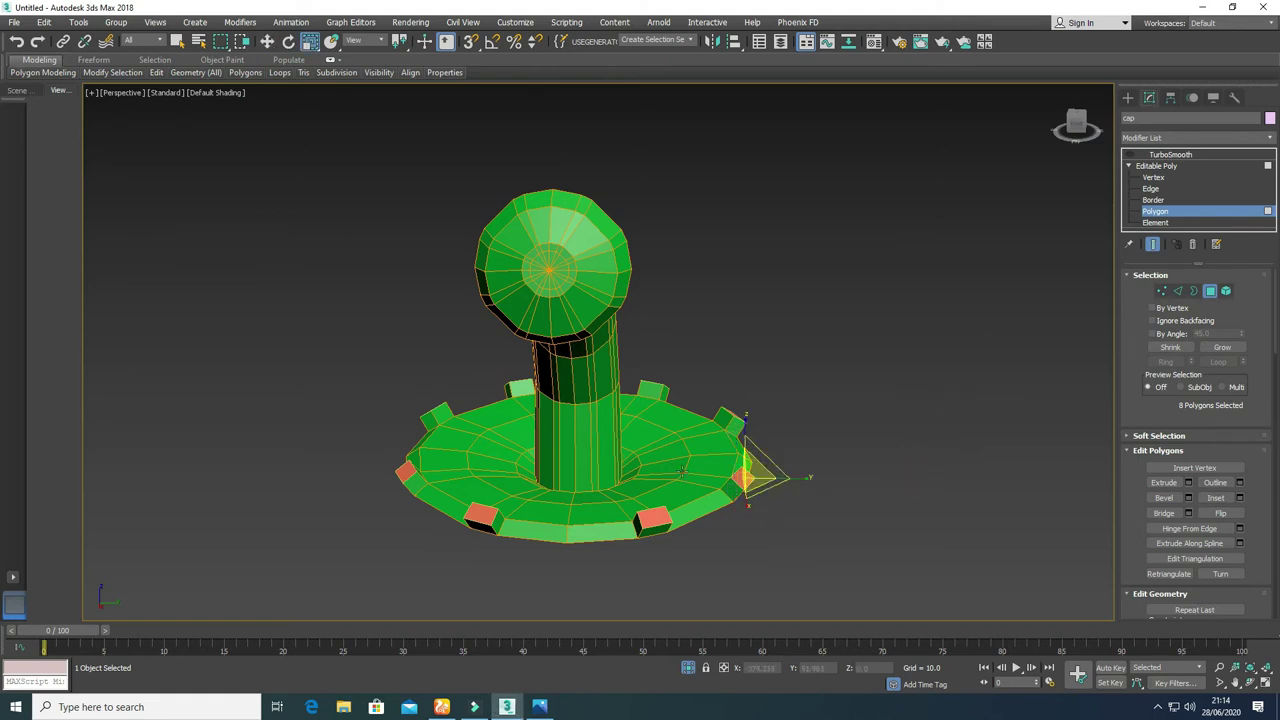
drag(757, 473, 750, 495)
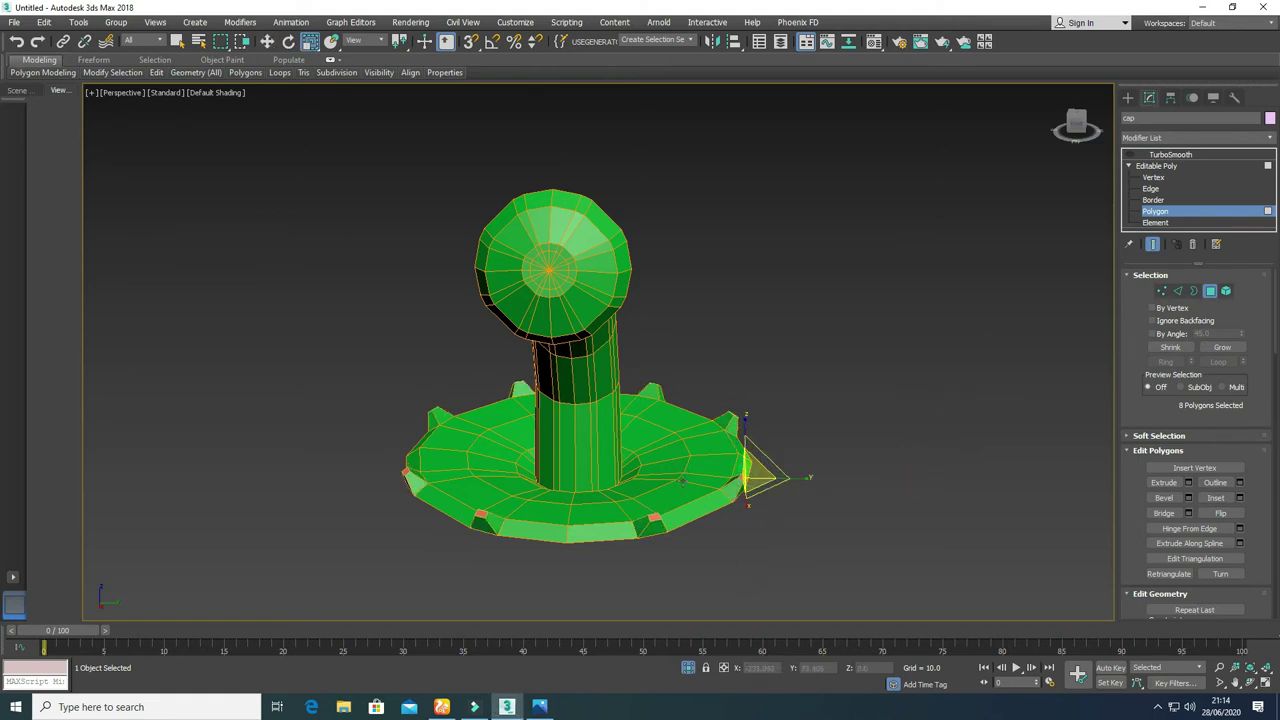
key(w)
drag(745, 432, 745, 455)
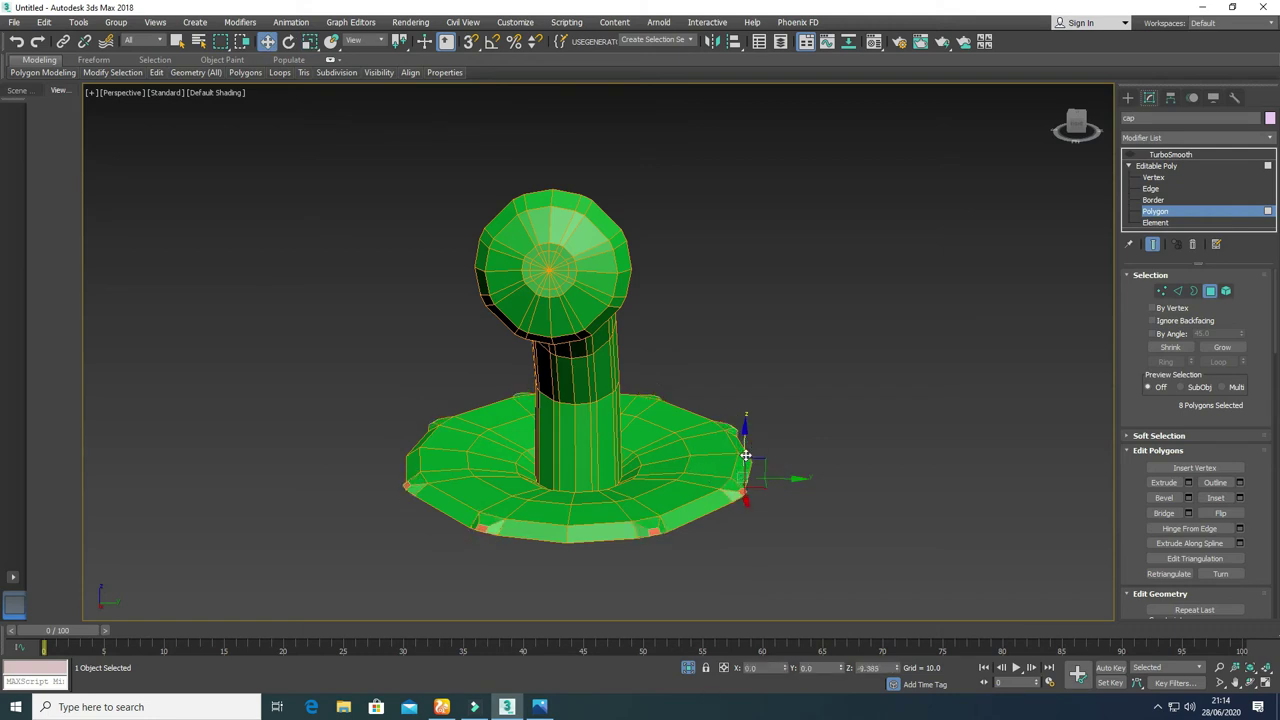
key(r)
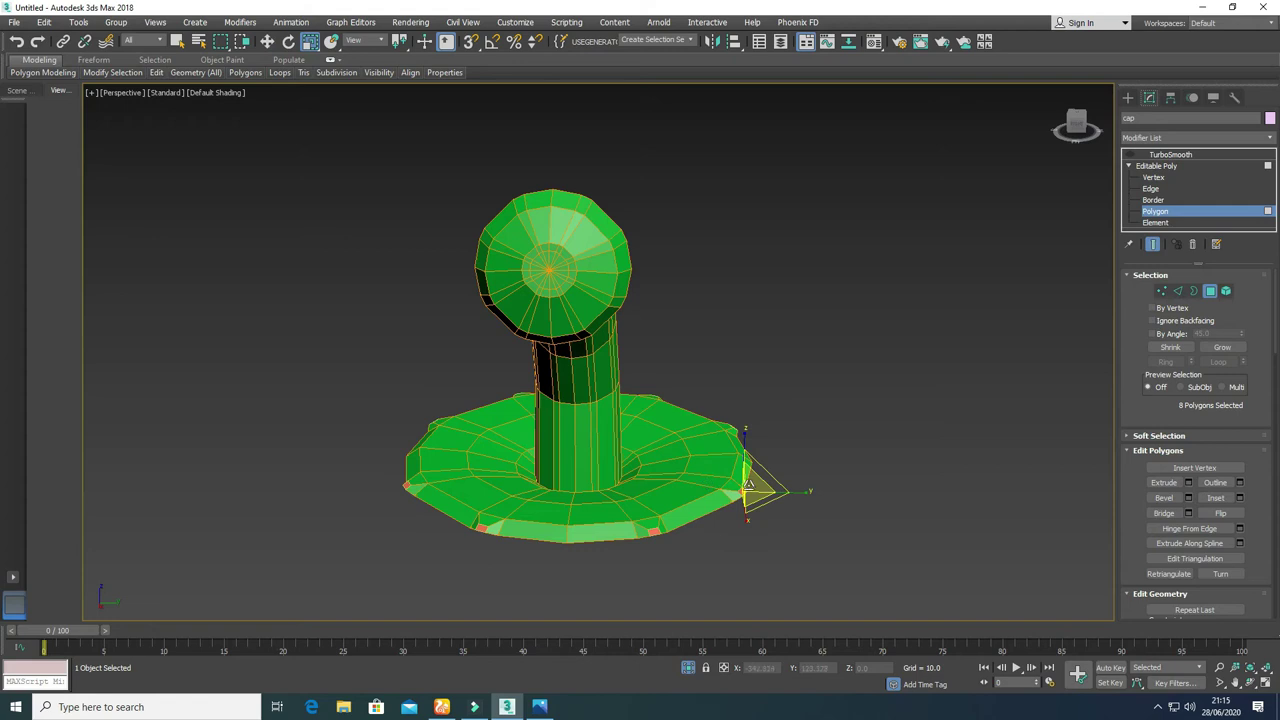
drag(750, 484, 767, 461)
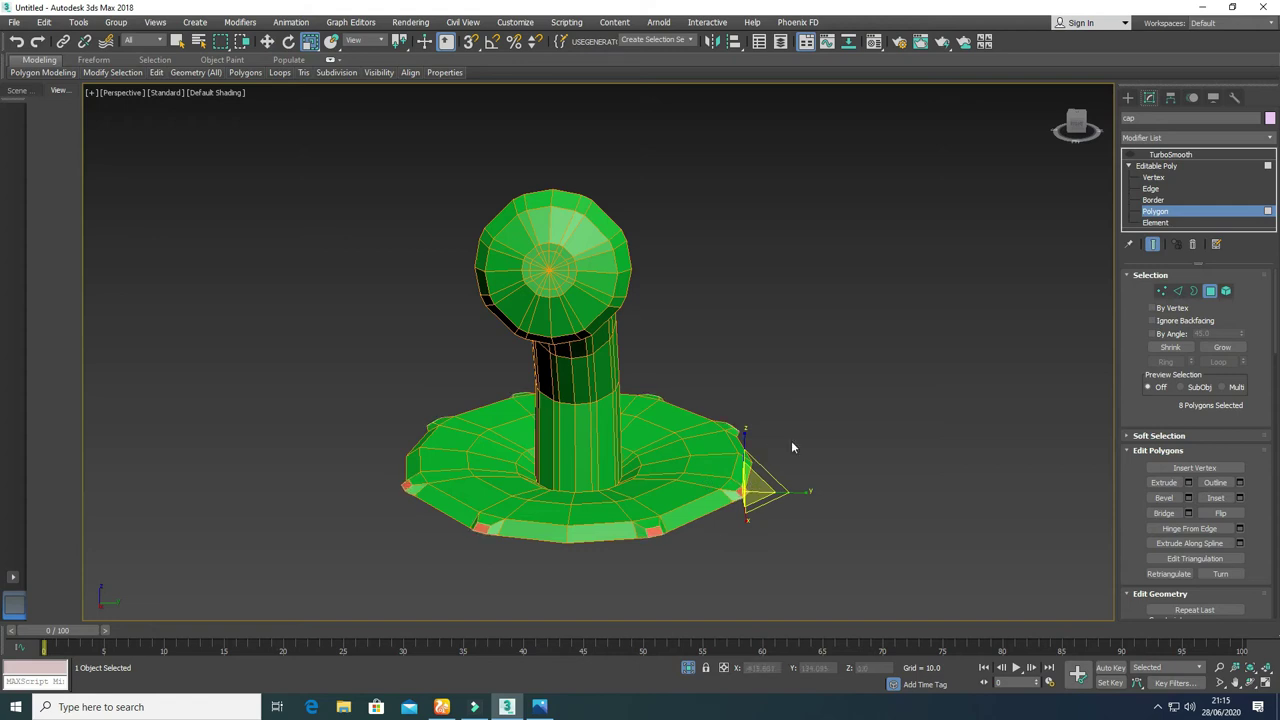
Step: Turn the TurboSmooth display back on and extrude the eight tip polygons again with a height of 5.604
click(1129, 155)
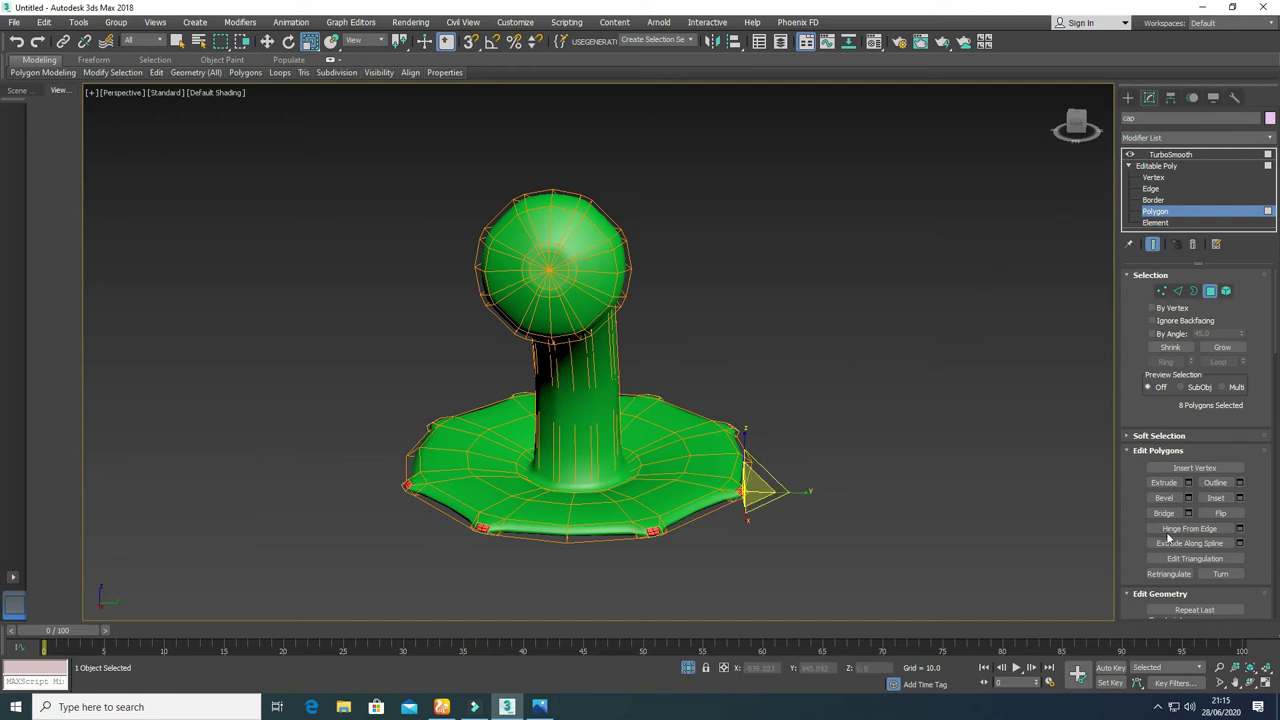
click(1188, 484)
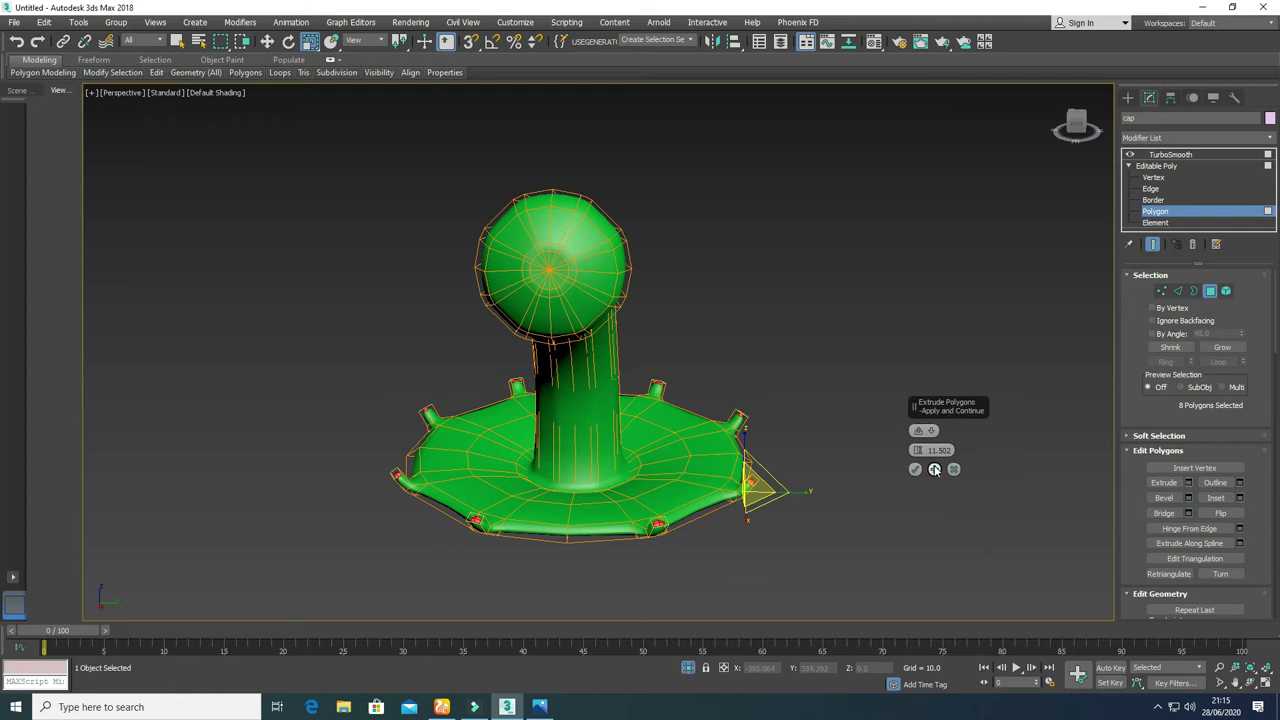
drag(917, 450, 907, 498)
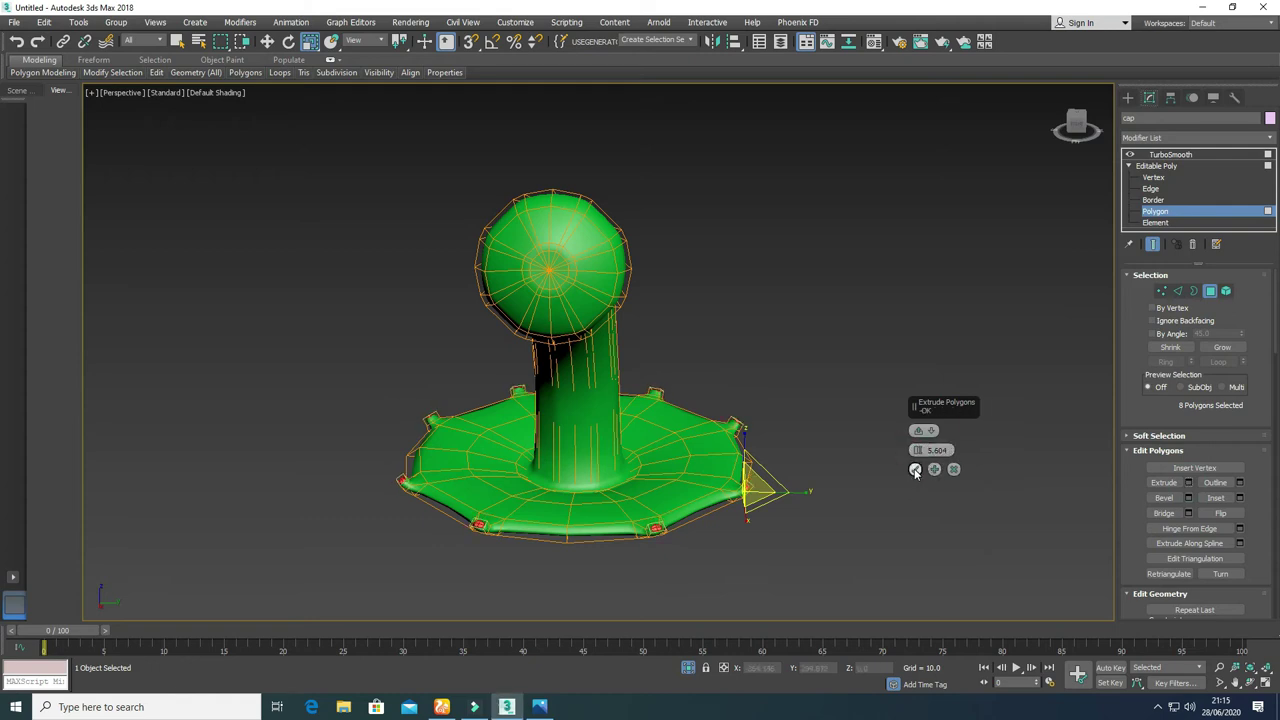
click(915, 469)
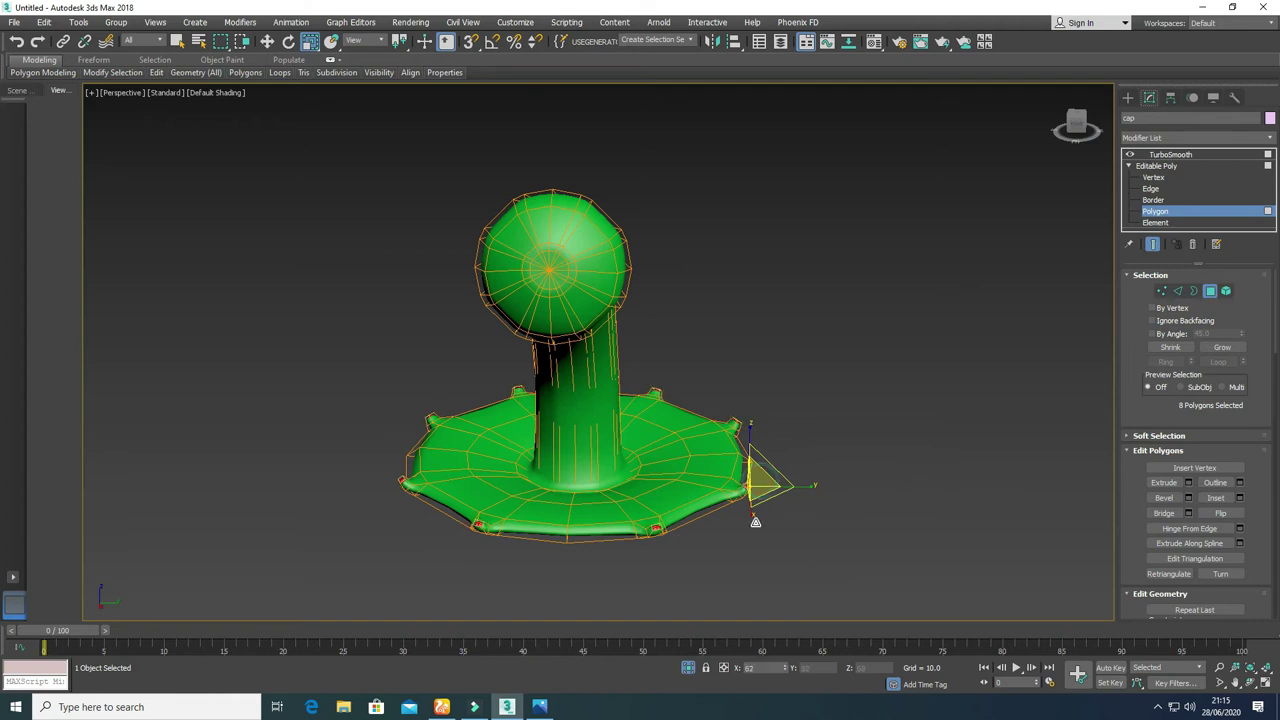
Step: Lower the eight newly extruded tips slightly along Z
key(w)
click(752, 453)
key(ctrl+z)
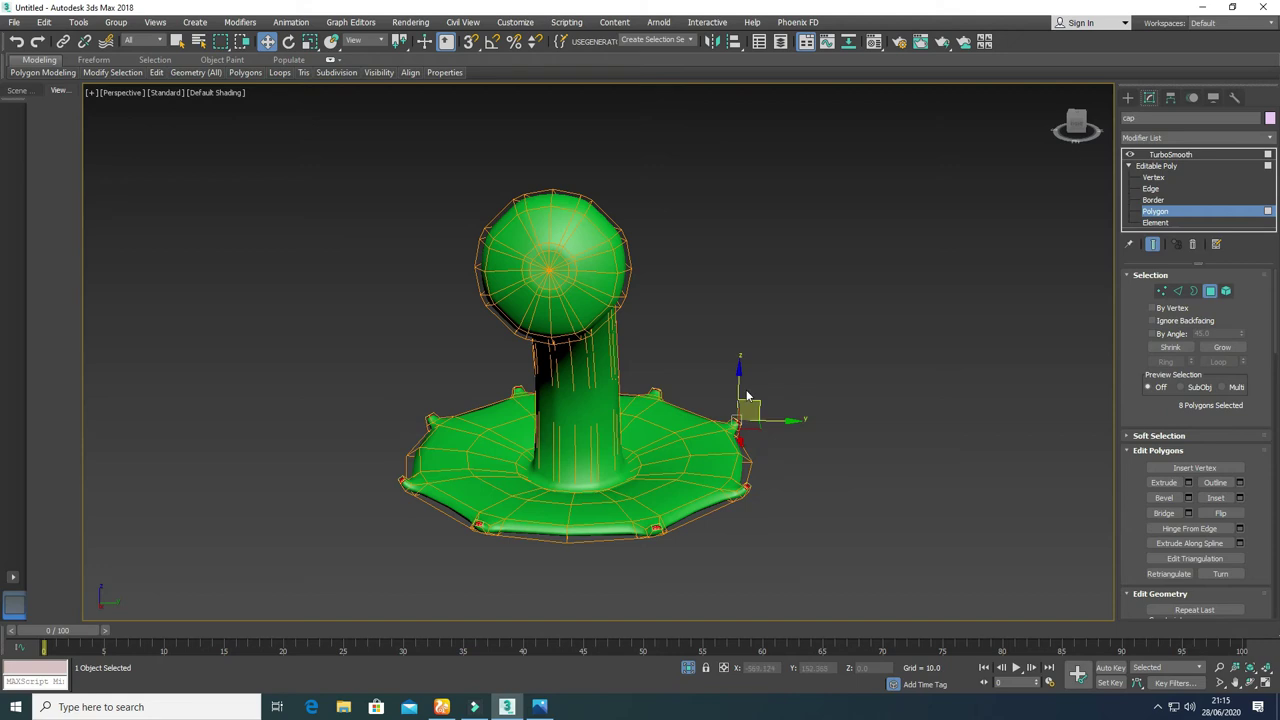
drag(737, 387, 738, 395)
Step: Examine the spikes around the base disc from the top view
key(alt+w)
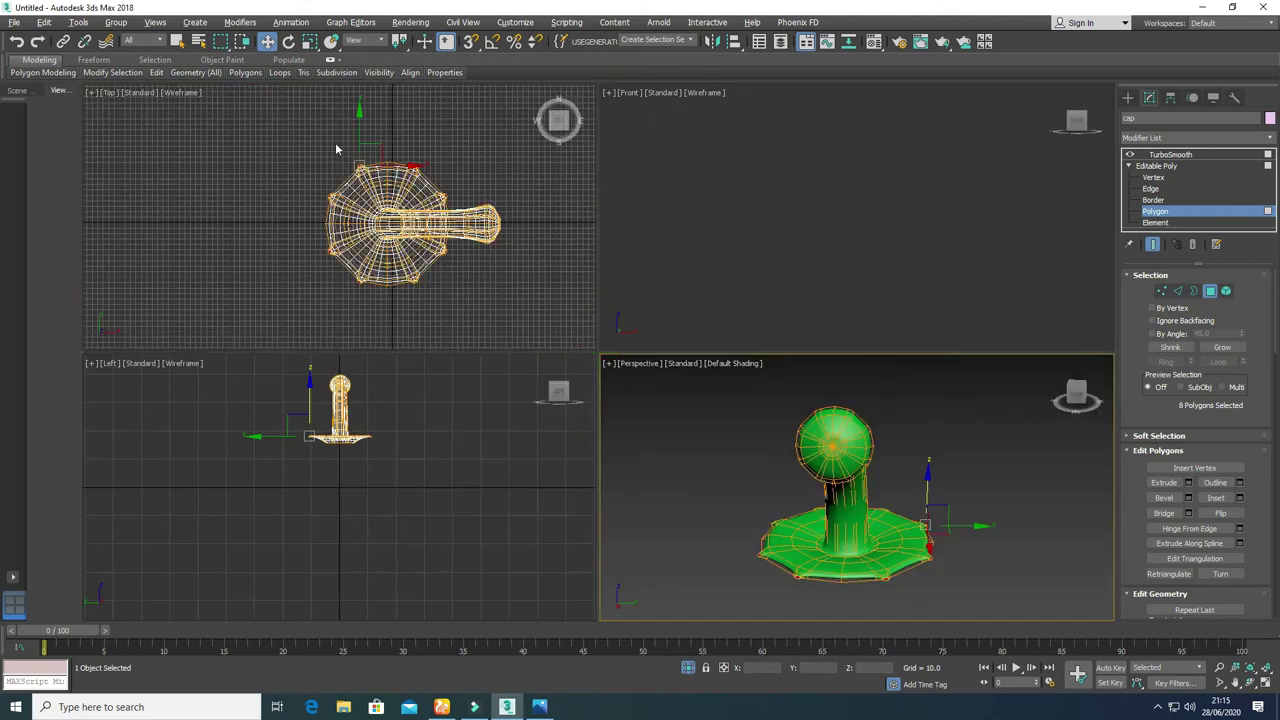
right_click(408, 225)
key(alt+w)
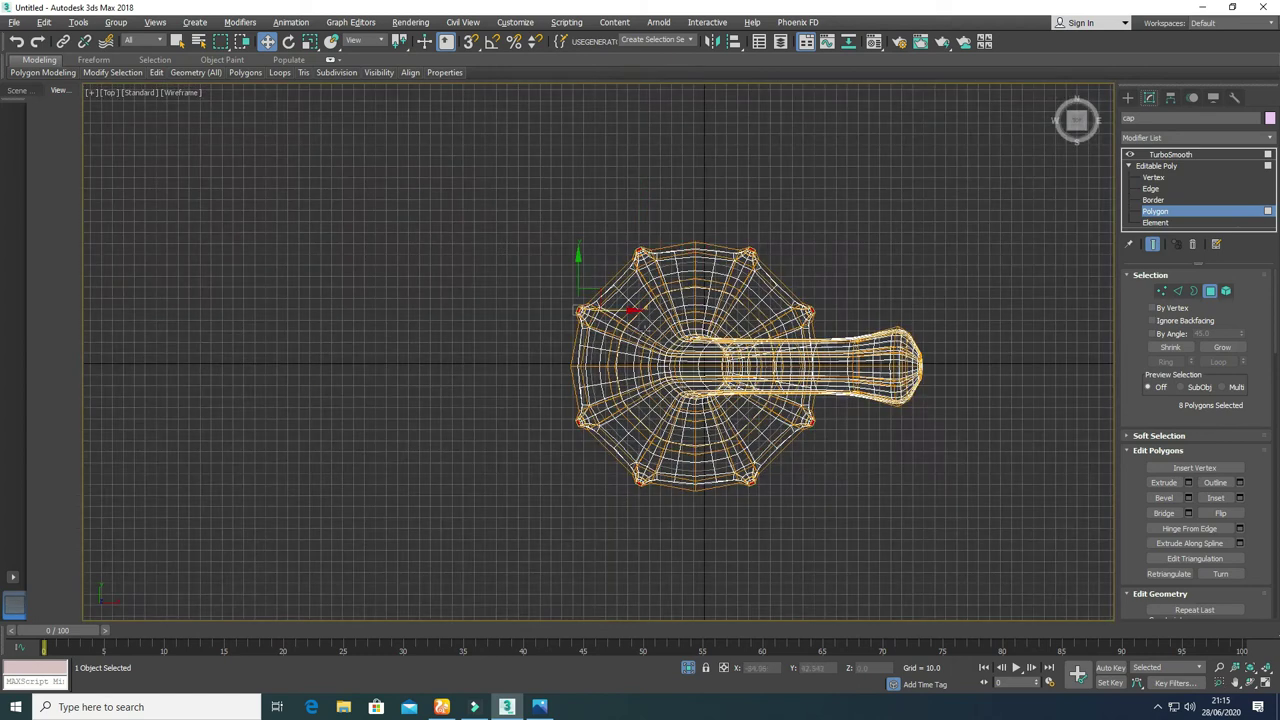
scroll(763, 300, up, 3)
key(r)
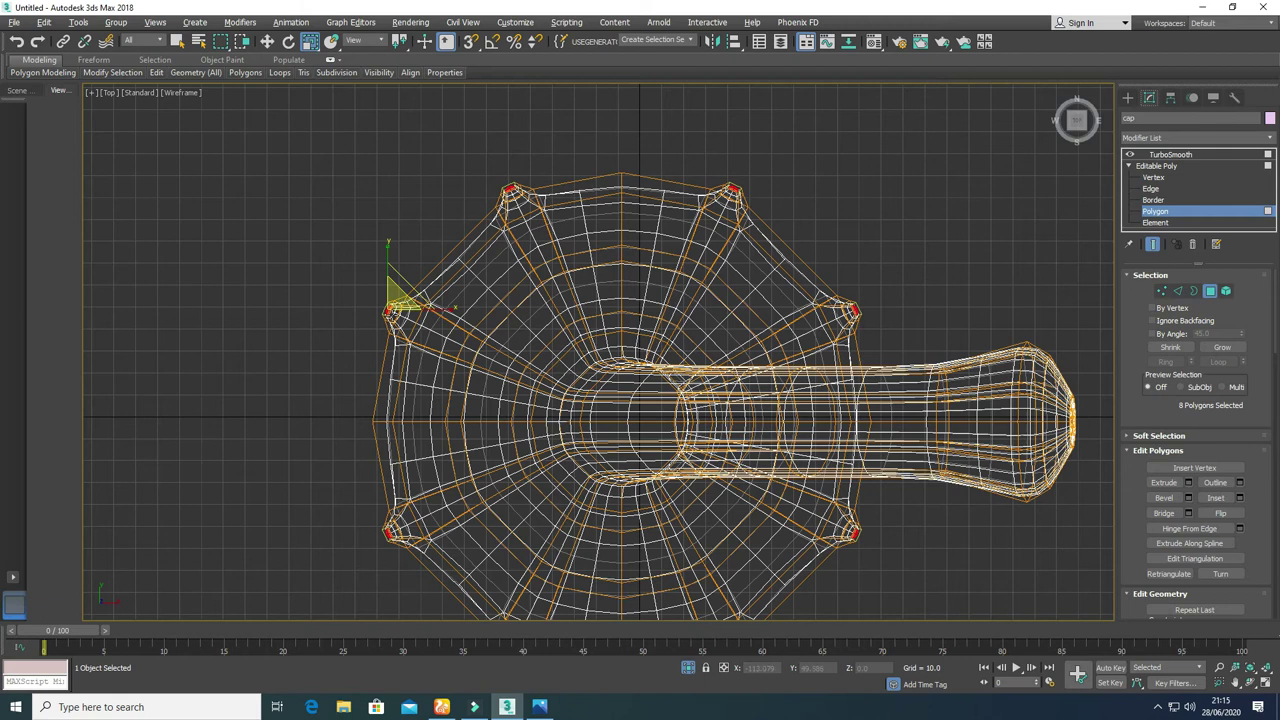
key(alt+w)
right_click(640, 430)
key(alt+w)
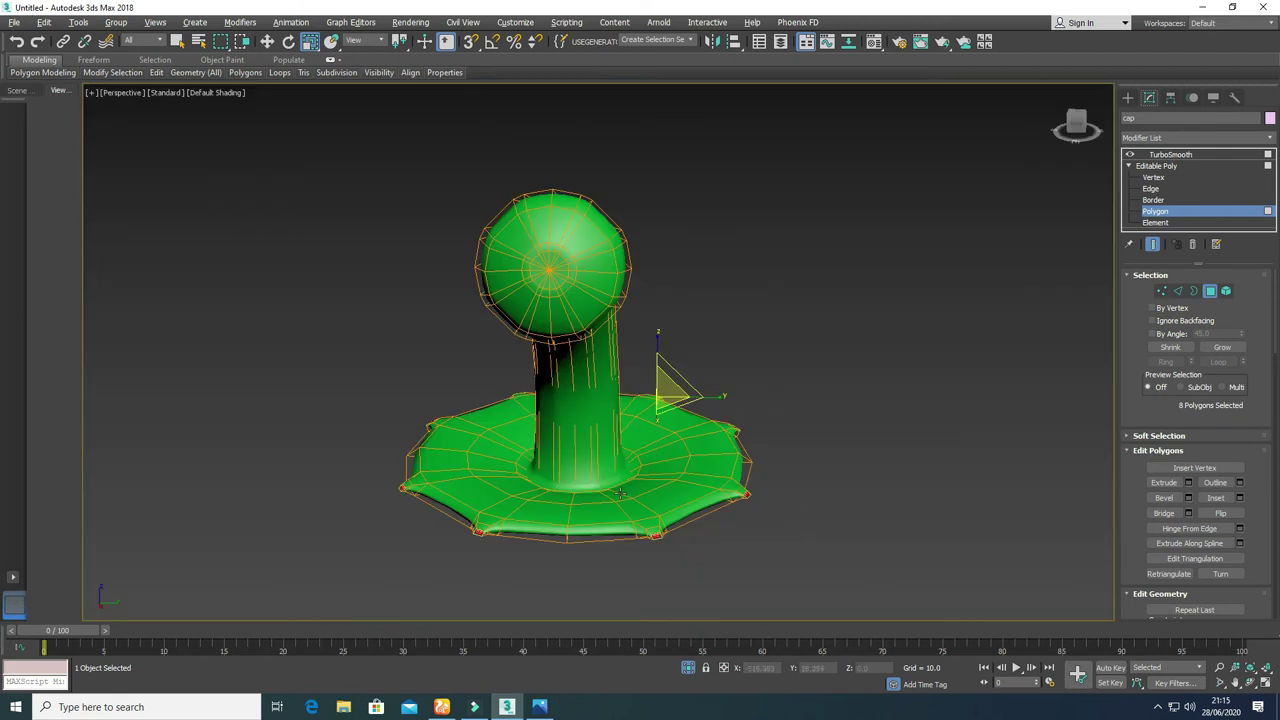
Step: Clear the polygon selection and raise the 20-edge loop midway across the base disc along Z
click(813, 470)
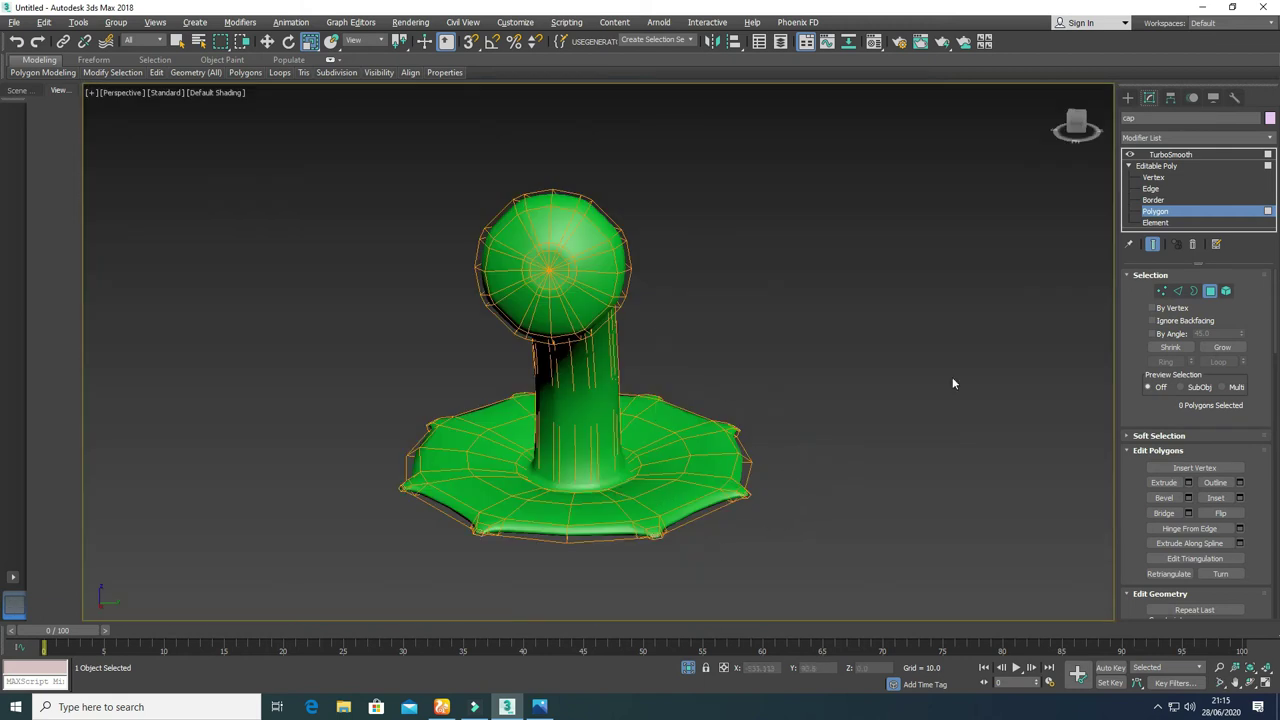
click(1152, 189)
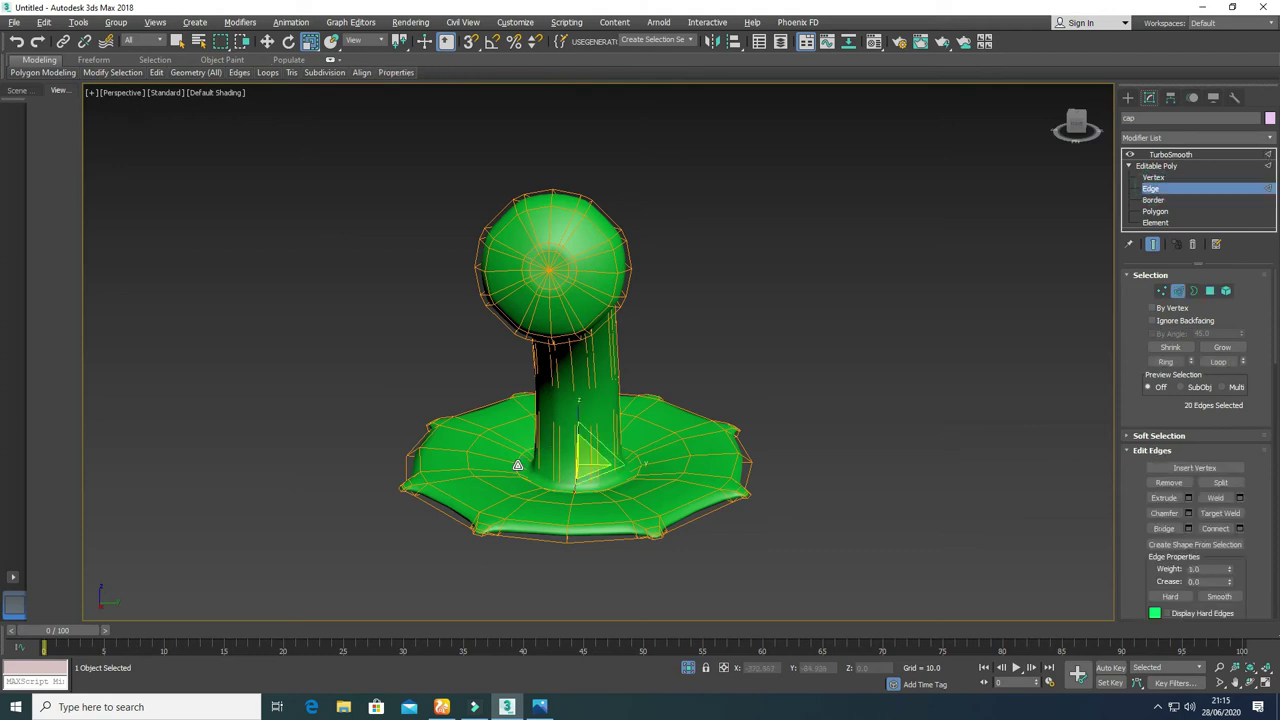
key(z)
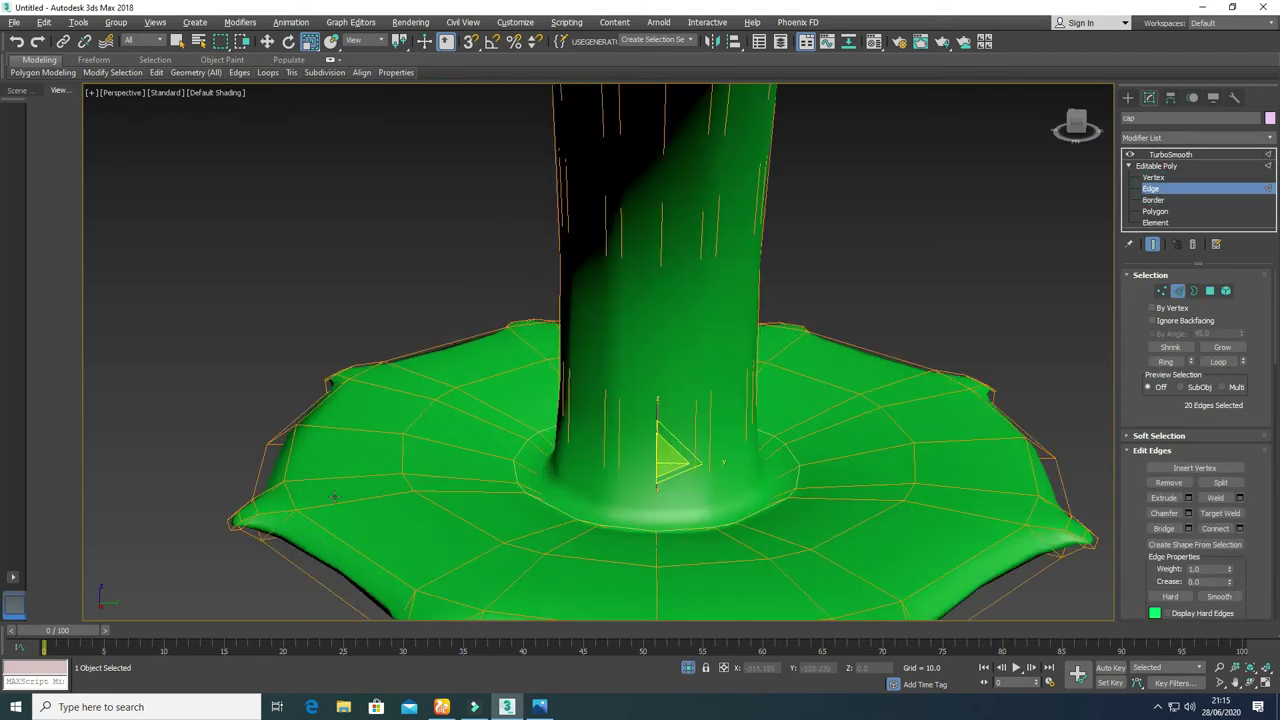
drag(660, 424, 656, 396)
key(w)
scroll(682, 485, down, 3)
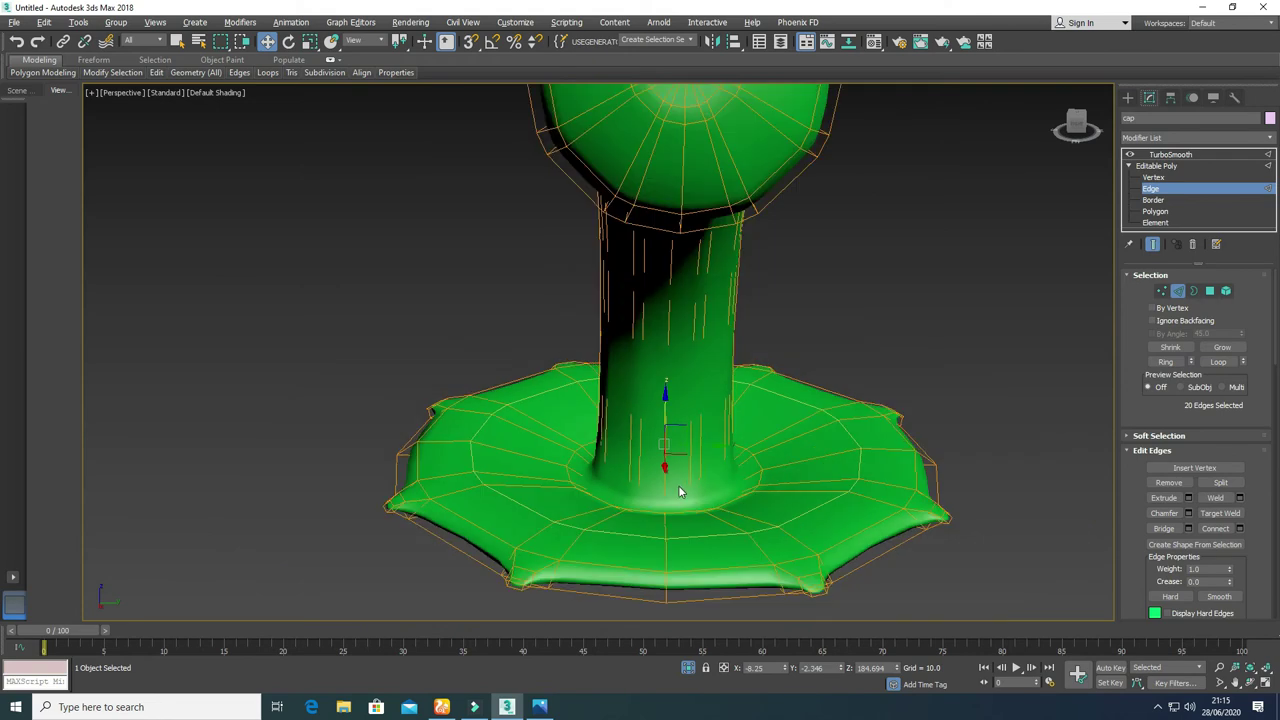
Step: In the top view, select the six tip vertices of the disc's upper-right spike and pull them diagonally outward to lengthen it
key(alt+w)
right_click(560, 262)
key(alt+w)
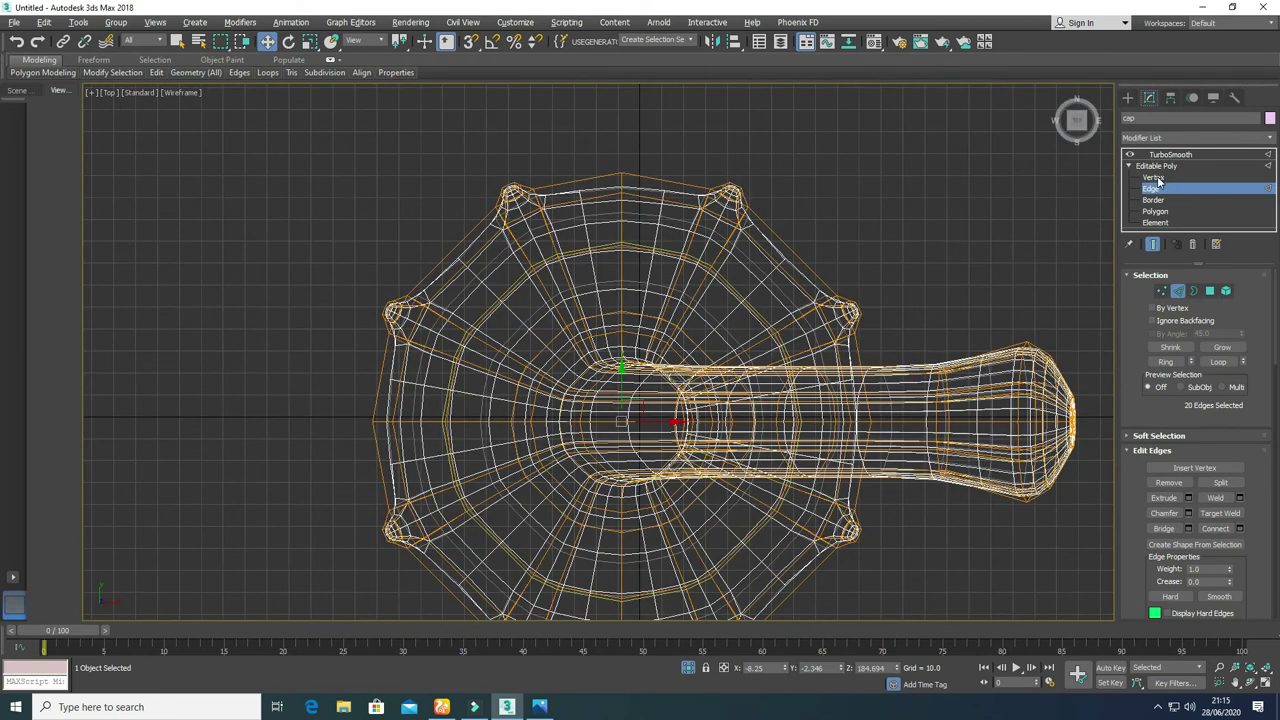
click(1154, 178)
scroll(600, 250, down, 2)
scroll(657, 236, up, 8)
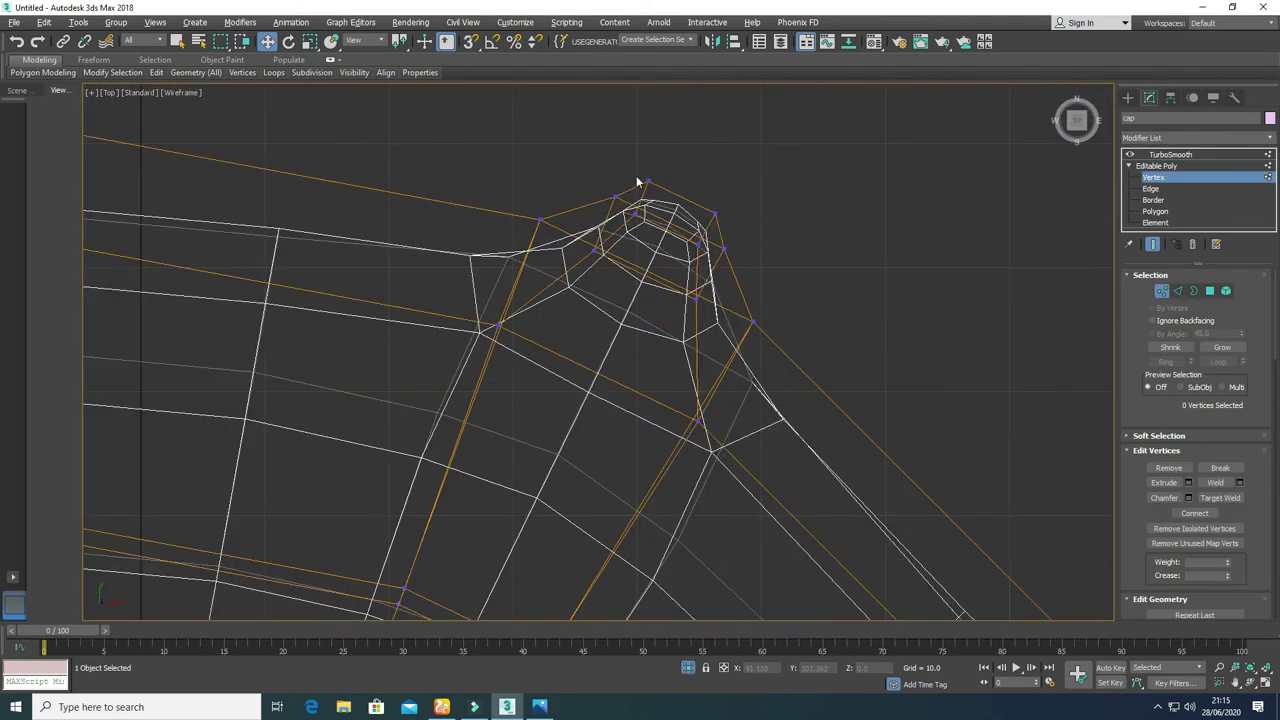
drag(604, 170, 703, 237)
ctrl+drag(755, 189, 683, 258)
drag(692, 201, 809, 126)
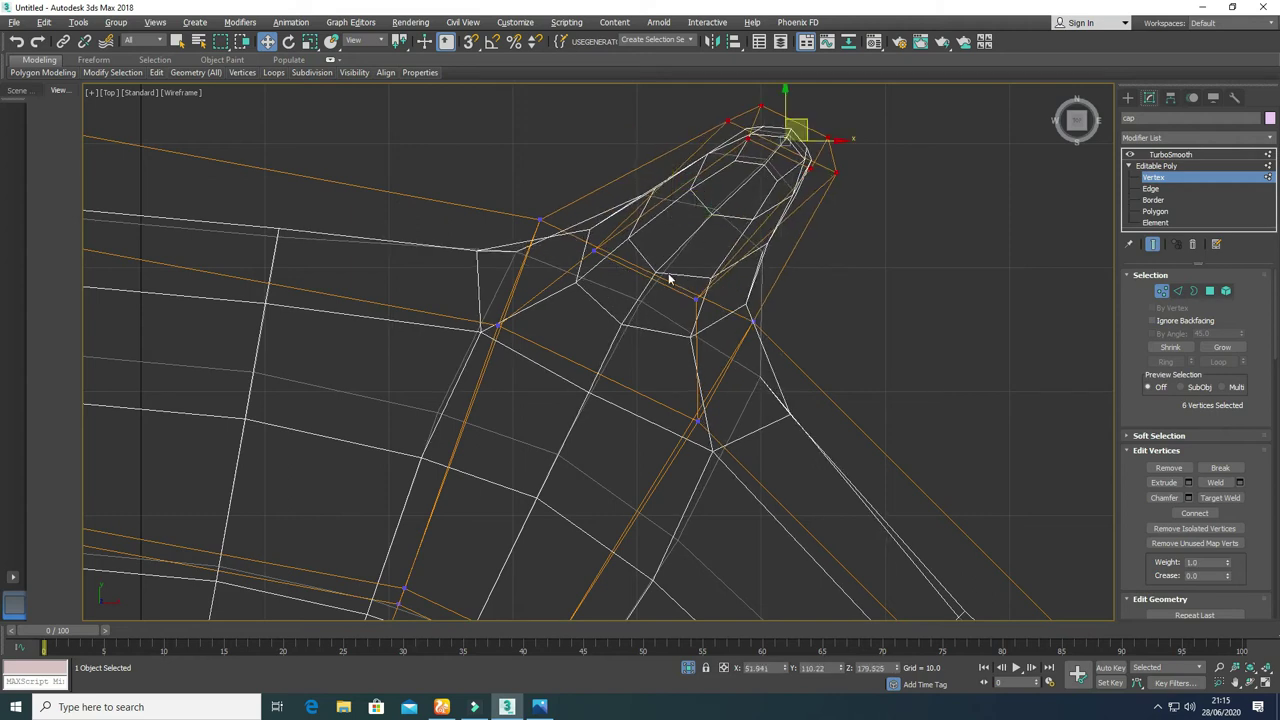
Step: Adjust the scale of the lengthened spike's tip vertices and shift them further along positive X
scroll(665, 330, down, 5)
key(r)
mouse_move(714, 226)
mouse_down()
mouse_move(723, 204)
mouse_move(726, 224)
mouse_up()
key(w)
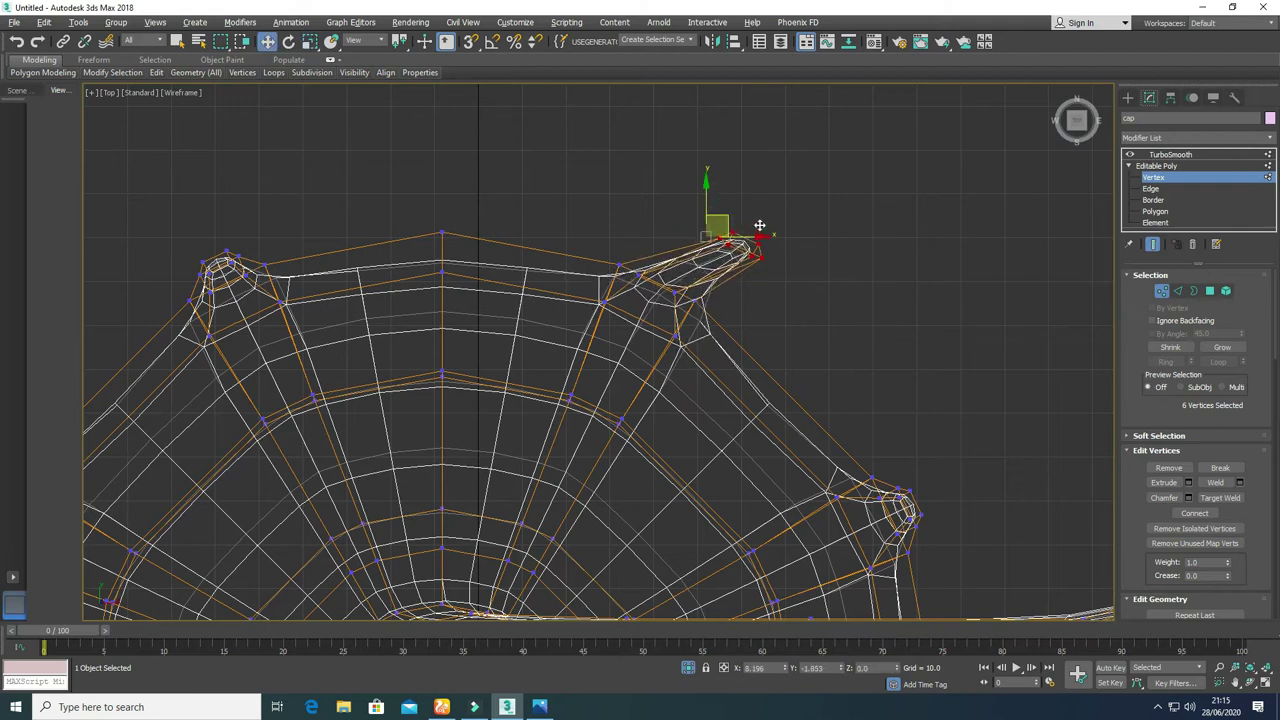
Step: Select the tip vertices of the next spike clockwise, just above the stem, and pull them along positive Y
scroll(730, 260, down, 5)
scroll(722, 288, up, 3)
scroll(722, 288, up, 4)
drag(686, 230, 621, 277)
ctrl+drag(729, 247, 637, 314)
drag(670, 264, 676, 186)
scroll(676, 186, down, 5)
Step: Pull the six tip vertices of the spike just below the stem diagonally outward
scroll(782, 452, up, 5)
scroll(757, 468, up, 3)
drag(785, 392, 876, 490)
scroll(677, 491, down, 8)
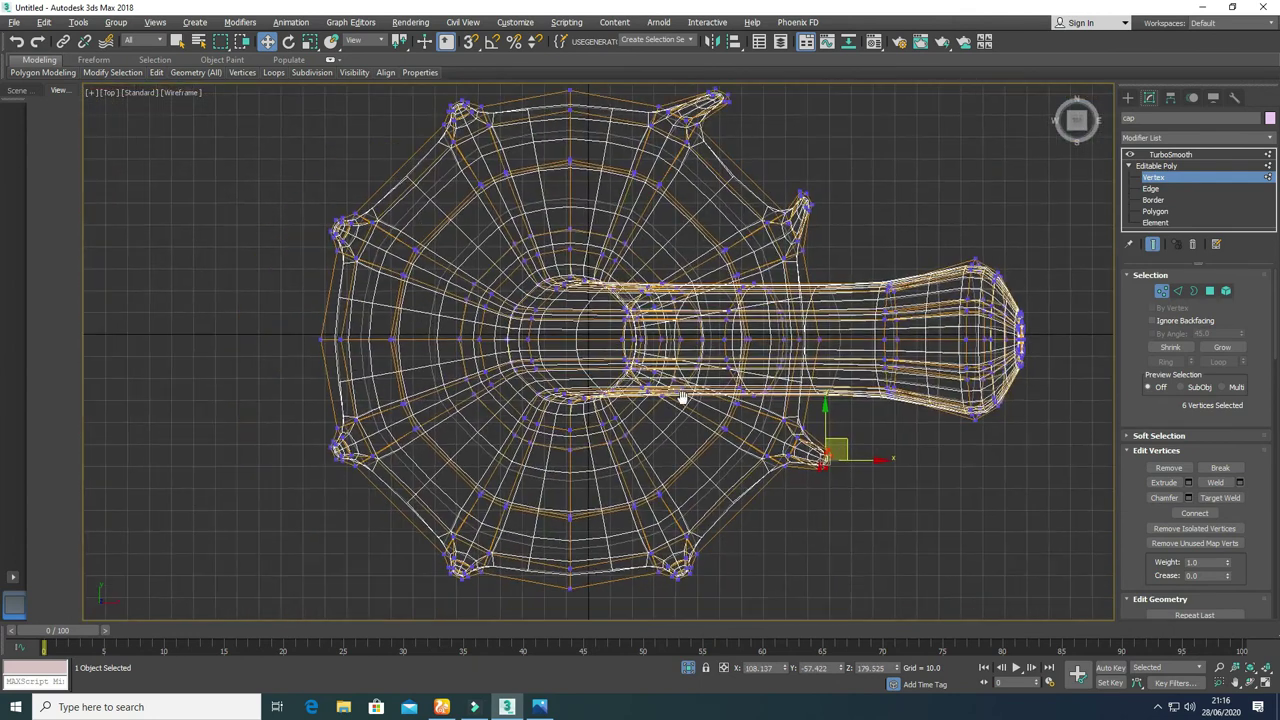
Step: Select the six tip vertices of the disc's lowest right-hand spike in the top view and pull them diagonally outward
scroll(745, 503, up, 6)
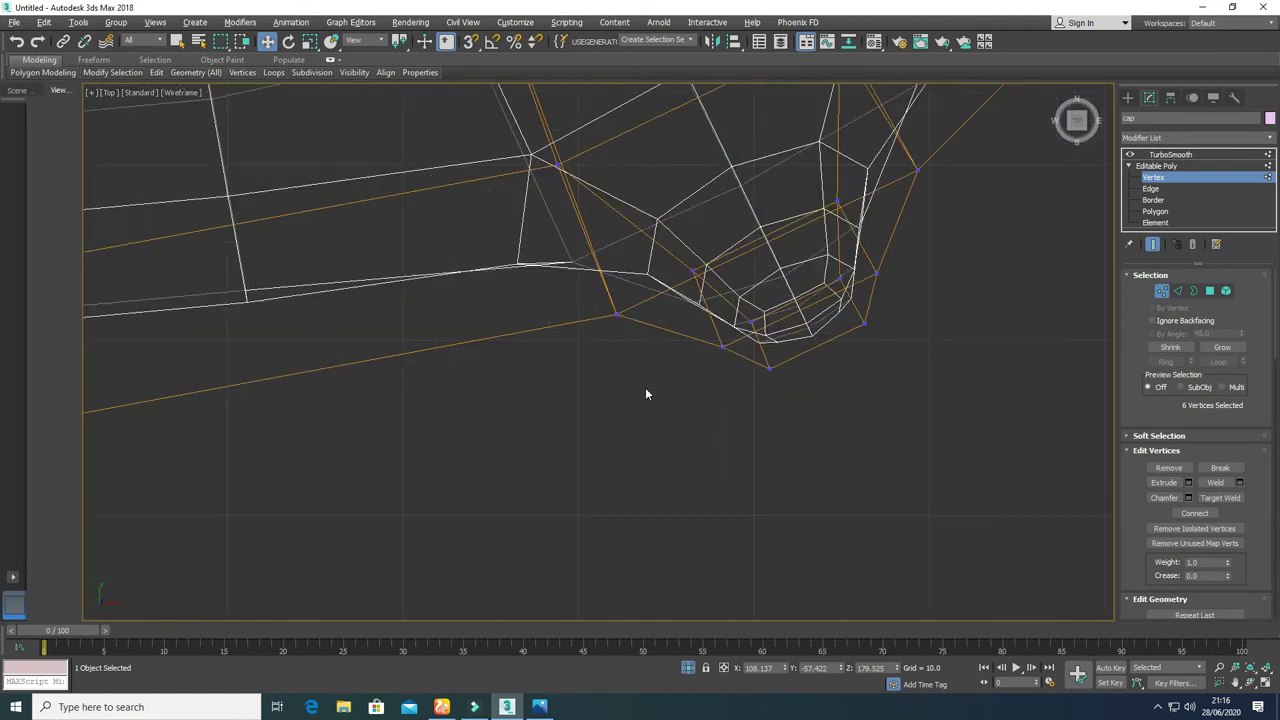
drag(886, 266, 713, 375)
ctrl+click(716, 360)
drag(820, 300, 882, 351)
scroll(734, 423, down, 6)
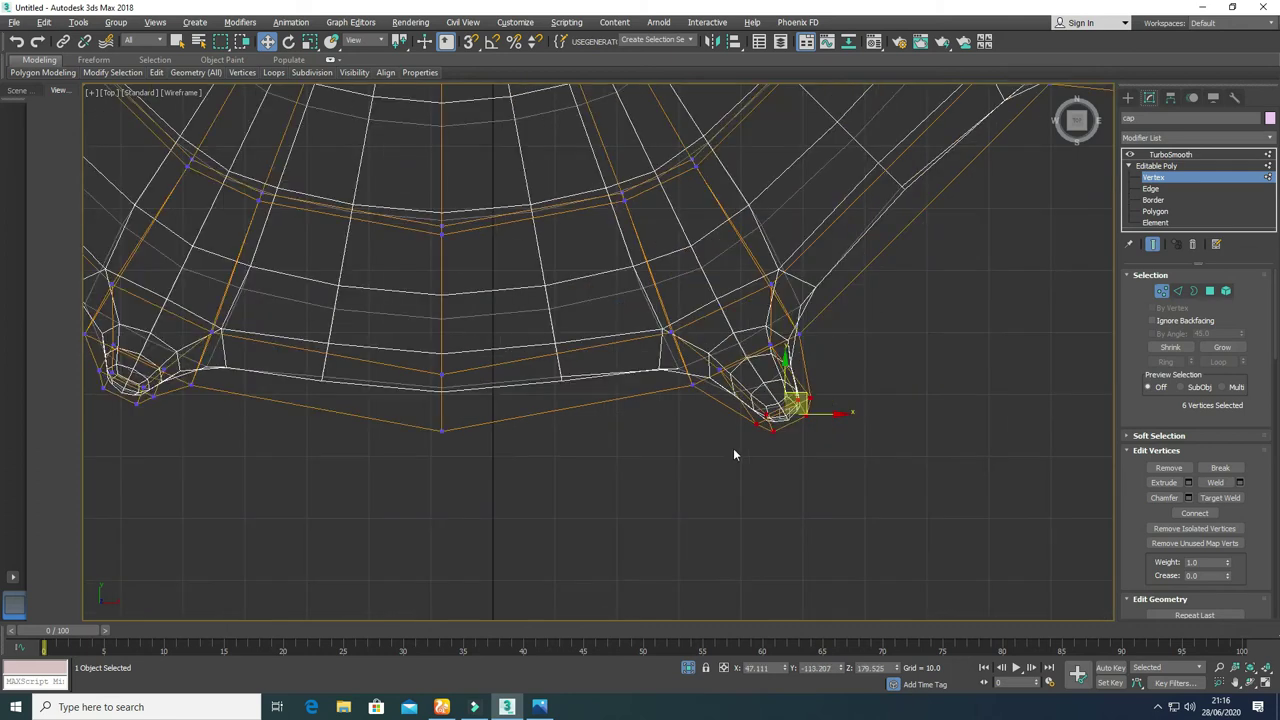
Step: Inspect the reshaped spikes of the base disc in the perspective view
key(alt+w)
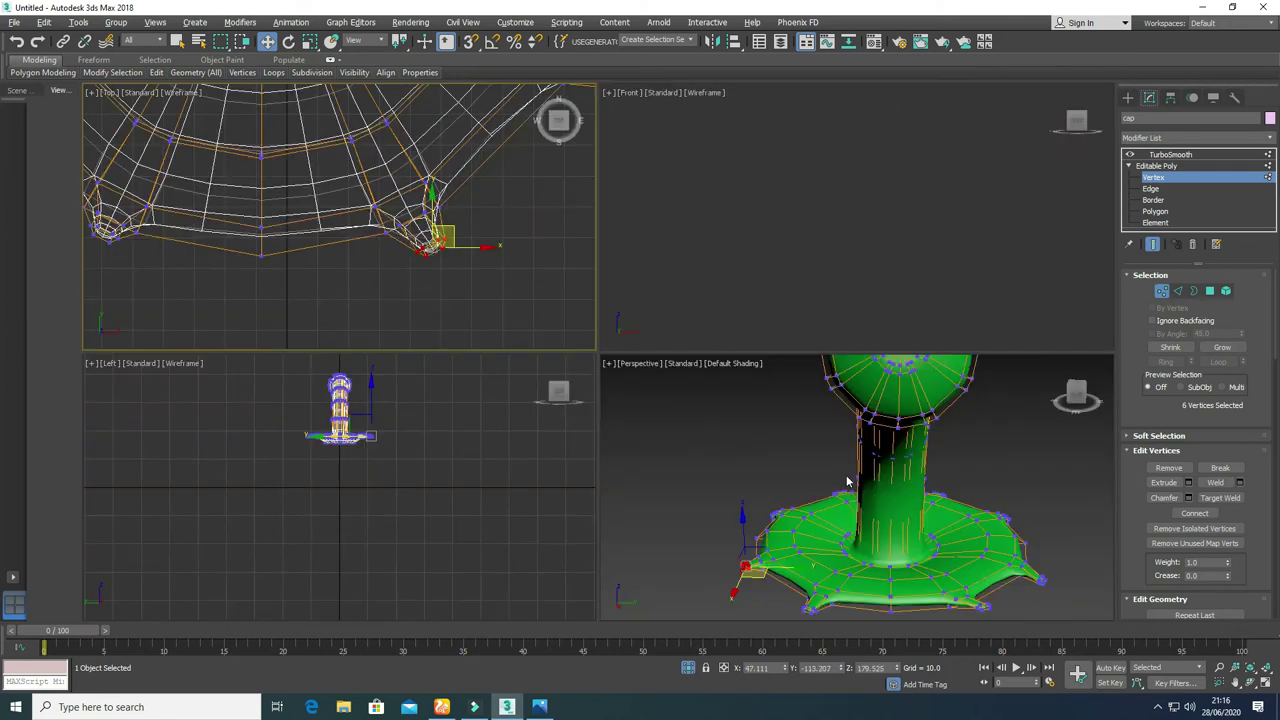
right_click(943, 524)
key(alt+w)
alt+middle_drag(506, 467, 998, 353)
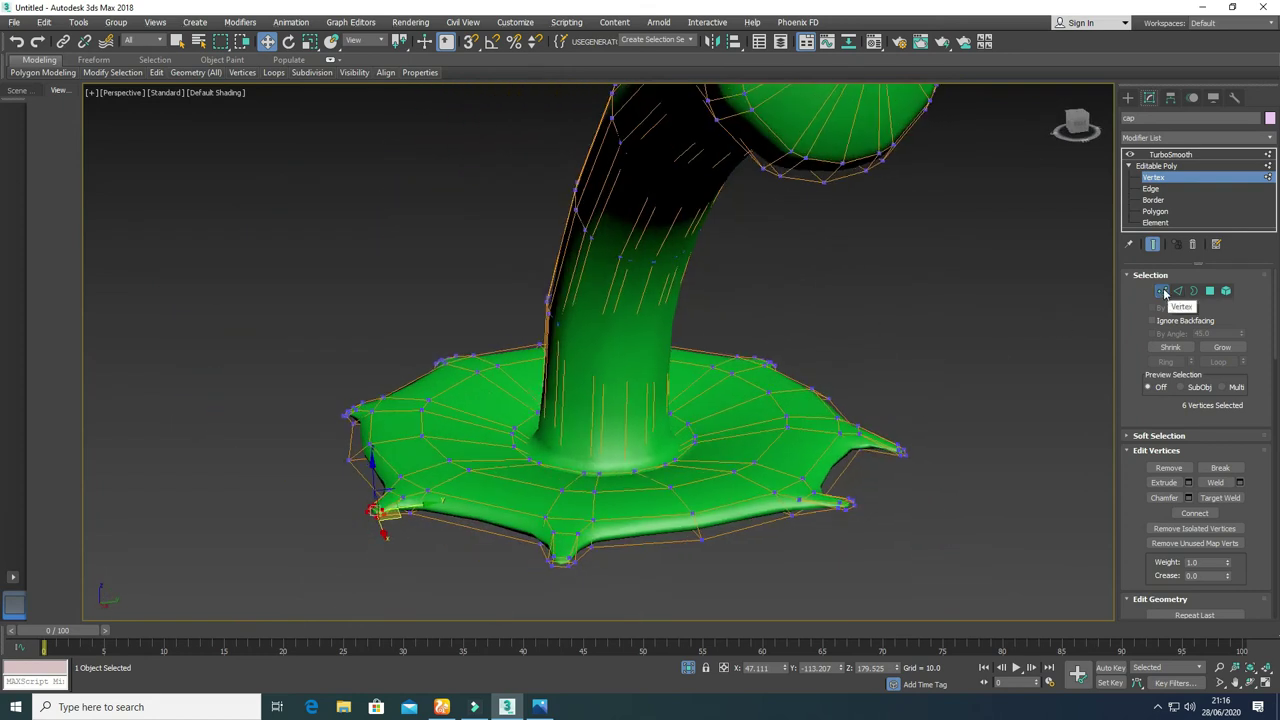
Step: Leave vertex editing and compare the stem cap with TurboSmooth hidden and shown
click(1164, 292)
click(883, 331)
middle_drag(513, 445, 511, 457)
scroll(511, 457, down, 5)
click(578, 475)
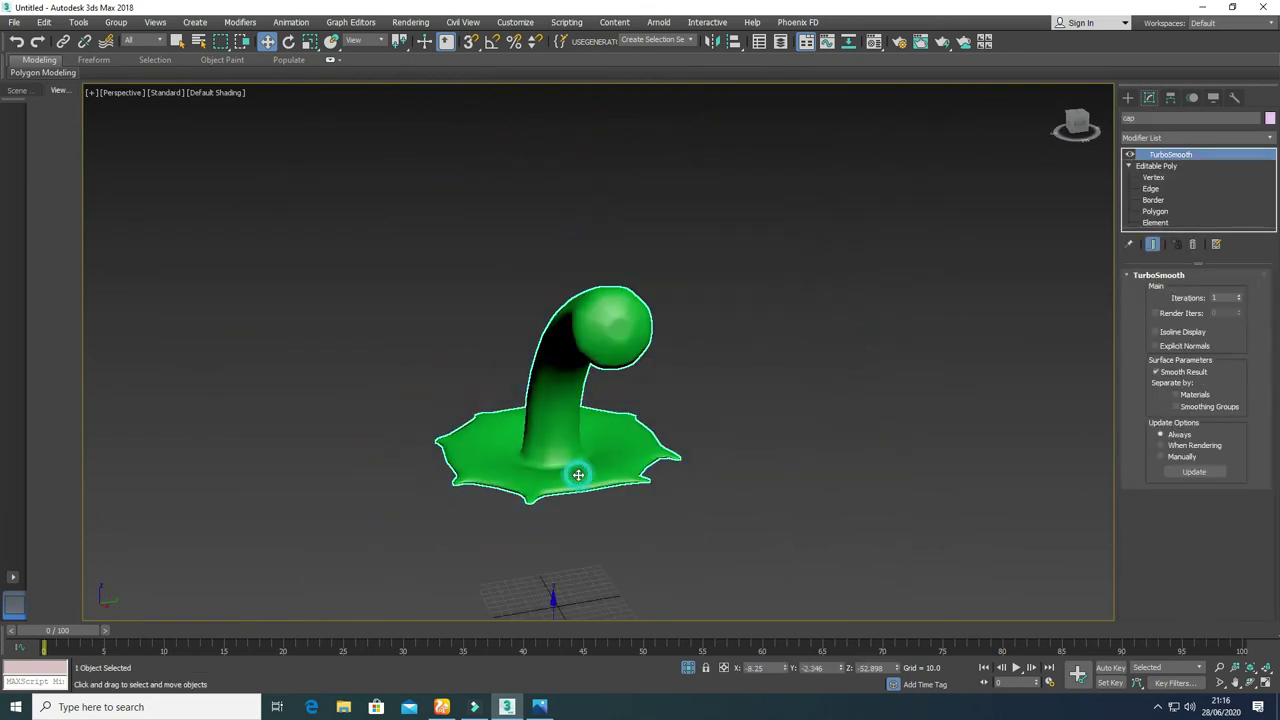
click(1129, 155)
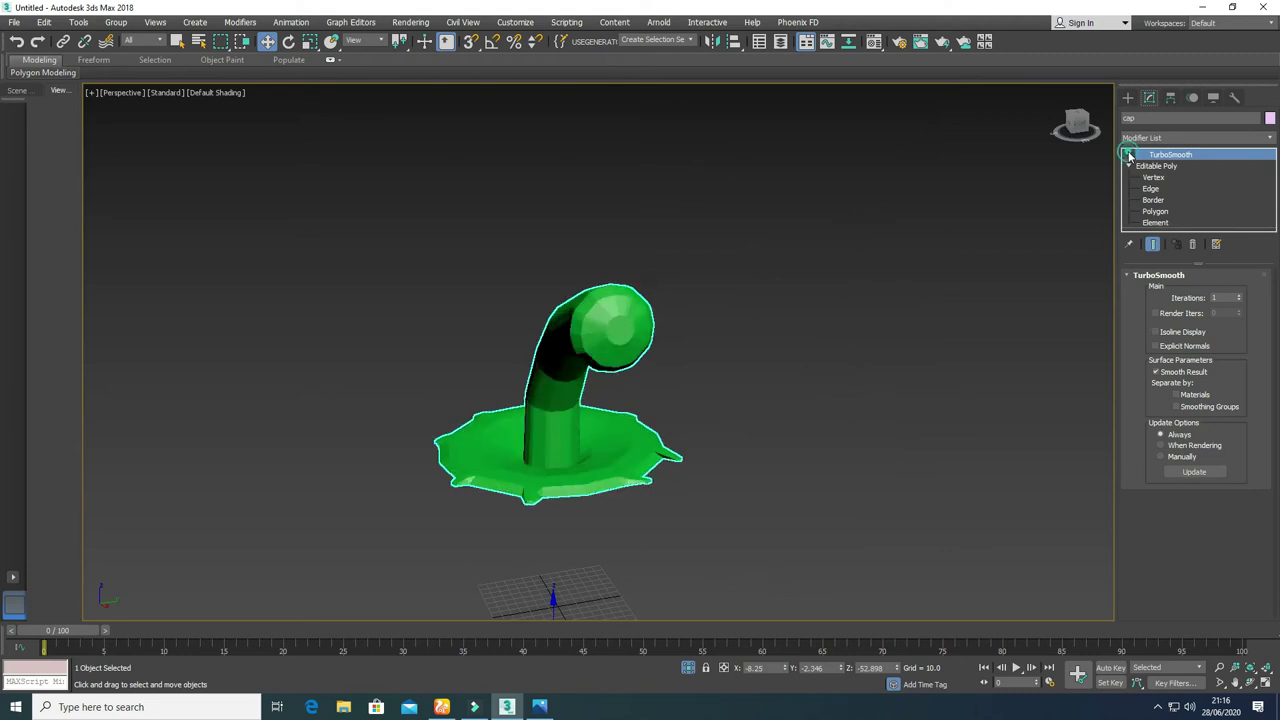
click(1129, 155)
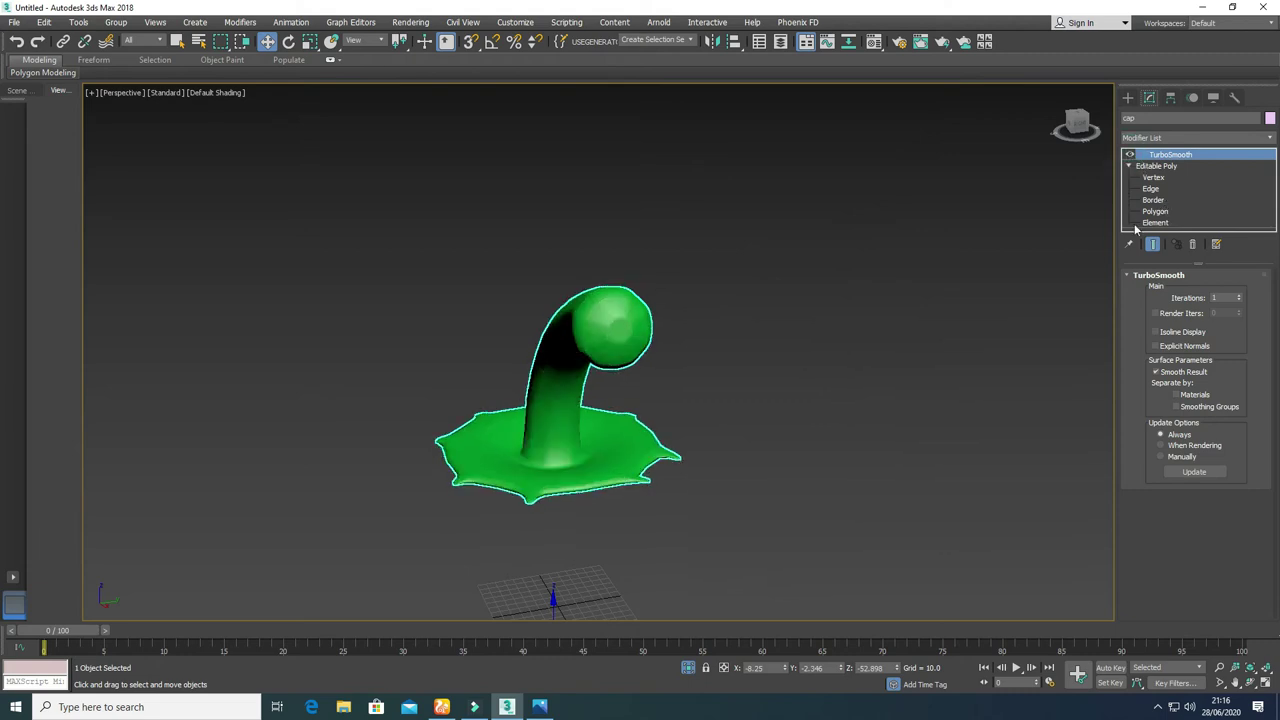
Step: Unhide the bell pepper and reference image, and select the stem cap again
right_click(626, 443)
click(620, 347)
click(810, 440)
scroll(640, 464, down, 3)
alt+middle_drag(509, 480, 494, 446)
middle_drag(504, 418, 521, 486)
scroll(530, 428, up, 4)
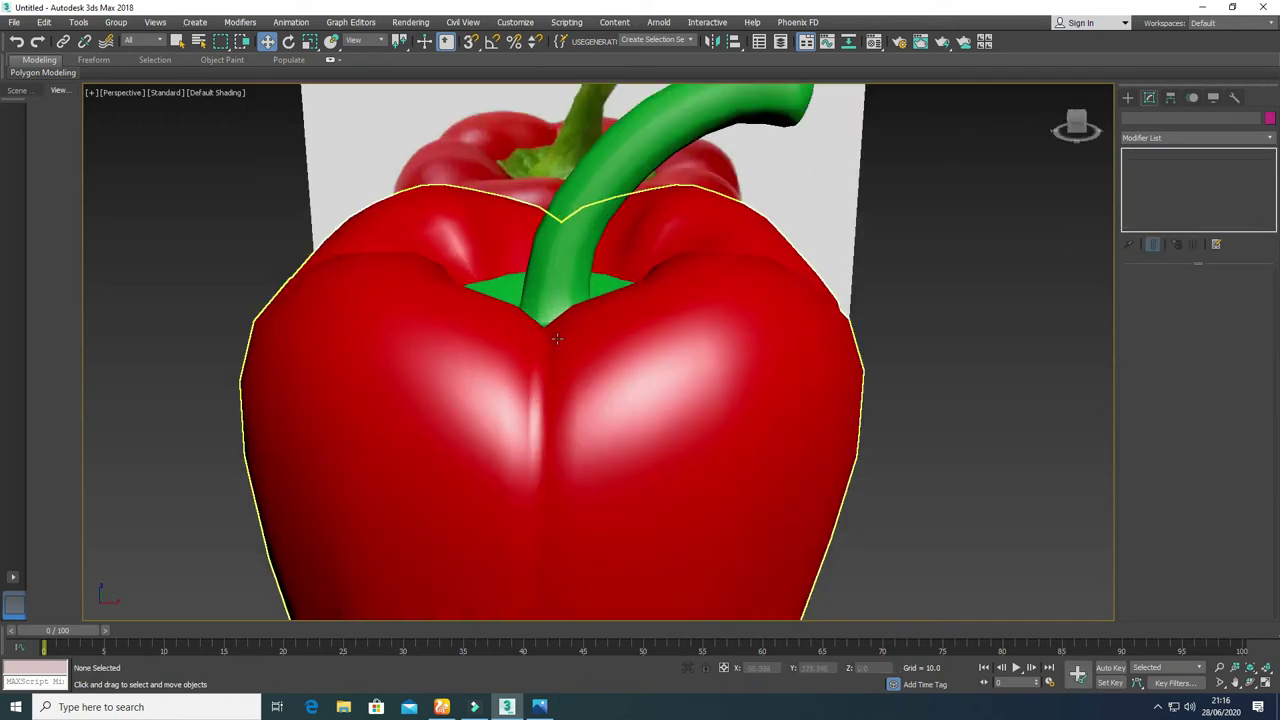
click(574, 269)
alt+middle_drag(574, 269, 515, 425)
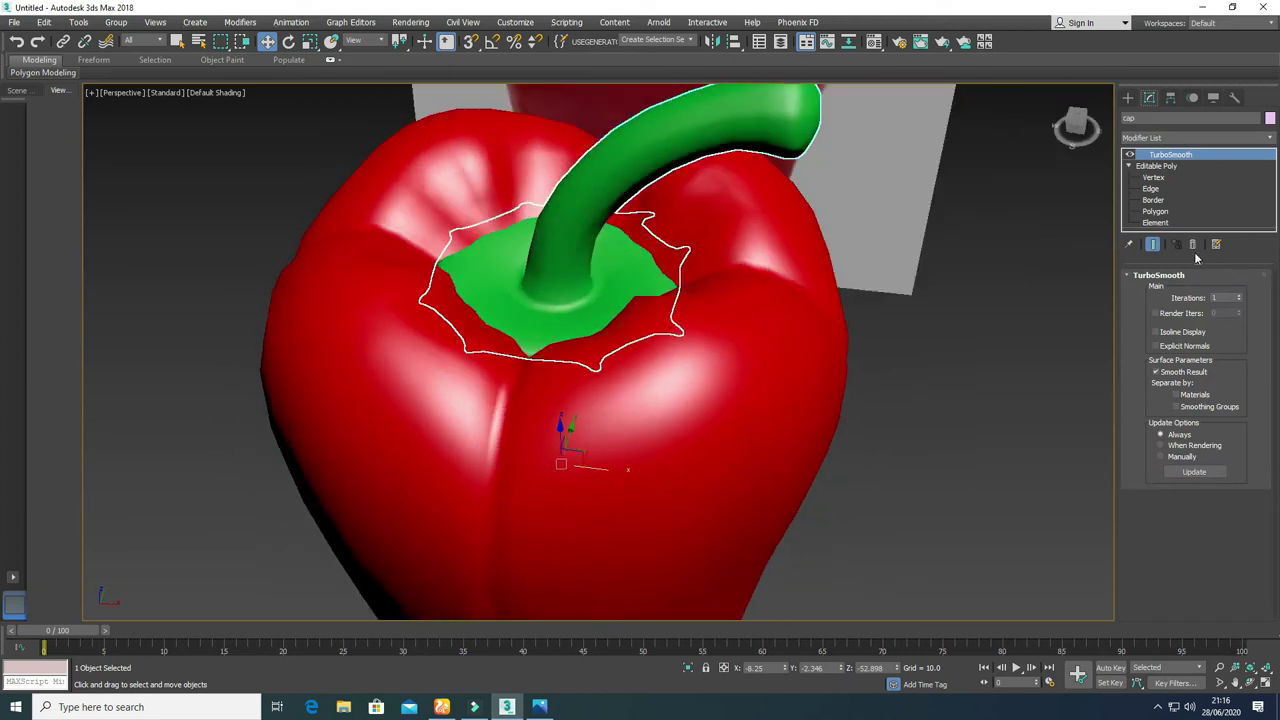
Step: Select the underside polygons of the cap's disc in the front view and grow the selection to cover the whole spiked disc
click(1156, 212)
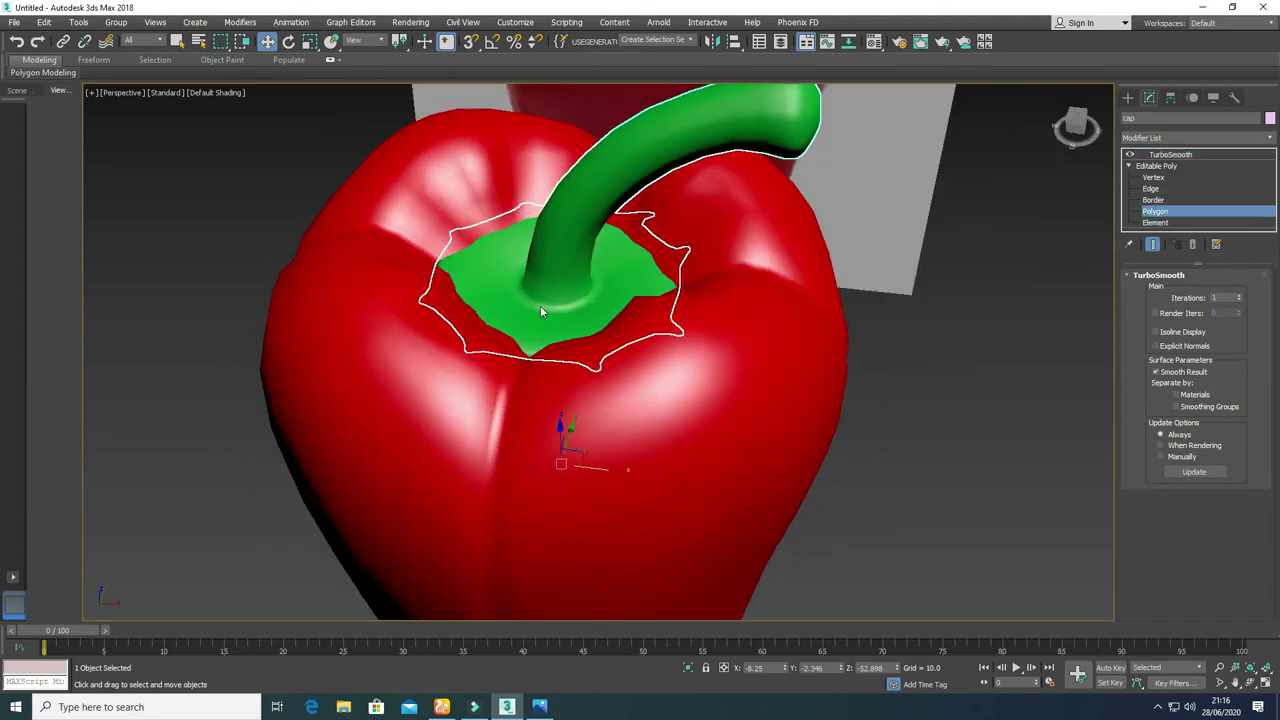
key(alt+w)
middle_click(880, 171)
key(alt+w)
scroll(755, 257, down, 5)
middle_drag(680, 208, 660, 288)
scroll(700, 280, up, 6)
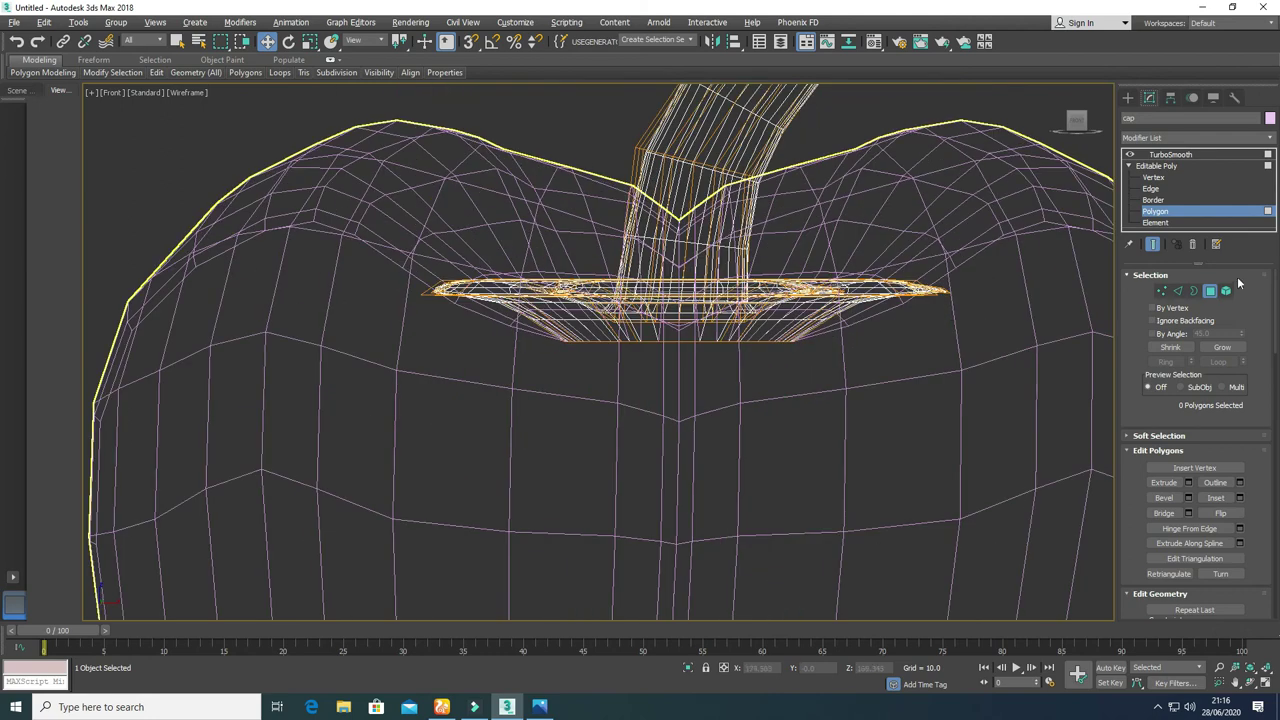
drag(768, 340, 845, 346)
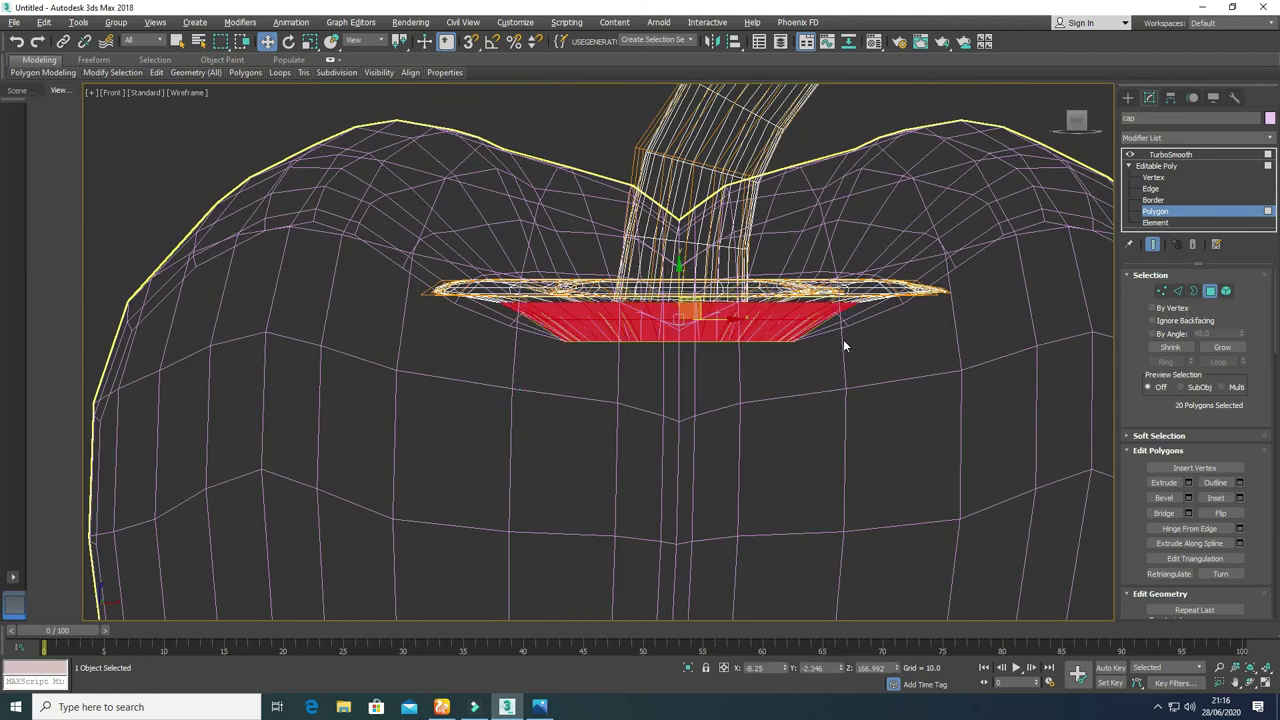
click(1223, 347)
click(1224, 347)
click(1225, 348)
click(1225, 348)
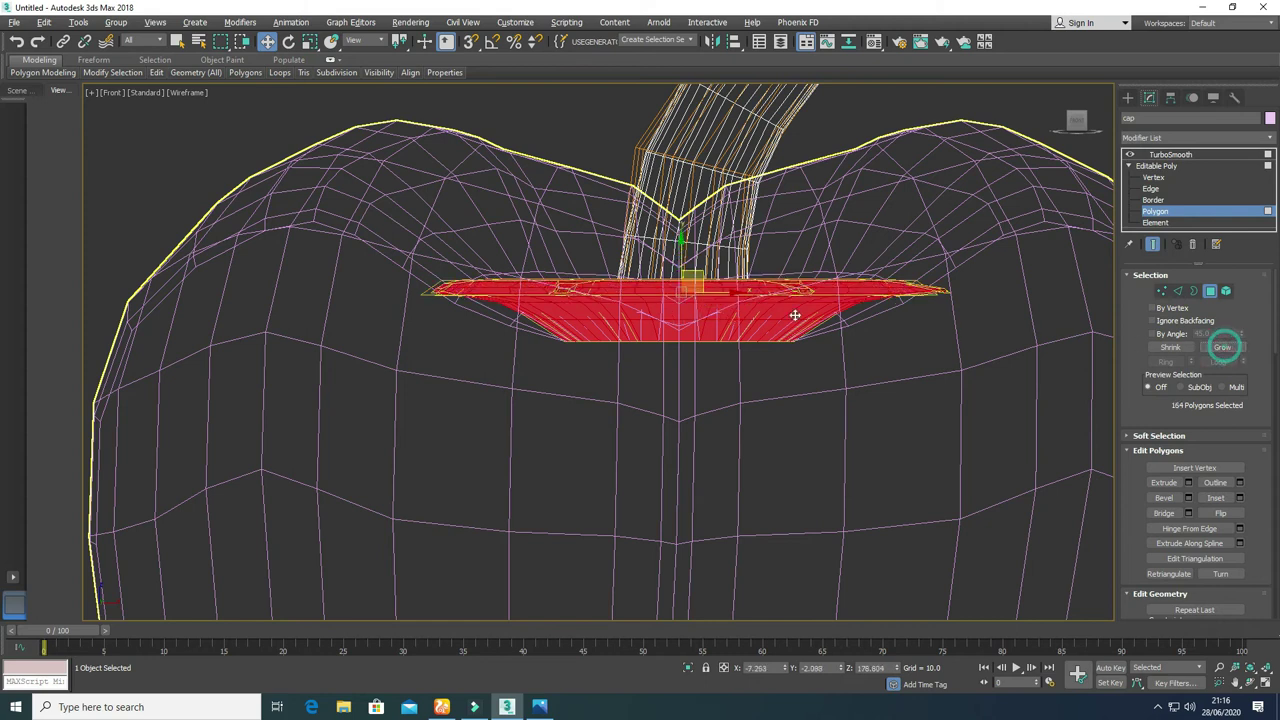
Step: Raise the selected disc polygons slightly to about Z 187 so the disc sits higher in the pepper's hollow
mouse_move(679, 250)
mouse_down()
mouse_move(683, 217)
mouse_move(669, 262)
mouse_up()
key(r)
key(alt+w)
right_click(650, 400)
key(alt+w)
key(w)
key(z)
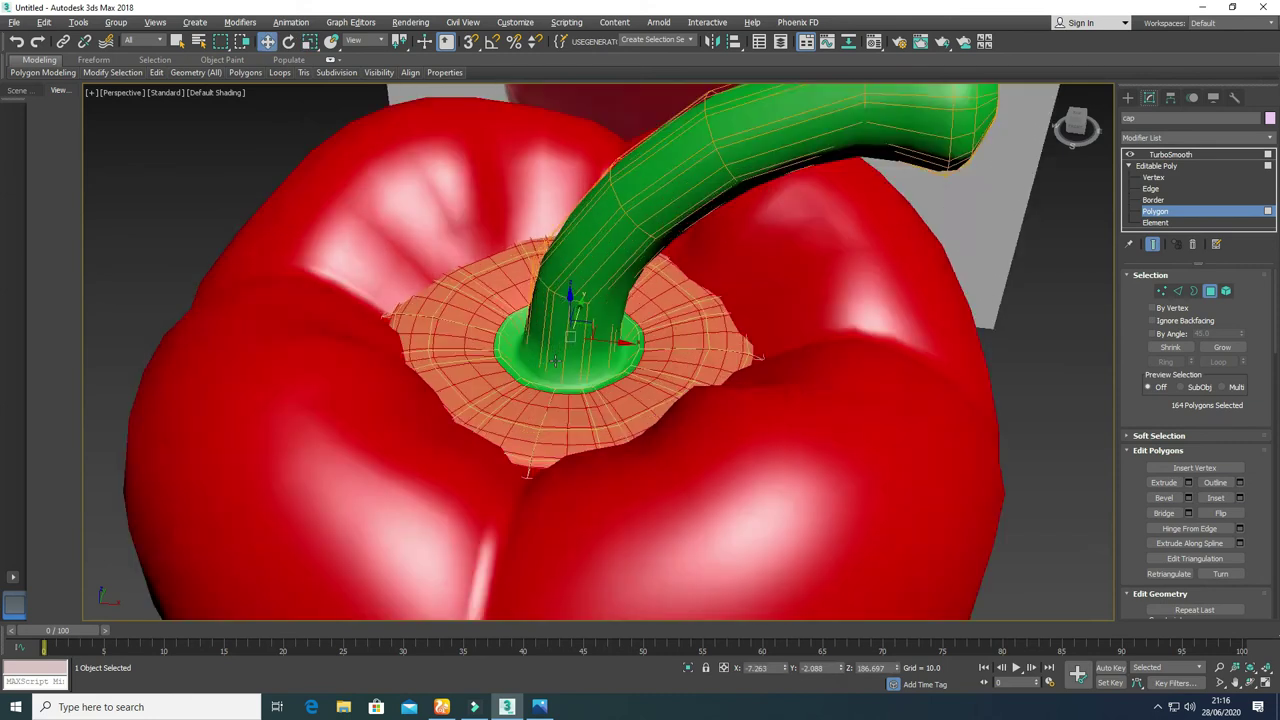
Step: Try to raise the selected disc polygons about 30 units along Z, and undo the move
drag(576, 291, 594, 234)
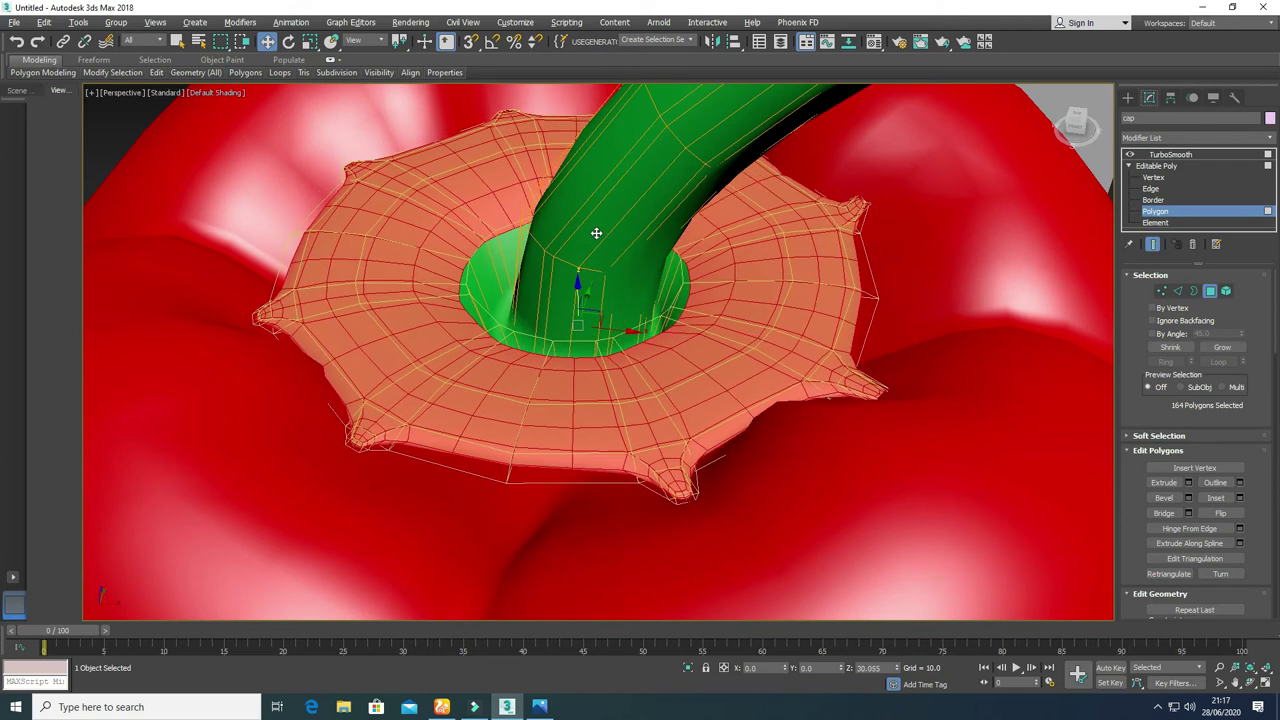
scroll(576, 362, down, 2)
scroll(576, 362, down, 5)
mouse_move(584, 393)
alt+middle_down()
mouse_move(587, 375)
mouse_move(573, 385)
alt+middle_up()
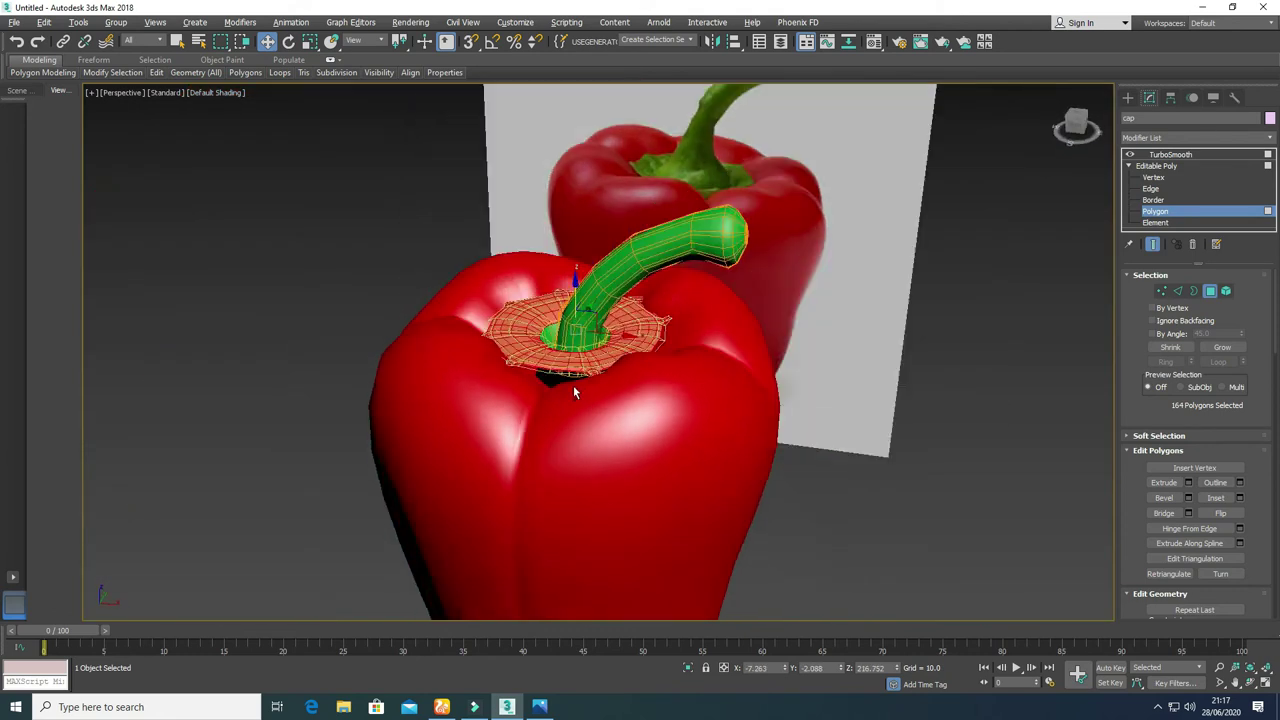
scroll(573, 385, up, 2)
key(ctrl+z)
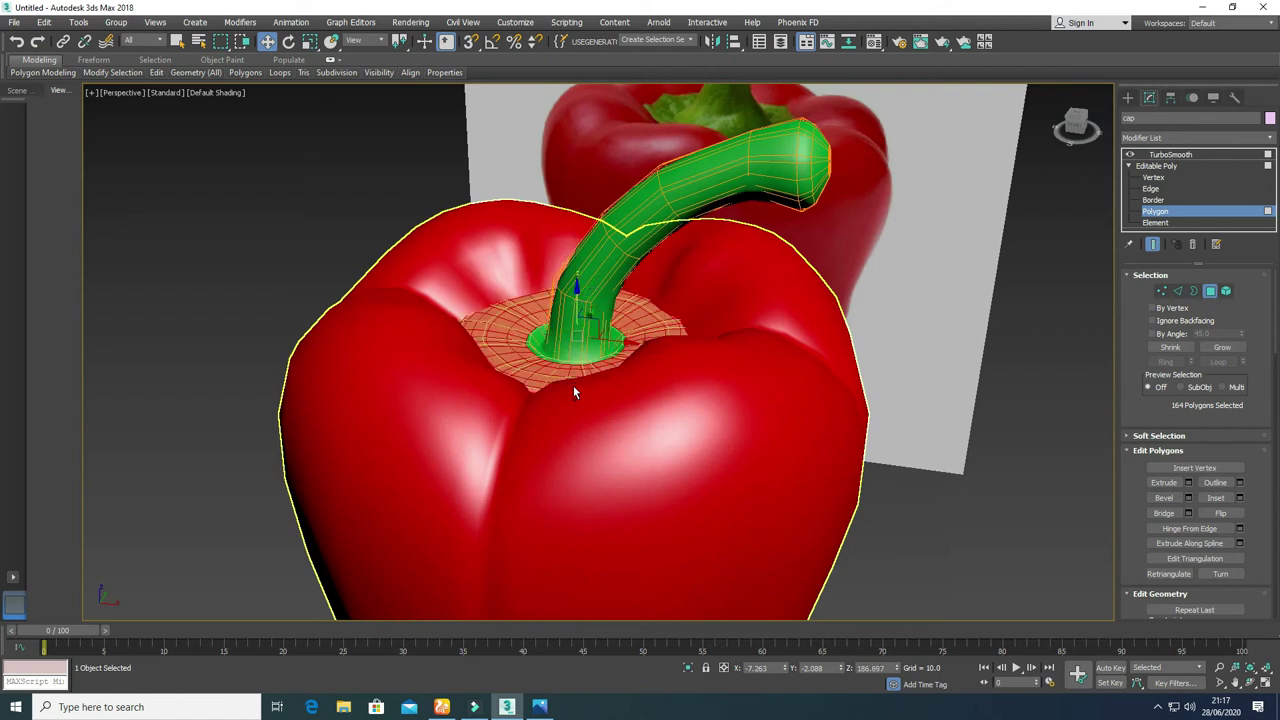
Step: Select the six tip vertices of the disc's lowest left-hand spike in the top view and pull them diagonally outward
middle_drag(600, 439, 609, 480)
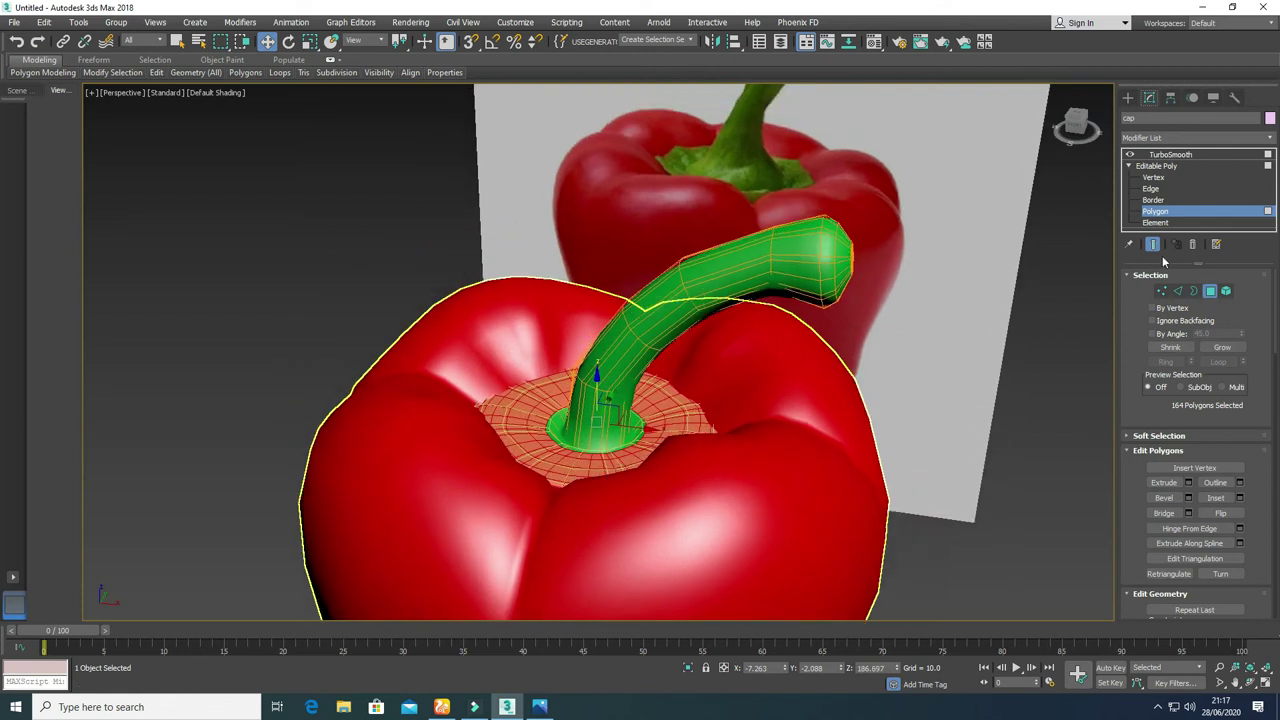
key(alt+w)
click(1162, 291)
key(alt+w)
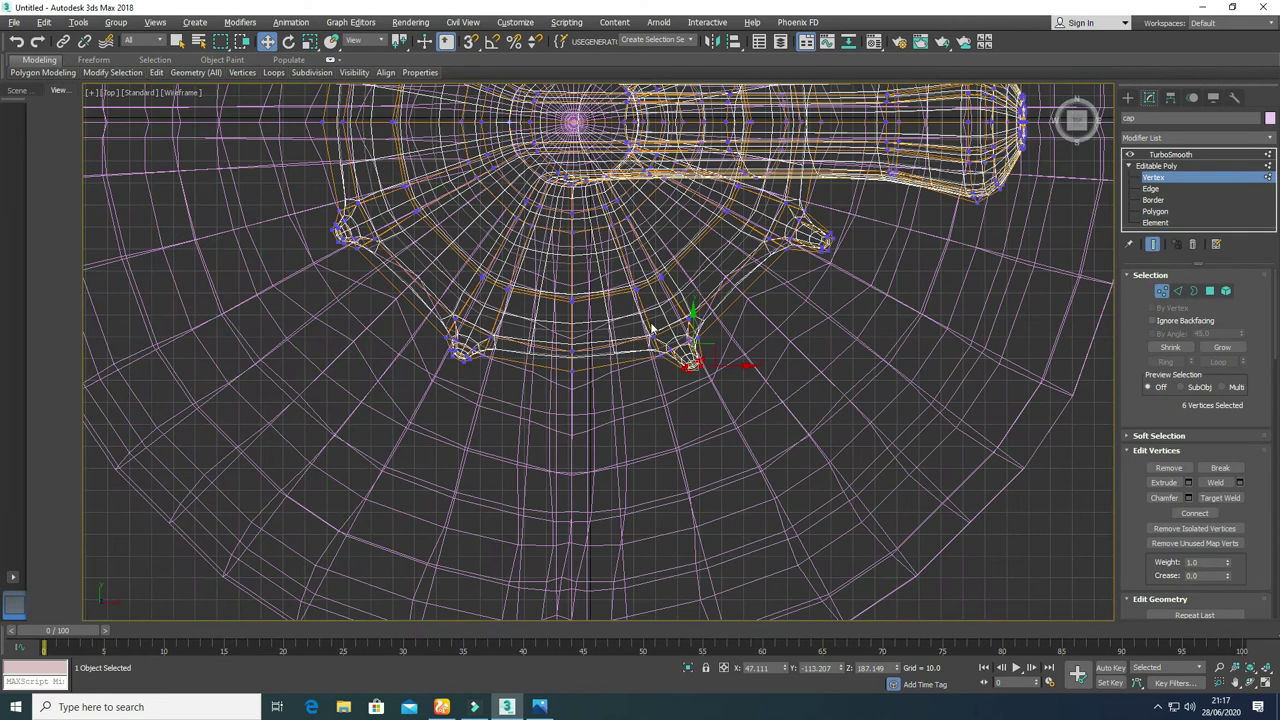
scroll(454, 376, up, 5)
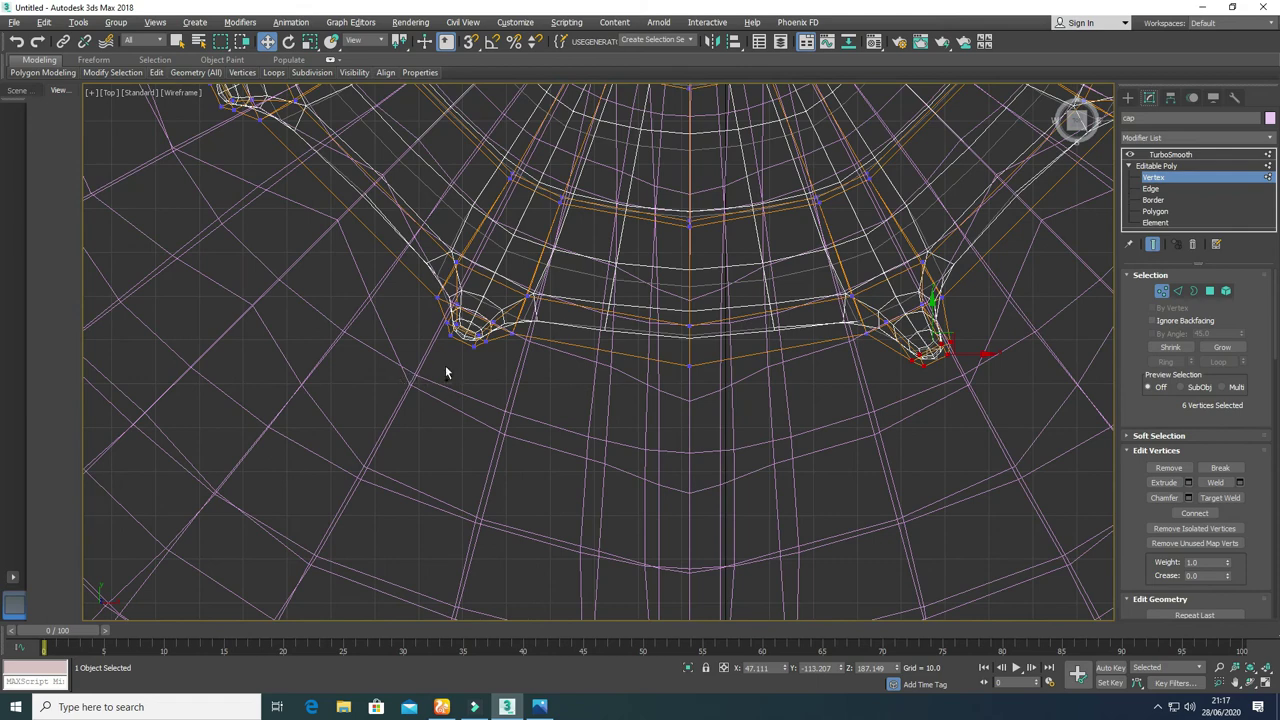
drag(417, 371, 446, 334)
scroll(325, 280, down, 5)
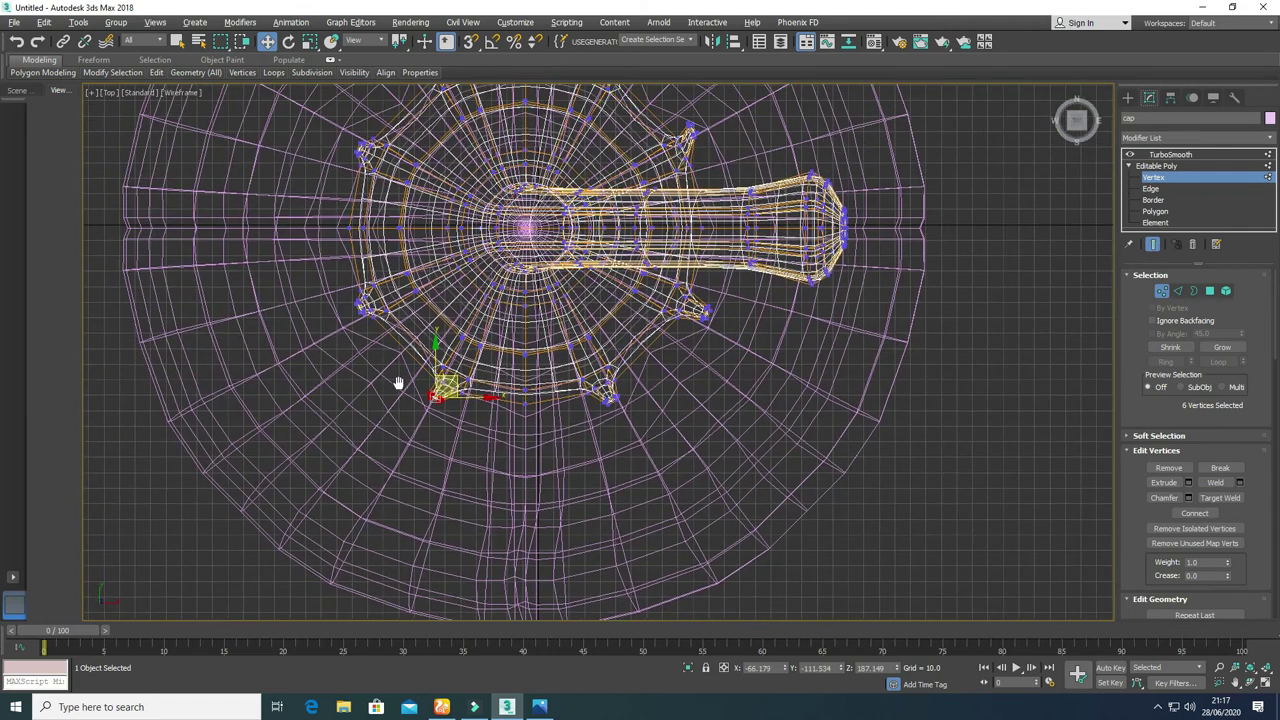
Step: Pull the six tip vertices of each of the next two spikes clockwise, on the disc's left side, outward in the top view
scroll(357, 291, up, 6)
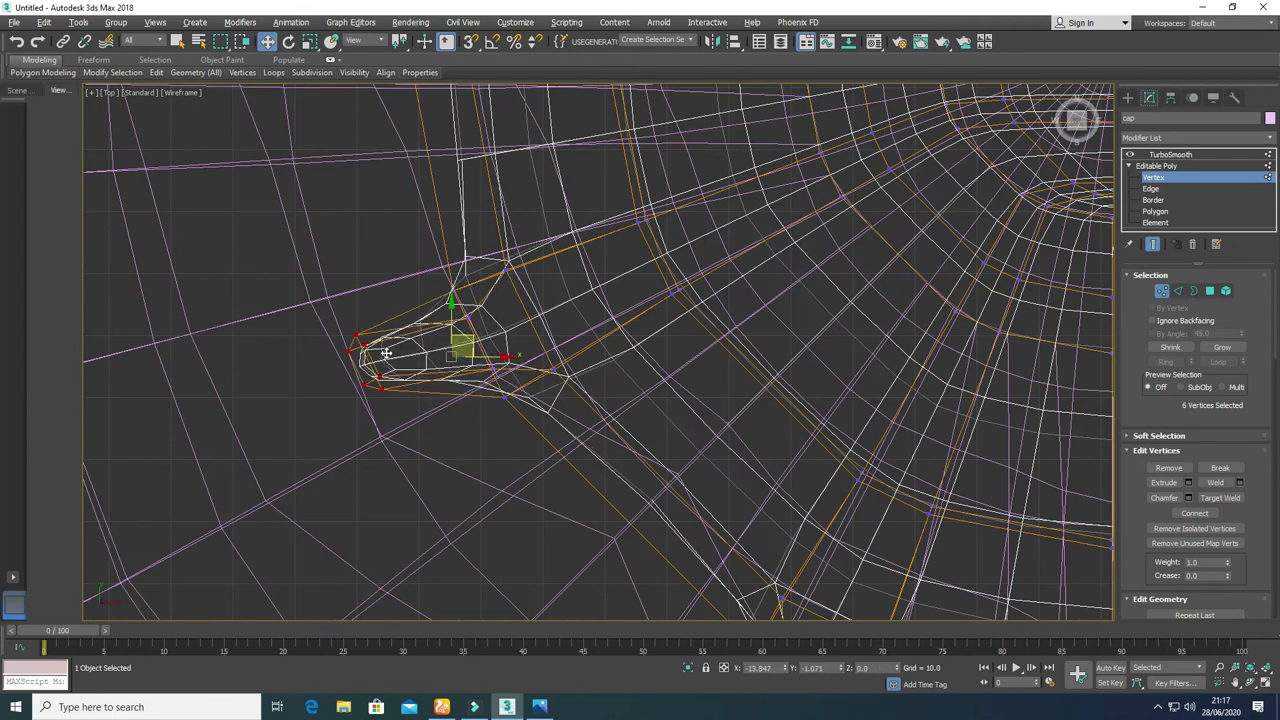
scroll(404, 331, down, 5)
scroll(404, 331, up, 5)
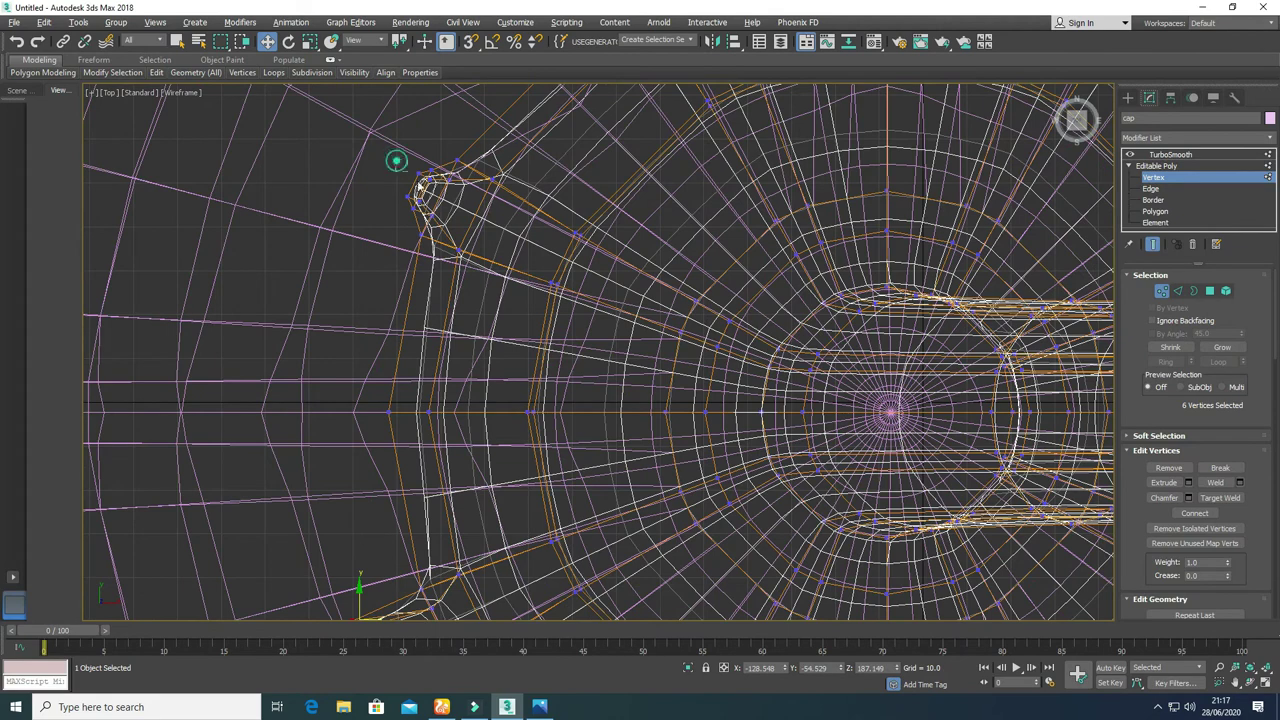
drag(444, 168, 395, 149)
scroll(448, 588, down, 5)
Step: Select the six tip vertices of the disc's uppermost left-hand spike and pull them up and outward in the top view
scroll(525, 362, up, 3)
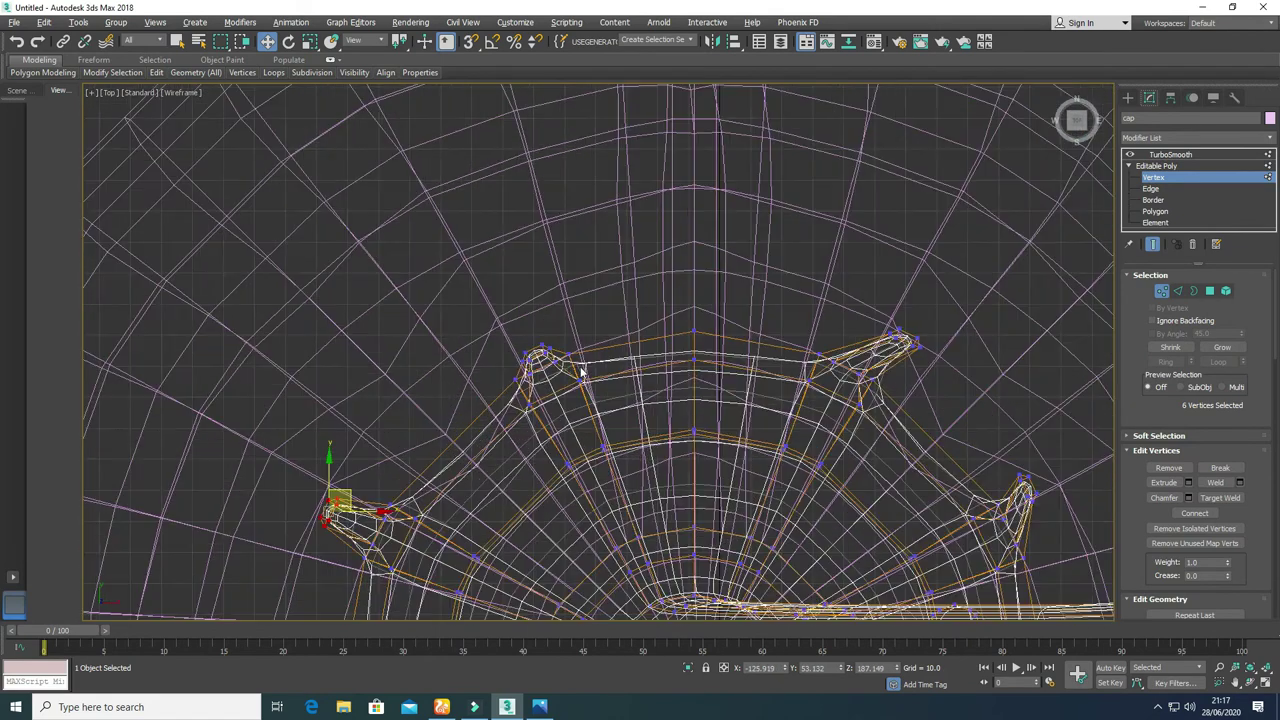
scroll(581, 370, up, 4)
drag(390, 282, 440, 336)
ctrl+drag(519, 282, 443, 249)
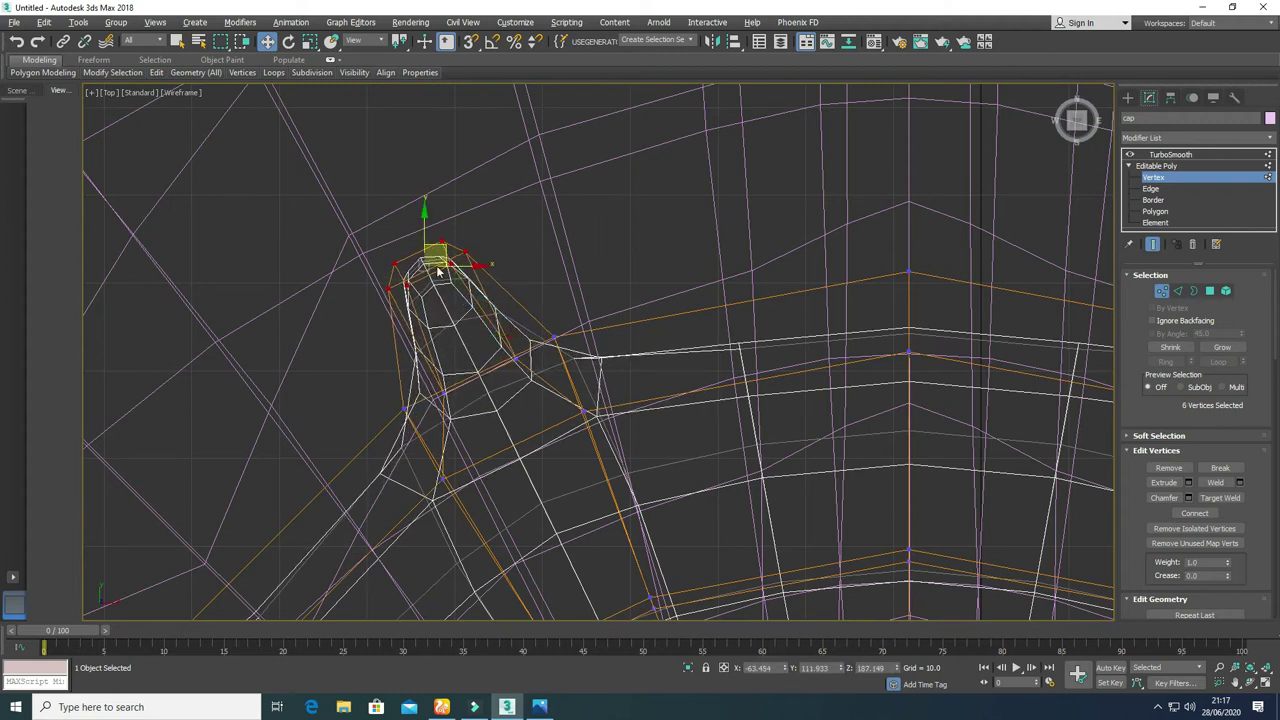
scroll(594, 270, down, 6)
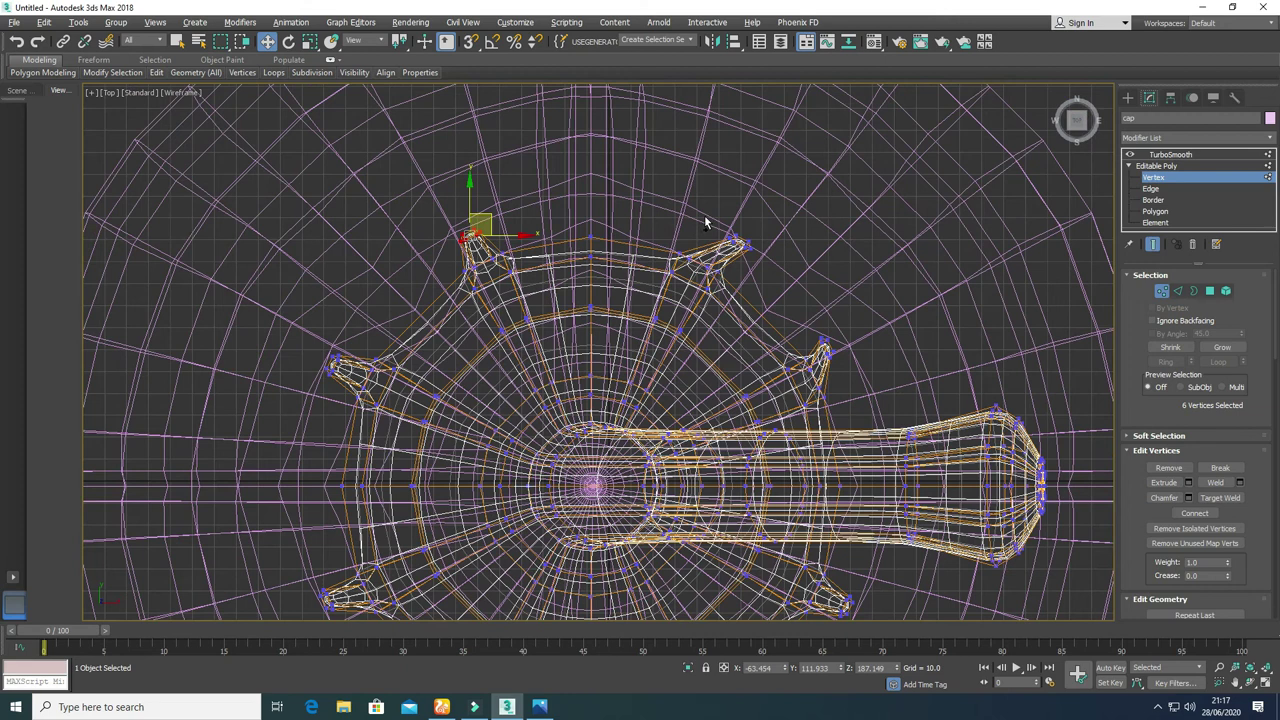
Step: Add the tip vertices of the other seven spikes to the selection so all eight spike tips are selected
ctrl+drag(769, 258, 771, 260)
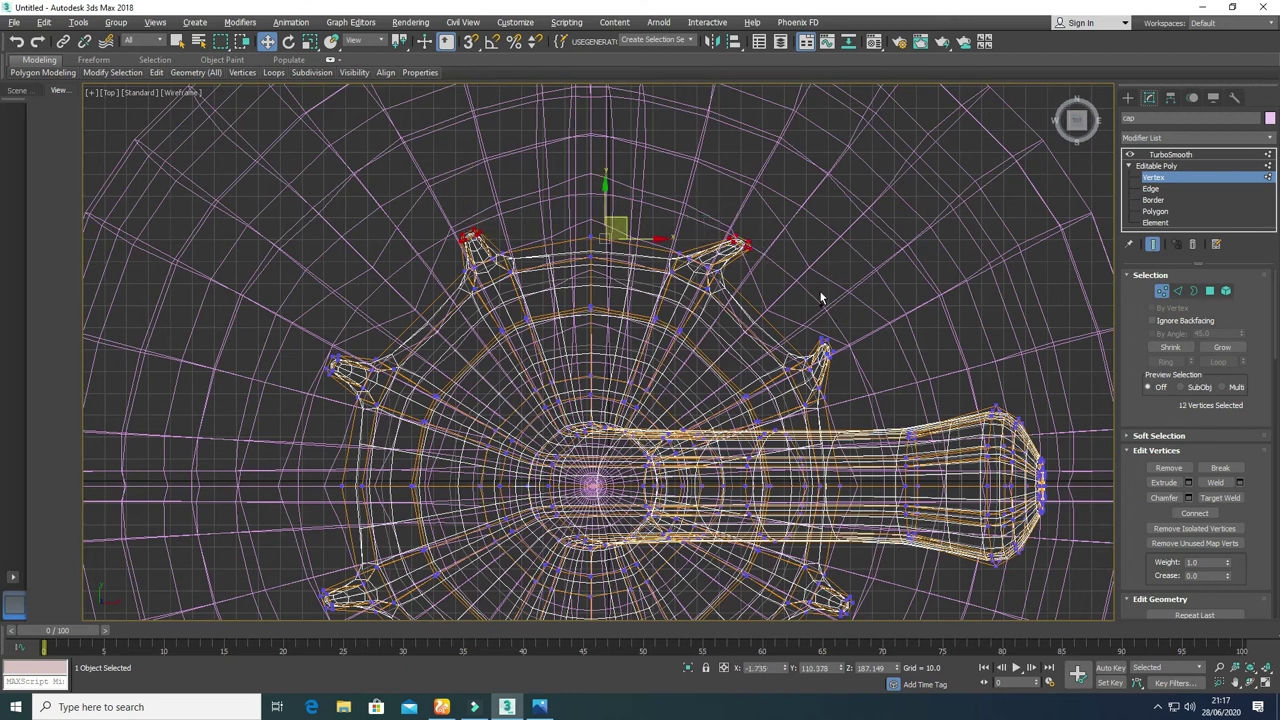
ctrl+drag(841, 340, 866, 374)
middle_drag(670, 400, 568, 237)
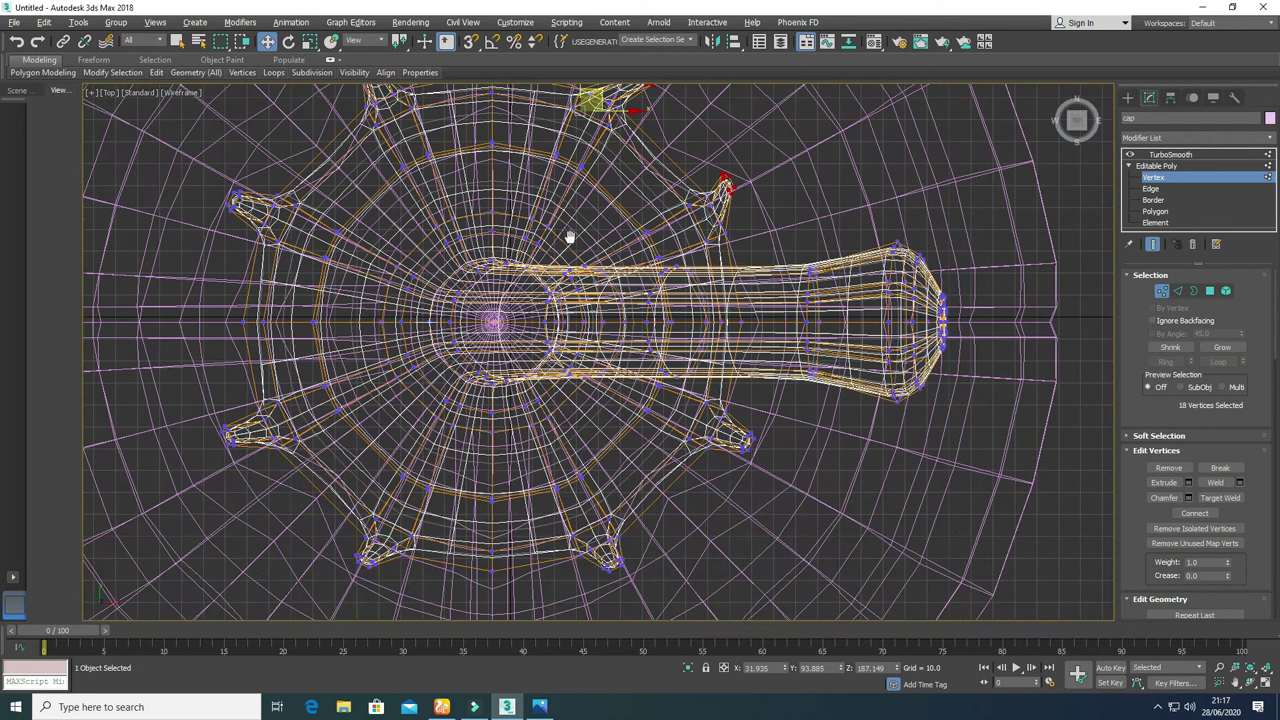
ctrl+drag(741, 462, 733, 478)
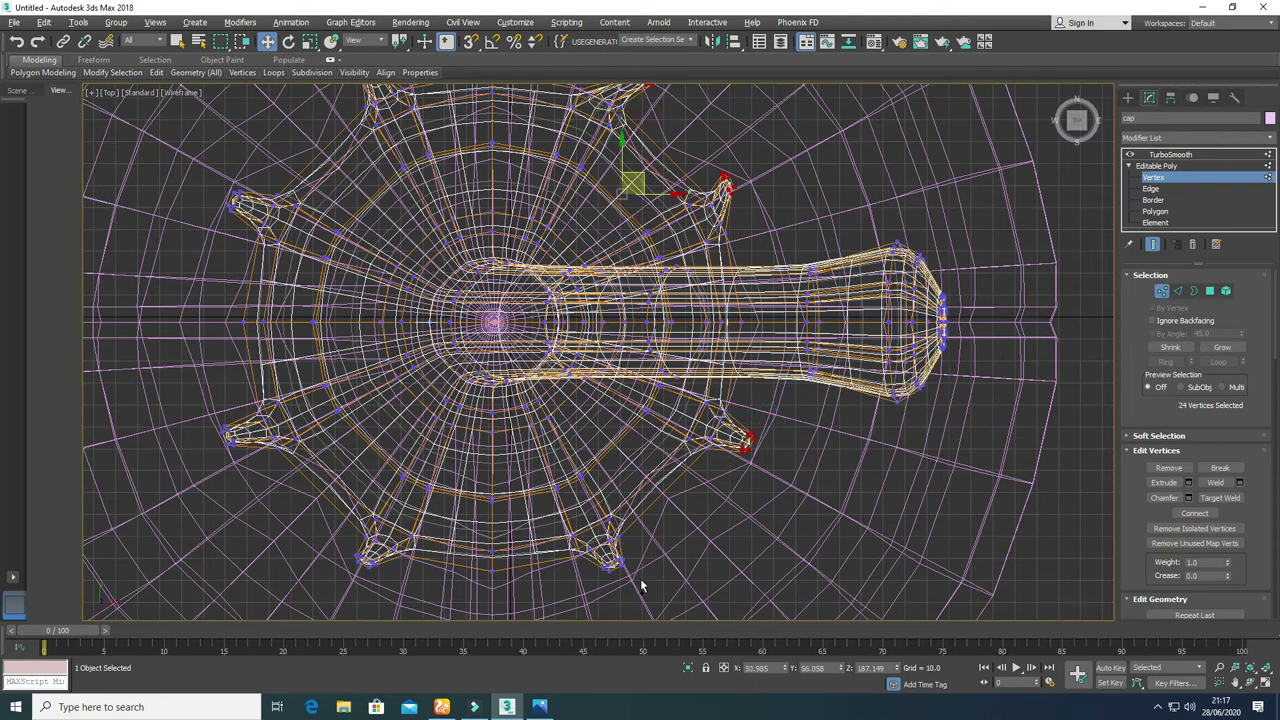
ctrl+drag(594, 563, 590, 545)
middle_drag(500, 450, 782, 485)
ctrl+drag(476, 193, 553, 286)
middle_drag(718, 435, 583, 295)
ctrl+drag(336, 376, 393, 311)
ctrl+drag(503, 470, 505, 468)
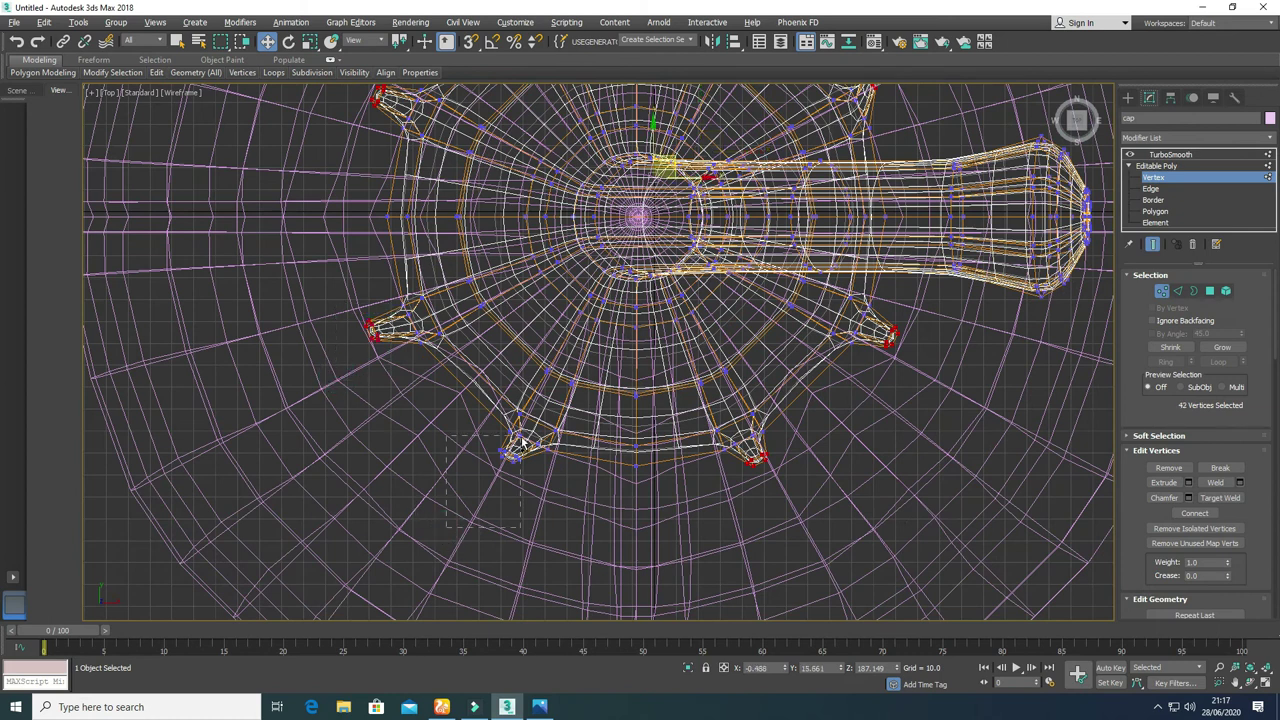
Step: Raise all the selected spike tips about 32 units along Z in the perspective view
key(alt+w)
middle_click(909, 483)
key(alt+w)
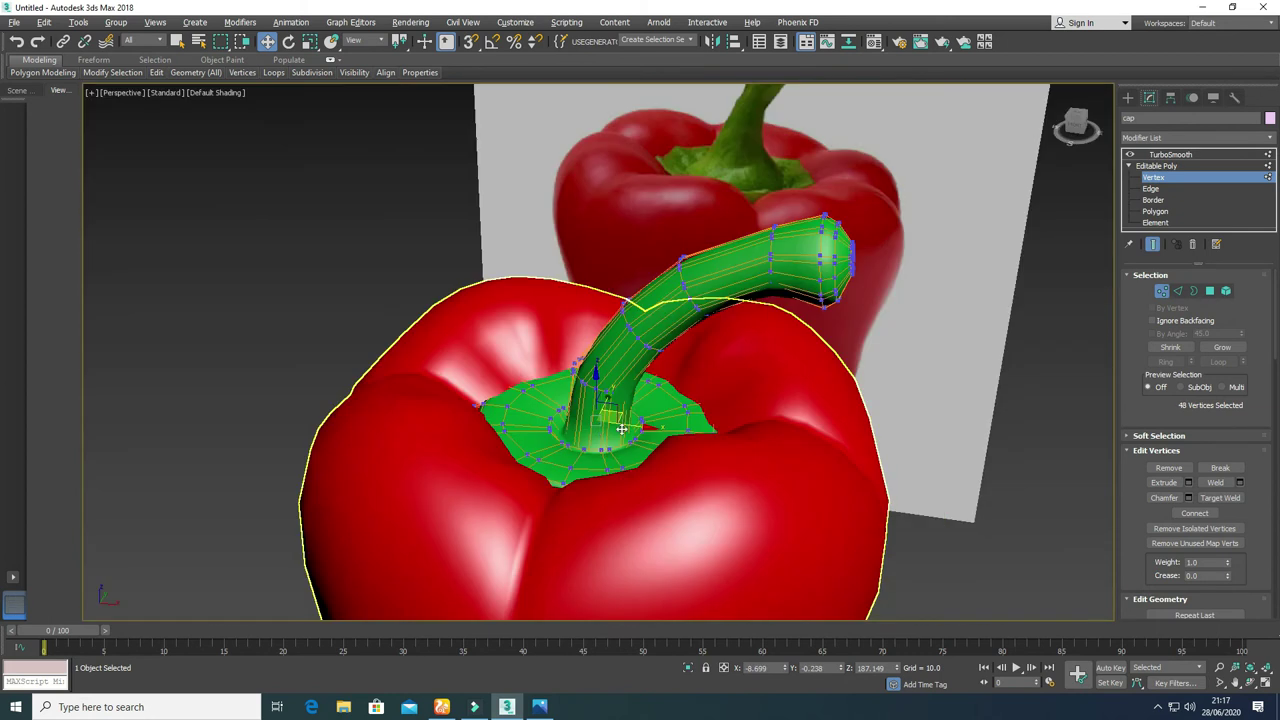
scroll(588, 400, up, 2)
drag(605, 392, 598, 343)
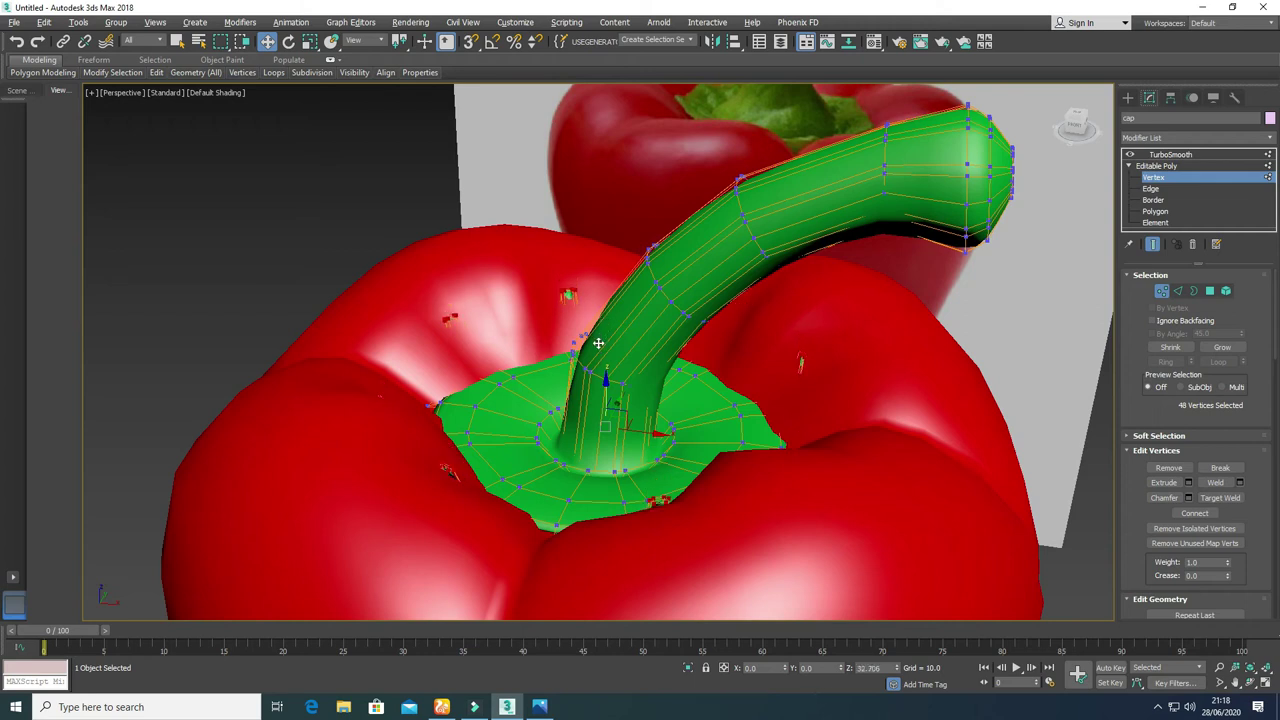
Step: Lower the selected spike tips in the front view to about Z 204
key(alt+w)
scroll(824, 245, up, 3)
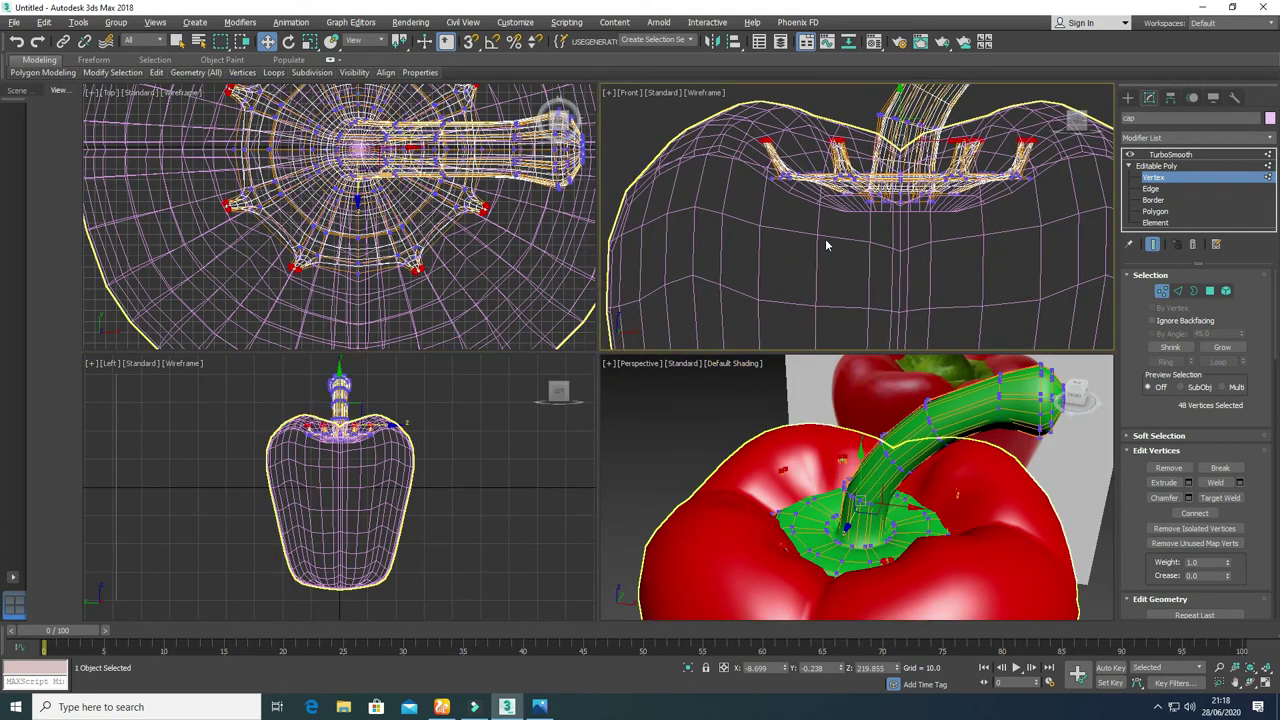
key(alt+w)
drag(686, 152, 686, 187)
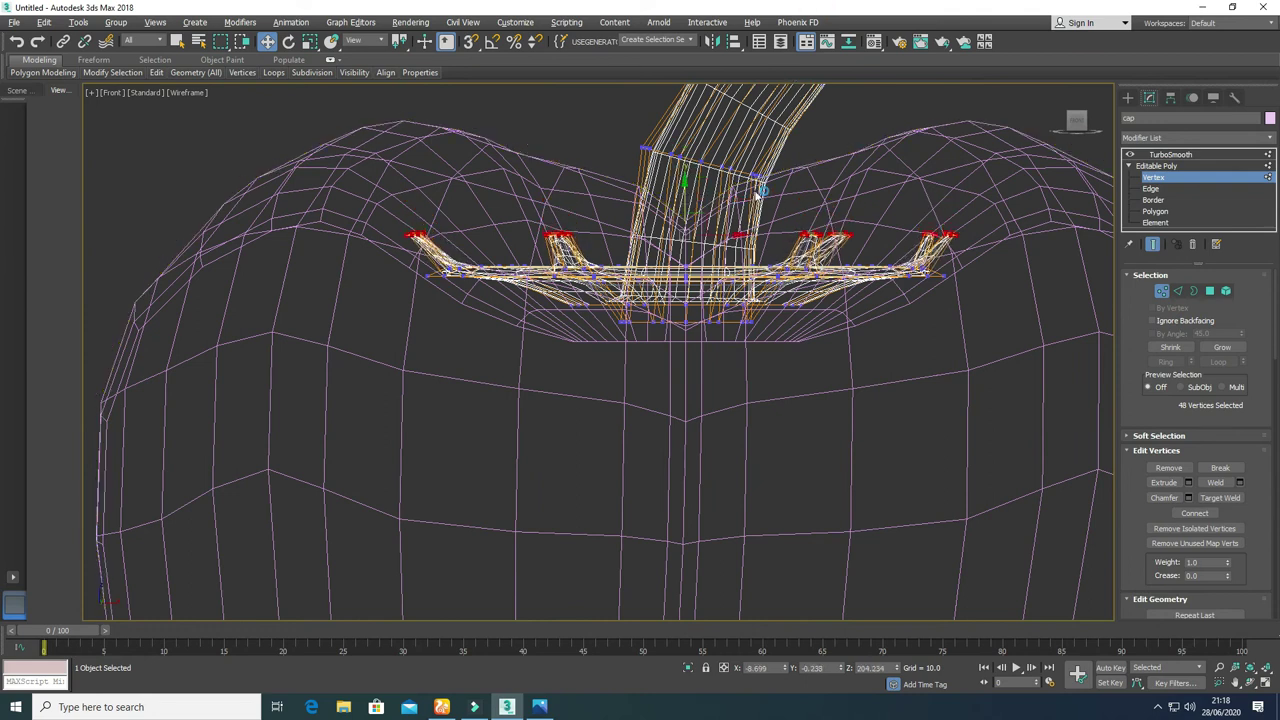
key(alt+w)
scroll(394, 234, down, 4)
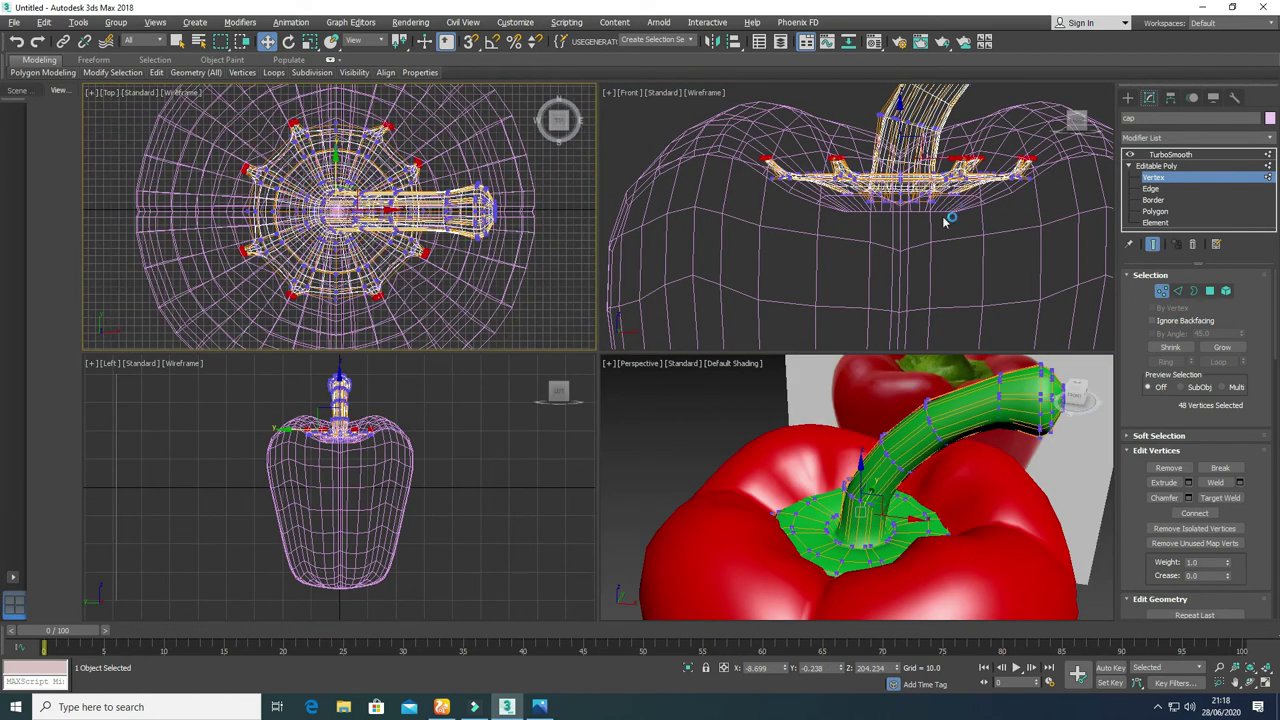
Step: Select the 164 vertices of the spiked disc in the front view and raise them to about Z 214
key(alt+w)
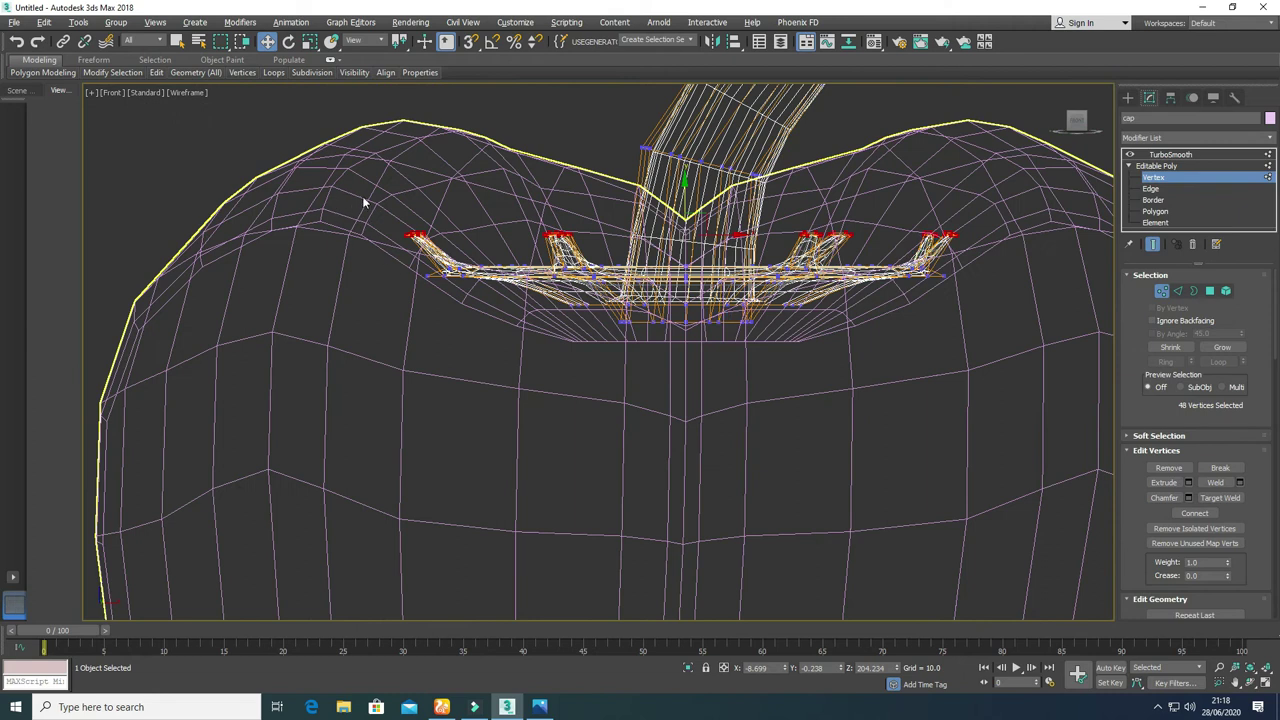
drag(891, 285, 987, 285)
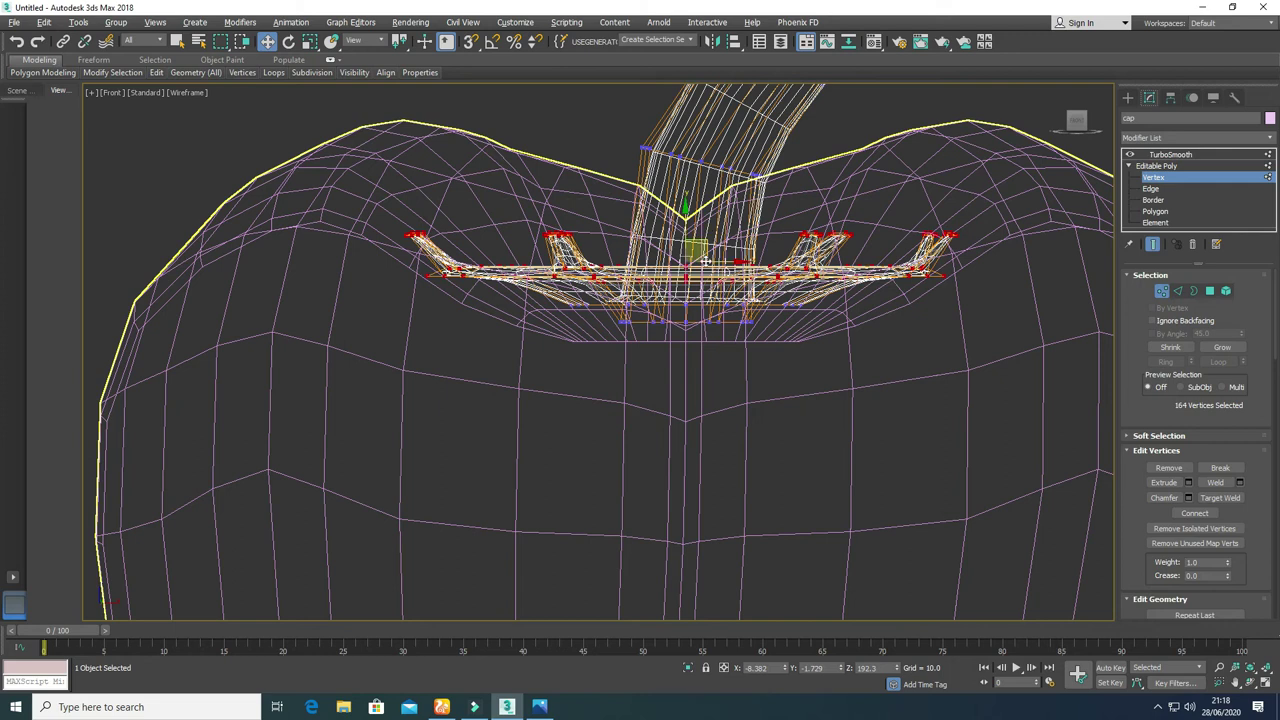
key(alt+w)
key(alt+w)
drag(605, 380, 610, 351)
alt+middle_drag(610, 351, 703, 485)
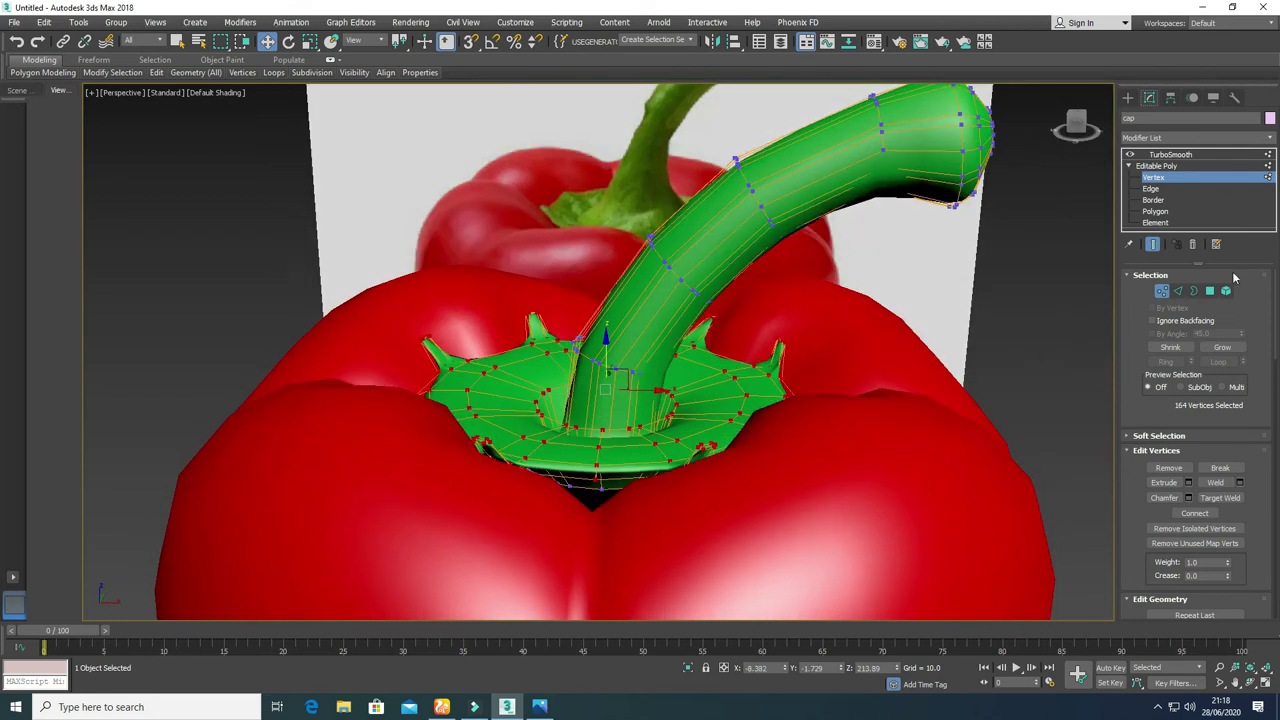
Step: Select the 20-edge loop beneath the spiked disc and lower it deeper into the pepper's hollow
click(1178, 291)
click(615, 482)
double_click(582, 485)
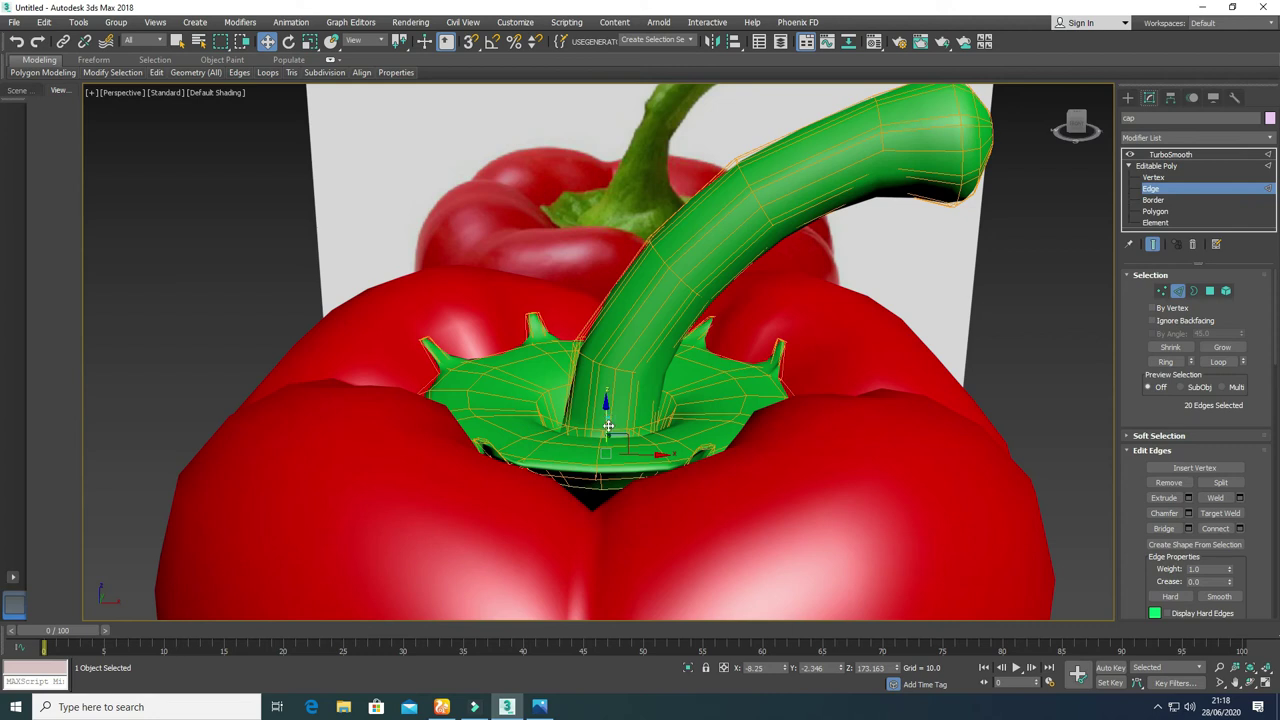
drag(608, 426, 607, 449)
click(595, 477)
drag(596, 434, 609, 461)
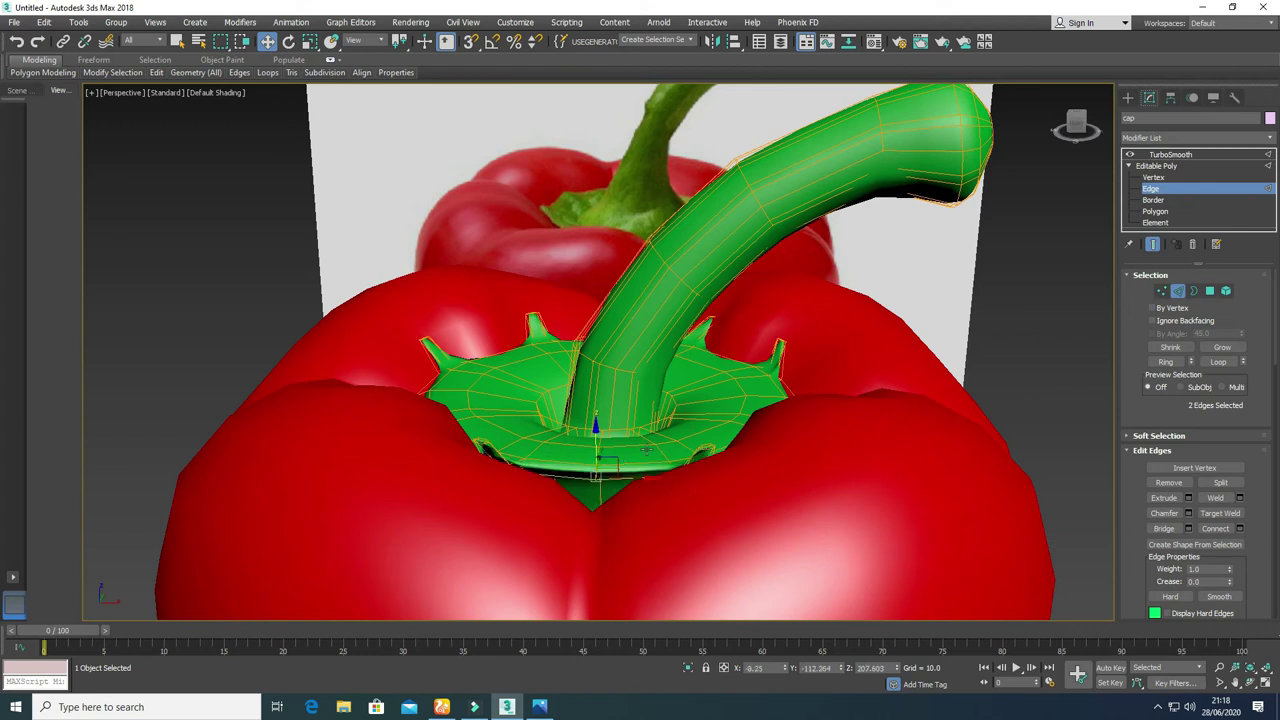
Step: Try connecting the side edges beneath the disc with new edge loops in the front view
scroll(646, 450, down, 2)
alt+middle_drag(643, 471, 558, 478)
key(alt+w)
scroll(836, 110, up, 2)
key(alt+w)
click(546, 250)
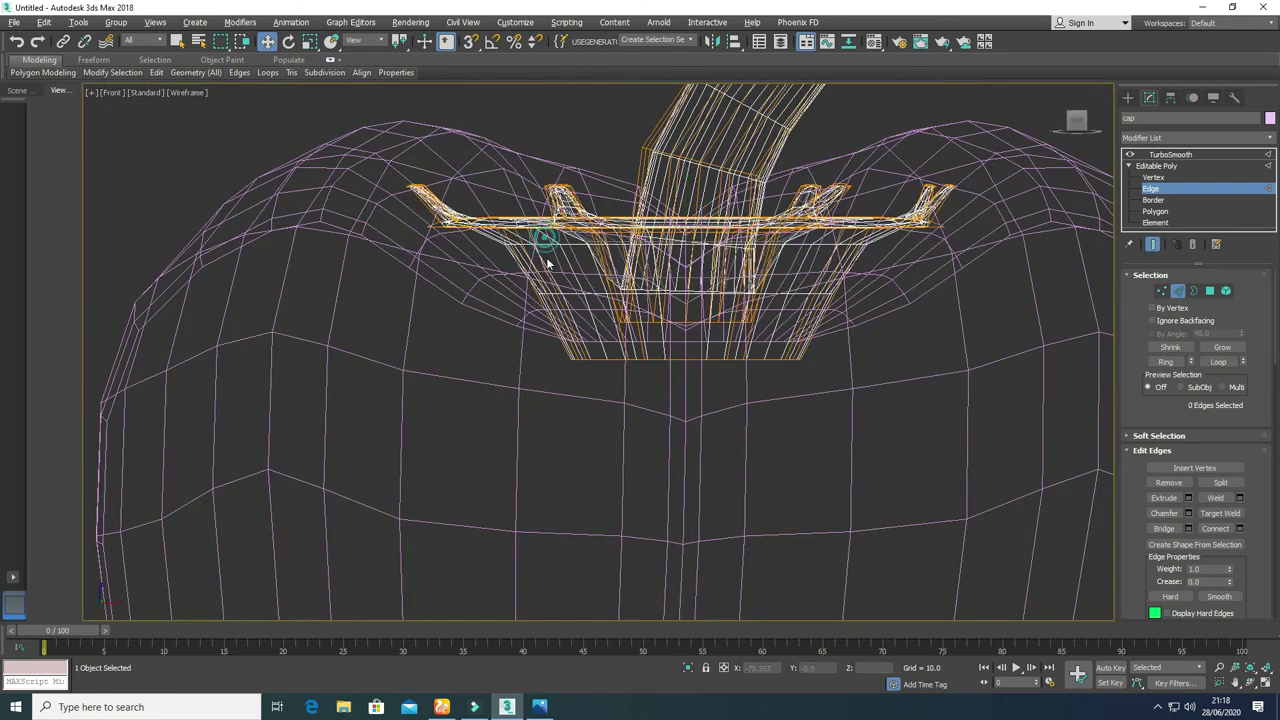
click(848, 240)
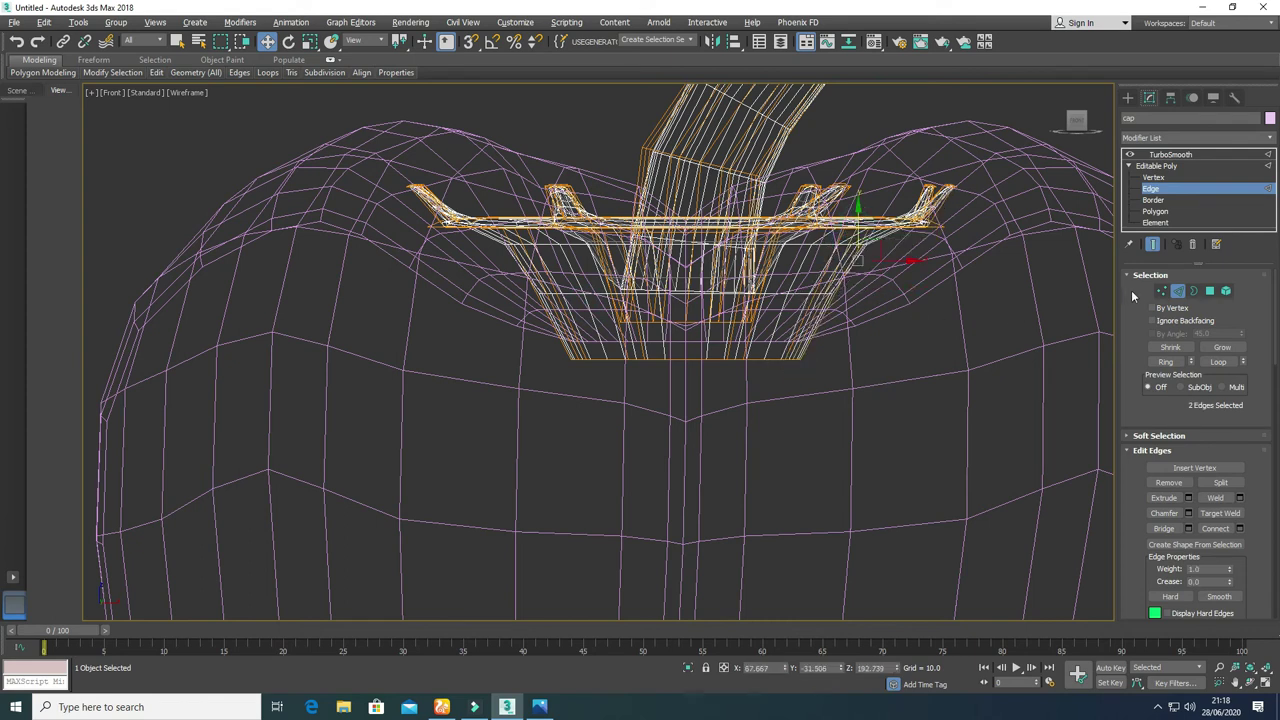
drag(971, 296, 486, 310)
right_click(639, 304)
click(616, 350)
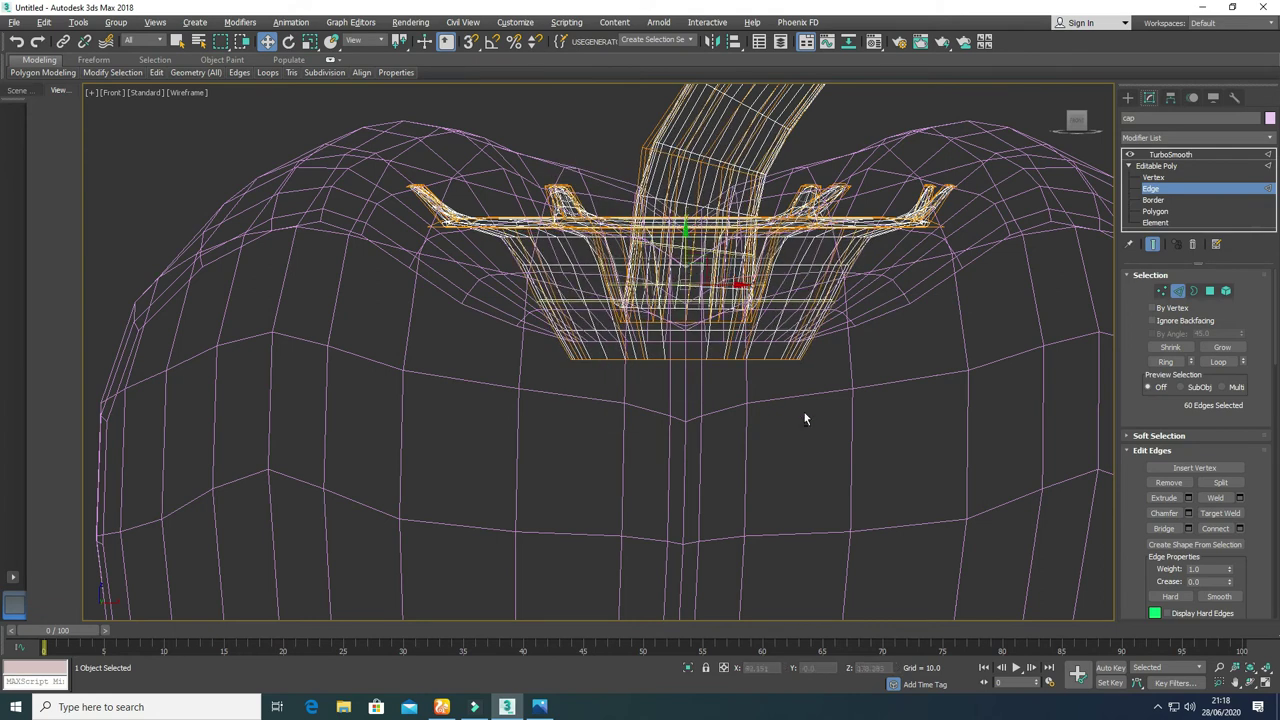
Step: Try scaling the 60 newly connected edges in the perspective view
key(alt+w)
key(alt+w)
alt+middle_drag(686, 436, 564, 389)
scroll(564, 388, up, 4)
key(r)
mouse_move(614, 377)
mouse_down()
mouse_move(614, 342)
mouse_move(611, 352)
mouse_up()
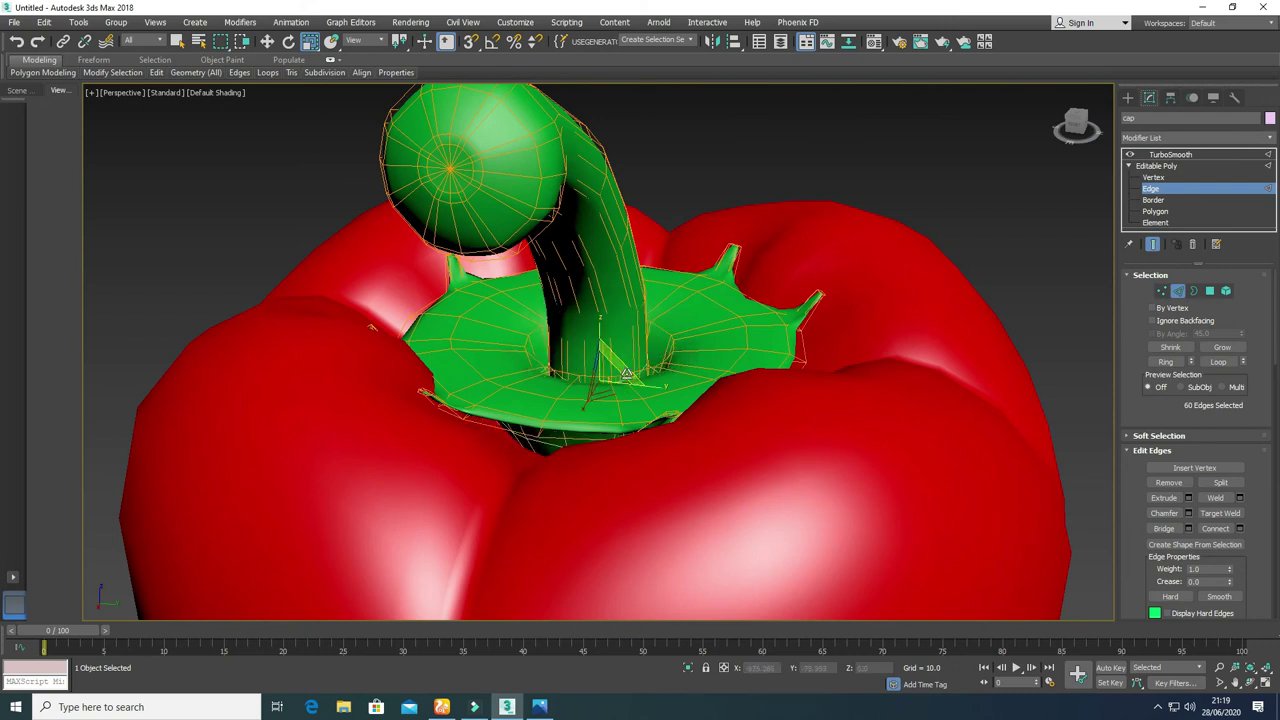
alt+middle_drag(611, 352, 565, 420)
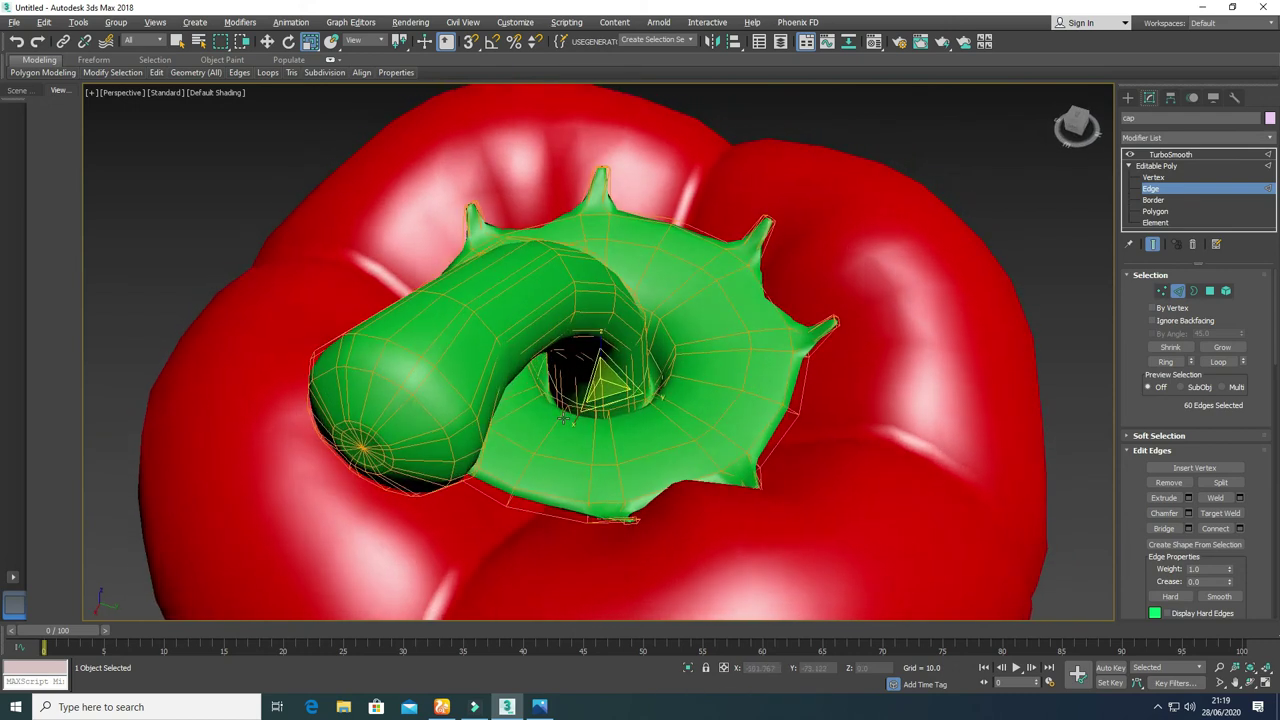
Step: Undo the scaling and the connected edges beneath the disc
key(ctrl+z)
key(ctrl+z)
mouse_move(602, 450)
alt+middle_down()
mouse_move(617, 423)
mouse_move(618, 438)
alt+middle_up()
key(ctrl+z)
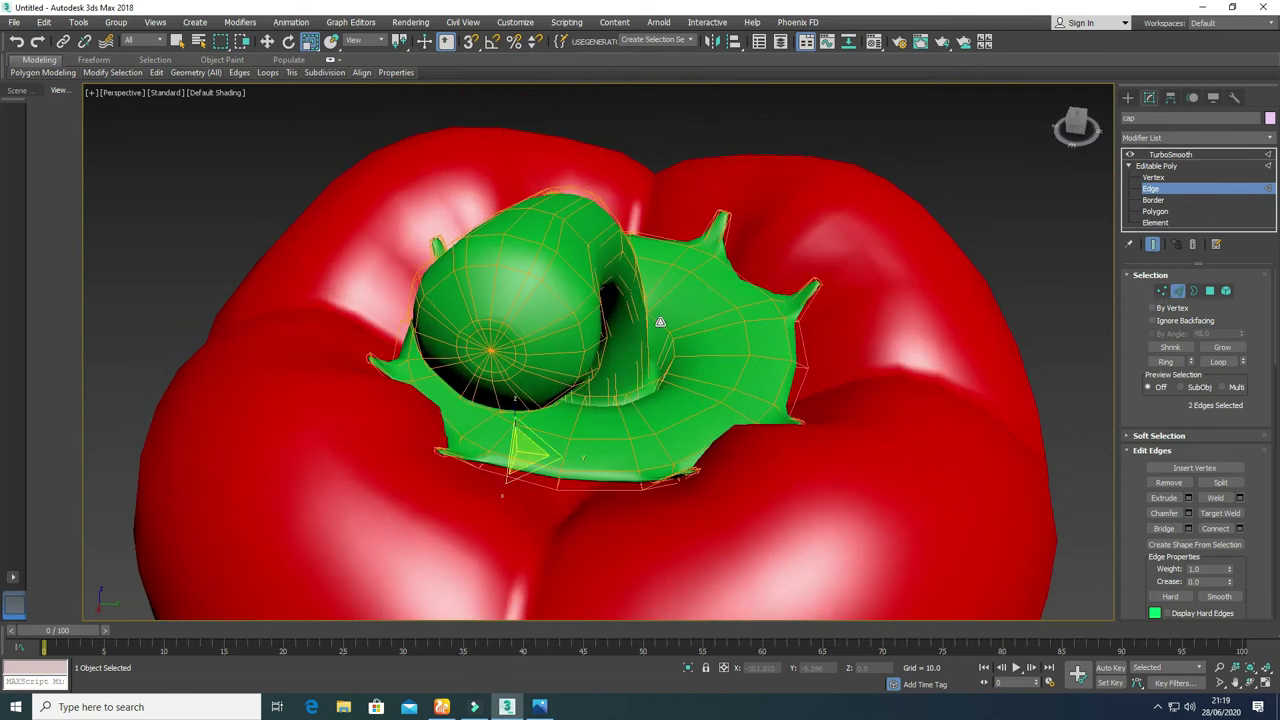
key(ctrl+z)
Step: Lower the 20-edge loop around the stem's foot to about Z 178 so the disc dips toward the stem
alt+middle_drag(614, 369, 562, 356)
key(w)
drag(603, 320, 601, 348)
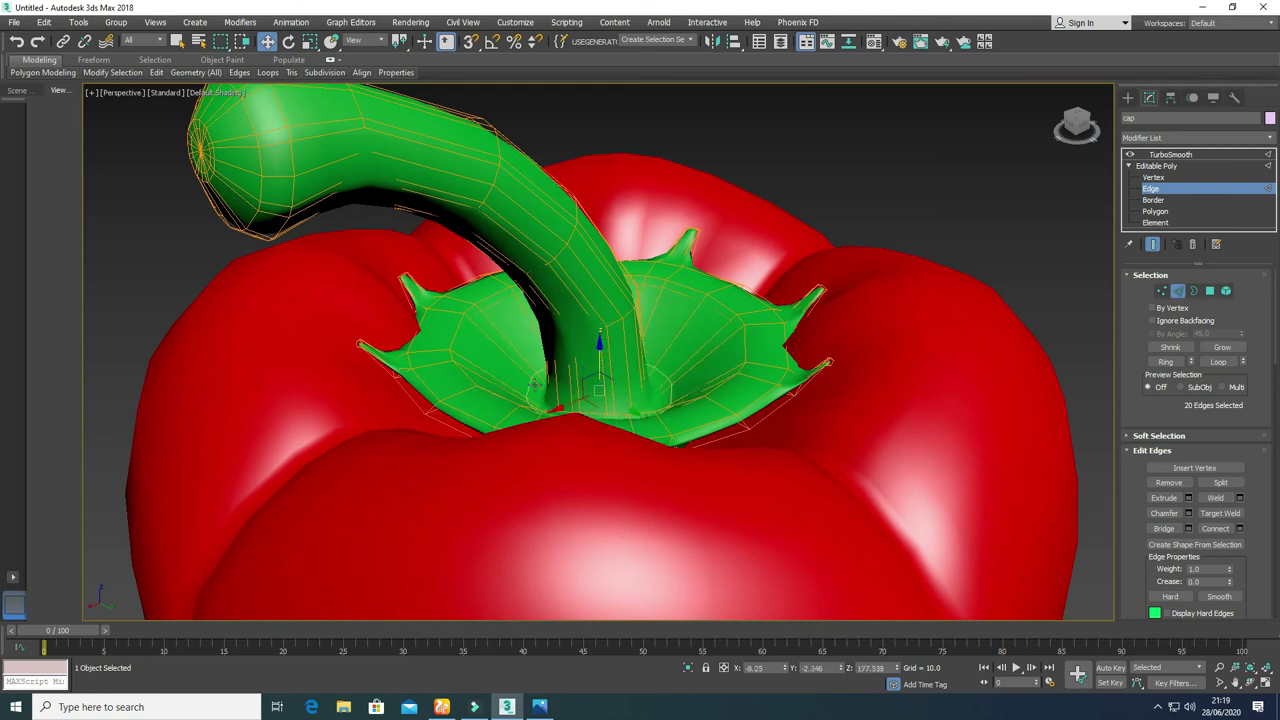
scroll(540, 360, down, 5)
alt+middle_drag(516, 412, 566, 399)
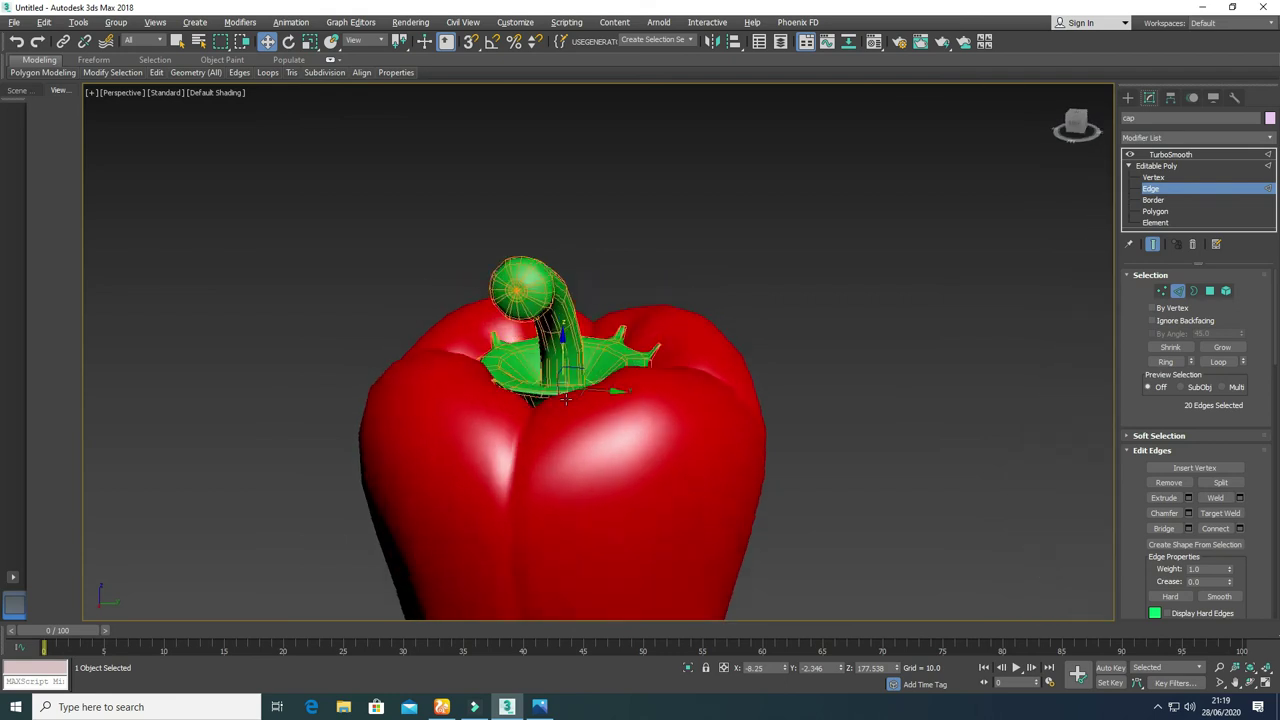
Step: Select the cap's lowest edge loop in the front view and raise it slightly
key(alt+w)
key(alt+w)
scroll(664, 341, up, 2)
double_click(704, 372)
click(690, 329)
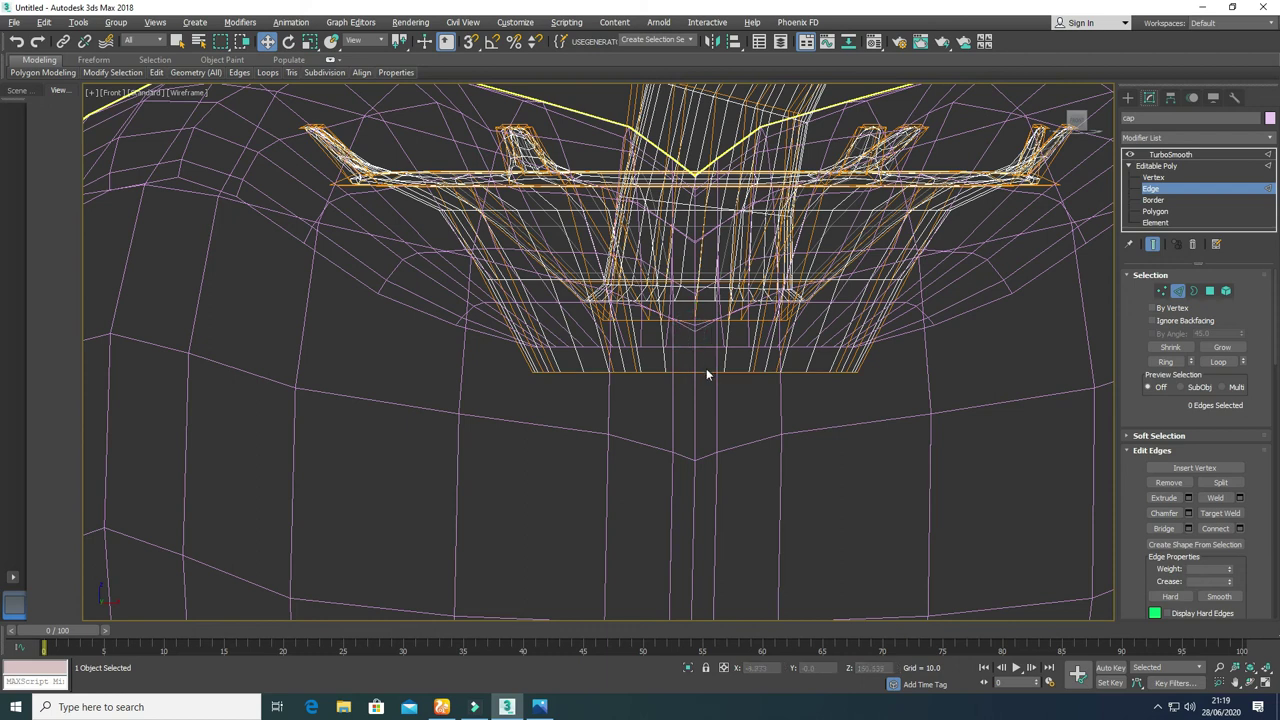
double_click(706, 371)
drag(695, 325, 714, 293)
Step: Select the 20-edge loop on the inner slope of the disc's bowl and scale it up
key(r)
key(alt+w)
middle_click(740, 459)
key(alt+w)
alt+middle_drag(740, 460, 572, 455)
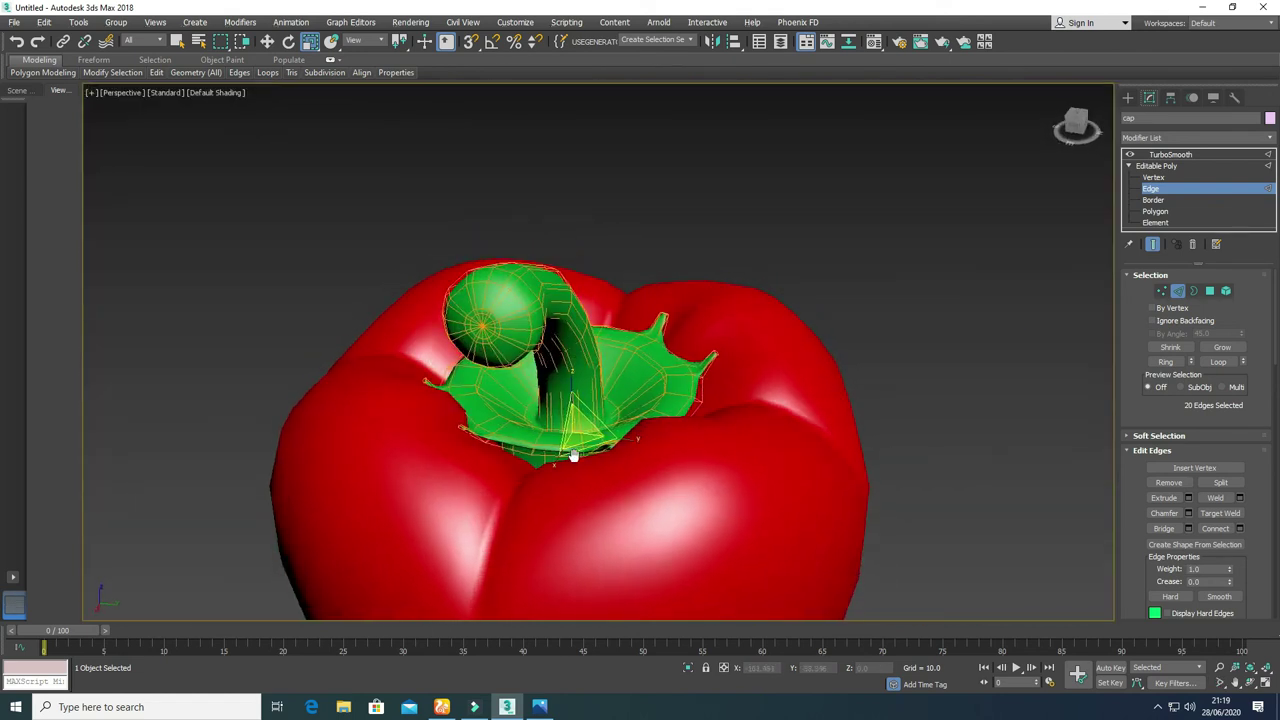
scroll(572, 455, up, 4)
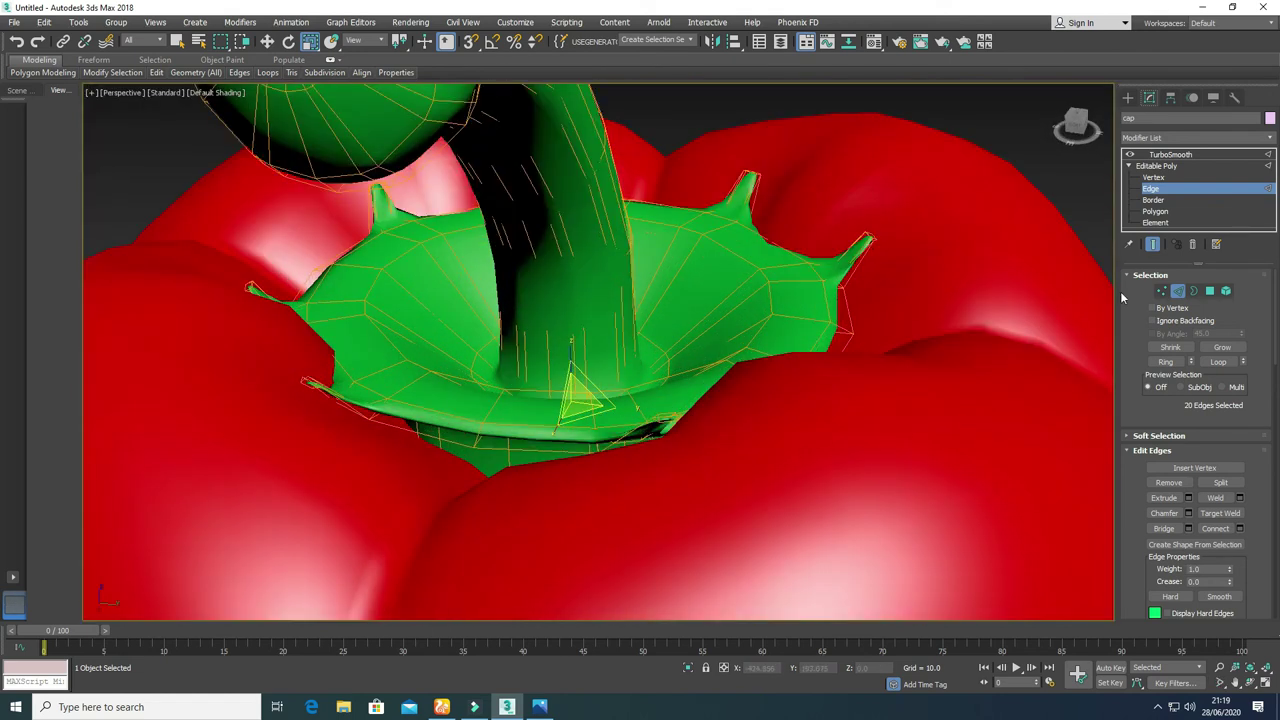
double_click(517, 451)
click(443, 414)
double_click(443, 414)
double_click(385, 331)
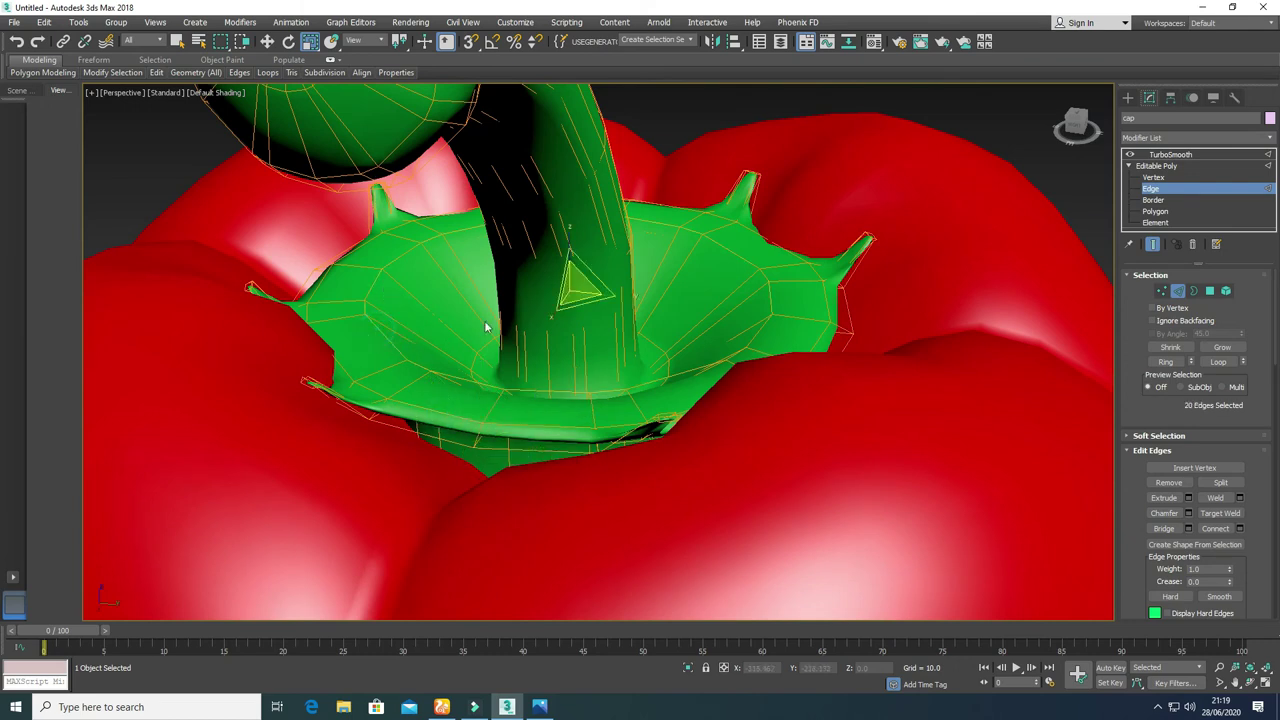
drag(577, 286, 583, 276)
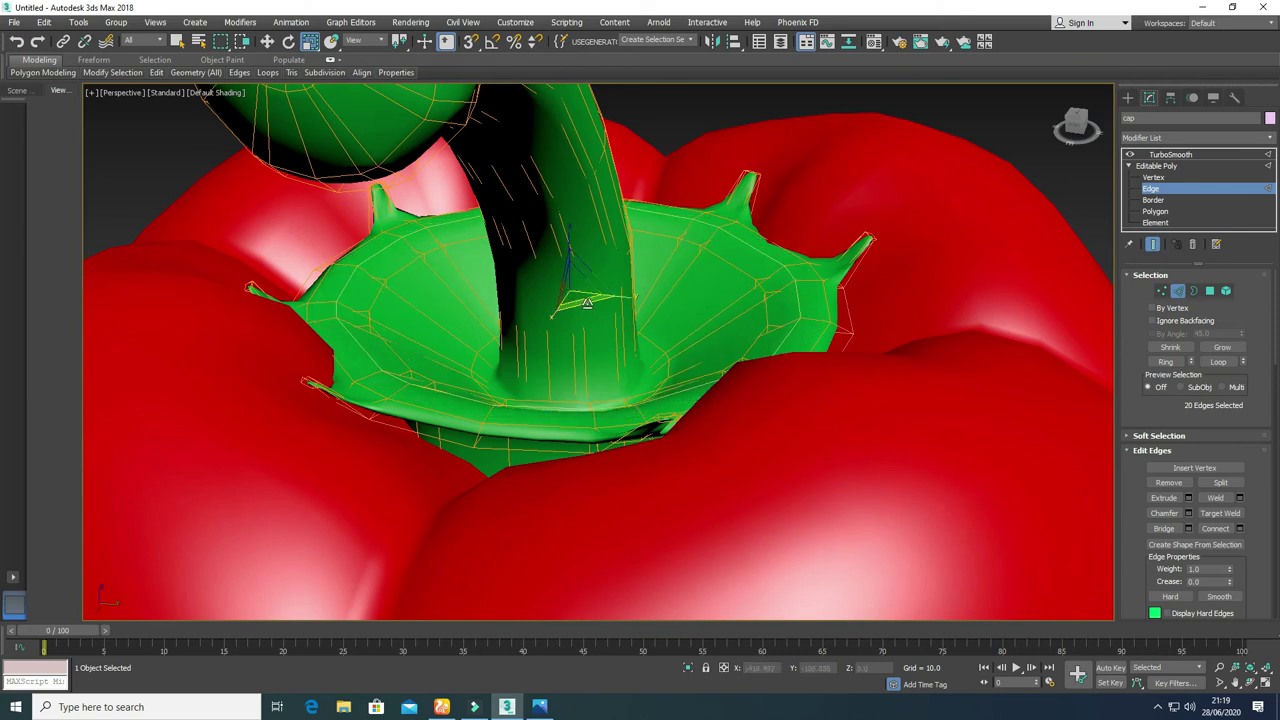
Step: Slightly rescale the selected edge loop in the disc's bowl, then end edge editing and deselect the cap
double_click(402, 266)
mouse_move(572, 295)
mouse_down()
mouse_move(571, 266)
mouse_move(569, 294)
mouse_up()
key(w)
scroll(544, 372, down, 5)
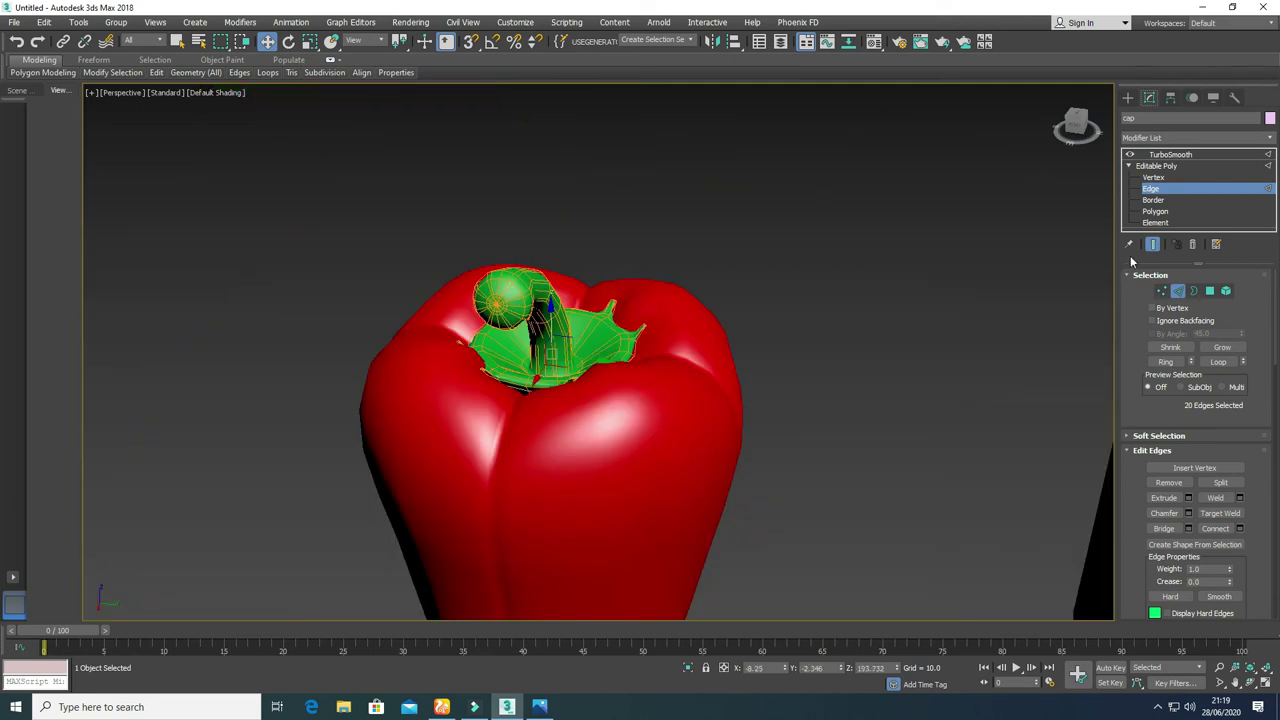
click(1176, 290)
click(812, 366)
scroll(640, 434, down, 4)
mouse_move(638, 437)
alt+middle_down()
mouse_move(679, 417)
mouse_move(655, 440)
mouse_move(636, 432)
alt+middle_up()
scroll(636, 432, up, 5)
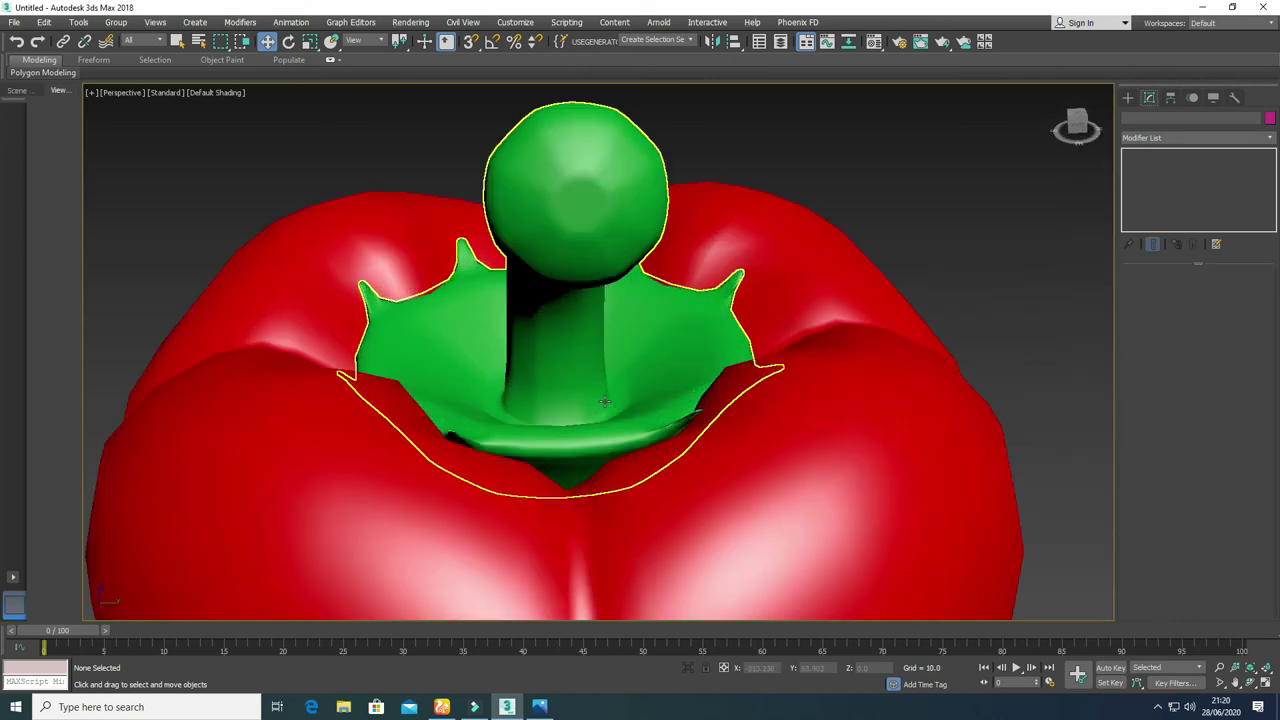
Step: Show edged faces, hide the cap's TurboSmooth result and select the 20-edge loop at the stem's foot
click(603, 397)
scroll(619, 419, up, 3)
click(1152, 189)
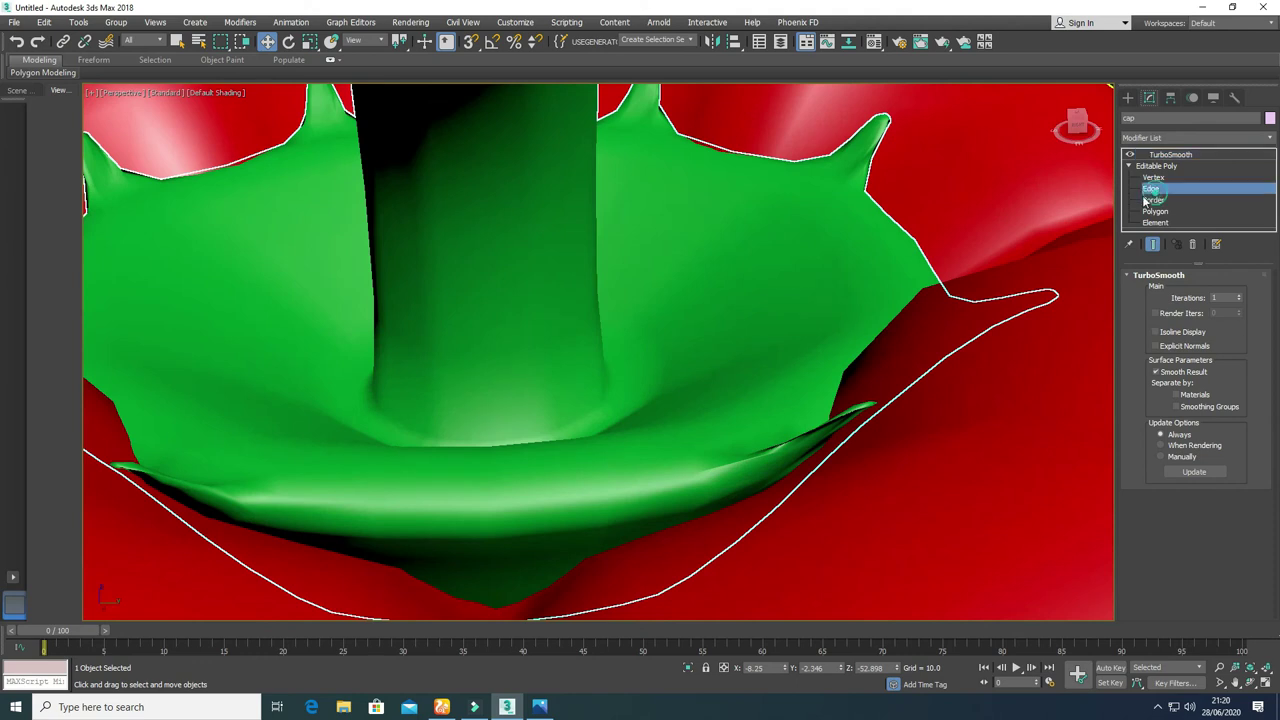
key(F4)
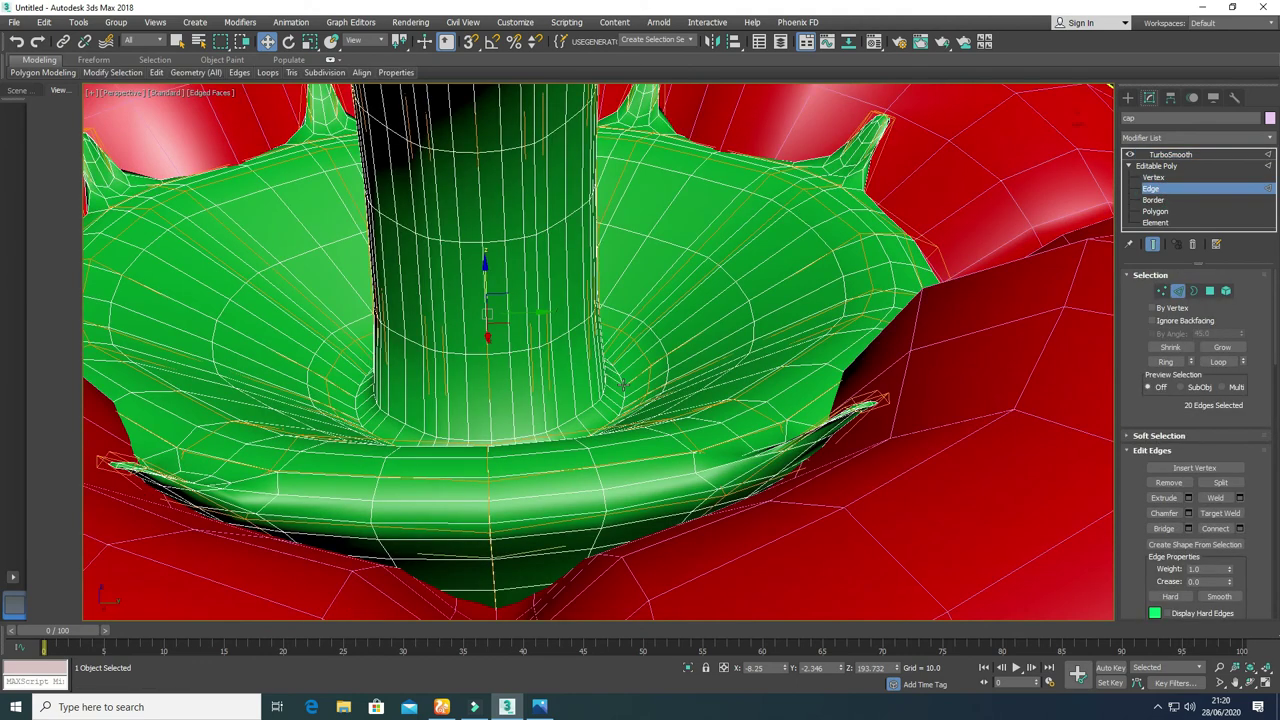
click(1130, 155)
mouse_move(561, 417)
alt+middle_down()
mouse_move(546, 430)
mouse_move(576, 424)
alt+middle_up()
click(595, 420)
double_click(594, 420)
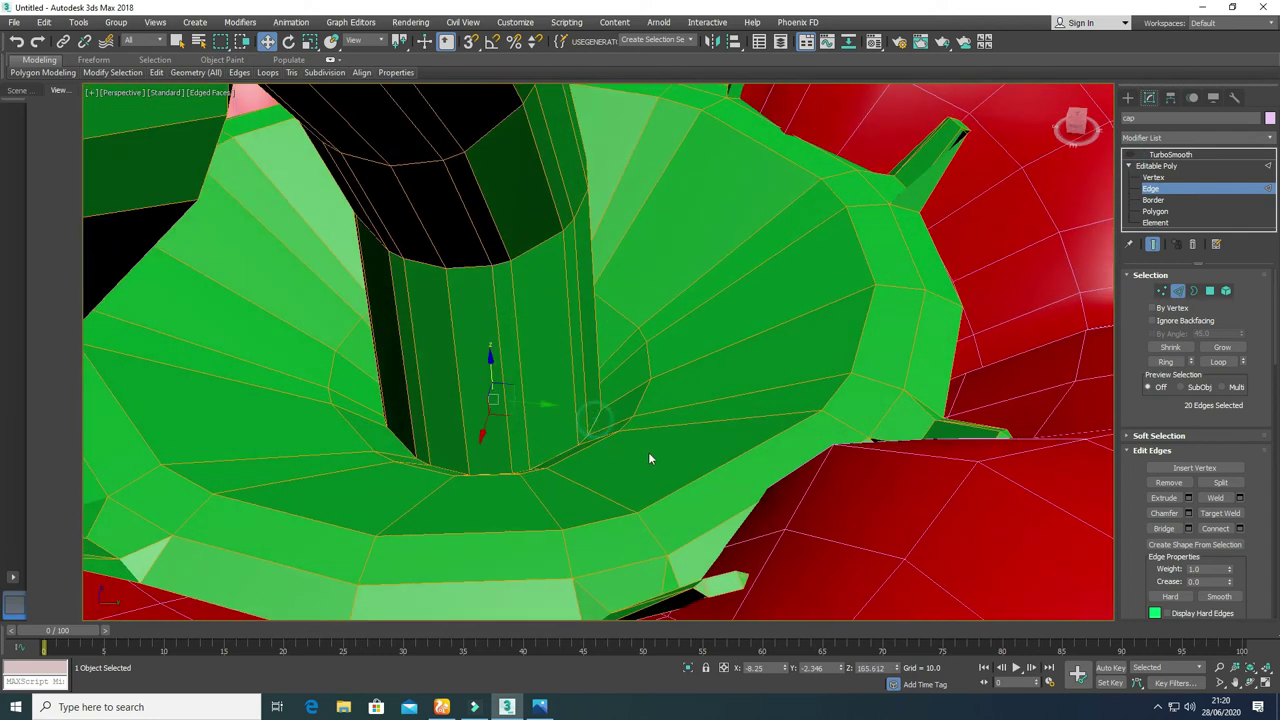
Step: Show TurboSmooth again, raise the stem-foot loop and scale it up to about 106% to flare the stem
click(1130, 155)
scroll(637, 454, down, 4)
alt+middle_drag(560, 457, 611, 437)
drag(566, 374, 570, 327)
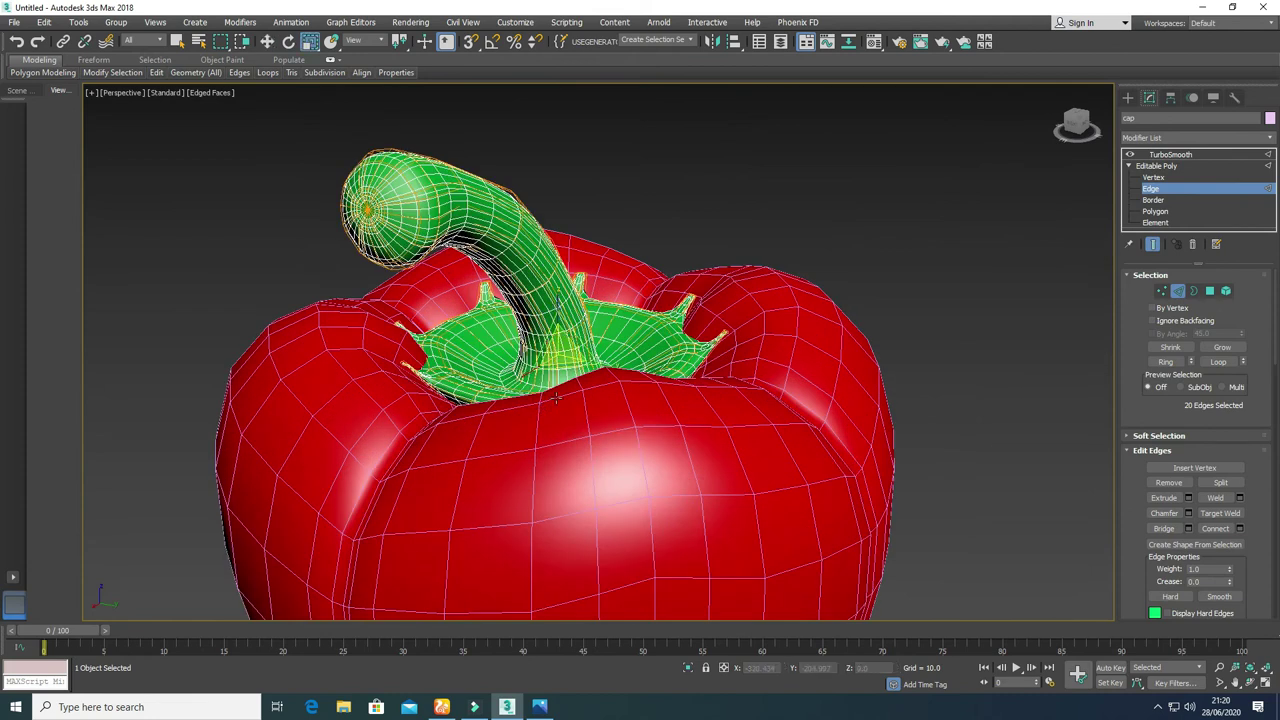
scroll(540, 408, up, 3)
key(r)
drag(563, 317, 563, 334)
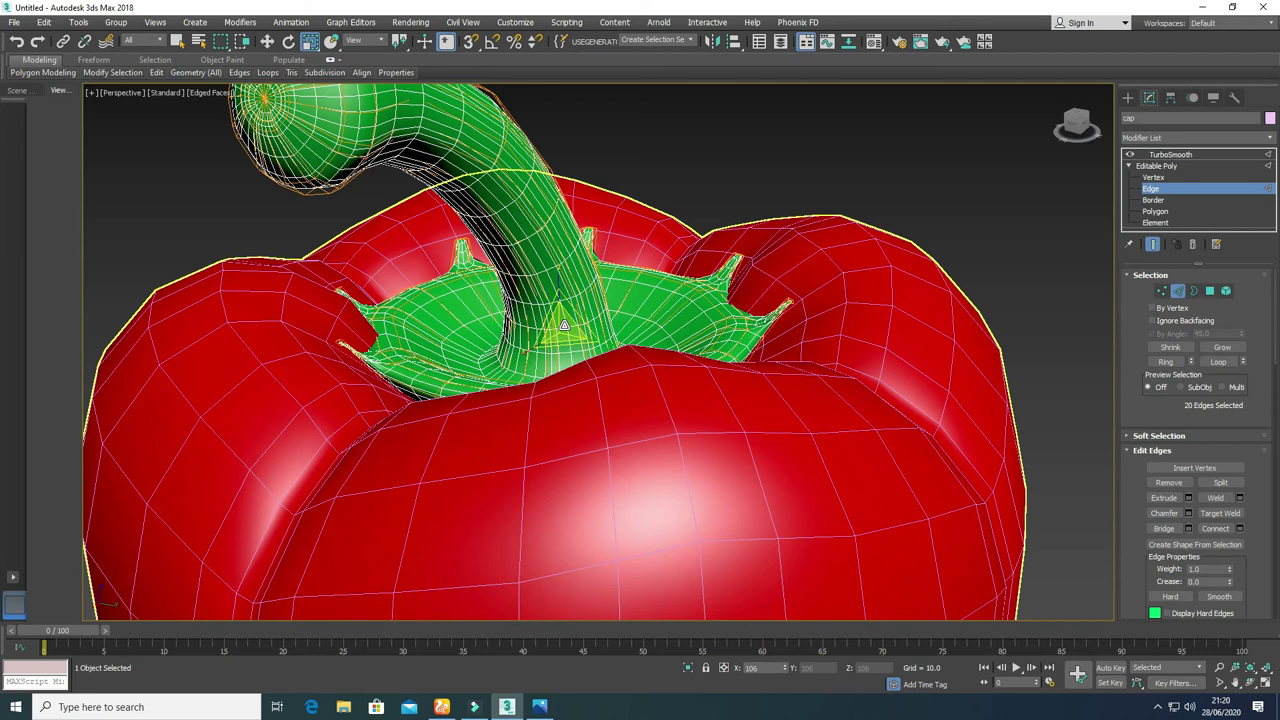
scroll(503, 390, up, 4)
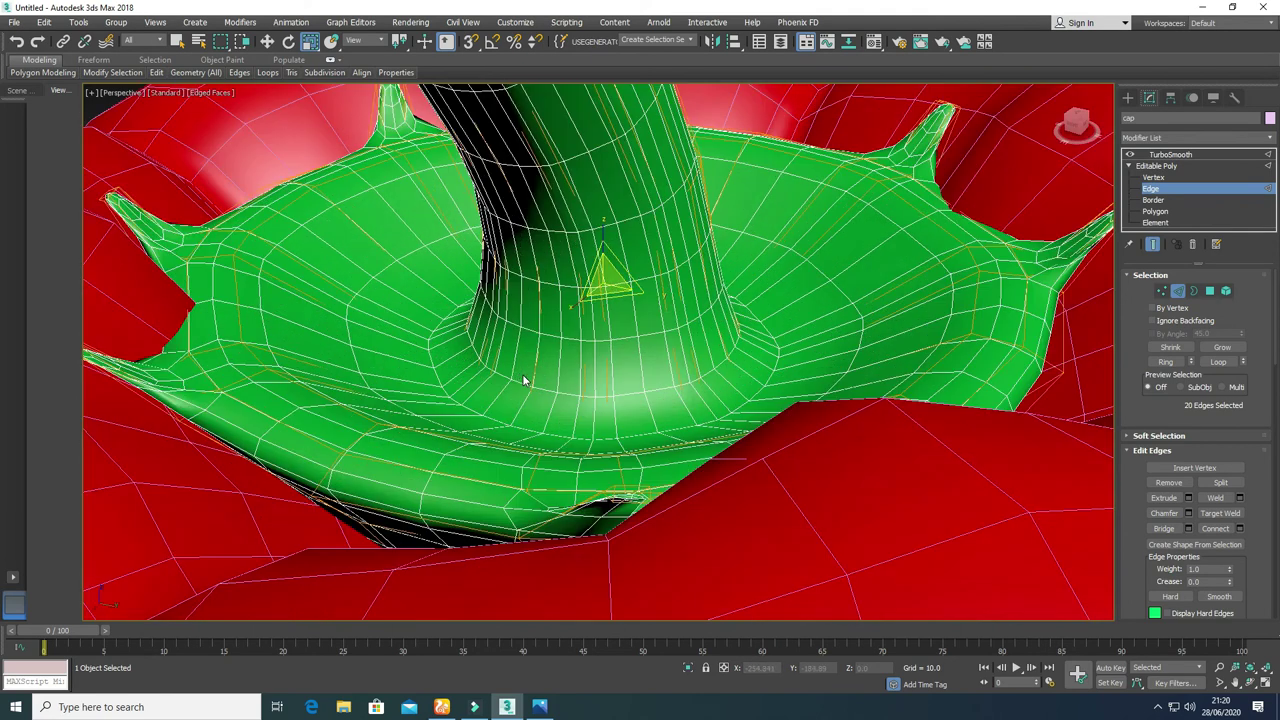
Step: Hide TurboSmooth to select the edge loop where the stem's flare meets the disc, and show the smoothing again
click(1165, 155)
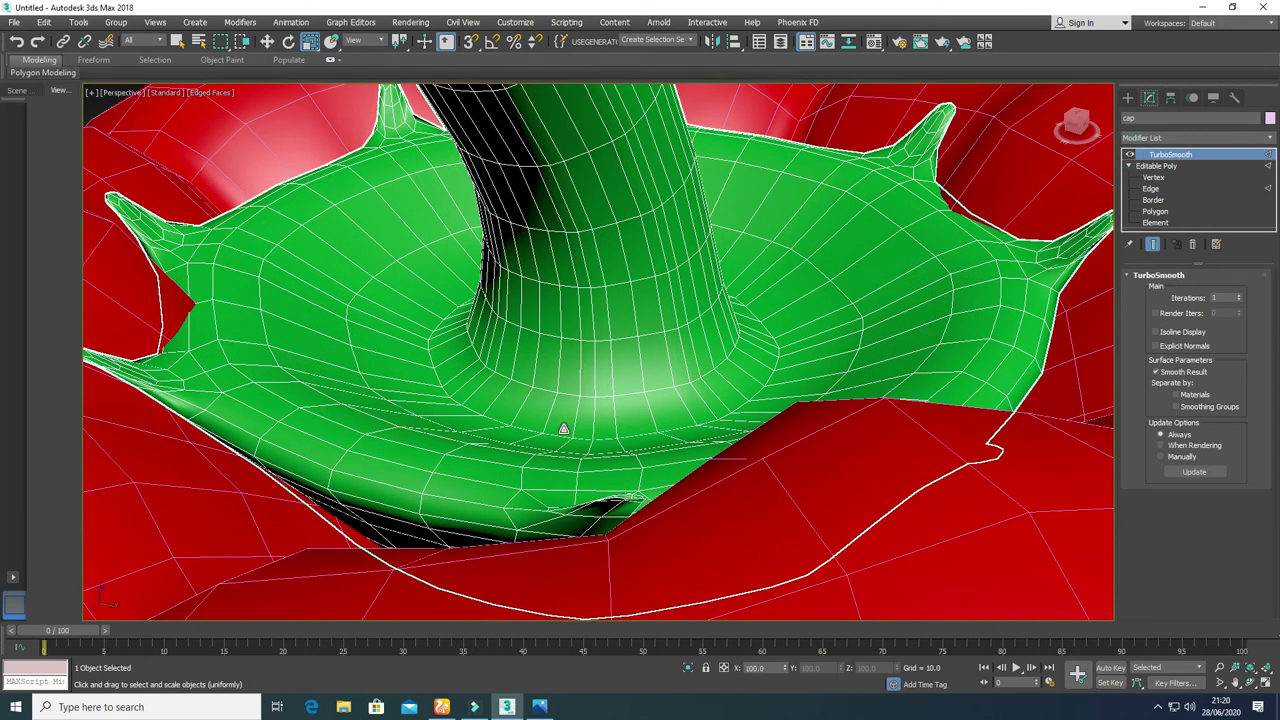
click(1130, 155)
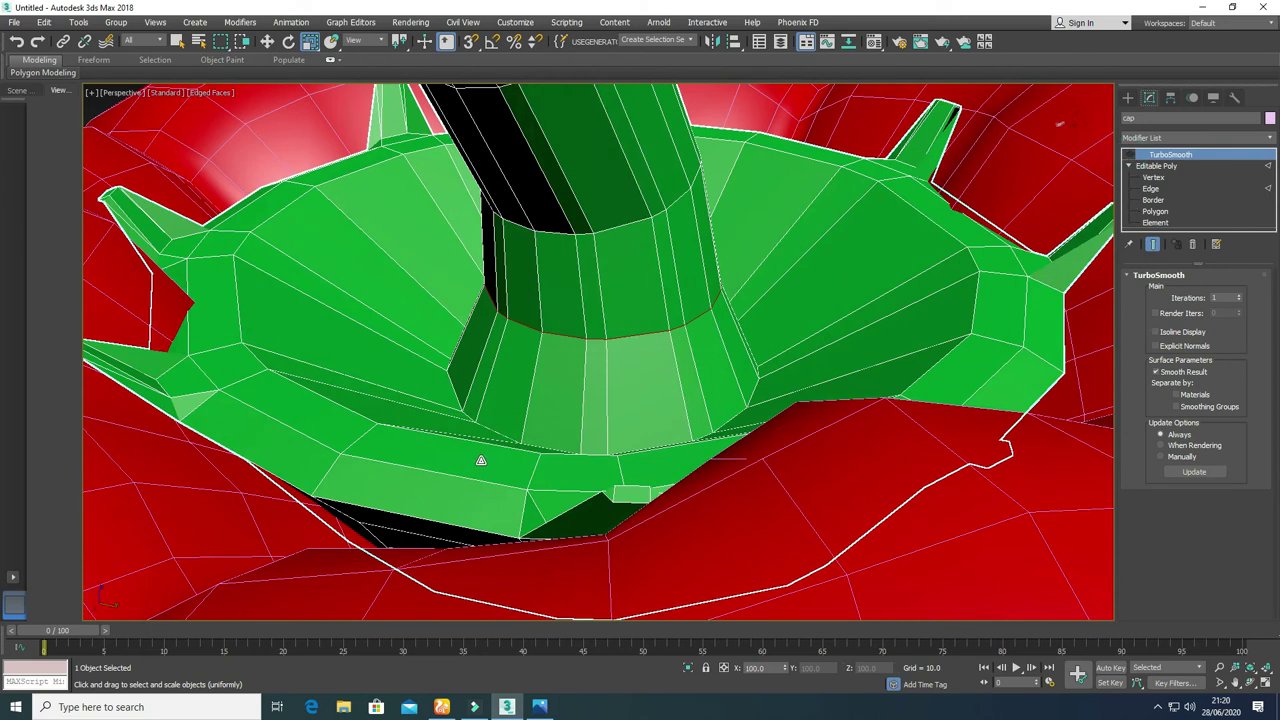
click(1151, 189)
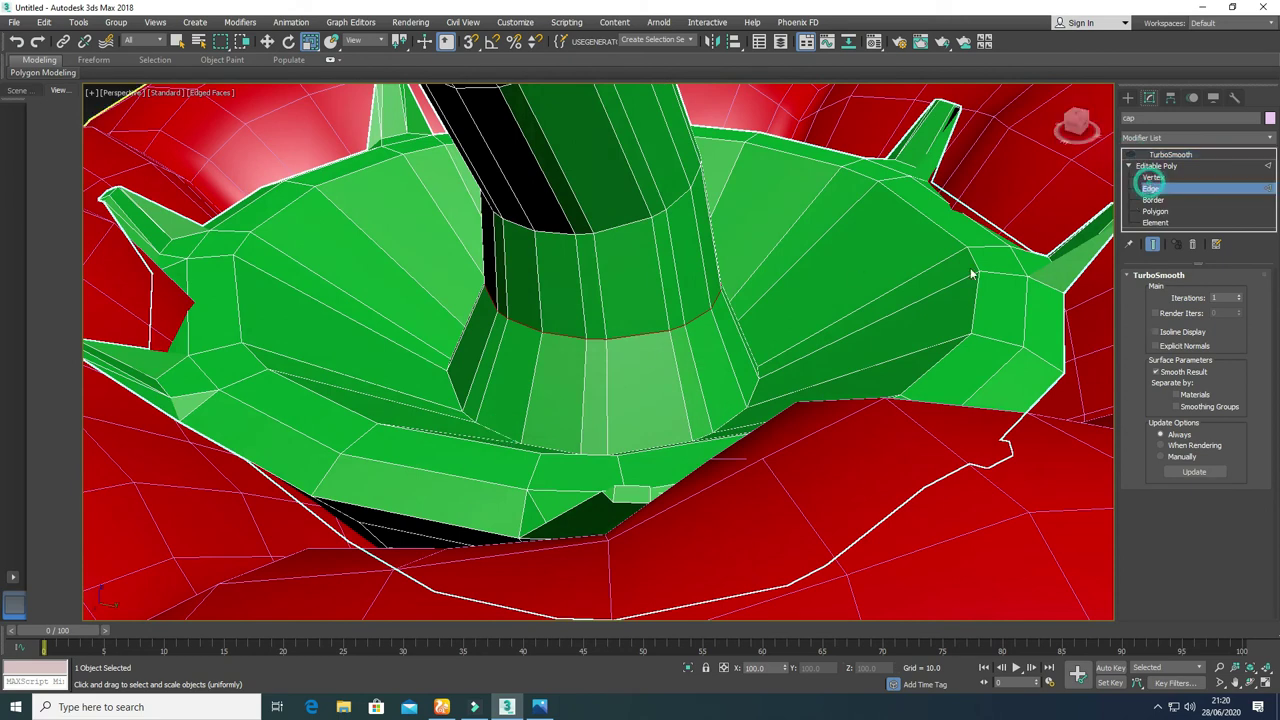
double_click(495, 432)
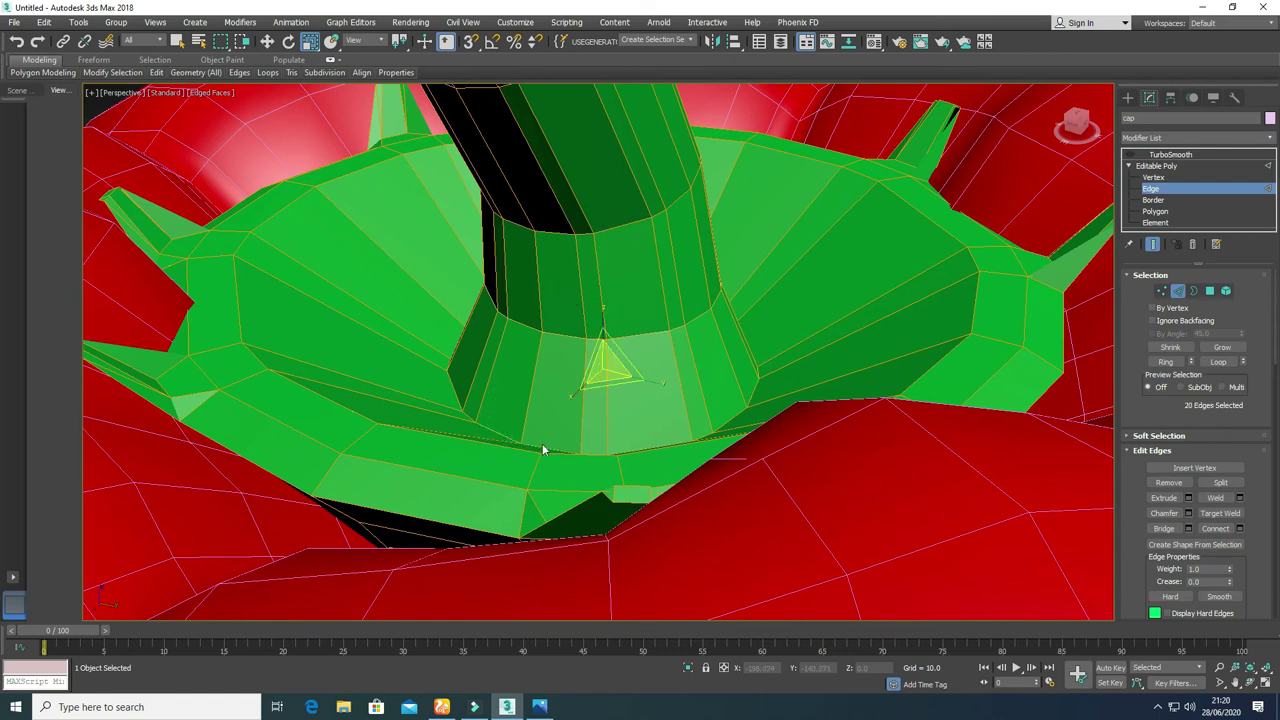
click(1130, 155)
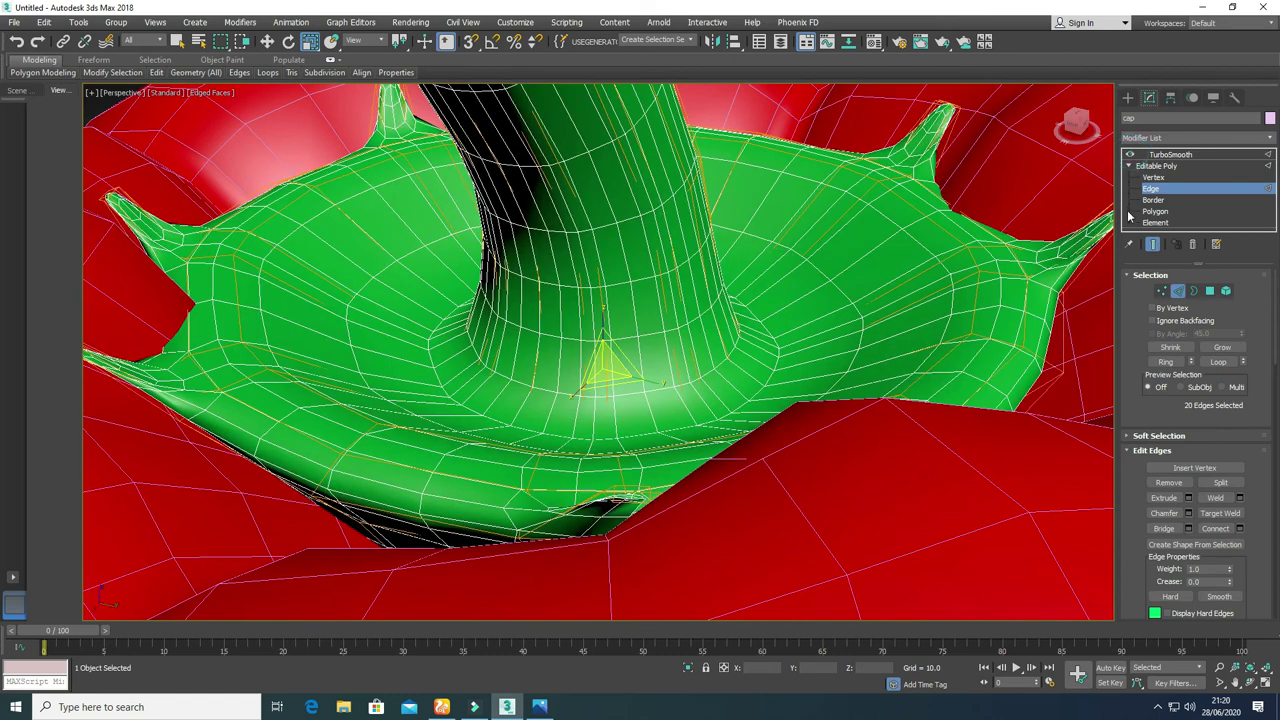
Step: Raise the selected edge loop between the stem's flare and the disc to about Z 194
key(F3)
key(F3)
key(w)
drag(600, 337, 607, 279)
scroll(606, 284, down, 10)
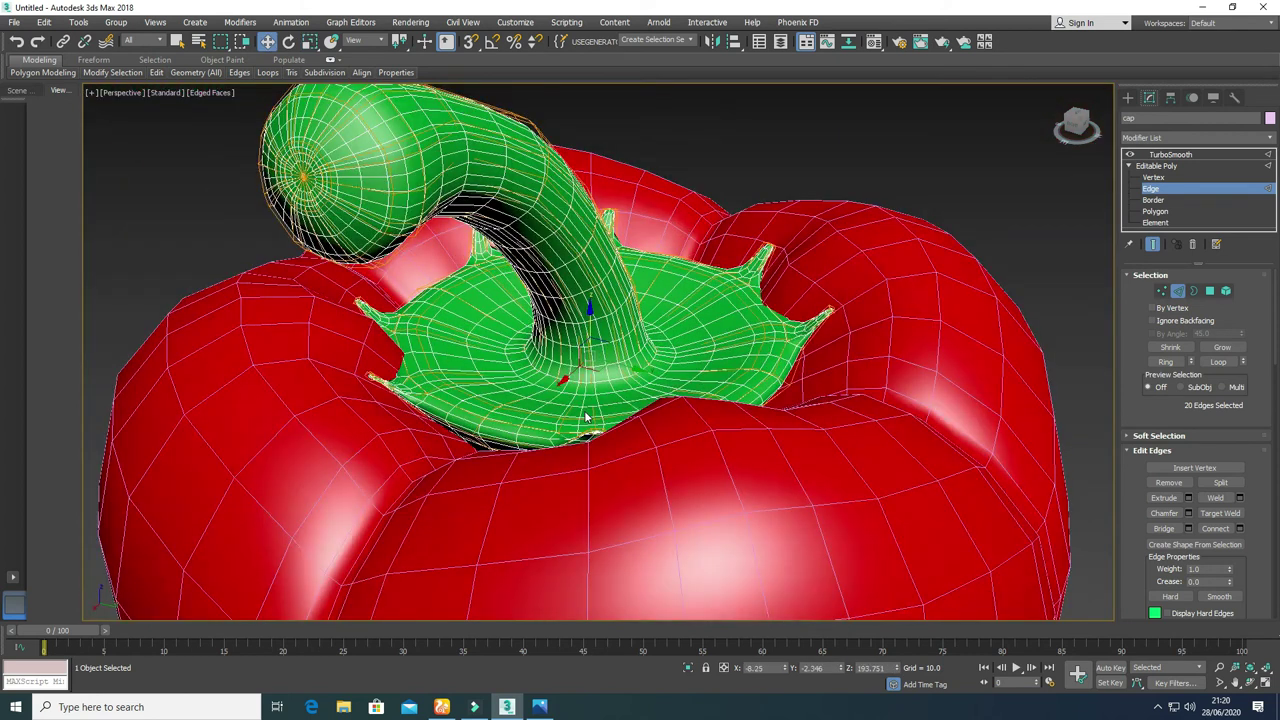
alt+middle_drag(601, 407, 658, 418)
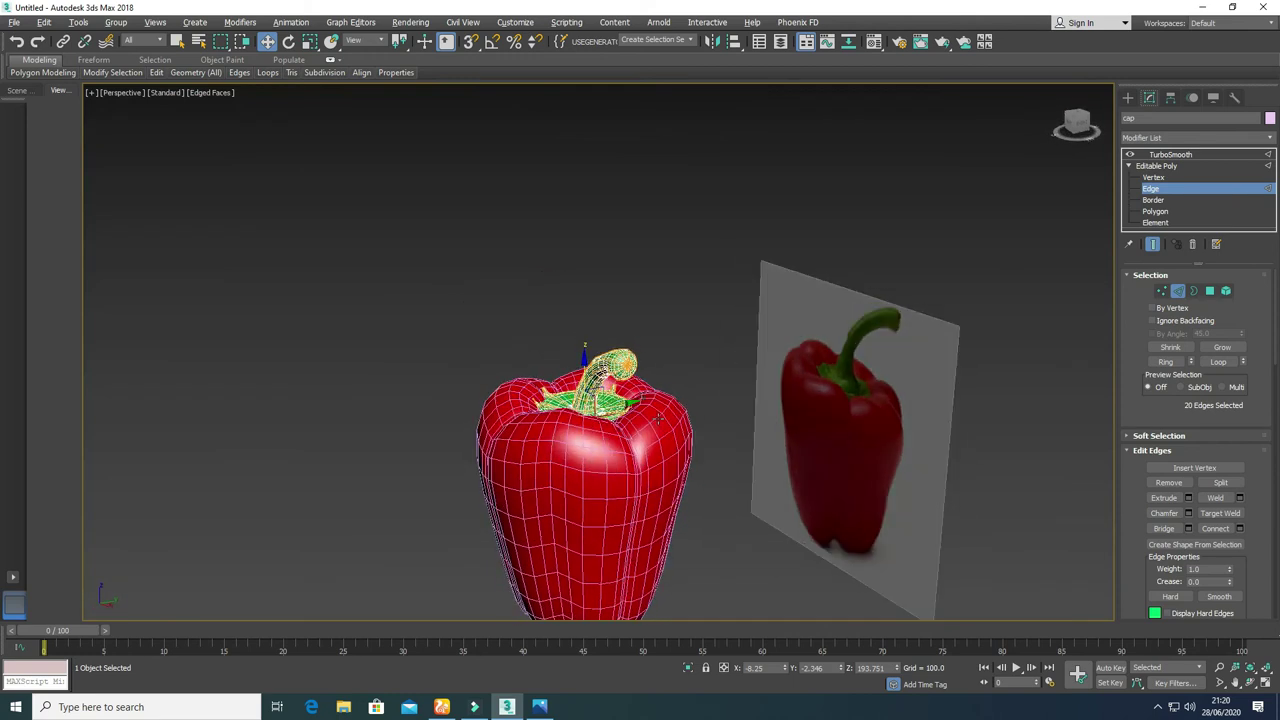
Step: End edge editing, deselect the cap and hide the edged faces in the perspective view
click(1152, 190)
click(656, 314)
middle_drag(580, 423, 561, 343)
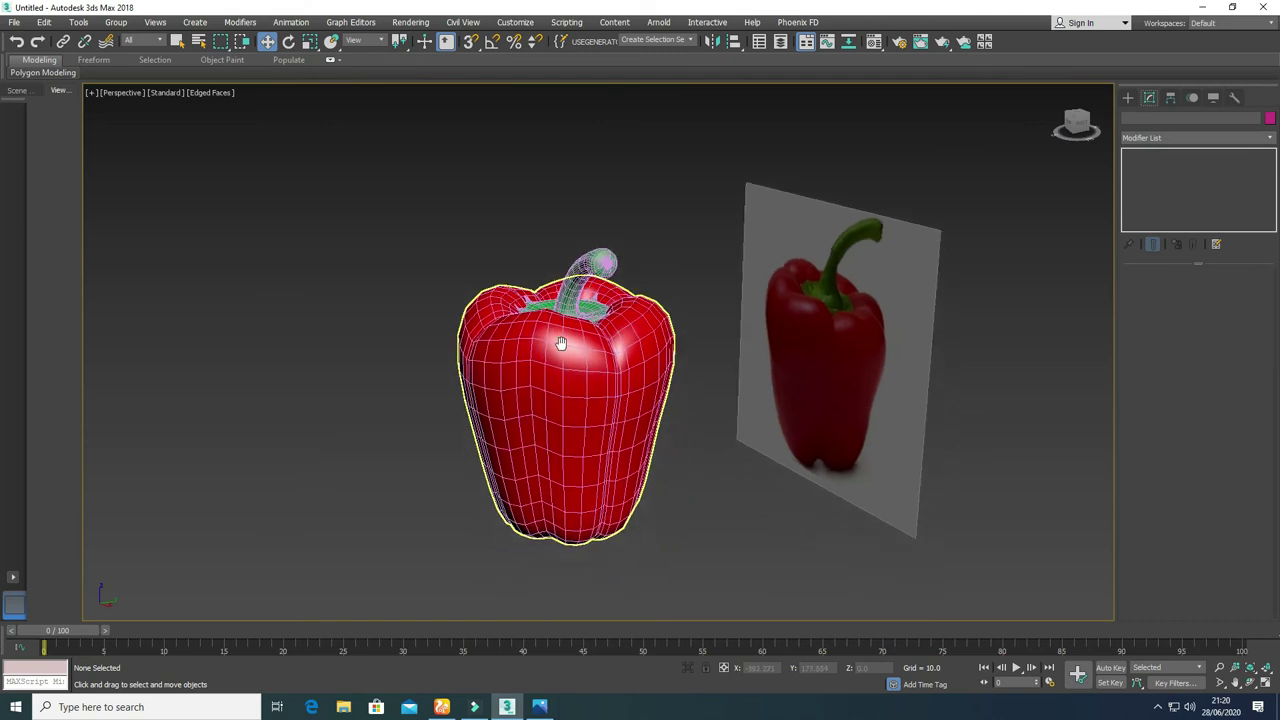
key(F4)
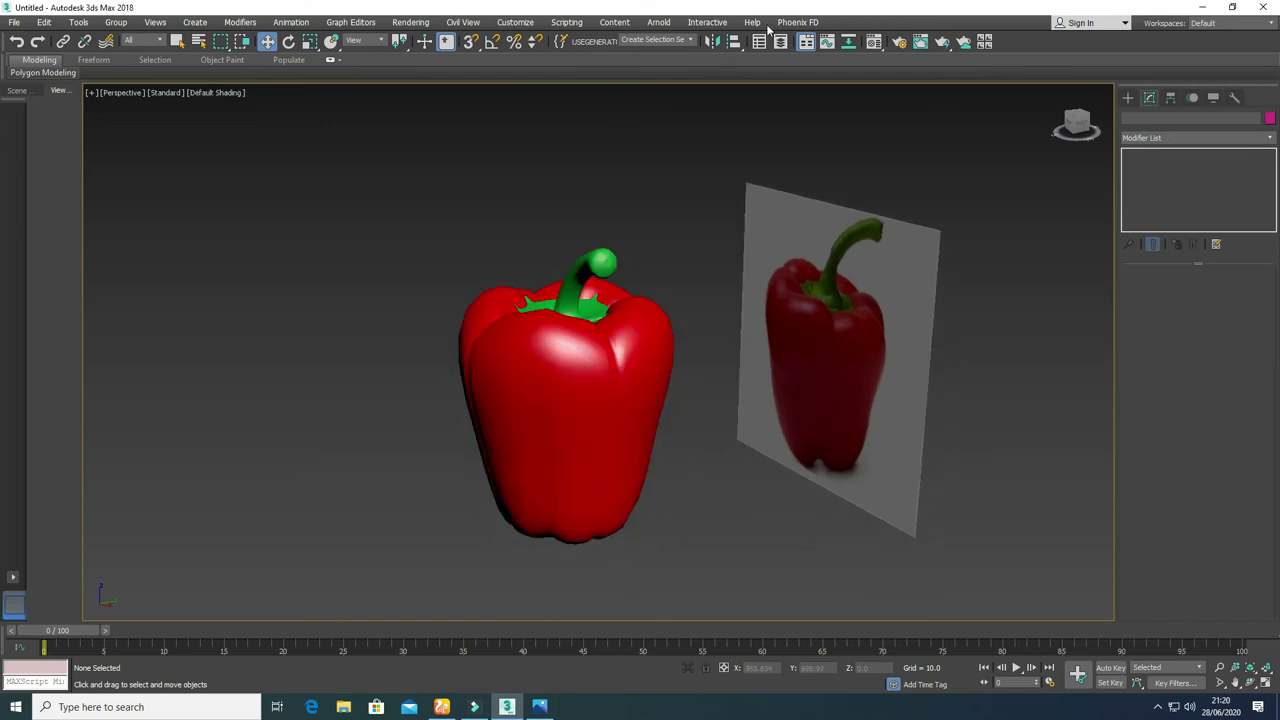
Step: Select the polygon at the centre of the red pepper's underside and raise it to about Z -357
alt+middle_drag(581, 343, 647, 241)
scroll(566, 413, up, 3)
click(574, 411)
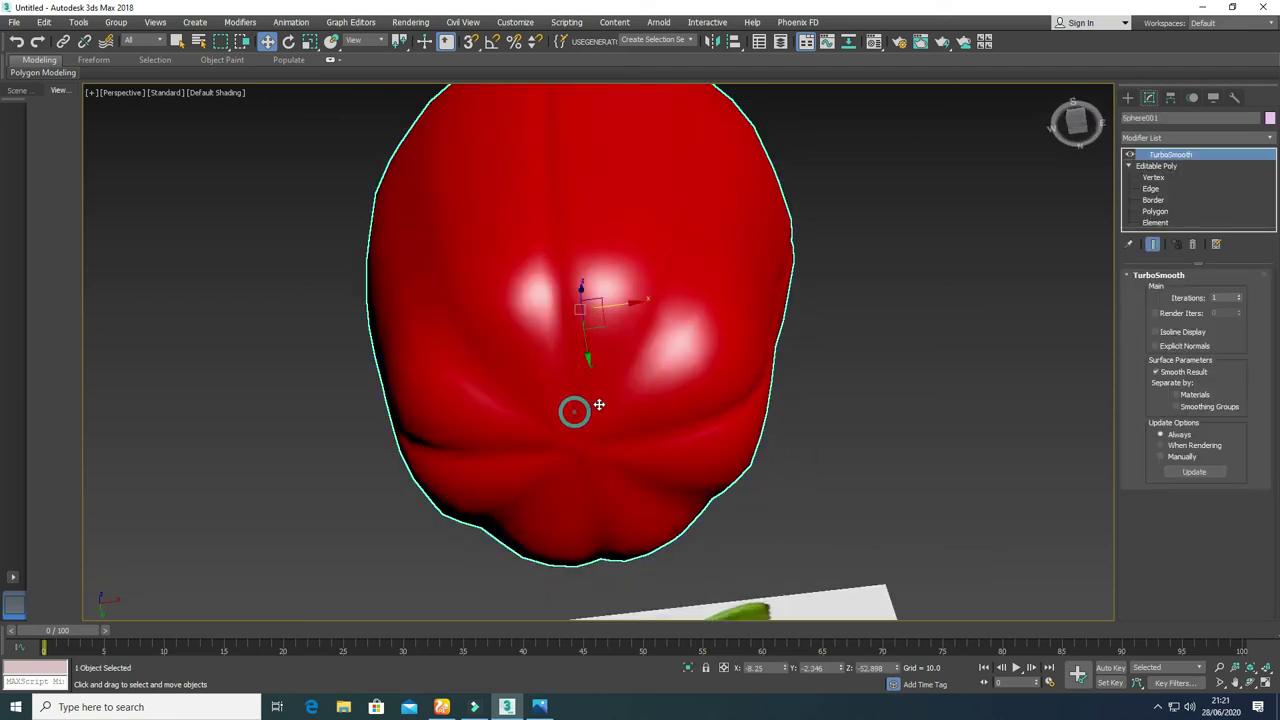
click(1155, 211)
click(582, 449)
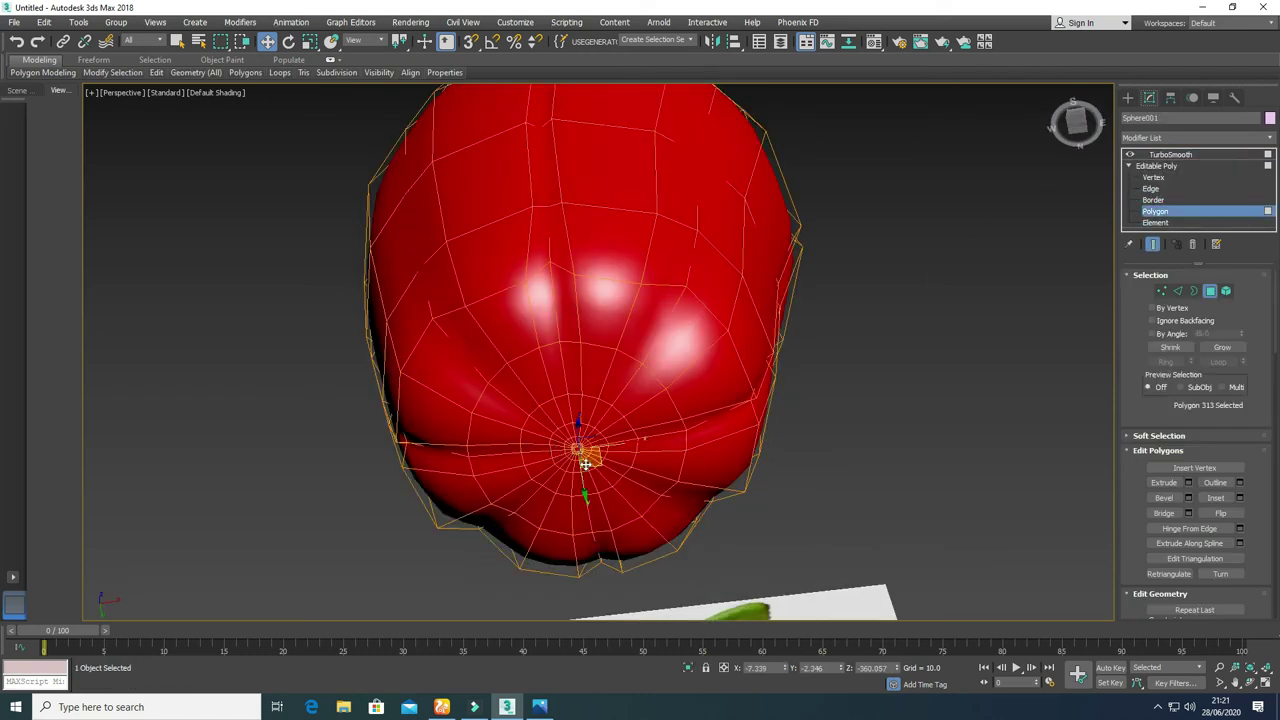
scroll(588, 429, up, 4)
scroll(588, 429, up, 2)
mouse_move(677, 326)
mouse_down()
mouse_move(676, 312)
mouse_move(674, 324)
mouse_up()
scroll(672, 350, down, 5)
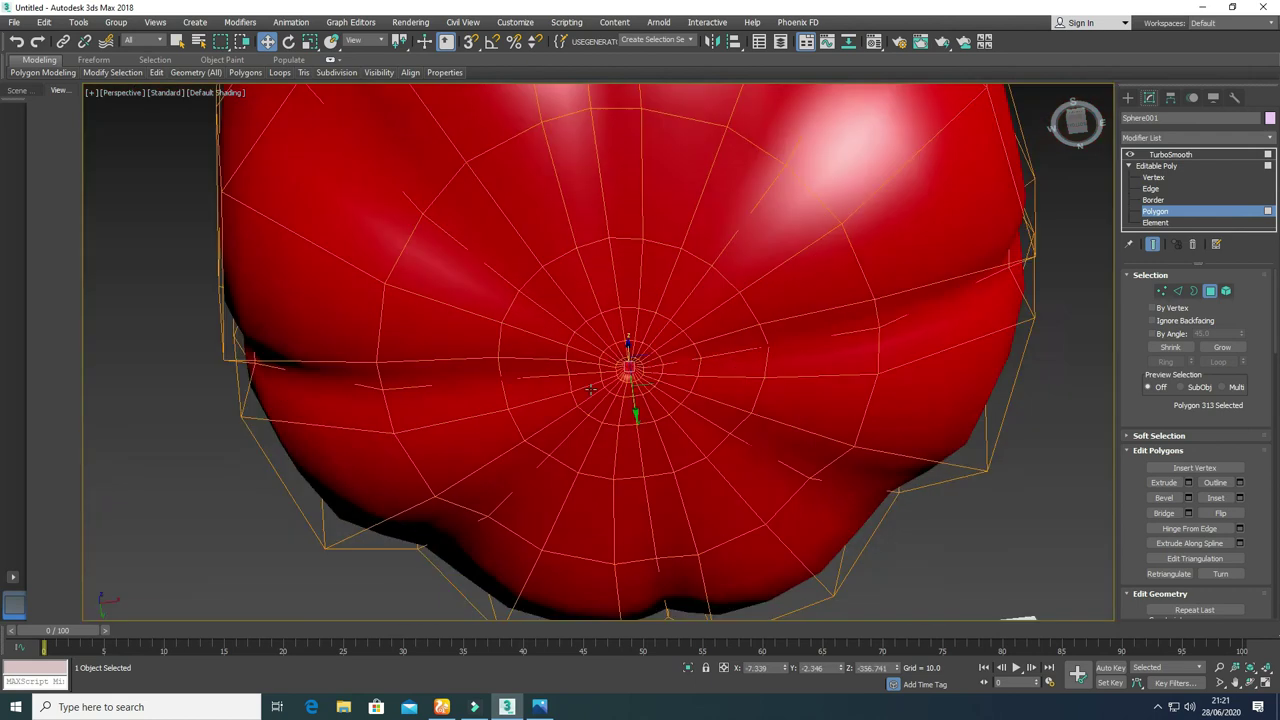
Step: Select four groove edges around the centre of the red pepper's underside and nudge them slightly along Z
click(1179, 292)
click(600, 258)
click(630, 461)
click(757, 355)
ctrl+click(509, 387)
alt+middle_drag(599, 273, 487, 265)
drag(490, 261, 494, 260)
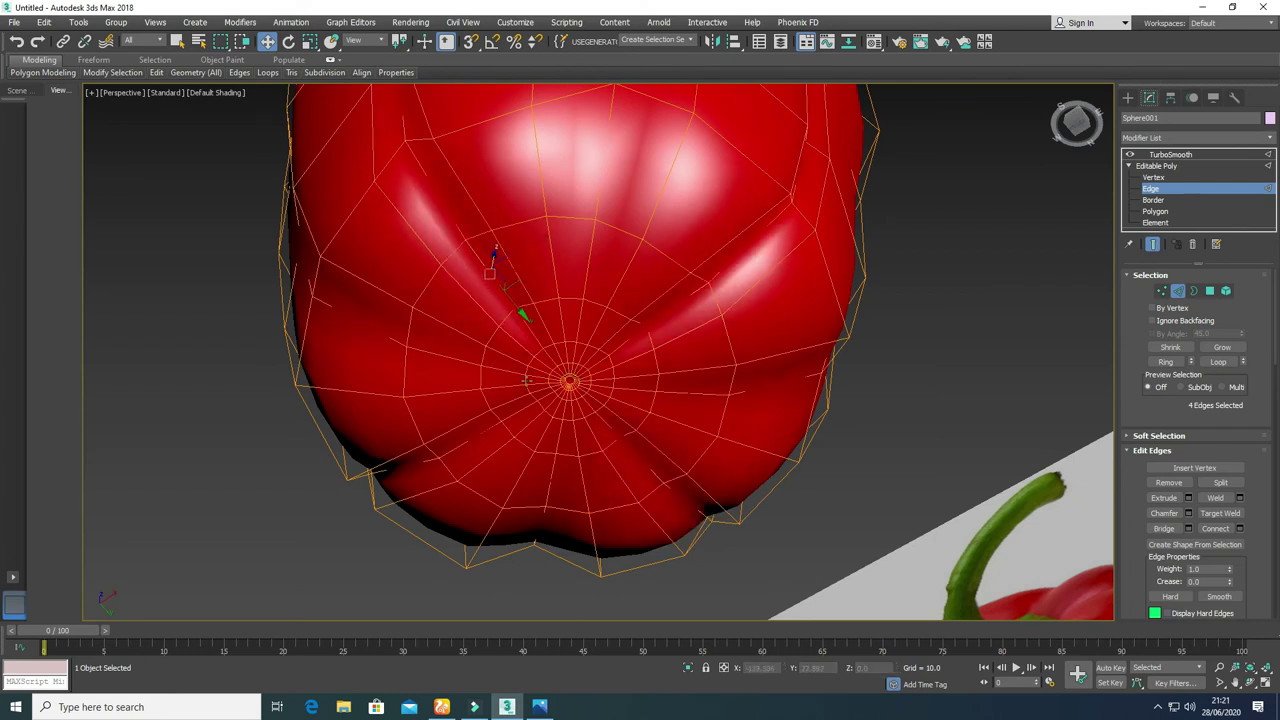
Step: Raise the edge in another of the underside's grooves, then end edge editing and deselect the pepper
click(454, 340)
drag(450, 341, 453, 326)
click(698, 392)
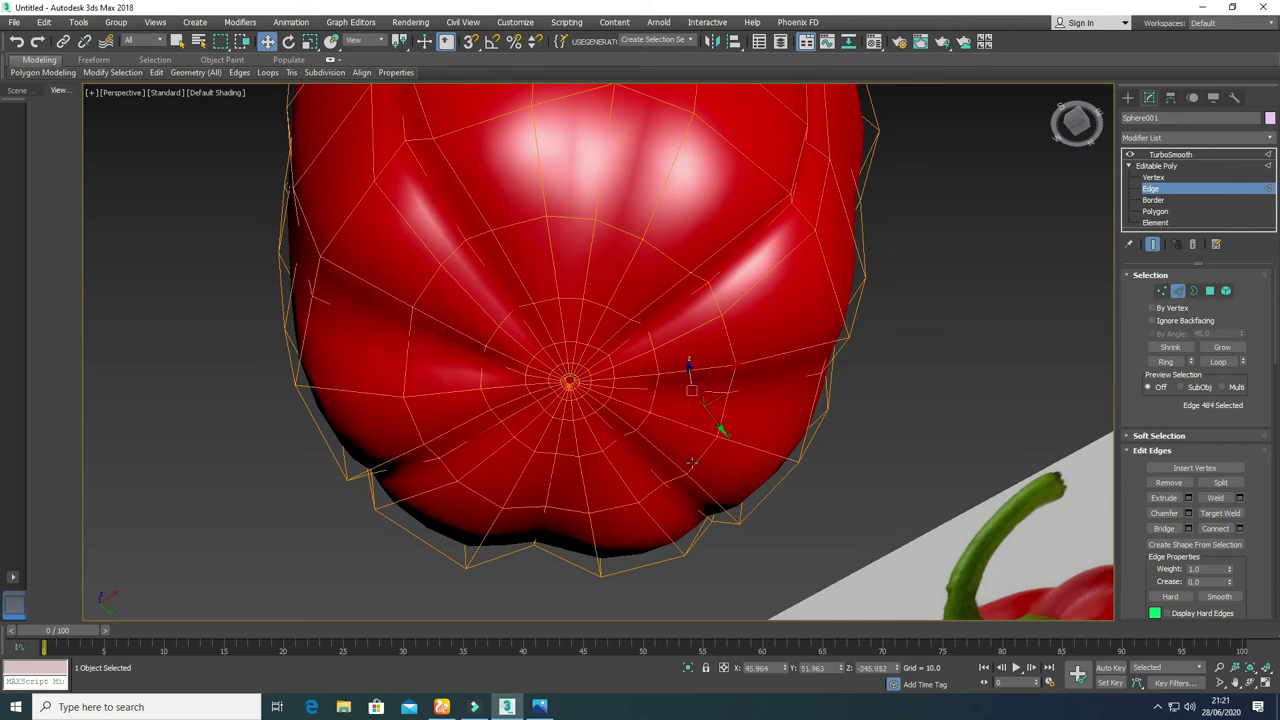
click(651, 470)
scroll(580, 413, down, 3)
alt+middle_drag(580, 413, 702, 415)
scroll(641, 428, down, 5)
click(1178, 291)
click(839, 440)
Step: Set the red value of the green 02 - Default material's diffuse color to 60
key(m)
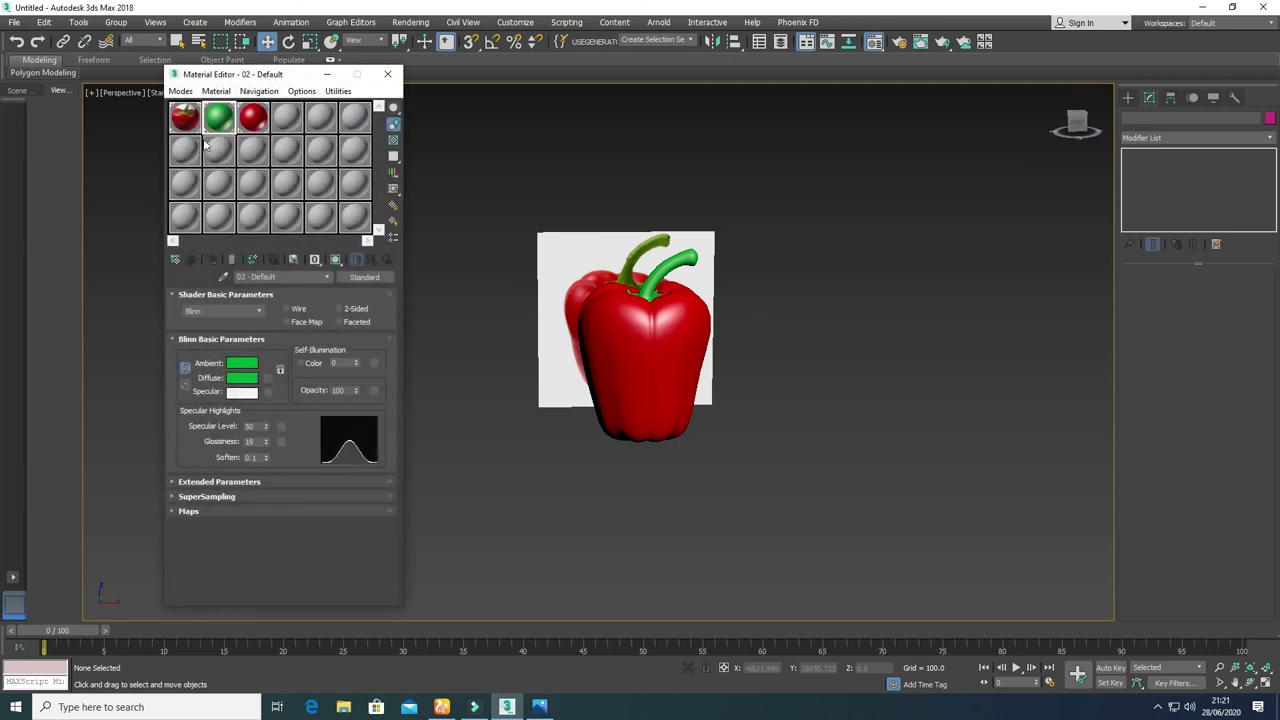
click(244, 381)
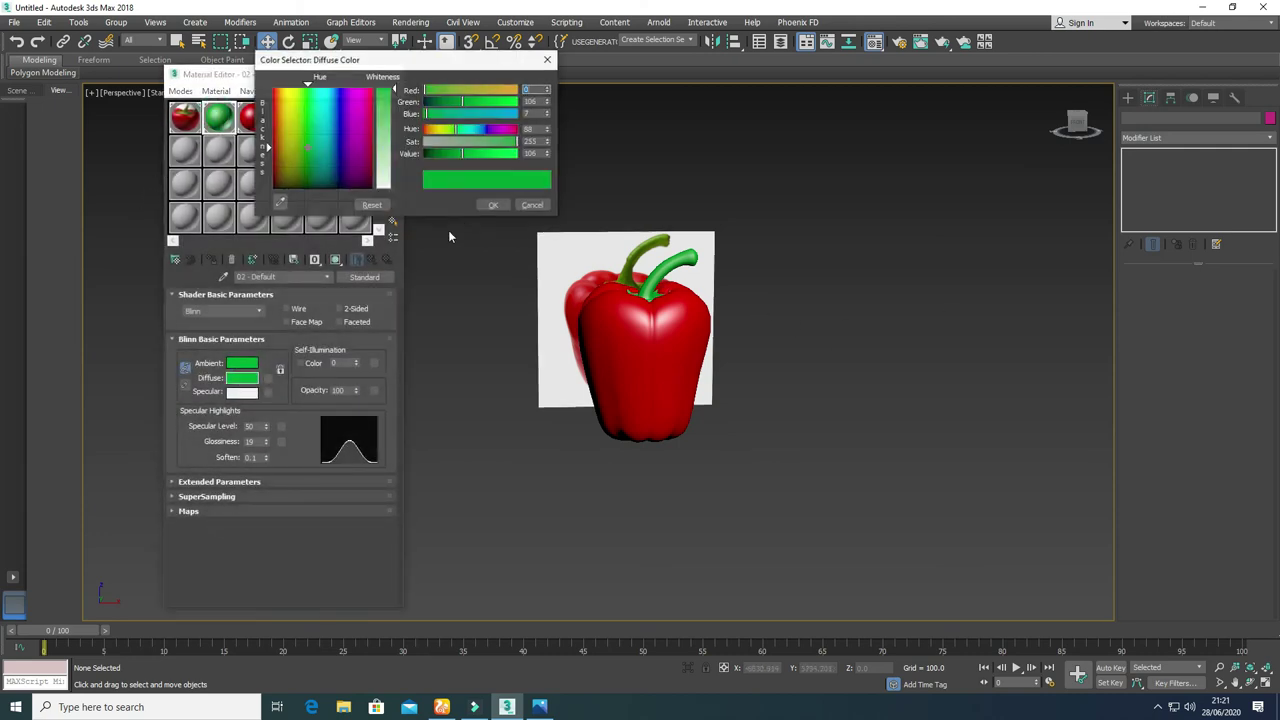
click(445, 88)
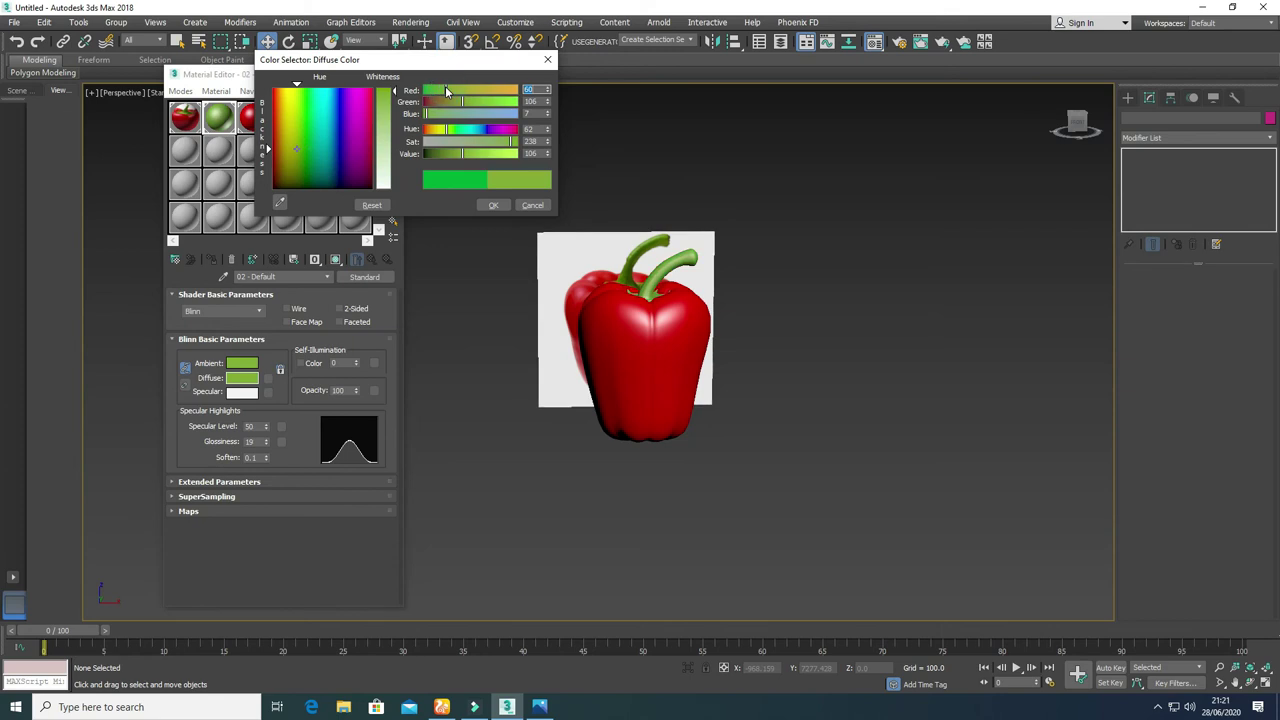
click(492, 204)
click(388, 74)
Step: Select the cap and start vertex editing with its stem framed in the front view
click(685, 251)
key(alt+w)
scroll(957, 258, down, 8)
scroll(420, 216, down, 3)
scroll(419, 218, down, 5)
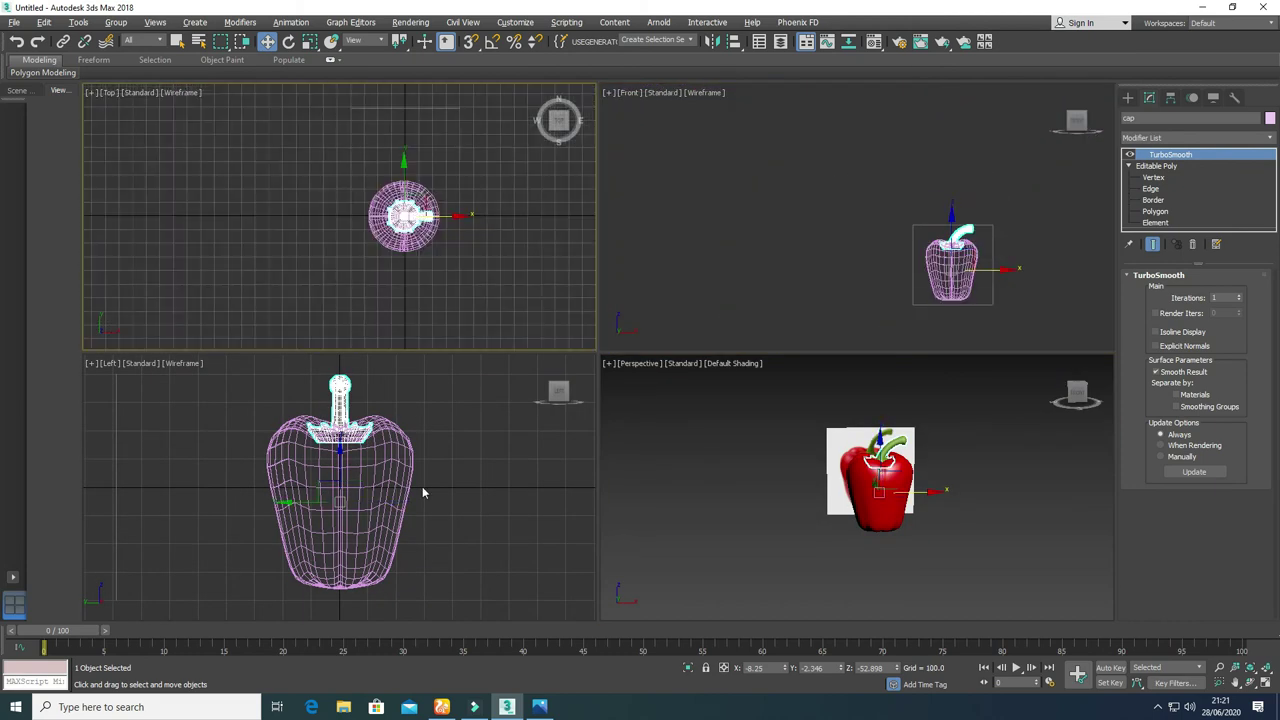
scroll(424, 491, down, 5)
middle_drag(907, 221, 814, 197)
scroll(868, 245, up, 5)
scroll(870, 228, up, 3)
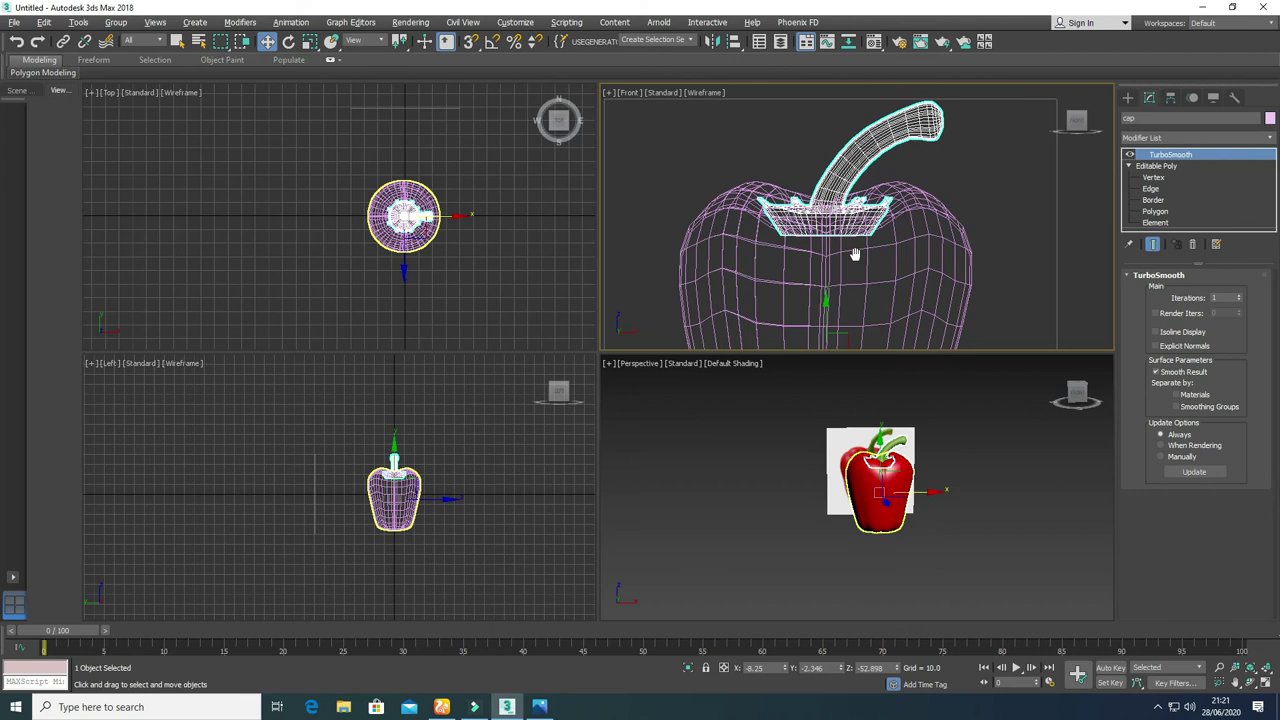
click(1155, 177)
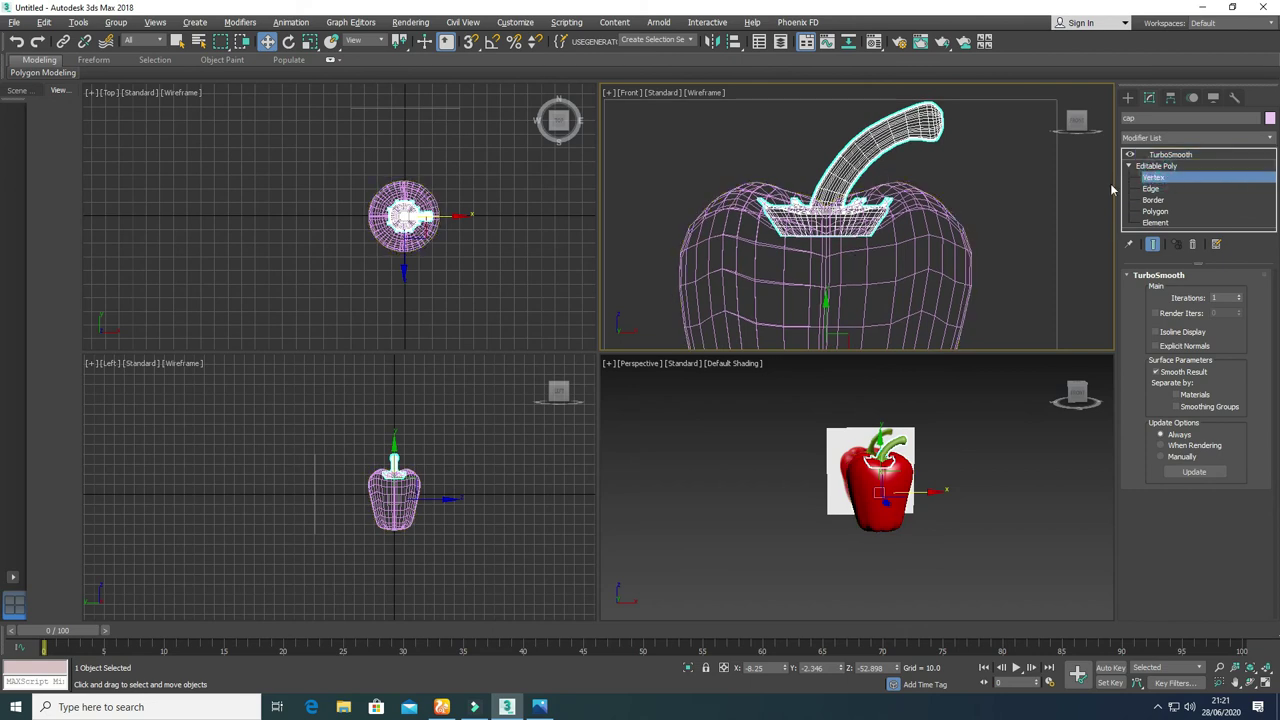
click(962, 129)
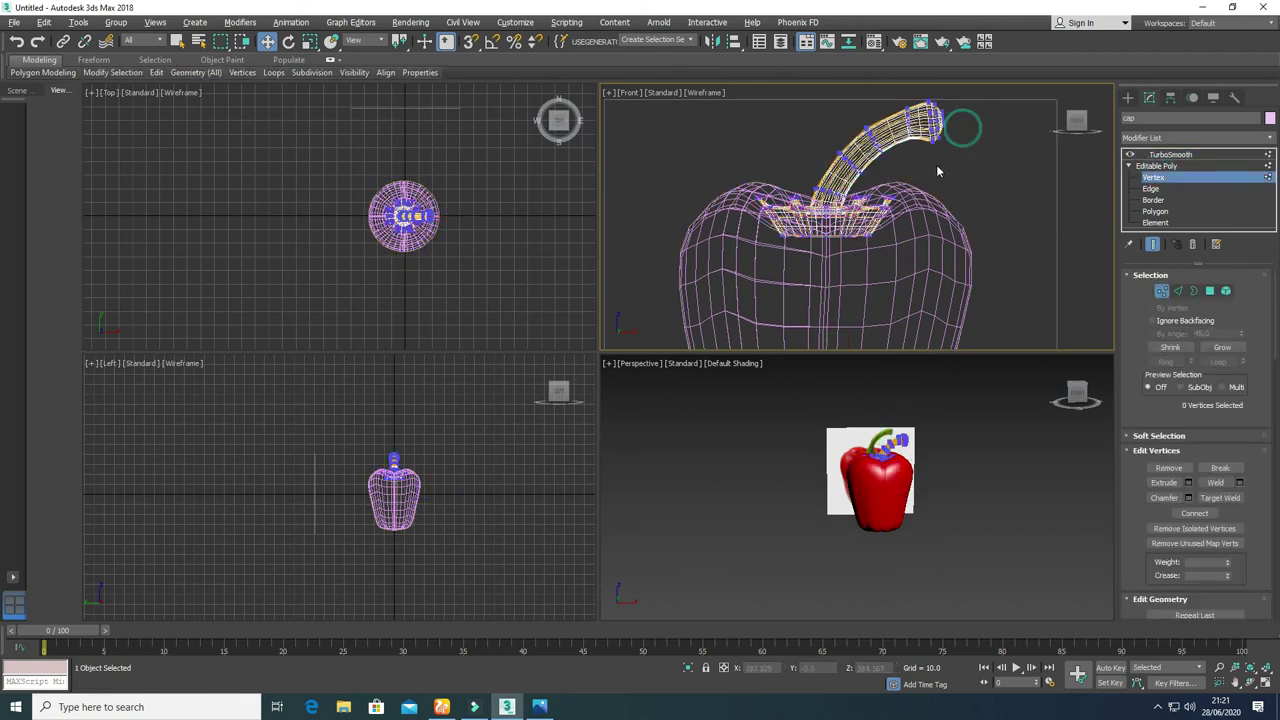
Step: Select the vertex ring just behind the stem's end face in the front view and move it to about X 195, Z 366
key(alt+w)
middle_drag(774, 177, 749, 209)
scroll(748, 211, down, 2)
drag(700, 150, 760, 266)
middle_drag(762, 255, 756, 317)
scroll(737, 249, up, 4)
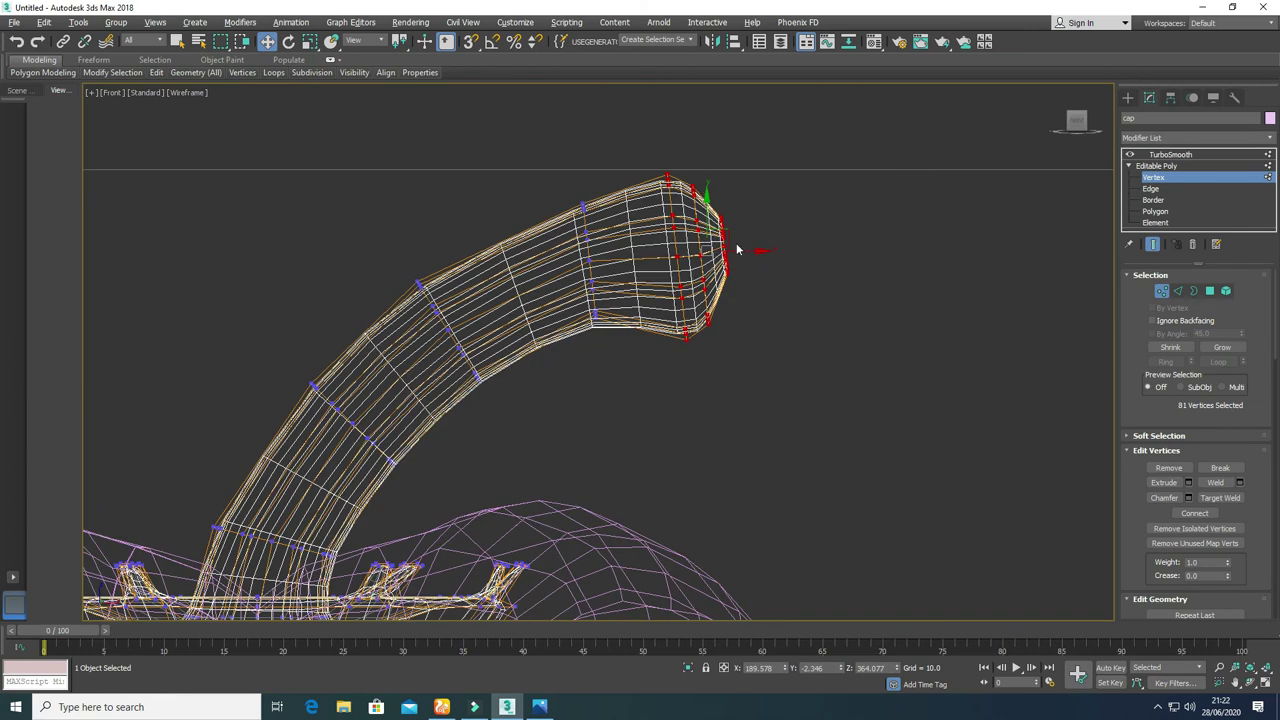
drag(687, 160, 720, 334)
scroll(709, 257, up, 3)
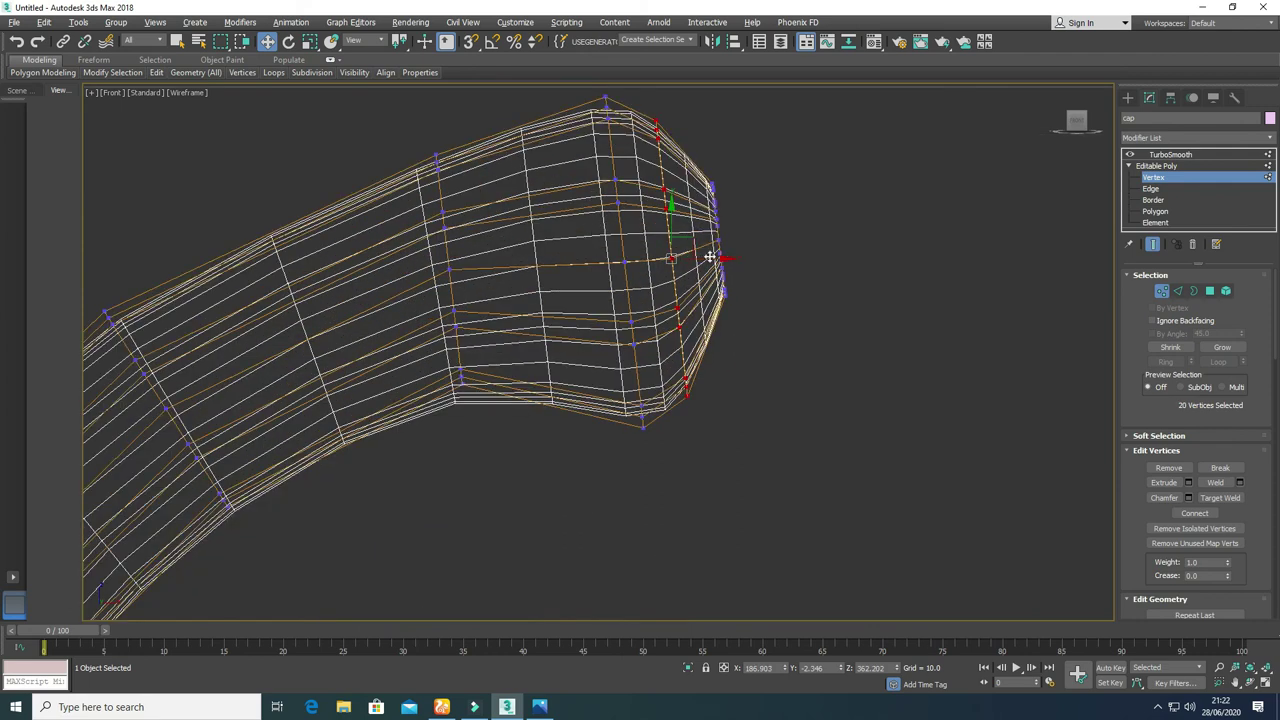
drag(681, 247, 728, 229)
Step: Return to the maximized perspective view, end vertex editing and deselect the cap
scroll(705, 291, down, 5)
key(alt+w)
right_click(886, 420)
key(alt+w)
scroll(683, 248, up, 2)
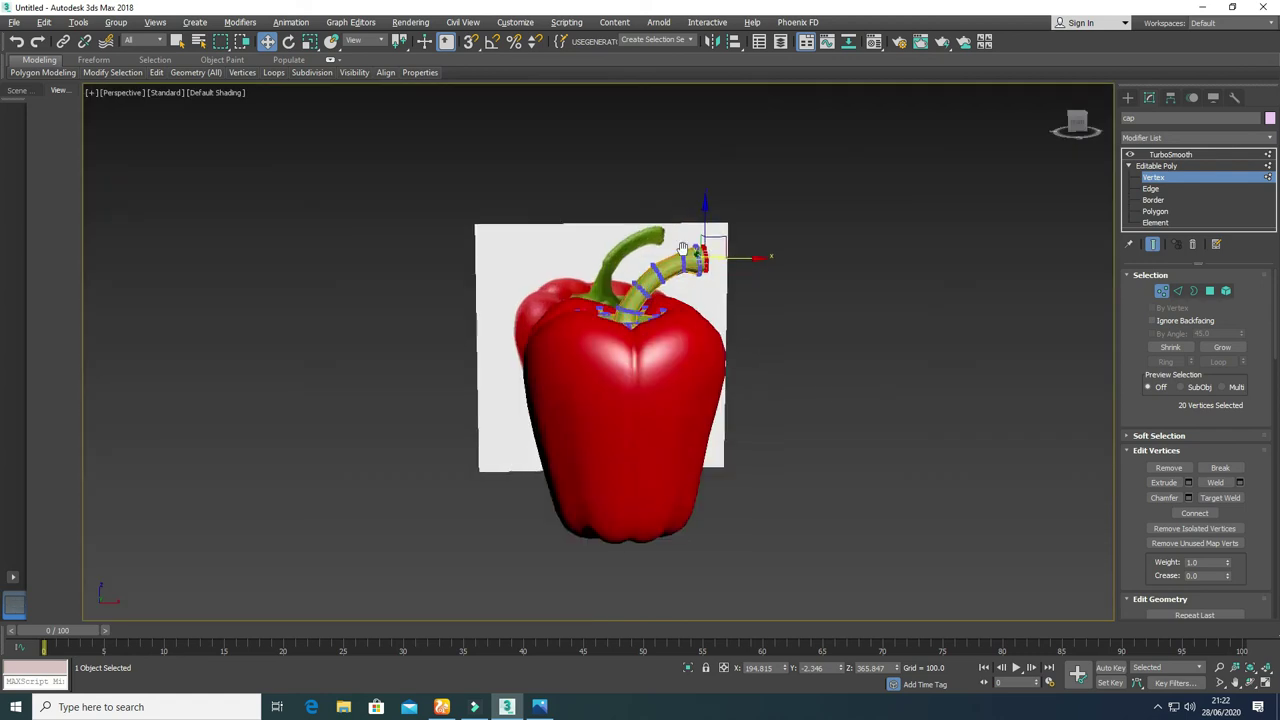
scroll(682, 248, up, 2)
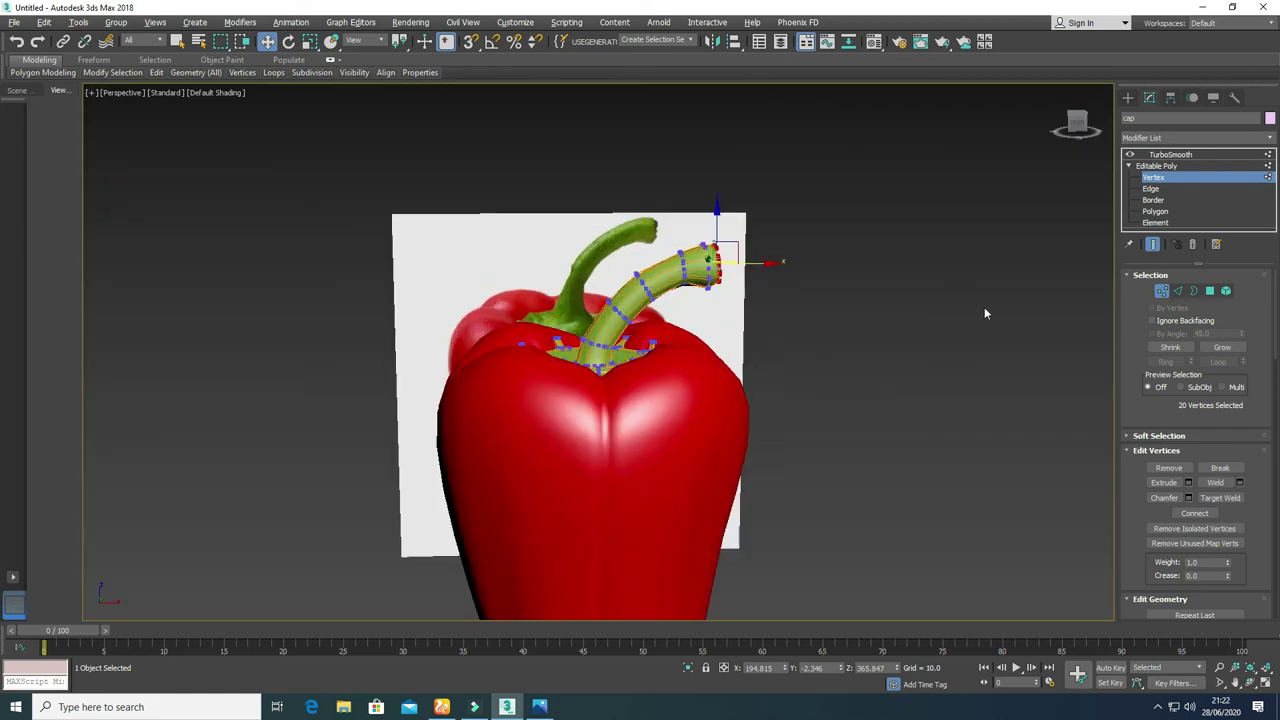
click(1161, 291)
click(844, 473)
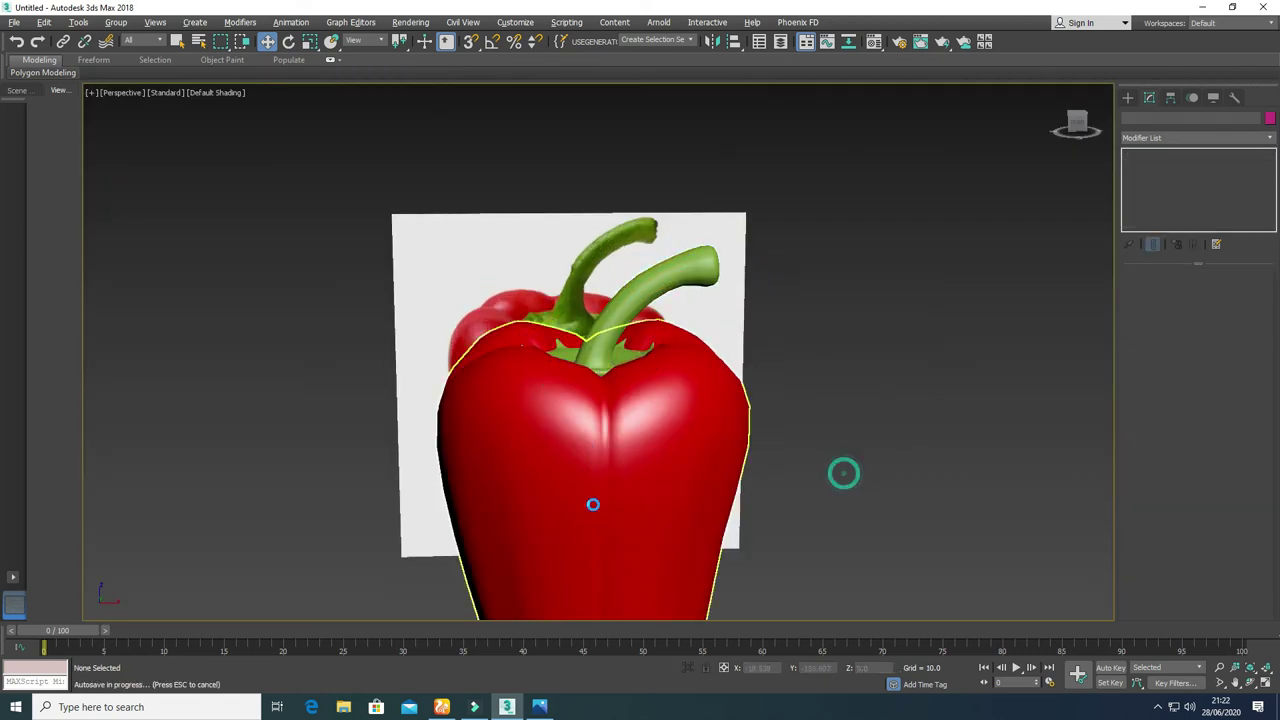
Step: Select the red pepper and start editing its edges
scroll(593, 504, down, 2)
middle_drag(593, 504, 605, 380)
alt+middle_drag(705, 432, 678, 462)
click(678, 462)
scroll(678, 462, up, 5)
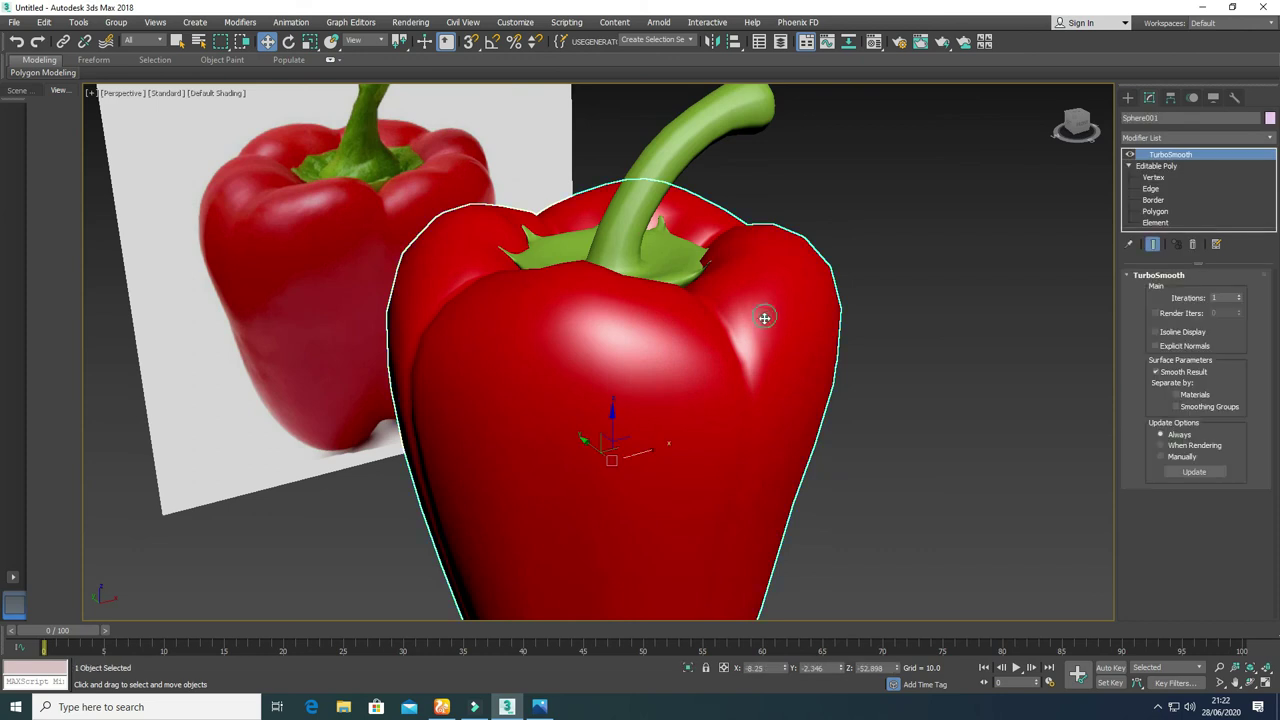
click(1152, 189)
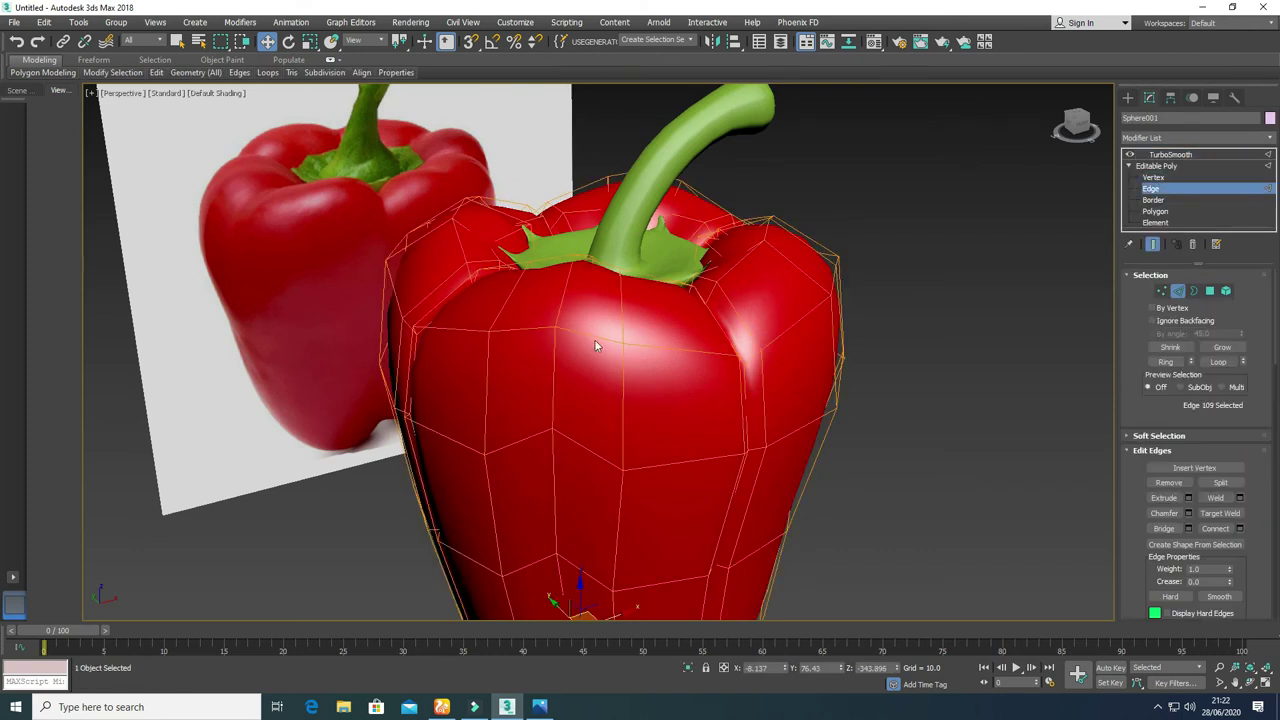
Step: Select five edges on the pepper's inner rim, spread around the green cap
click(569, 272)
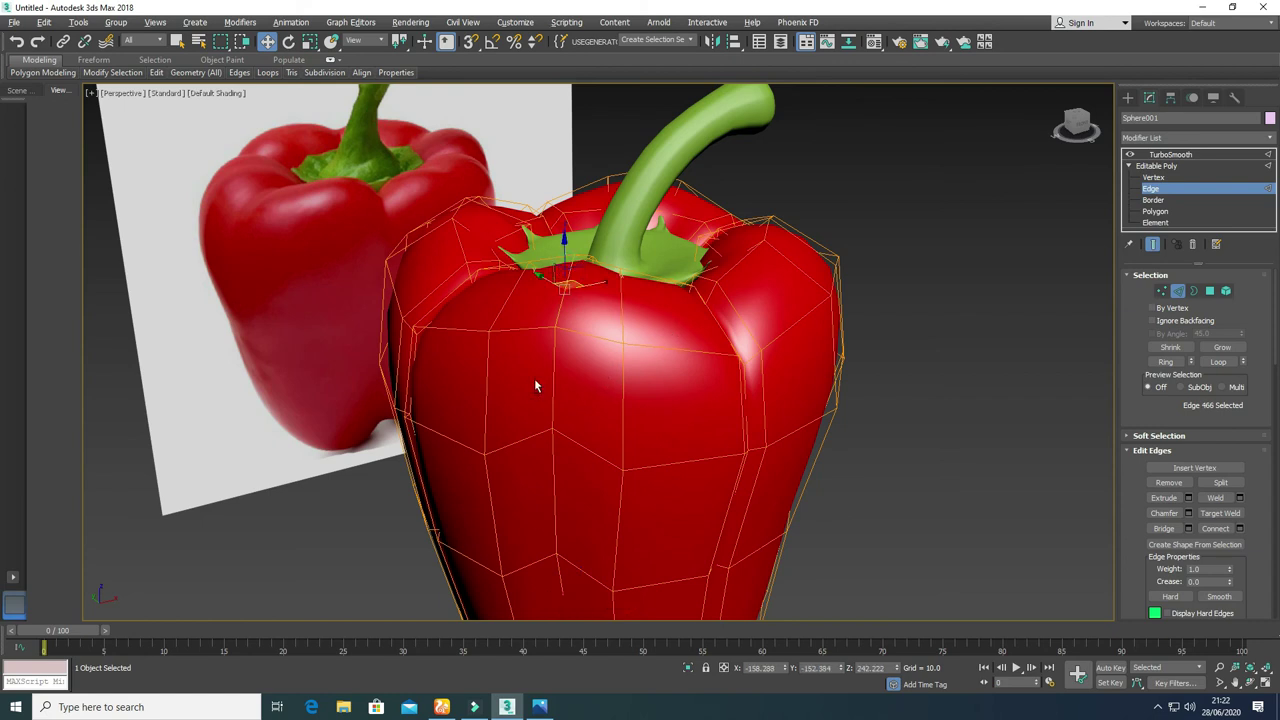
alt+middle_drag(565, 428, 460, 447)
click(636, 252)
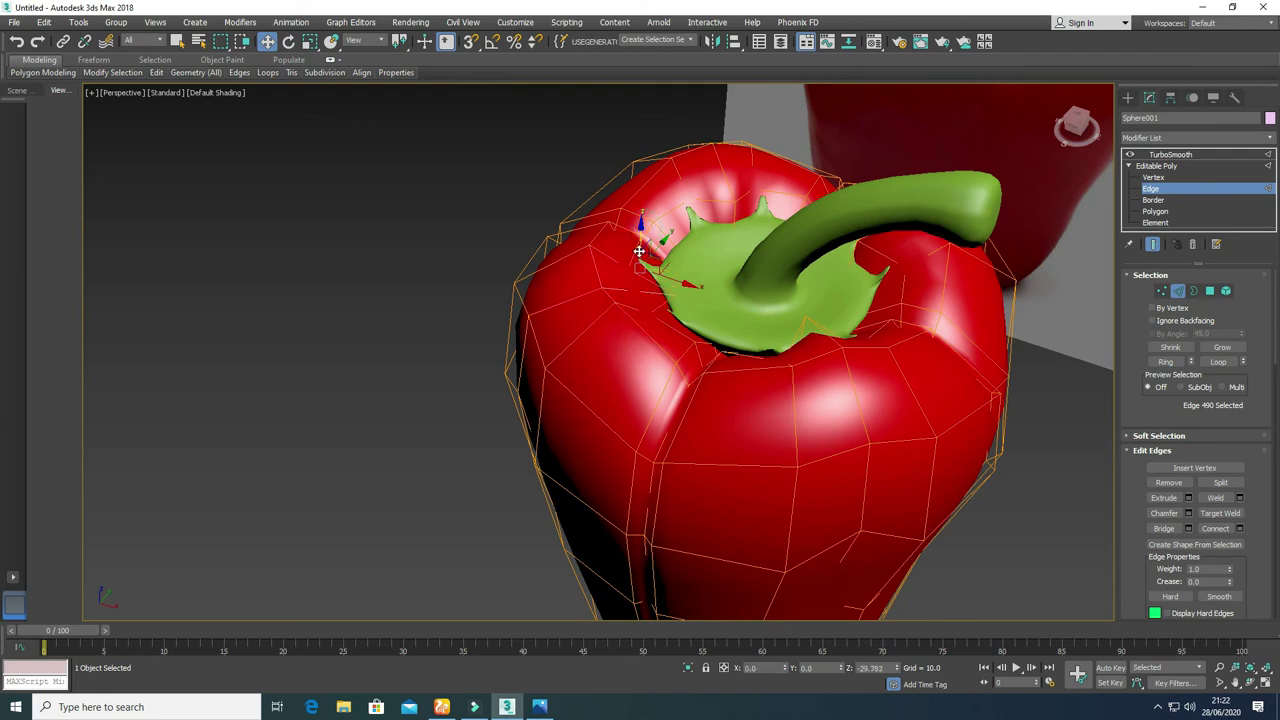
alt+middle_drag(612, 349, 661, 369)
ctrl+click(832, 234)
alt+middle_drag(776, 308, 709, 365)
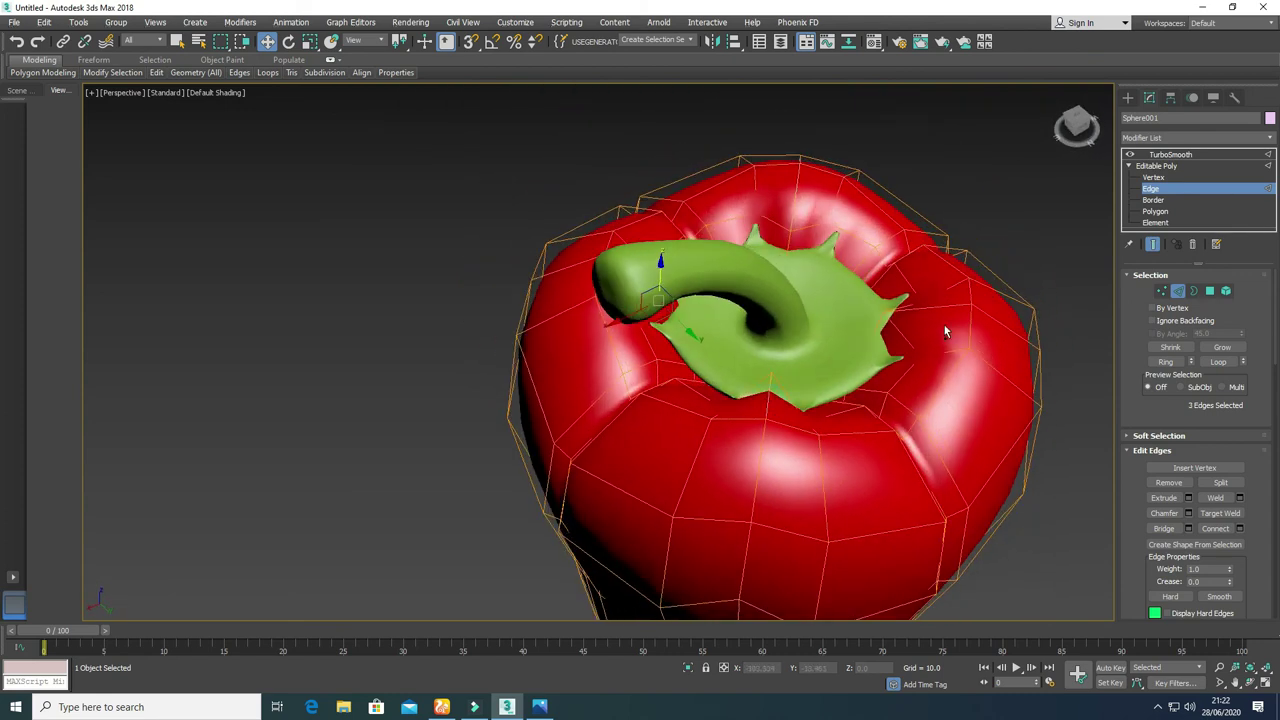
scroll(776, 421, down, 2)
alt+middle_drag(727, 420, 693, 370)
ctrl+click(701, 365)
scroll(723, 382, up, 3)
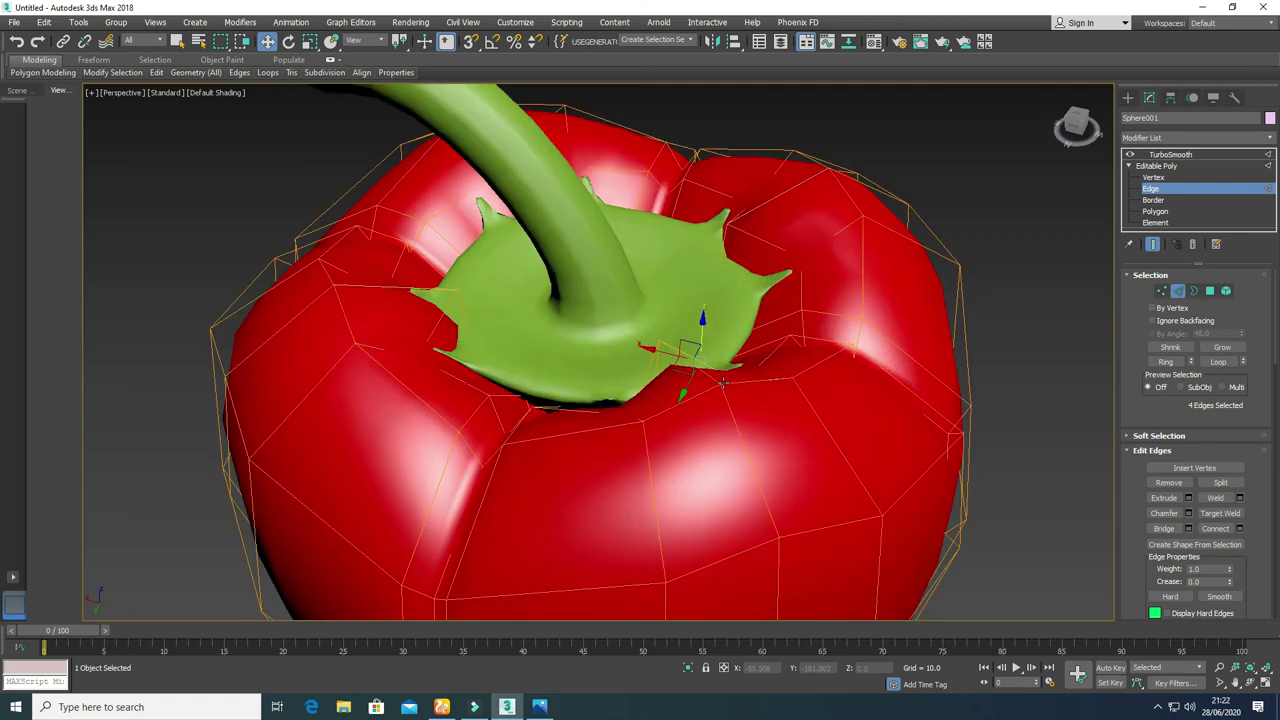
alt+click(696, 373)
ctrl+click(687, 367)
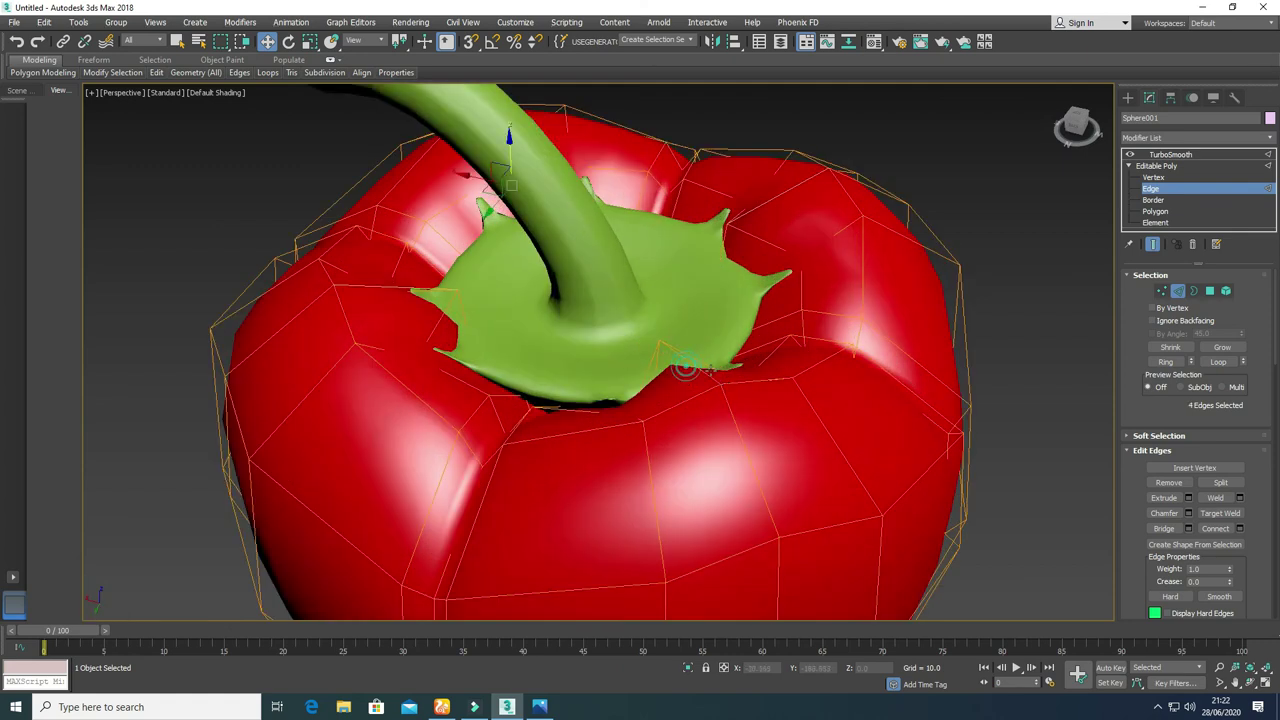
ctrl+click(688, 365)
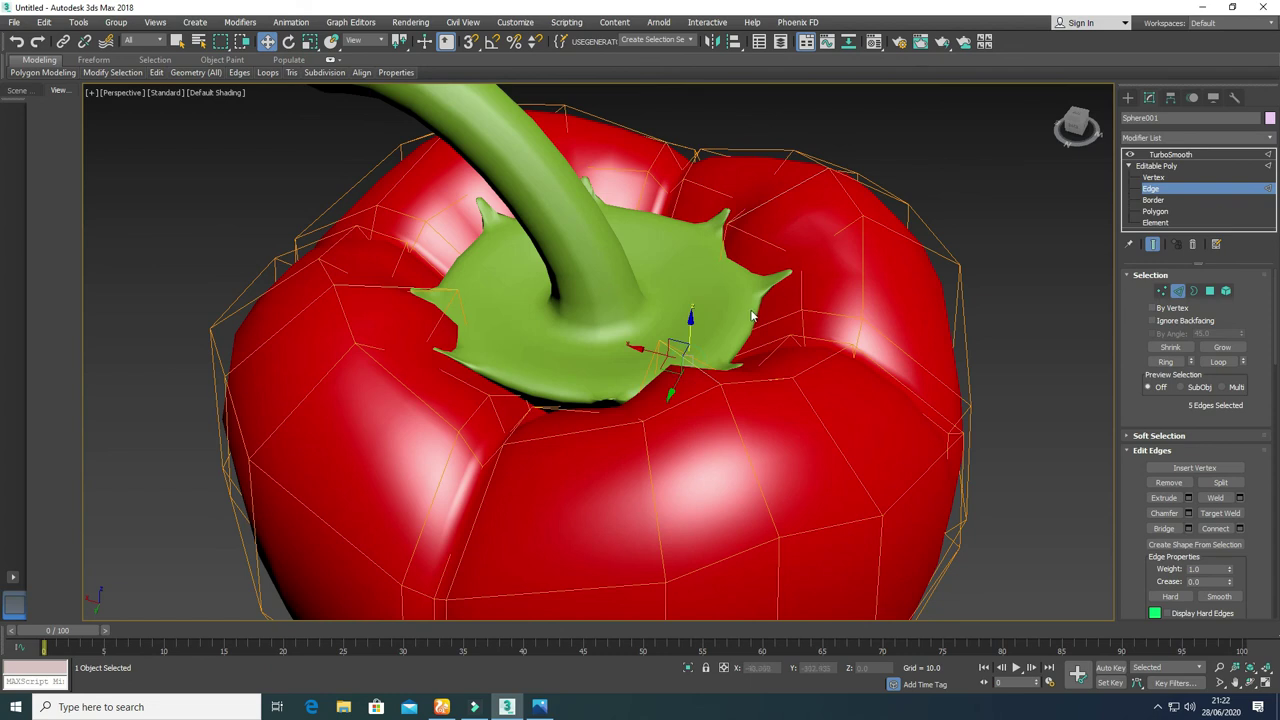
Step: Lower the five selected rim edges slightly, then end edge editing and deselect the pepper
scroll(752, 315, down, 4)
alt+middle_drag(617, 372, 729, 343)
scroll(800, 300, up, 2)
drag(815, 183, 814, 228)
scroll(634, 359, down, 4)
alt+middle_drag(602, 387, 694, 380)
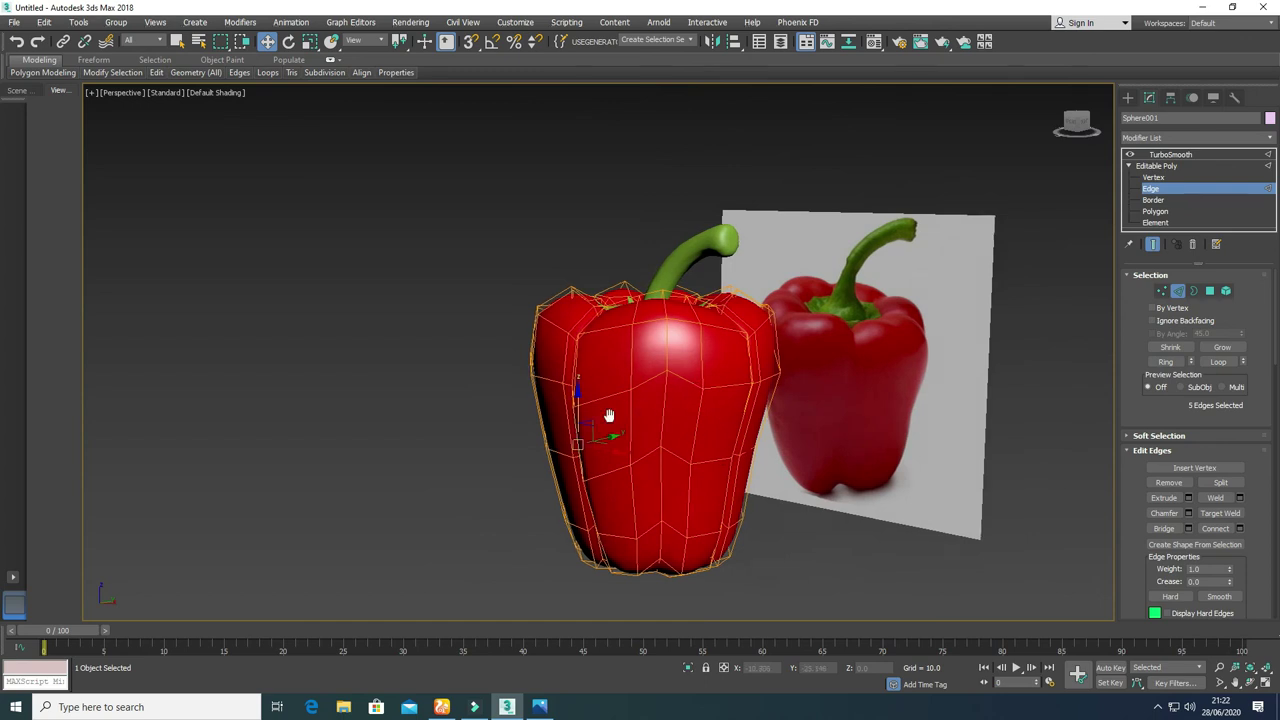
middle_drag(609, 416, 469, 426)
click(1151, 190)
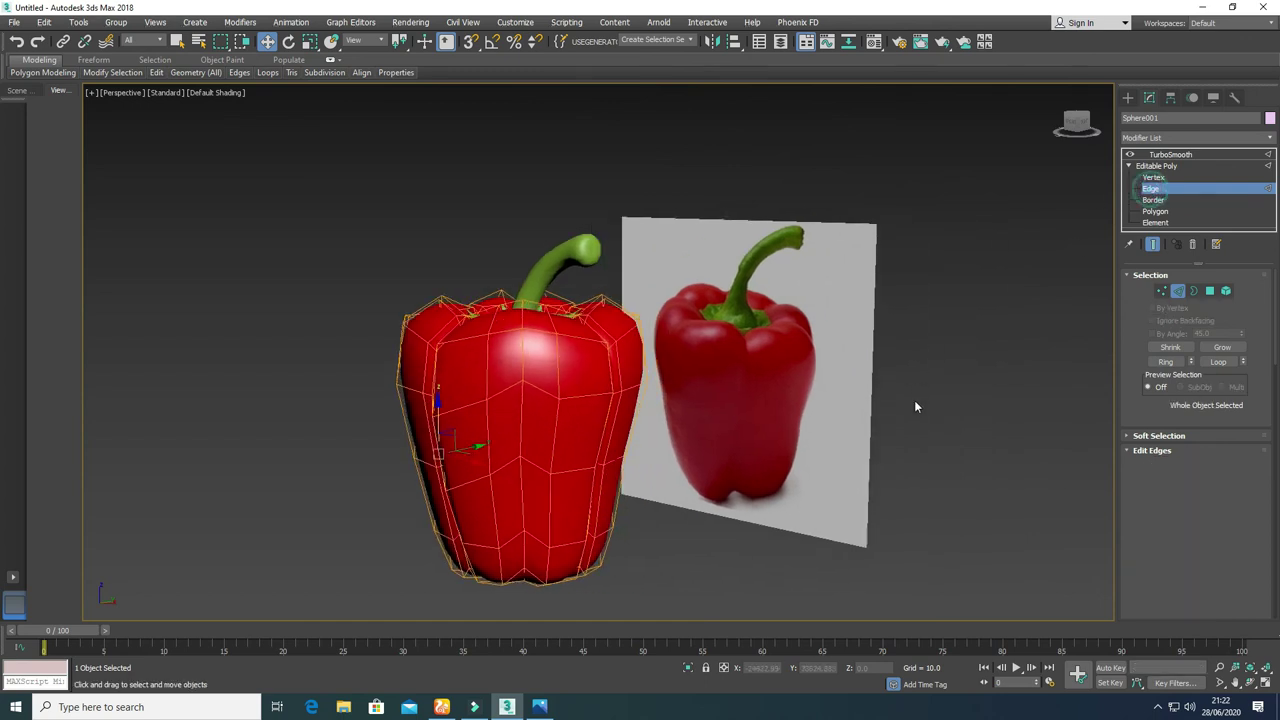
click(914, 434)
Step: Delete the reference image plane behind the pepper
scroll(685, 456, down, 4)
mouse_move(617, 474)
alt+middle_down()
mouse_move(703, 483)
mouse_move(600, 438)
mouse_move(605, 456)
alt+middle_up()
scroll(615, 440, up, 5)
scroll(609, 442, down, 3)
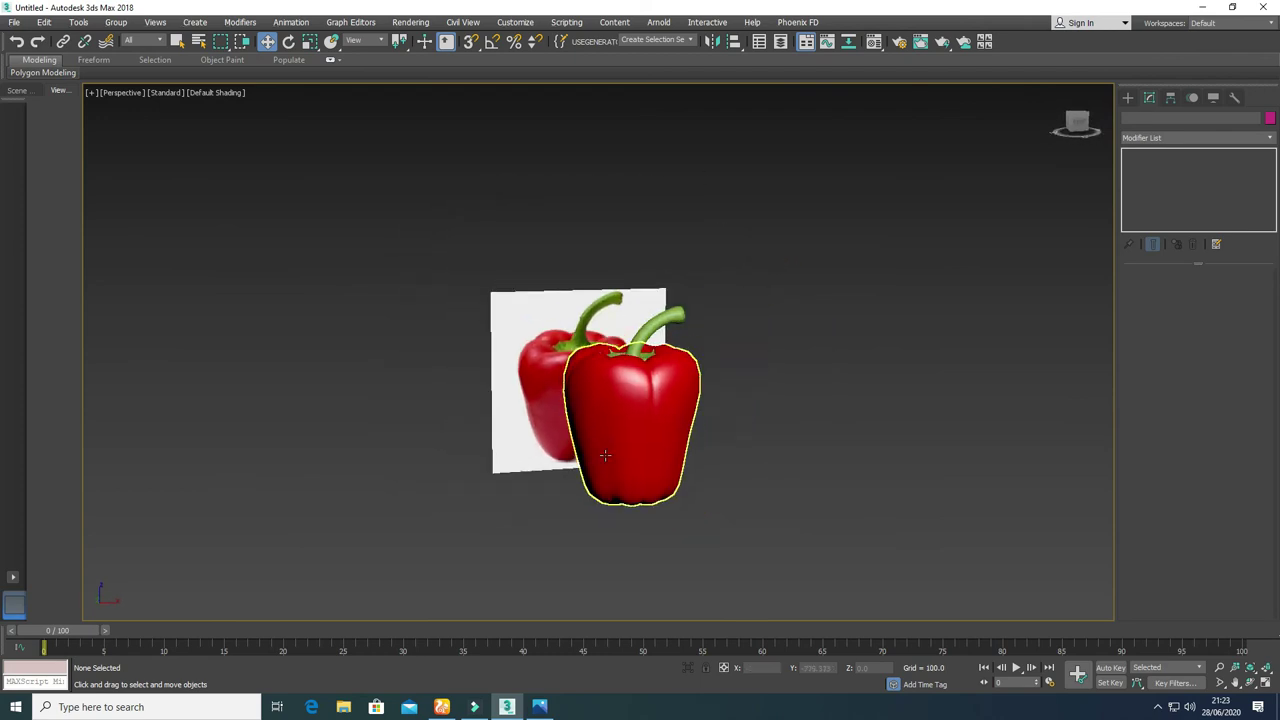
click(676, 470)
click(528, 397)
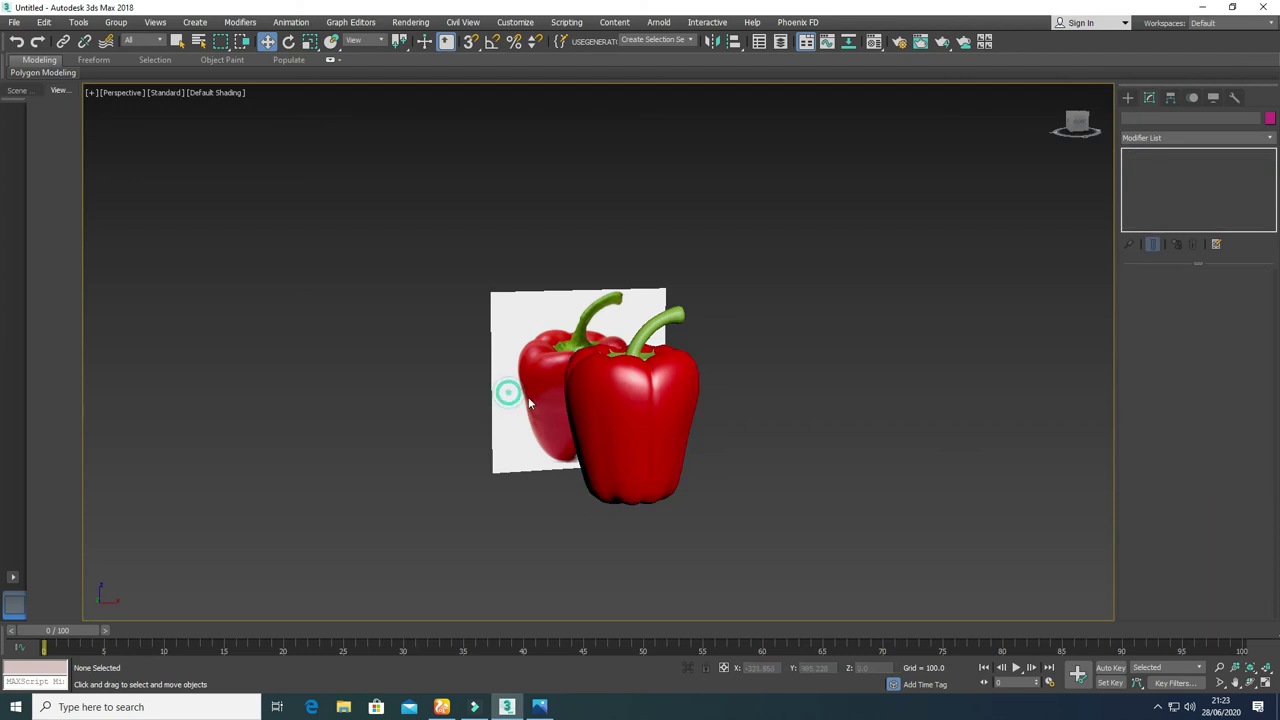
right_click(528, 397)
click(553, 308)
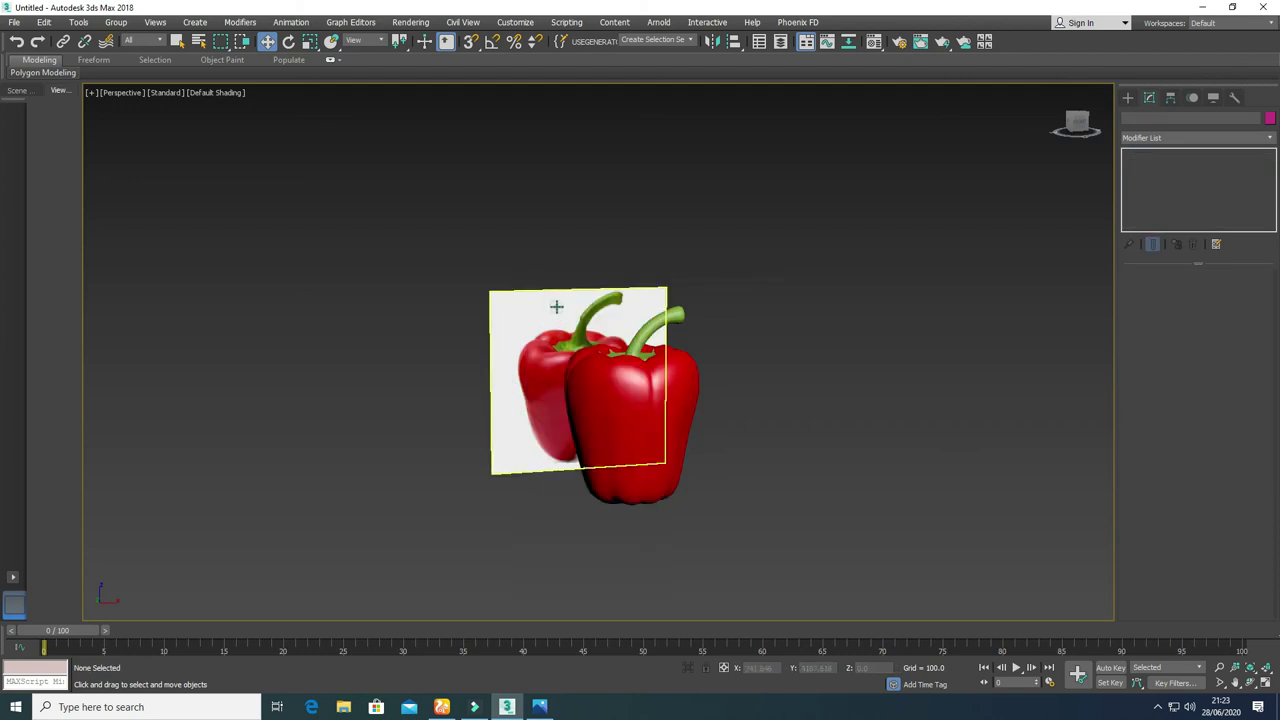
click(565, 350)
key(Delete)
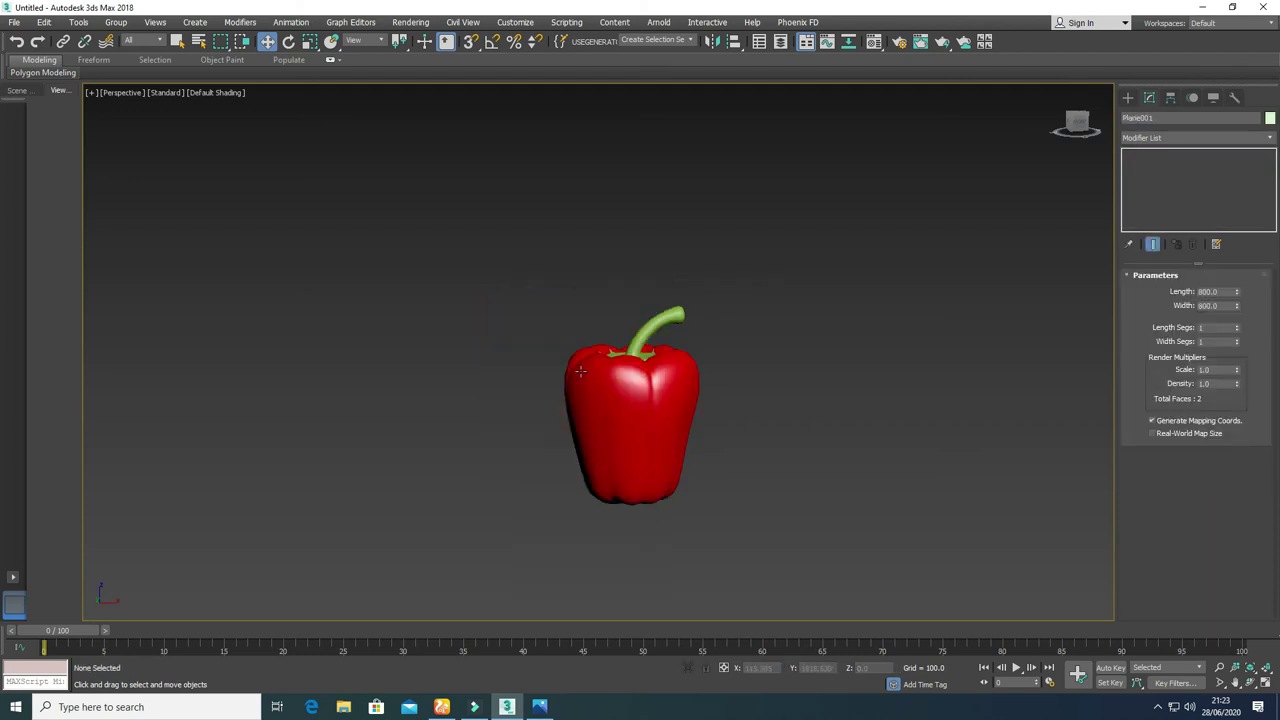
Step: Return to the four-view layout and fit the pepper in all views
click(1266, 668)
click(1265, 682)
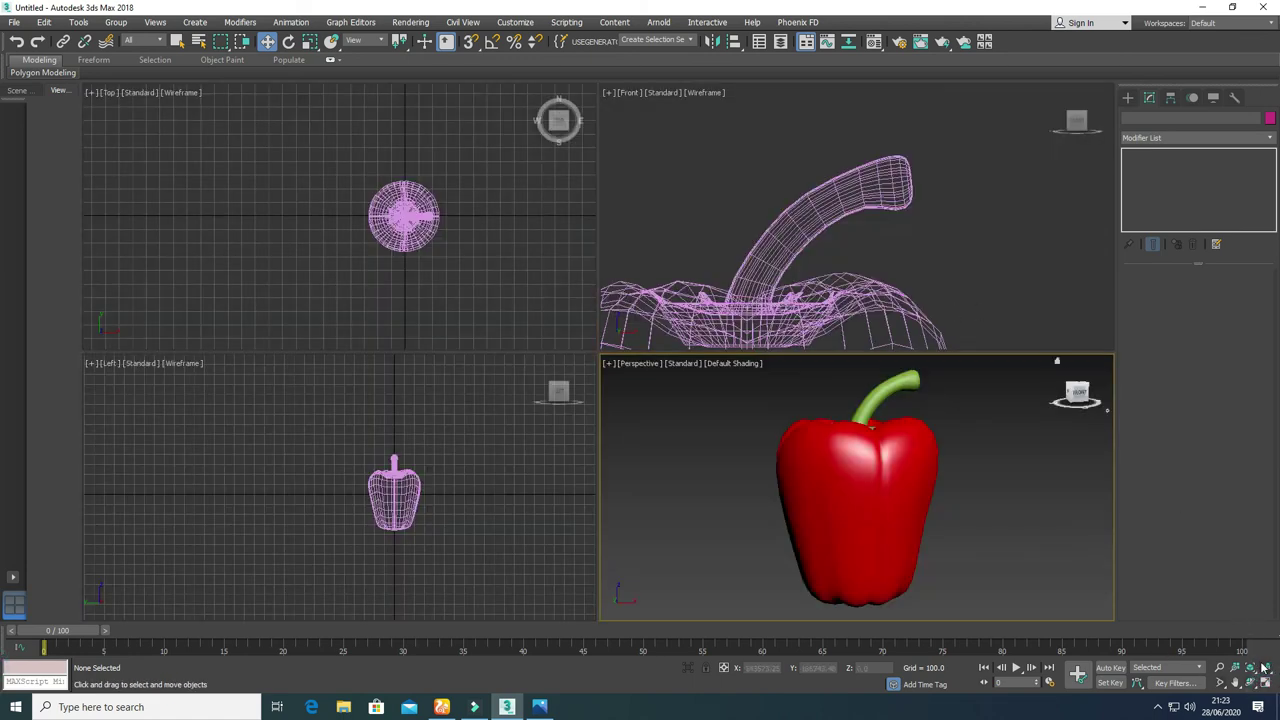
click(1265, 668)
click(478, 441)
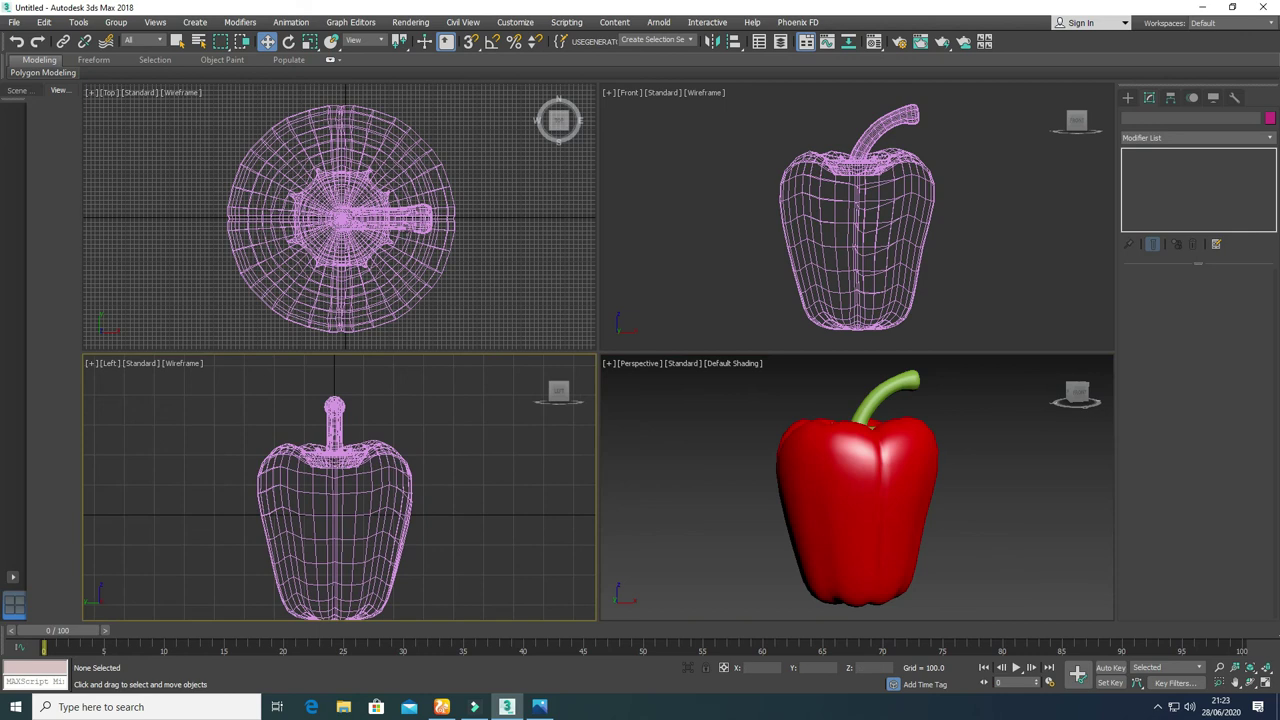
scroll(404, 220, down, 2)
Step: Show the model shaded with edged faces in the front and perspective views
click(846, 218)
key(F3)
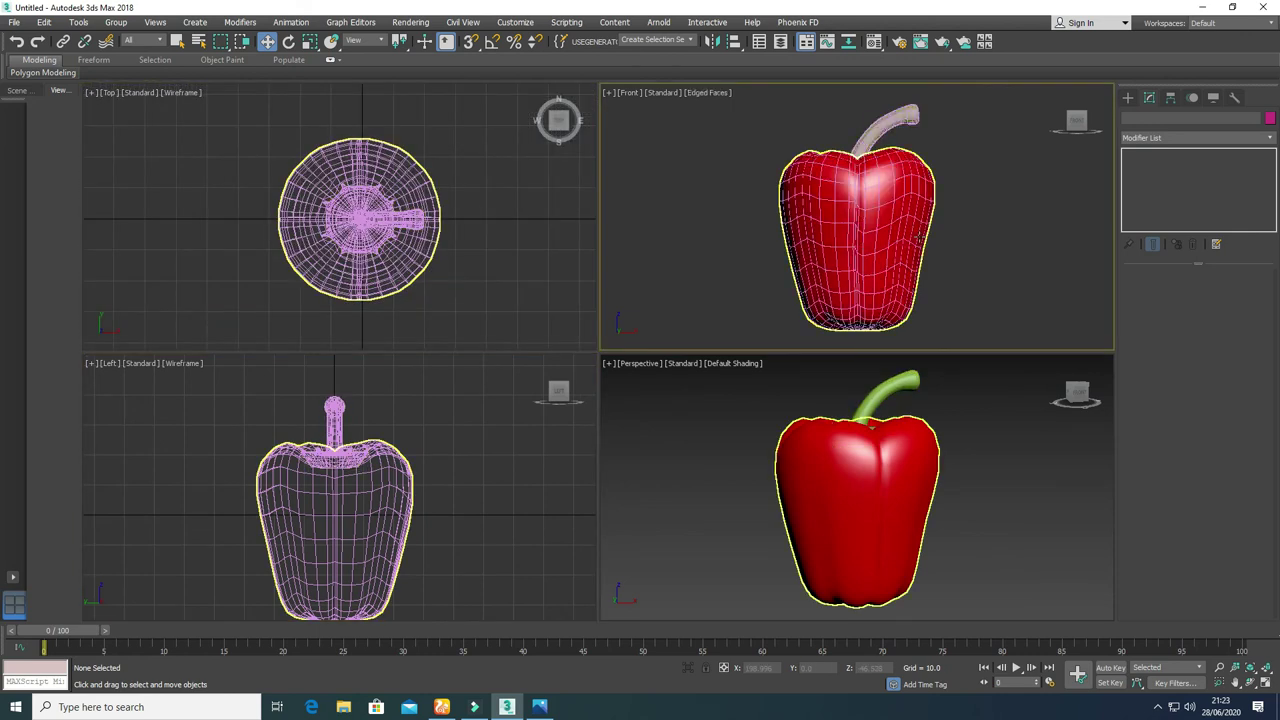
click(712, 272)
click(810, 562)
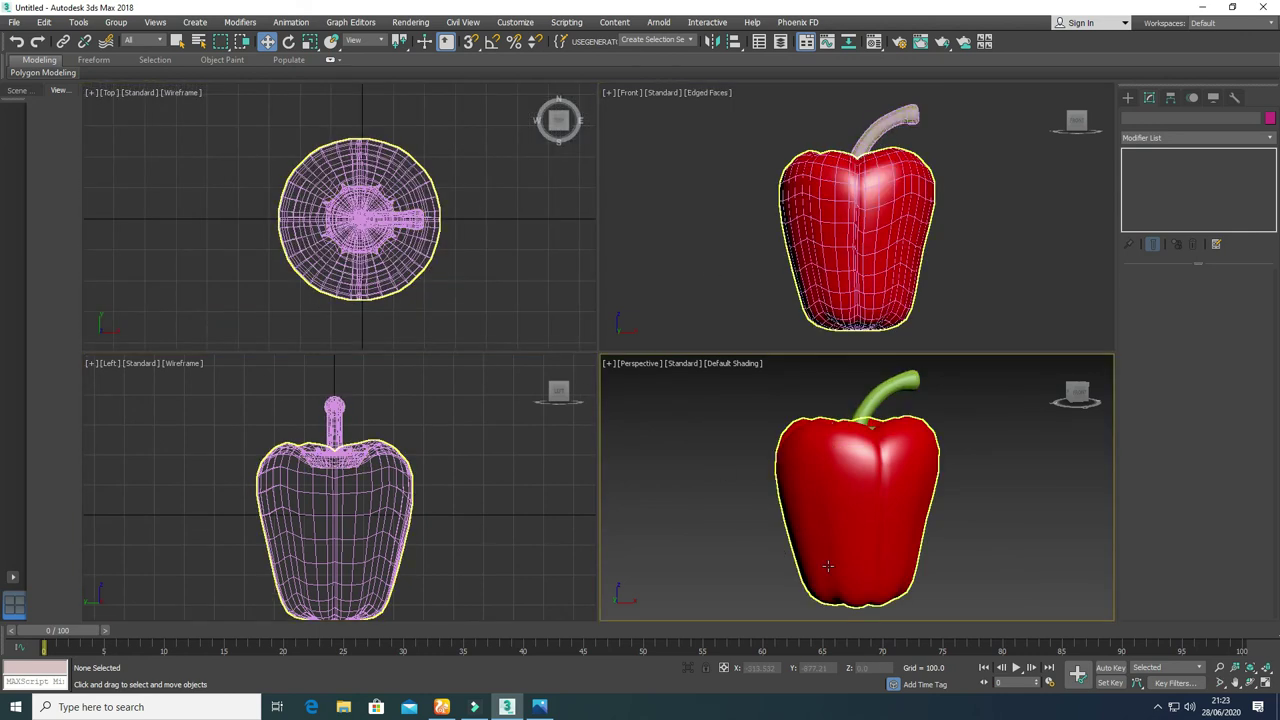
scroll(827, 564, down, 3)
alt+click(843, 557)
alt+middle_drag(843, 557, 776, 563)
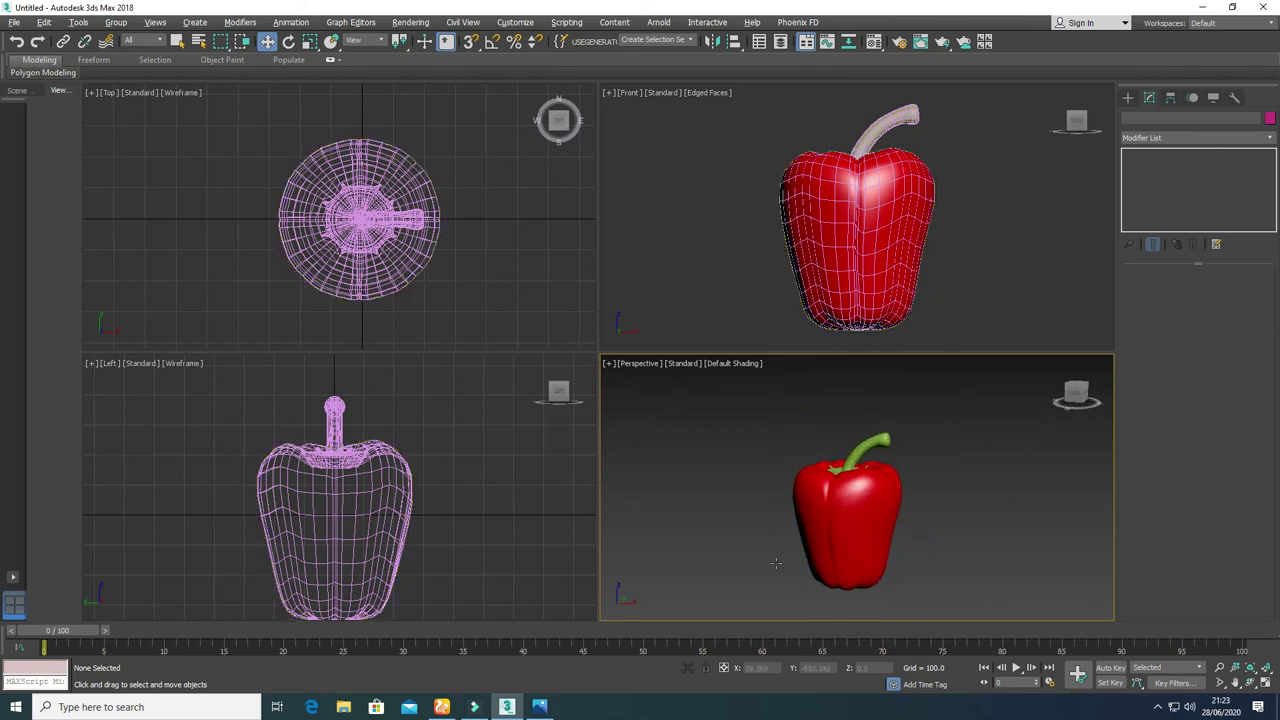
click(800, 555)
key(F4)
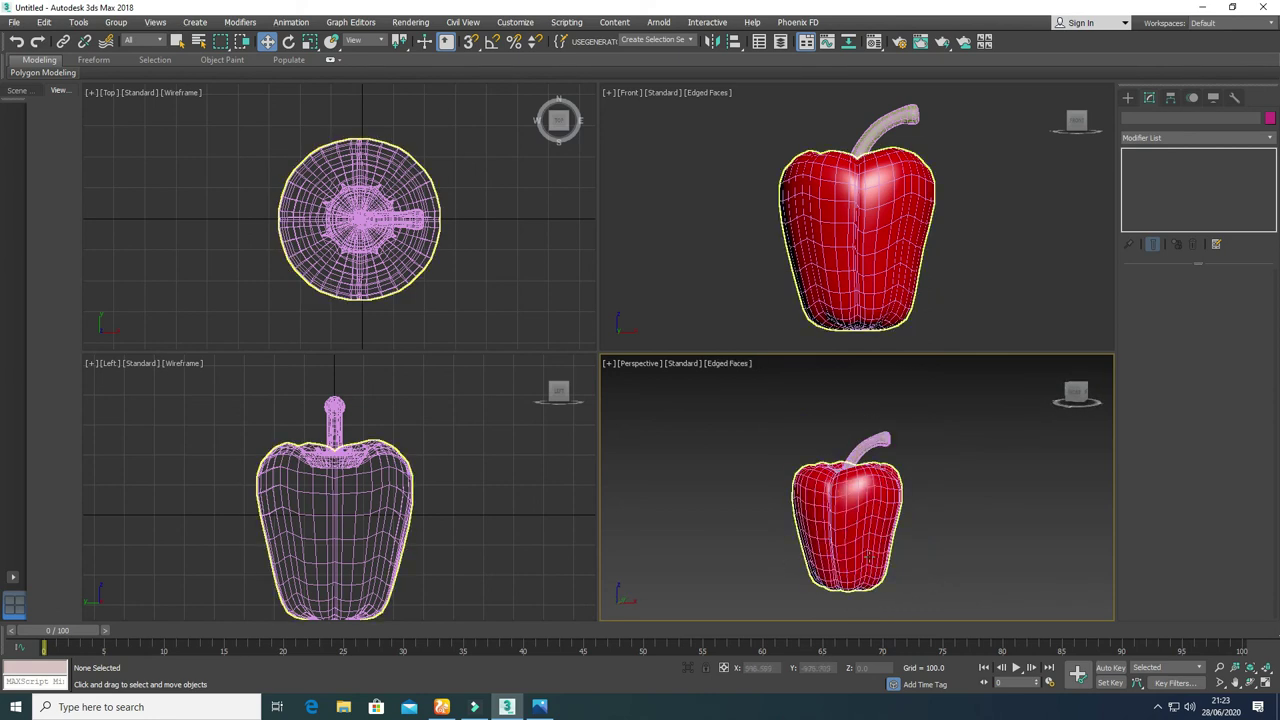
Step: Set the red pepper's object color to black
click(855, 541)
click(1270, 118)
click(745, 384)
click(707, 426)
click(723, 503)
Step: Set the object color of the pepper's stem and cap to black
click(884, 440)
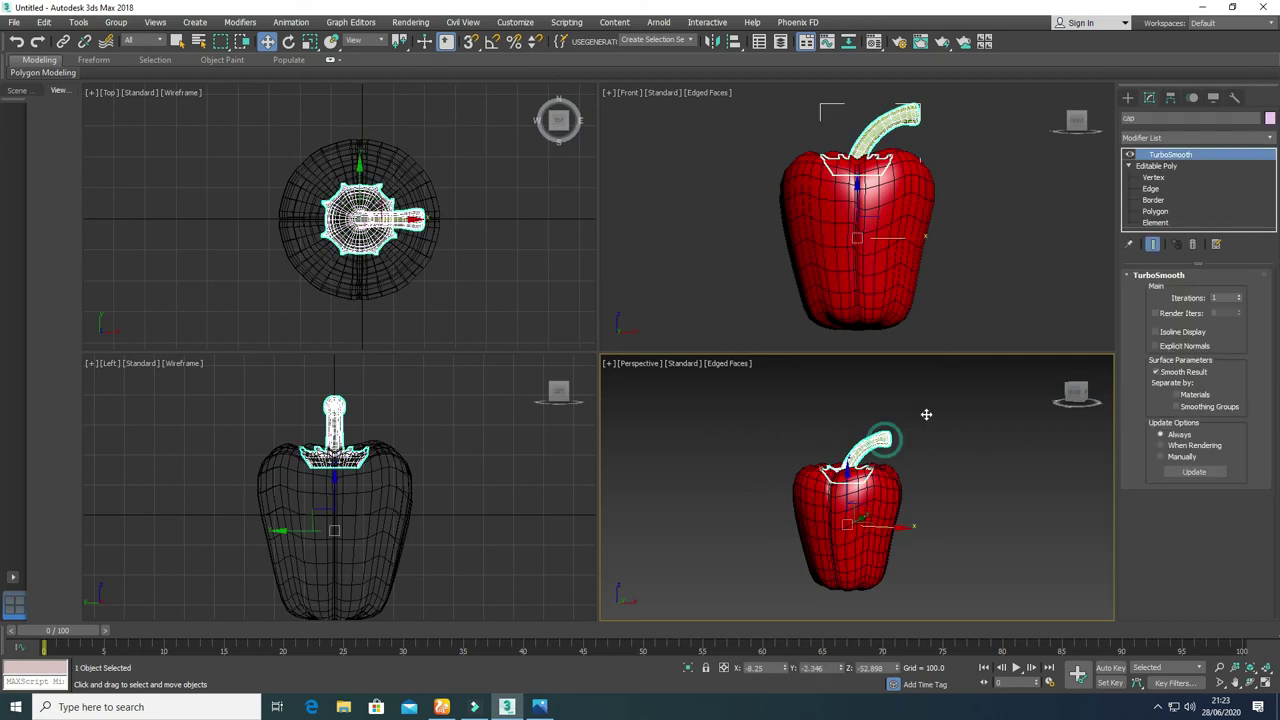
click(1270, 118)
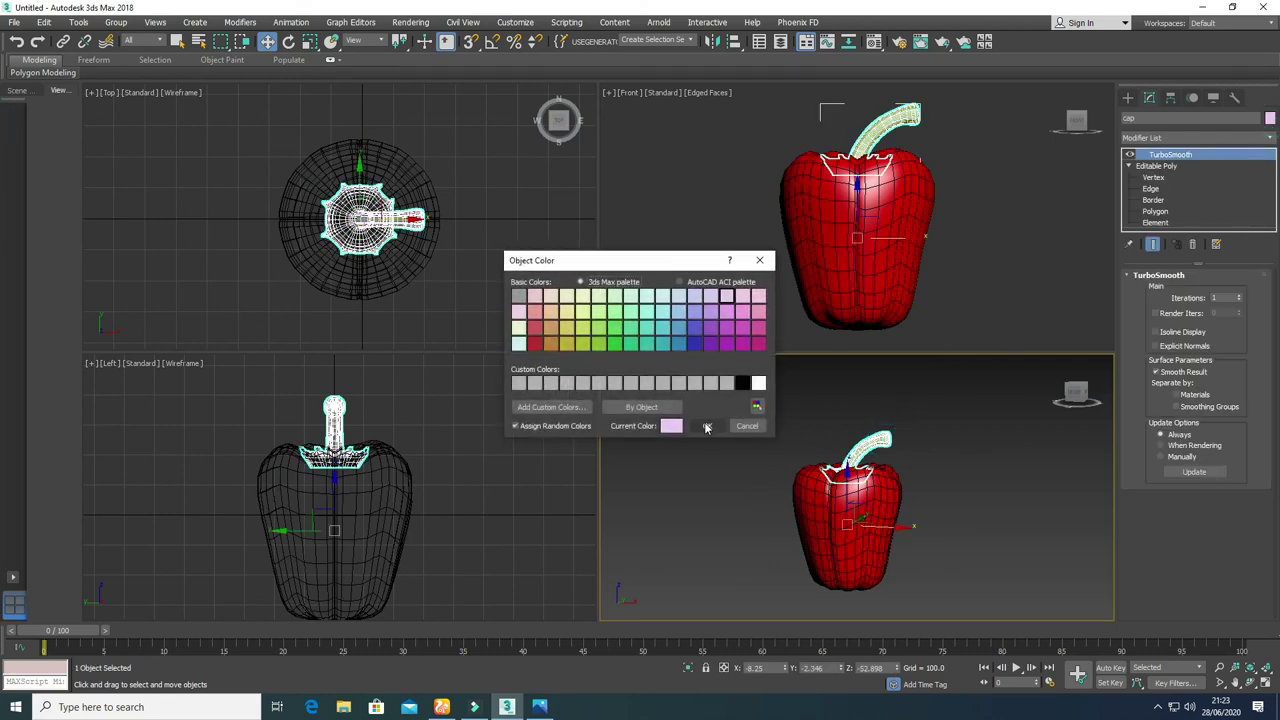
click(745, 384)
click(717, 428)
click(731, 528)
Step: Remove the TurboSmooth modifier from both the pepper body and the stem cap
click(872, 494)
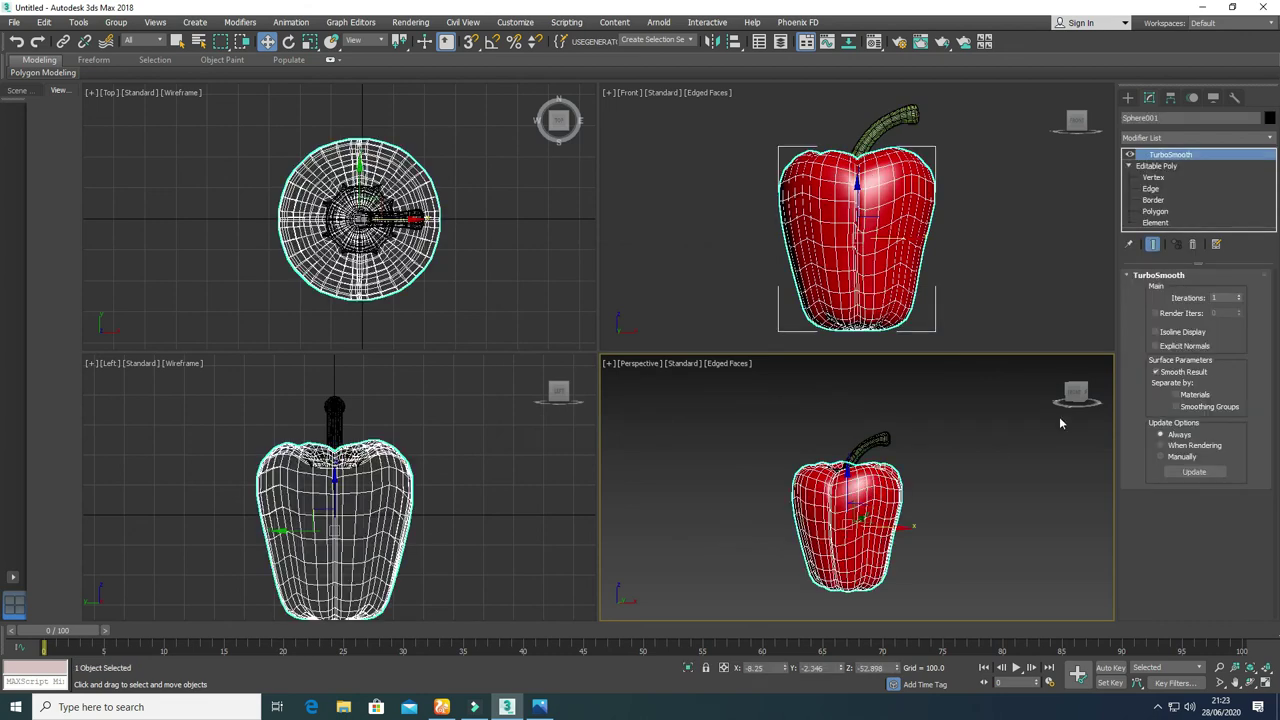
click(1193, 244)
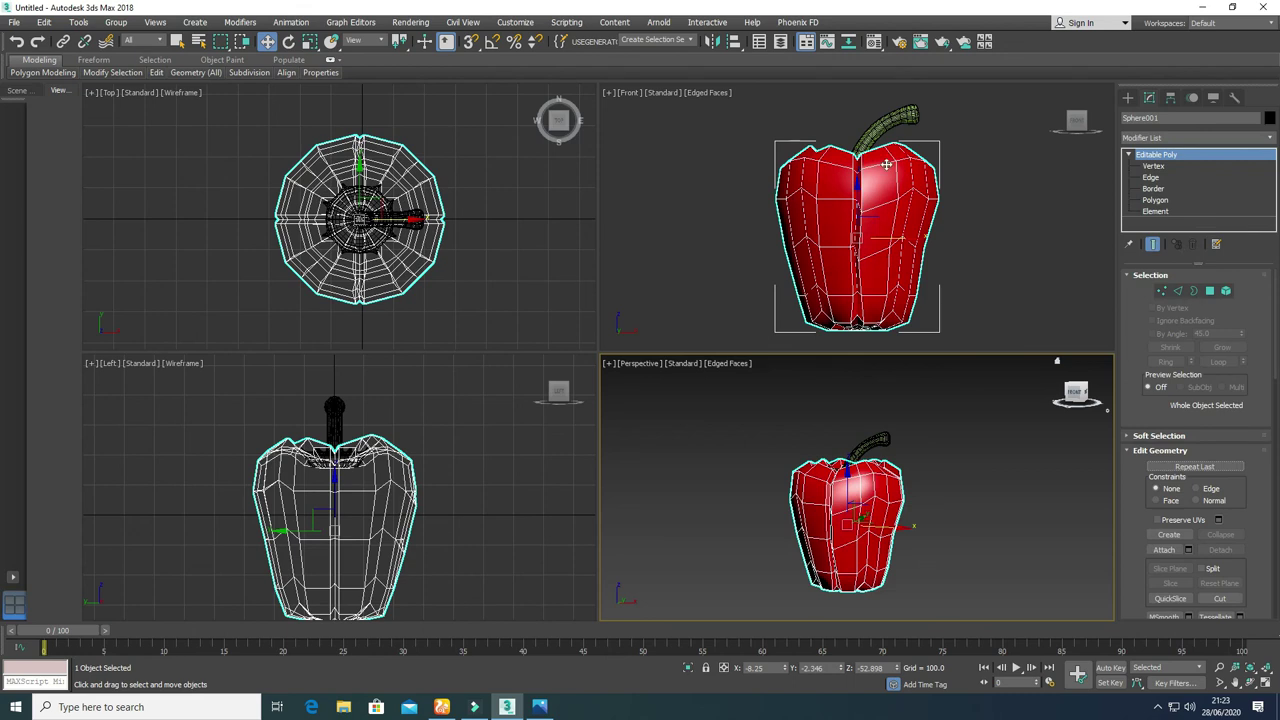
click(893, 112)
right_click(1190, 158)
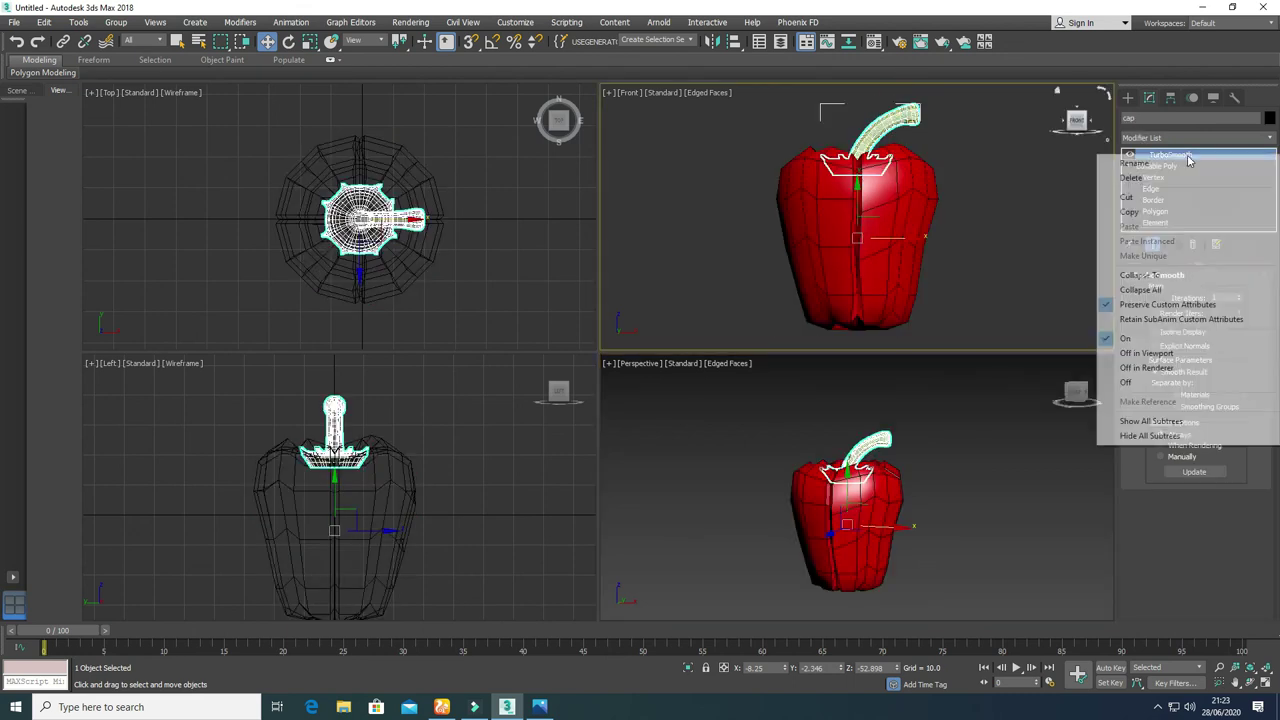
click(1129, 212)
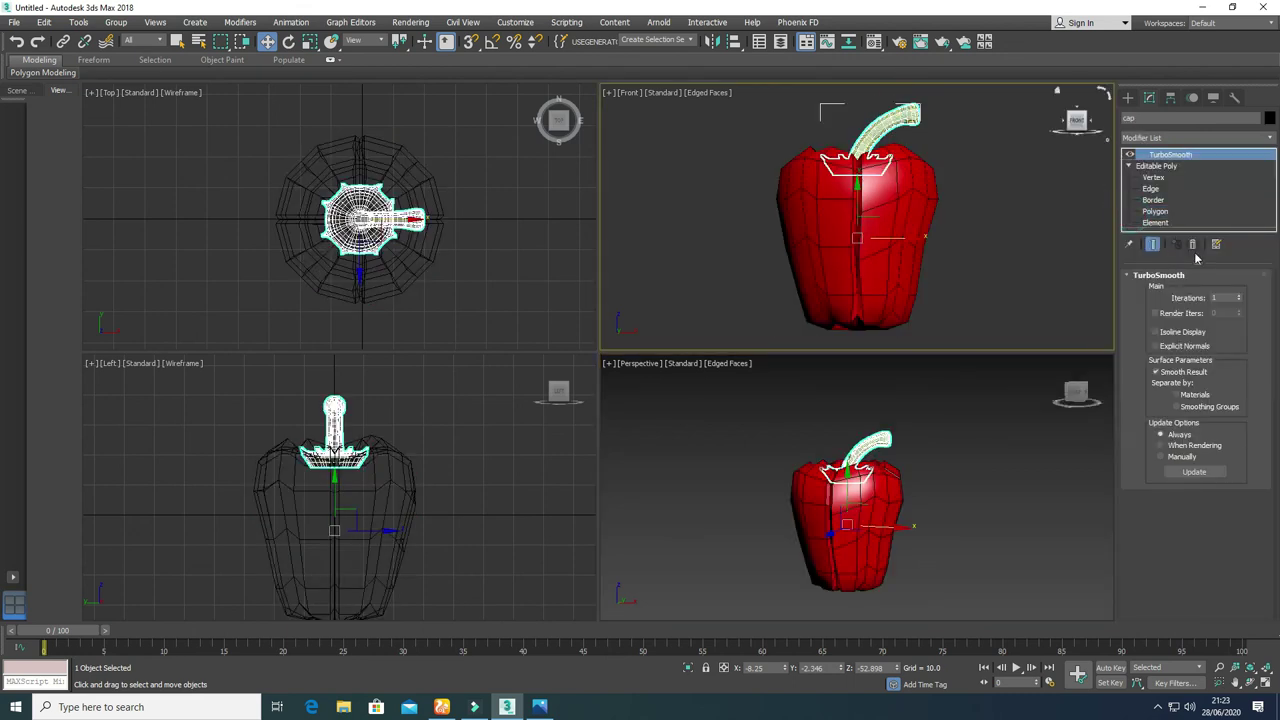
click(1194, 244)
Step: Attach the stem cap to the pepper body, matching material IDs to material and condensing materials and IDs
click(941, 519)
click(851, 534)
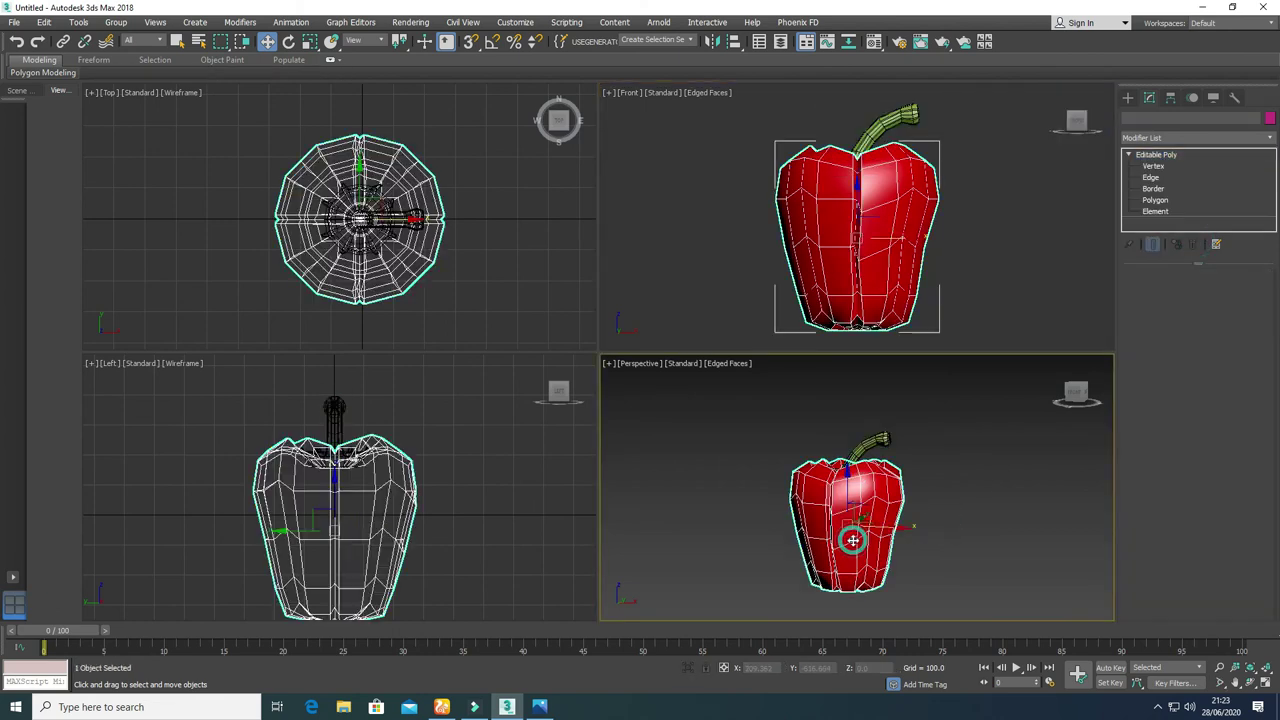
click(1164, 549)
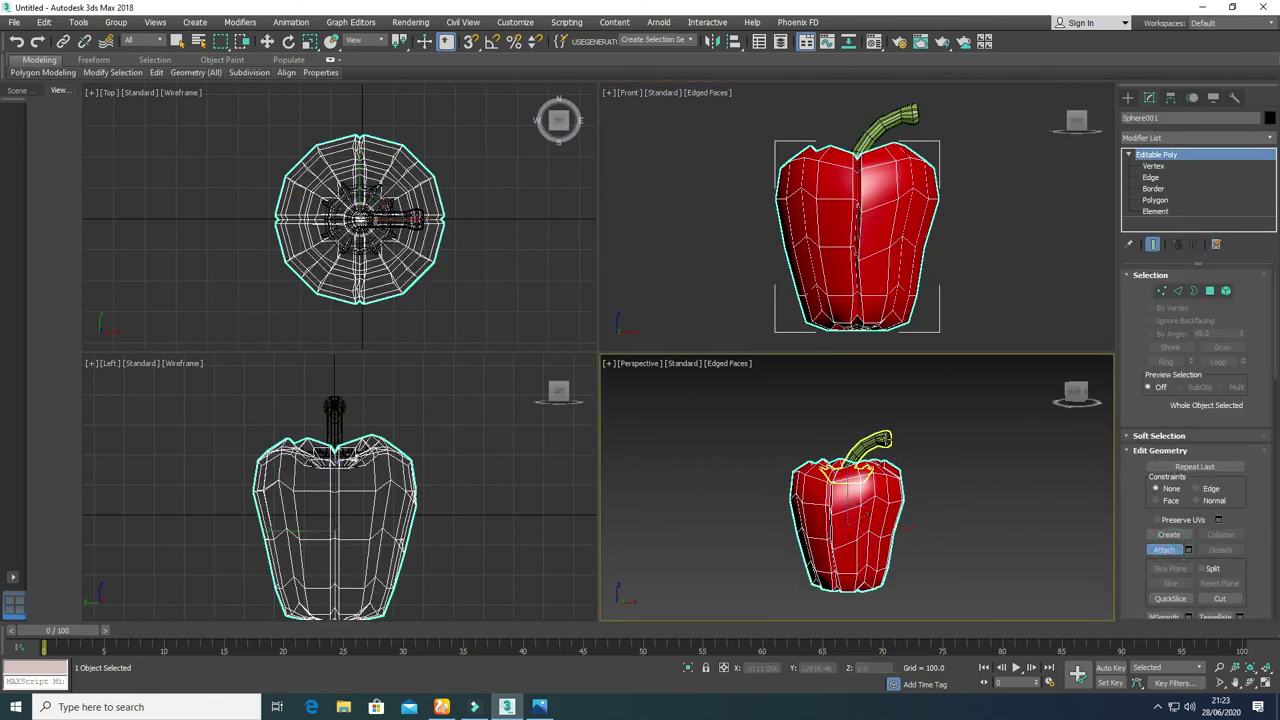
click(882, 445)
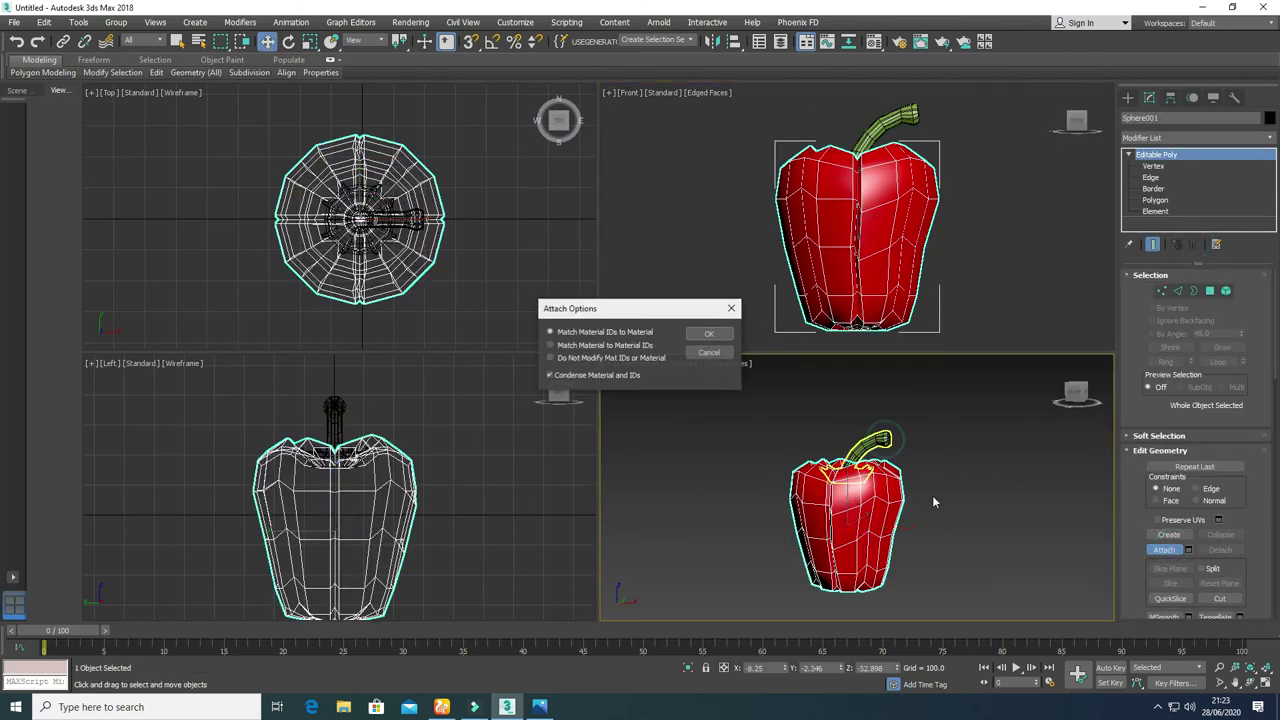
click(709, 334)
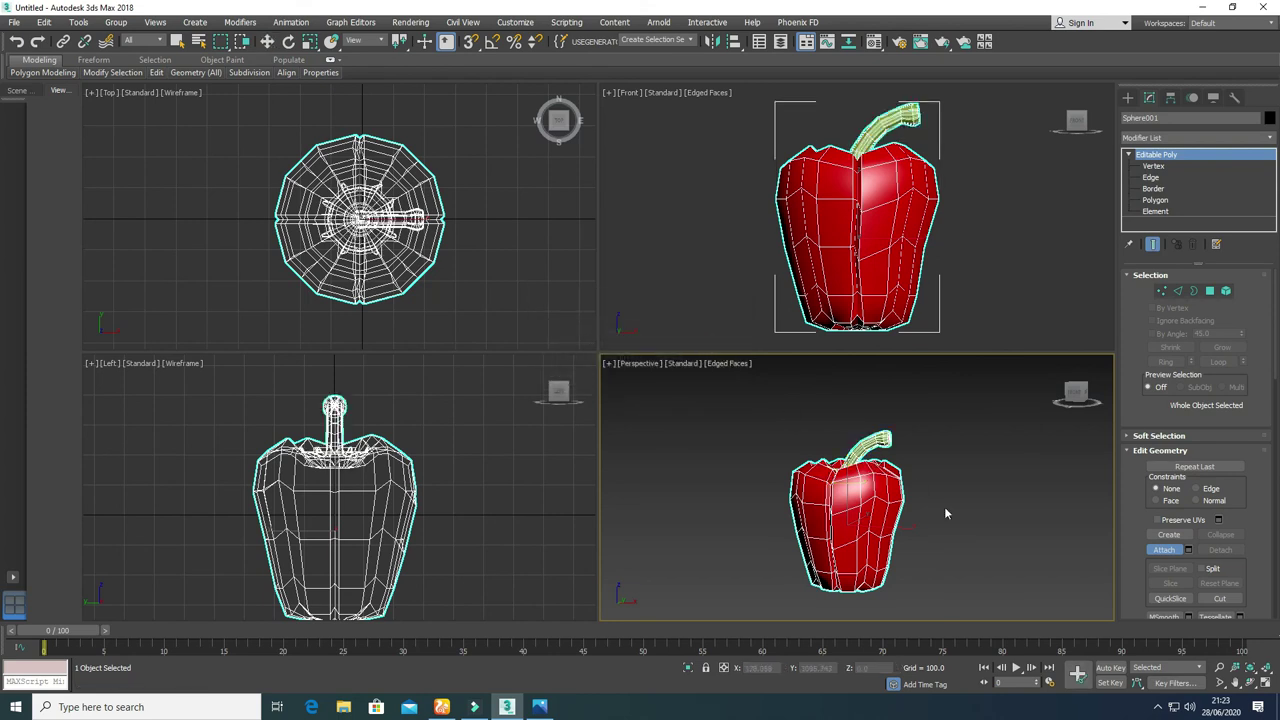
Step: Apply a TurboSmooth modifier to the combined pepper and stem object
click(1152, 165)
key(w)
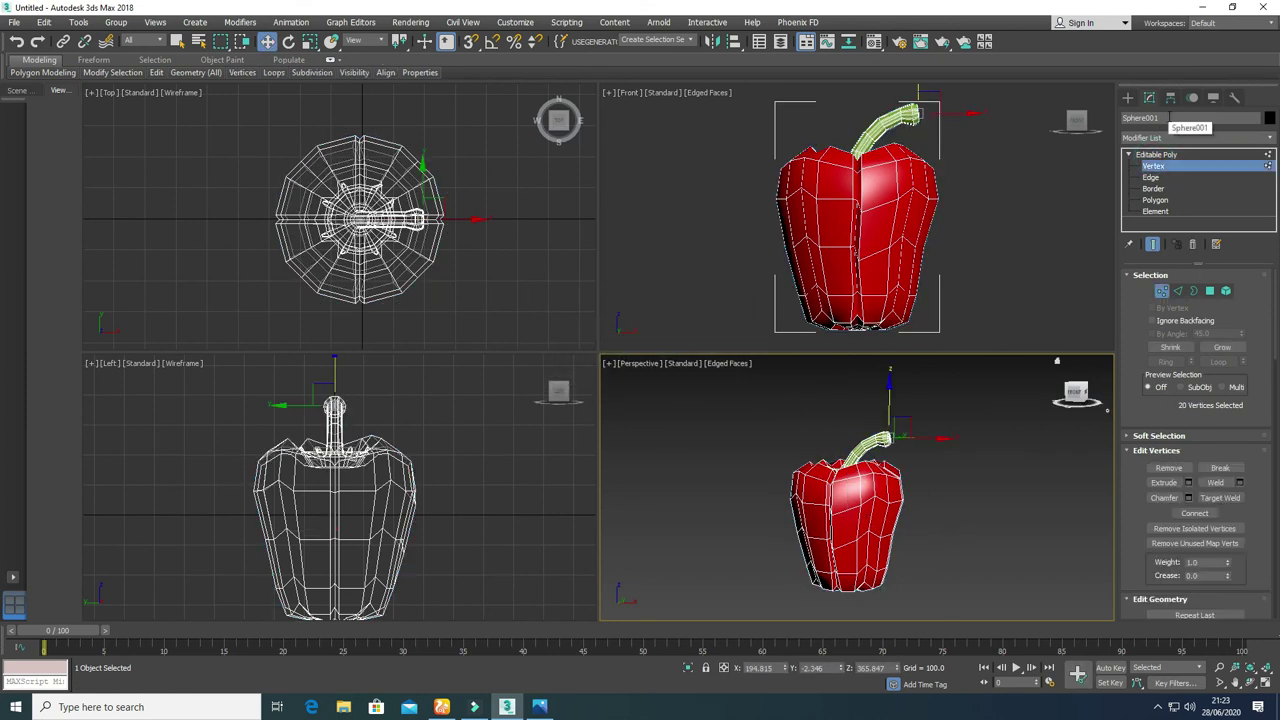
click(1176, 138)
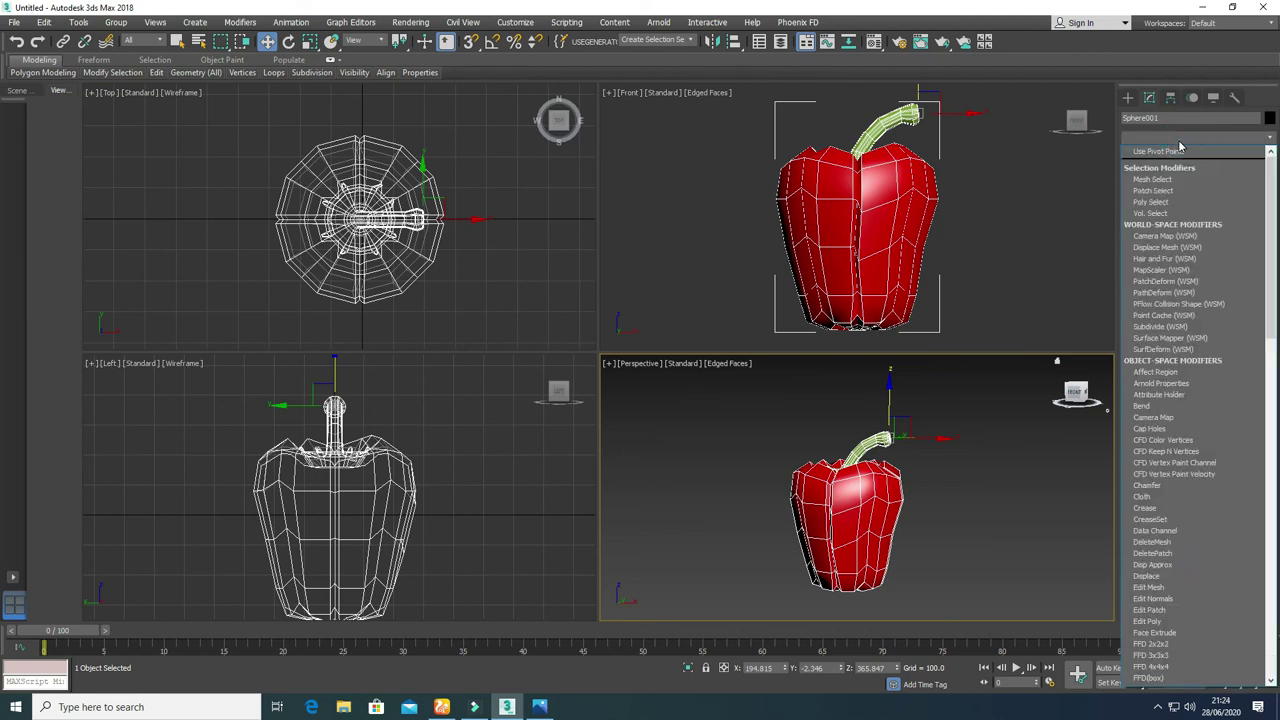
scroll(1185, 355, down, 10)
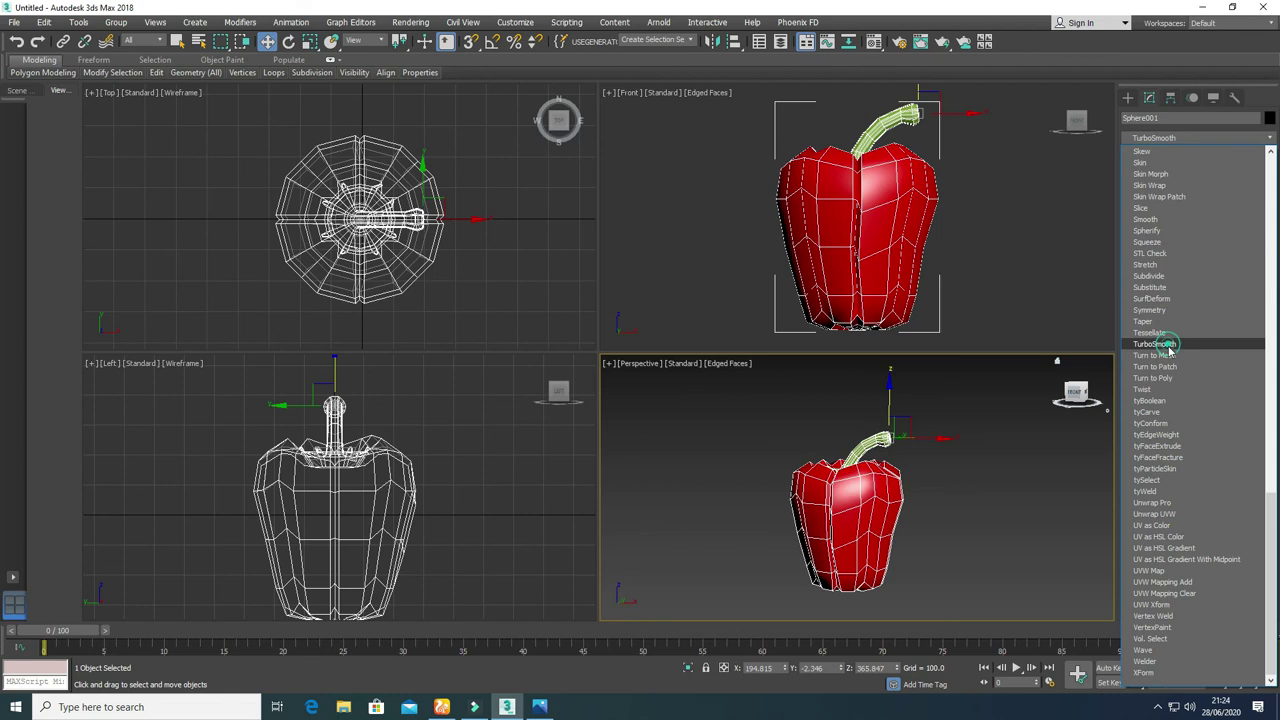
click(1170, 348)
click(963, 514)
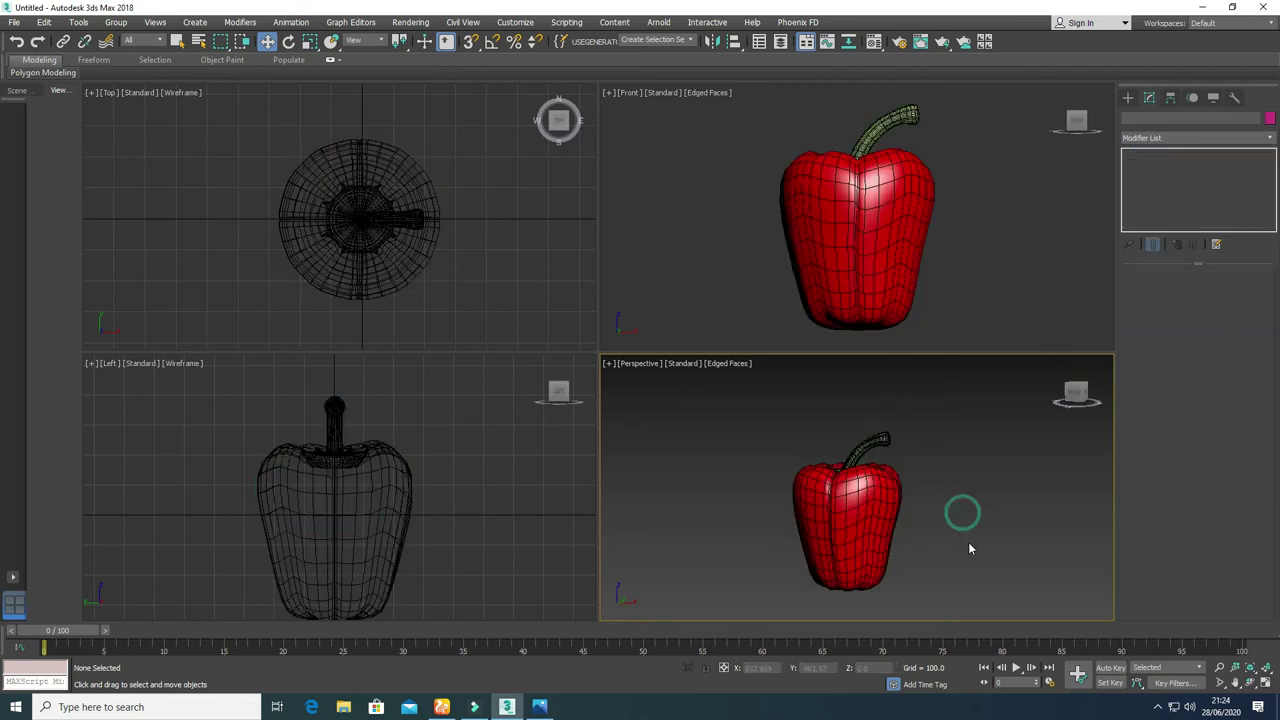
Step: Examine the smoothed pepper and its stem from several sides in the perspective view
alt+middle_drag(829, 556, 953, 566)
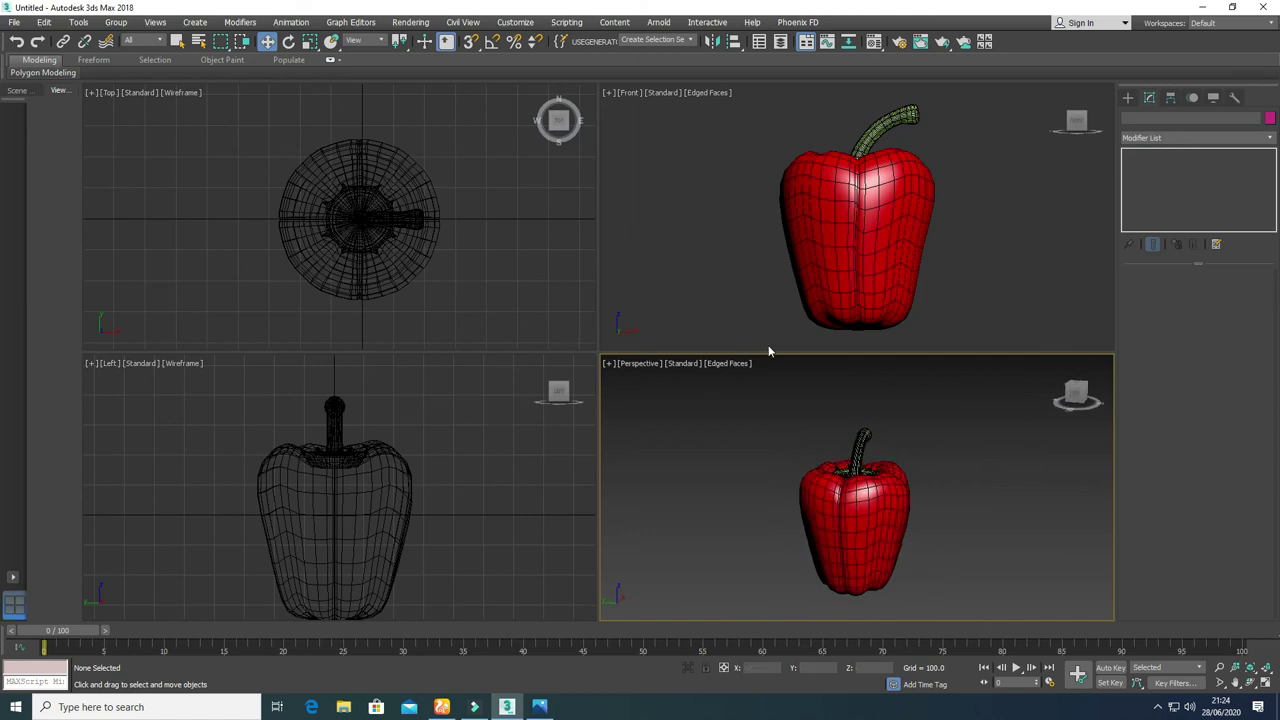
scroll(859, 497, up, 5)
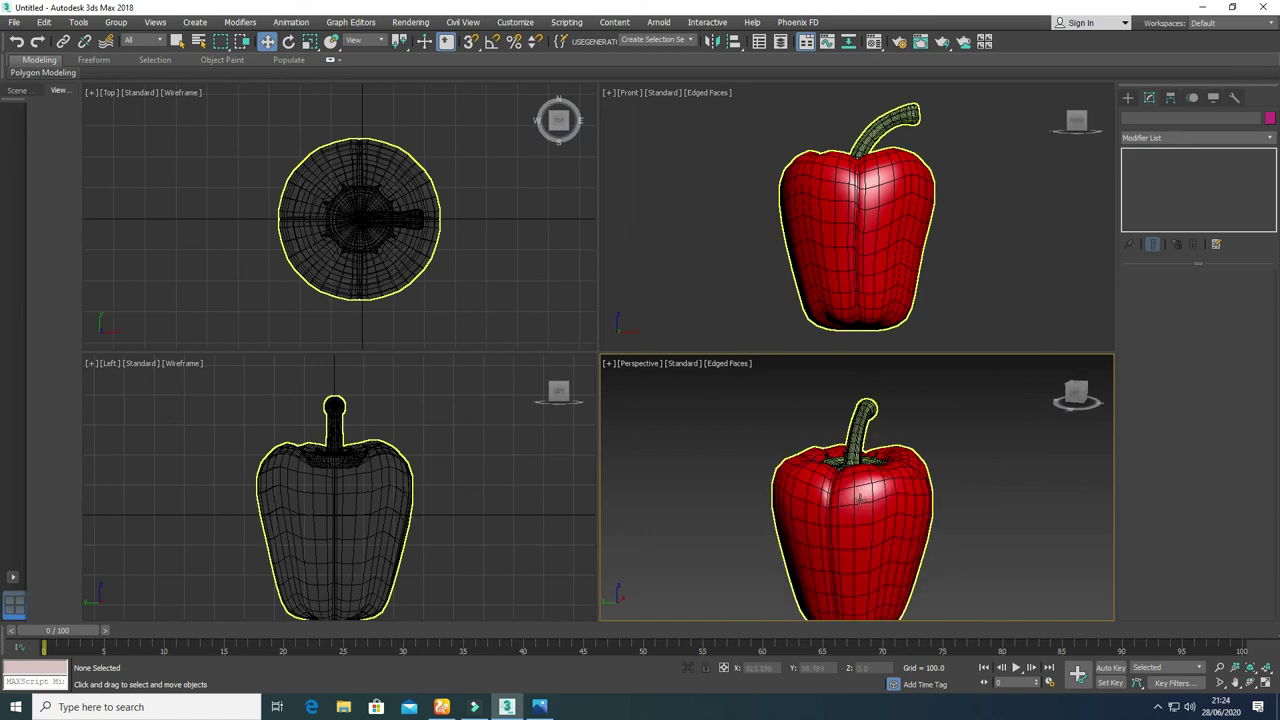
mouse_move(865, 511)
alt+middle_down()
mouse_move(760, 516)
mouse_move(967, 508)
mouse_move(886, 517)
alt+middle_up()
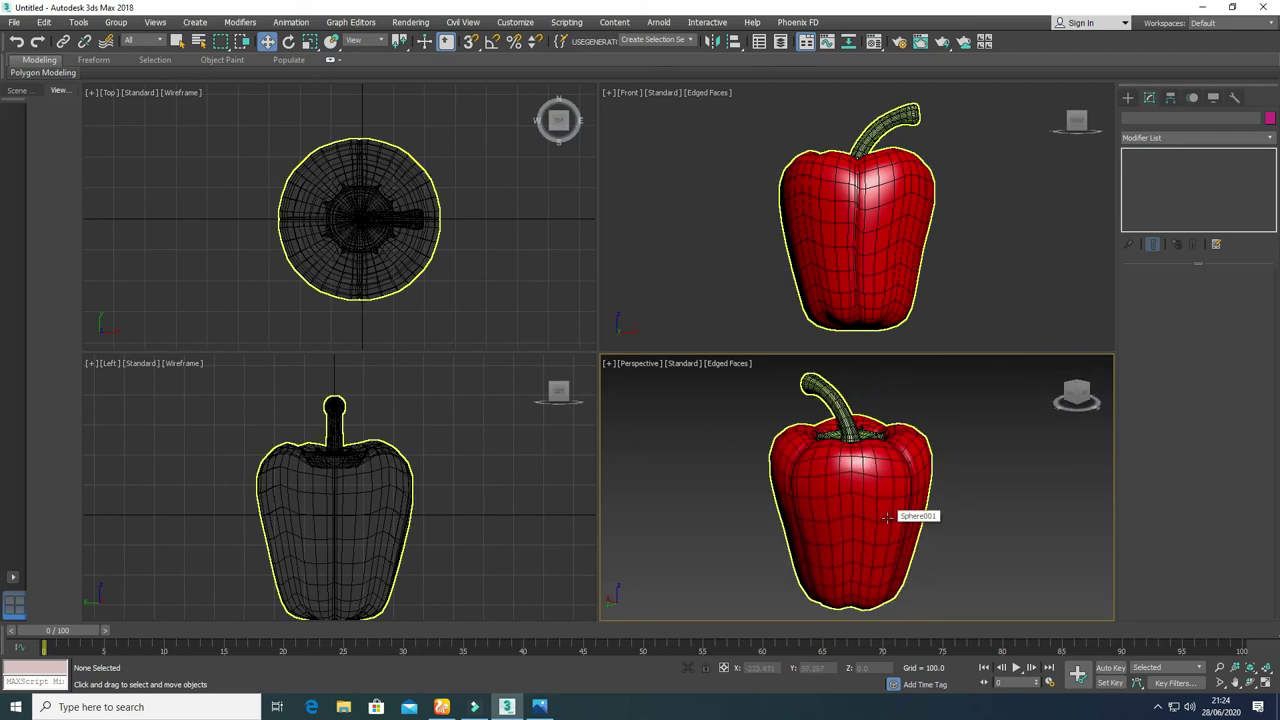
click(916, 280)
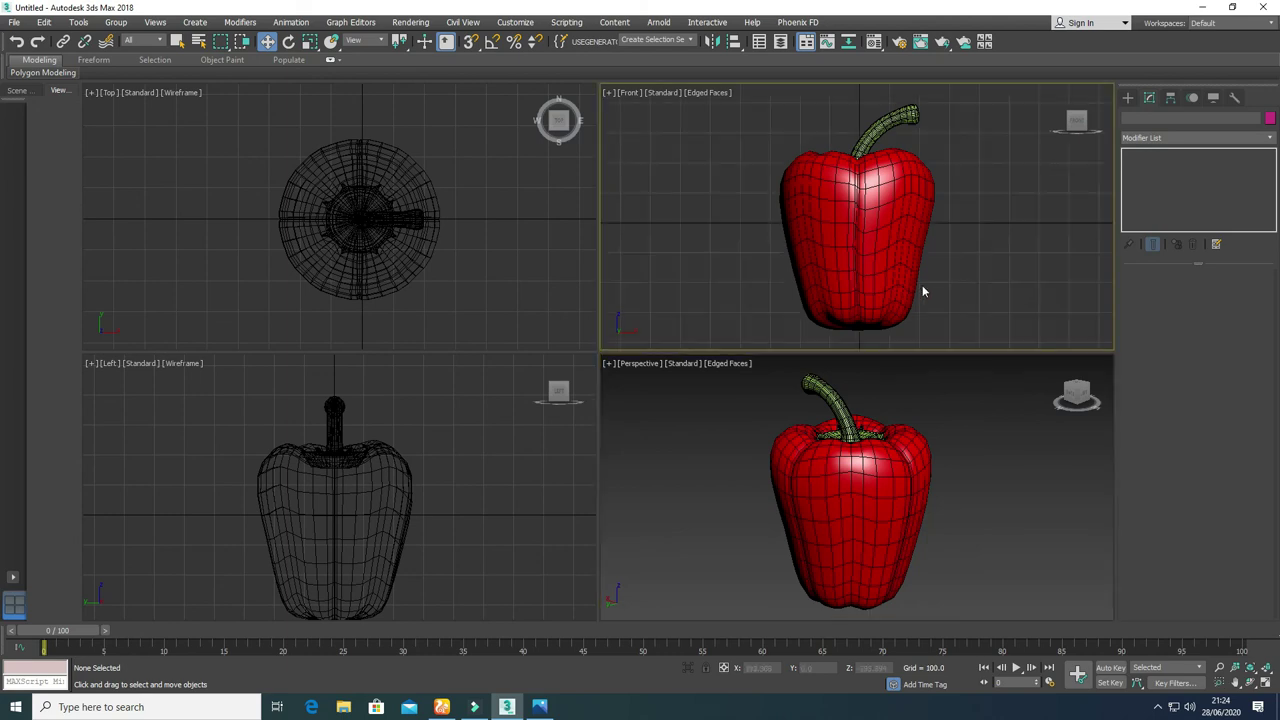
click(404, 458)
click(743, 498)
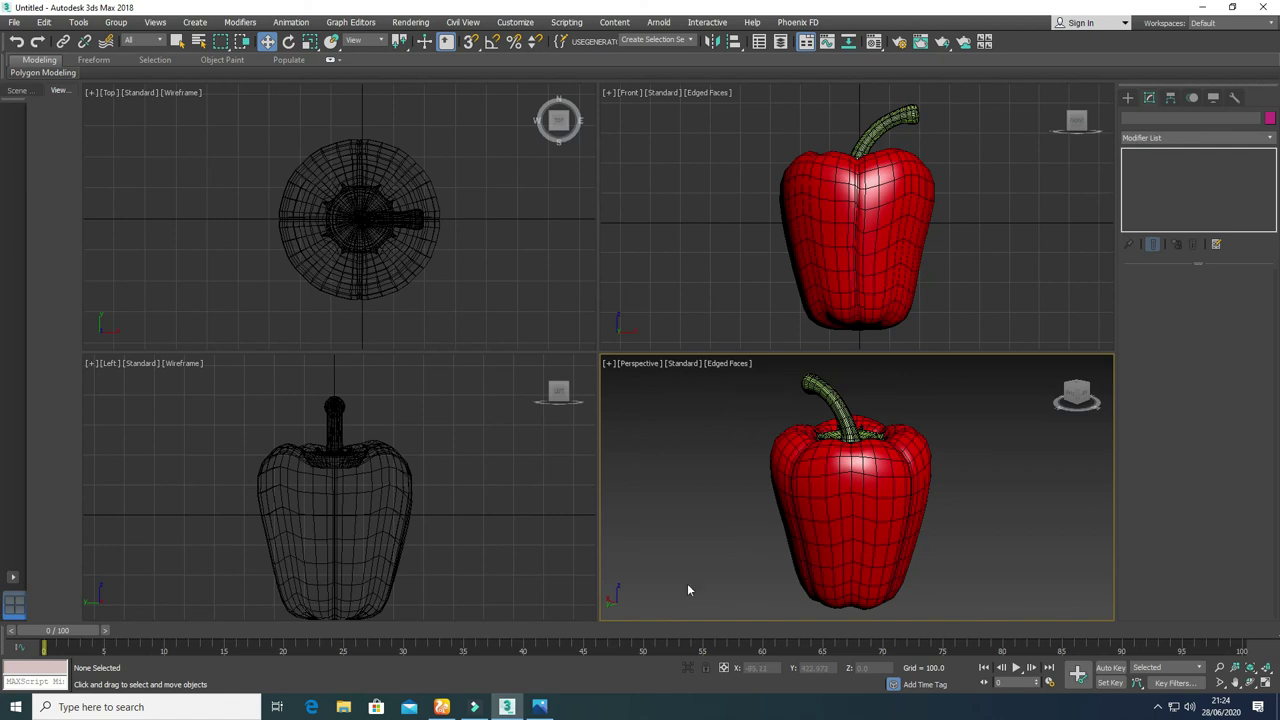
Step: Switch to the browser, copy the words "Bell pepper" from the Google Translate text, and return to 3ds Max
click(441, 706)
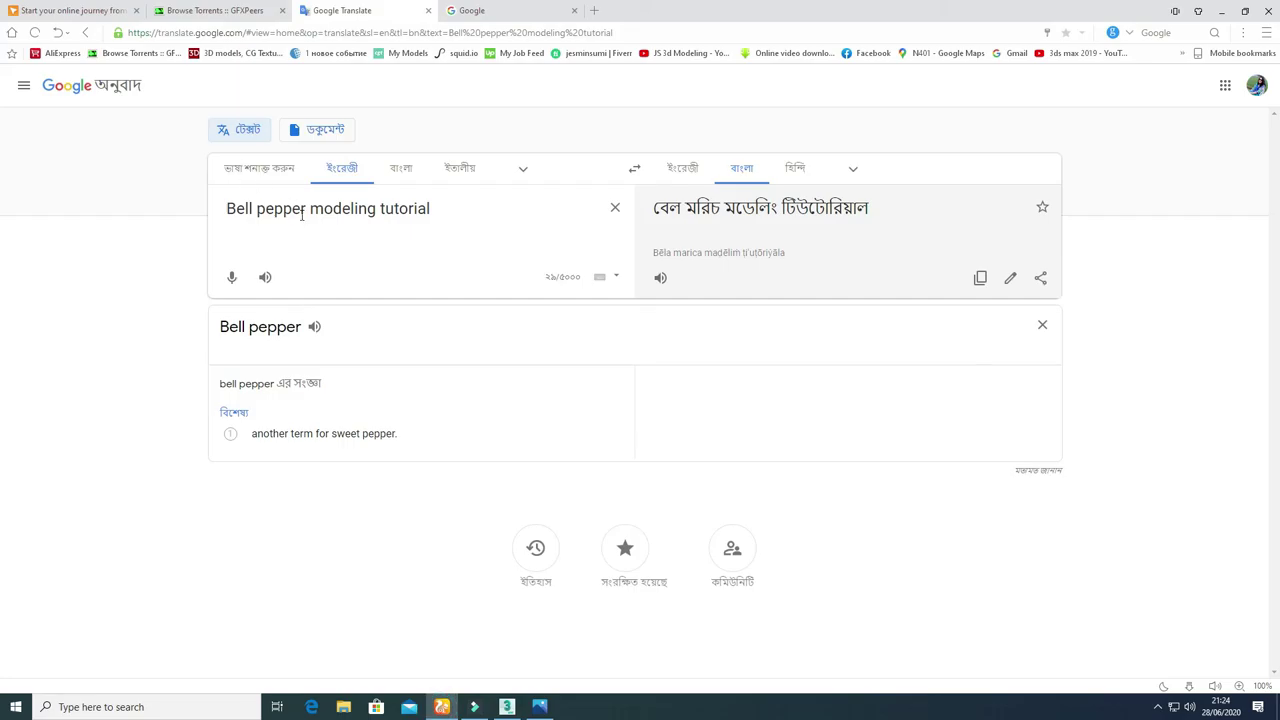
drag(307, 212, 222, 212)
right_click(240, 211)
click(266, 228)
click(507, 704)
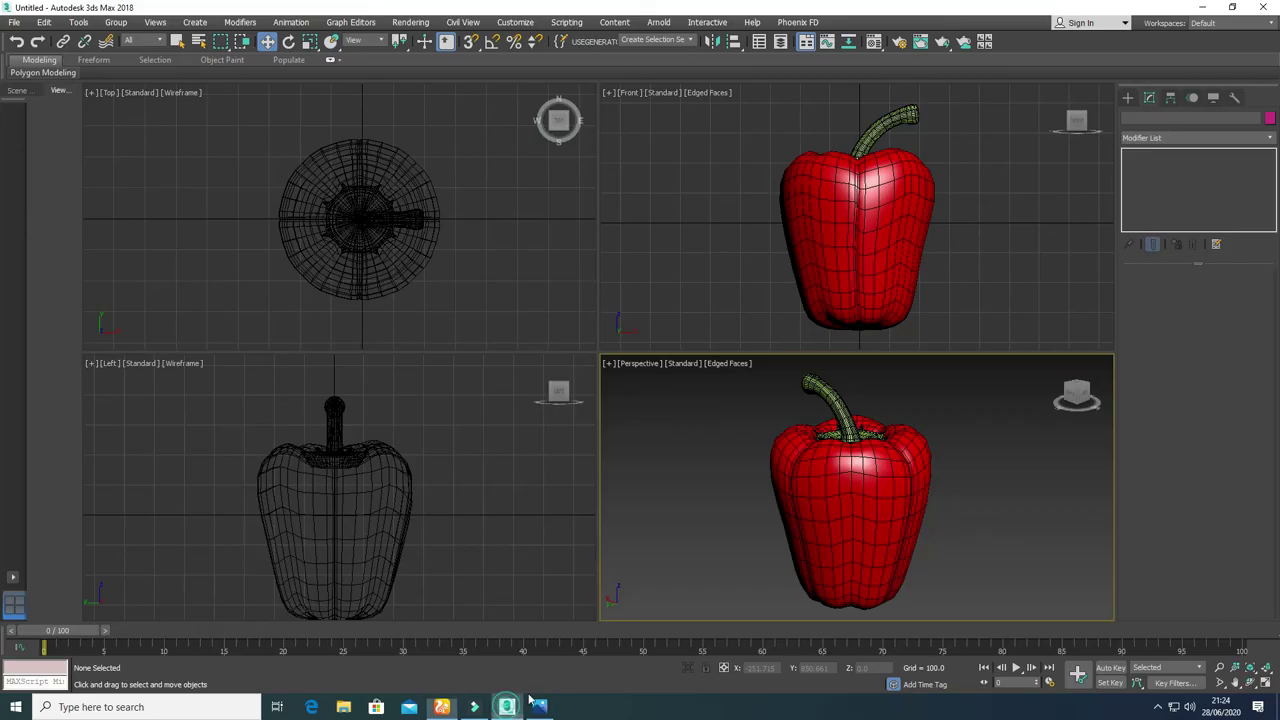
Step: Rename the combined pepper object as "Bell pepper"
click(877, 211)
click(1179, 117)
key(Return)
click(823, 515)
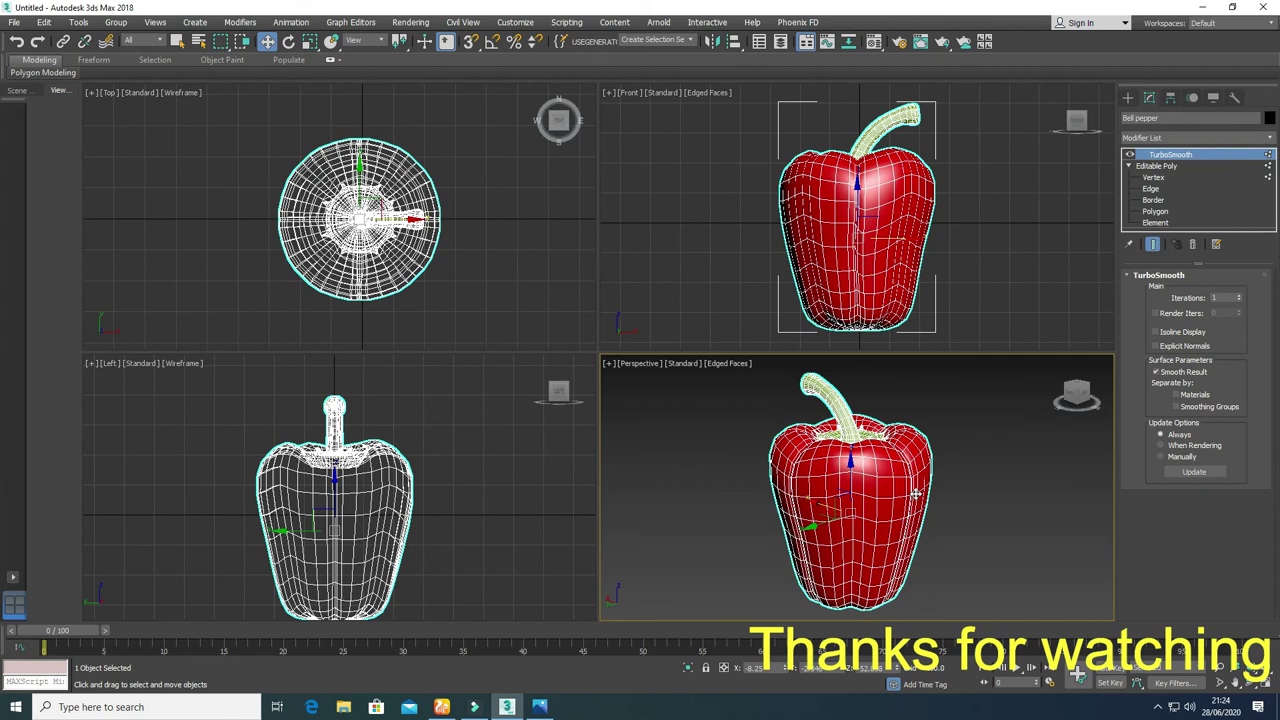